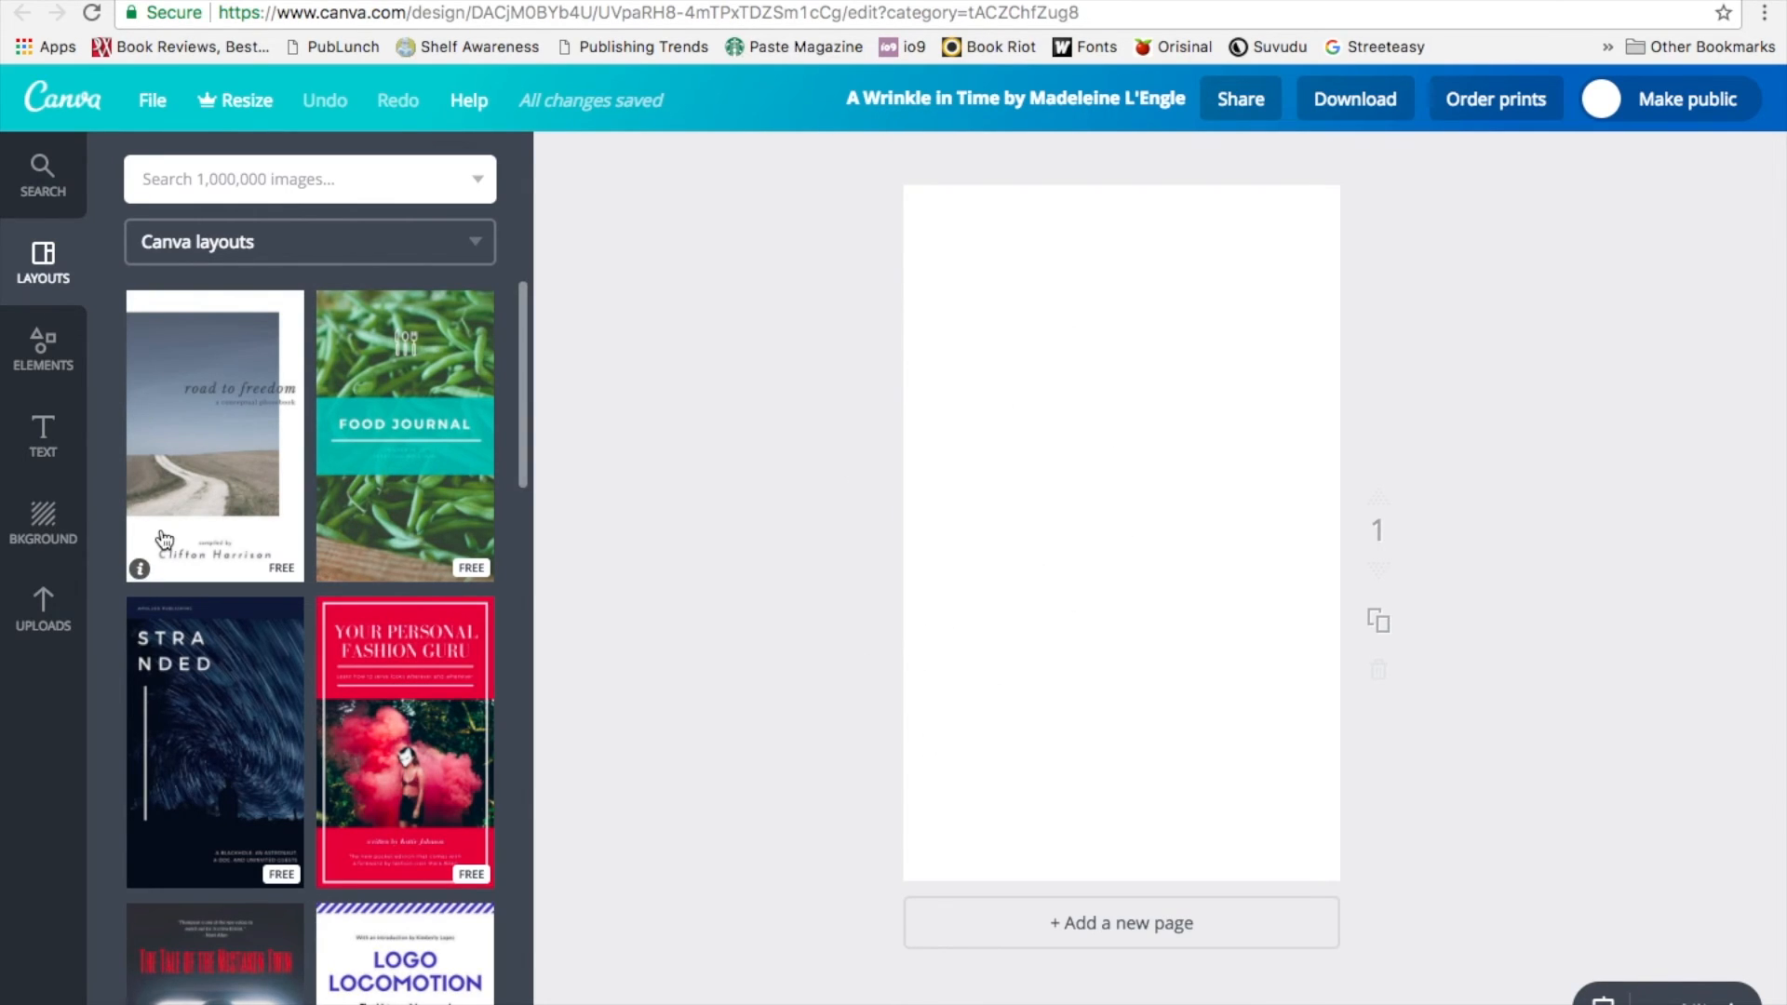
Step: Look through the uploaded images for a picture suitable as the book cover background
{"action": "left_click", "coordinate": [67, 617]}
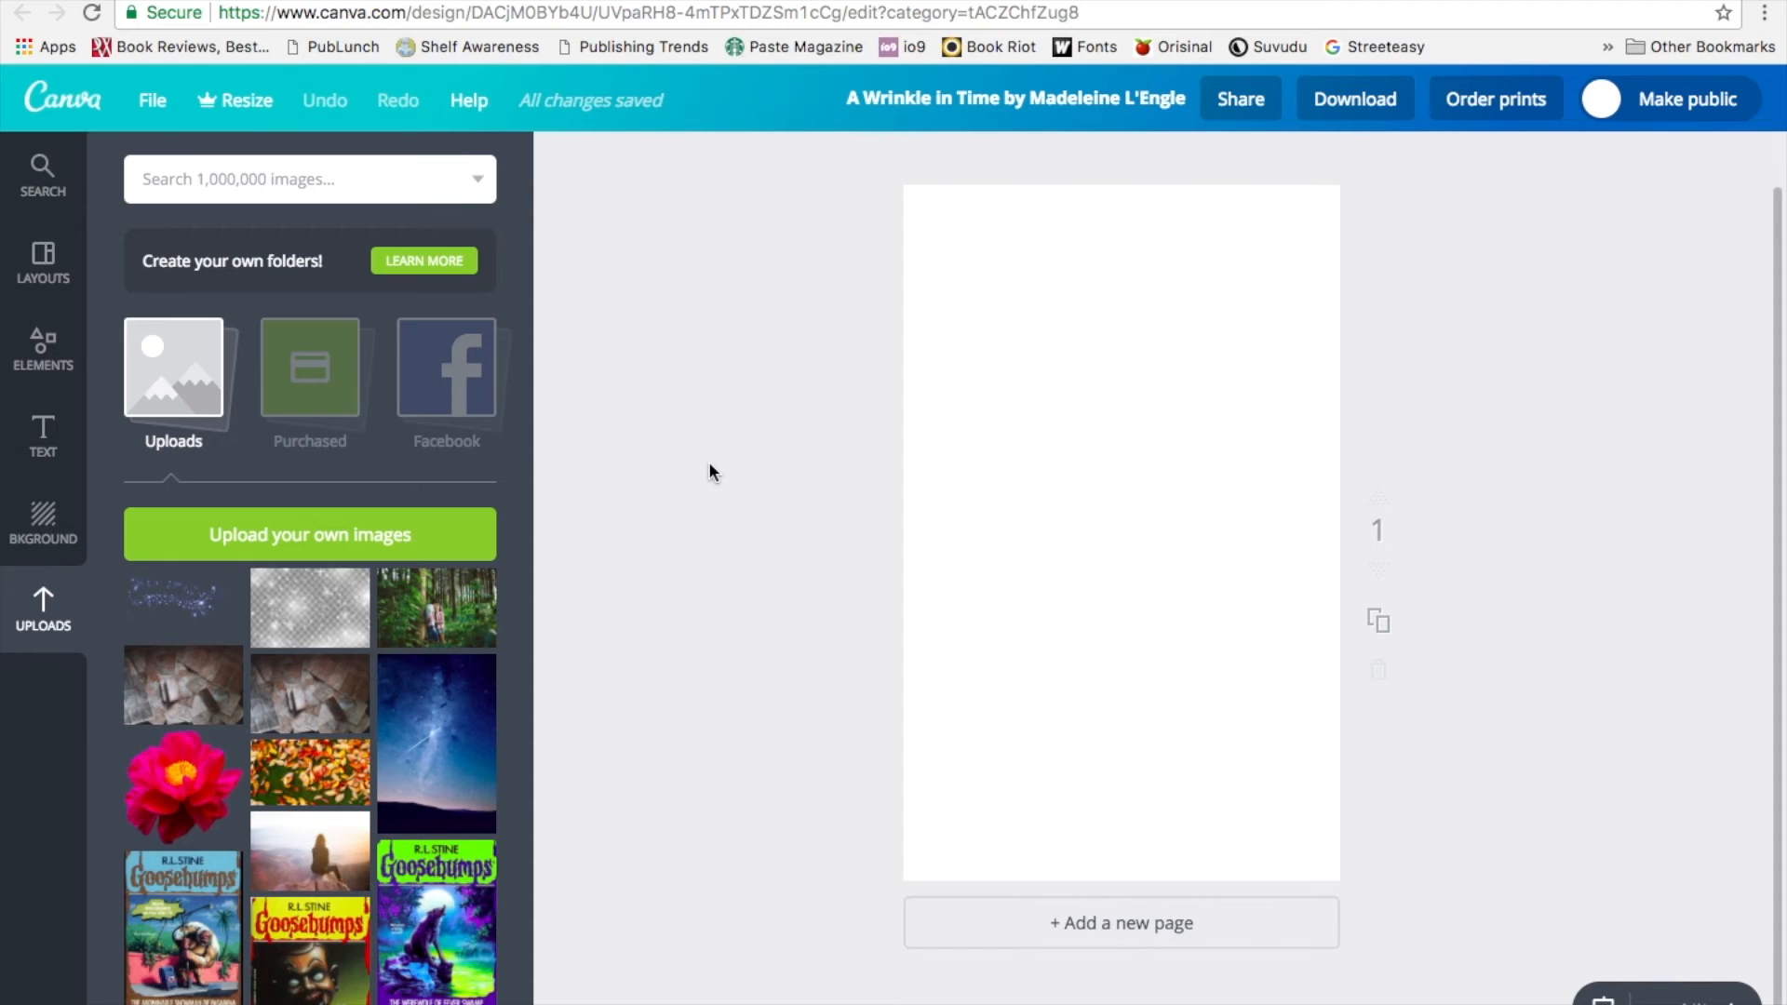
{"action": "scroll", "coordinate": [423, 600], "scroll_direction": "down", "scroll_amount": 5}
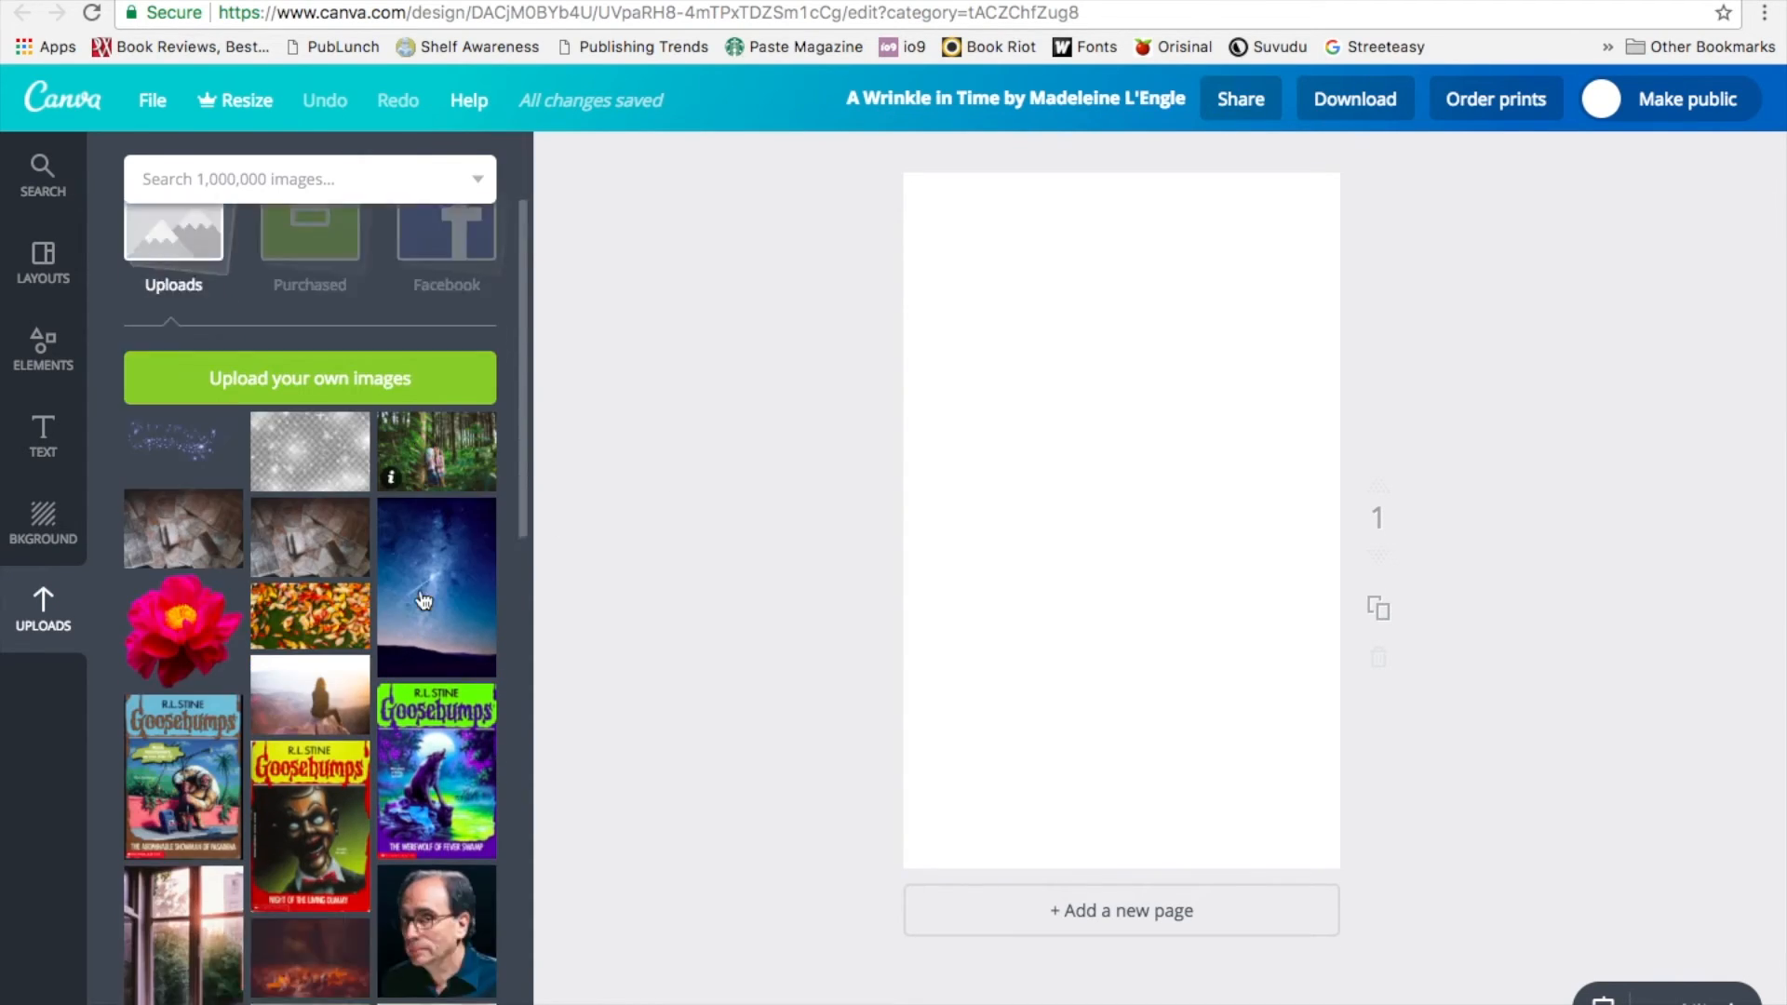
{"action": "scroll", "coordinate": [423, 601], "scroll_direction": "down", "scroll_amount": 5}
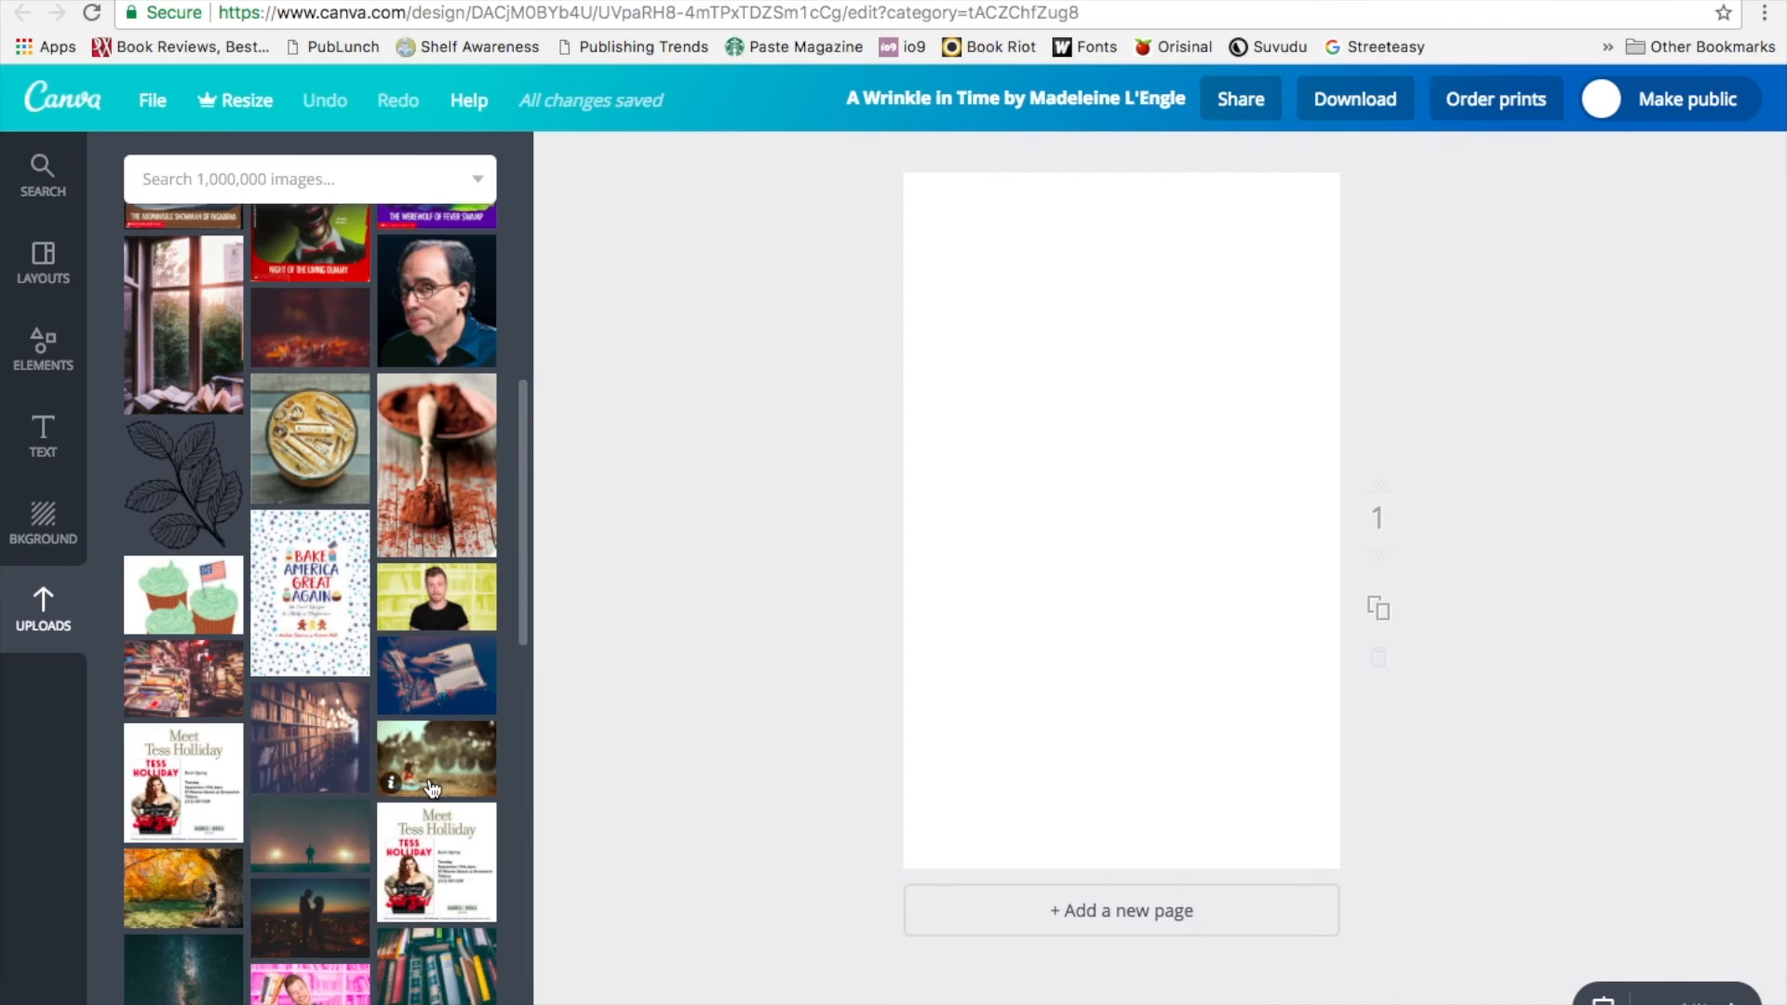
{"action": "scroll", "coordinate": [423, 605], "scroll_direction": "up", "scroll_amount": 10}
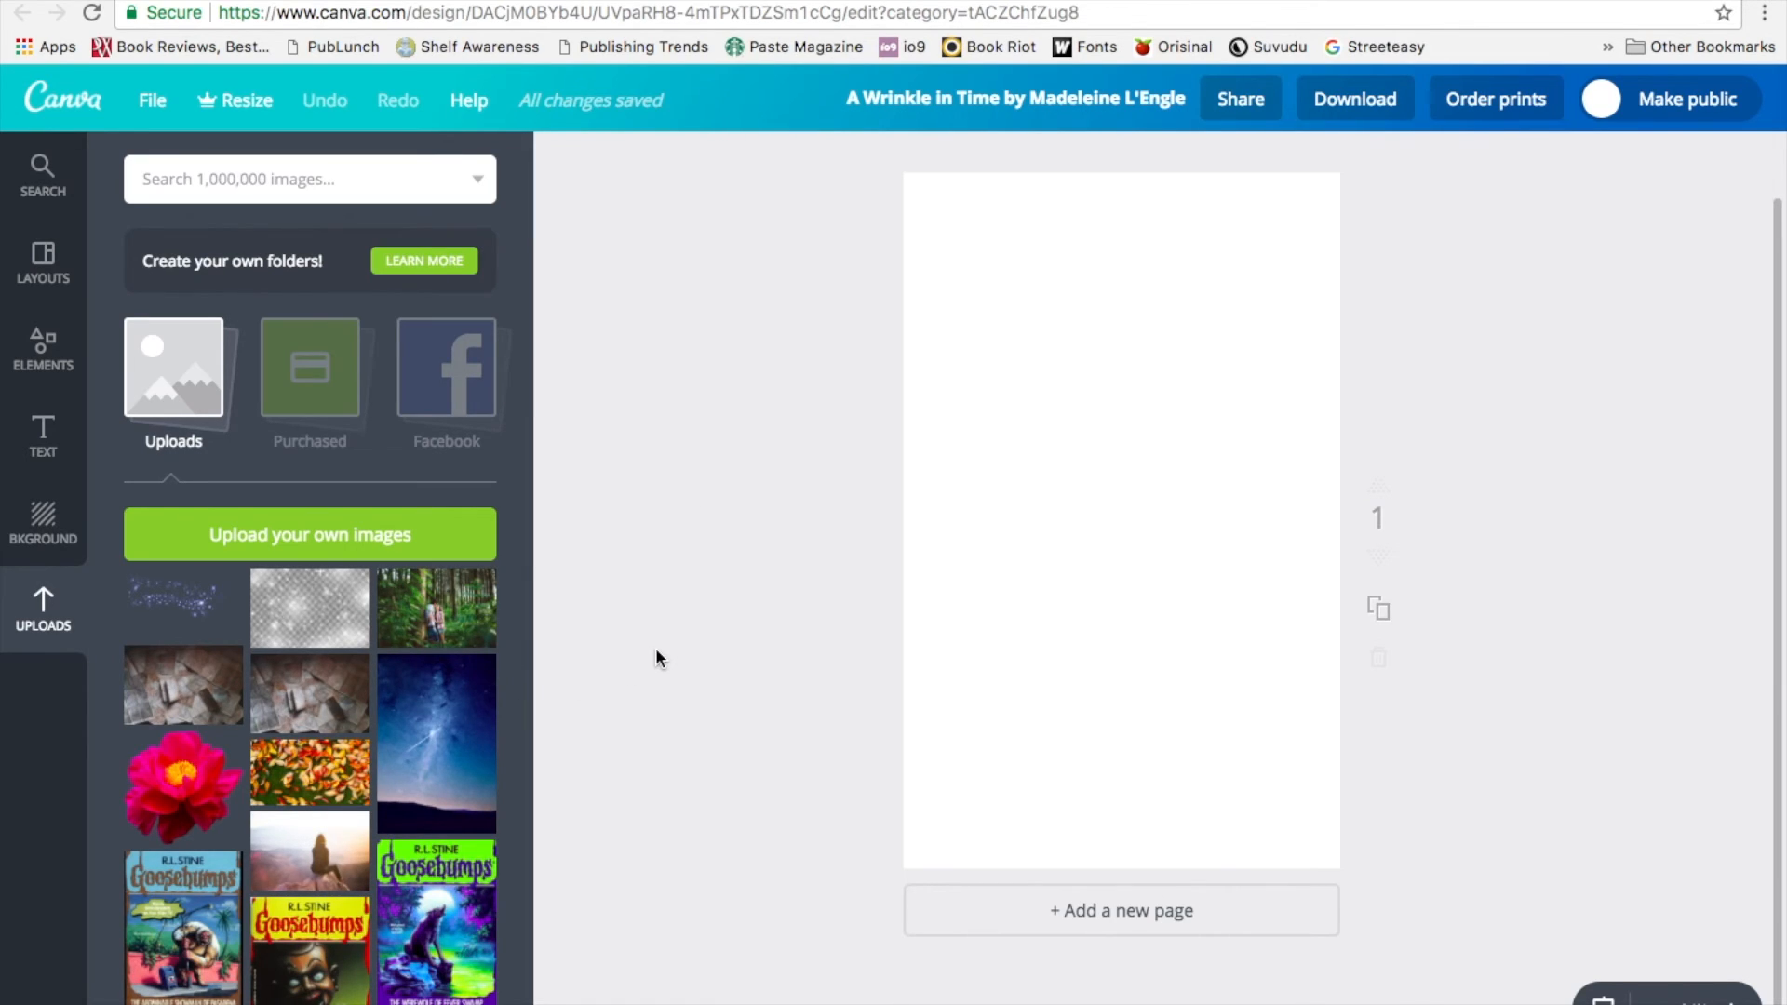
{"action": "scroll", "coordinate": [614, 607], "scroll_direction": "up", "scroll_amount": 1}
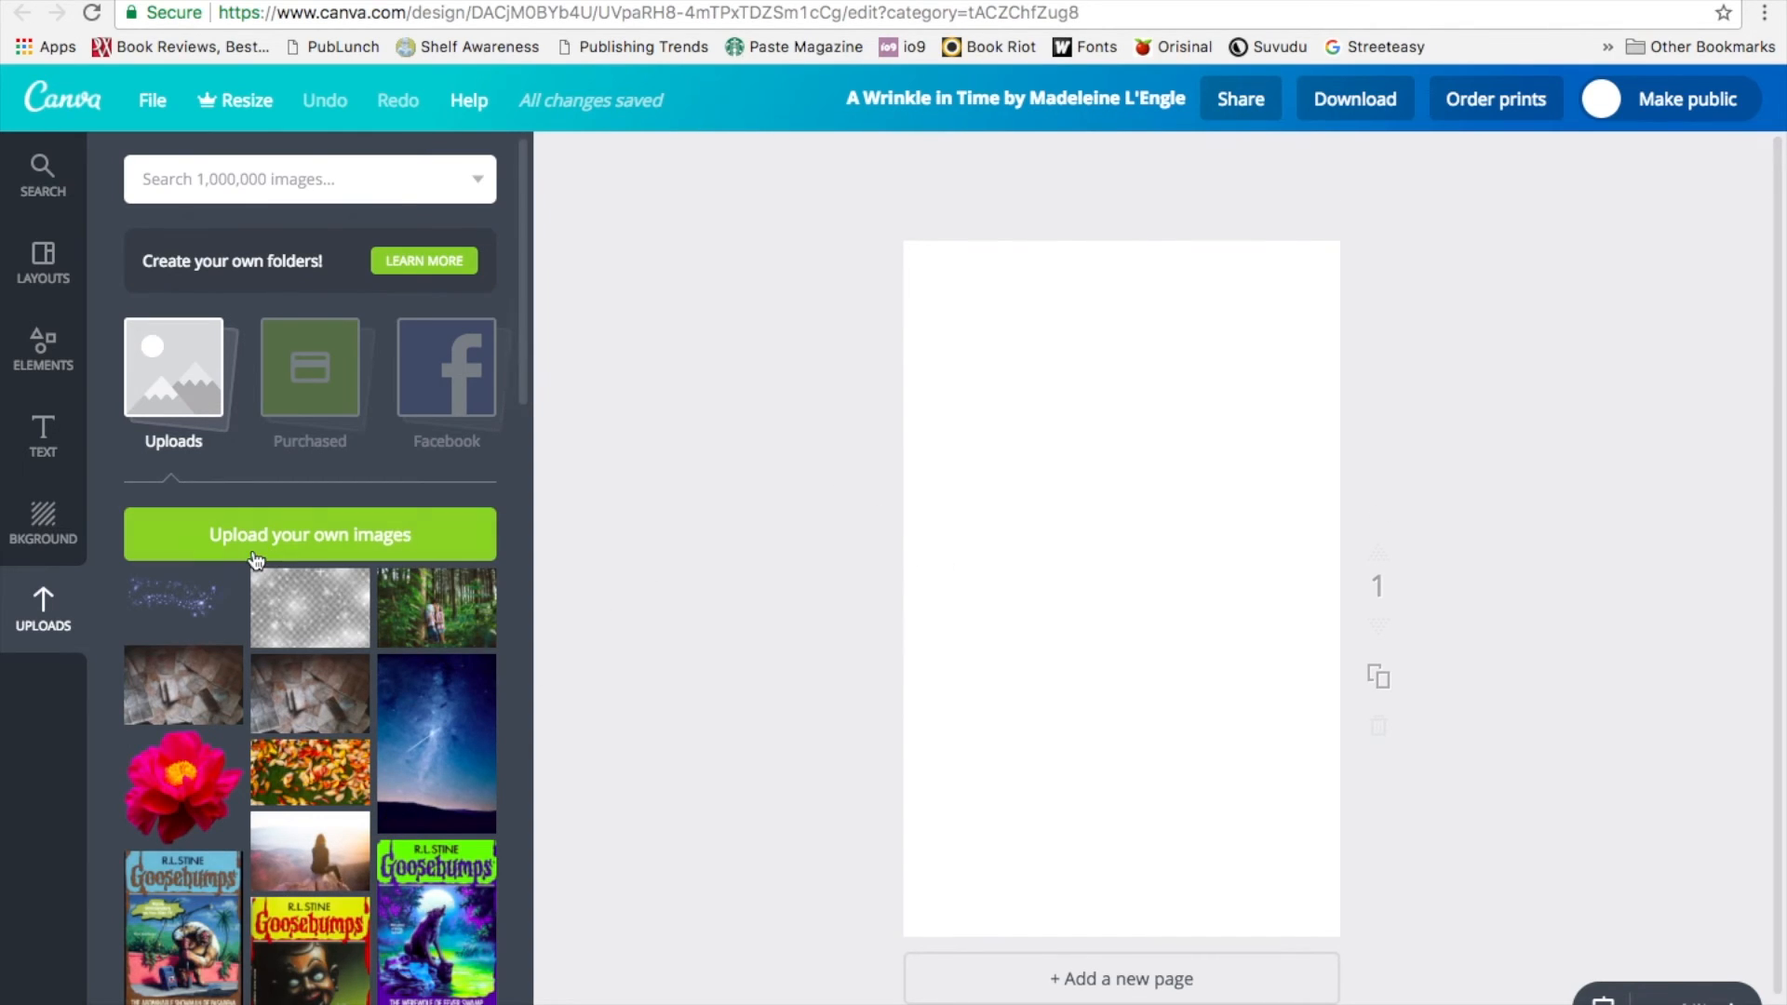
{"action": "scroll", "coordinate": [986, 637], "scroll_direction": "down", "scroll_amount": 1}
{"action": "scroll", "coordinate": [985, 637], "scroll_direction": "up", "scroll_amount": 1}
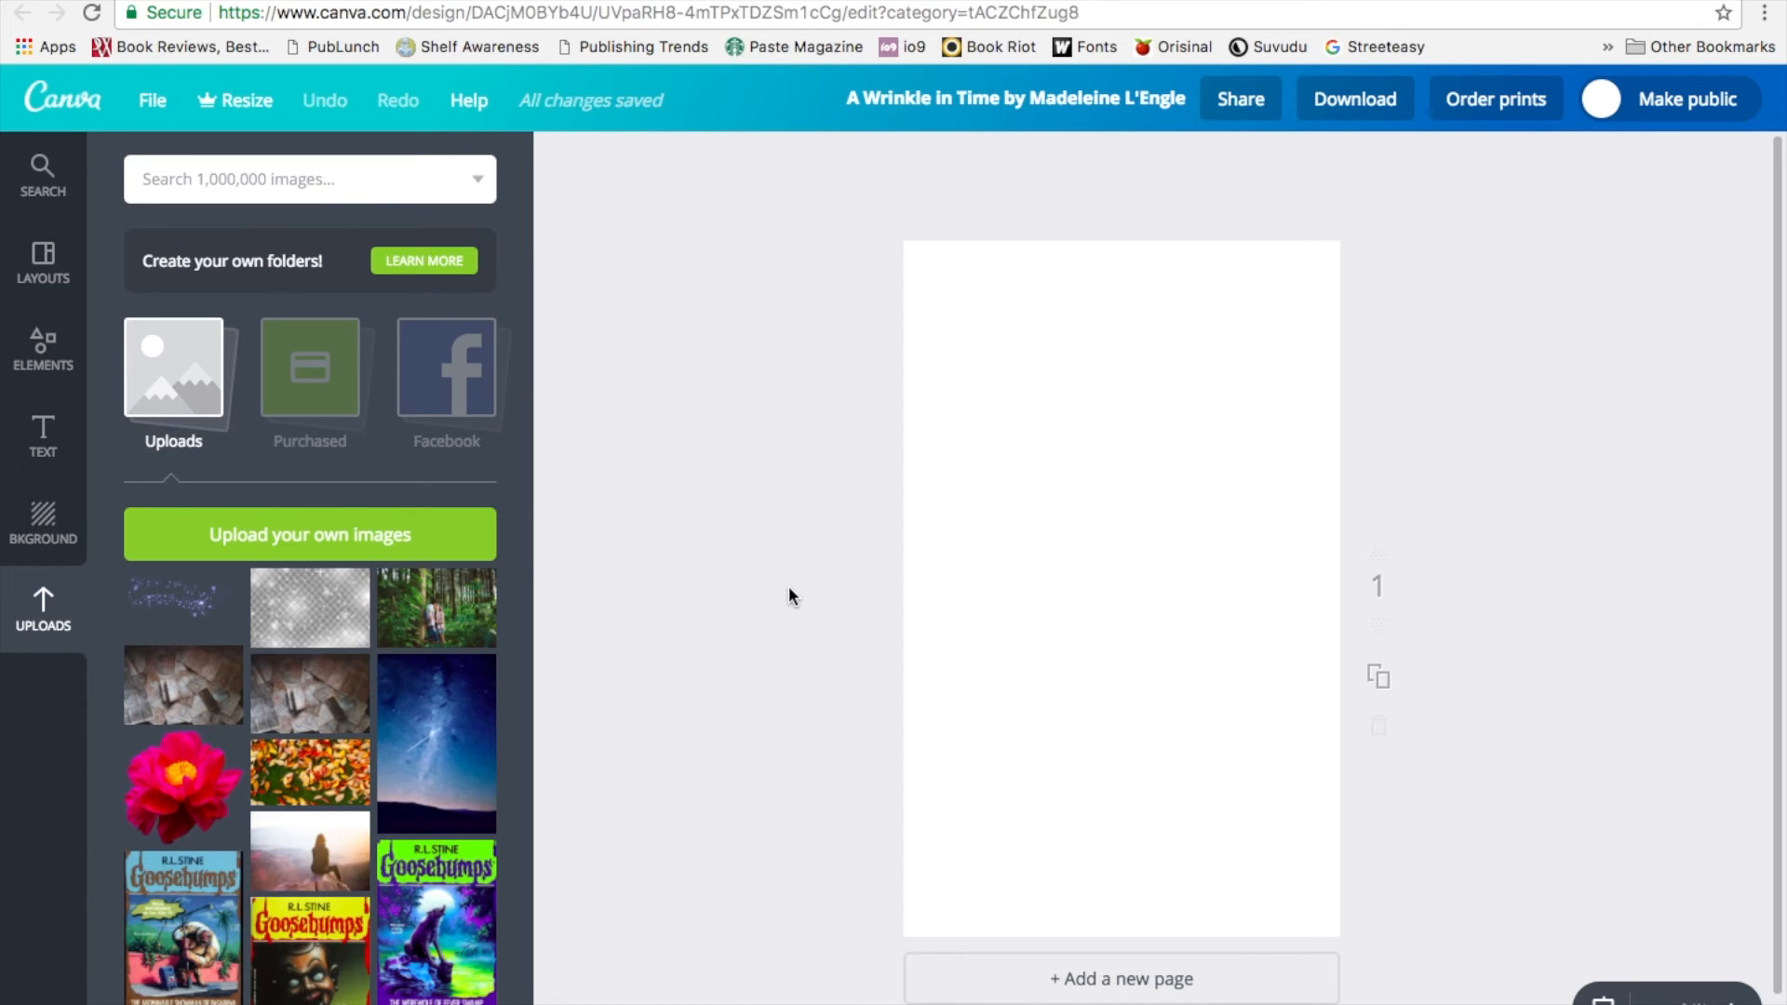
Step: Place the uploaded starry night sky image on the blank page and enlarge it to cover the whole page
{"action": "left_click", "coordinate": [449, 713]}
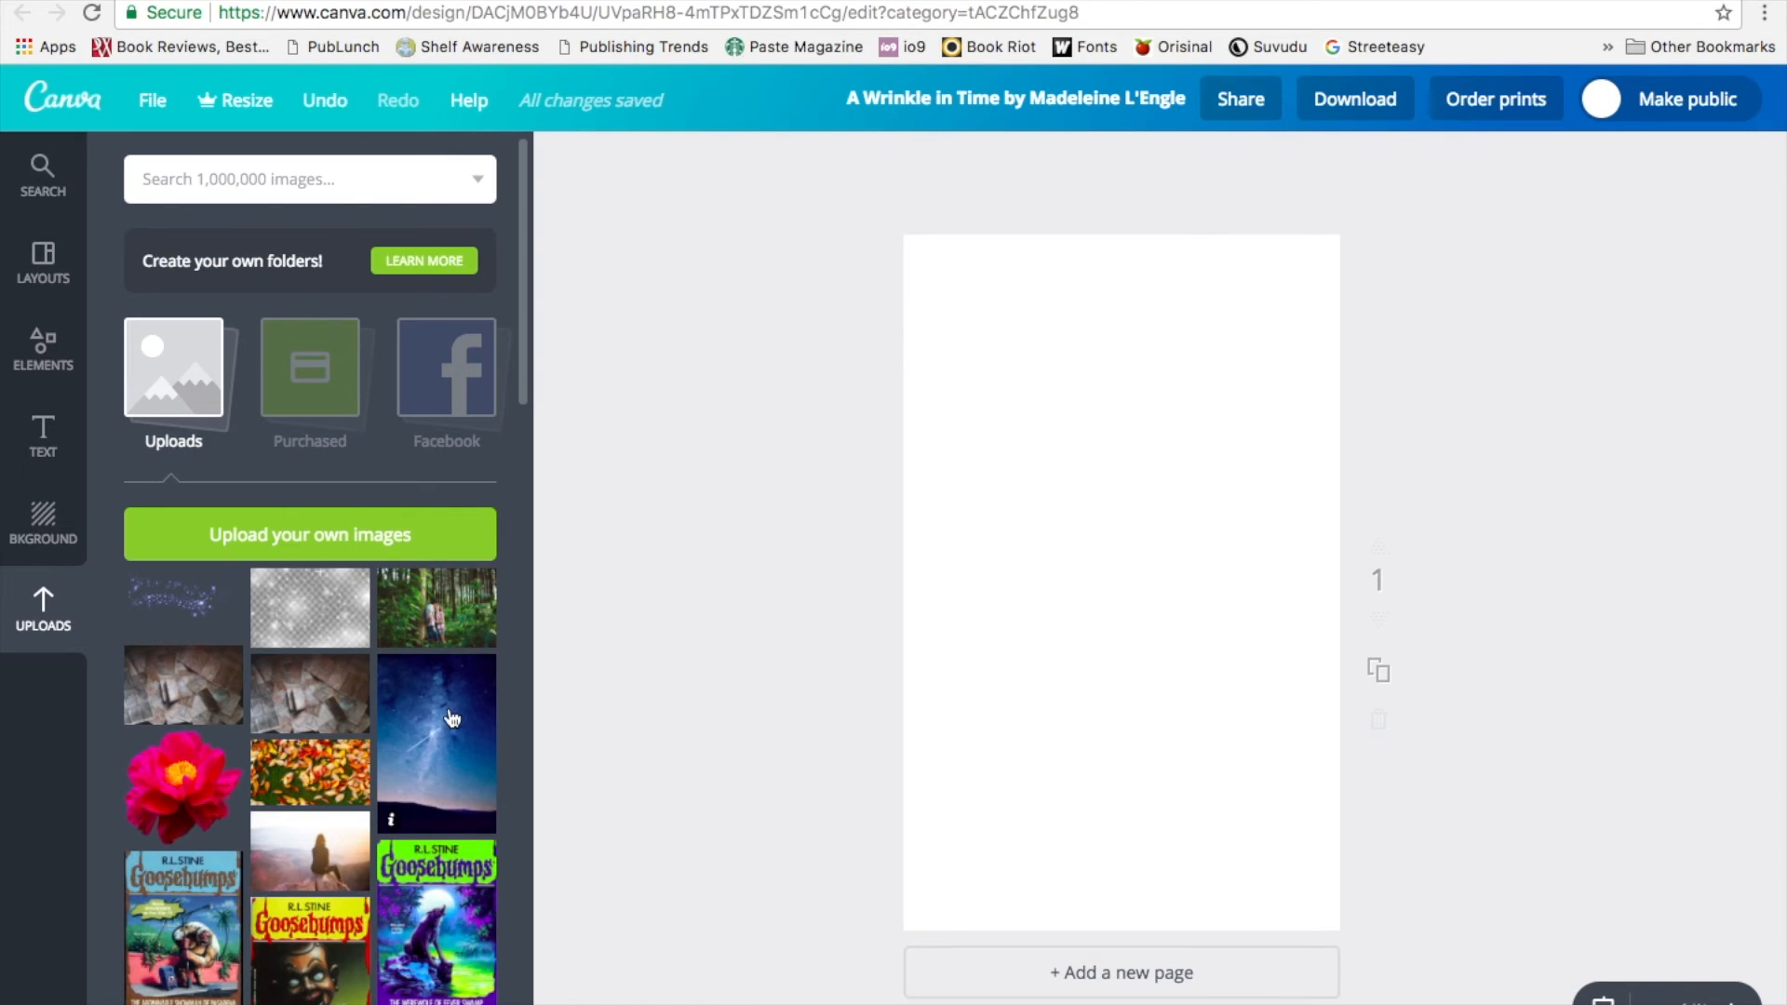
{"action": "left_click_drag", "start_coordinate": [452, 718], "coordinate": [1005, 309]}
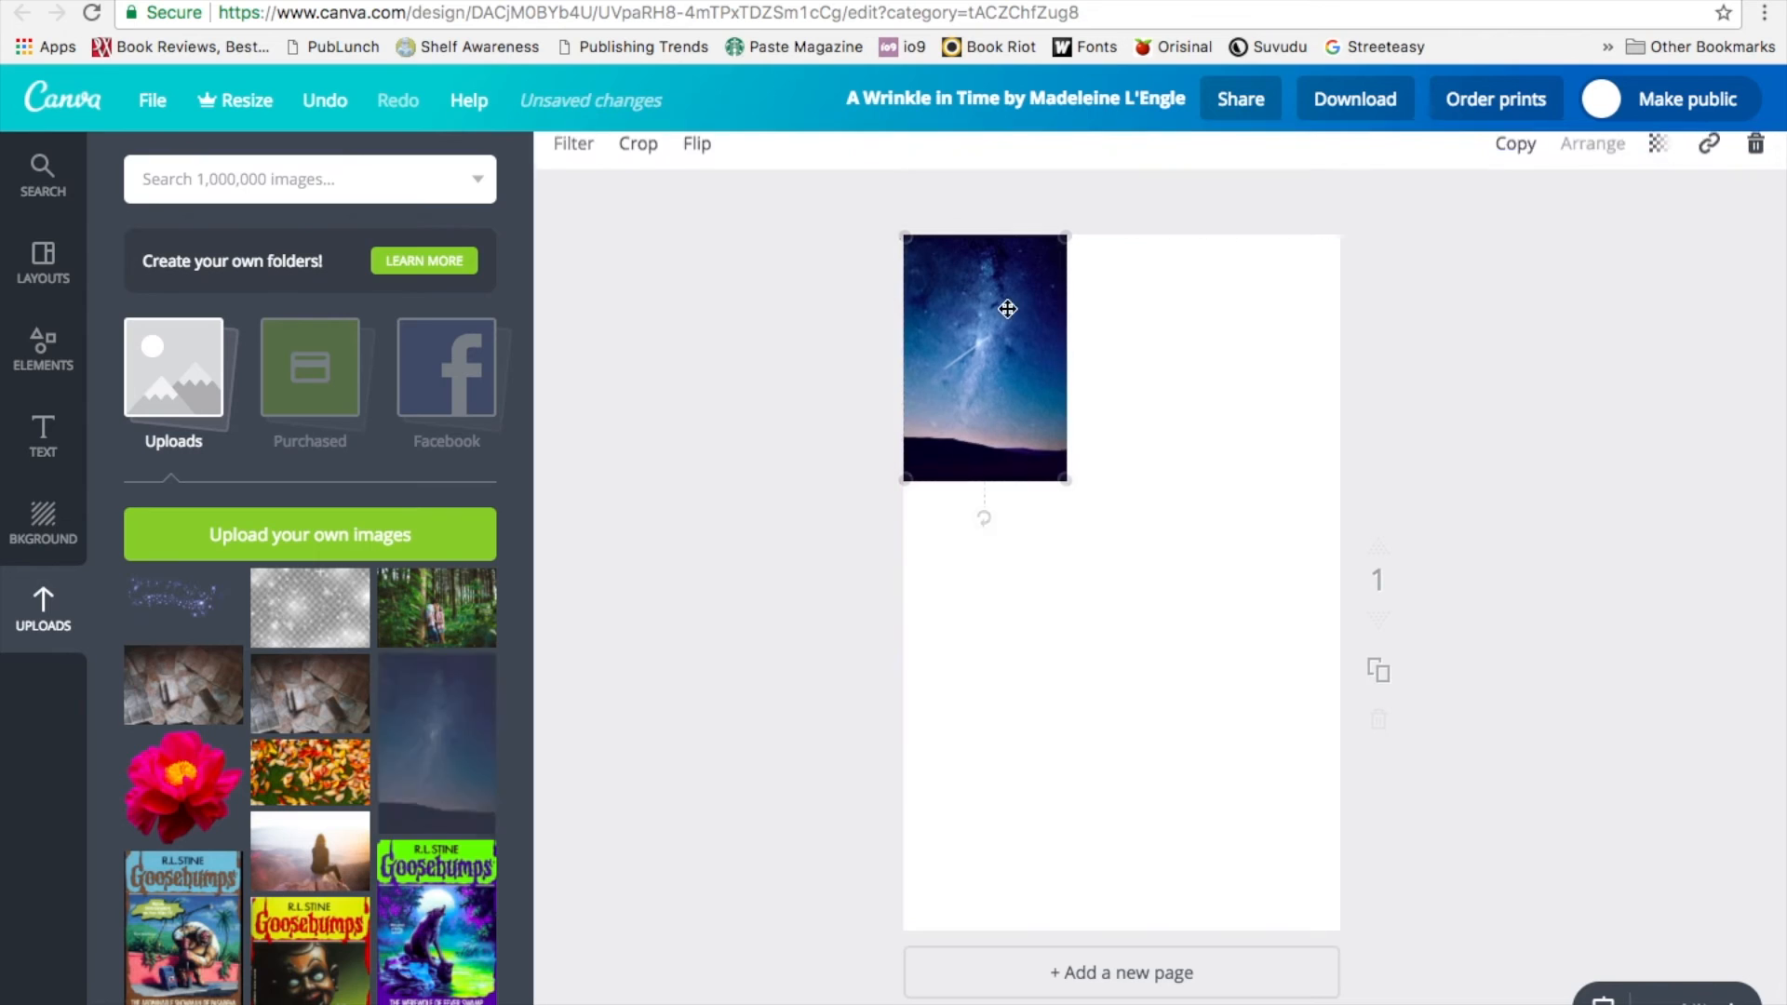
{"action": "left_click_drag", "start_coordinate": [1086, 482], "coordinate": [1360, 969]}
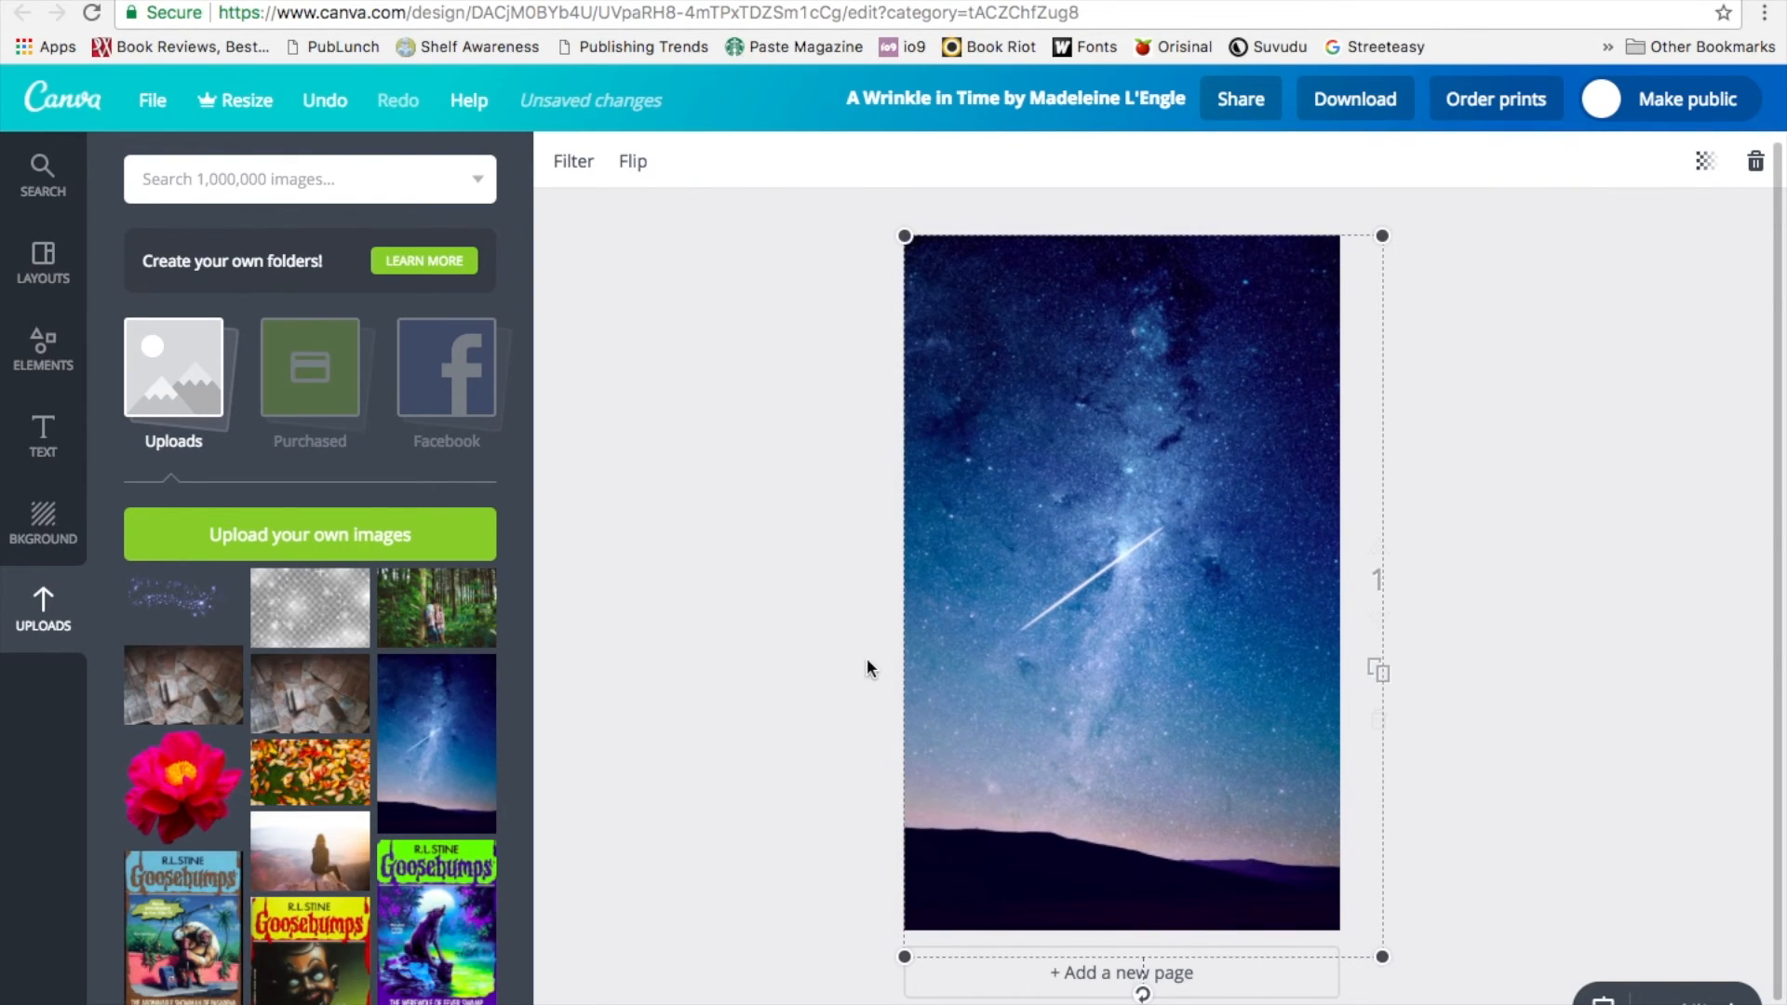
{"action": "left_click", "coordinate": [782, 654]}
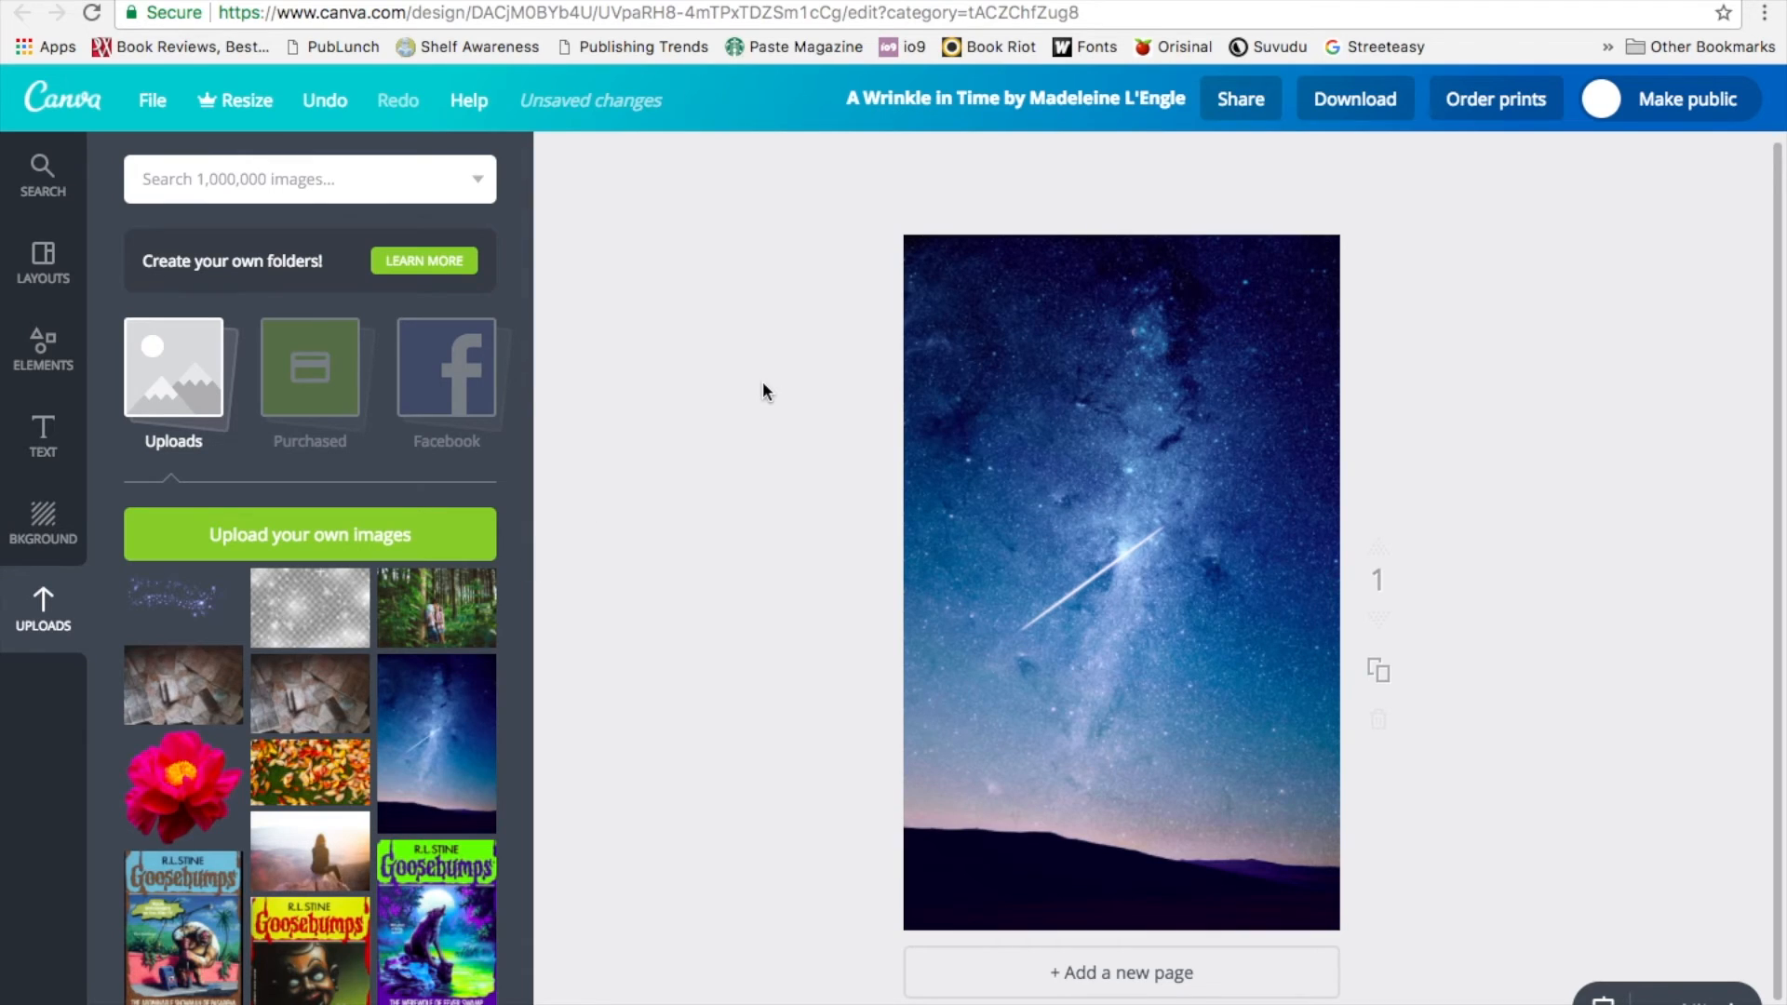
Step: Apply the Epic filter to the night sky background image
{"action": "left_click", "coordinate": [977, 294]}
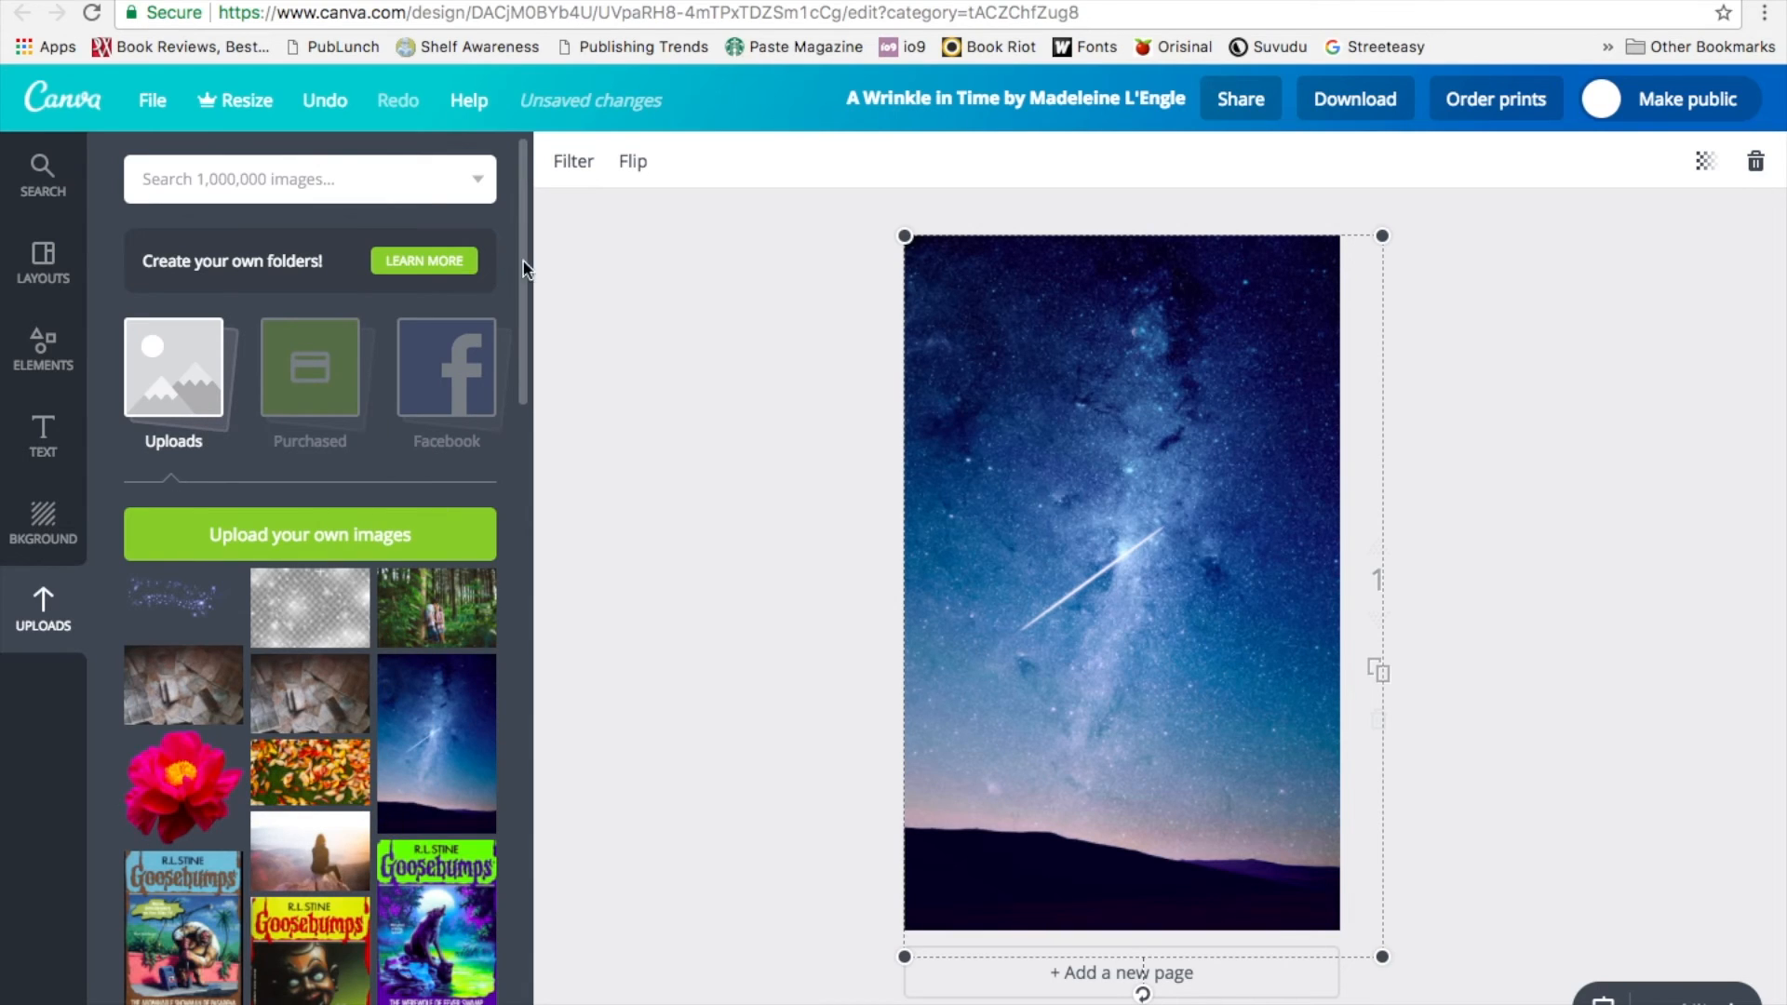
{"action": "left_click", "coordinate": [580, 164]}
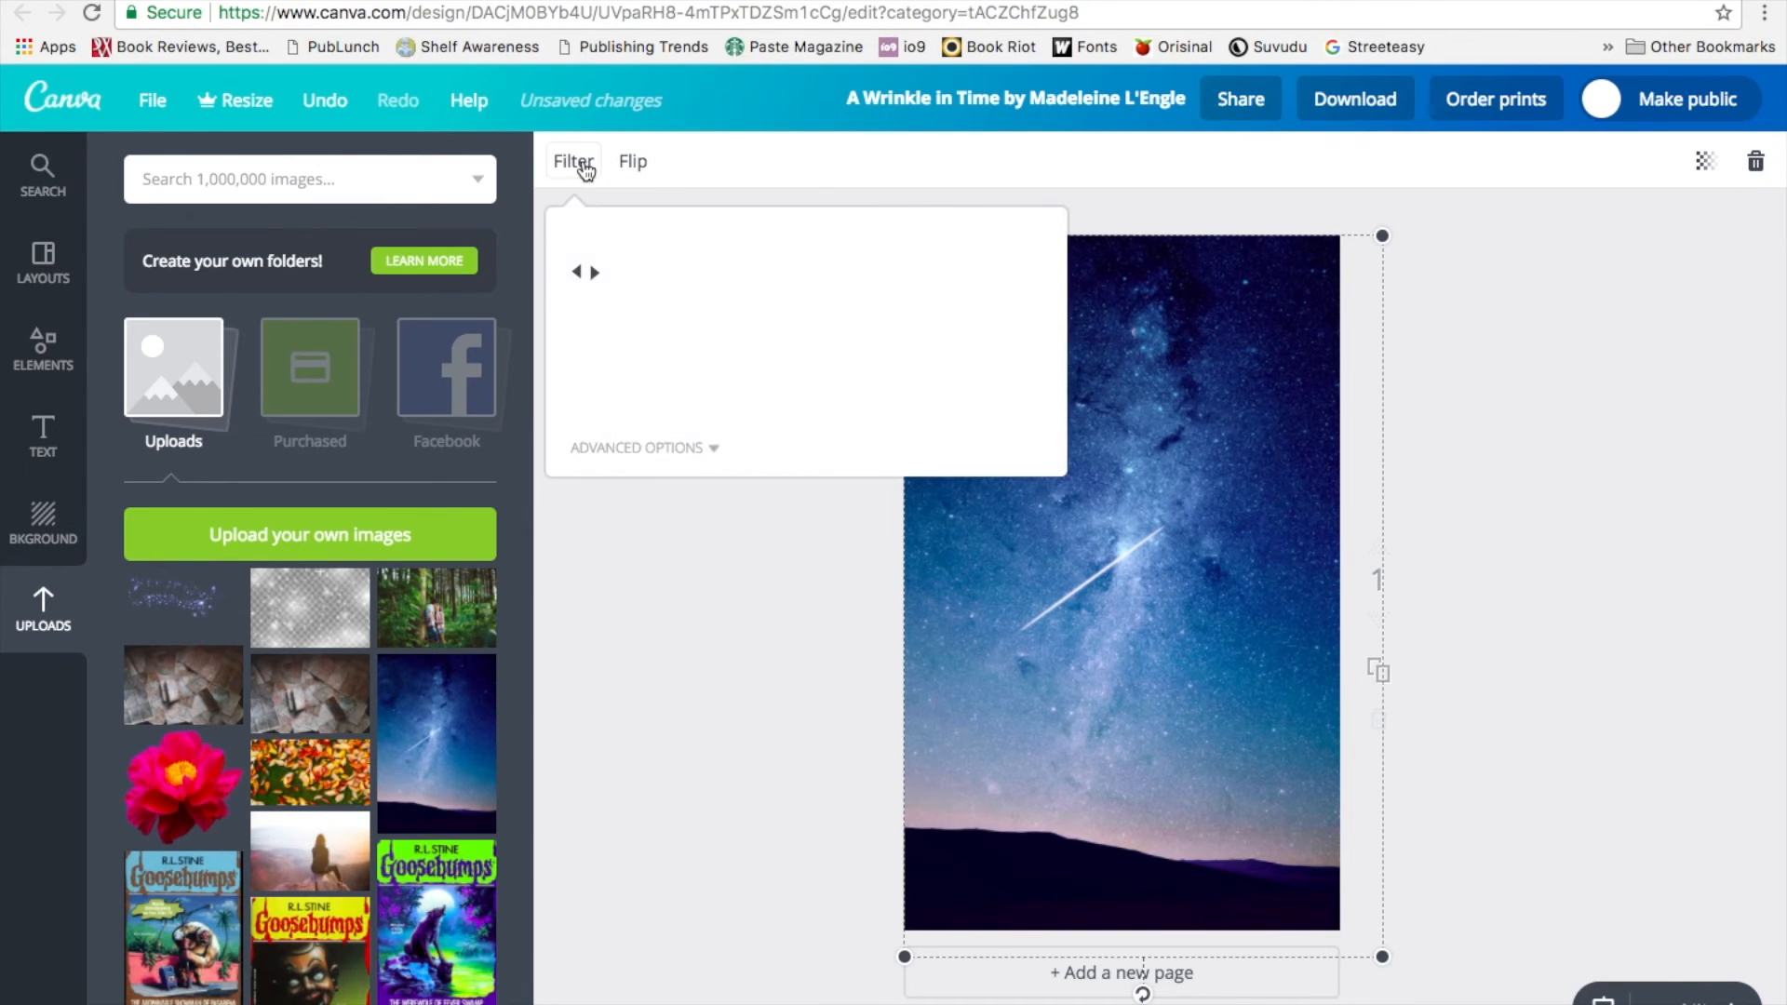
{"action": "left_click", "coordinate": [903, 298]}
{"action": "left_click", "coordinate": [962, 296]}
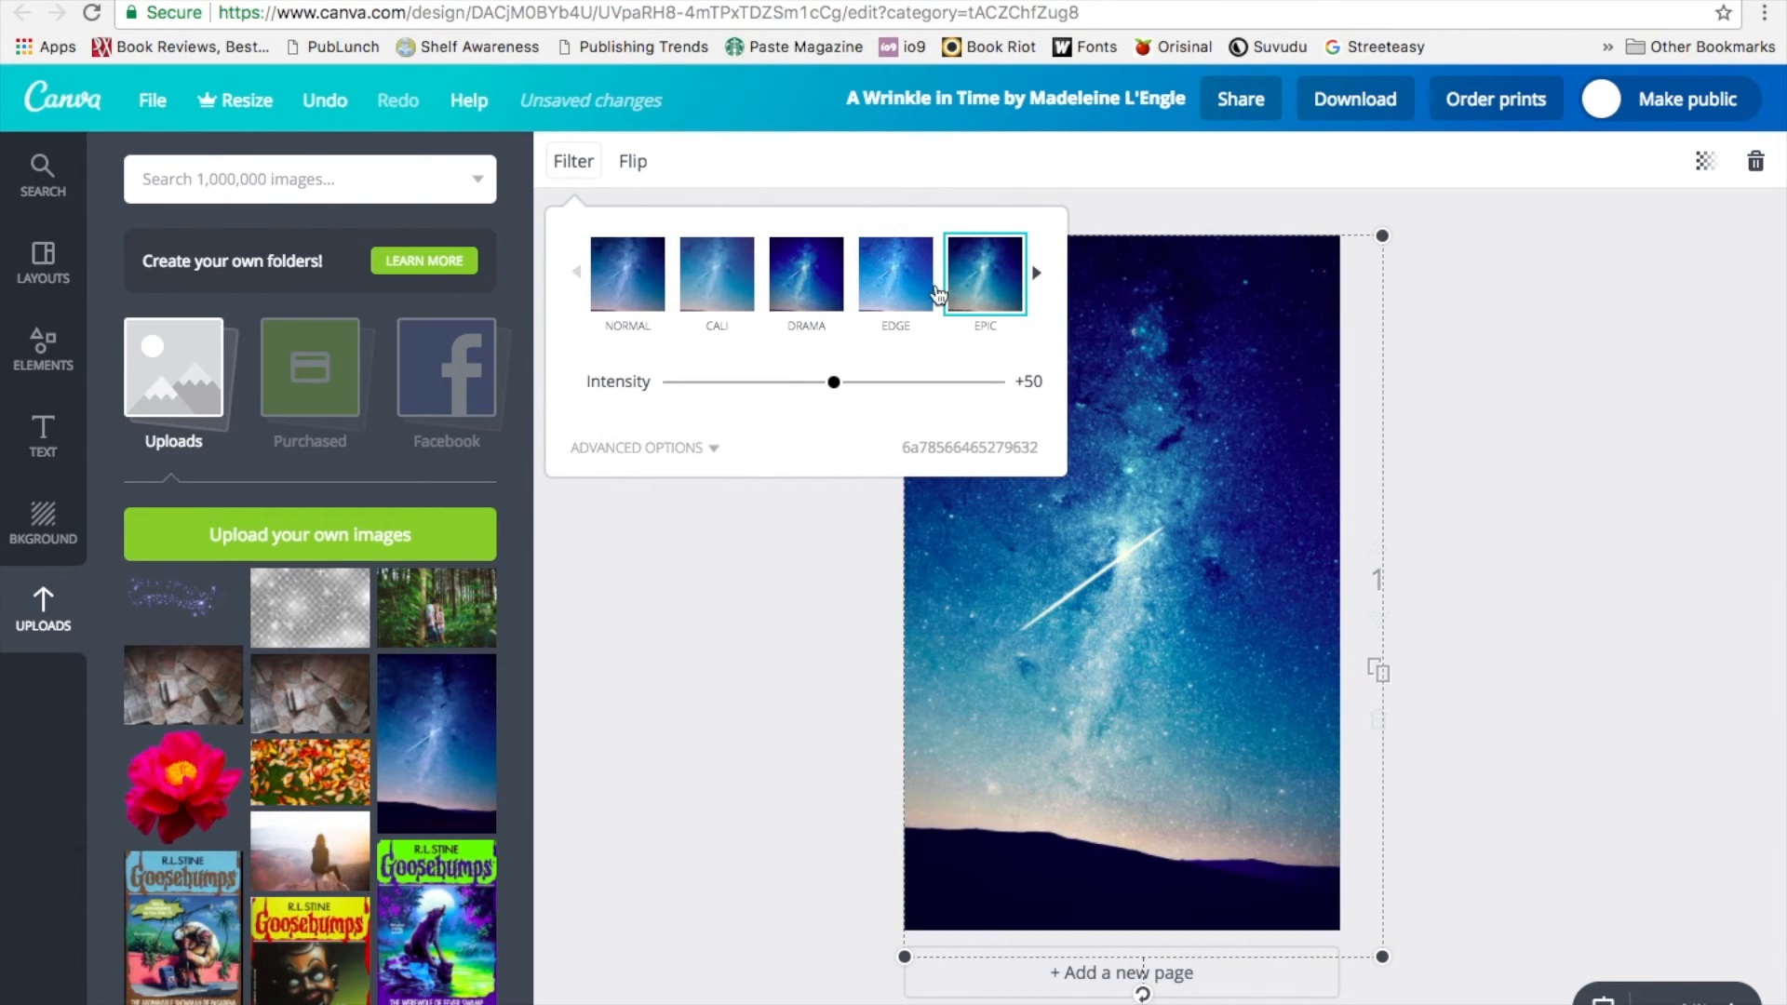
{"action": "left_click", "coordinate": [624, 294]}
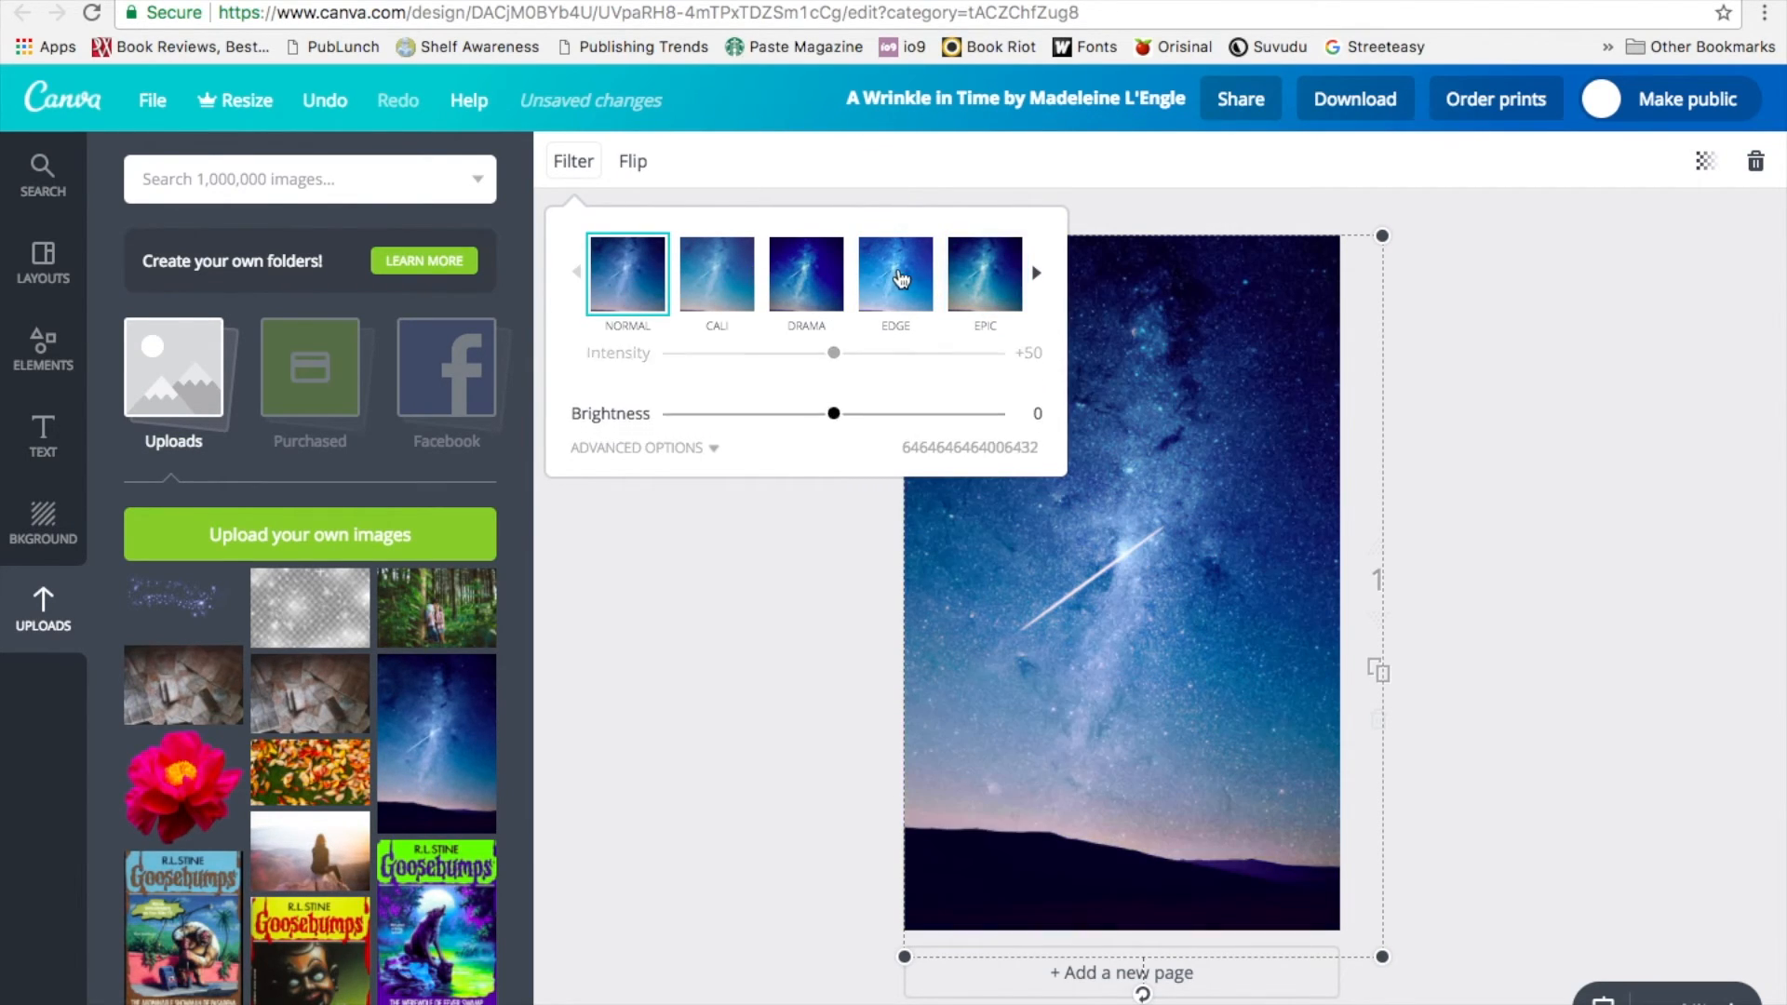
{"action": "left_click", "coordinate": [984, 277]}
{"action": "left_click", "coordinate": [800, 579]}
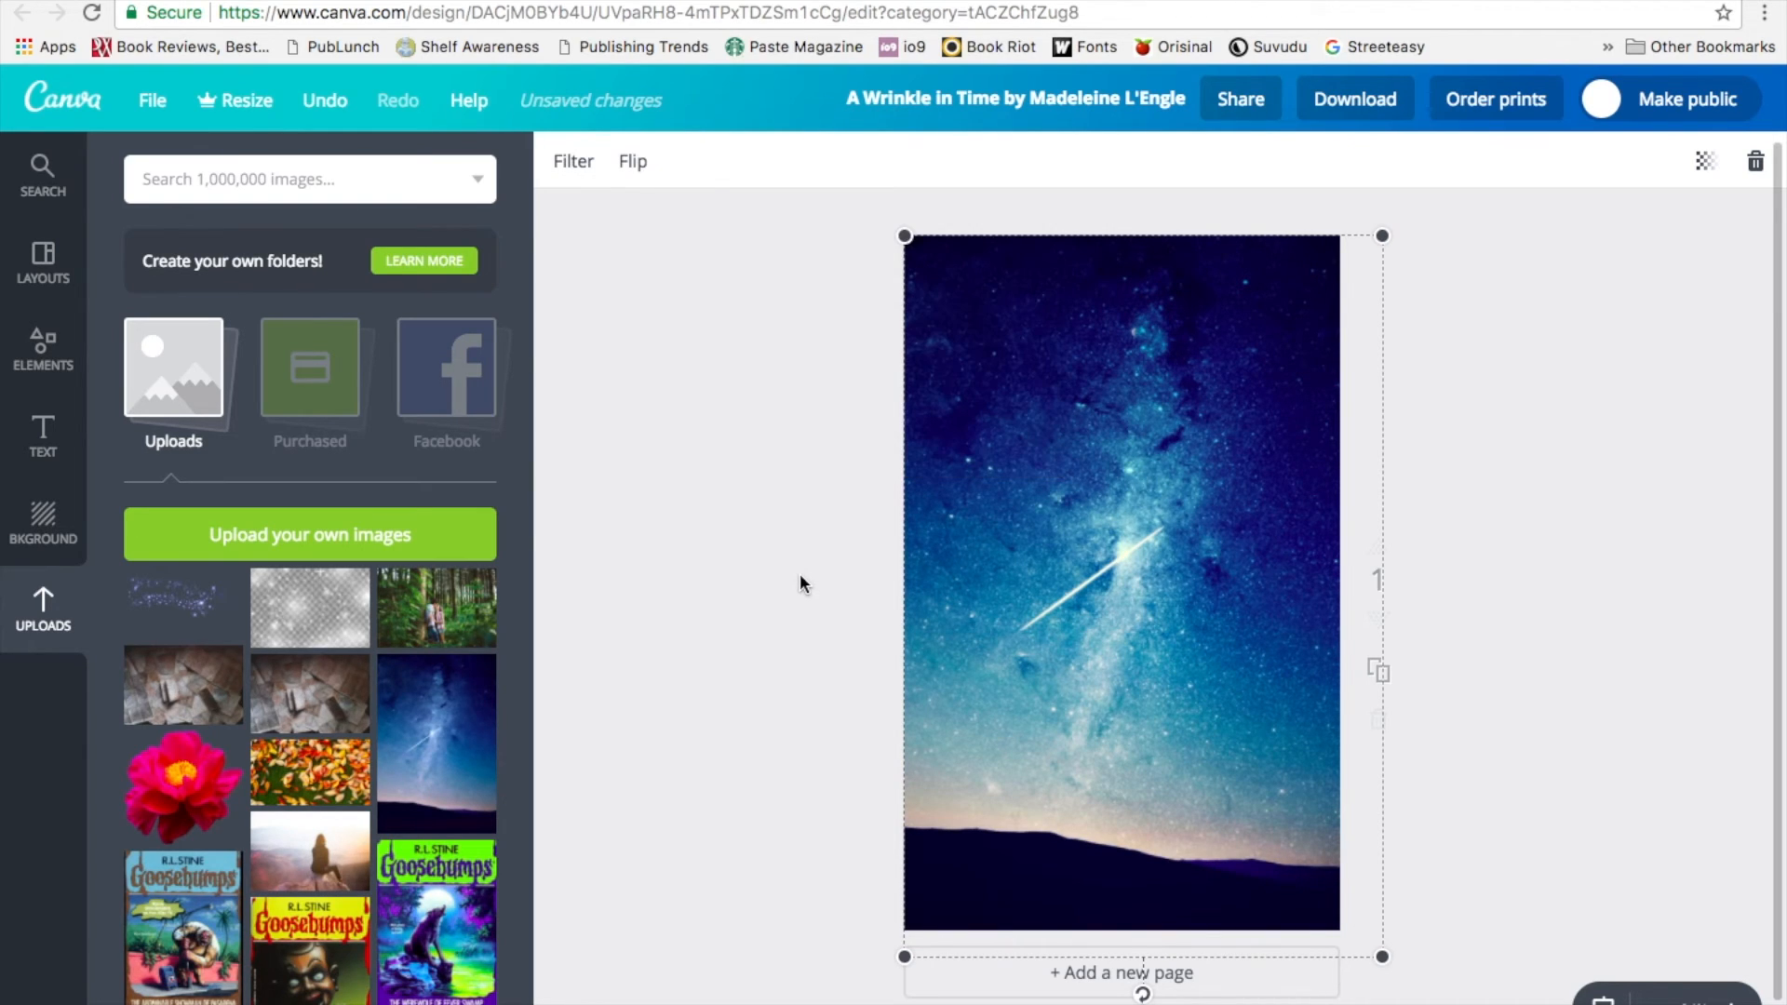
{"action": "left_click", "coordinate": [785, 583]}
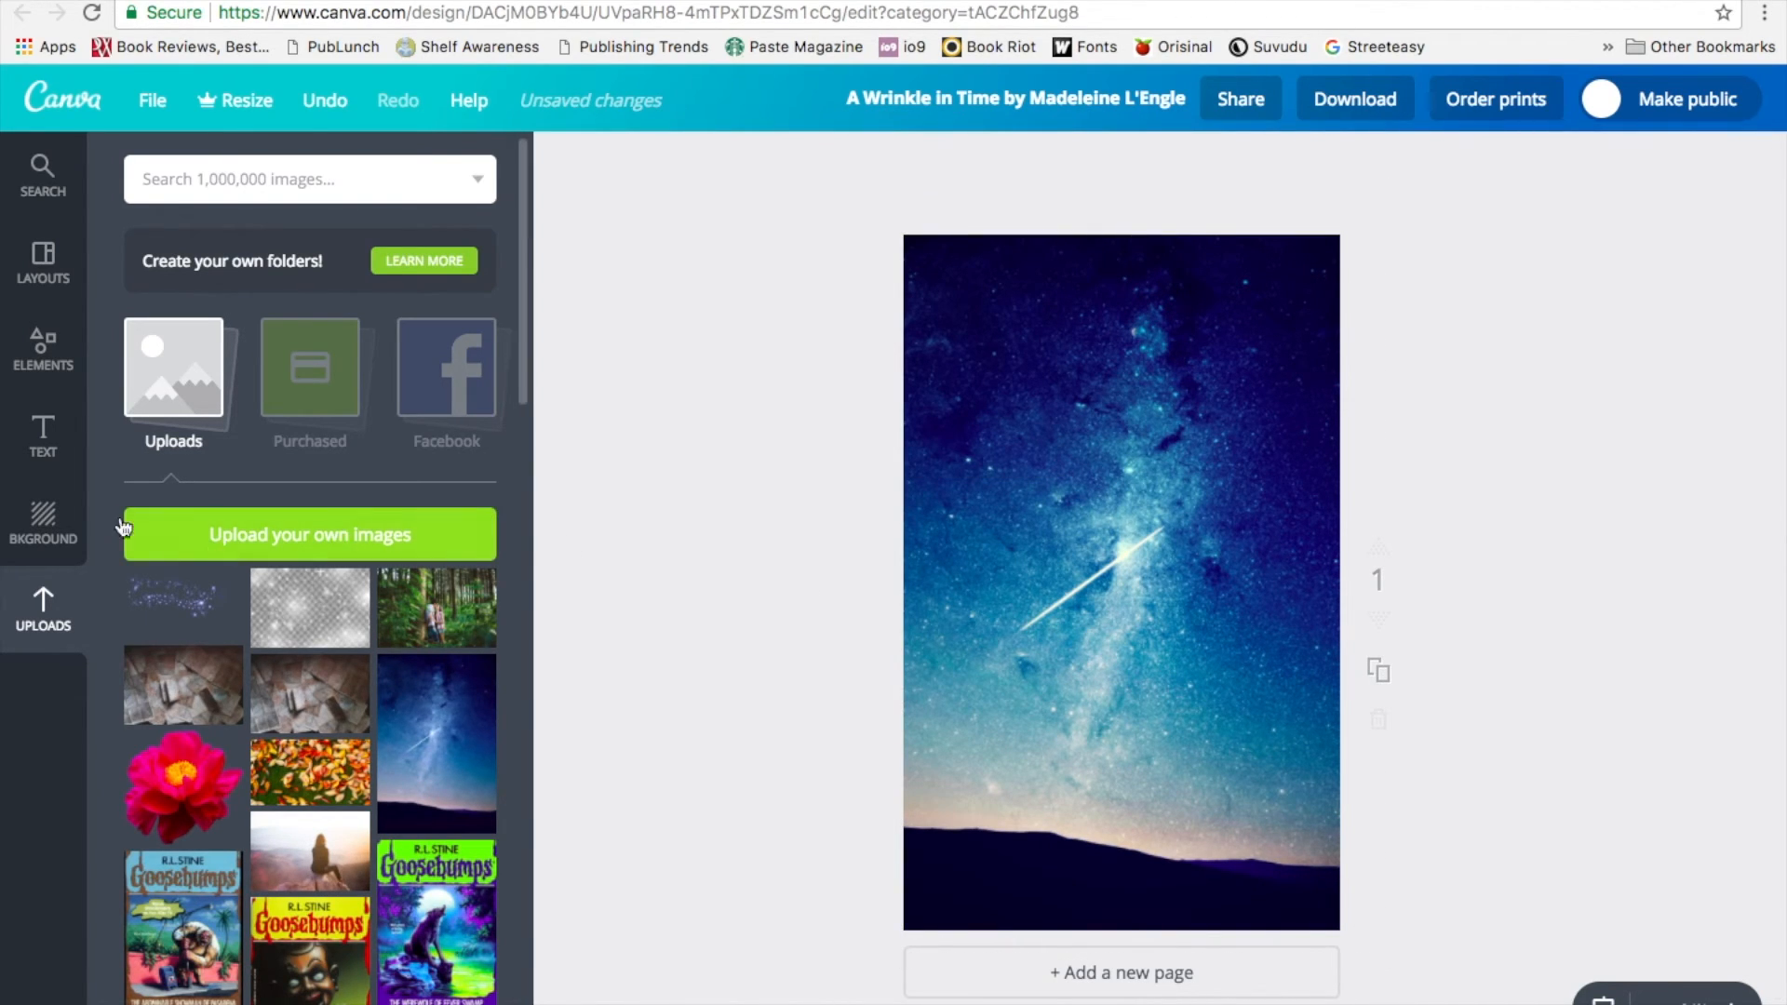
Step: Add a heading text box to the upper part of the cover
{"action": "left_click", "coordinate": [43, 435]}
{"action": "left_click_drag", "start_coordinate": [263, 314], "coordinate": [1079, 328]}
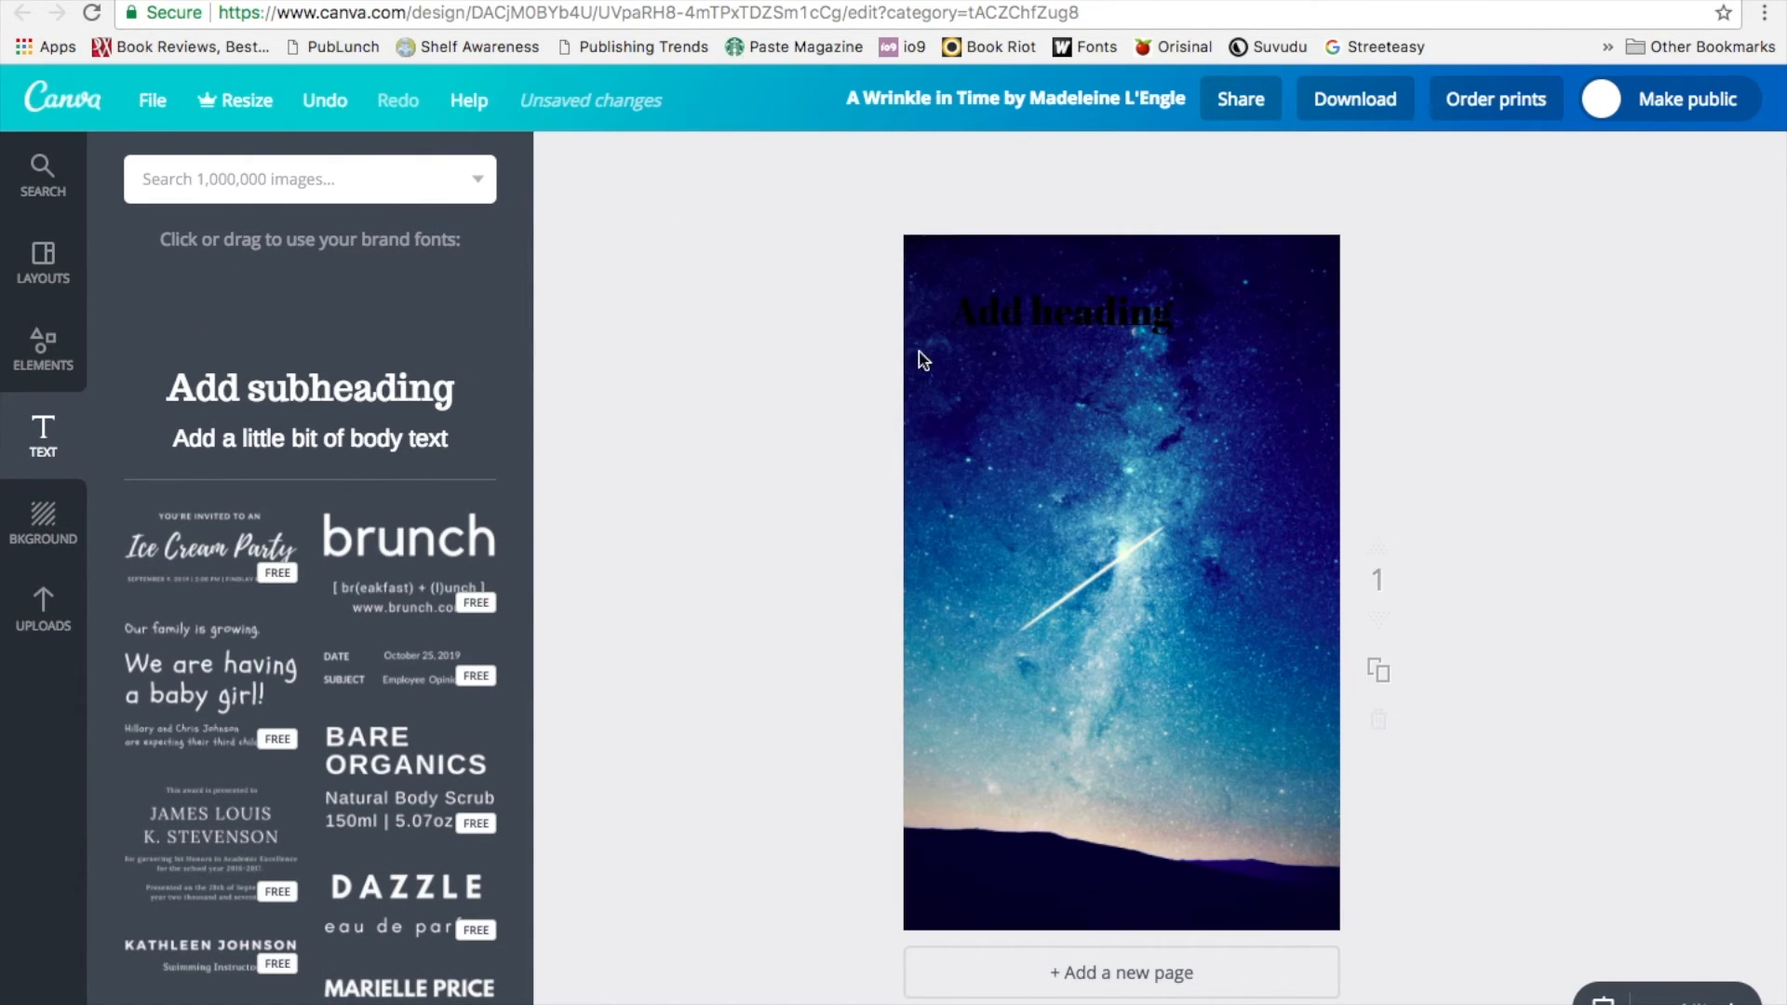
{"action": "left_click_drag", "start_coordinate": [921, 360], "coordinate": [922, 361]}
{"action": "left_click", "coordinate": [830, 435]}
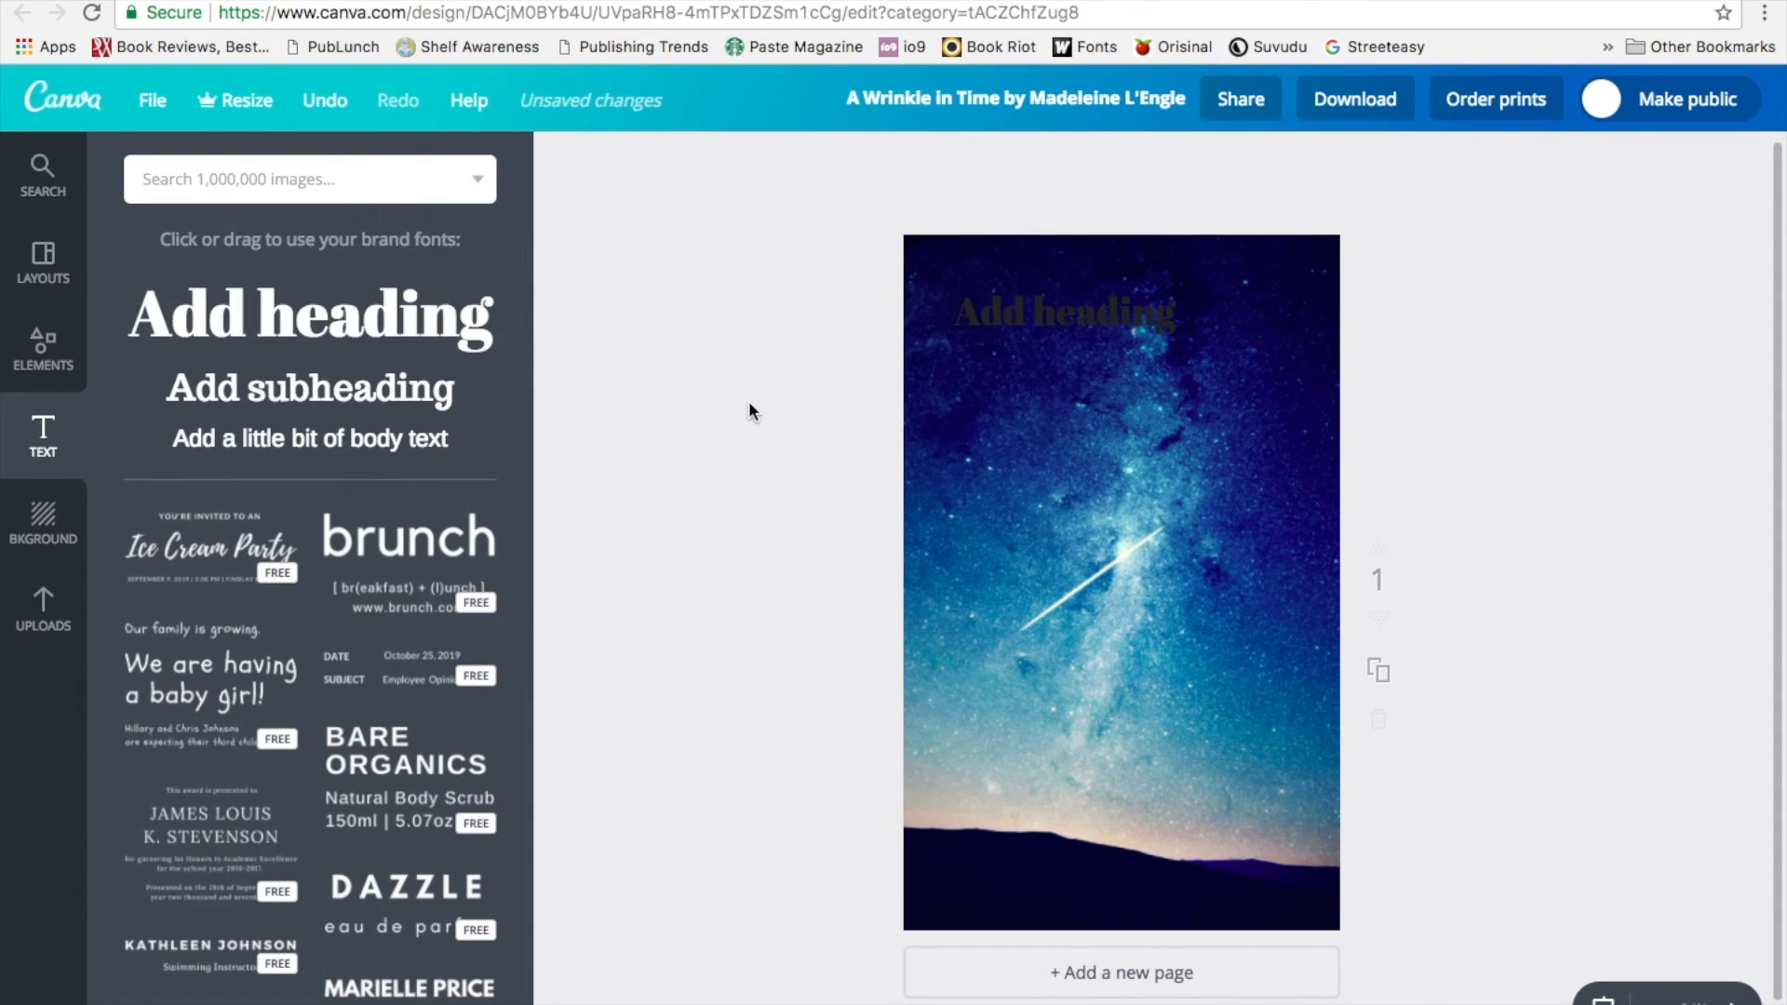
Step: Change the heading's font to Kollektif
{"action": "double_click", "coordinate": [1066, 312]}
{"action": "left_click", "coordinate": [600, 158]}
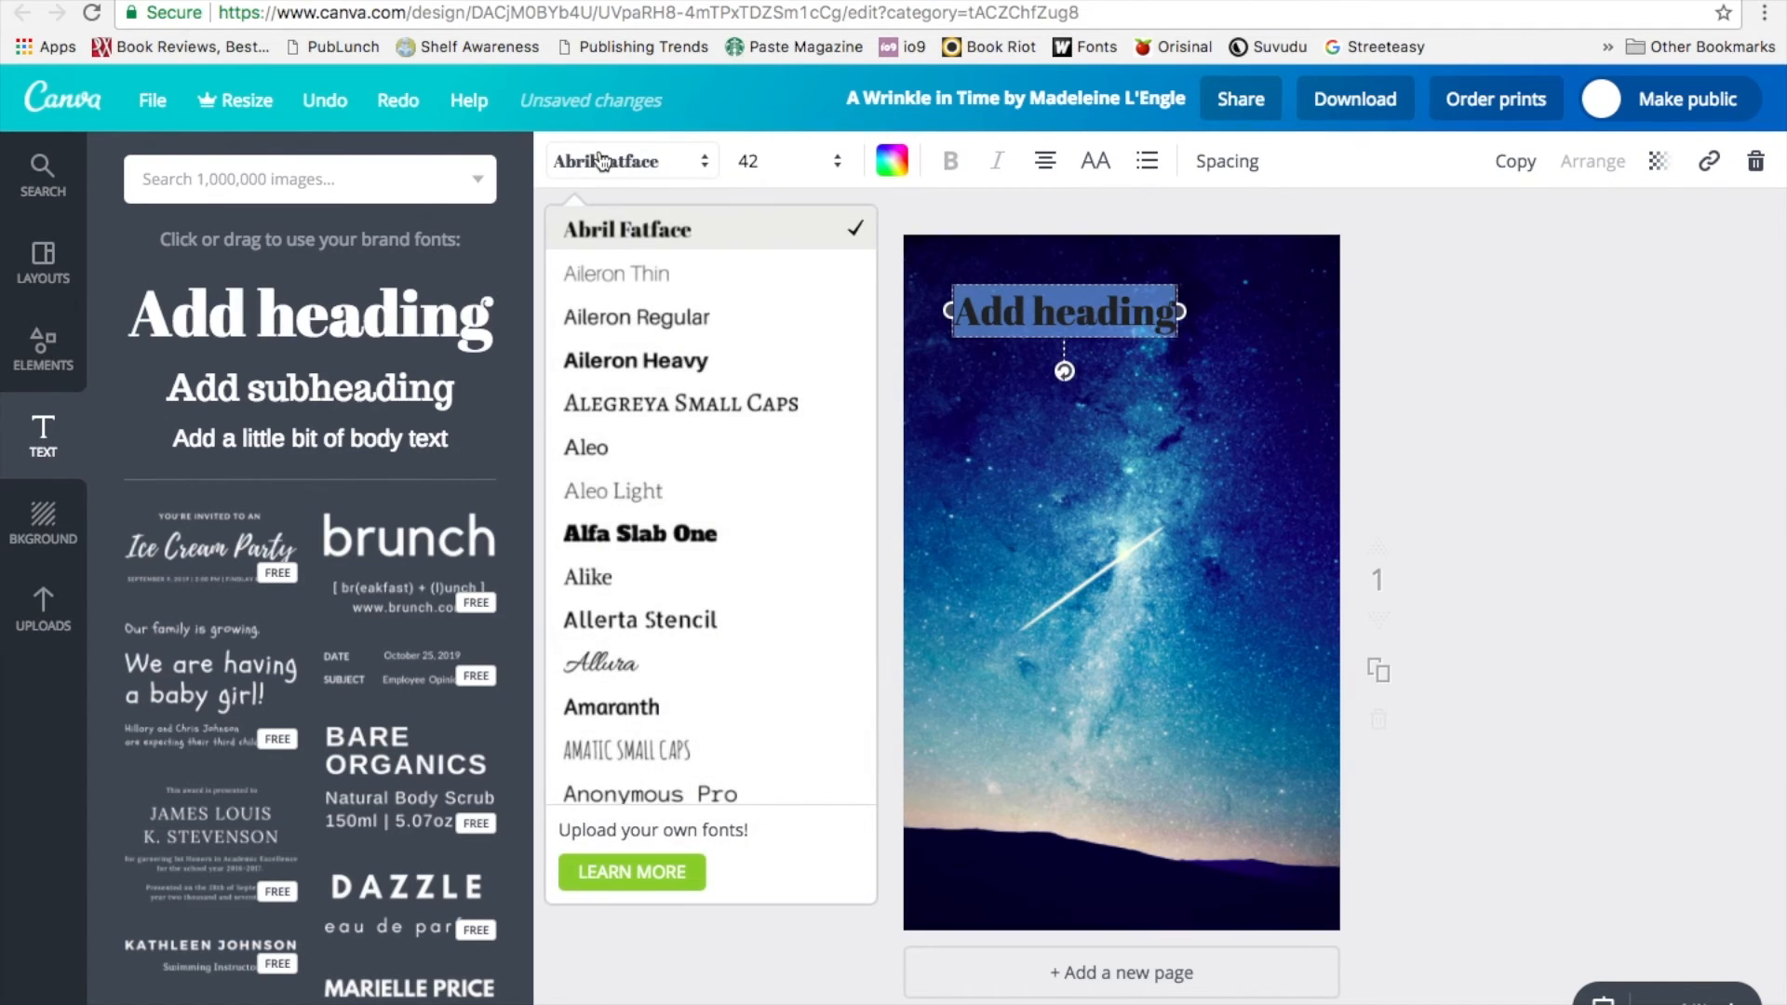
{"action": "scroll", "coordinate": [768, 565], "scroll_direction": "down", "scroll_amount": 10}
{"action": "scroll", "coordinate": [777, 568], "scroll_direction": "down", "scroll_amount": 15}
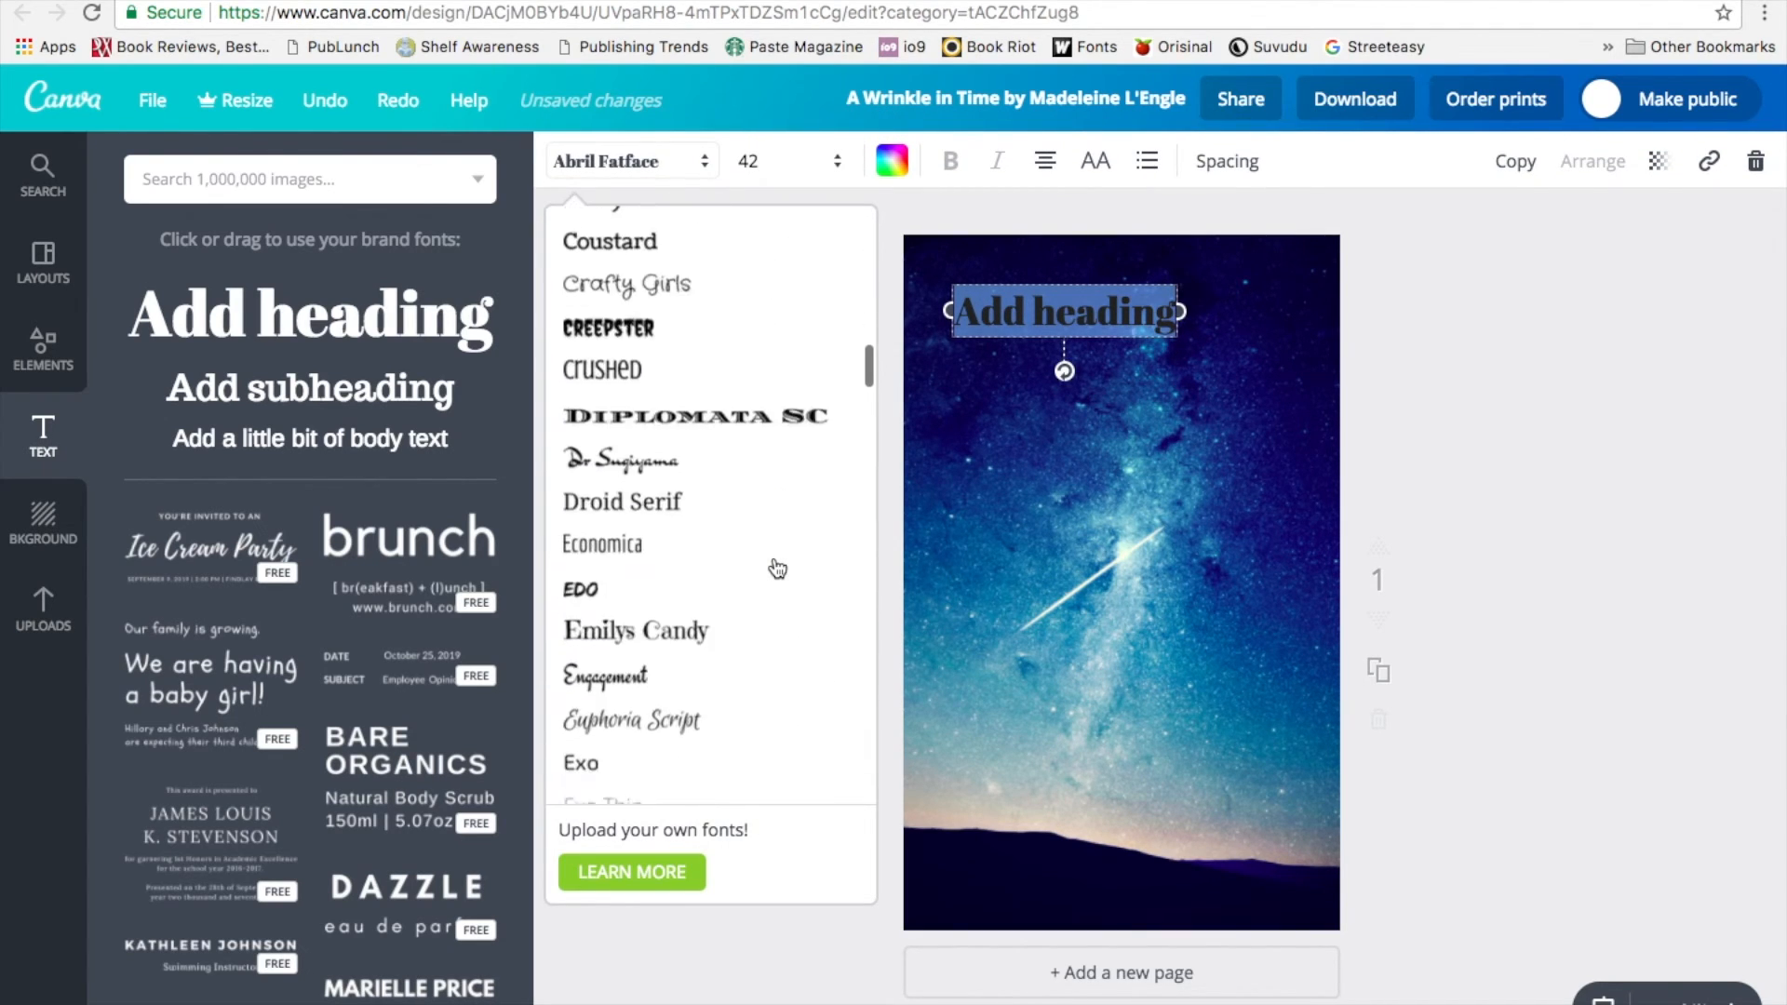
{"action": "scroll", "coordinate": [777, 569], "scroll_direction": "down", "scroll_amount": 10}
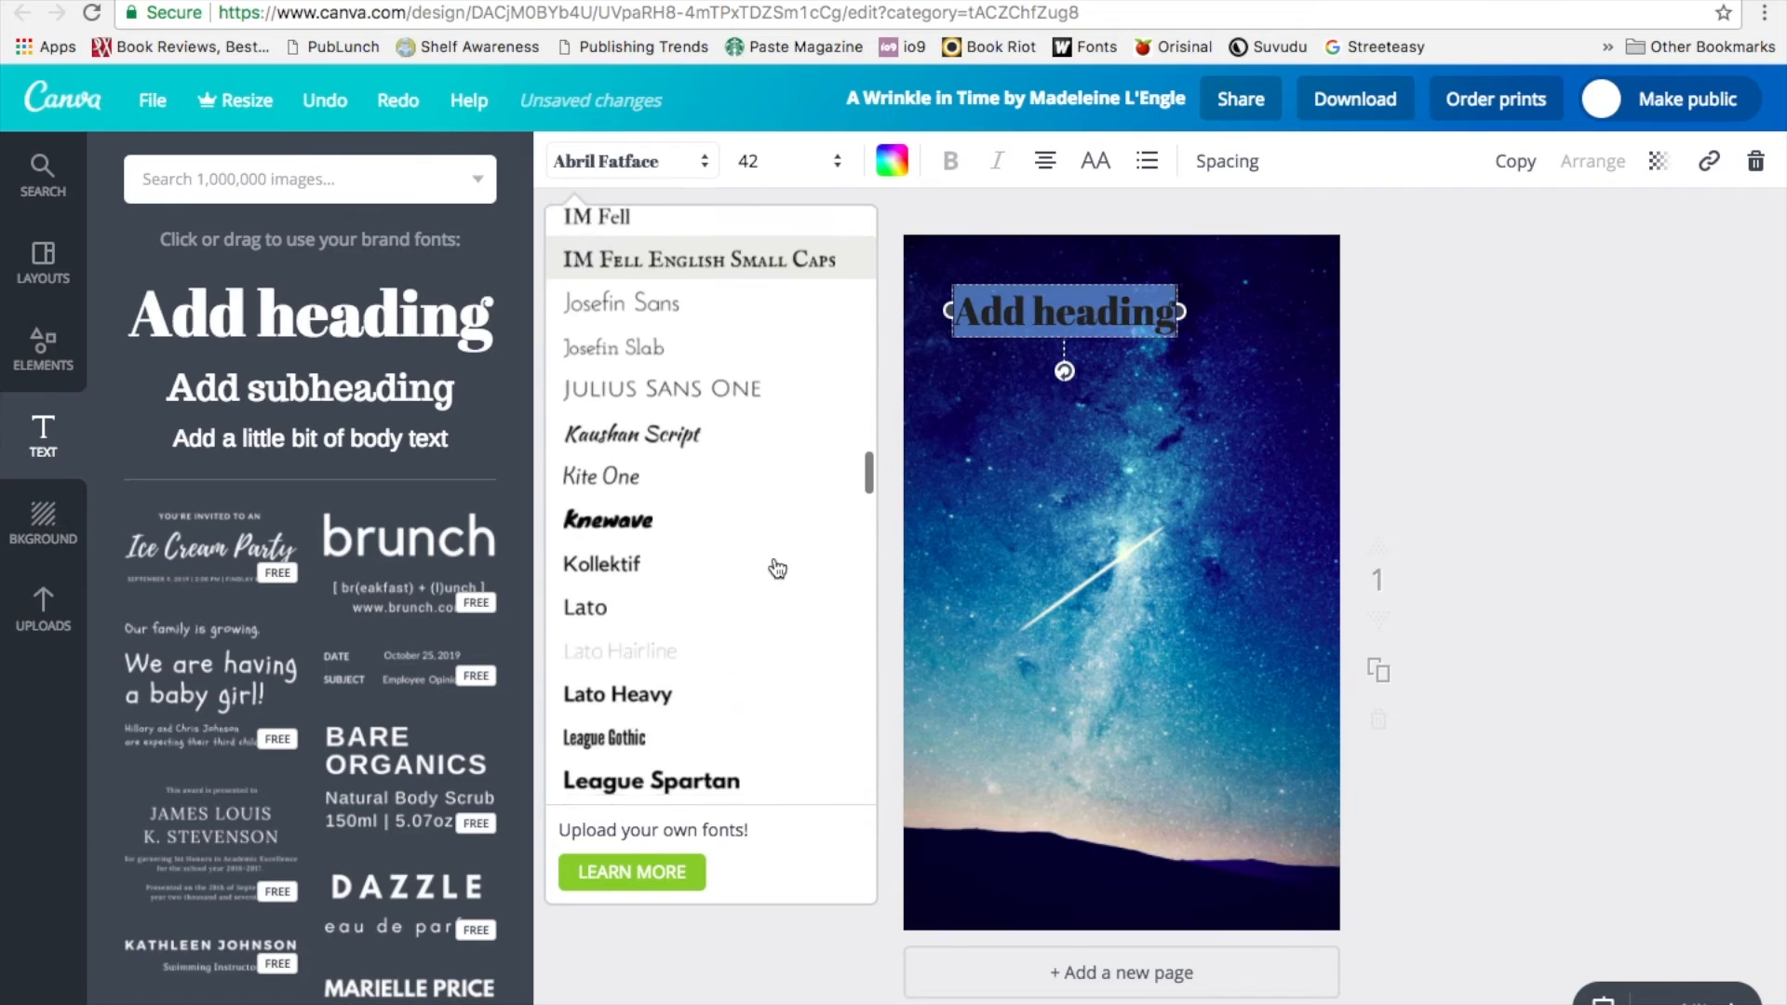
{"action": "left_click", "coordinate": [684, 317]}
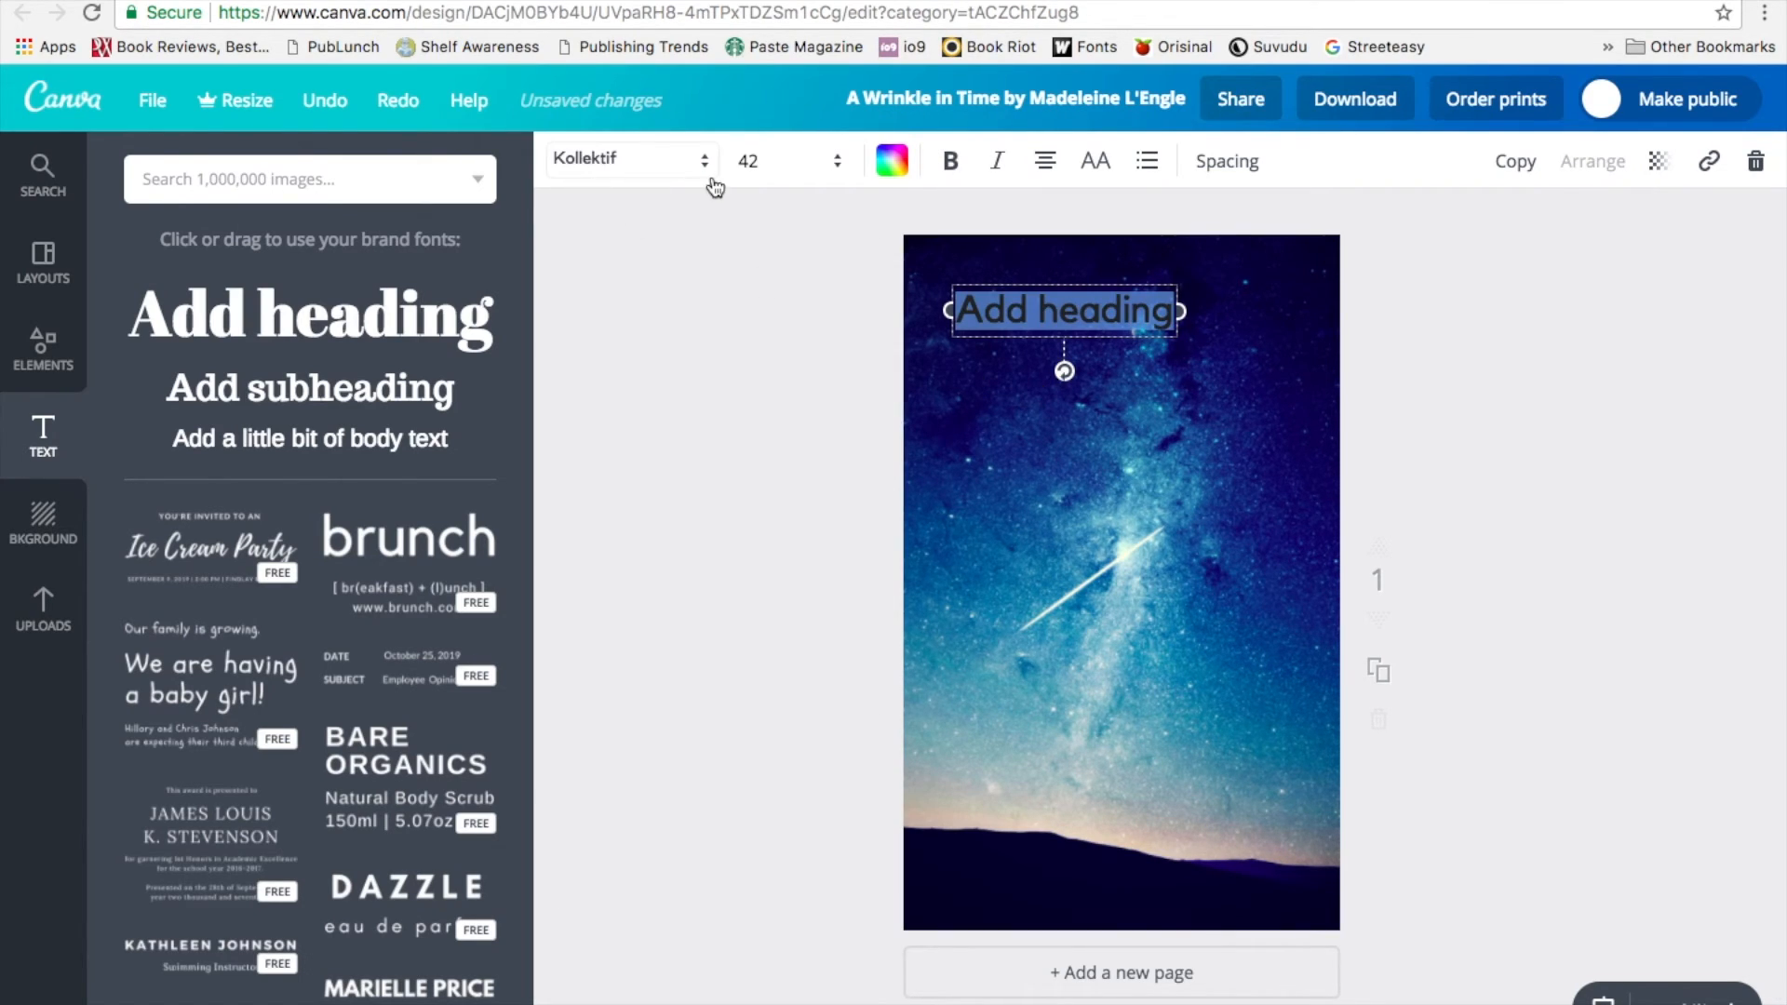
Step: Replace the heading text with "a wrinkle in time" in lowercase, one word per line
{"action": "triple_click", "coordinate": [1072, 329]}
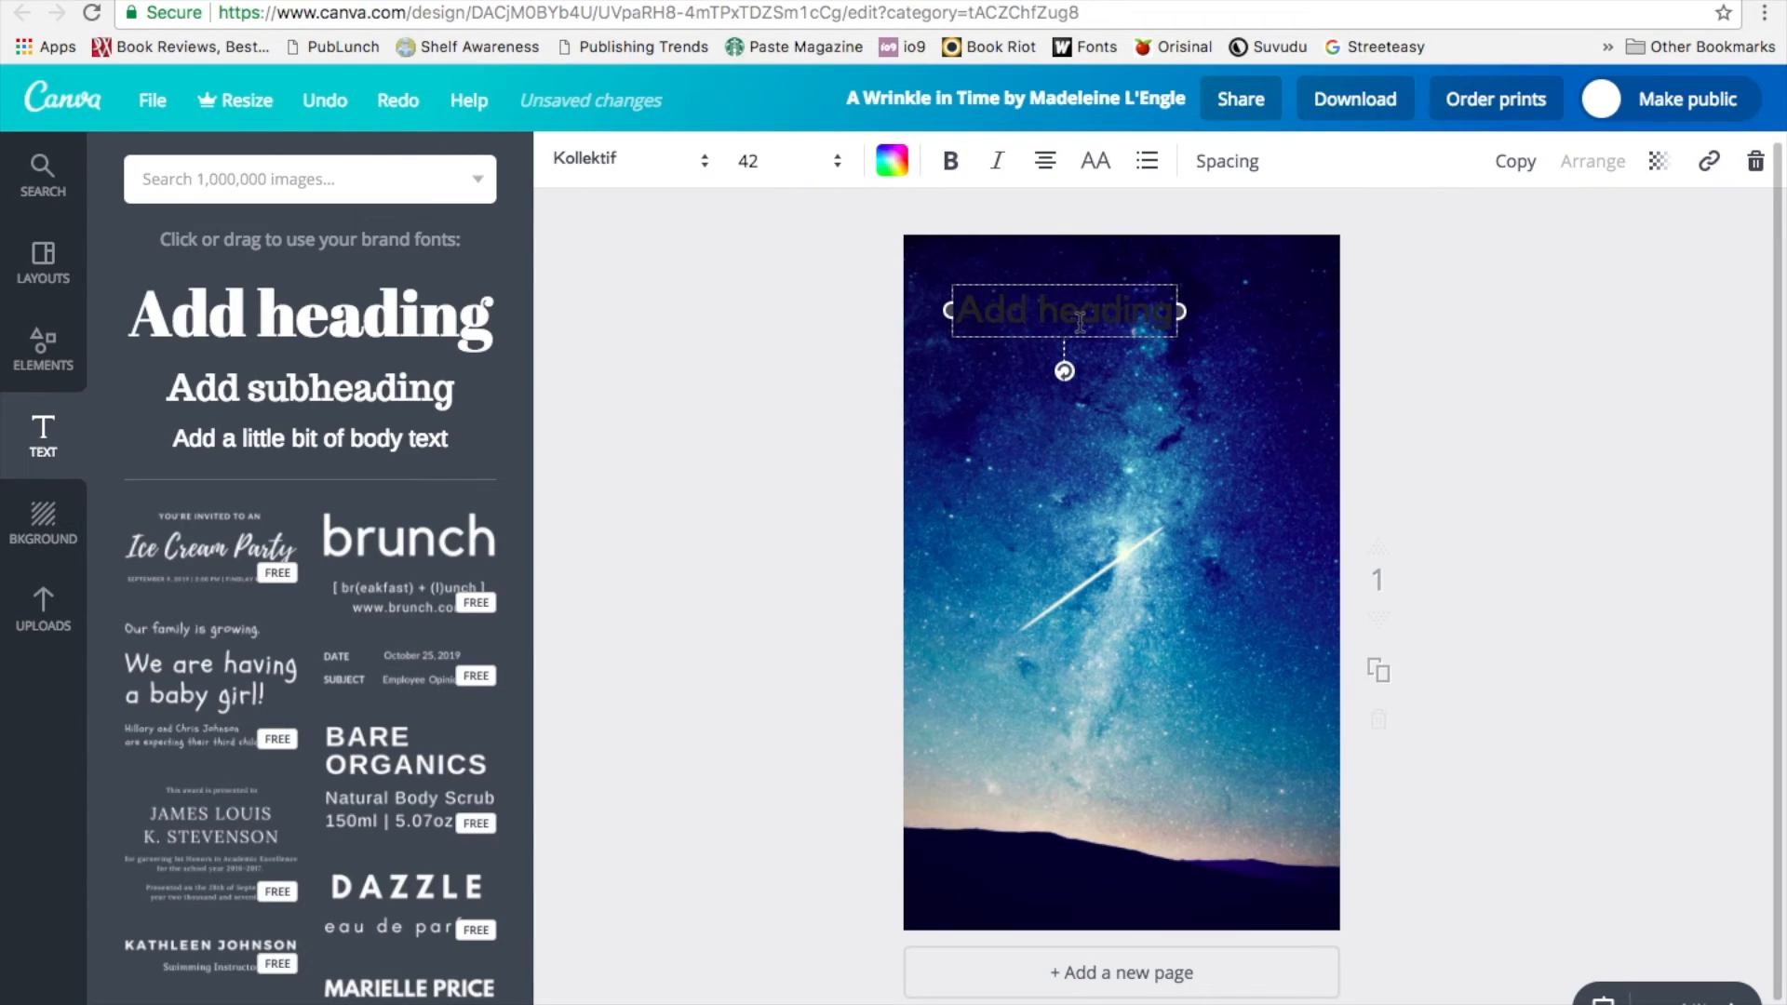
{"action": "type", "text": "a"}
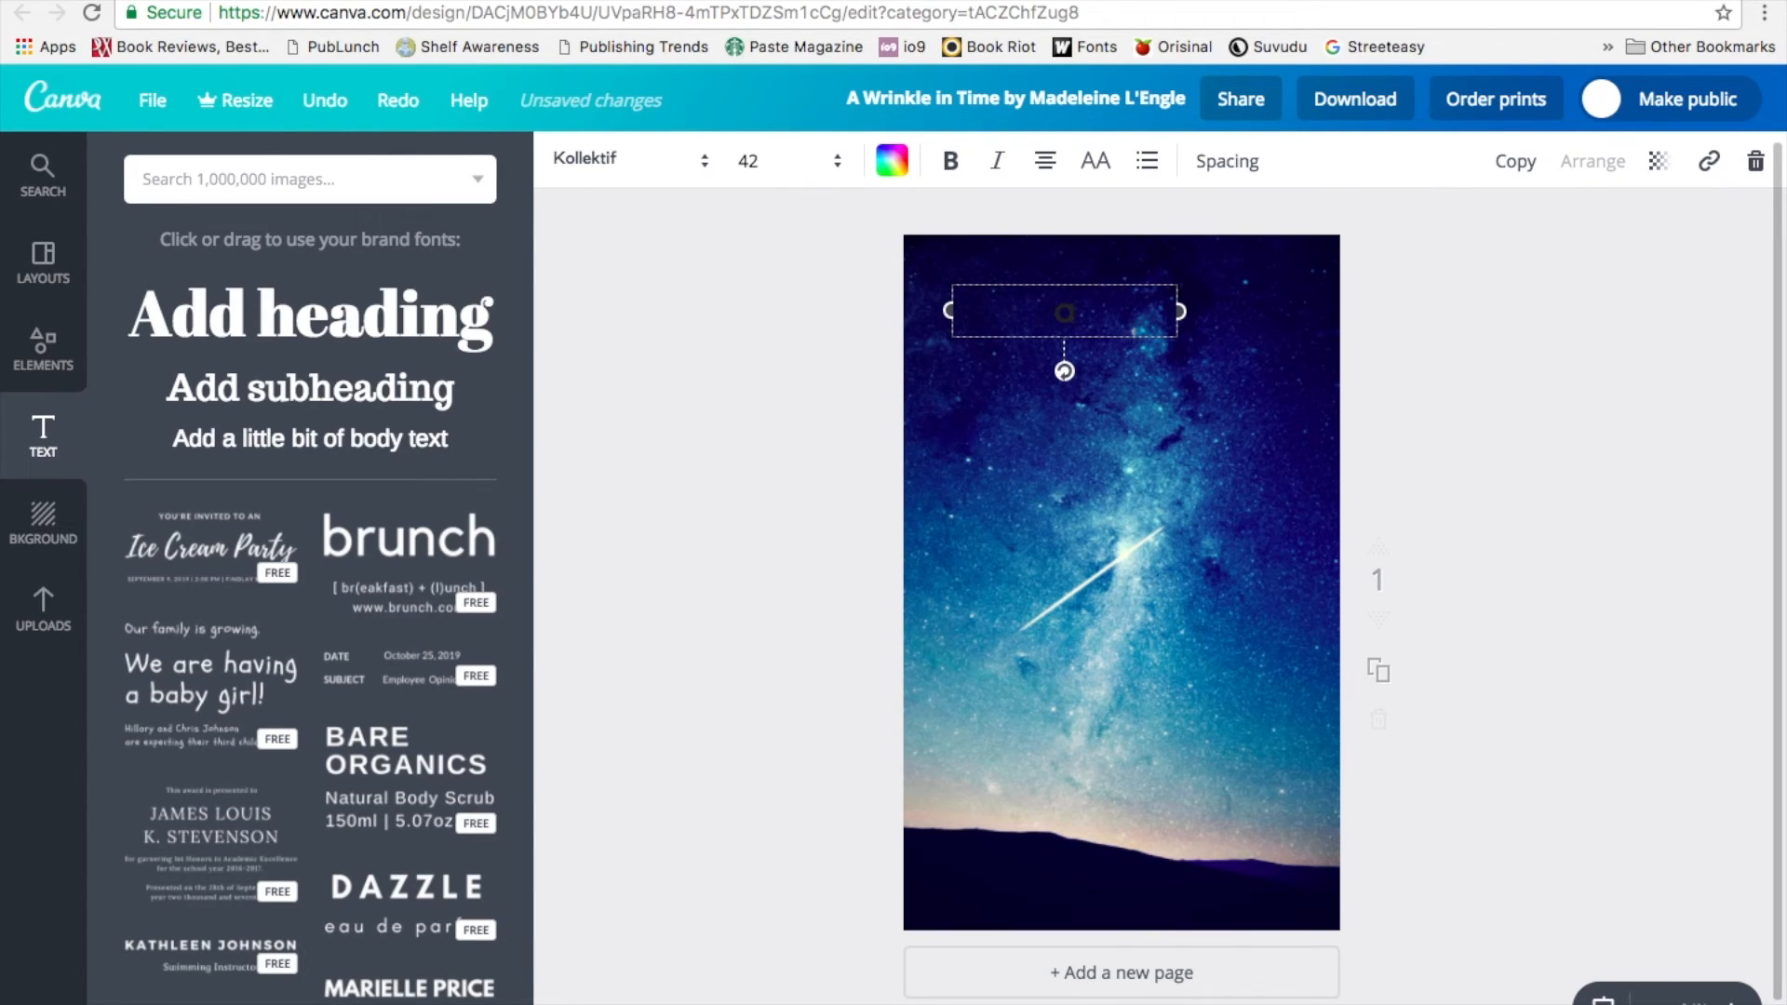
{"action": "key", "text": "Return"}
{"action": "type", "text": "wrinkle"}
{"action": "key", "text": "Return"}
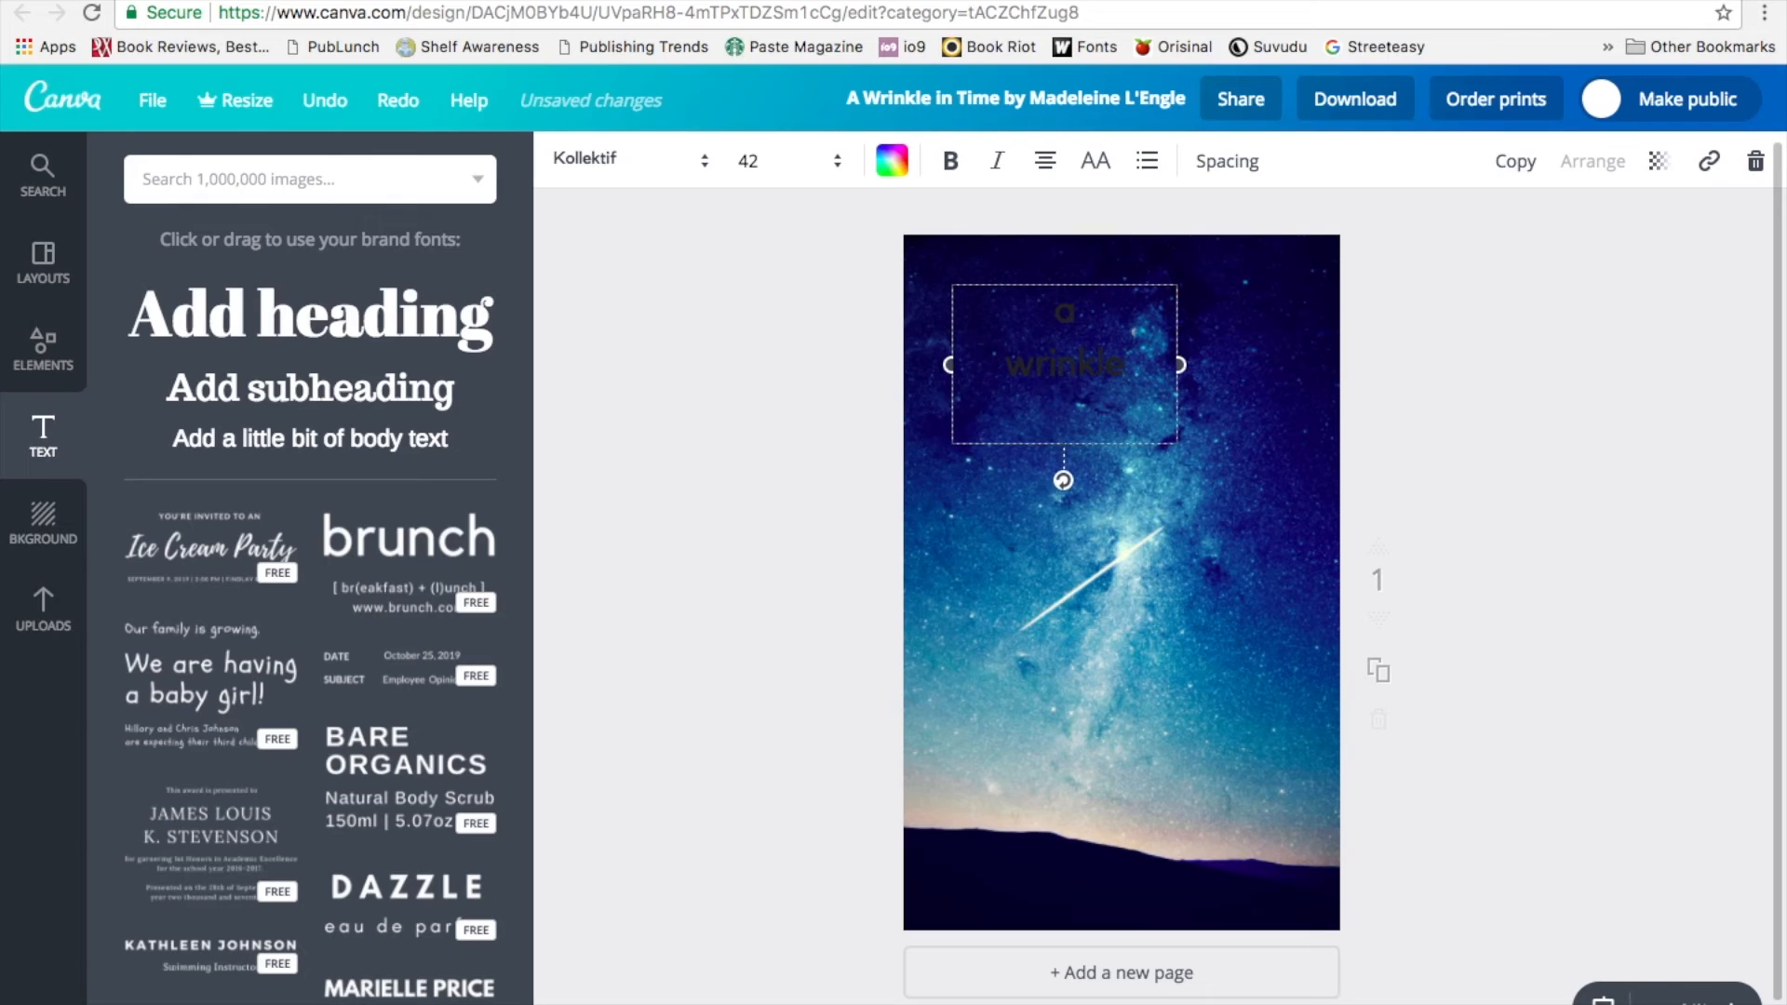
{"action": "type", "text": "of"}
{"action": "key", "text": "Return"}
{"action": "type", "text": "time"}
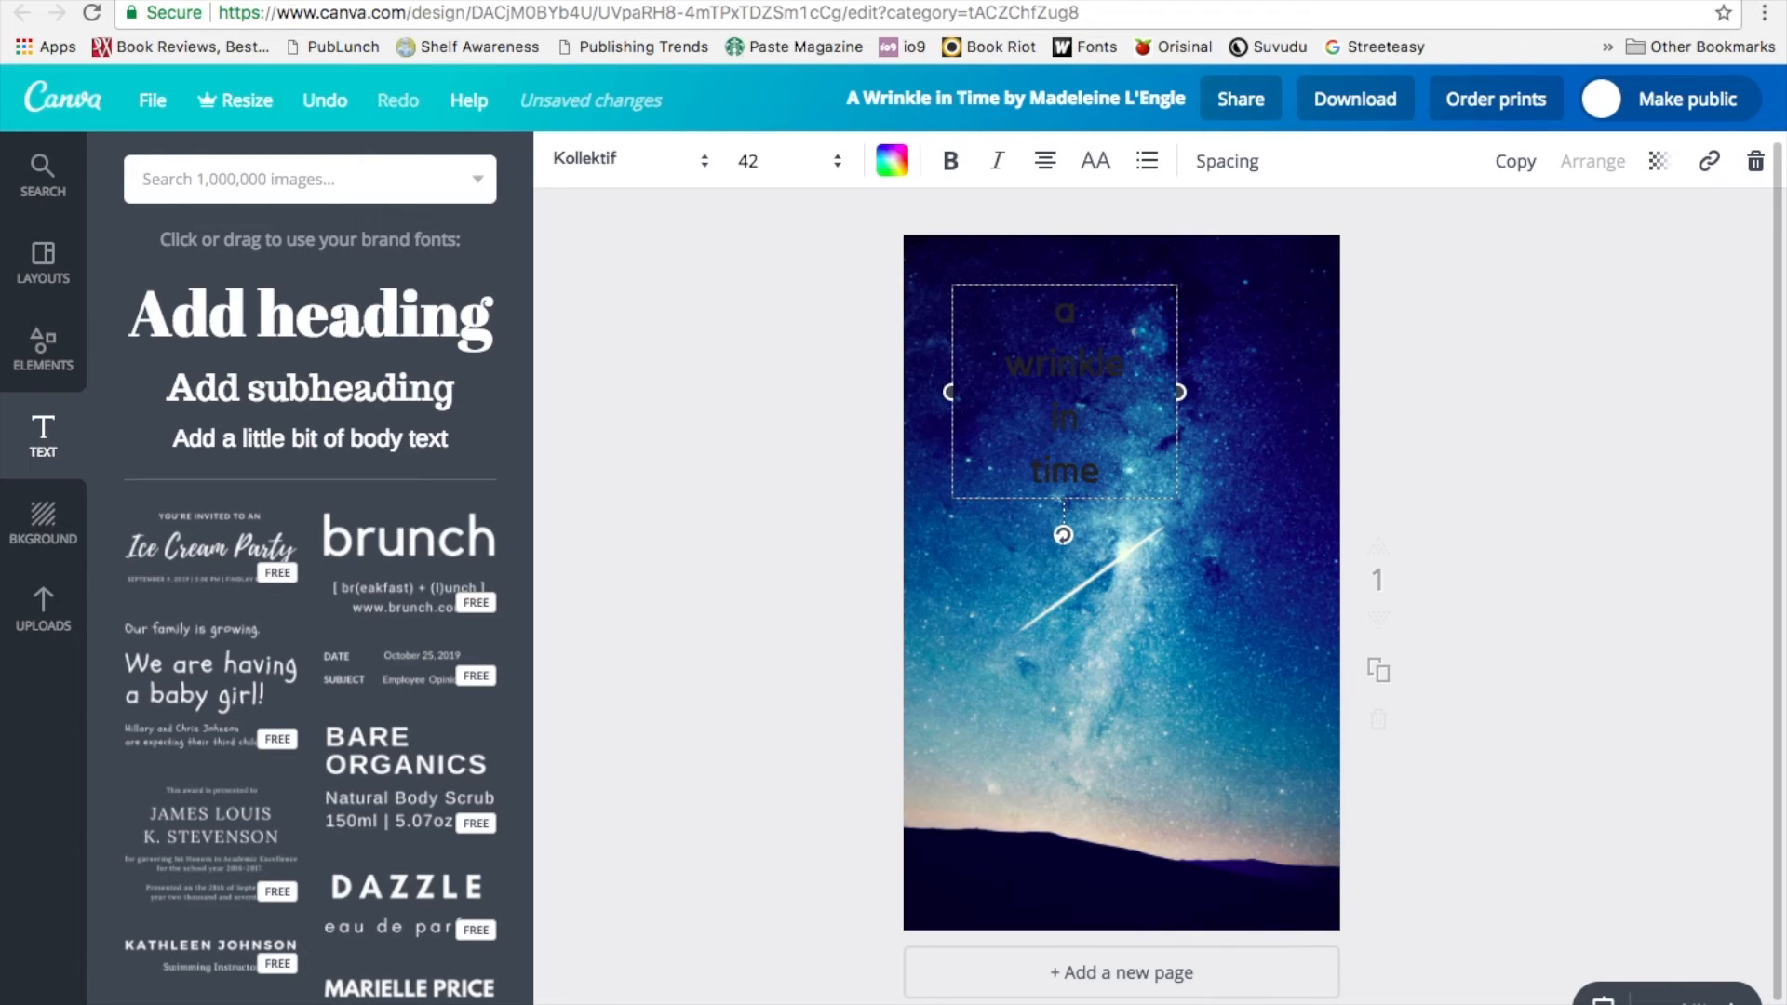
Step: Left-align the title text and shift its box slightly up and toward the cover's left edge
{"action": "left_click", "coordinate": [1040, 162]}
{"action": "left_click", "coordinate": [1047, 231]}
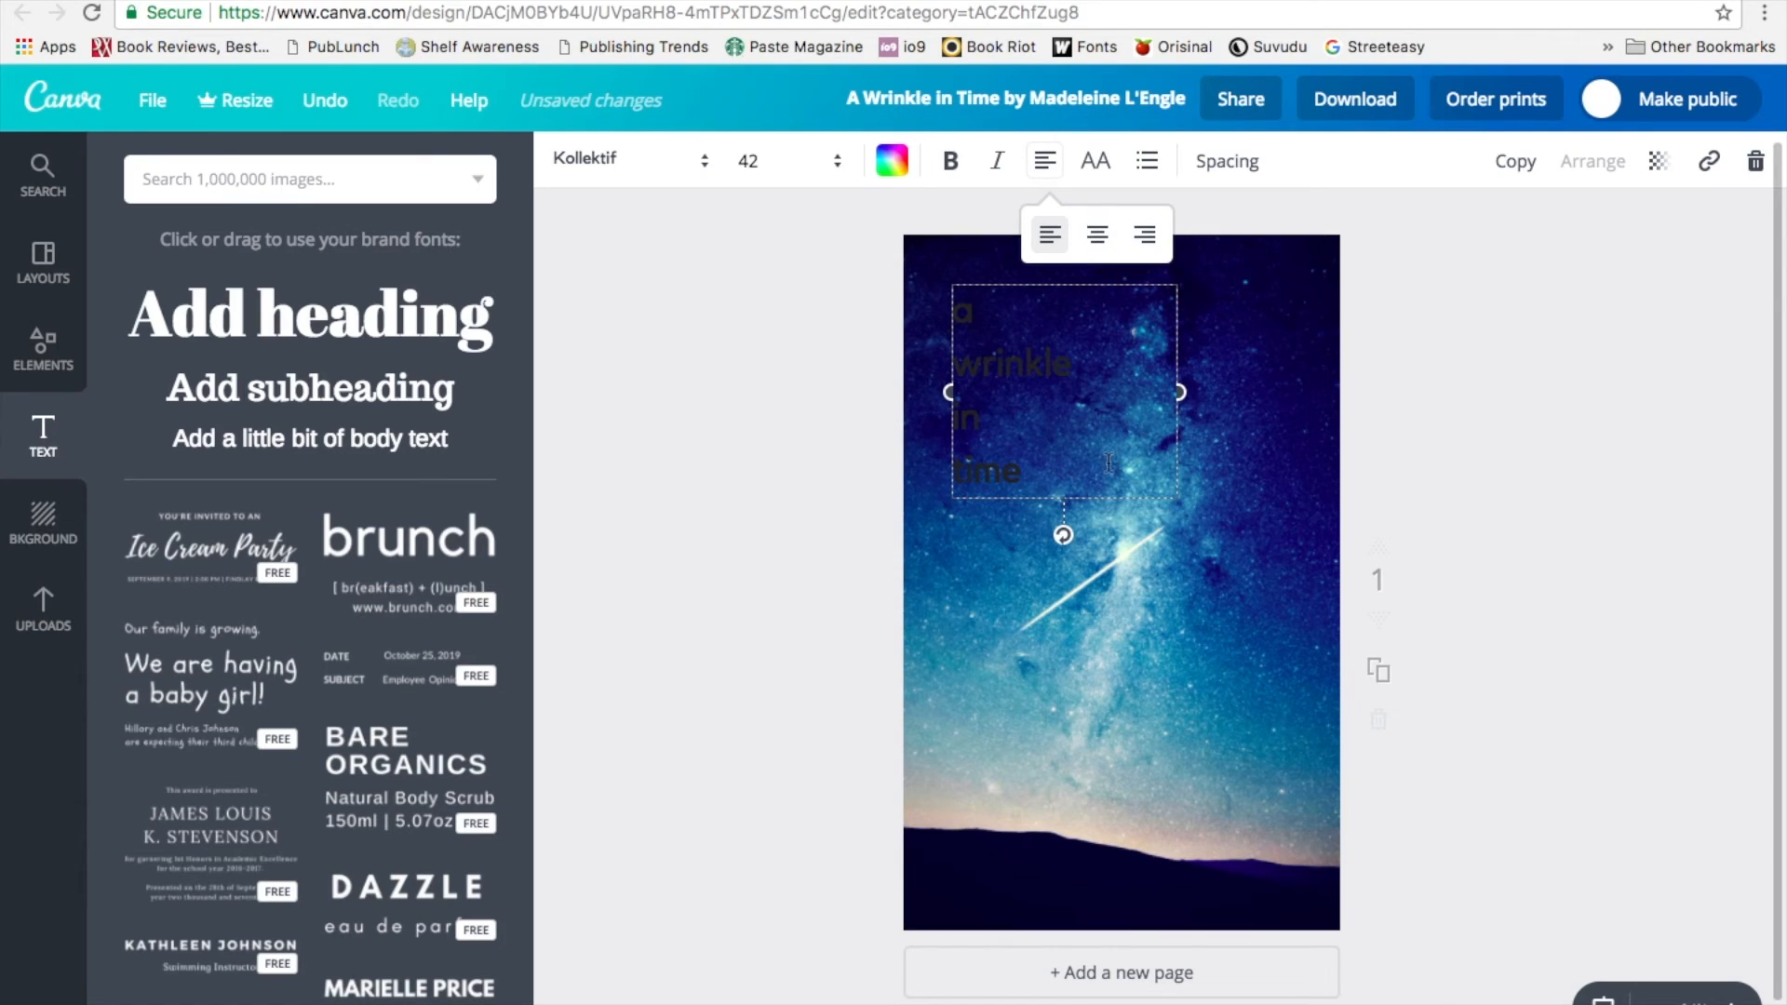
{"action": "left_click_drag", "start_coordinate": [1042, 502], "coordinate": [1027, 492]}
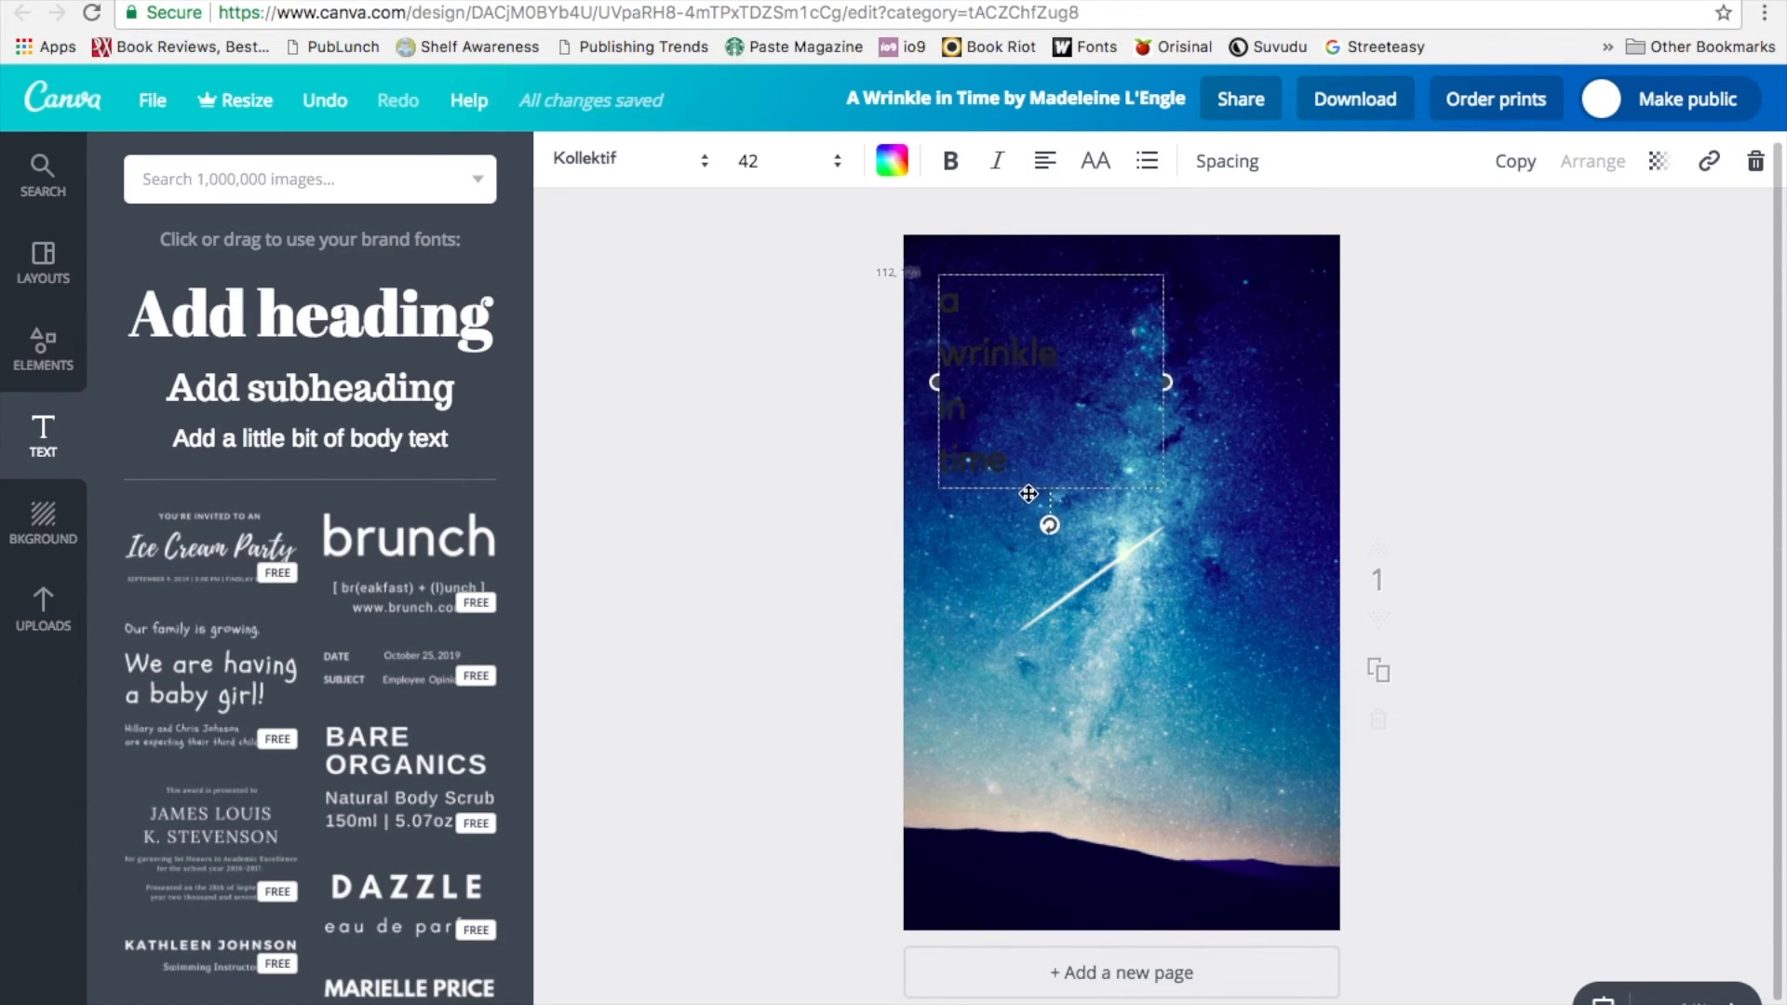
Step: Change the title text colour to yellow-orange
{"action": "left_click", "coordinate": [892, 163]}
{"action": "left_click", "coordinate": [983, 490]}
{"action": "left_click", "coordinate": [1320, 628]}
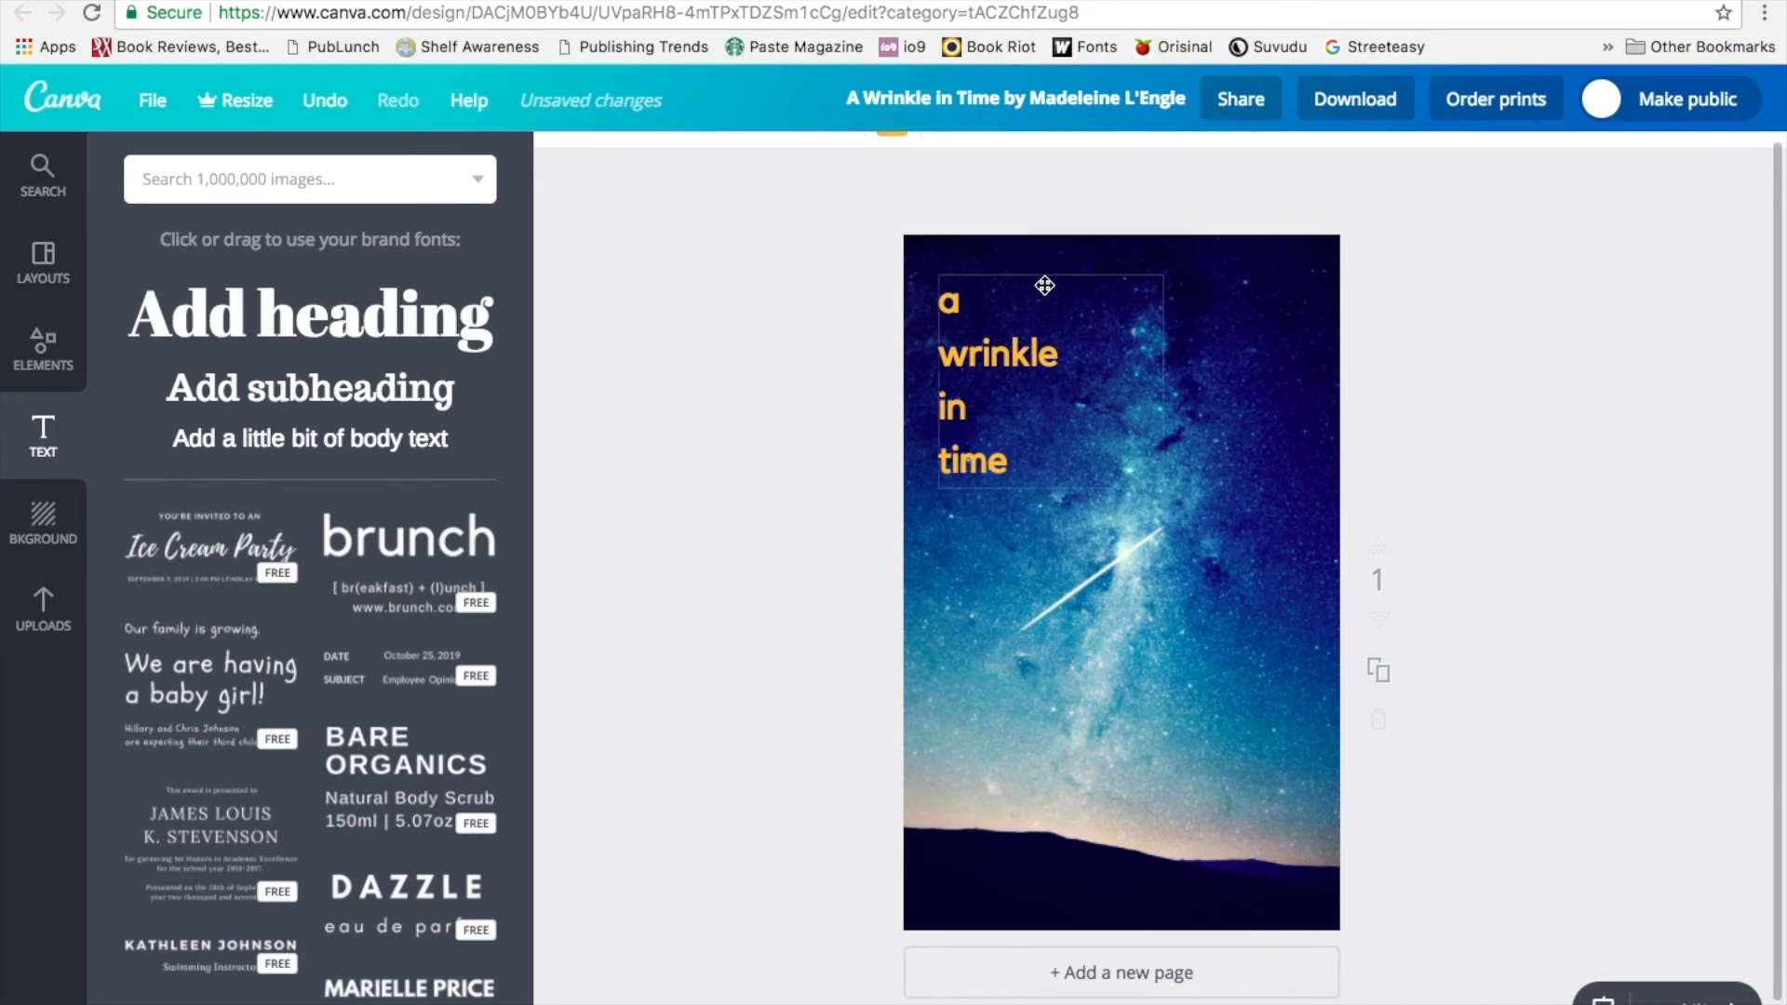
Step: Set the title's font size to 96 and move the text box up to the cover's upper edge
{"action": "left_click", "coordinate": [1002, 391]}
{"action": "left_click", "coordinate": [749, 160]}
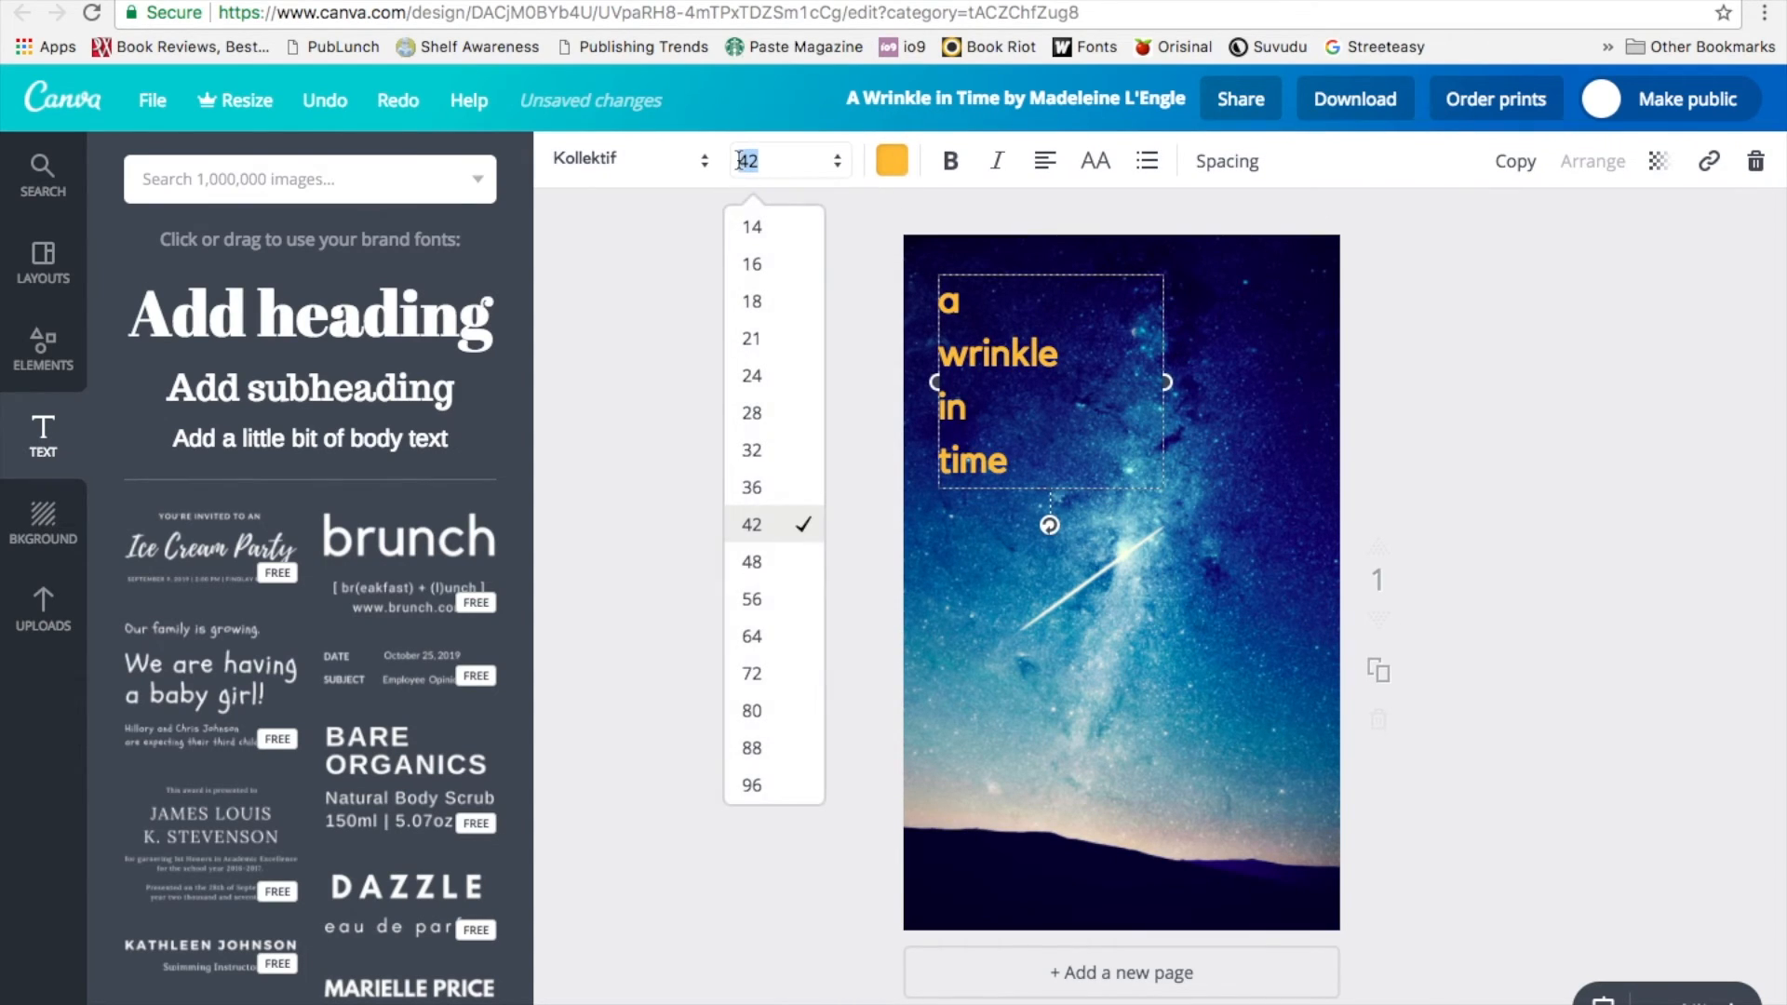
{"action": "scroll", "coordinate": [792, 759], "scroll_direction": "down", "scroll_amount": 3}
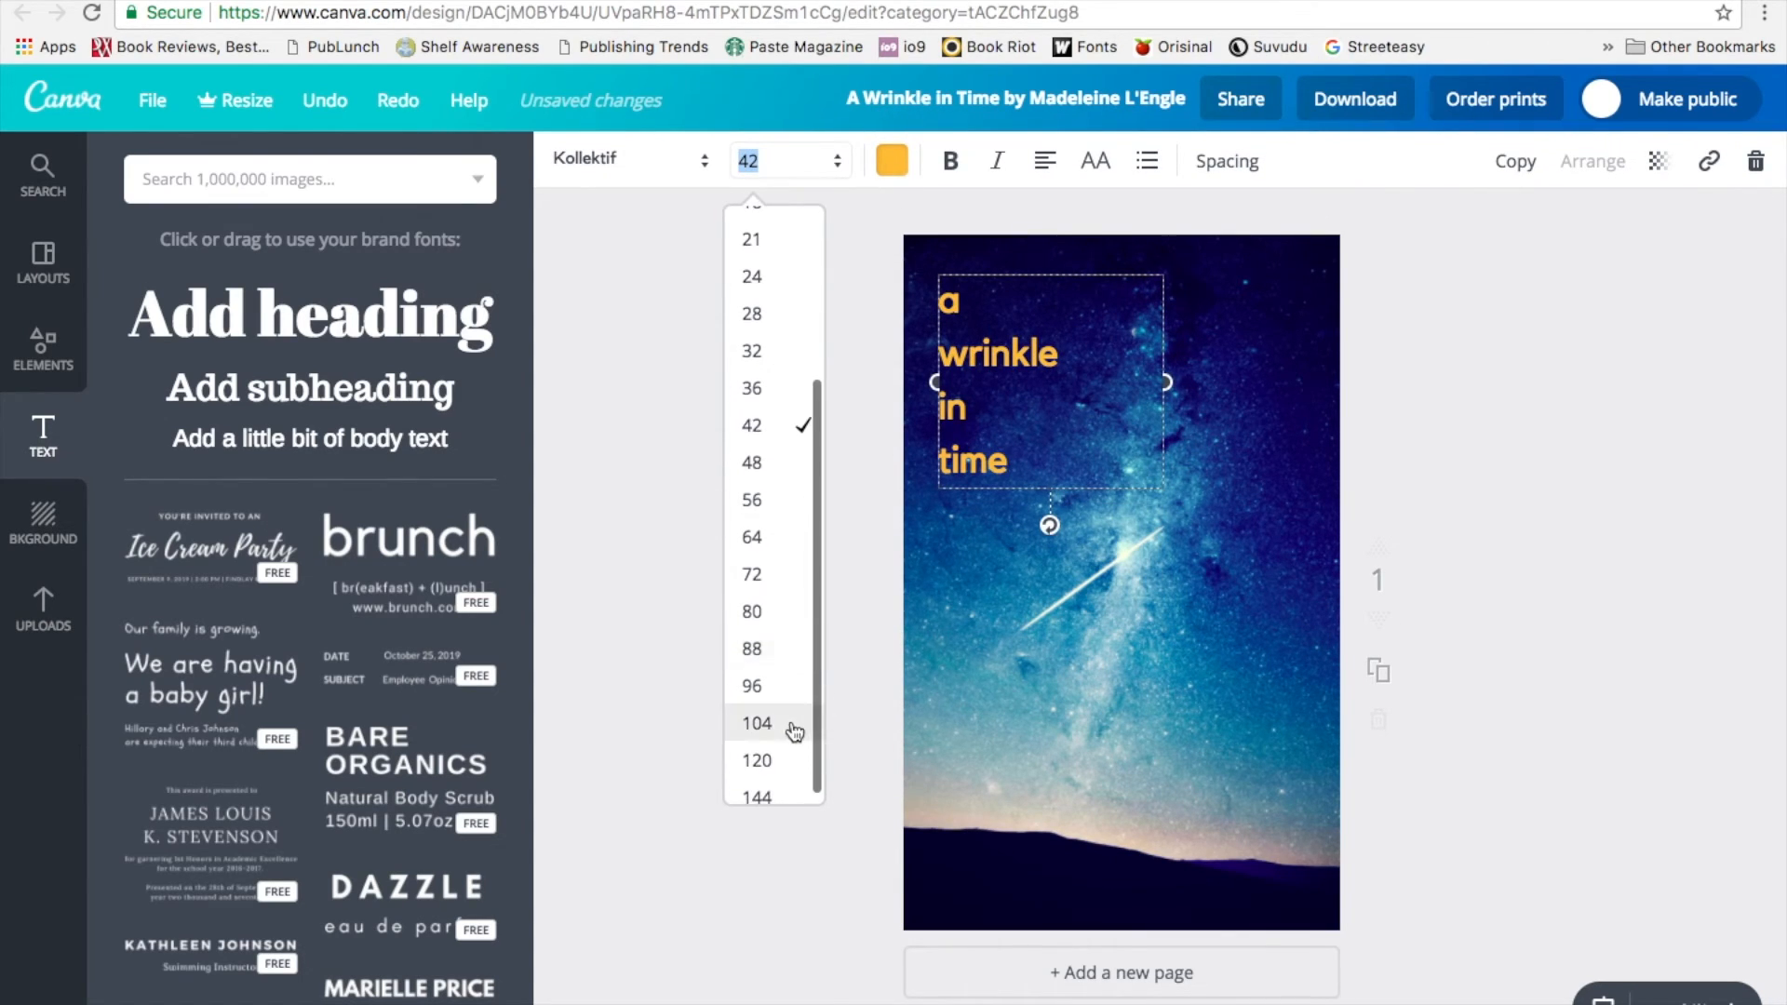
{"action": "left_click", "coordinate": [793, 726]}
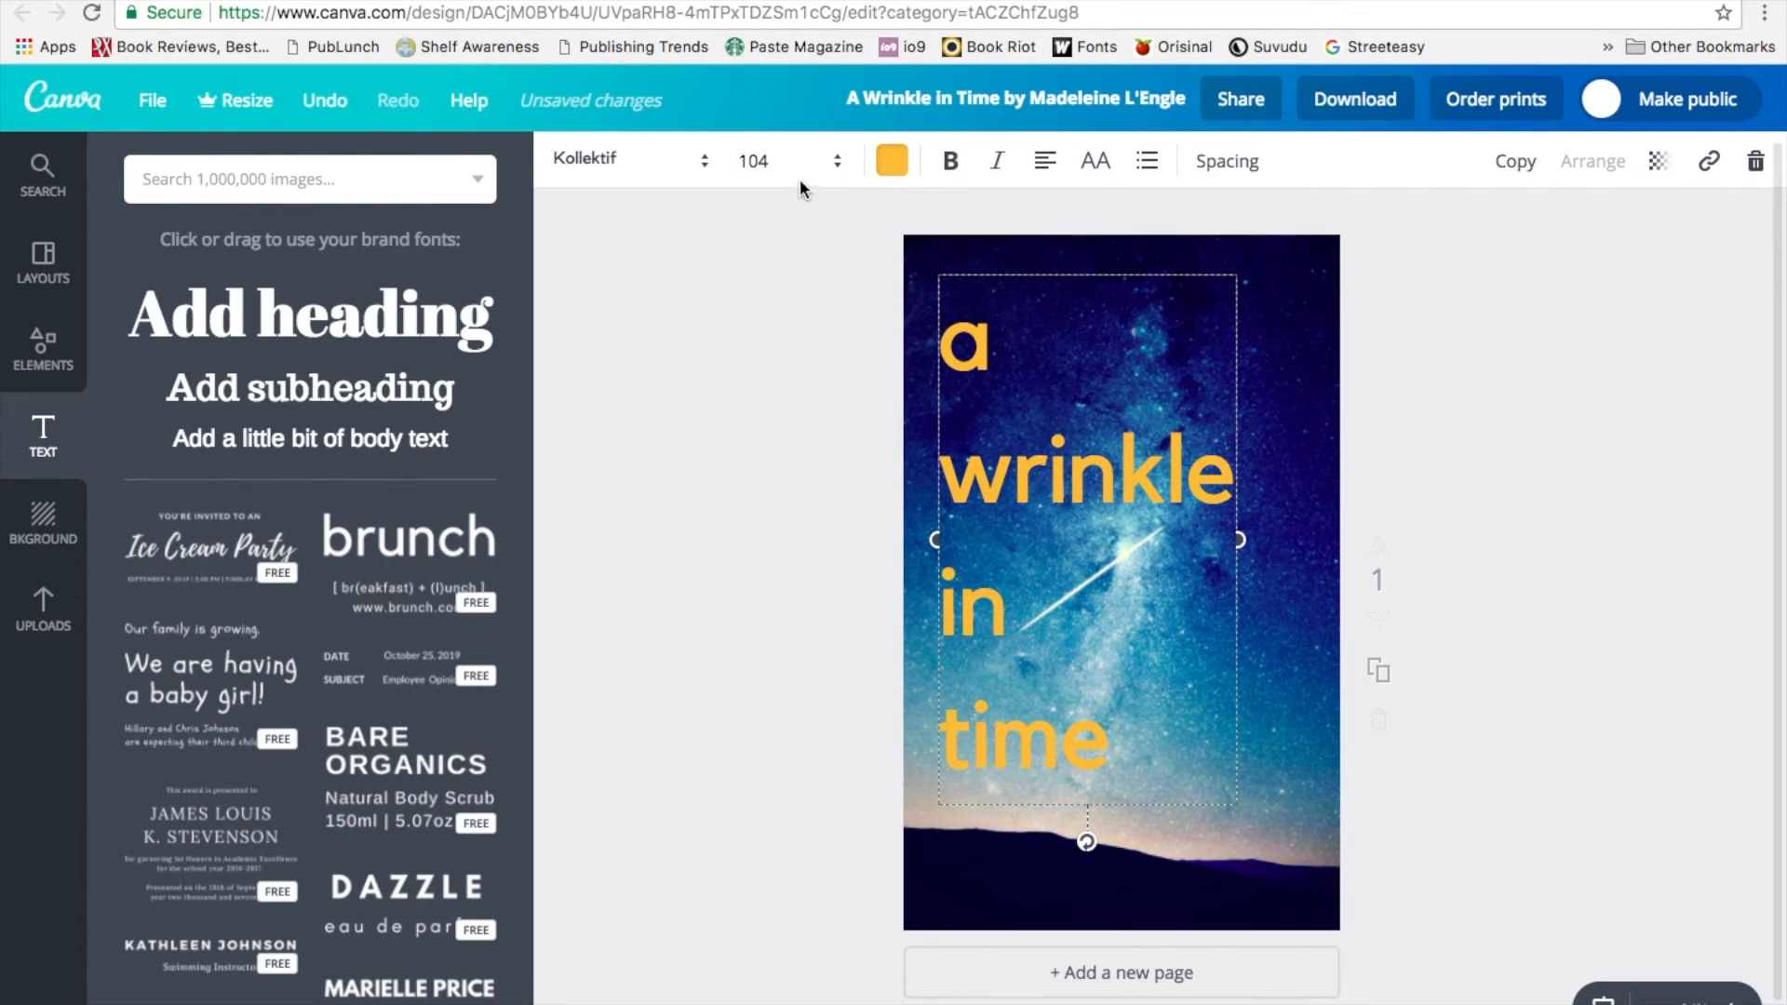
{"action": "left_click", "coordinate": [800, 177]}
{"action": "left_click", "coordinate": [791, 675]}
{"action": "left_click_drag", "start_coordinate": [1079, 693], "coordinate": [1063, 639]}
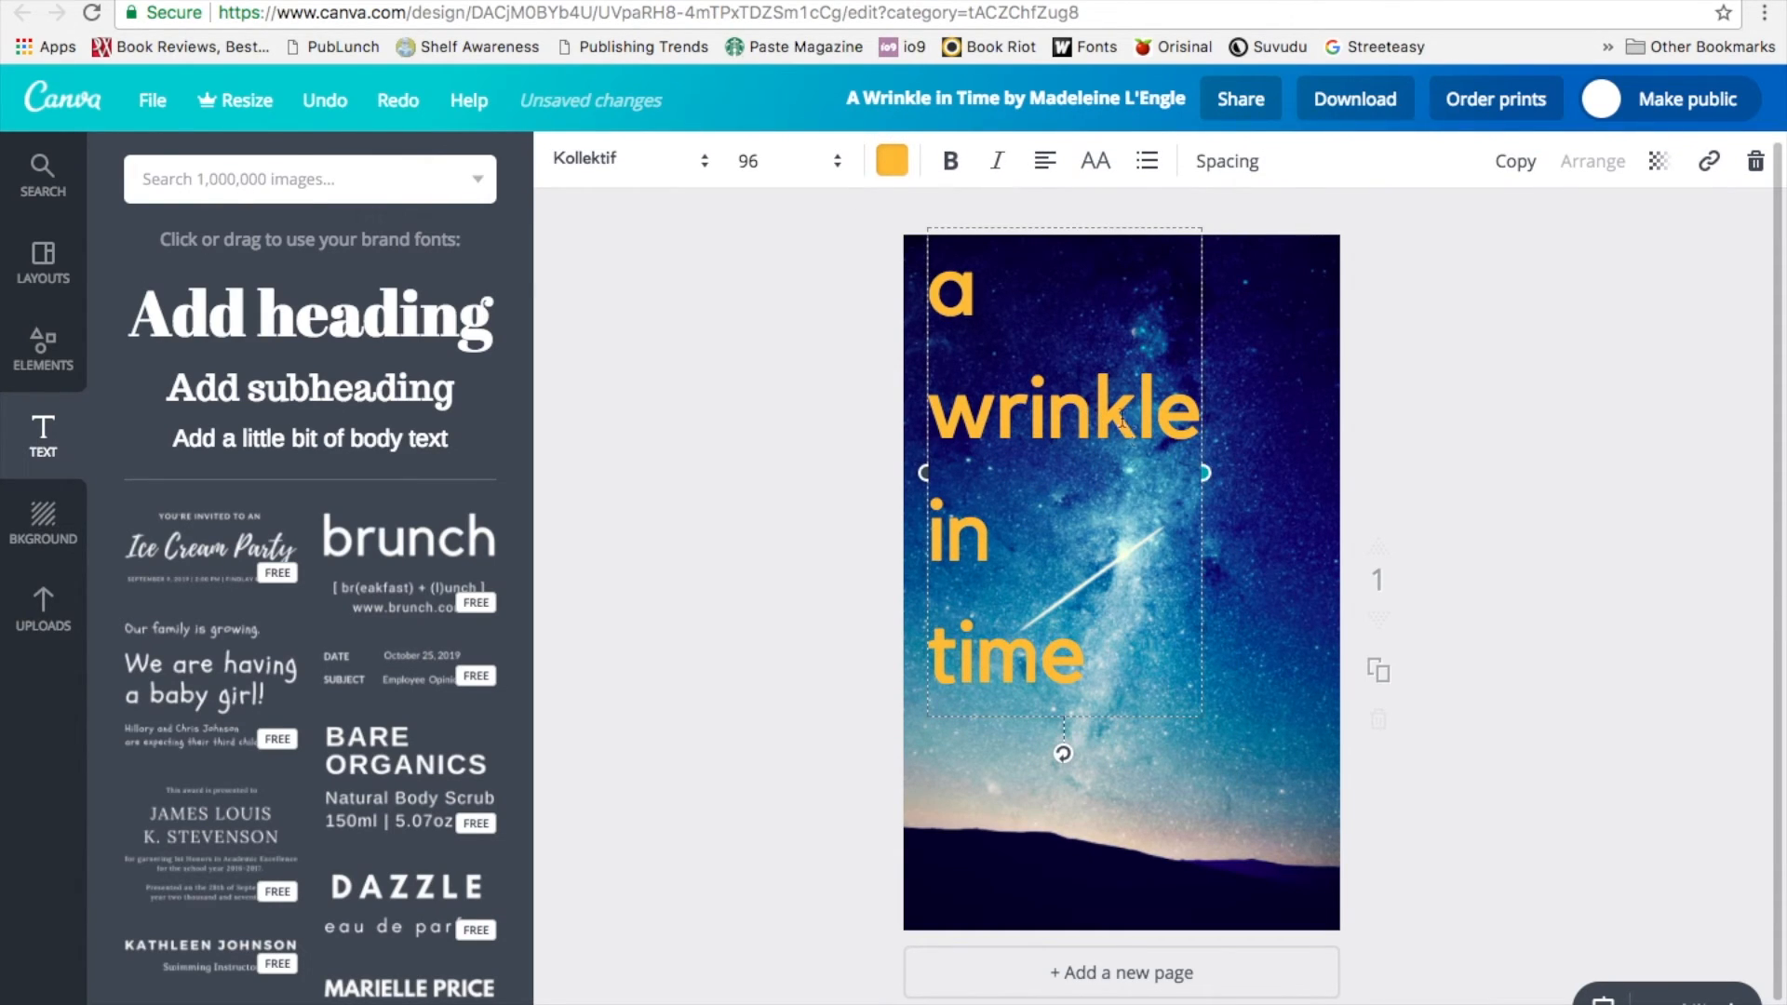
Step: Reduce the title's line height so its four lines sit closer together
{"action": "left_click", "coordinate": [1148, 161]}
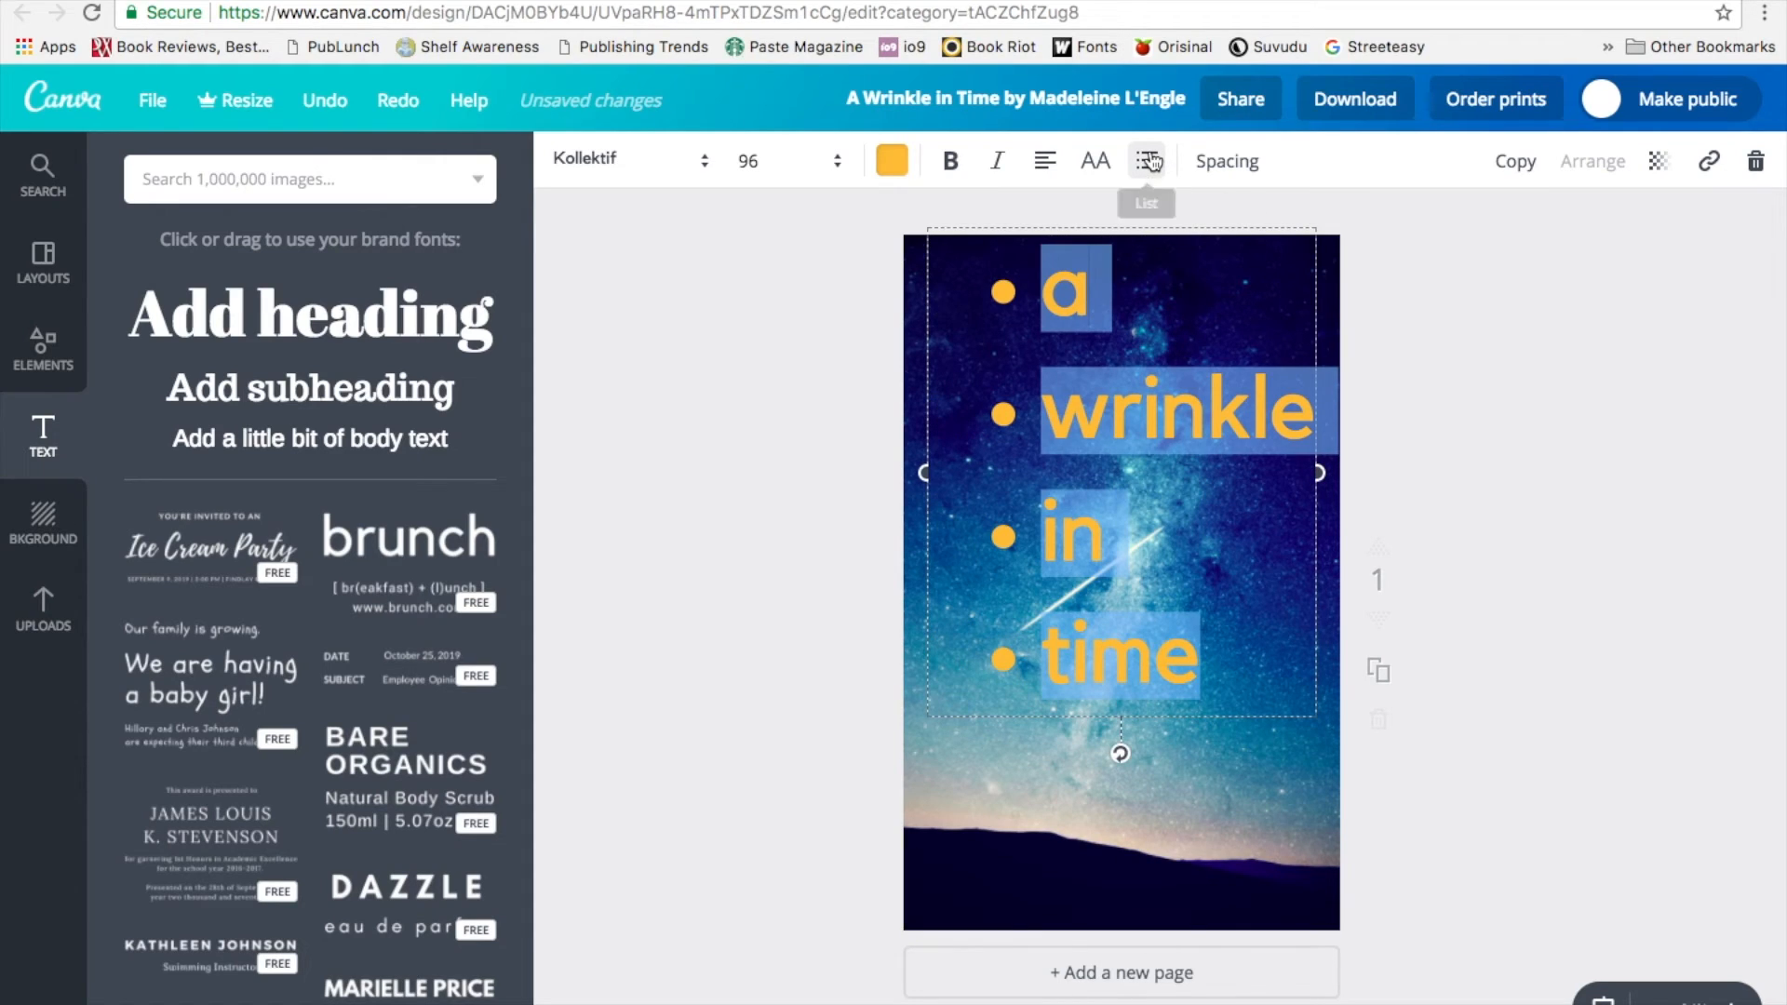
{"action": "left_click", "coordinate": [1147, 161]}
{"action": "left_click", "coordinate": [1247, 168]}
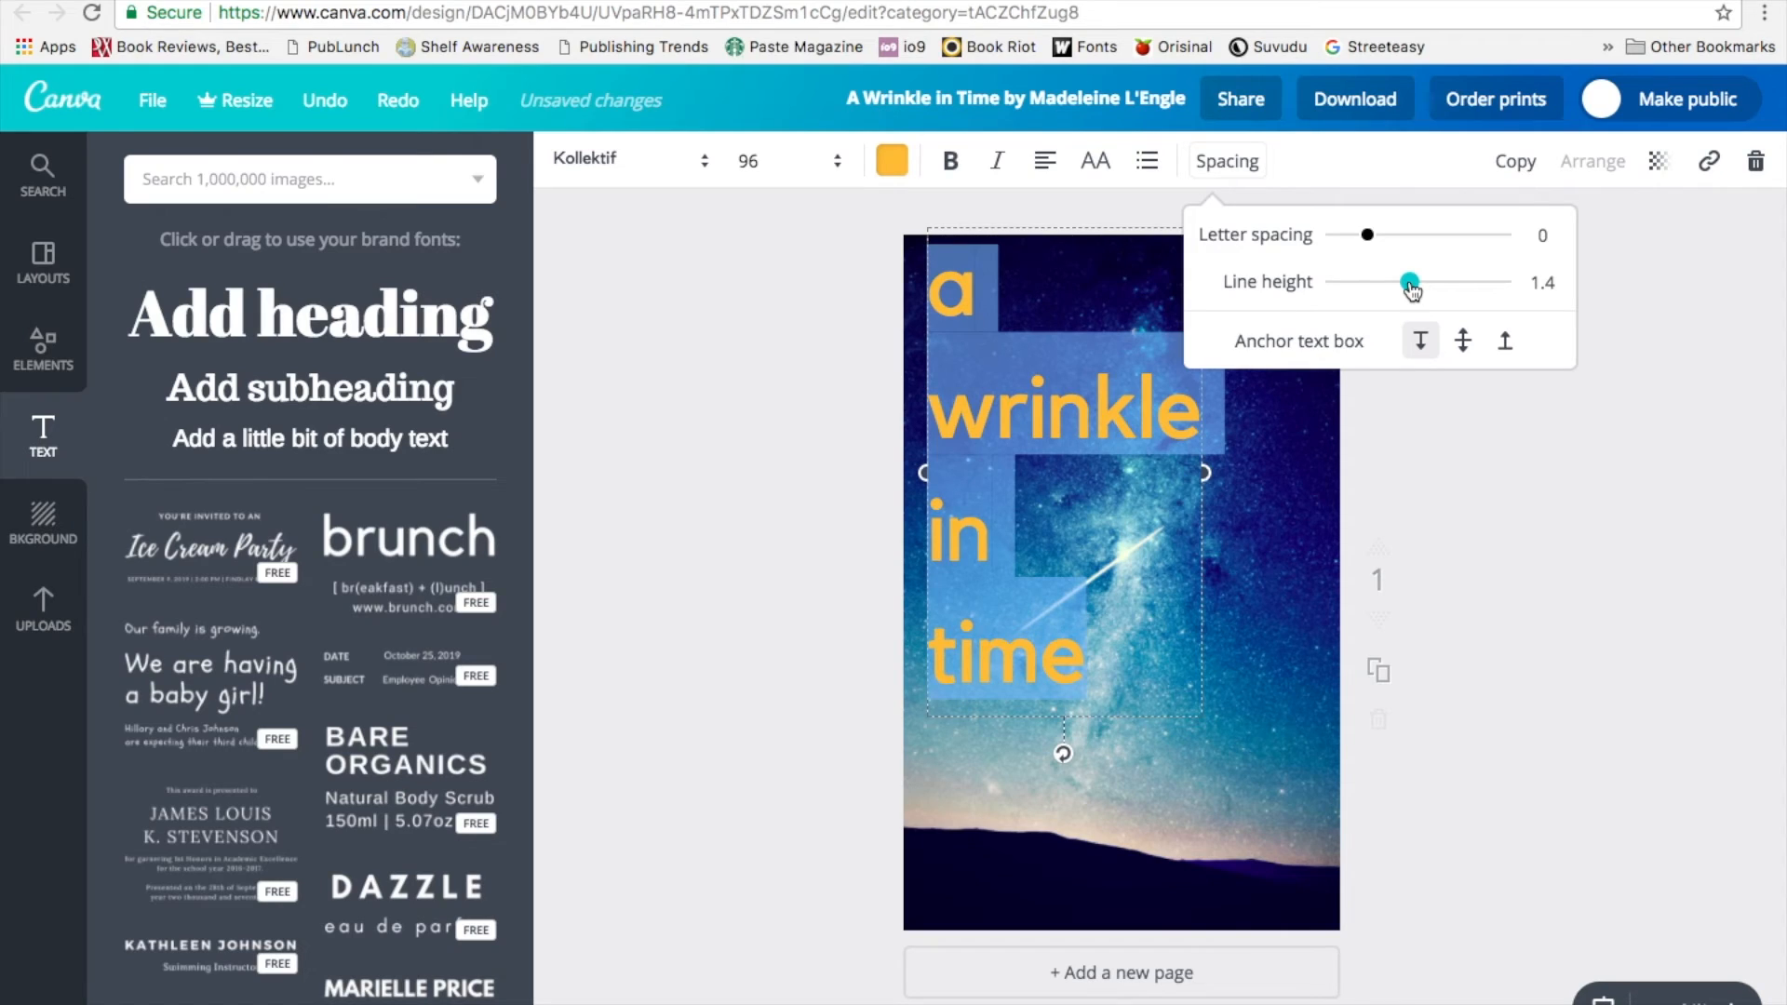
{"action": "left_click_drag", "start_coordinate": [1410, 289], "coordinate": [1375, 292]}
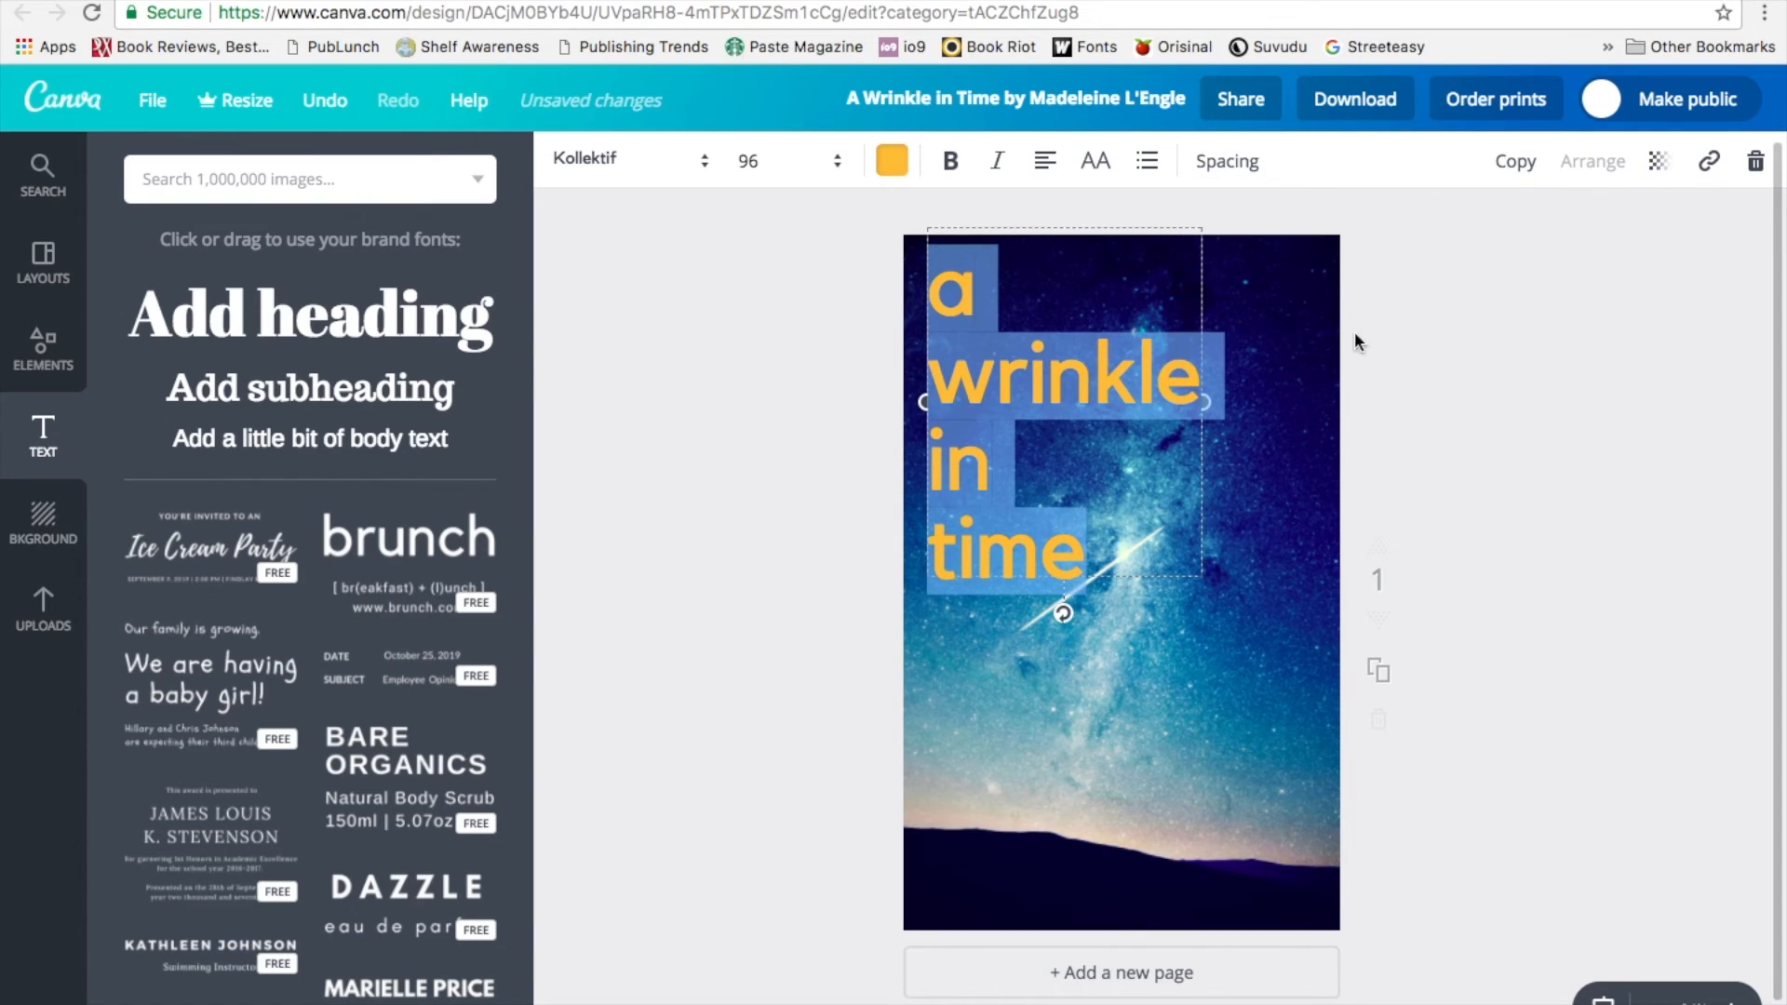
{"action": "left_click", "coordinate": [1355, 342]}
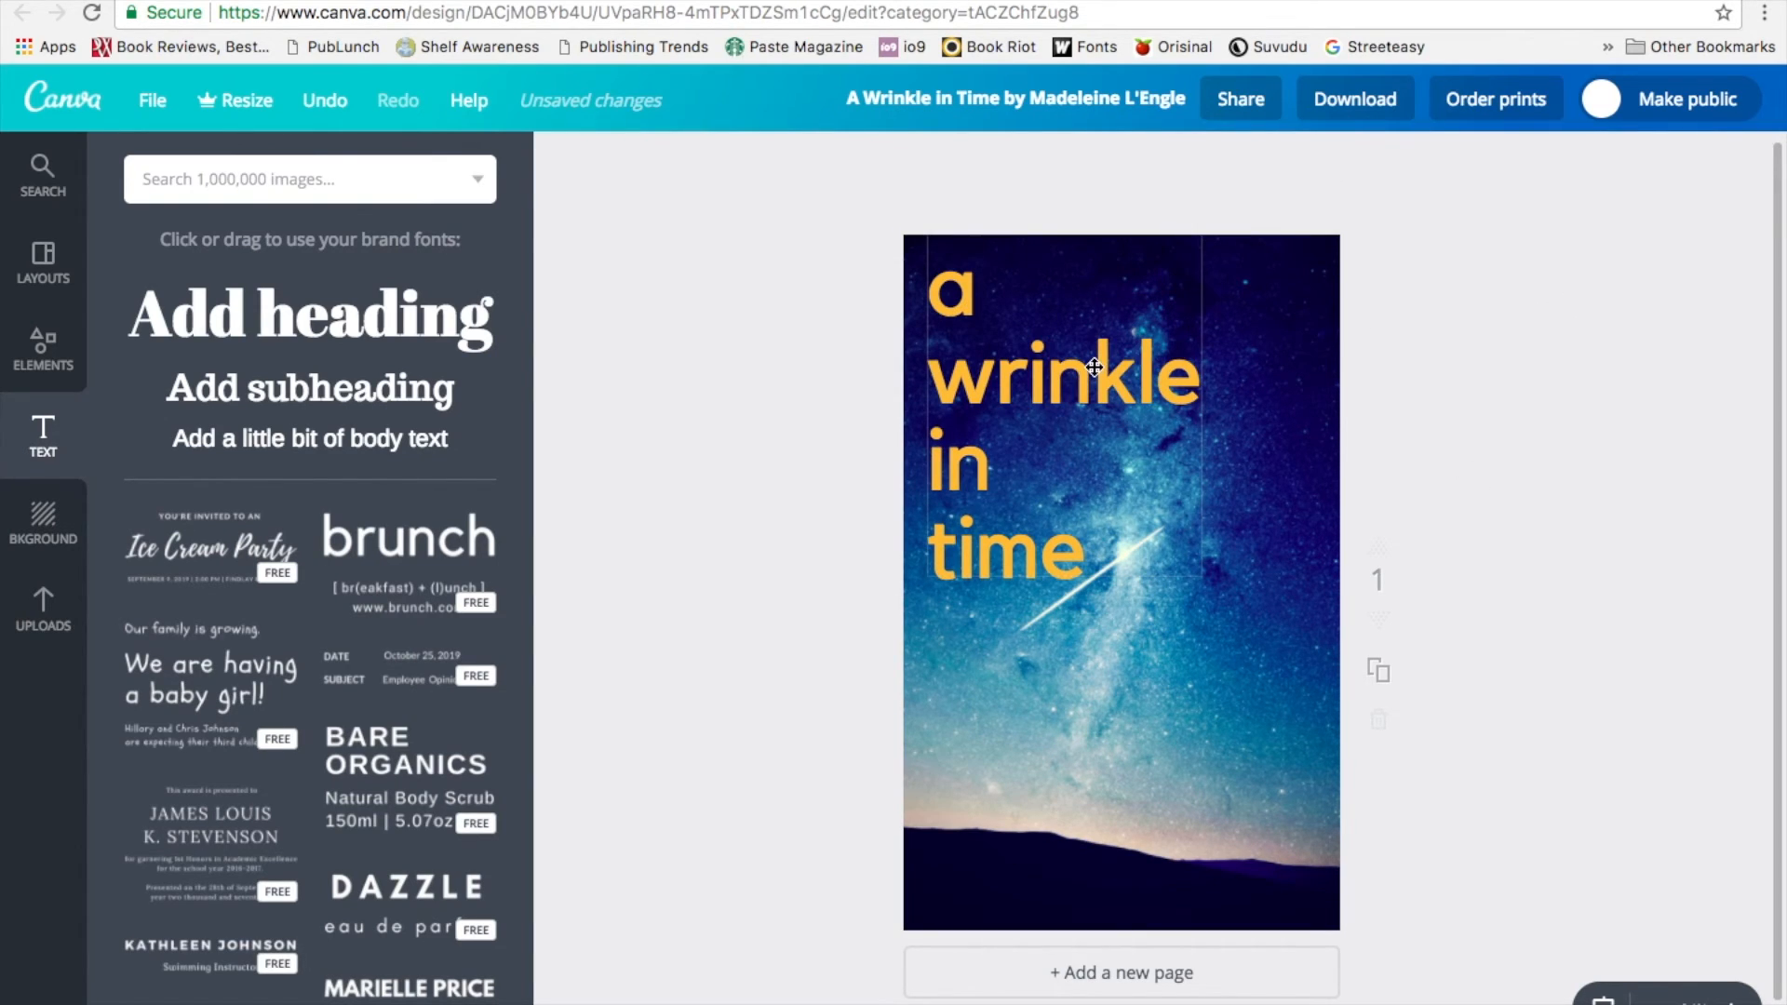
{"action": "left_click", "coordinate": [1095, 368]}
{"action": "left_click", "coordinate": [864, 452]}
{"action": "left_click", "coordinate": [1016, 388]}
{"action": "left_click", "coordinate": [756, 495]}
{"action": "left_click", "coordinate": [960, 385]}
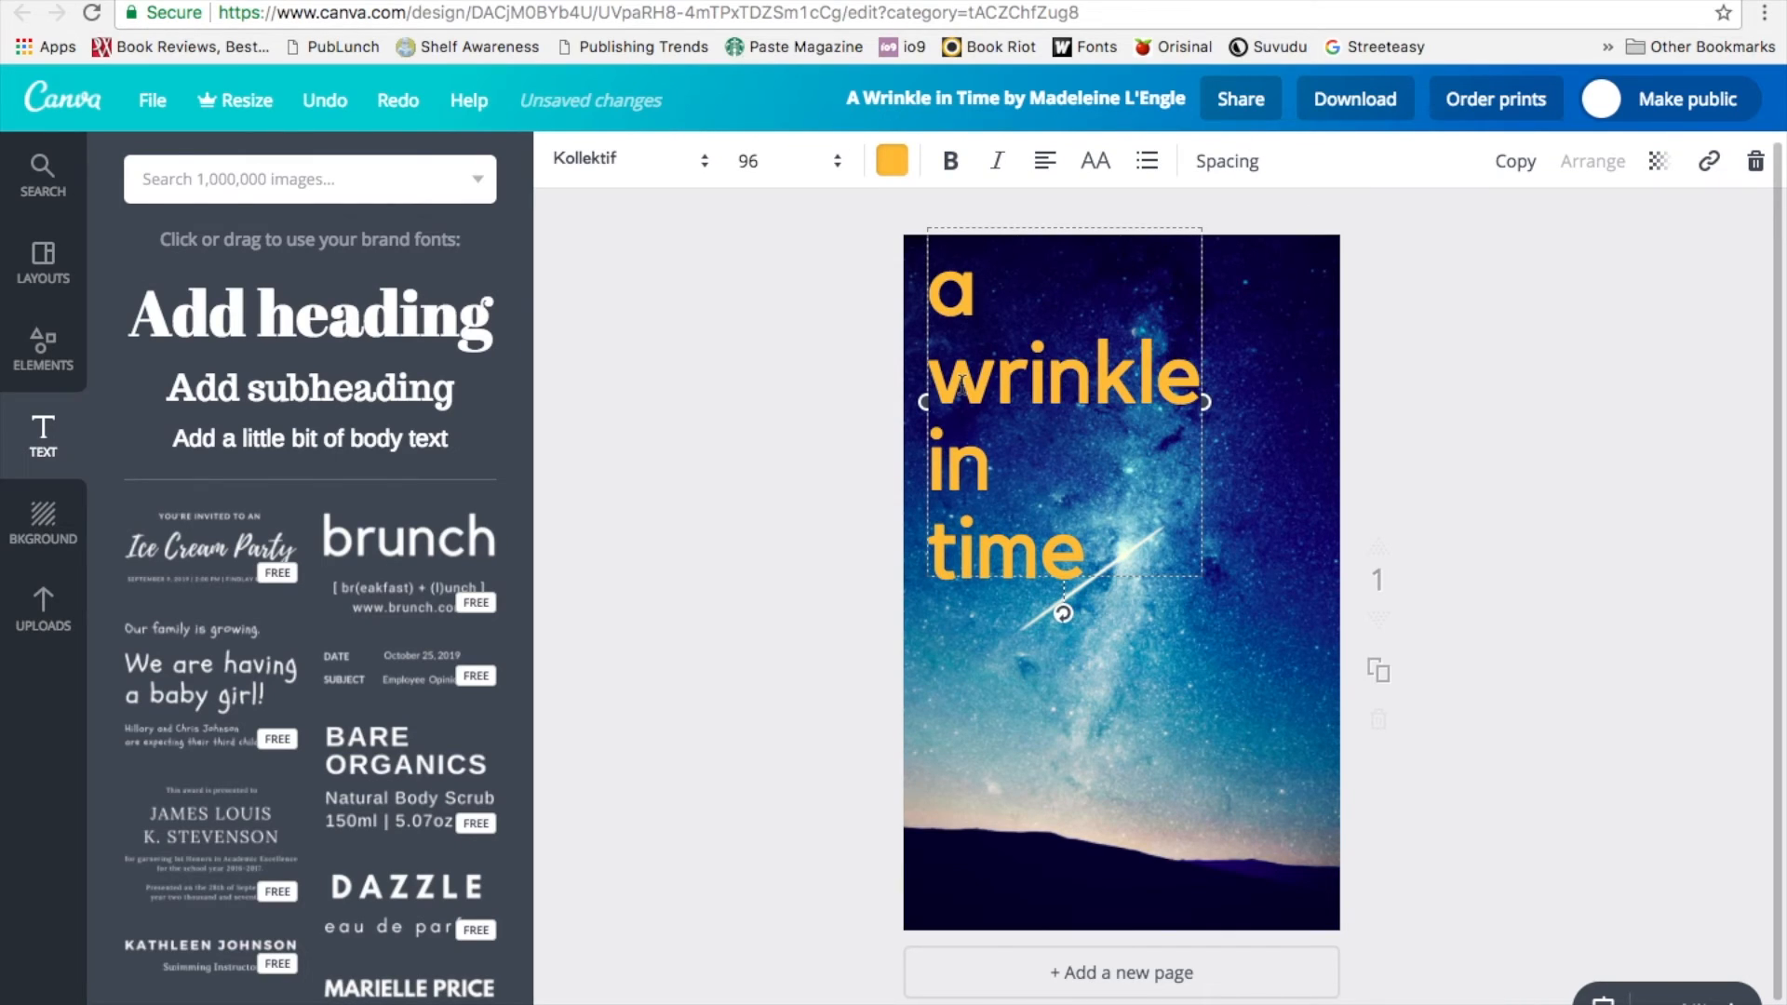
{"action": "left_click", "coordinate": [634, 473]}
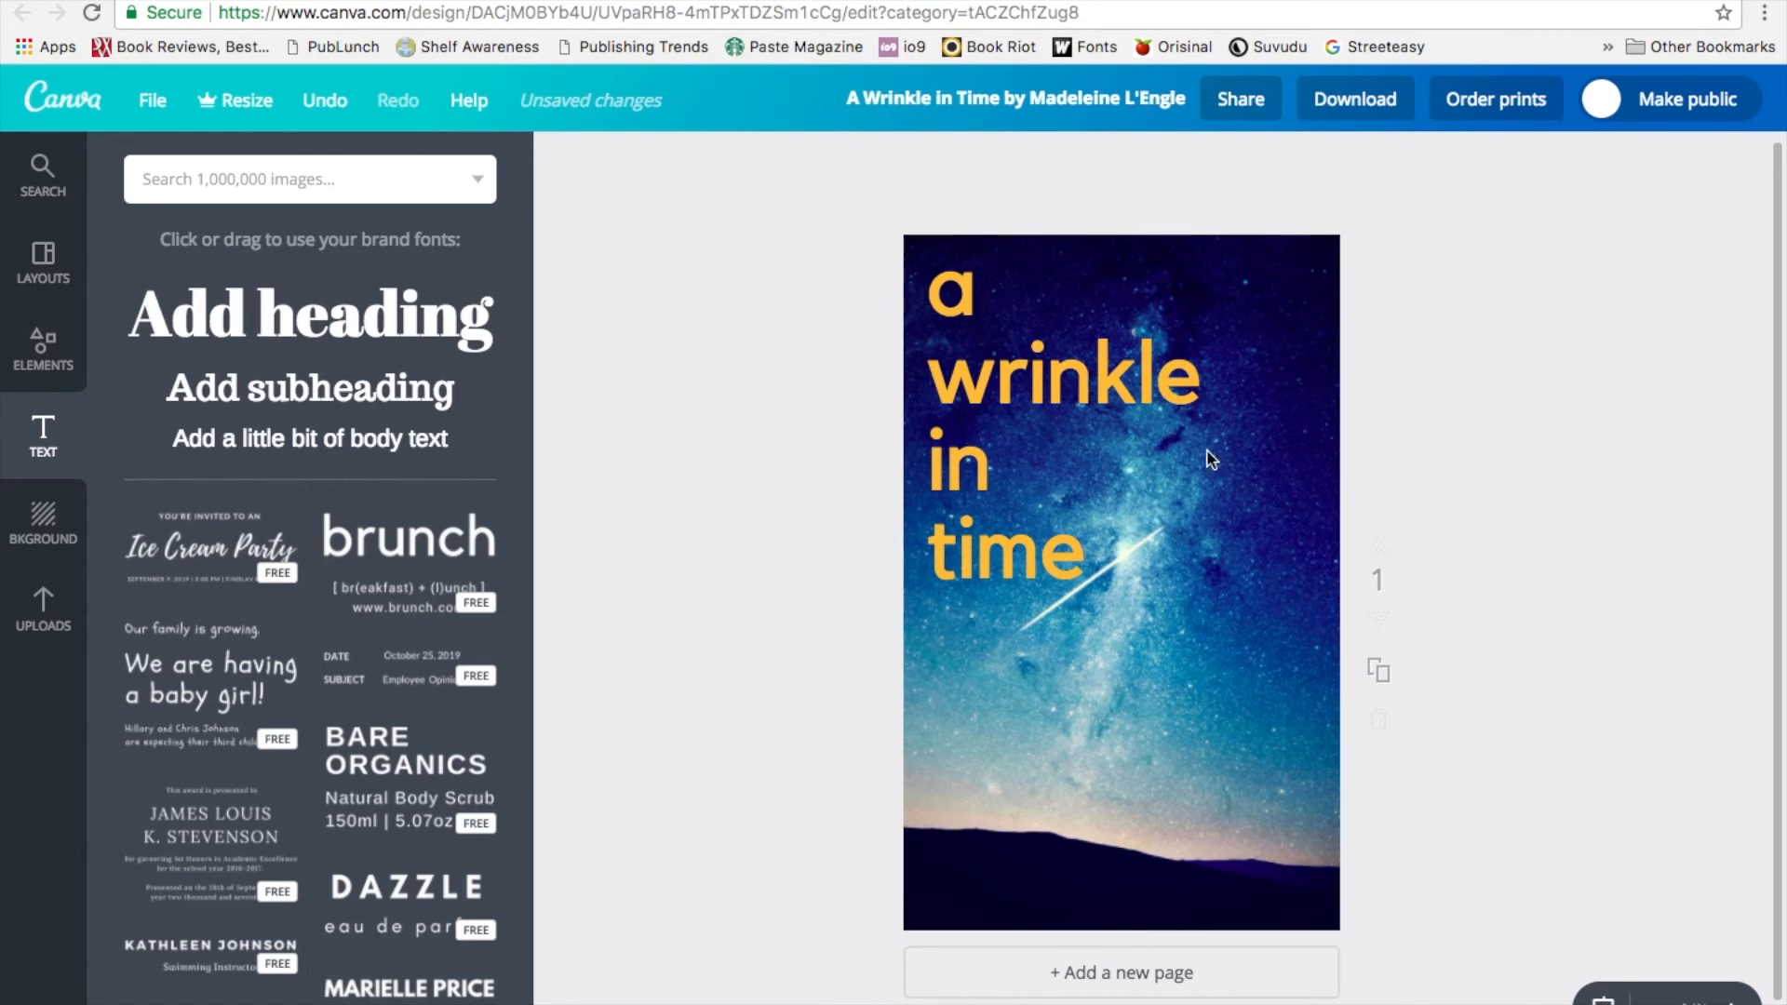
{"action": "left_click", "coordinate": [1105, 391]}
{"action": "left_click", "coordinate": [833, 427]}
Step: Duplicate the title and place the copy over the original, left-aligned with it and slightly lower
{"action": "left_click", "coordinate": [1032, 382]}
{"action": "left_click", "coordinate": [1507, 166]}
{"action": "left_click_drag", "start_coordinate": [1128, 385], "coordinate": [1116, 389]}
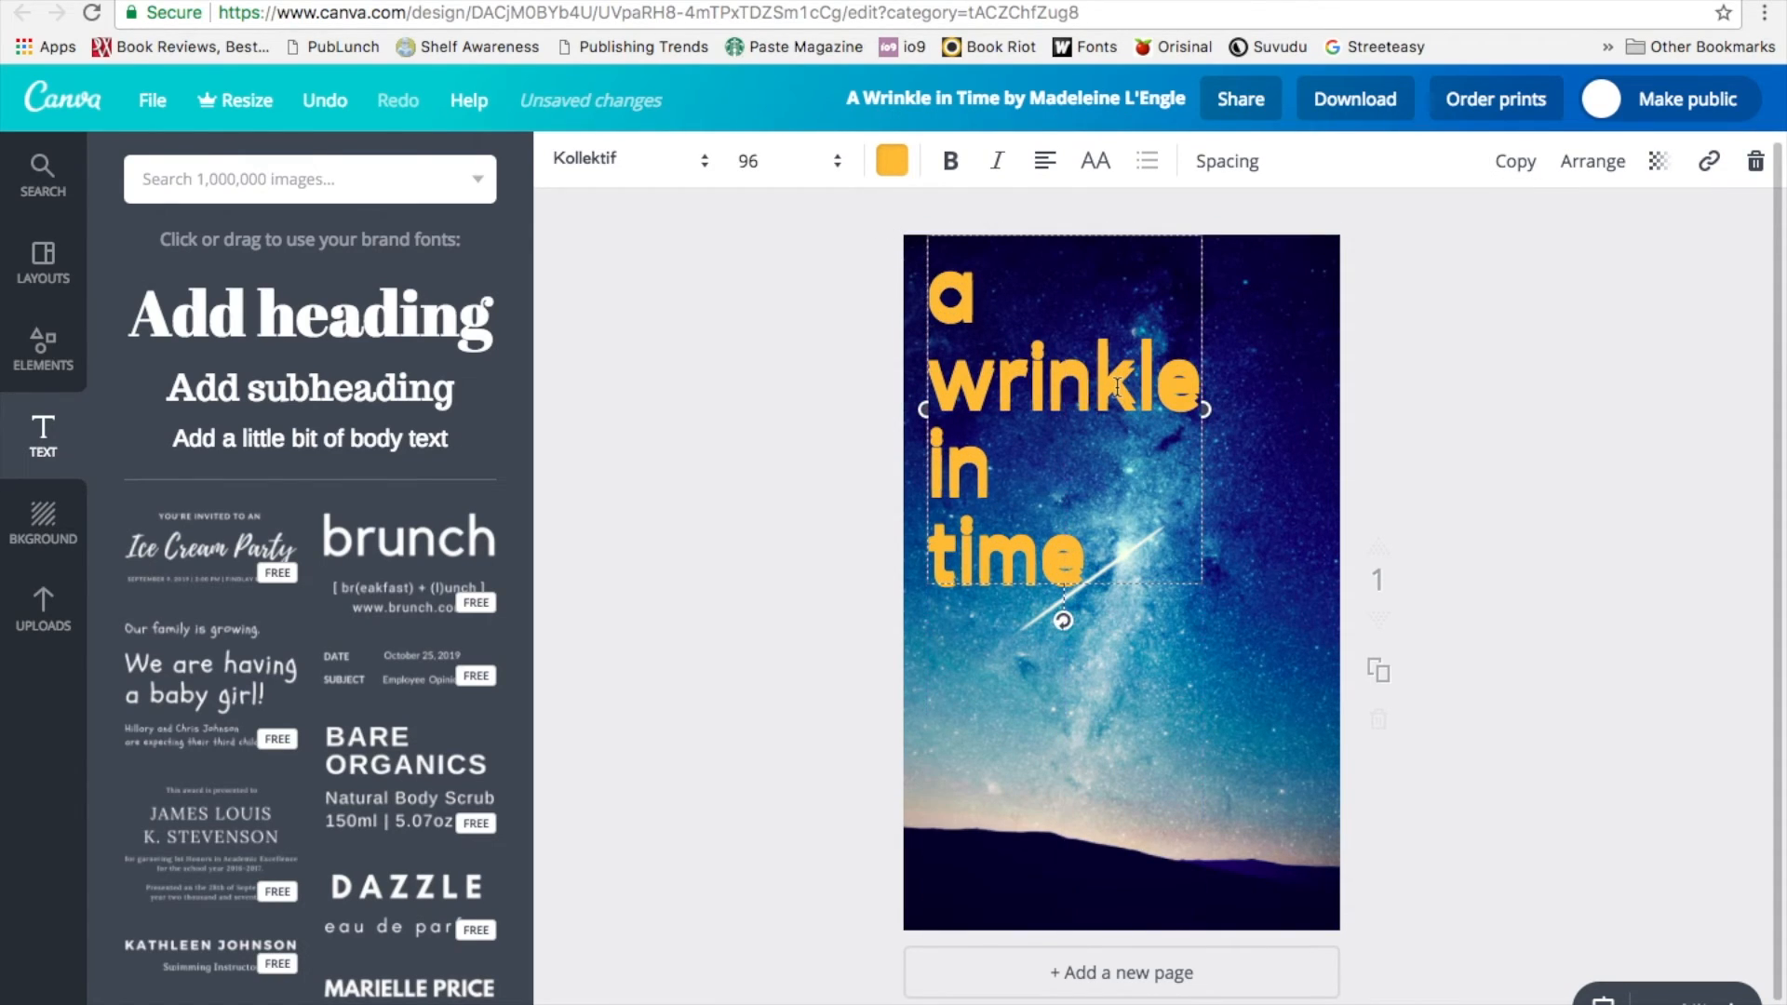
Step: Darken the title copy's text colour to cc973b and send it behind the original title
{"action": "left_click", "coordinate": [895, 163]}
{"action": "left_click", "coordinate": [911, 280]}
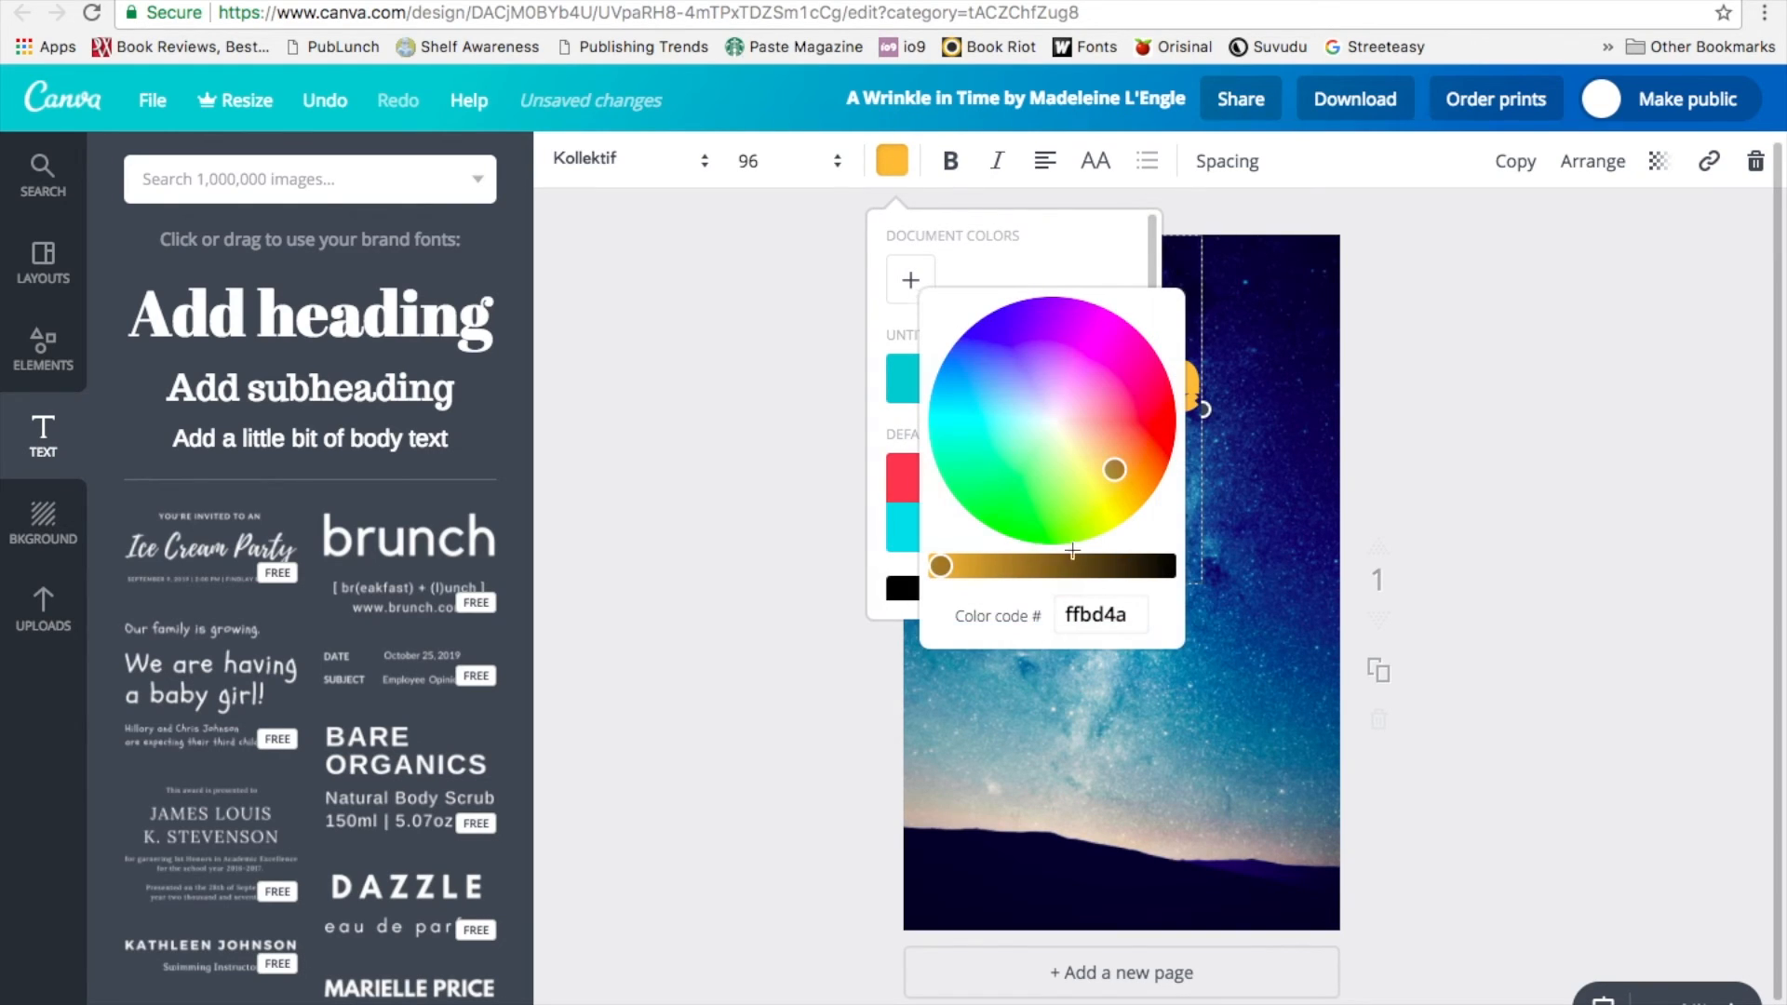
{"action": "left_click_drag", "start_coordinate": [938, 568], "coordinate": [984, 566]}
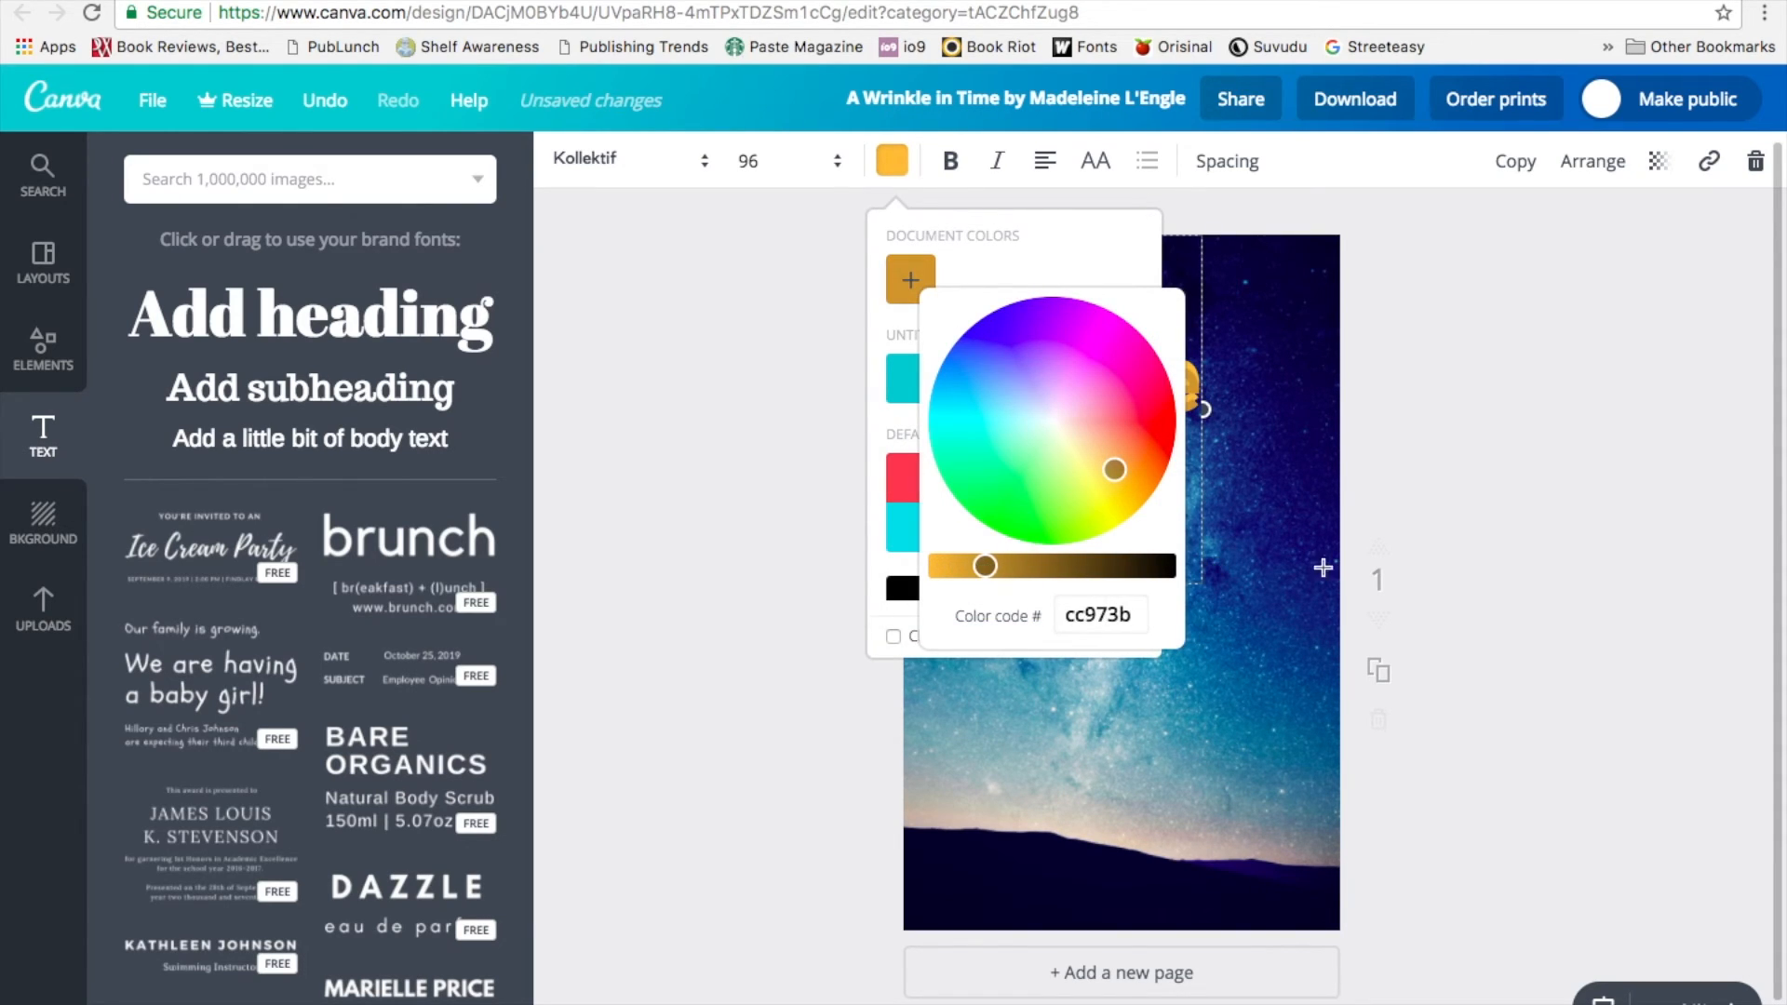
{"action": "left_click", "coordinate": [1489, 443]}
{"action": "left_click", "coordinate": [1593, 162]}
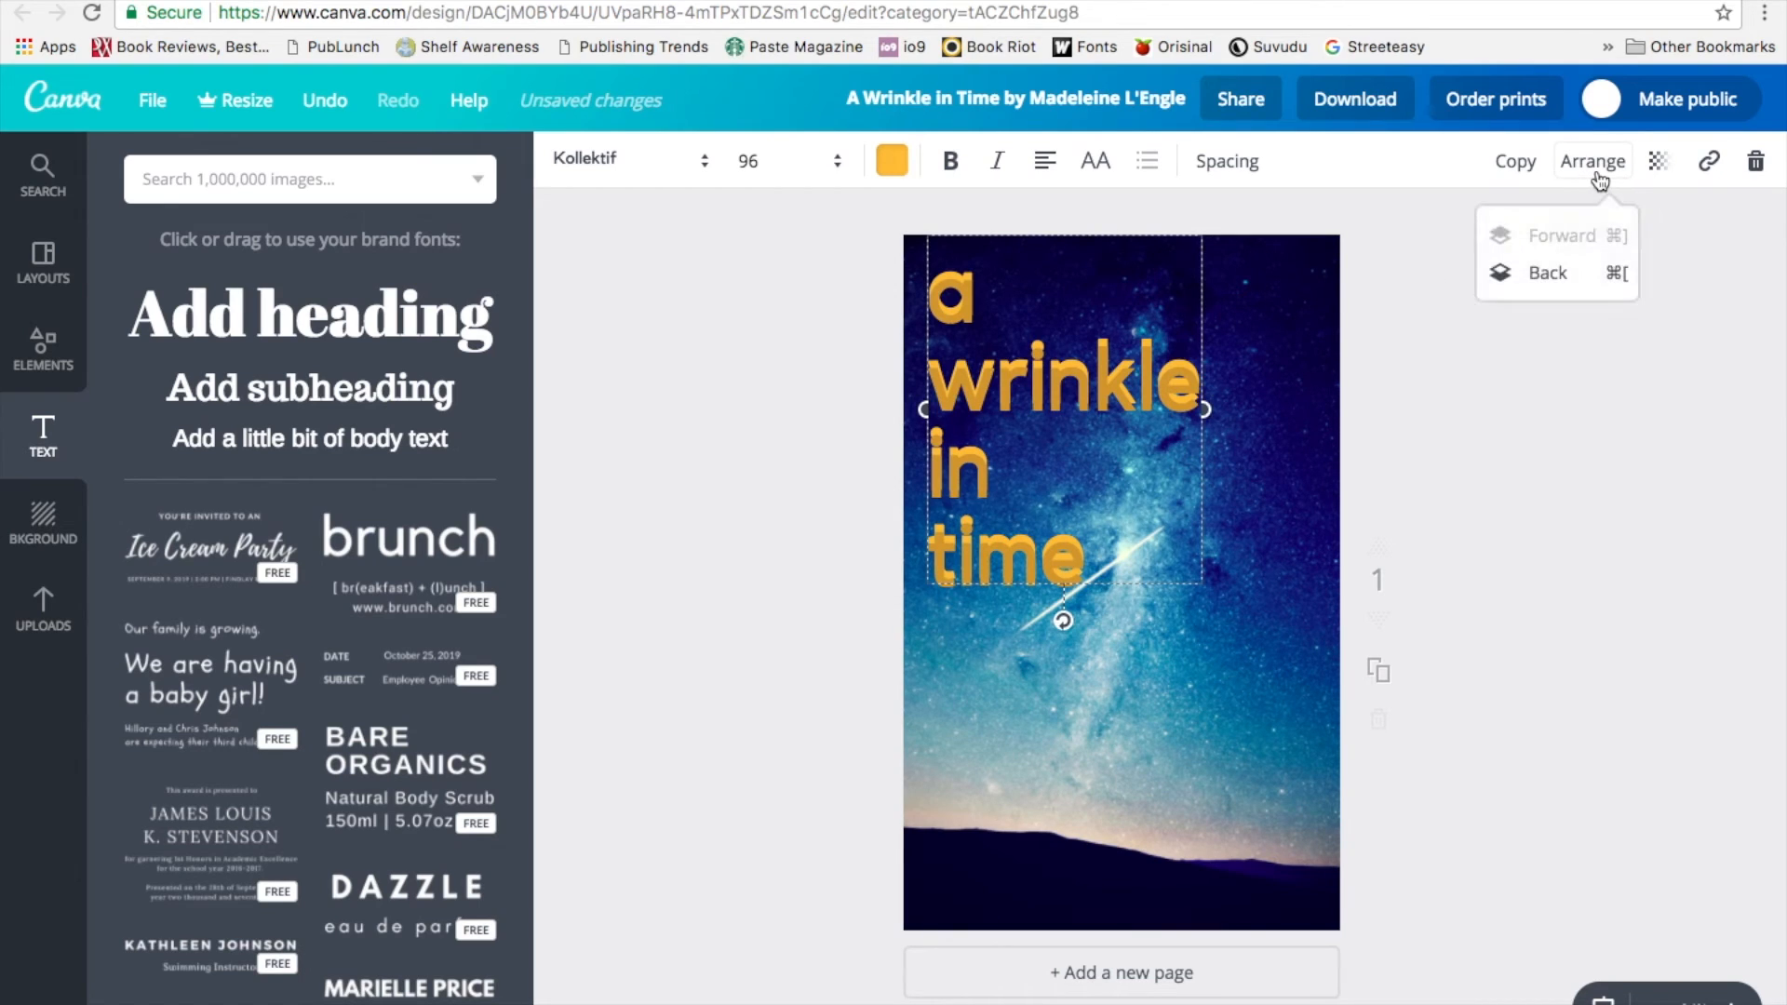
{"action": "left_click", "coordinate": [1573, 275]}
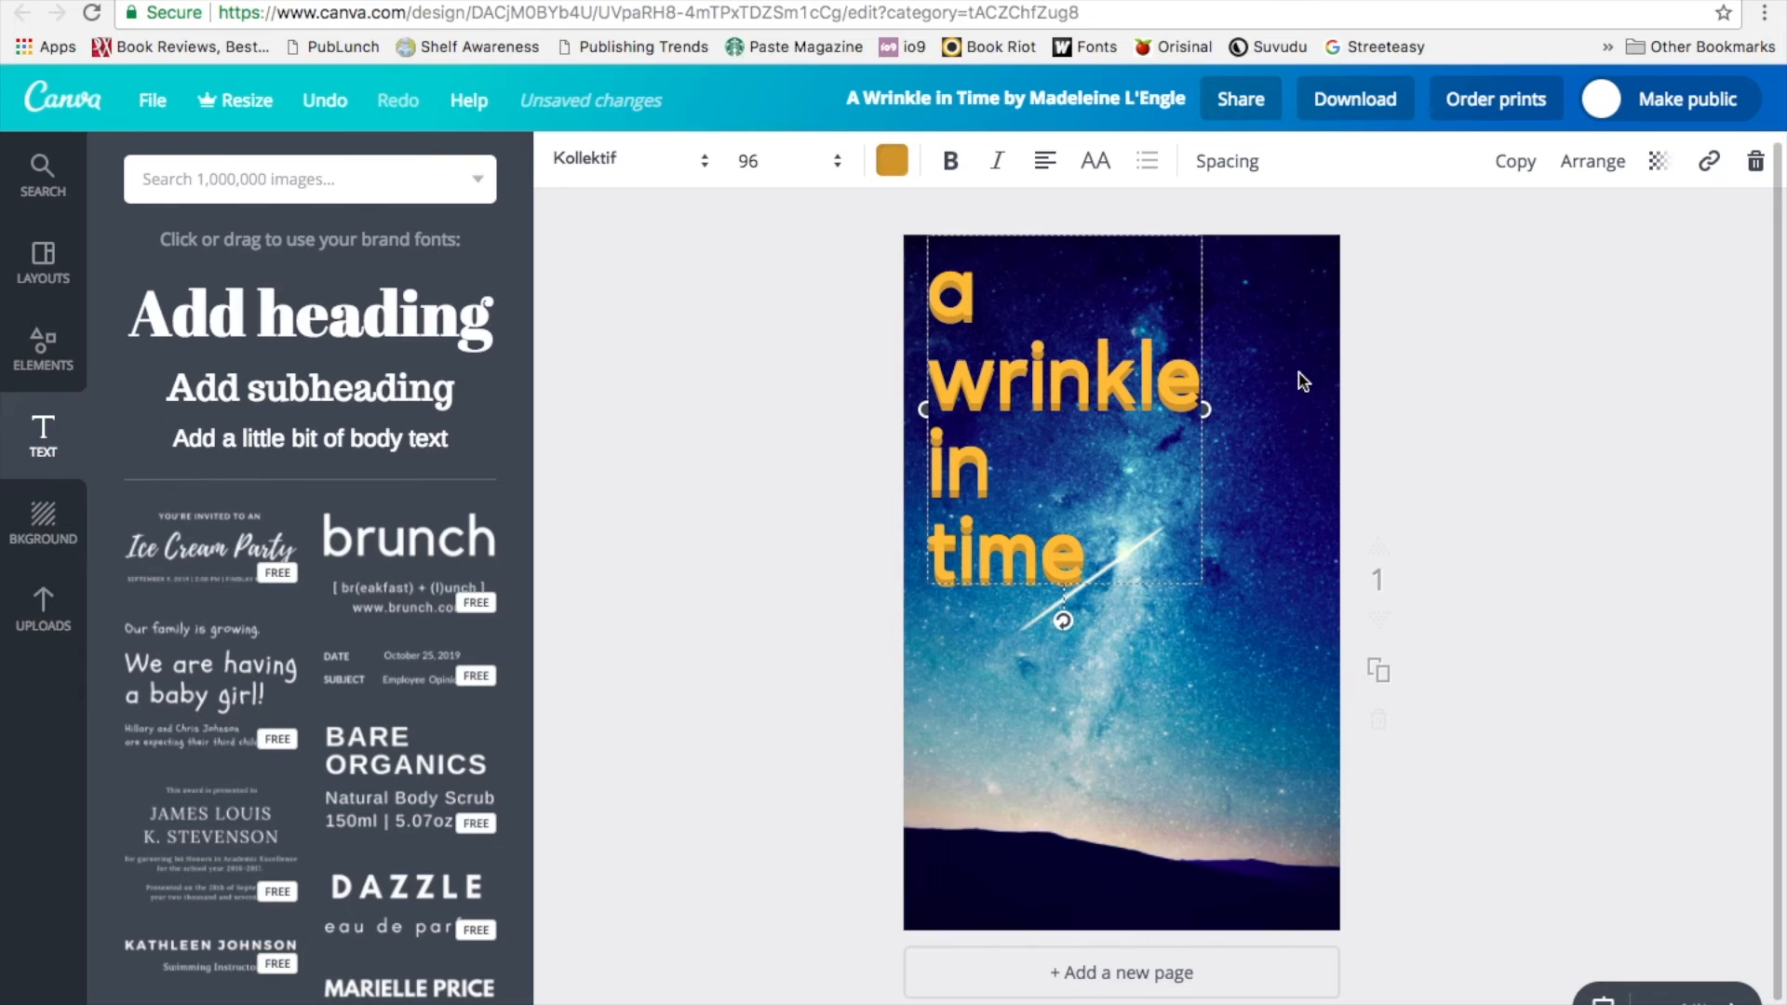
Step: Duplicate the darker title layer and align the new copy slightly below the other two layers
{"action": "left_click", "coordinate": [1514, 161]}
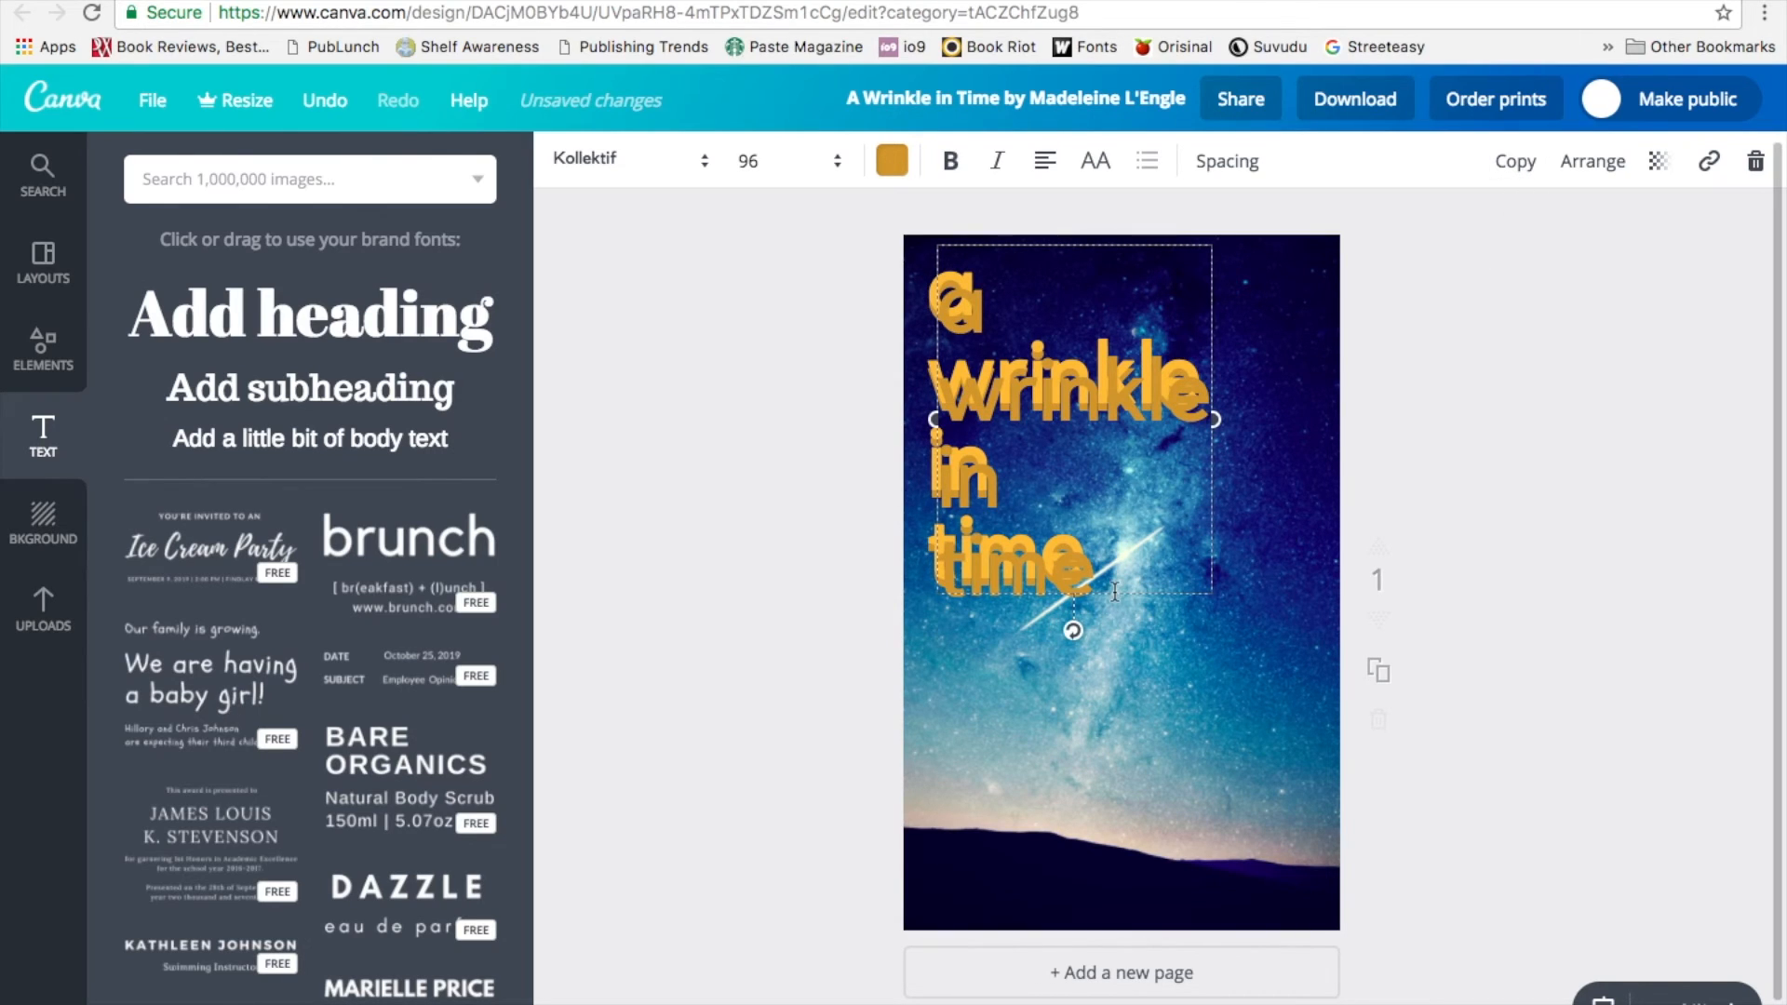
{"action": "key", "text": "ctrl+z"}
{"action": "left_click", "coordinate": [1121, 596], "text": "shift"}
{"action": "left_click", "coordinate": [1182, 635]}
{"action": "left_click", "coordinate": [1102, 584]}
{"action": "mouse_move", "coordinate": [1130, 596]}
{"action": "left_mouse_down"}
{"action": "mouse_move", "coordinate": [1129, 630]}
{"action": "mouse_move", "coordinate": [1129, 598]}
{"action": "left_mouse_up"}
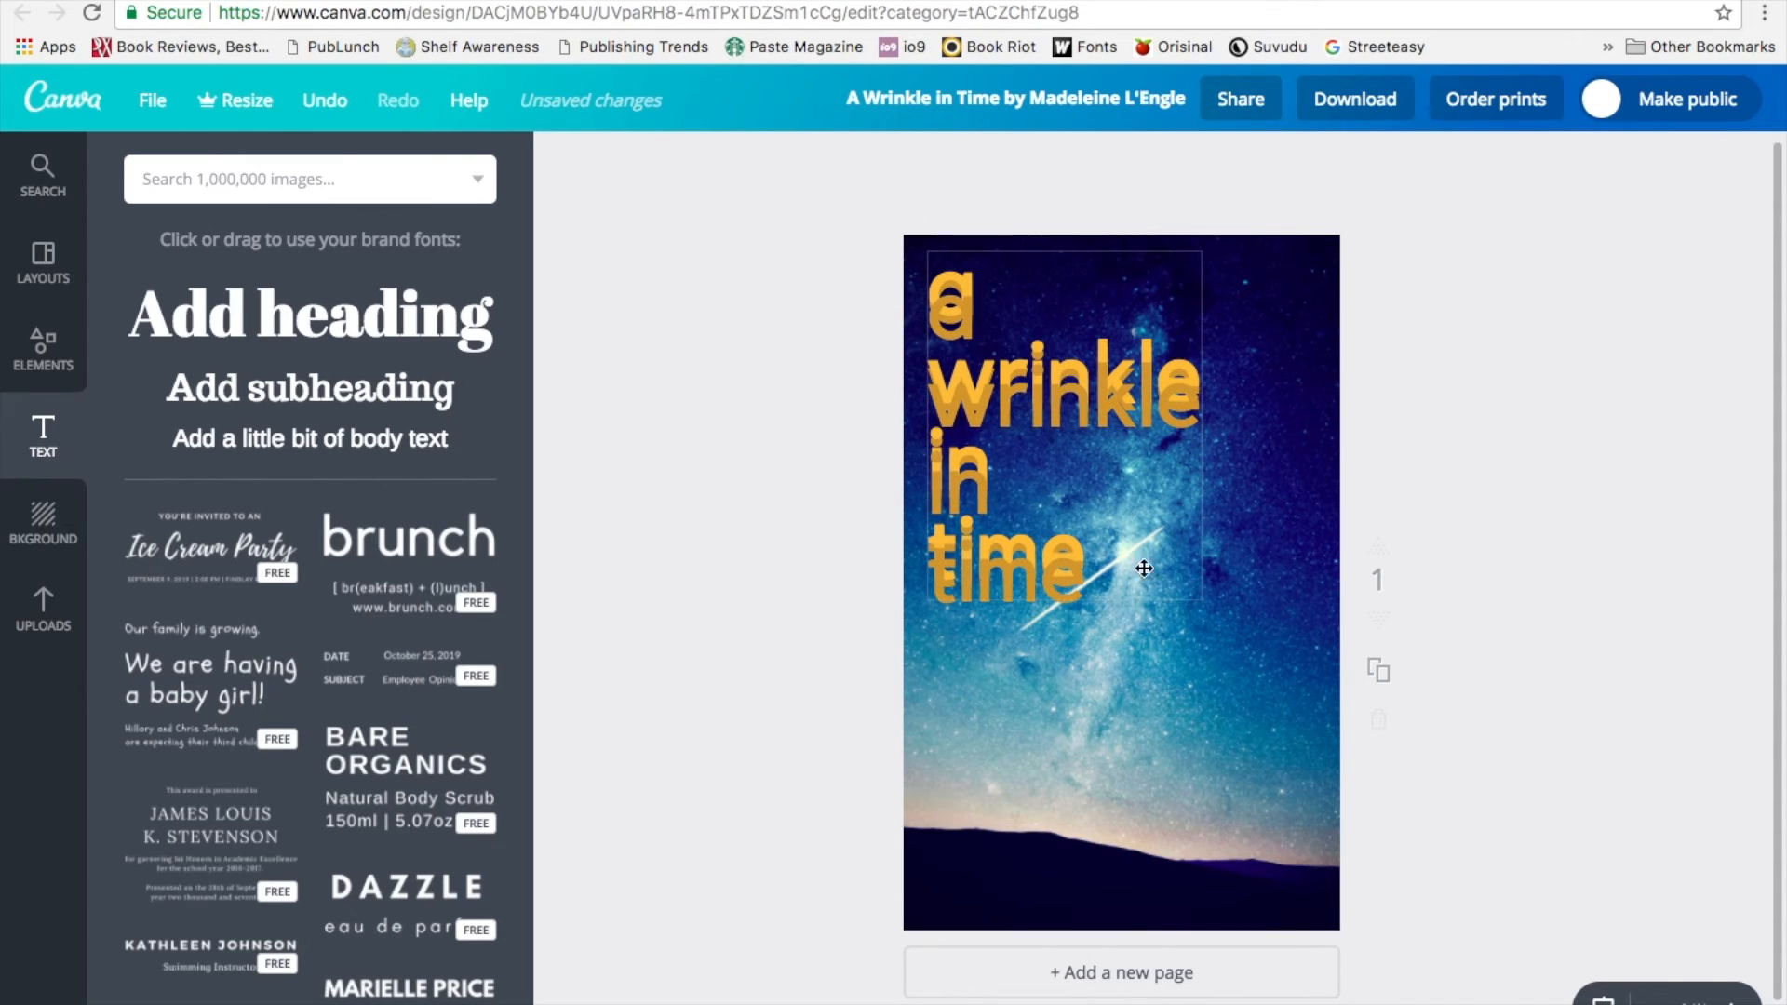
Step: Delete "a wrinkle in" from the newest title copy so it contains only the word "time"
{"action": "left_click", "coordinate": [1207, 368]}
{"action": "left_click", "coordinate": [1177, 393]}
{"action": "left_click_drag", "start_coordinate": [1059, 486], "coordinate": [910, 280]}
{"action": "key", "text": "BackSpace"}
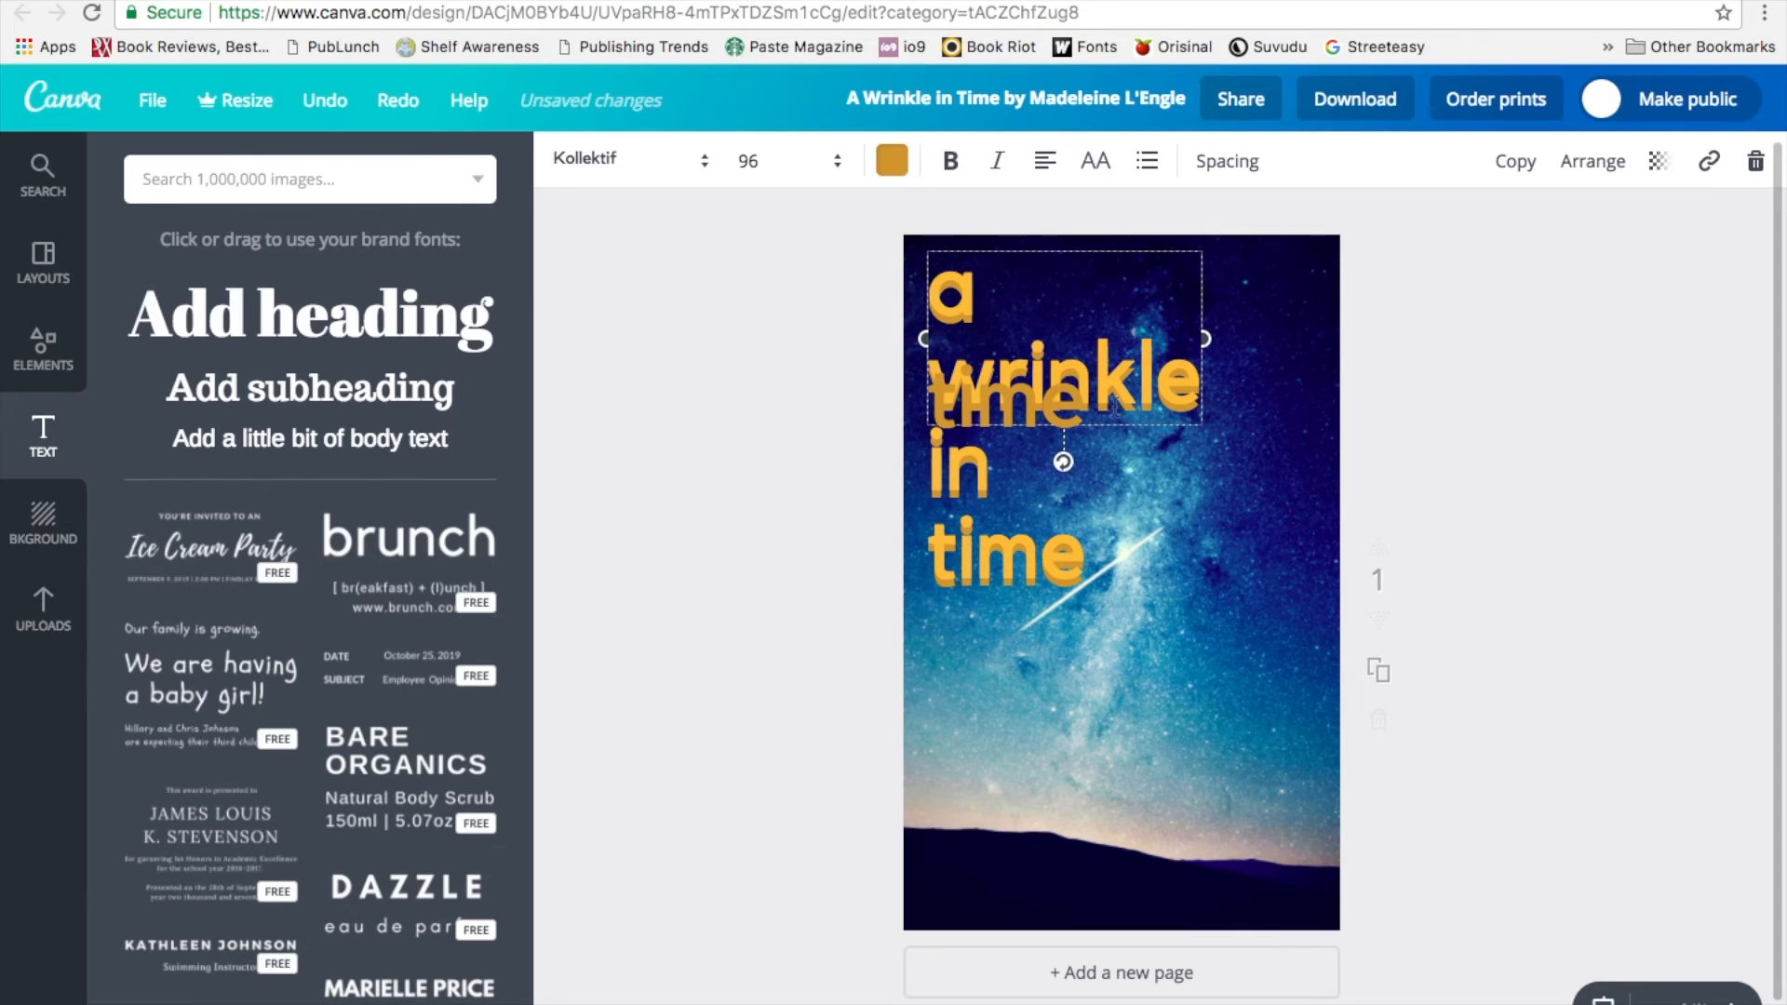
{"action": "left_click", "coordinate": [1148, 487]}
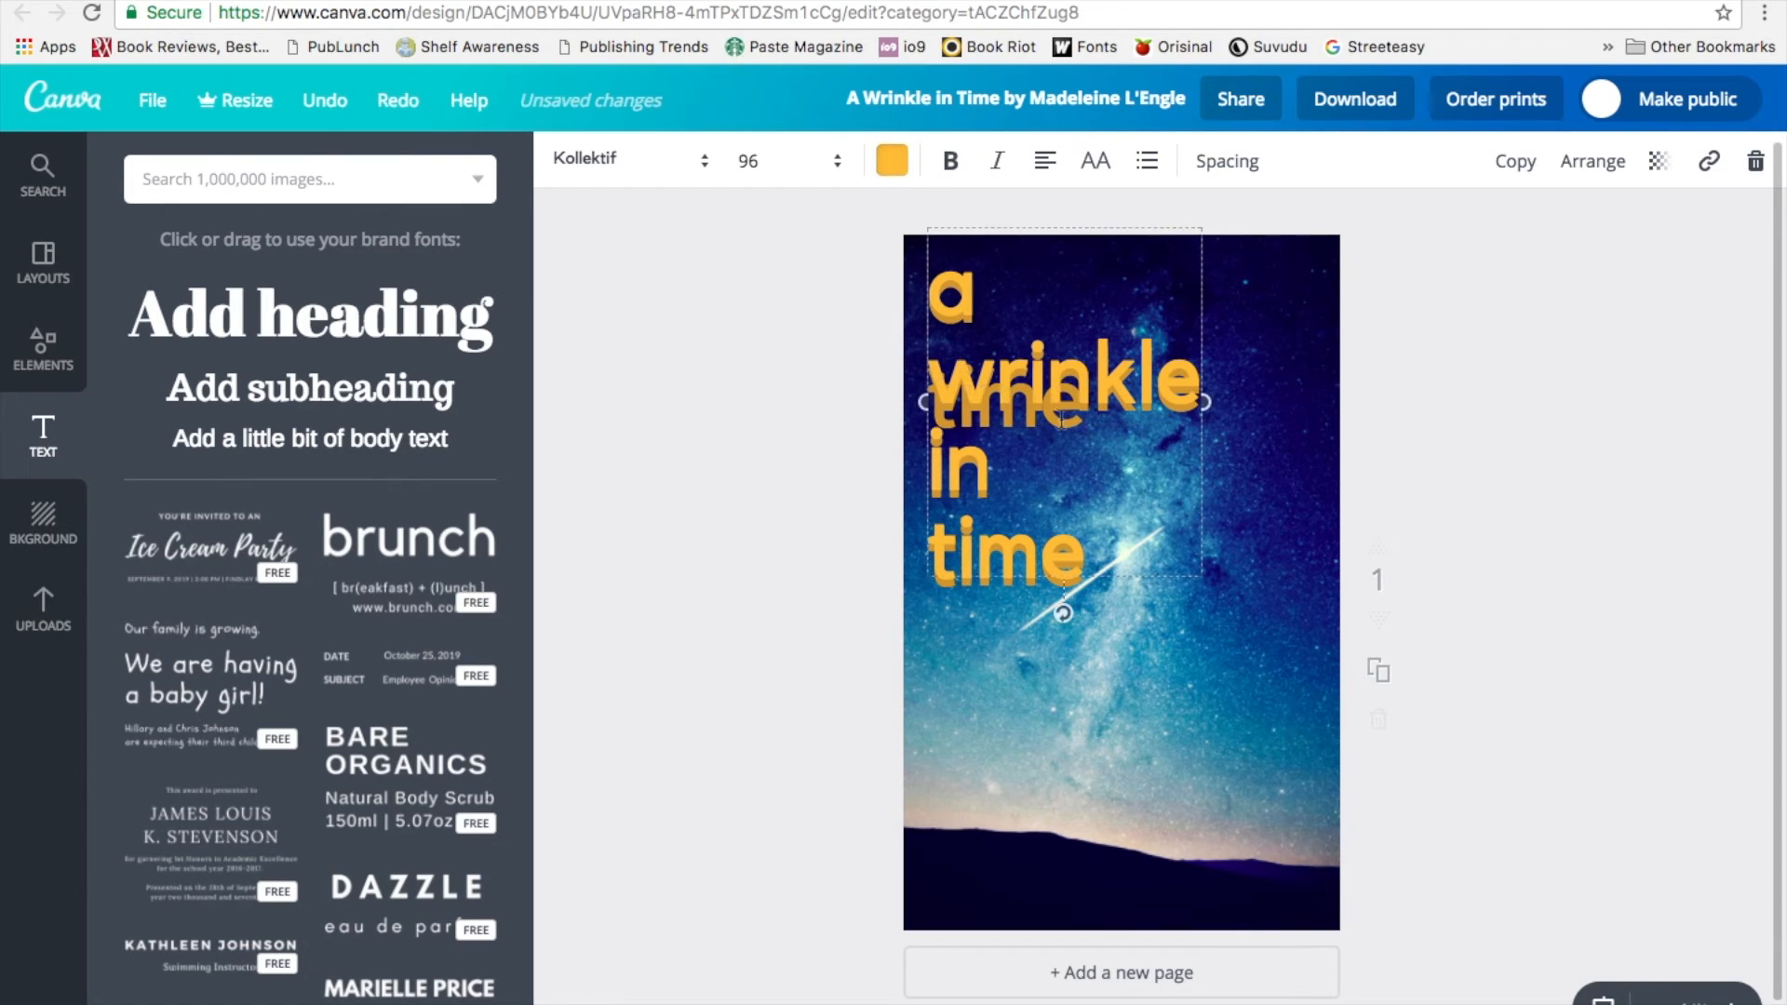
Step: Move the separate "time" copy down to just below the title's last word and send it back one layer
{"action": "left_click_drag", "start_coordinate": [1047, 381], "coordinate": [1062, 500]}
{"action": "left_click", "coordinate": [1058, 410]}
{"action": "left_click_drag", "start_coordinate": [954, 416], "coordinate": [962, 597]}
{"action": "left_click", "coordinate": [1592, 161]}
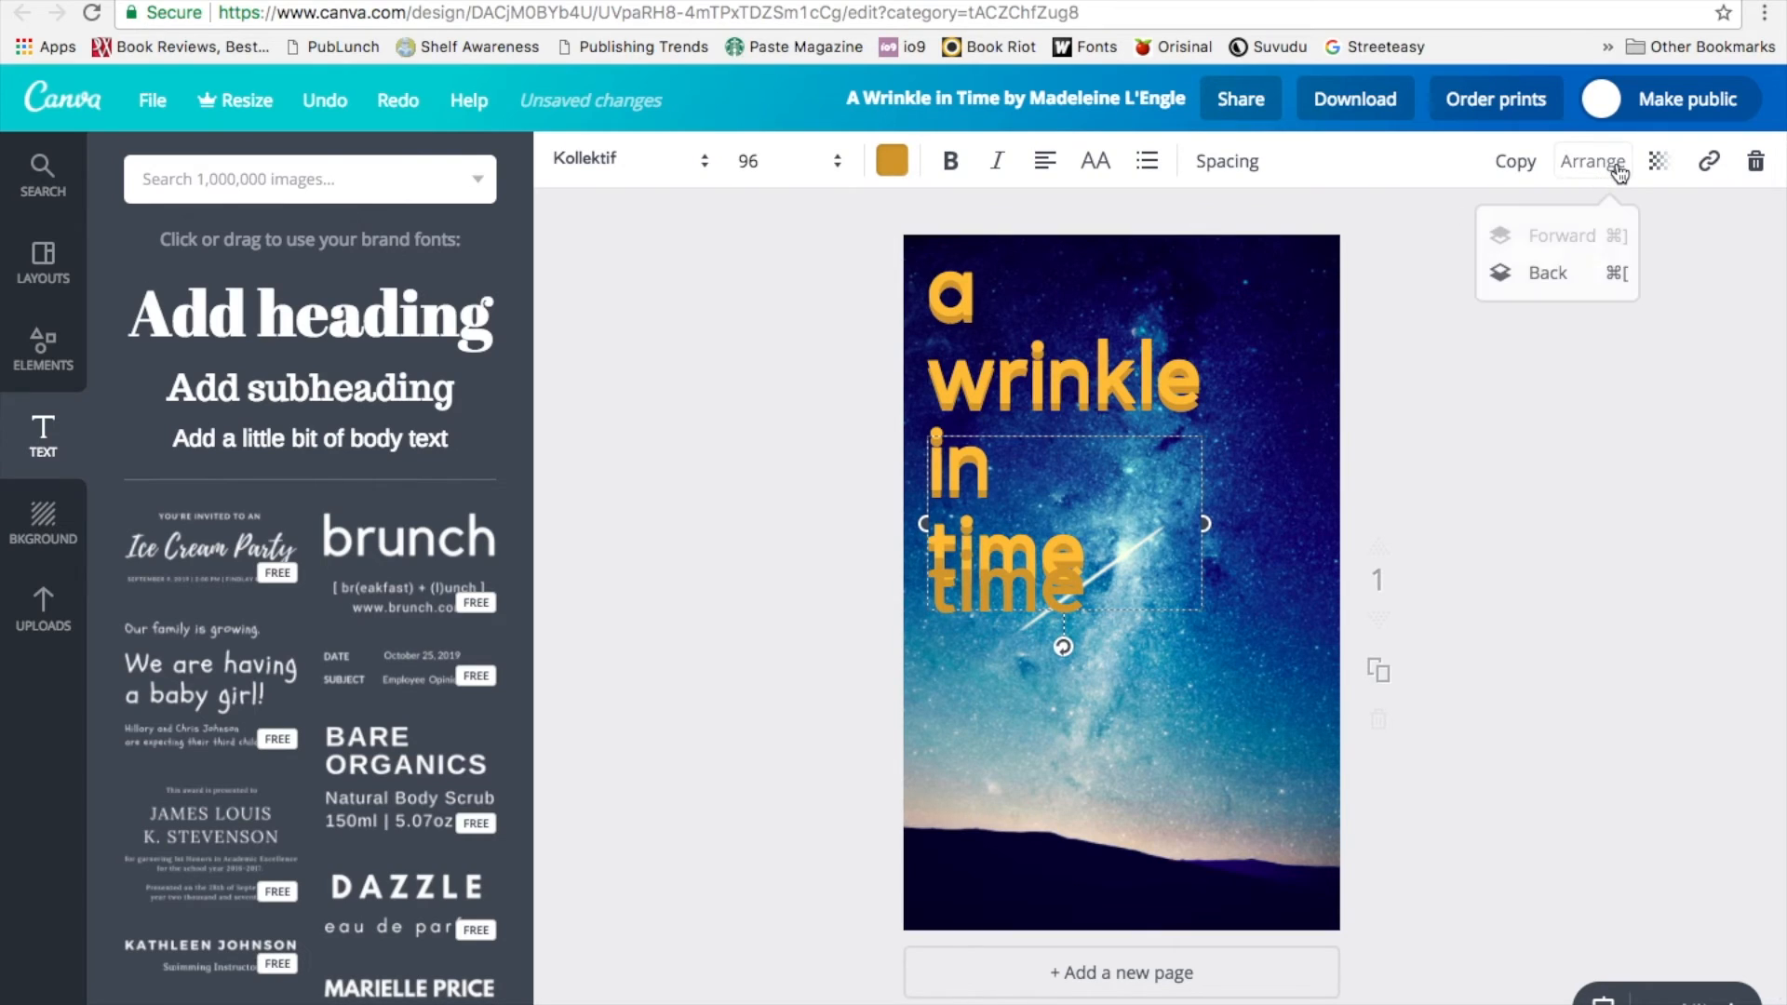
{"action": "left_click", "coordinate": [1590, 272]}
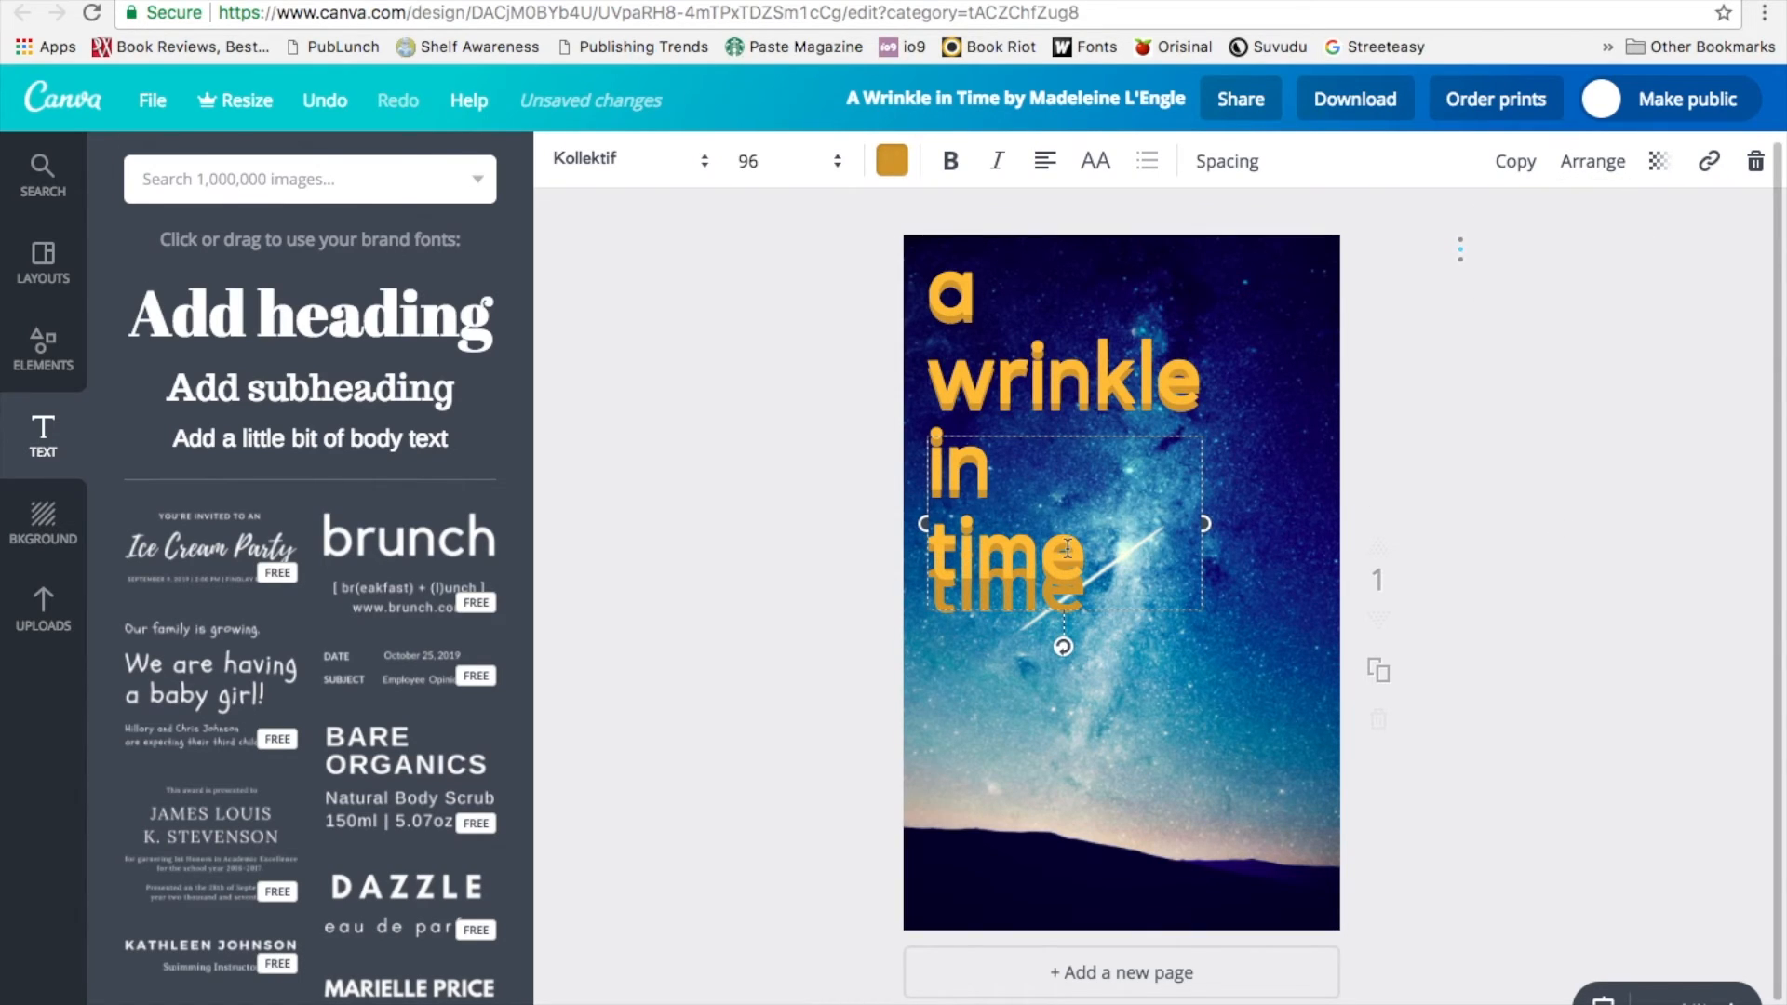
Step: Darken the separate "time" copy to a medium brown and keep it layered behind the title
{"action": "left_click", "coordinate": [892, 160]}
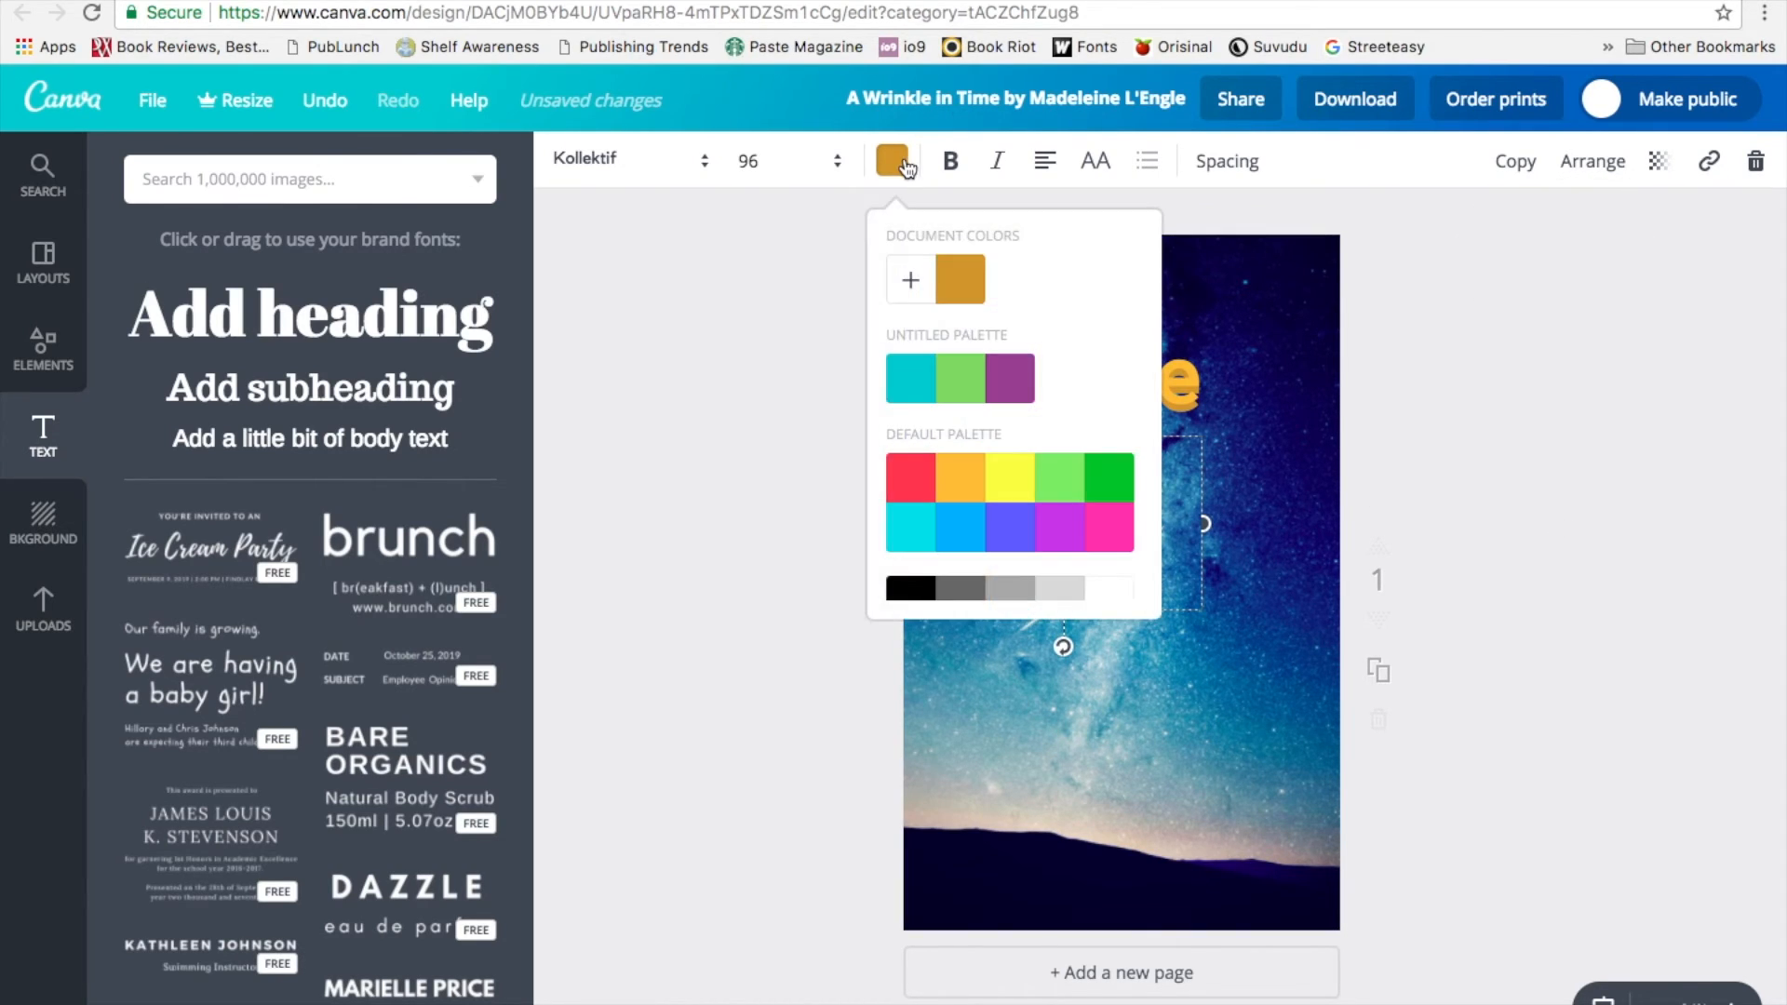
{"action": "left_click", "coordinate": [927, 299]}
{"action": "left_click_drag", "start_coordinate": [984, 566], "coordinate": [1027, 565]}
{"action": "left_click", "coordinate": [1545, 508]}
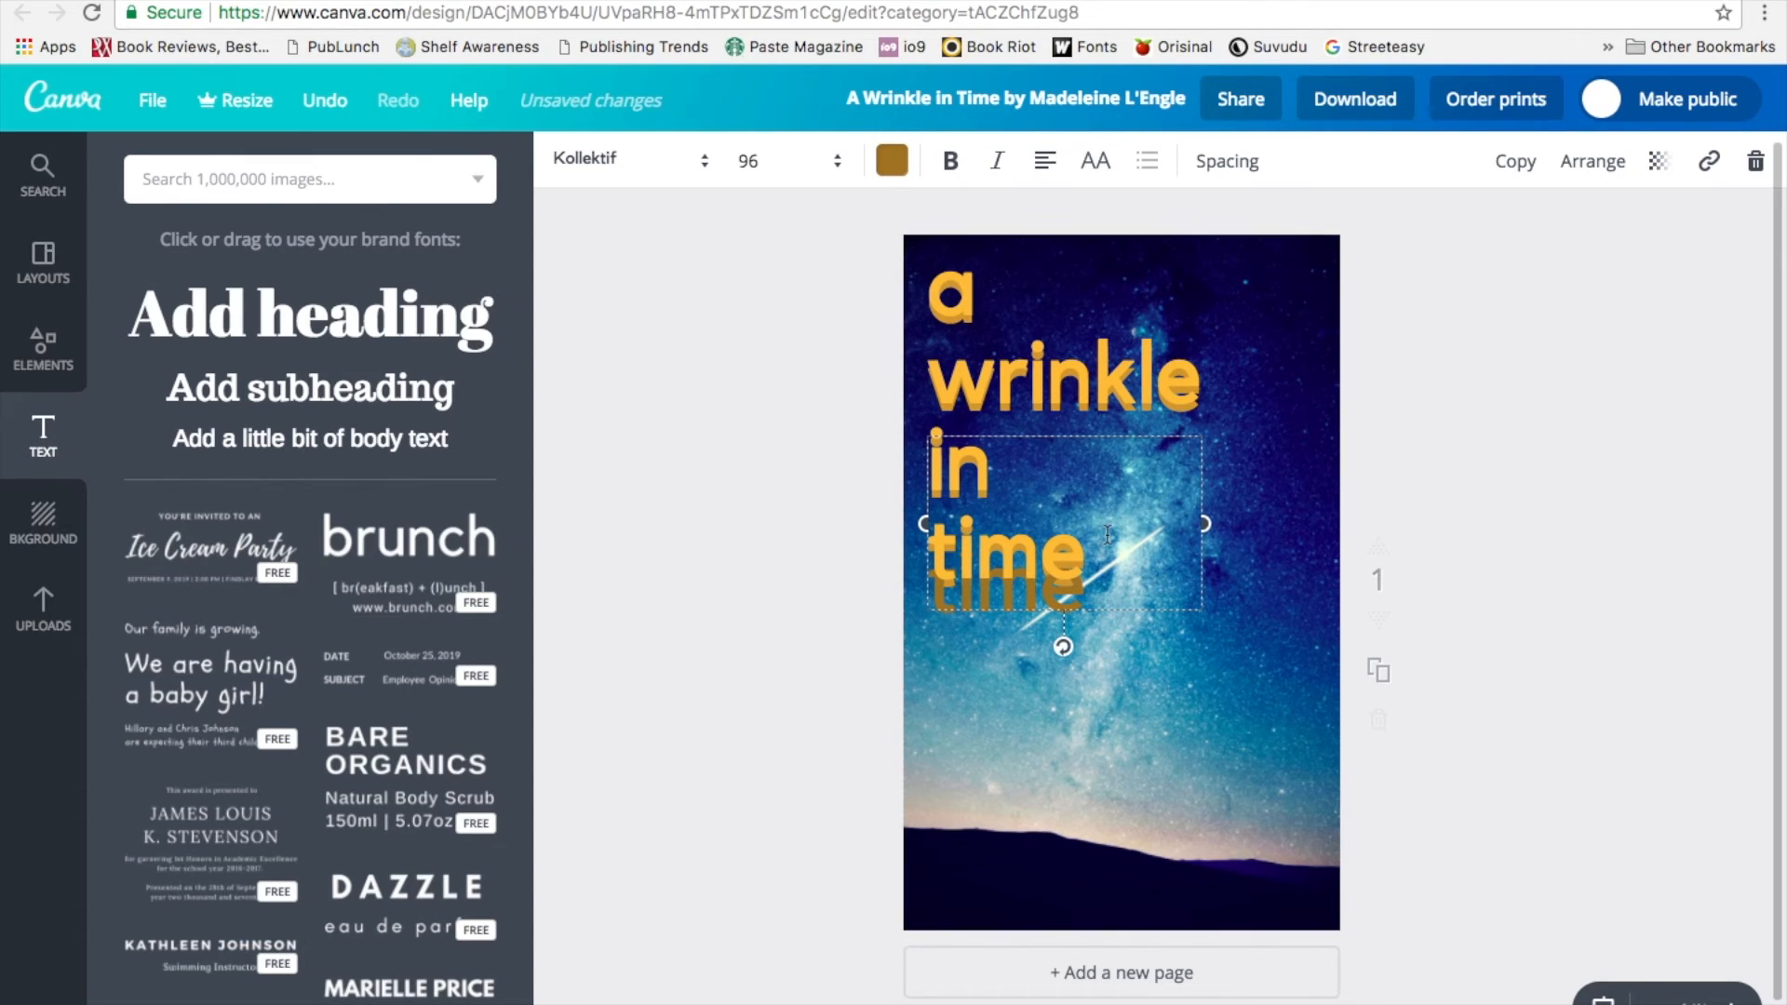
{"action": "key", "text": "super+z"}
{"action": "left_click", "coordinate": [1618, 160]}
{"action": "left_click", "coordinate": [1597, 279]}
Step: Place a duplicate of the brown "time" below it and darken the duplicate's colour to 5e451b
{"action": "left_click", "coordinate": [1509, 170]}
{"action": "left_click_drag", "start_coordinate": [1067, 609], "coordinate": [1059, 674]}
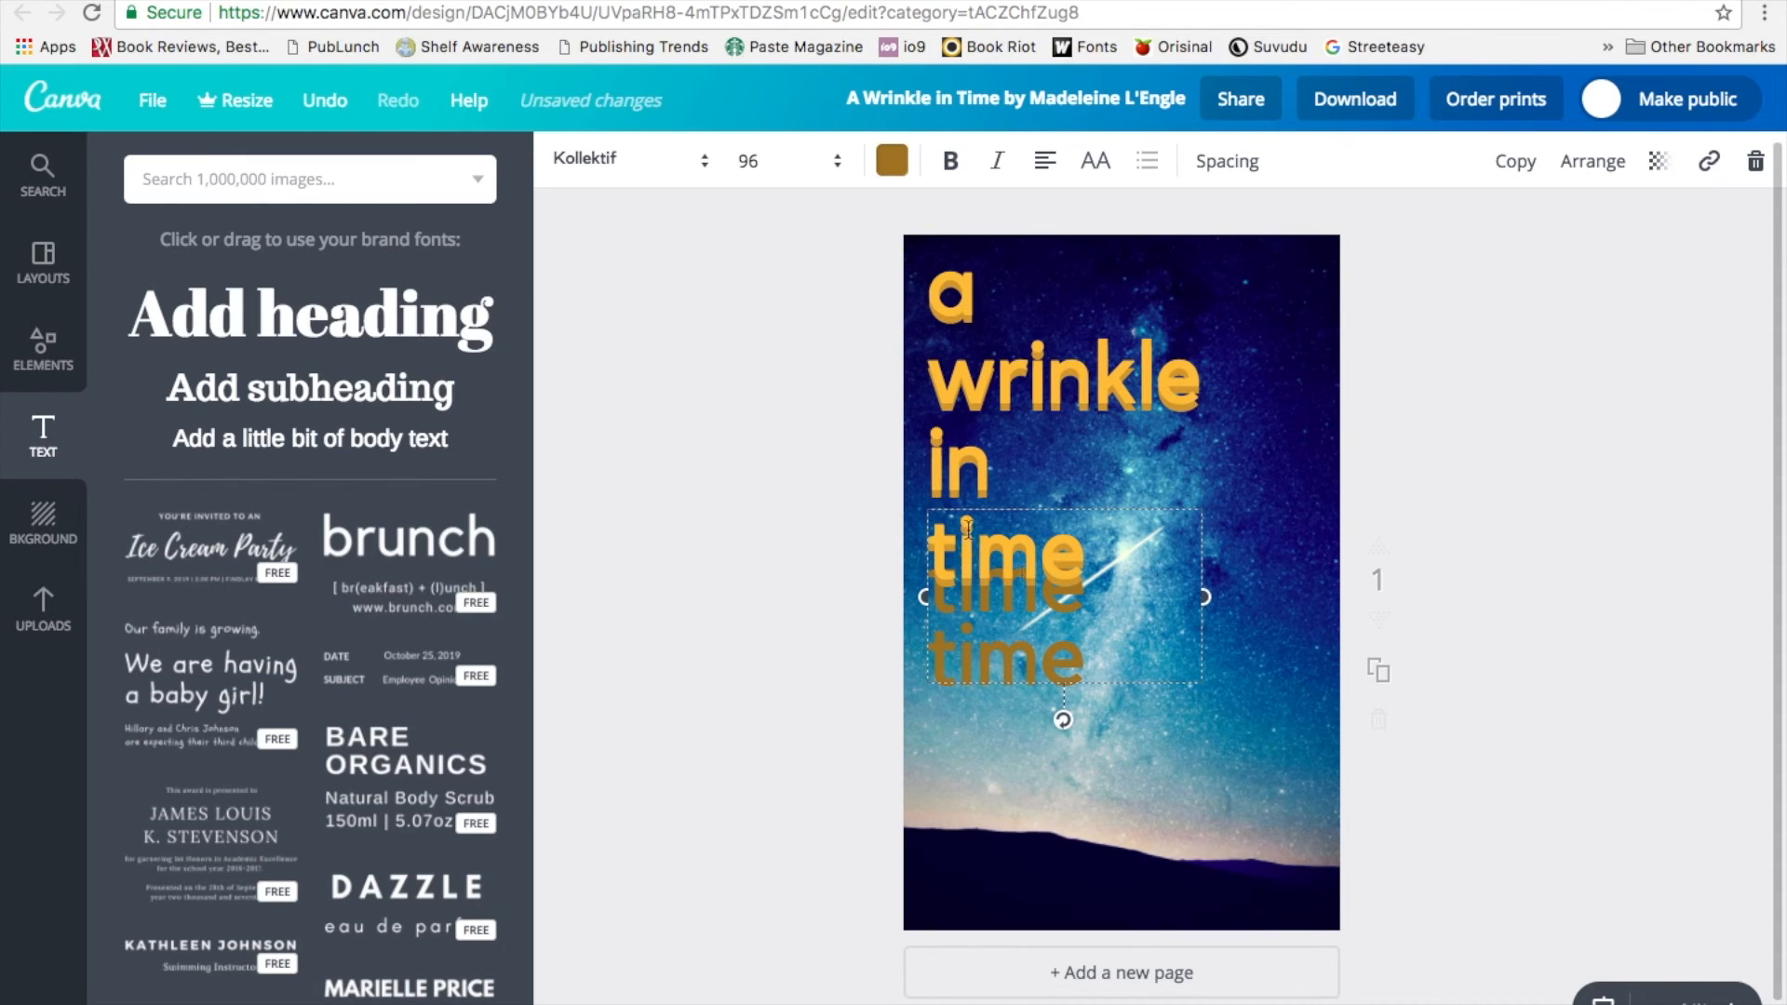
{"action": "left_click", "coordinate": [898, 165]}
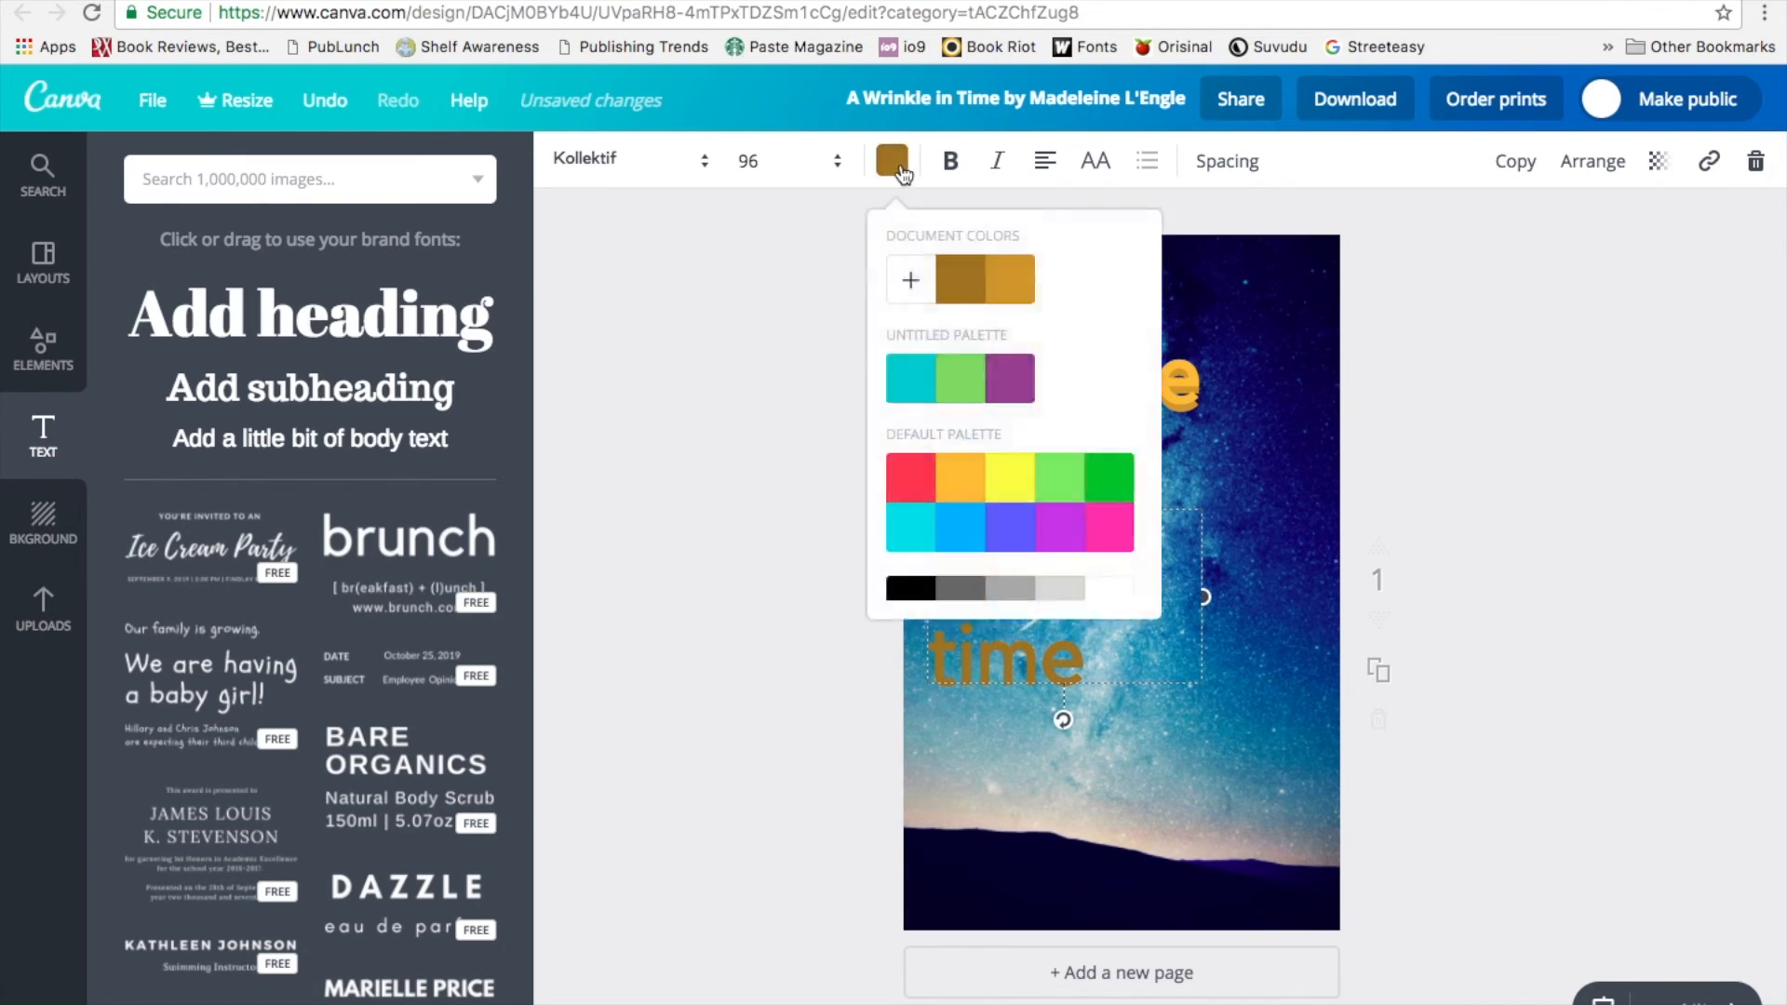
{"action": "left_click", "coordinate": [910, 279]}
{"action": "left_click_drag", "start_coordinate": [1044, 562], "coordinate": [1082, 565]}
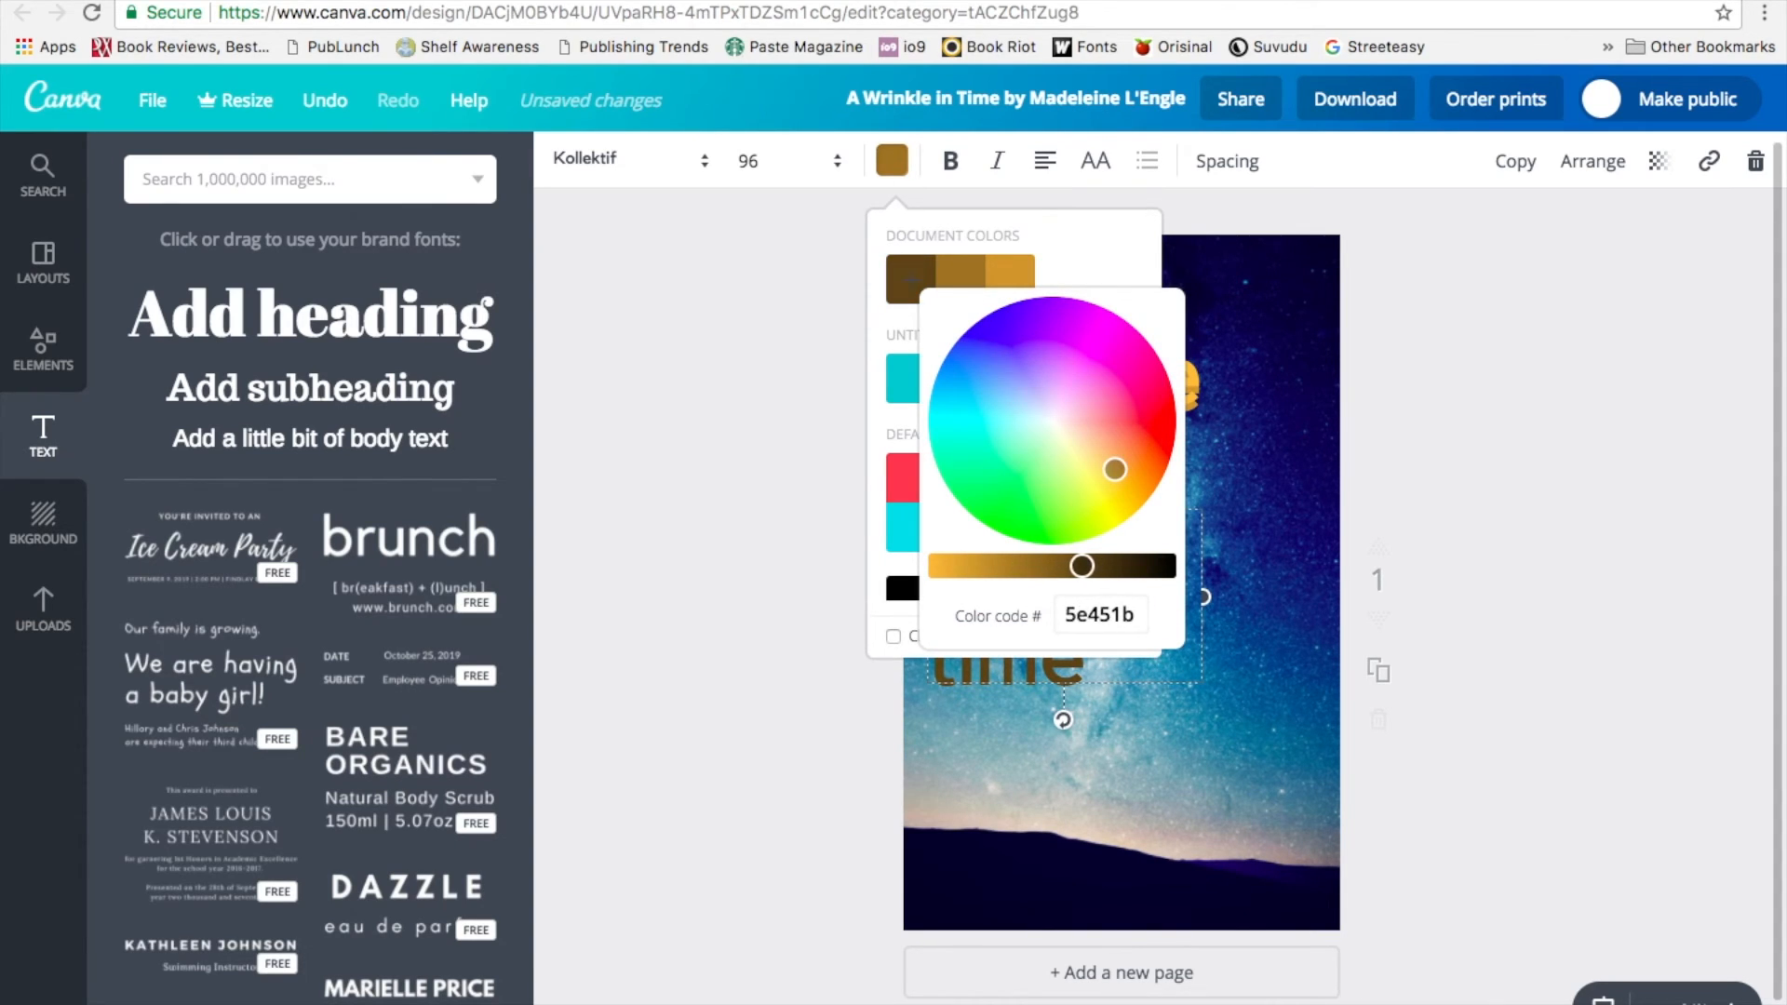
{"action": "left_click", "coordinate": [1683, 499]}
{"action": "left_click", "coordinate": [1647, 546]}
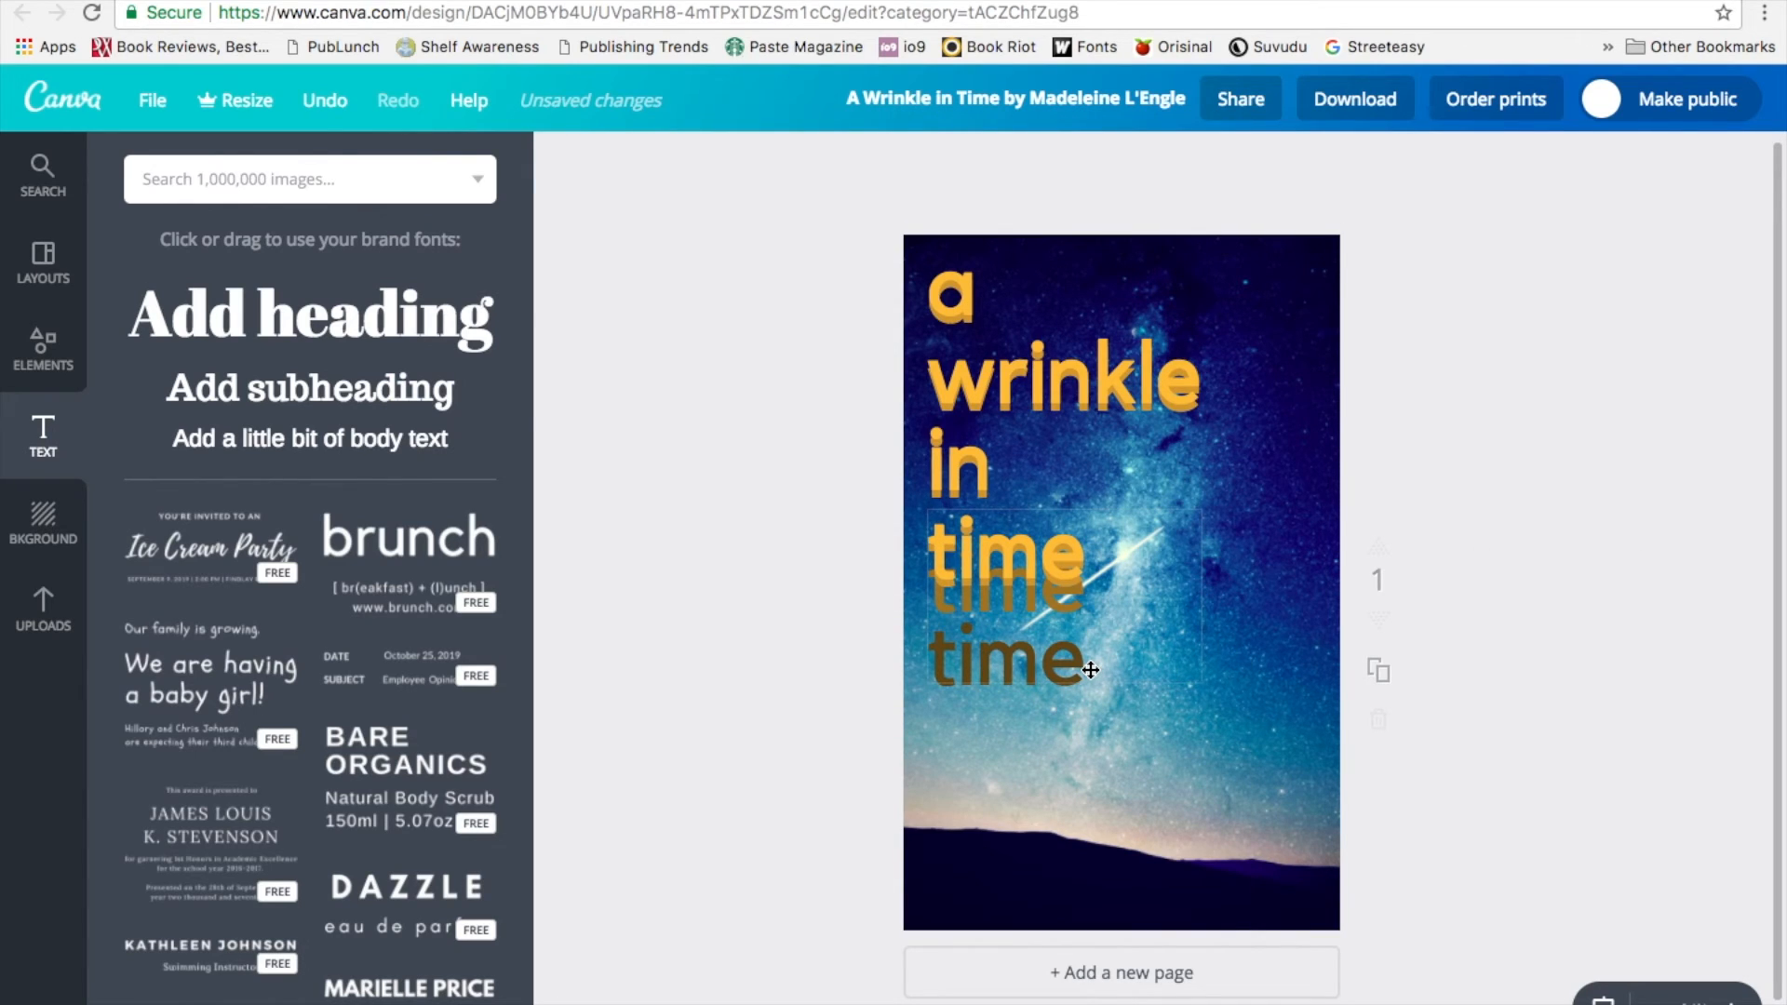
Step: Duplicate the dark brown "time" and space the two copies, left-aligned, down the lower half of the cover
{"action": "left_click", "coordinate": [1034, 672]}
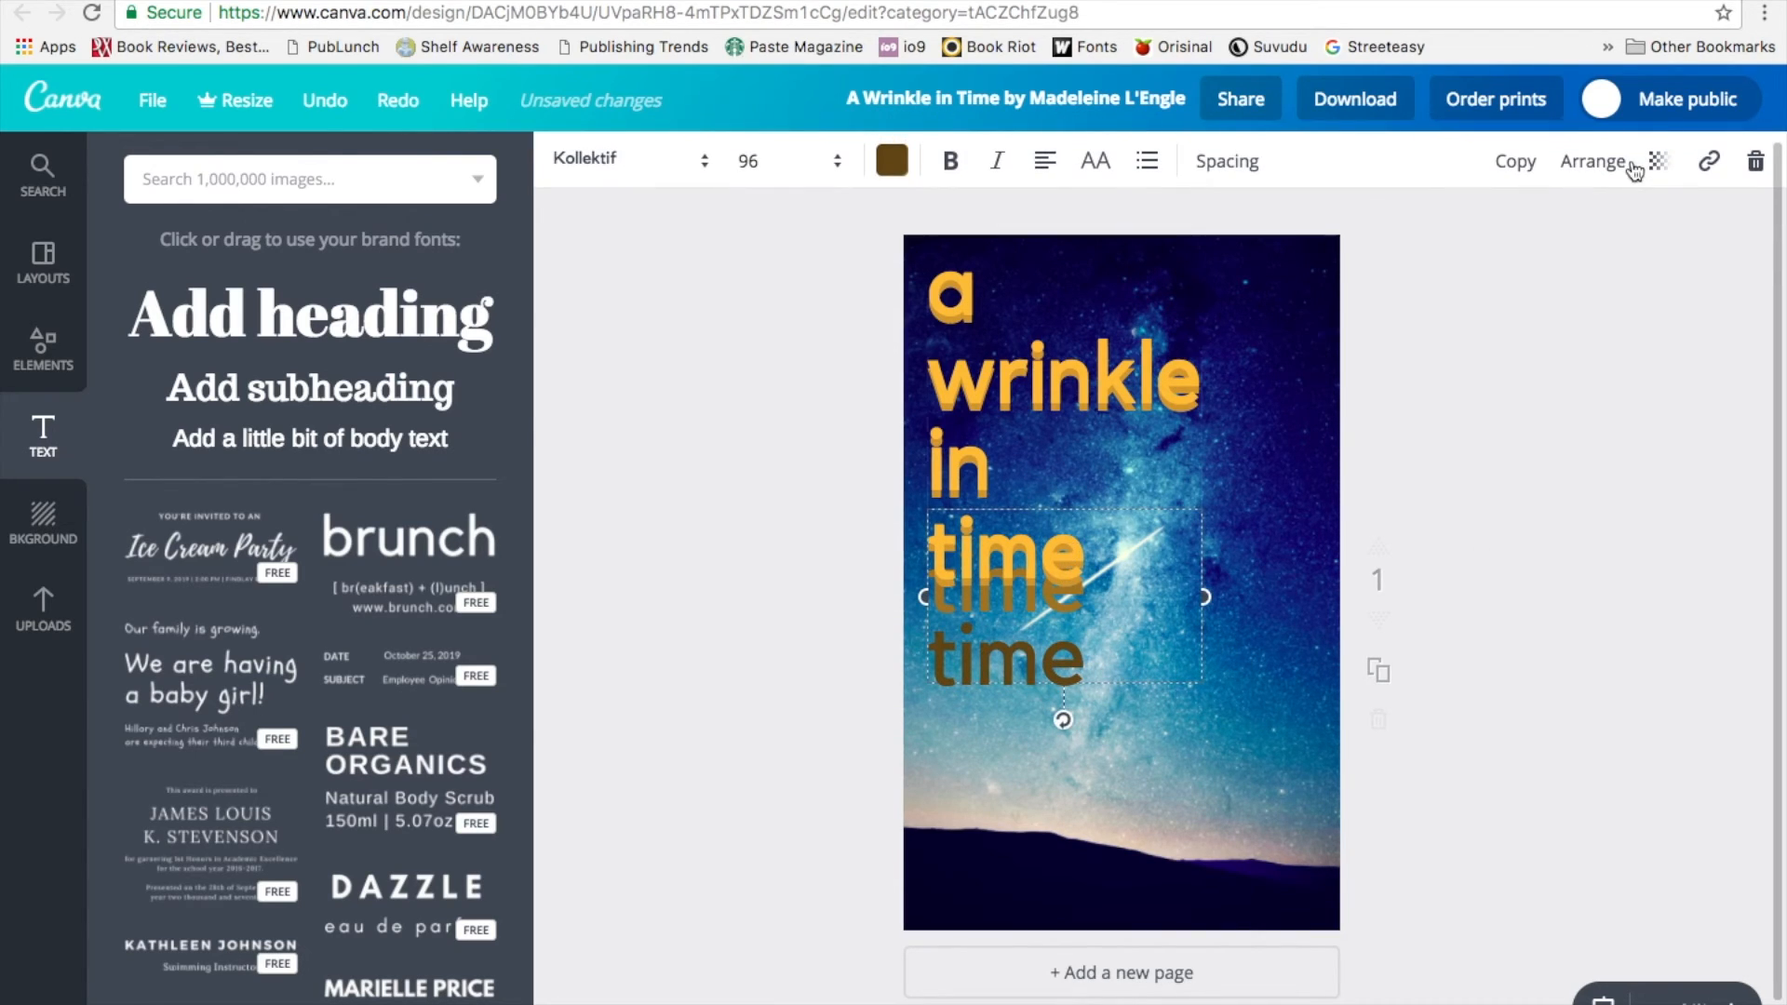
{"action": "left_click", "coordinate": [1514, 161]}
{"action": "left_click_drag", "start_coordinate": [1008, 679], "coordinate": [1049, 684]}
{"action": "left_click", "coordinate": [1080, 638]}
{"action": "left_click", "coordinate": [1193, 735]}
{"action": "left_click_drag", "start_coordinate": [1210, 721], "coordinate": [1076, 841]}
{"action": "left_click", "coordinate": [1031, 668]}
{"action": "left_click", "coordinate": [1021, 745]}
{"action": "left_click_drag", "start_coordinate": [1013, 666], "coordinate": [1011, 651]}
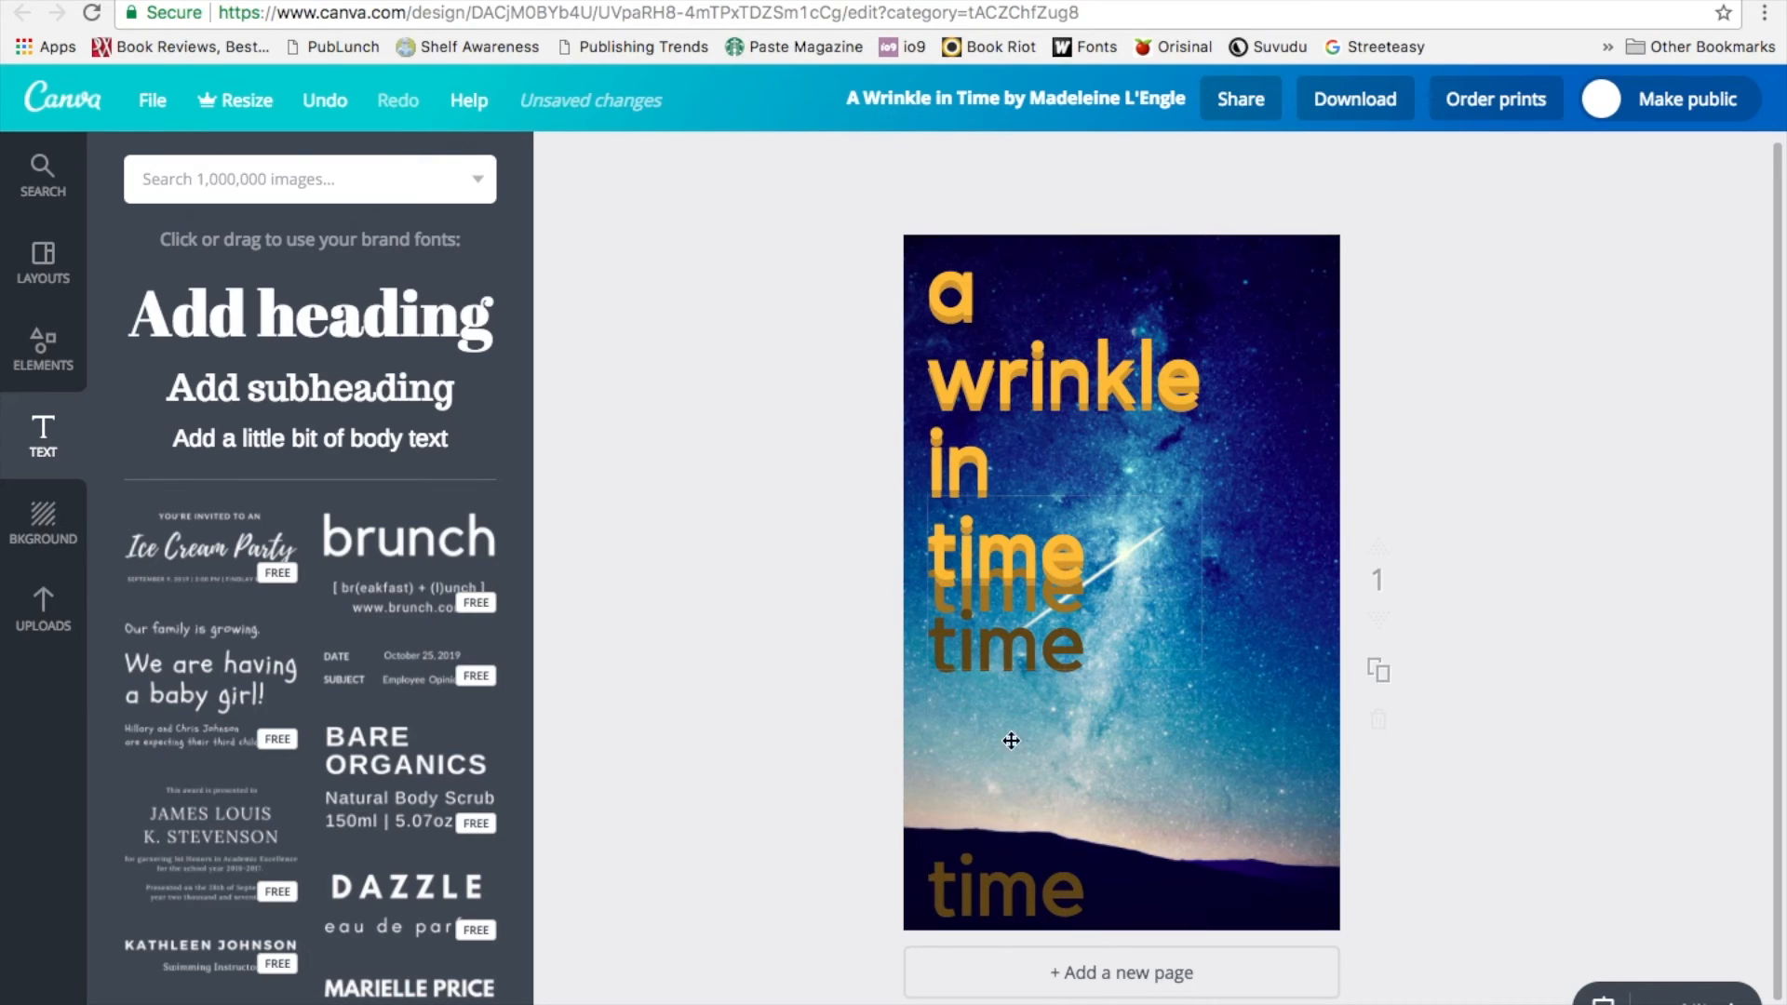
{"action": "left_click_drag", "start_coordinate": [1005, 843], "coordinate": [1002, 757]}
Step: Change the lowest "time" copy's text colour to black (000000)
{"action": "left_click", "coordinate": [895, 163]}
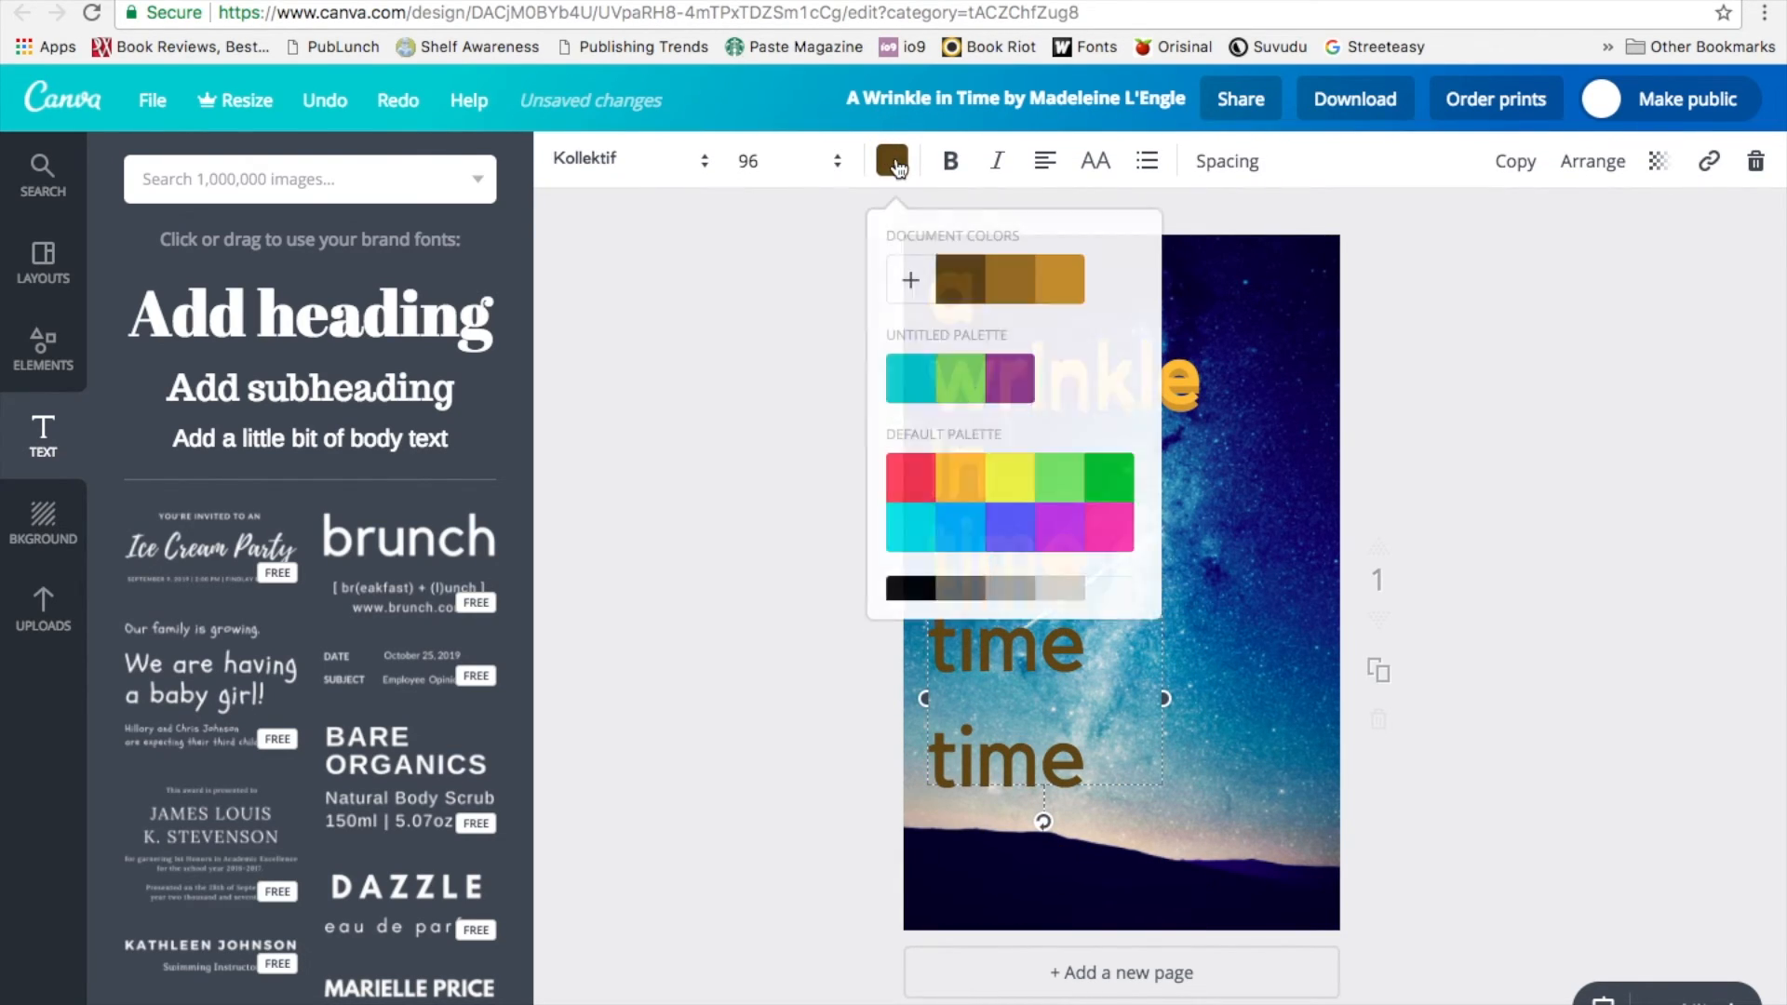
{"action": "left_click", "coordinate": [911, 284]}
{"action": "left_click_drag", "start_coordinate": [1081, 566], "coordinate": [1178, 566]}
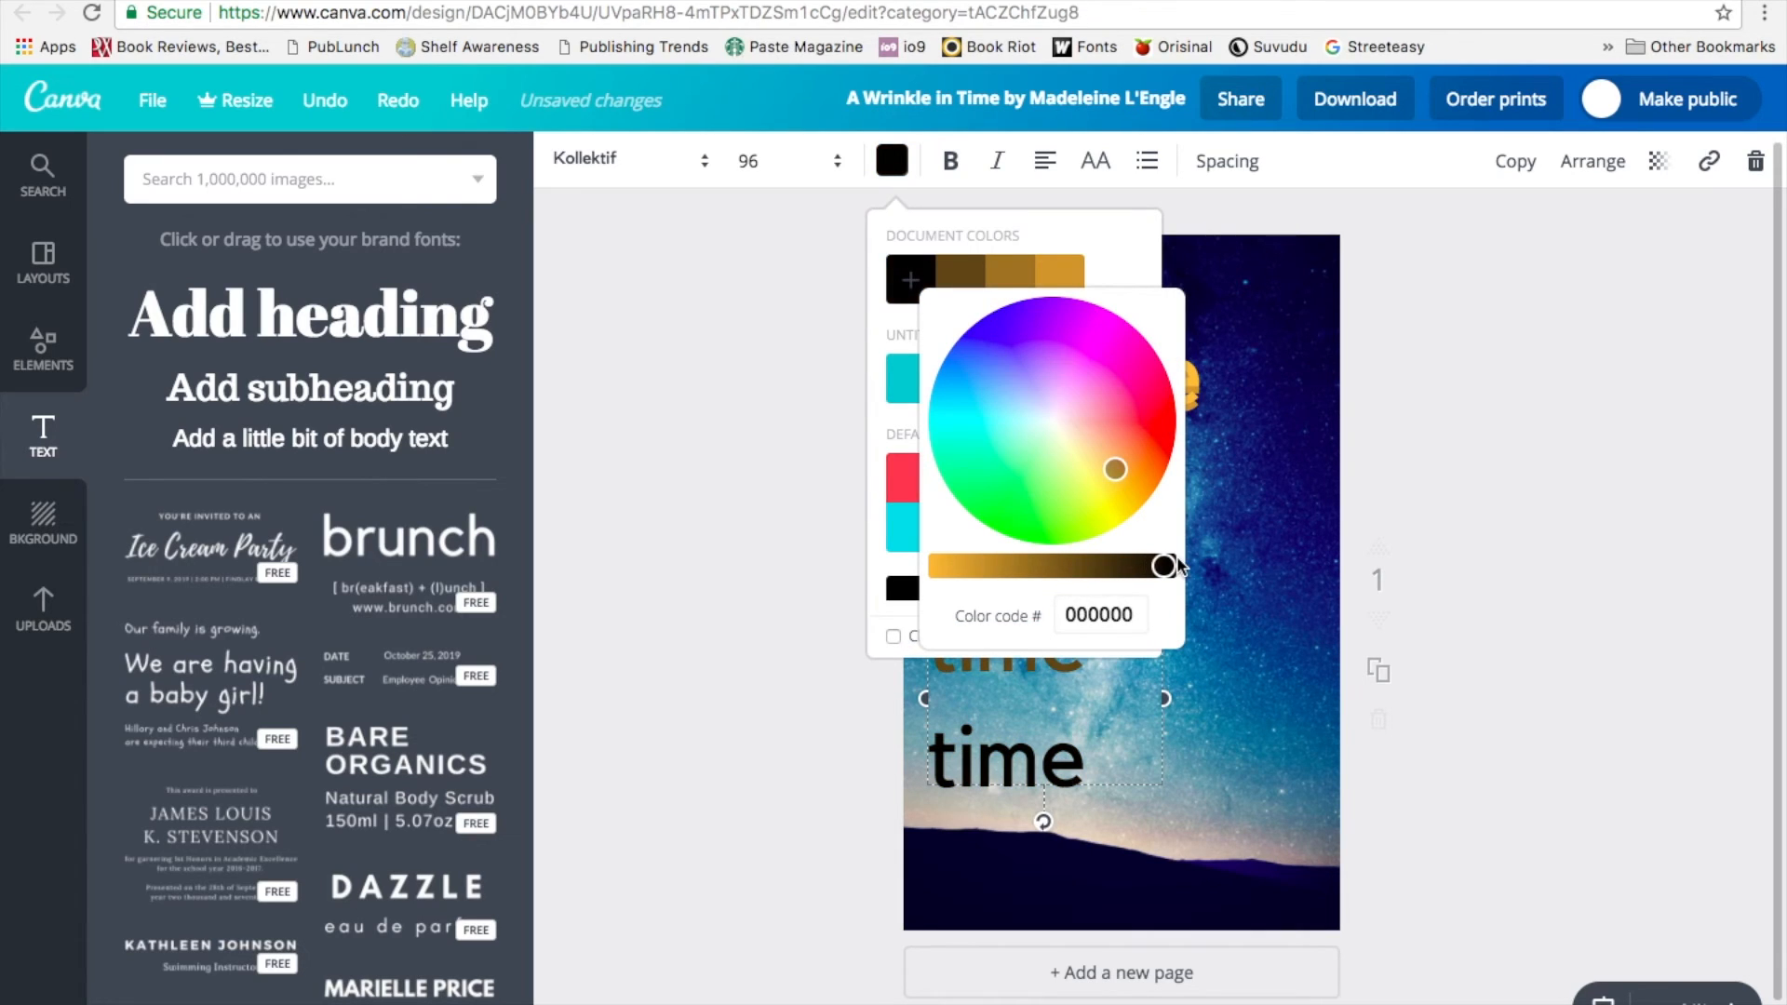
{"action": "left_click", "coordinate": [1616, 498]}
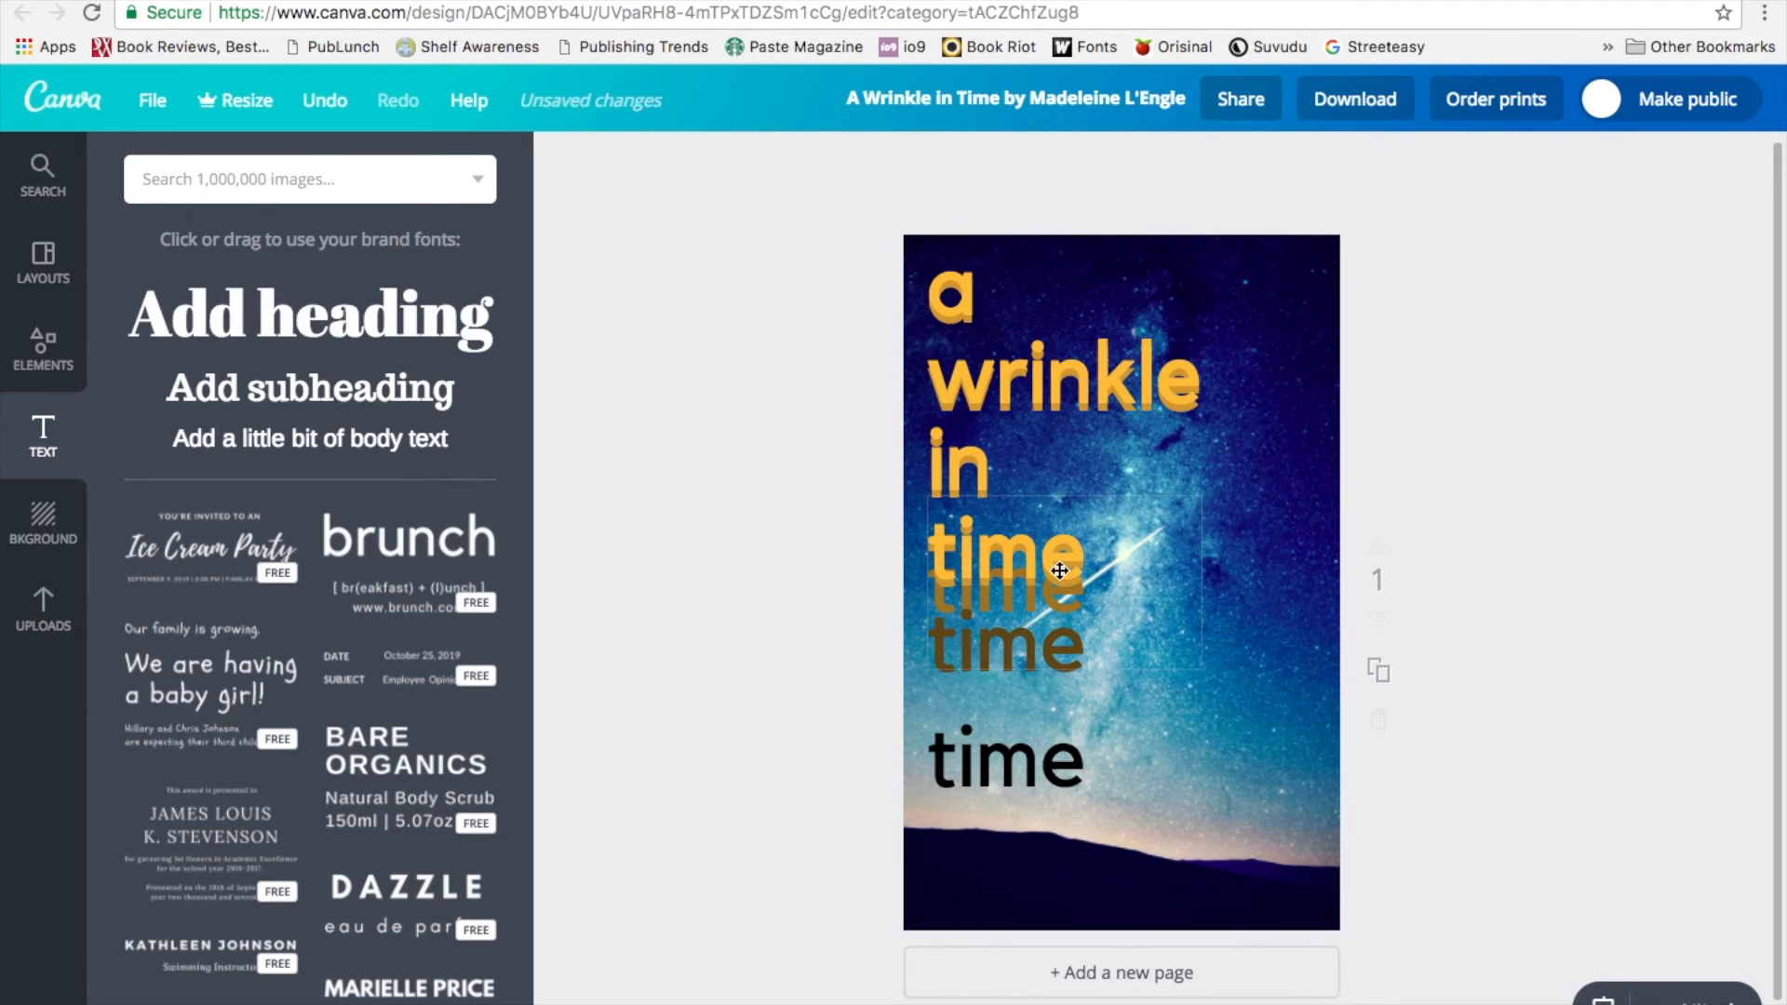
{"action": "right_click", "coordinate": [767, 538]}
{"action": "left_click", "coordinate": [644, 446]}
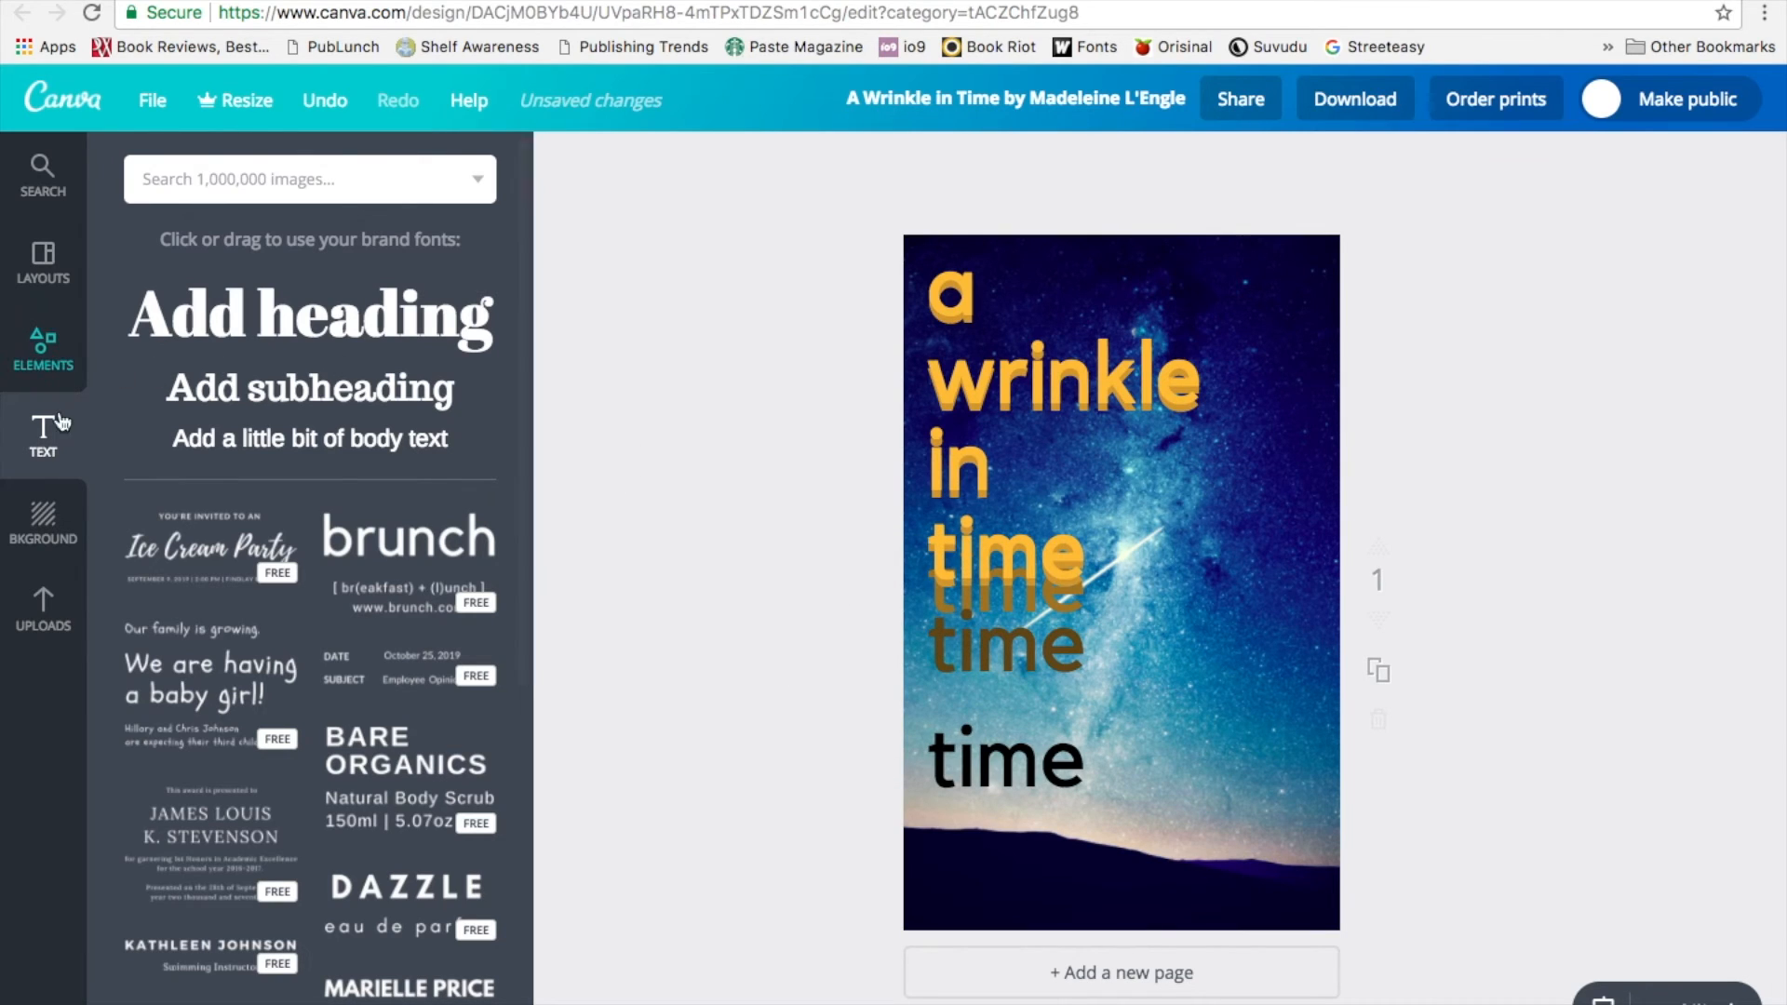
Step: Add the plain solid line element to the lower part of the cover
{"action": "left_click", "coordinate": [43, 363]}
{"action": "left_click", "coordinate": [309, 454]}
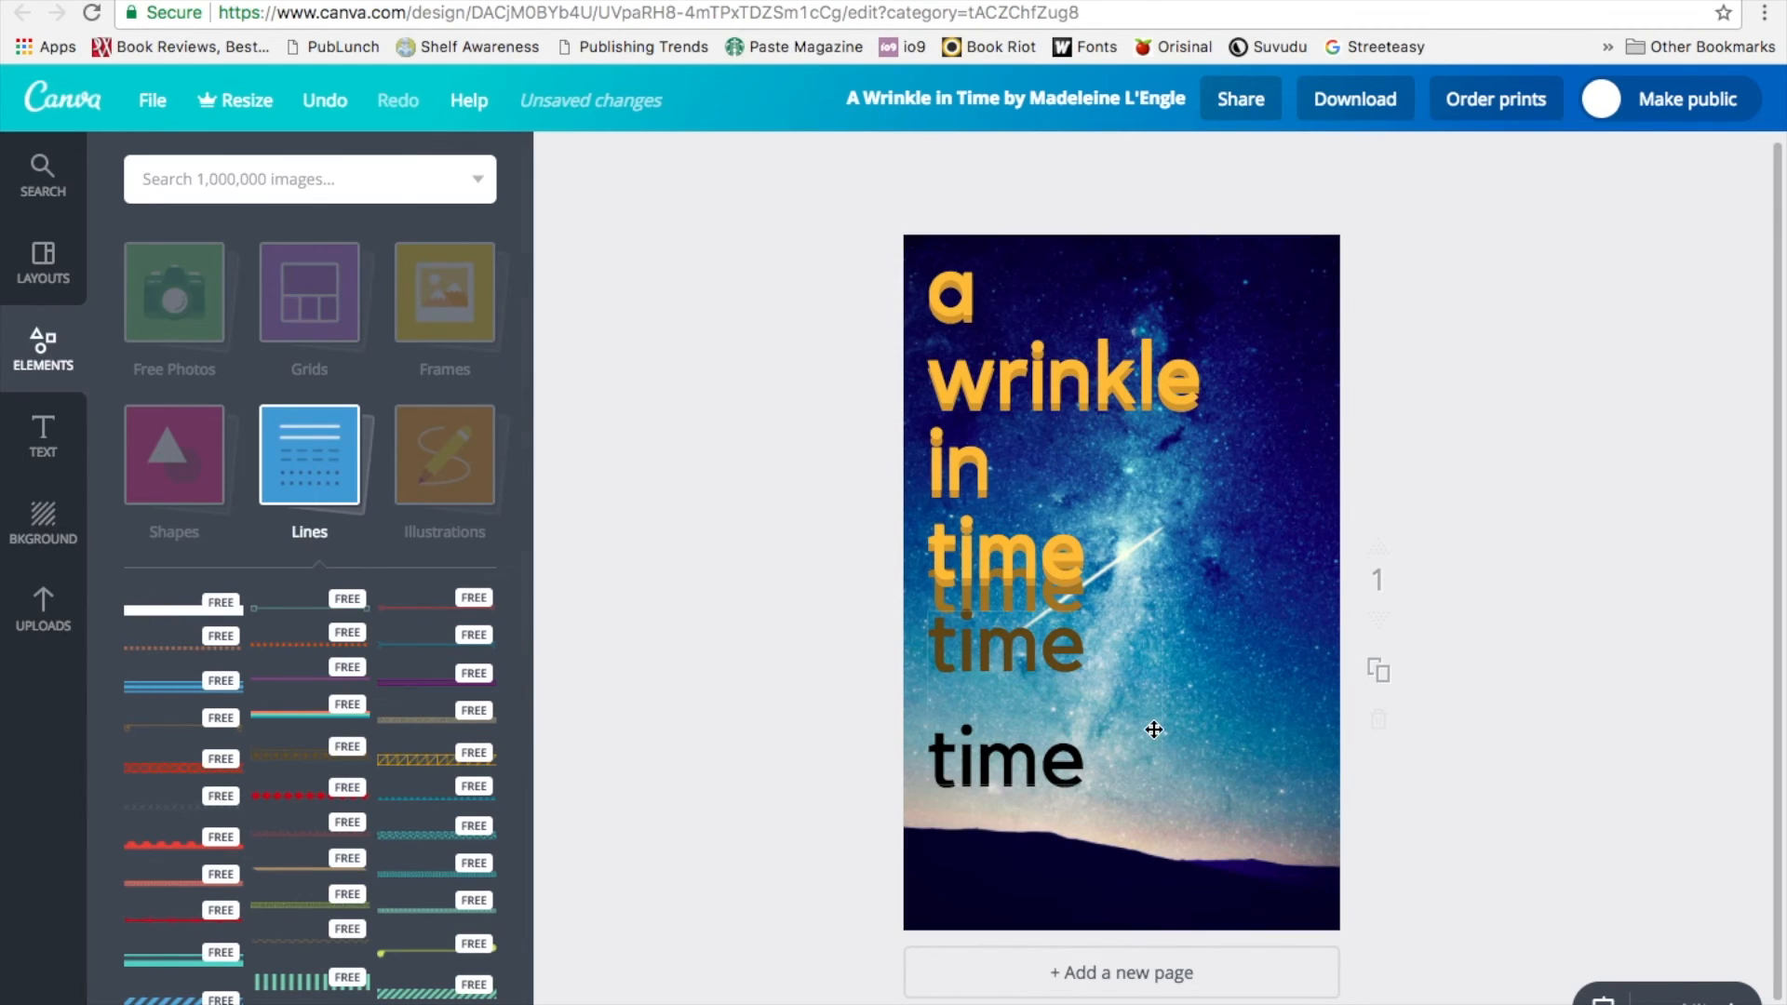
{"action": "left_click_drag", "start_coordinate": [181, 610], "coordinate": [1132, 718]}
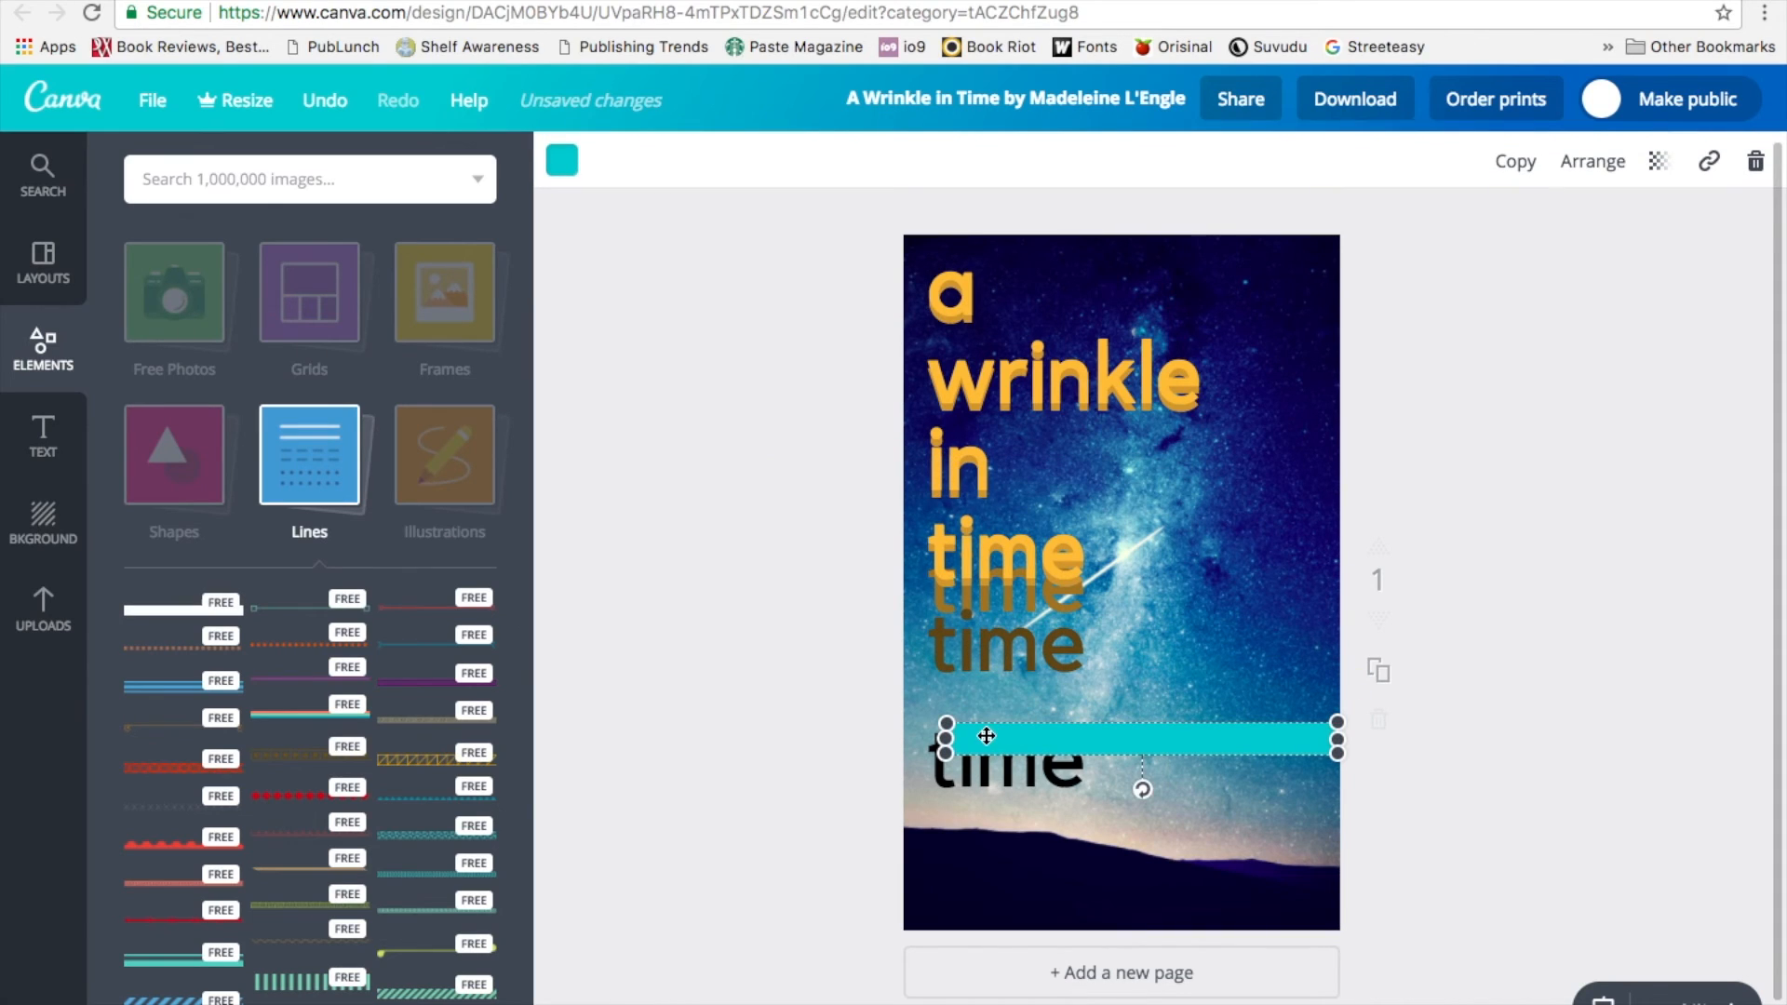
Step: Shrink the line to a thin rule and place it just beneath the black "time"
{"action": "left_click_drag", "start_coordinate": [947, 753], "coordinate": [500, 665]}
{"action": "left_click_drag", "start_coordinate": [1295, 704], "coordinate": [1270, 796]}
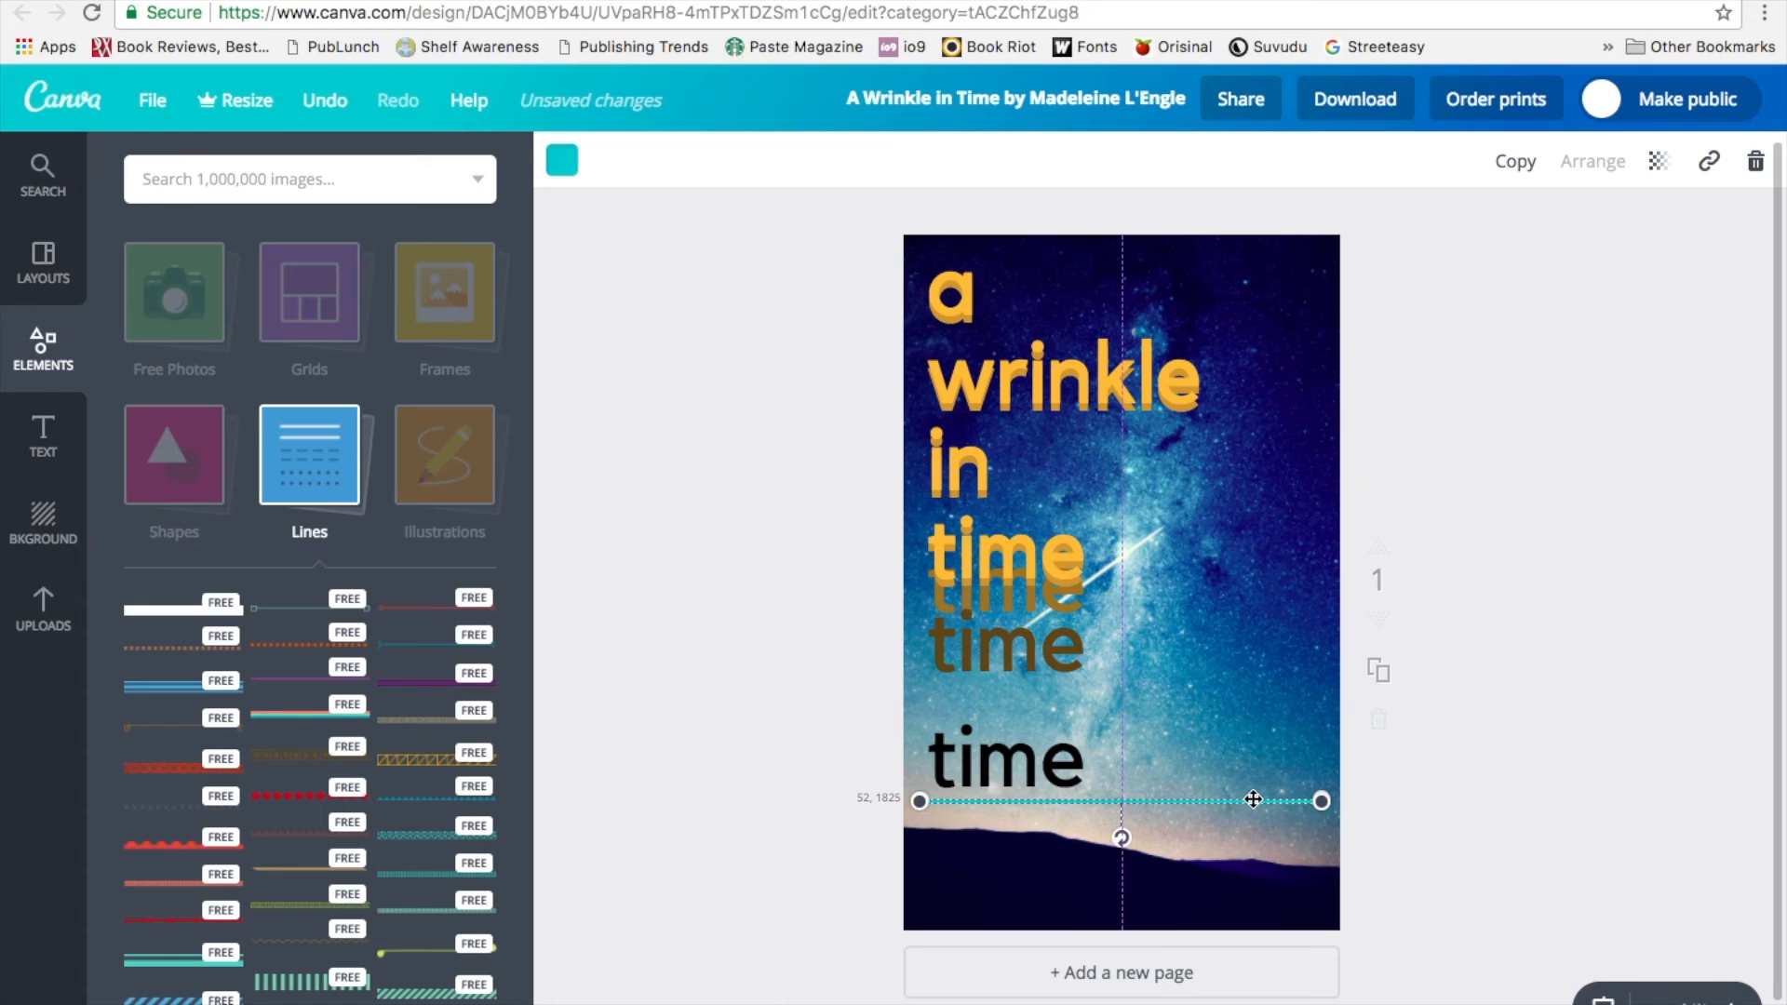
{"action": "left_click", "coordinate": [1434, 807]}
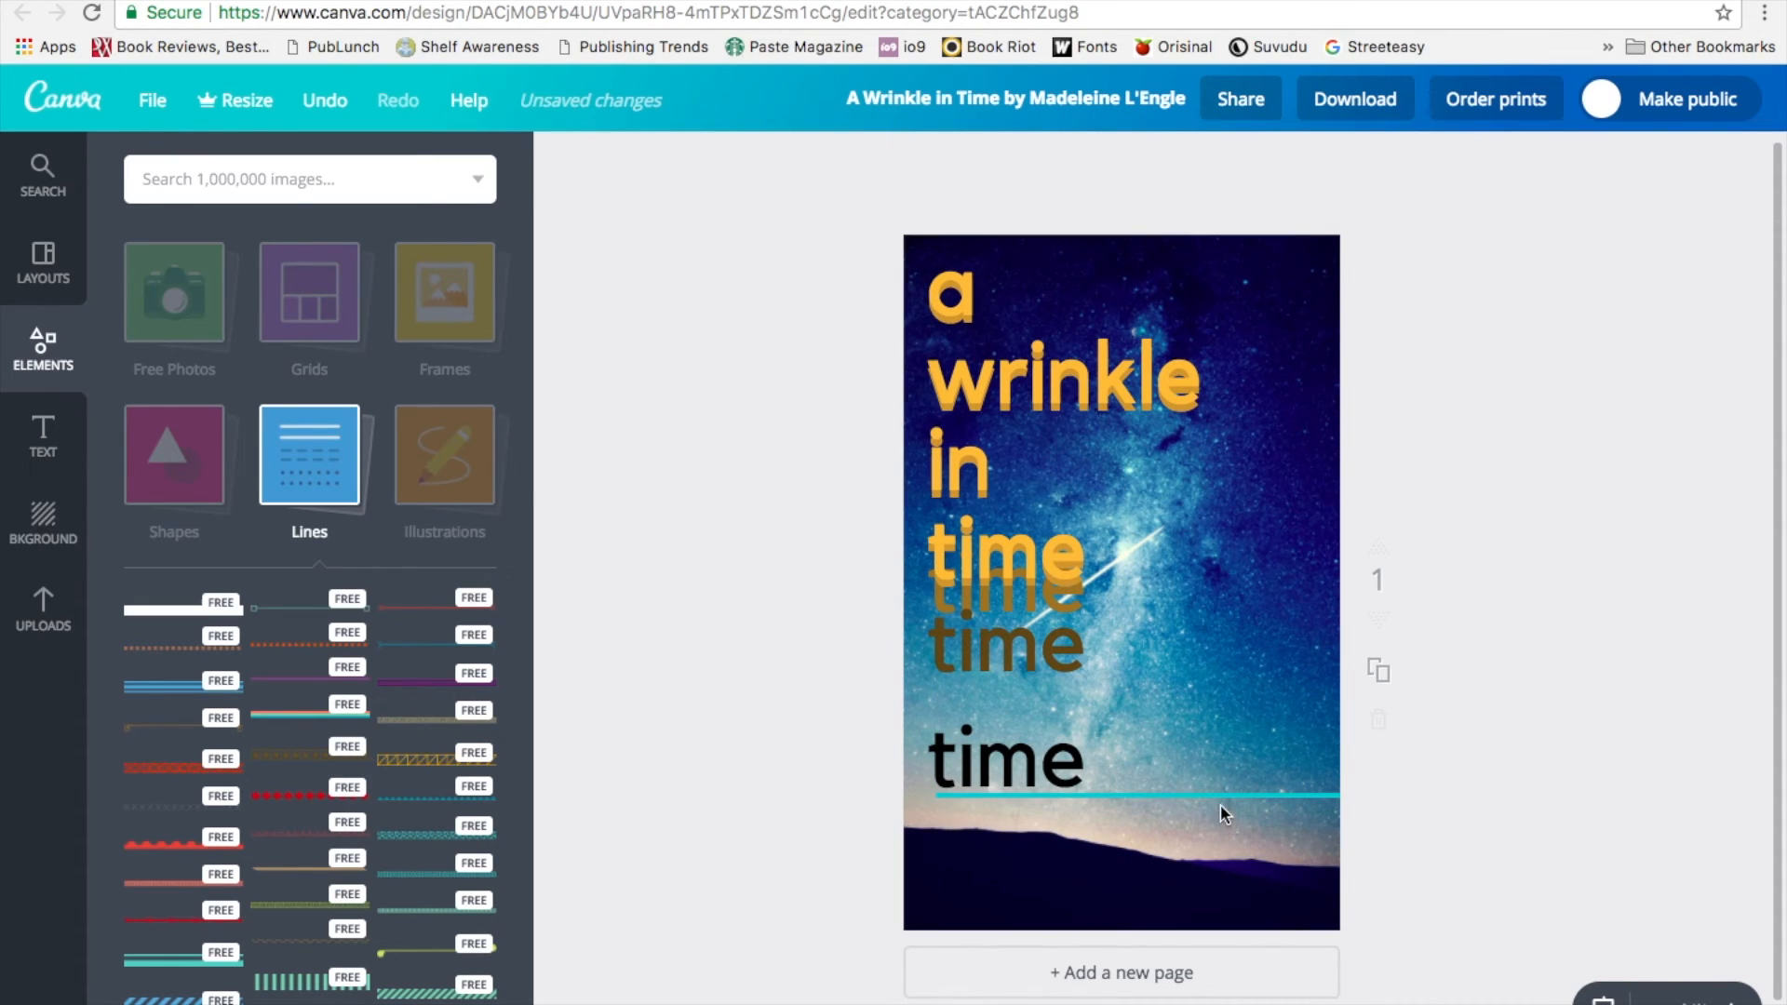
{"action": "left_click_drag", "start_coordinate": [1225, 797], "coordinate": [1225, 800]}
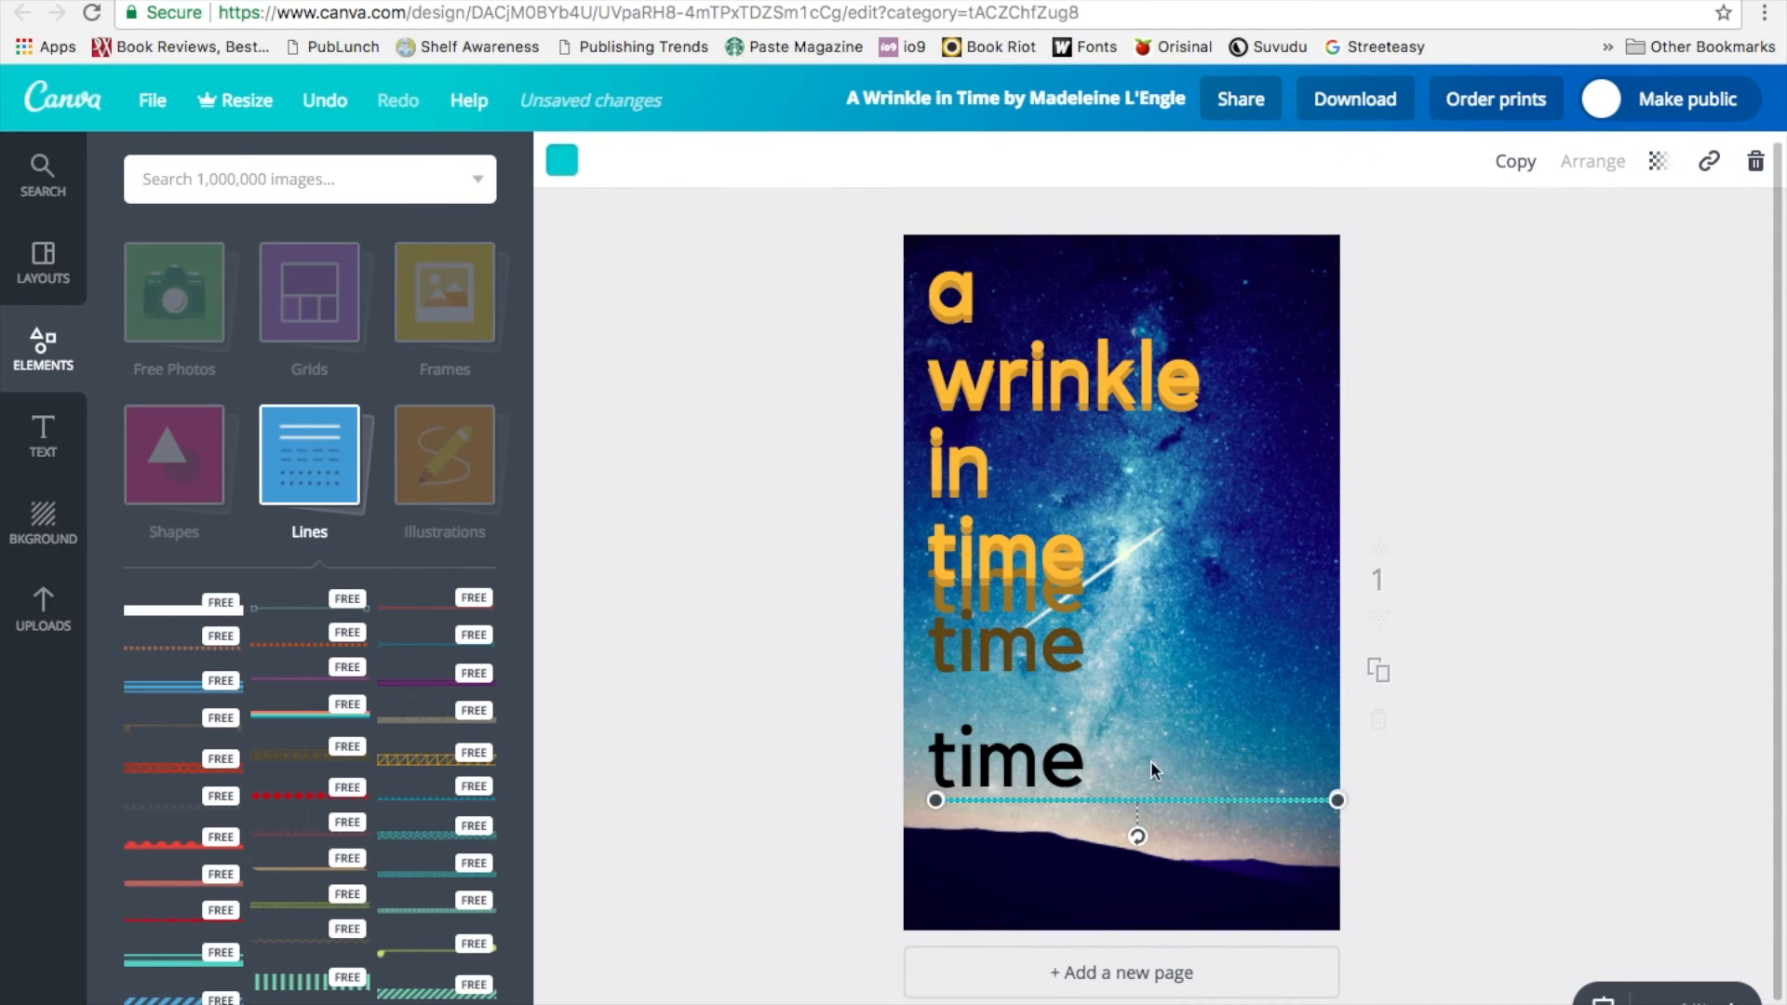
Step: Recolour the thin line white and add a duplicate of it slanting upward to the right across the cover's lower part
{"action": "left_click", "coordinate": [561, 160]}
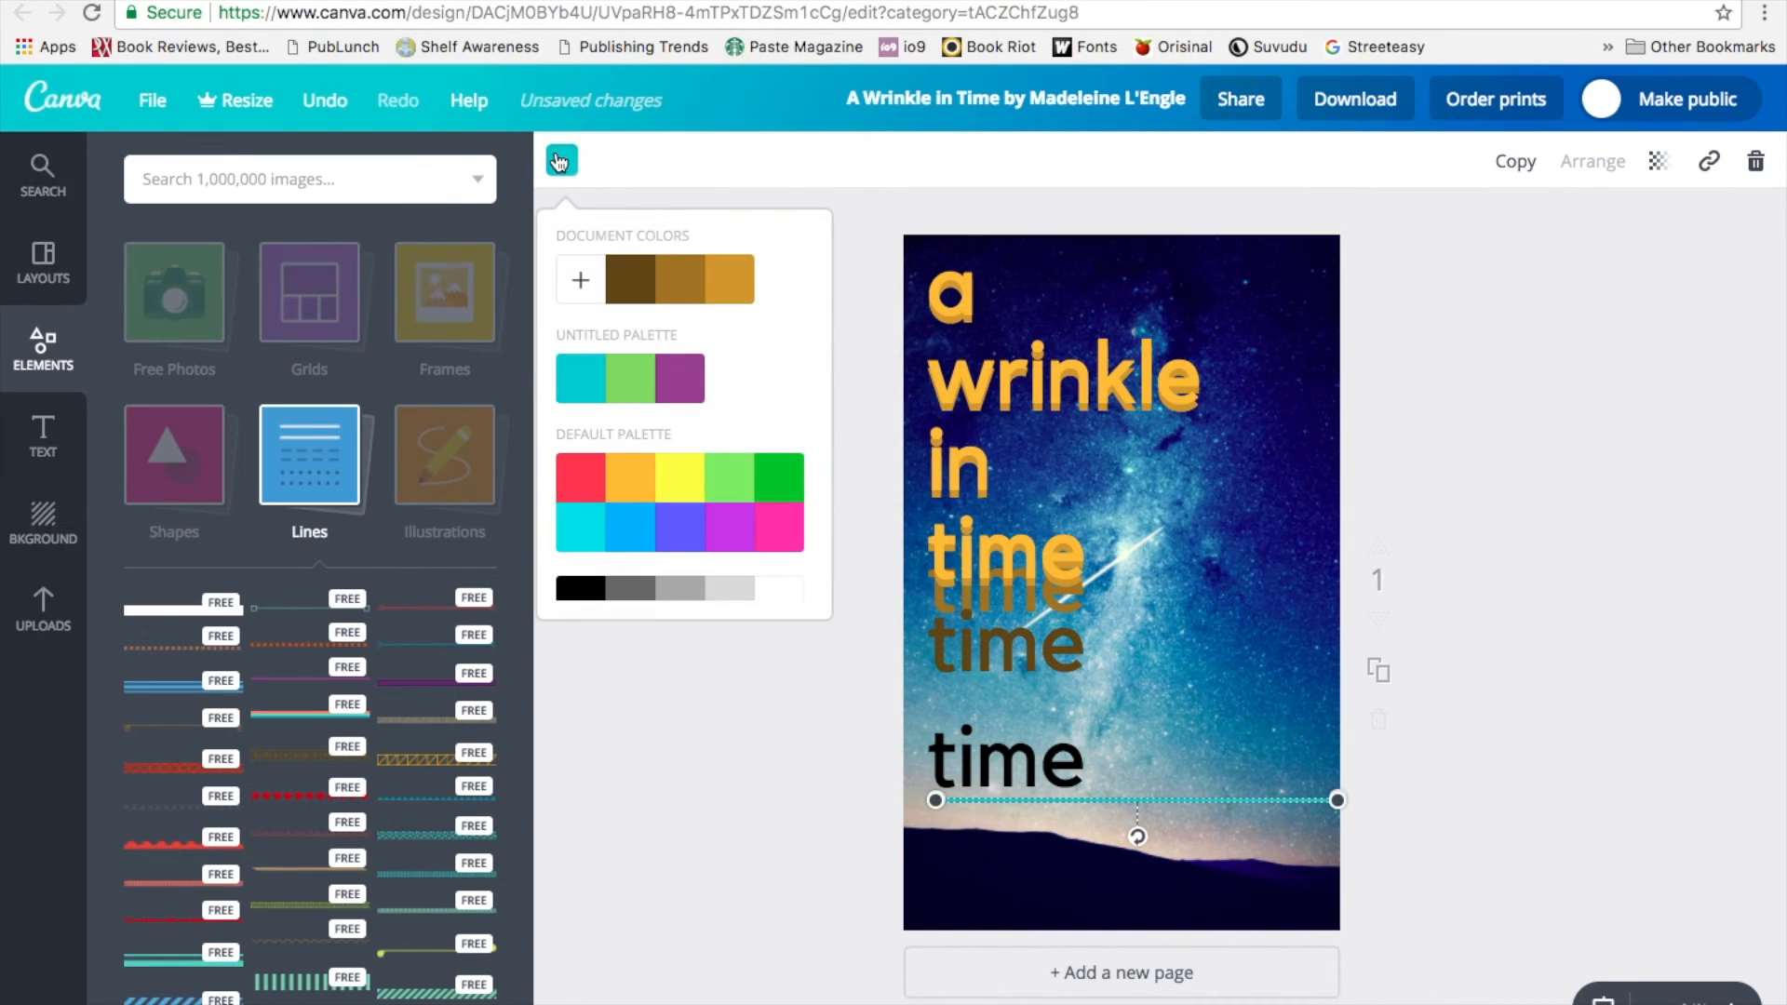
{"action": "left_click", "coordinate": [788, 594]}
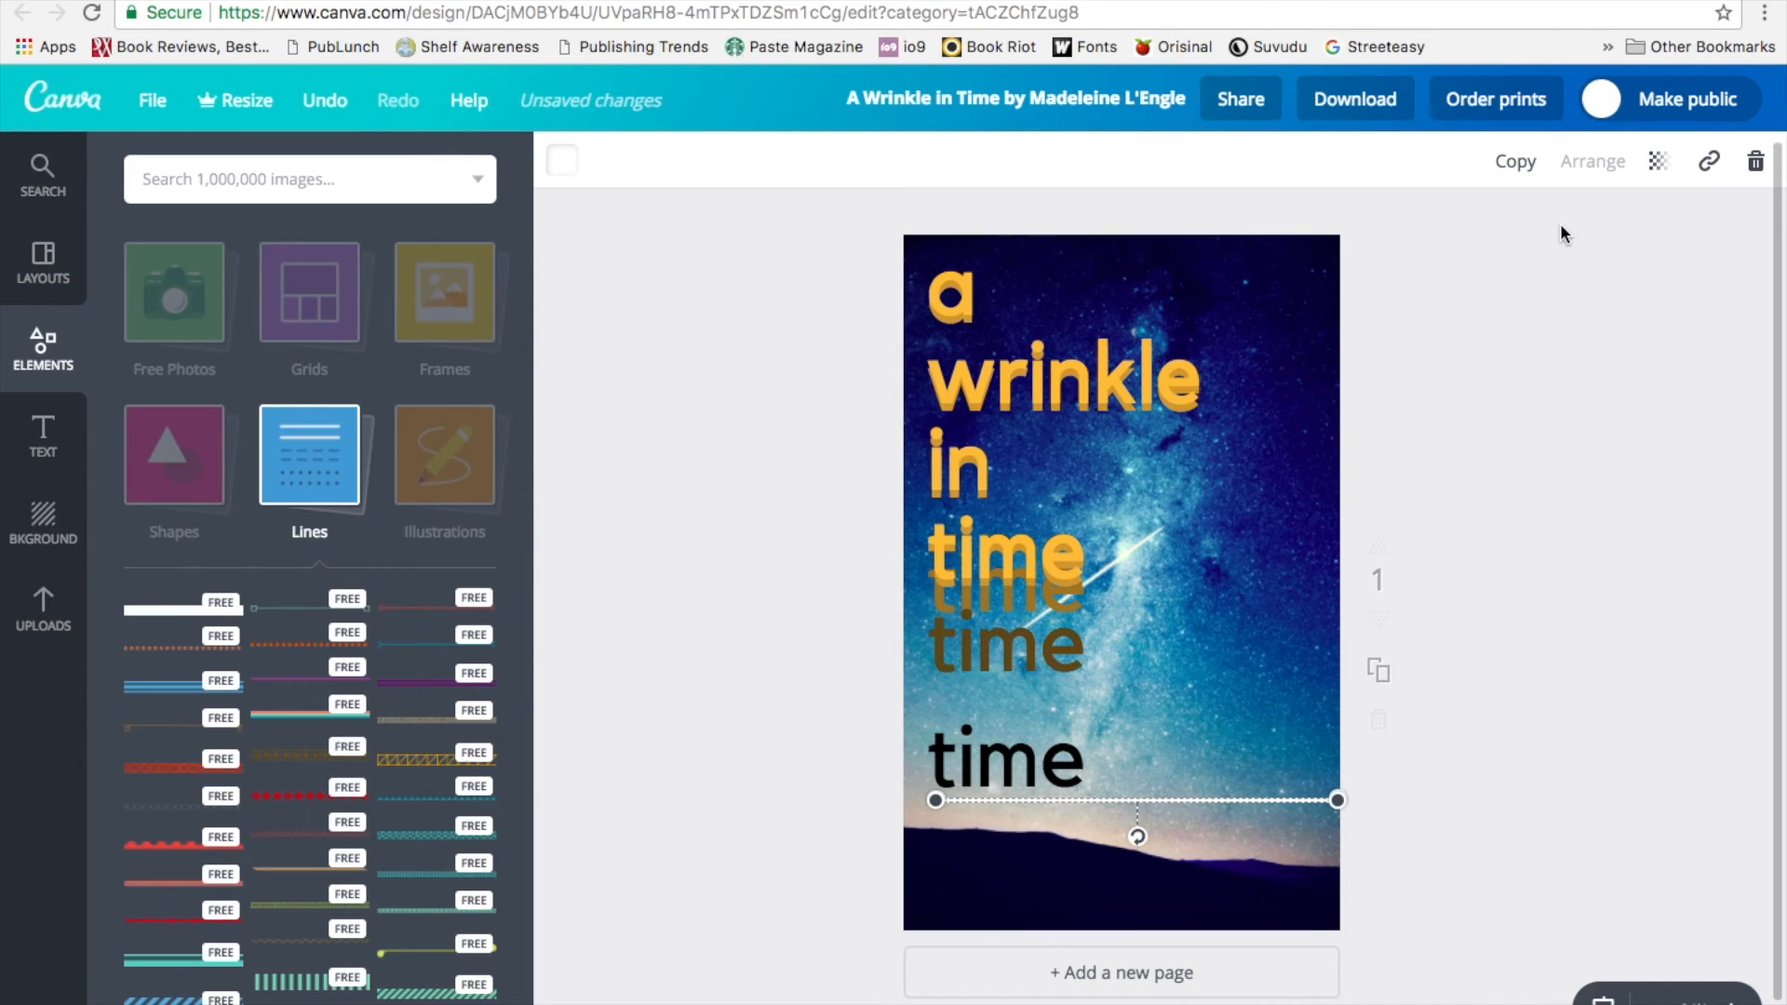
{"action": "left_click", "coordinate": [1524, 167]}
{"action": "left_click_drag", "start_coordinate": [1168, 840], "coordinate": [1121, 856]}
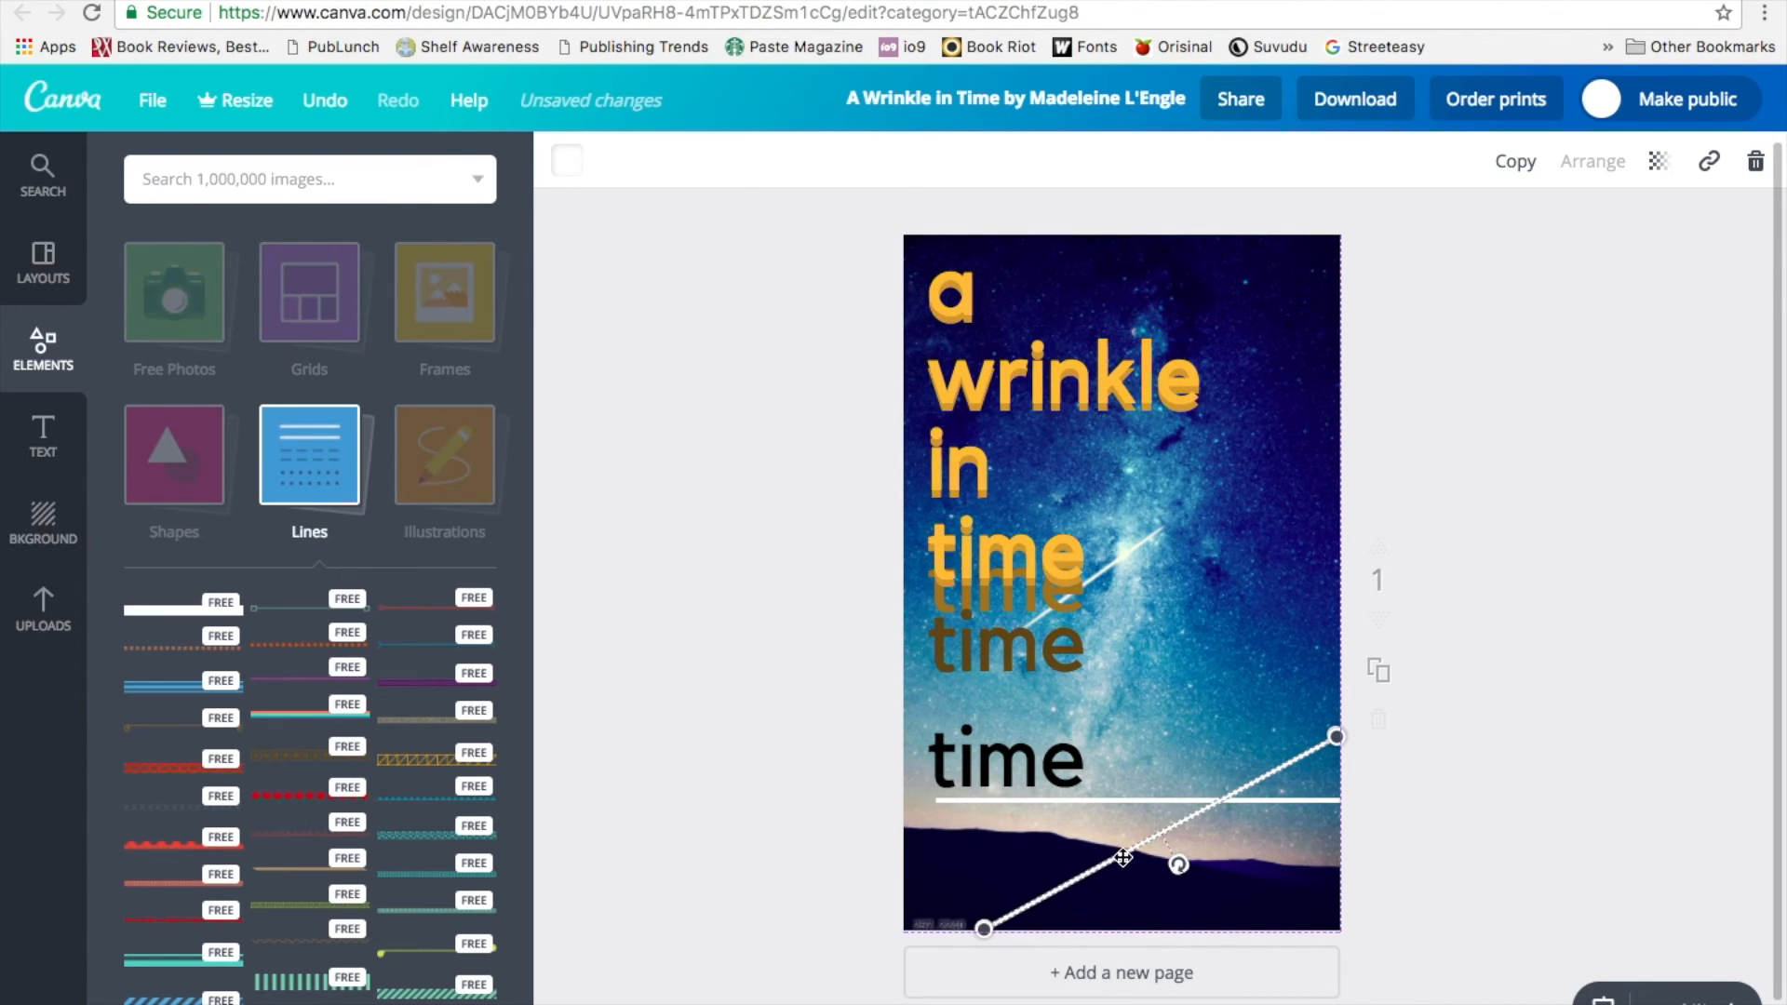
{"action": "left_click", "coordinate": [1489, 819]}
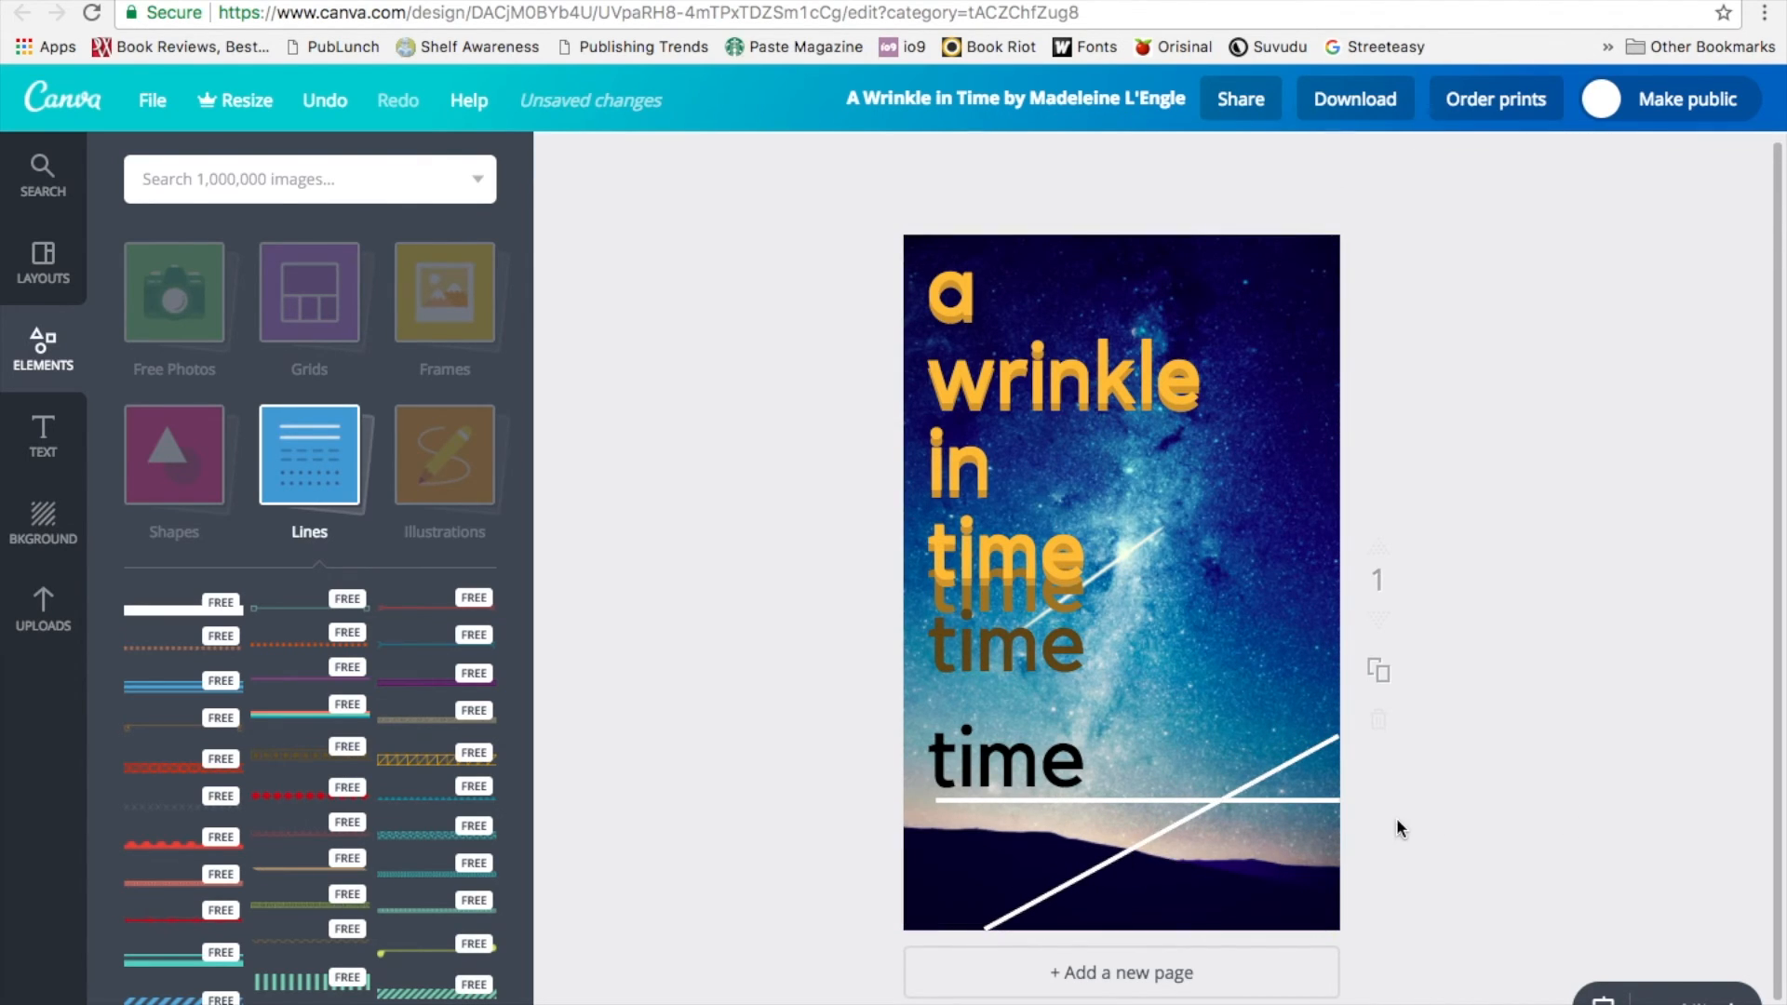
Step: Lengthen the diagonal white line so that both of its ends run past the cover's edges
{"action": "left_click", "coordinate": [1148, 840]}
{"action": "left_click", "coordinate": [1147, 841]}
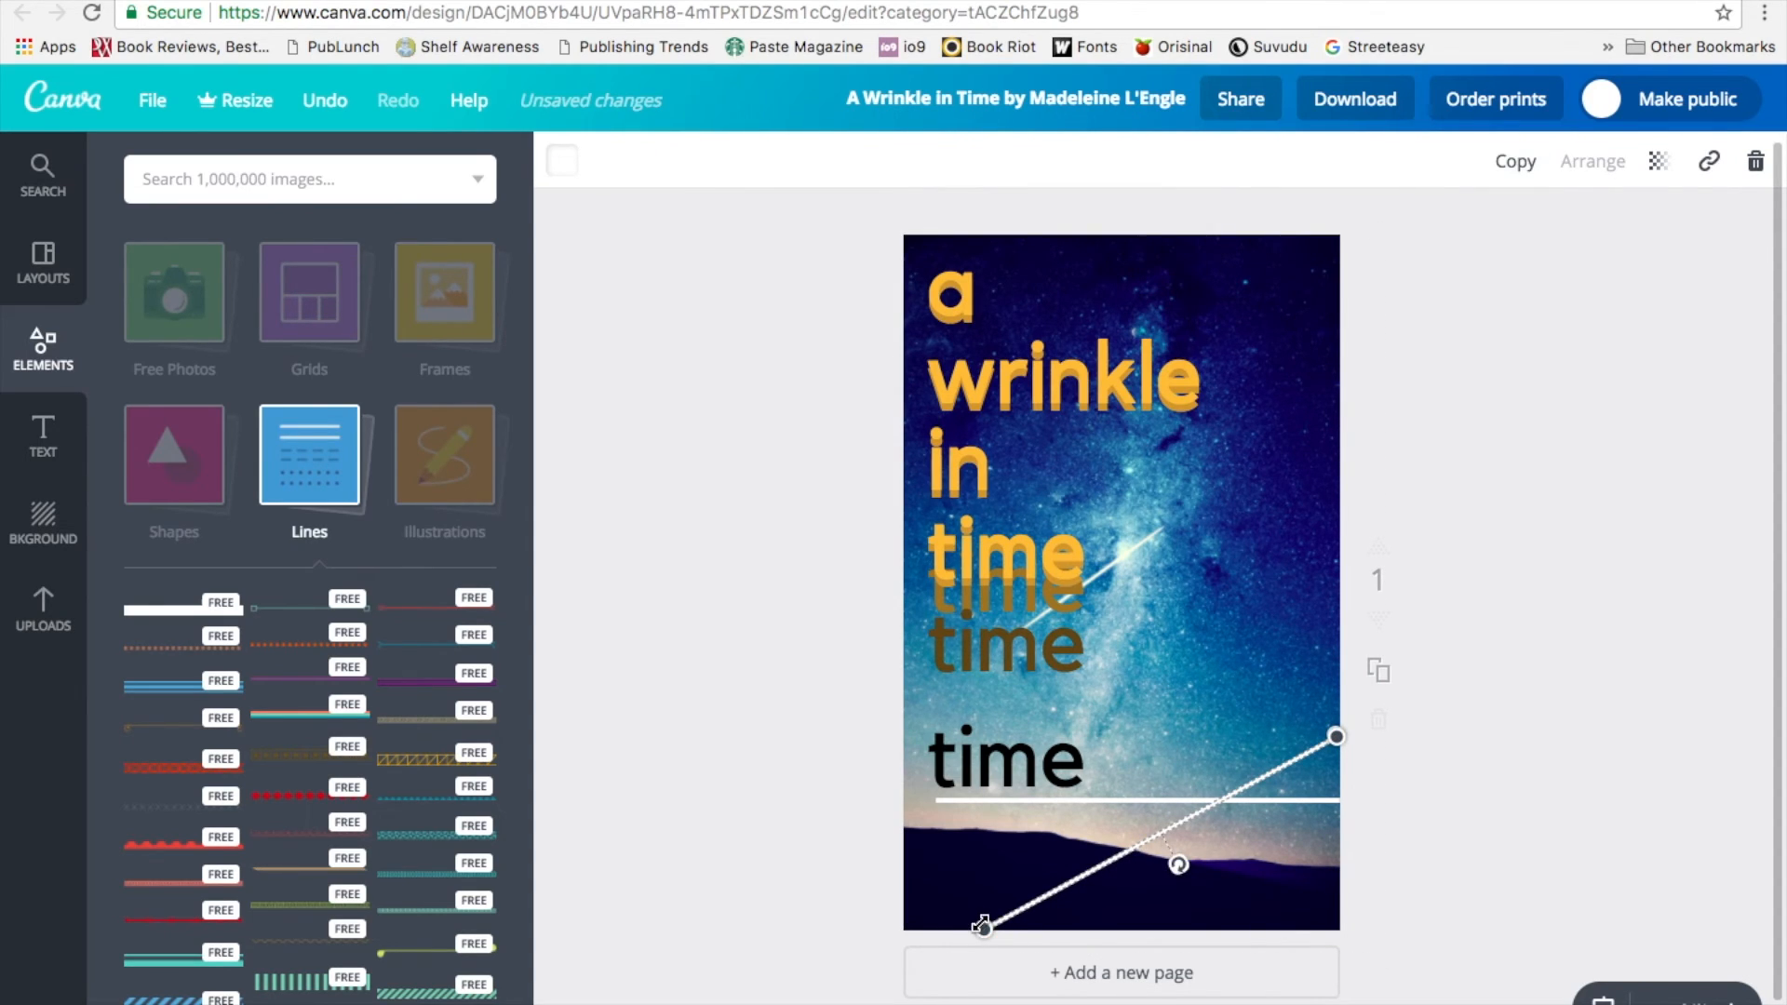
{"action": "left_click_drag", "start_coordinate": [981, 926], "coordinate": [835, 1004]}
{"action": "left_click_drag", "start_coordinate": [1302, 757], "coordinate": [1342, 715]}
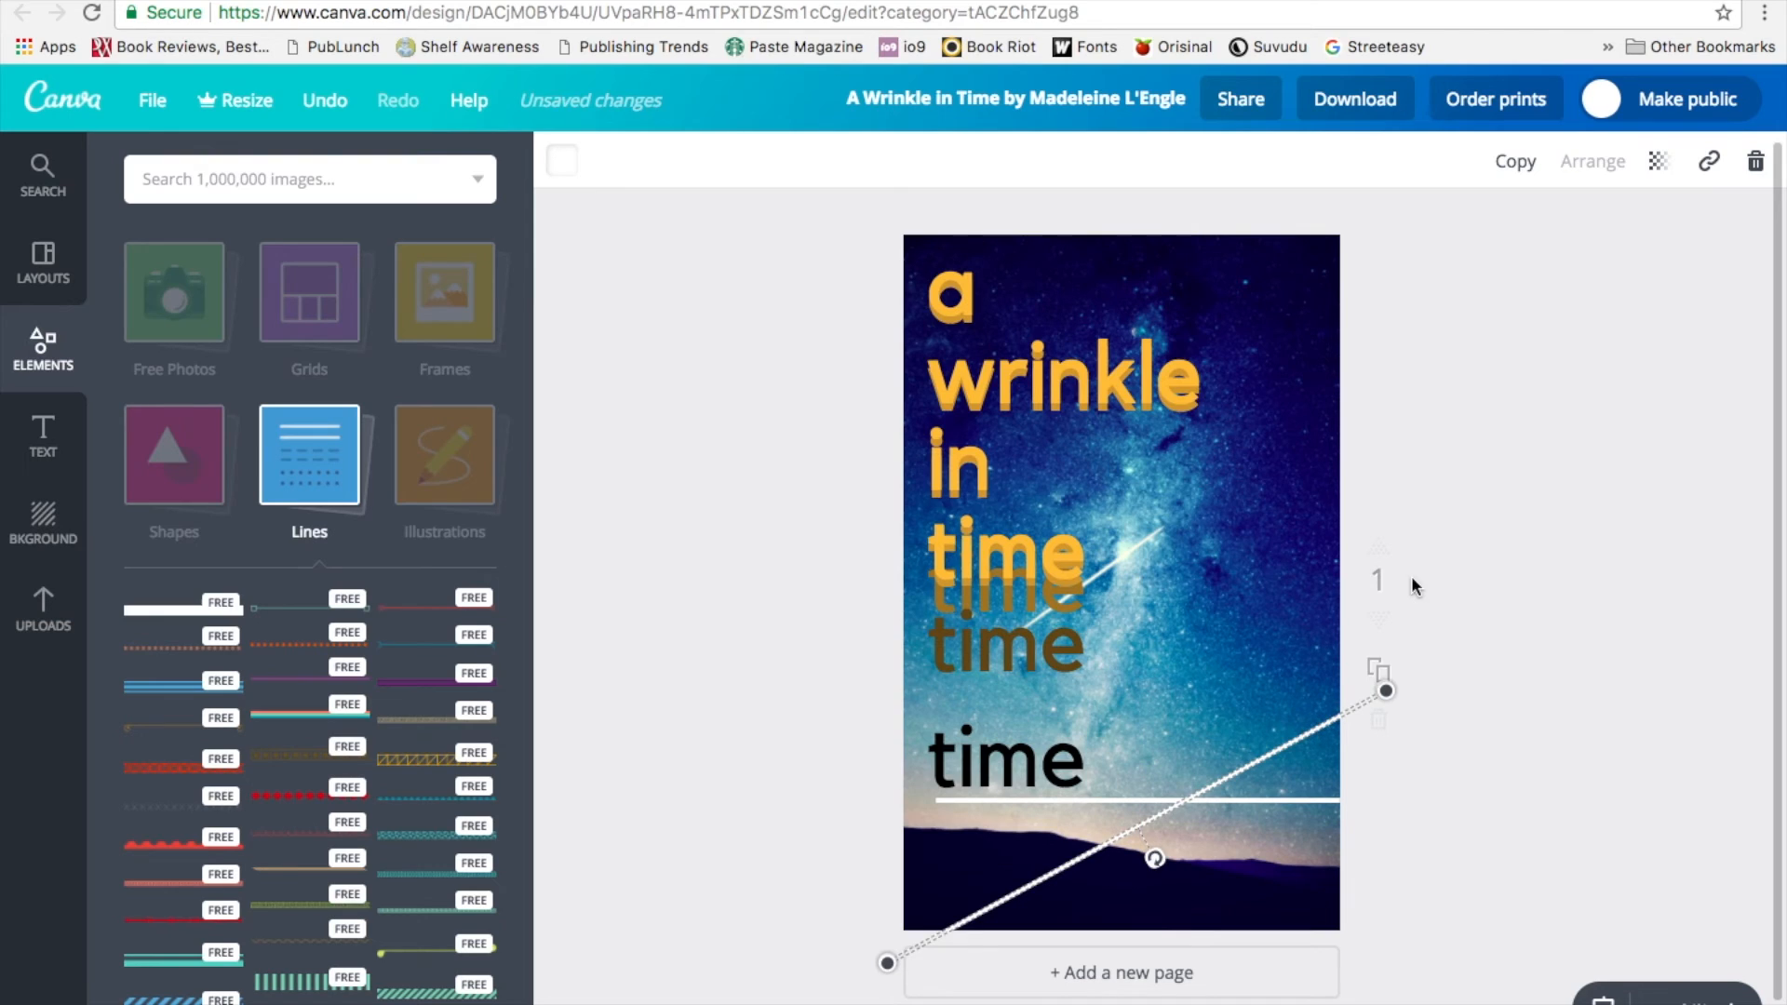
Step: Duplicate the diagonal line, rotate the copy to slope down to the right, and cross it over the original in the cover's lower-left area
{"action": "left_click", "coordinate": [1517, 168]}
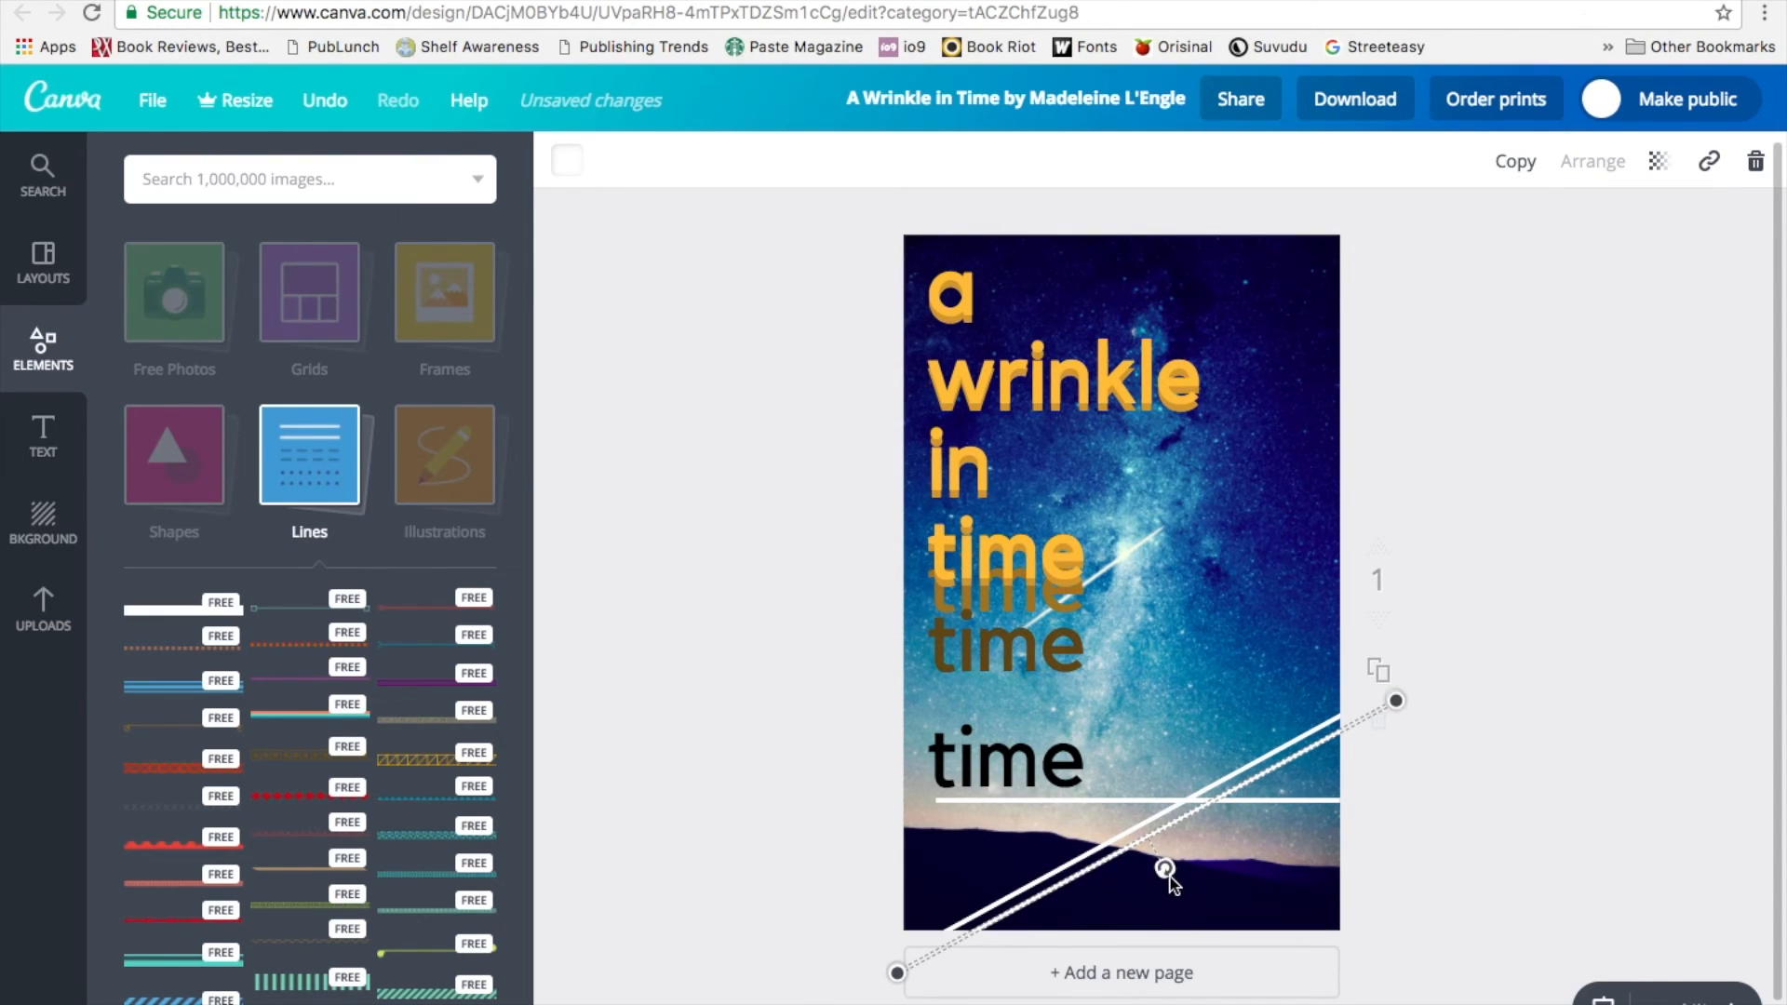
{"action": "left_click", "coordinate": [1149, 843], "text": "shift"}
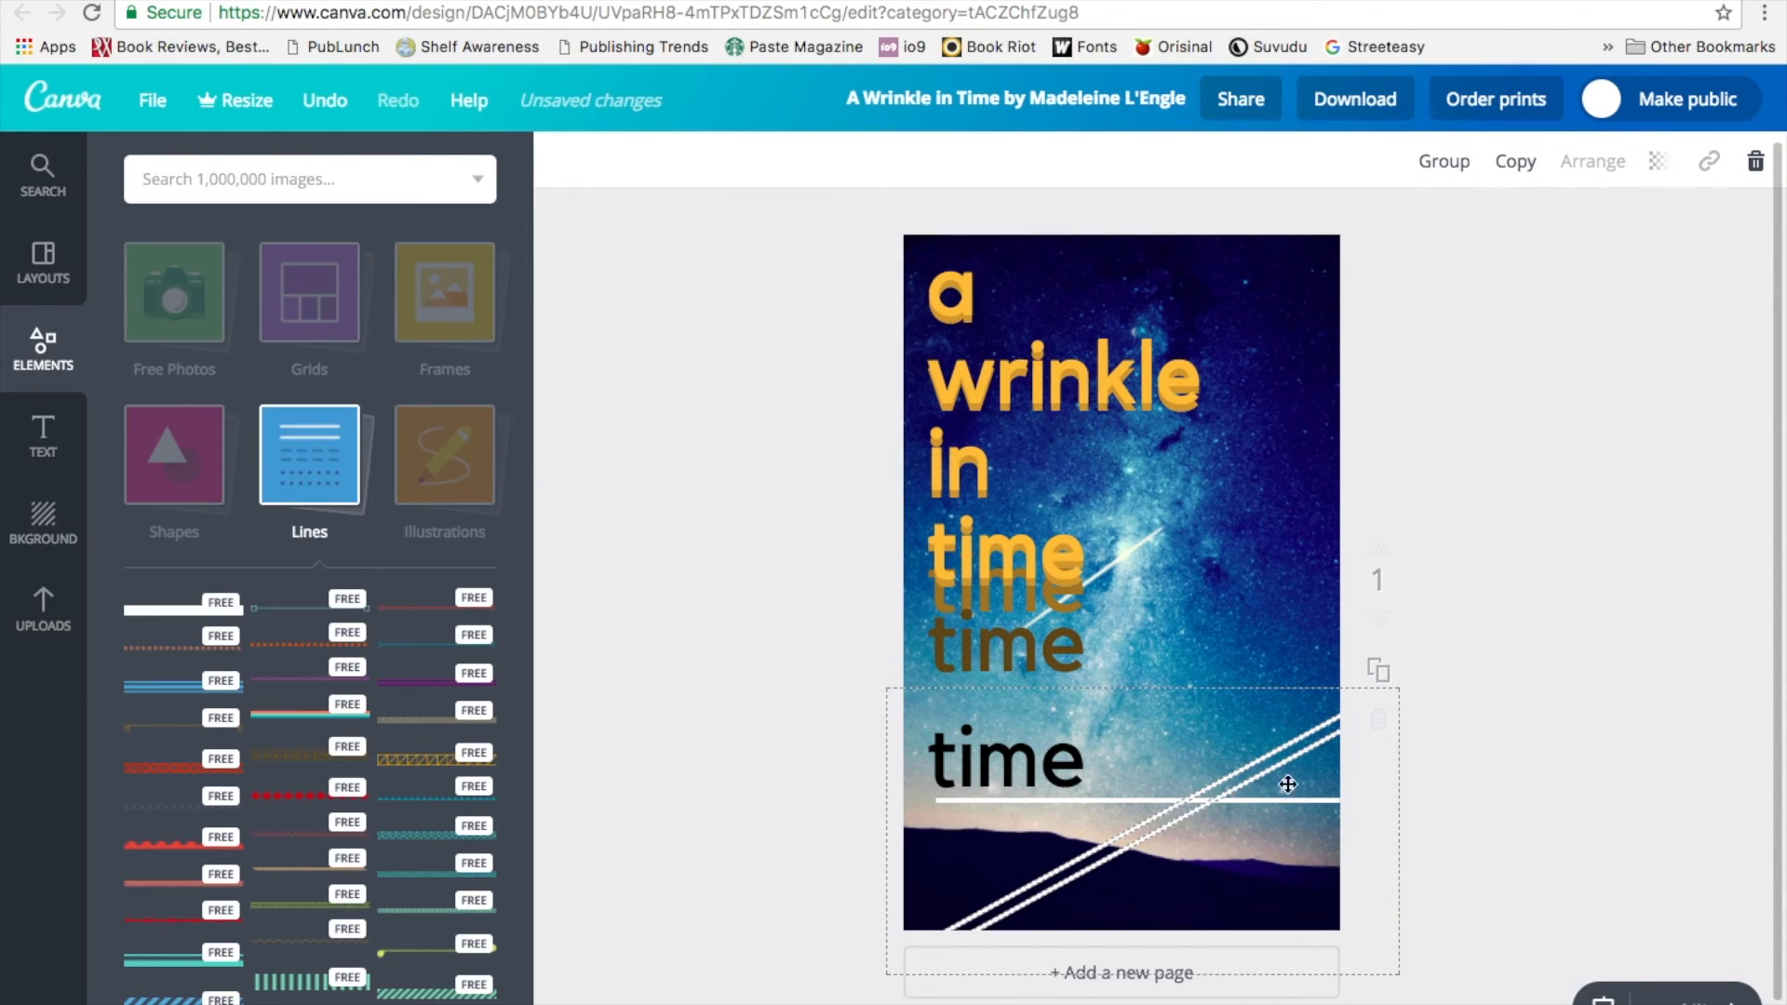
{"action": "left_click", "coordinate": [1171, 823]}
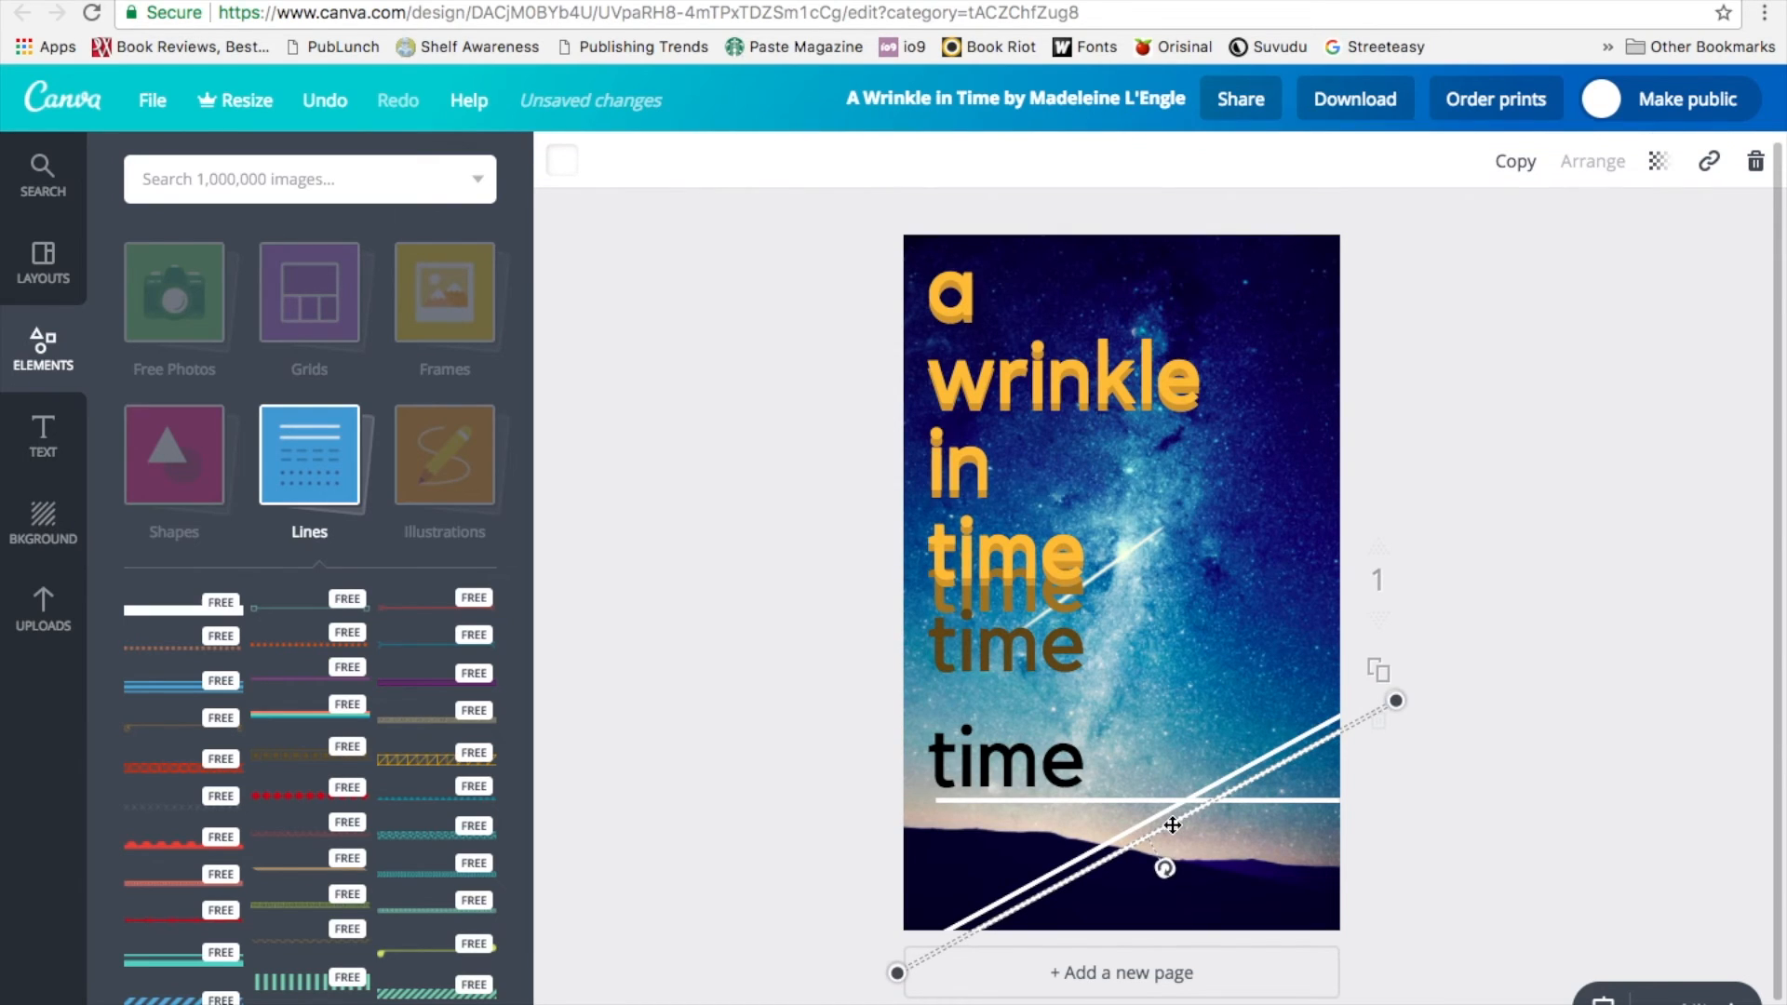
{"action": "left_click_drag", "start_coordinate": [1165, 870], "coordinate": [994, 853]}
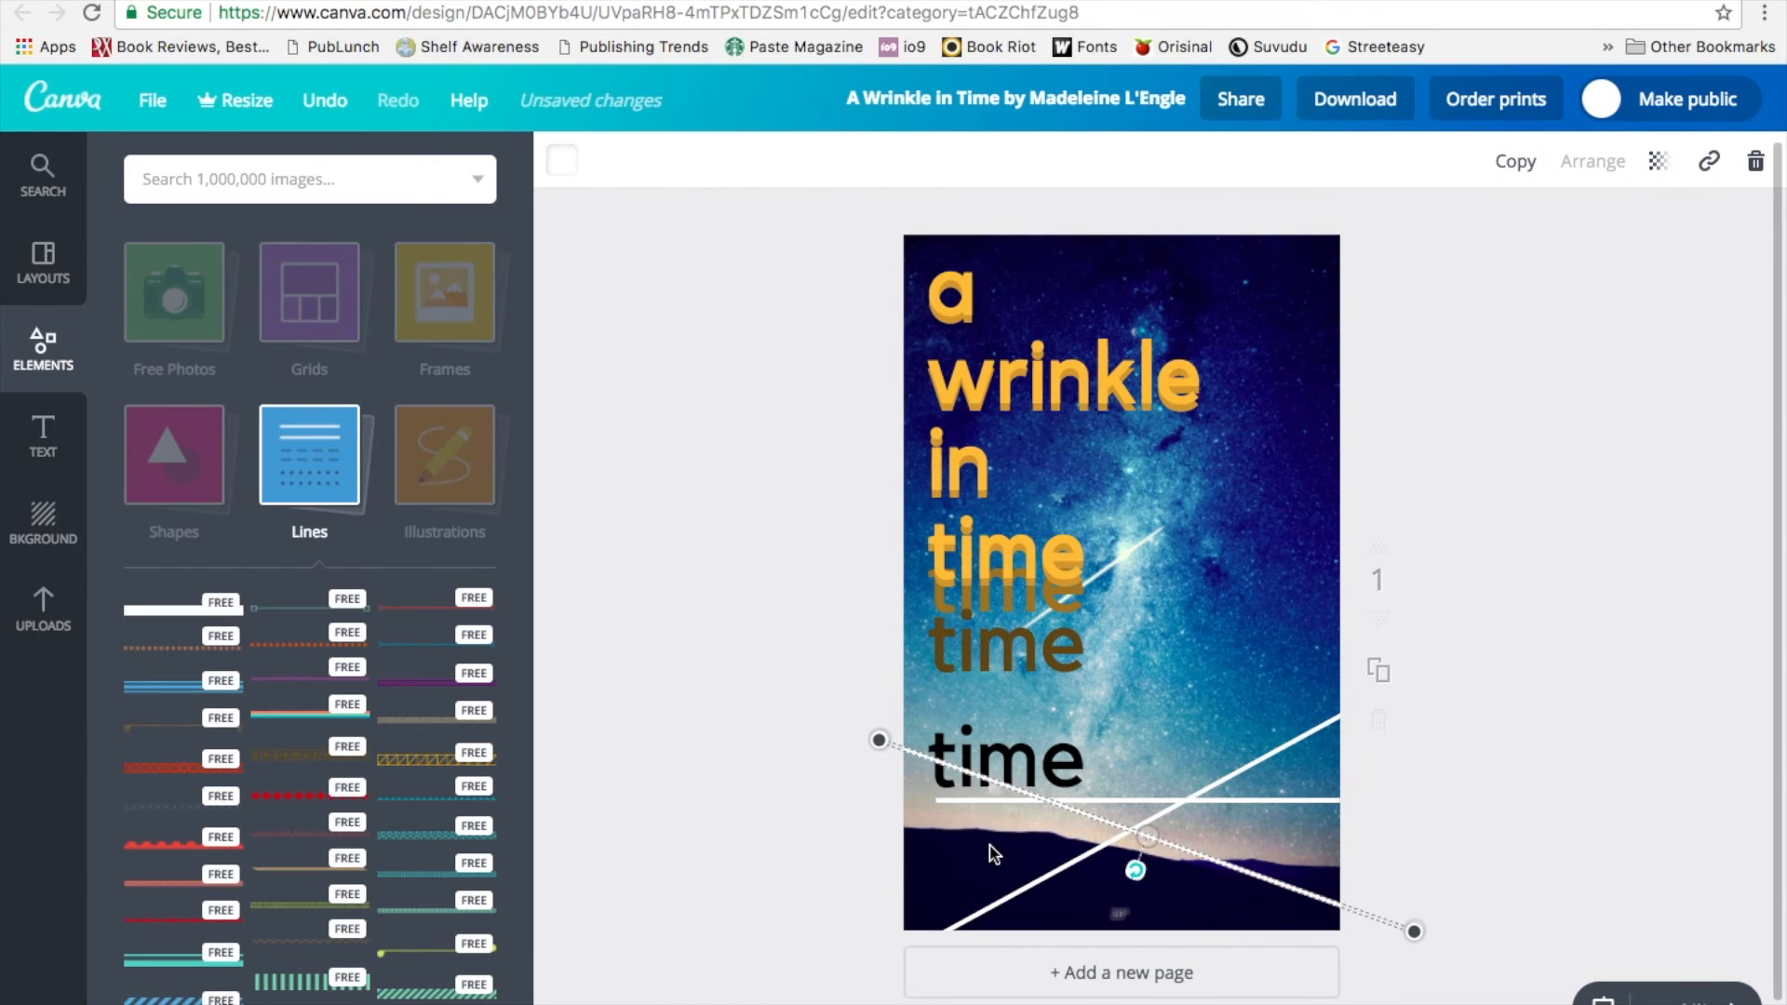
{"action": "left_click_drag", "start_coordinate": [1164, 843], "coordinate": [1100, 883]}
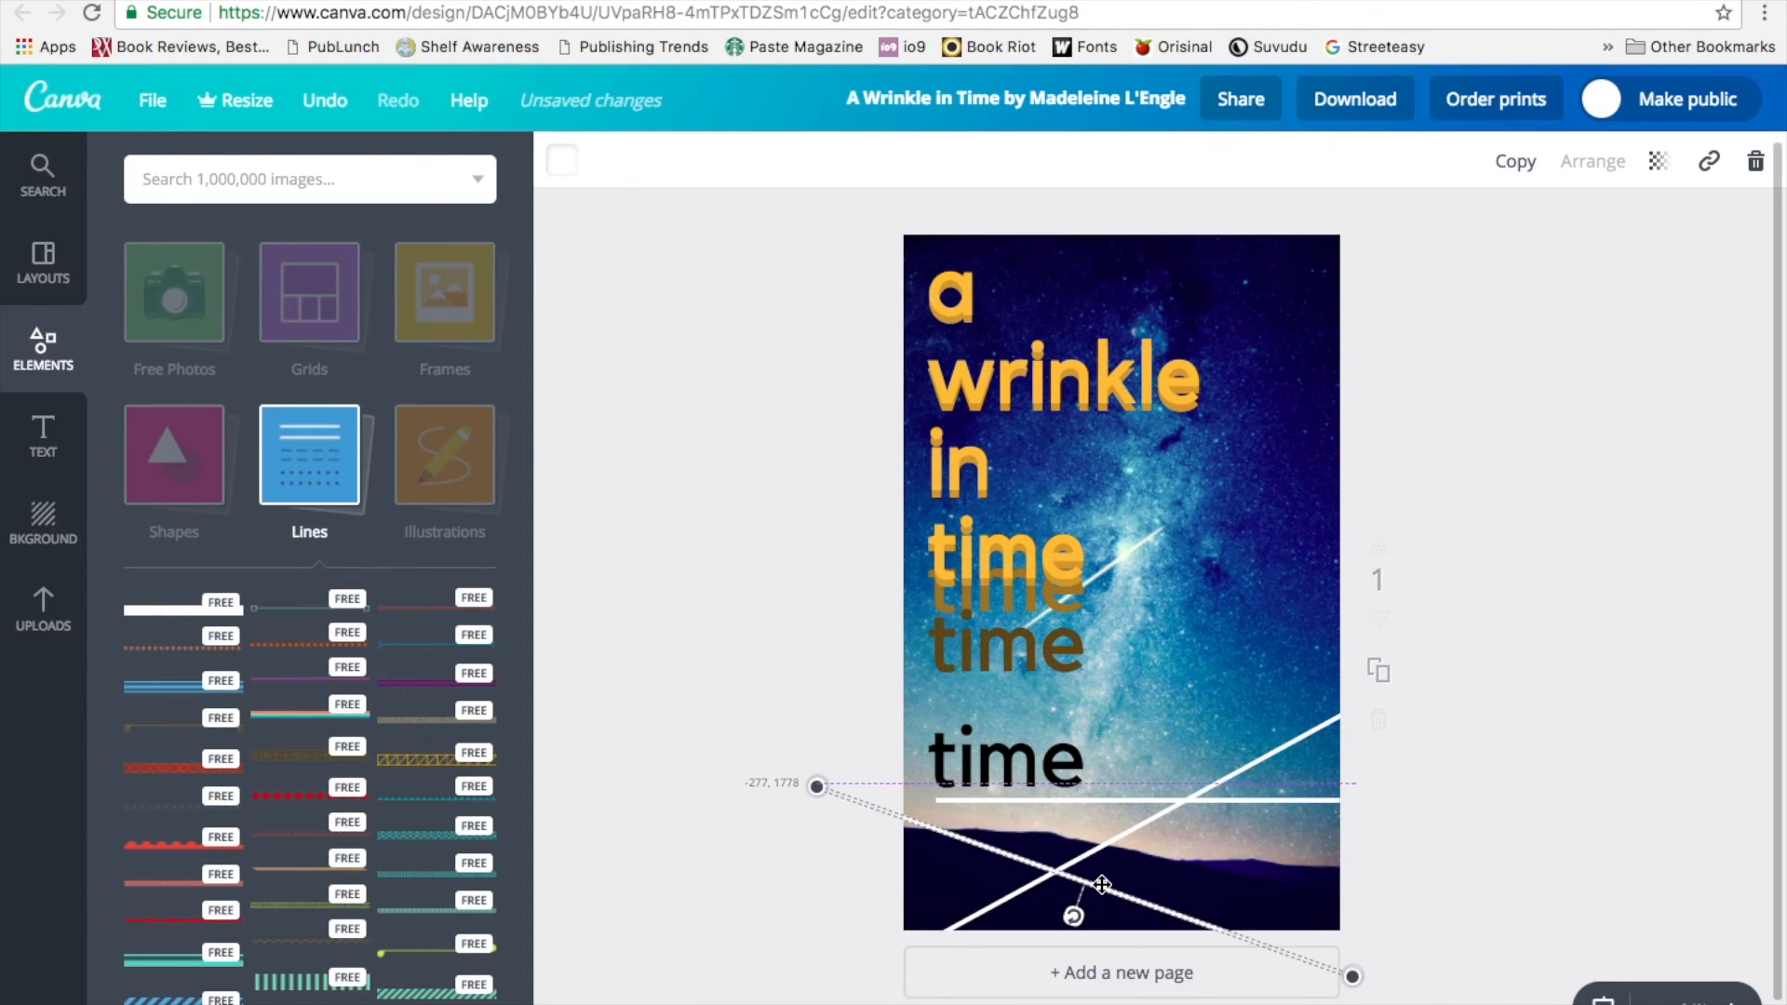
{"action": "left_click_drag", "start_coordinate": [1101, 875], "coordinate": [1102, 876]}
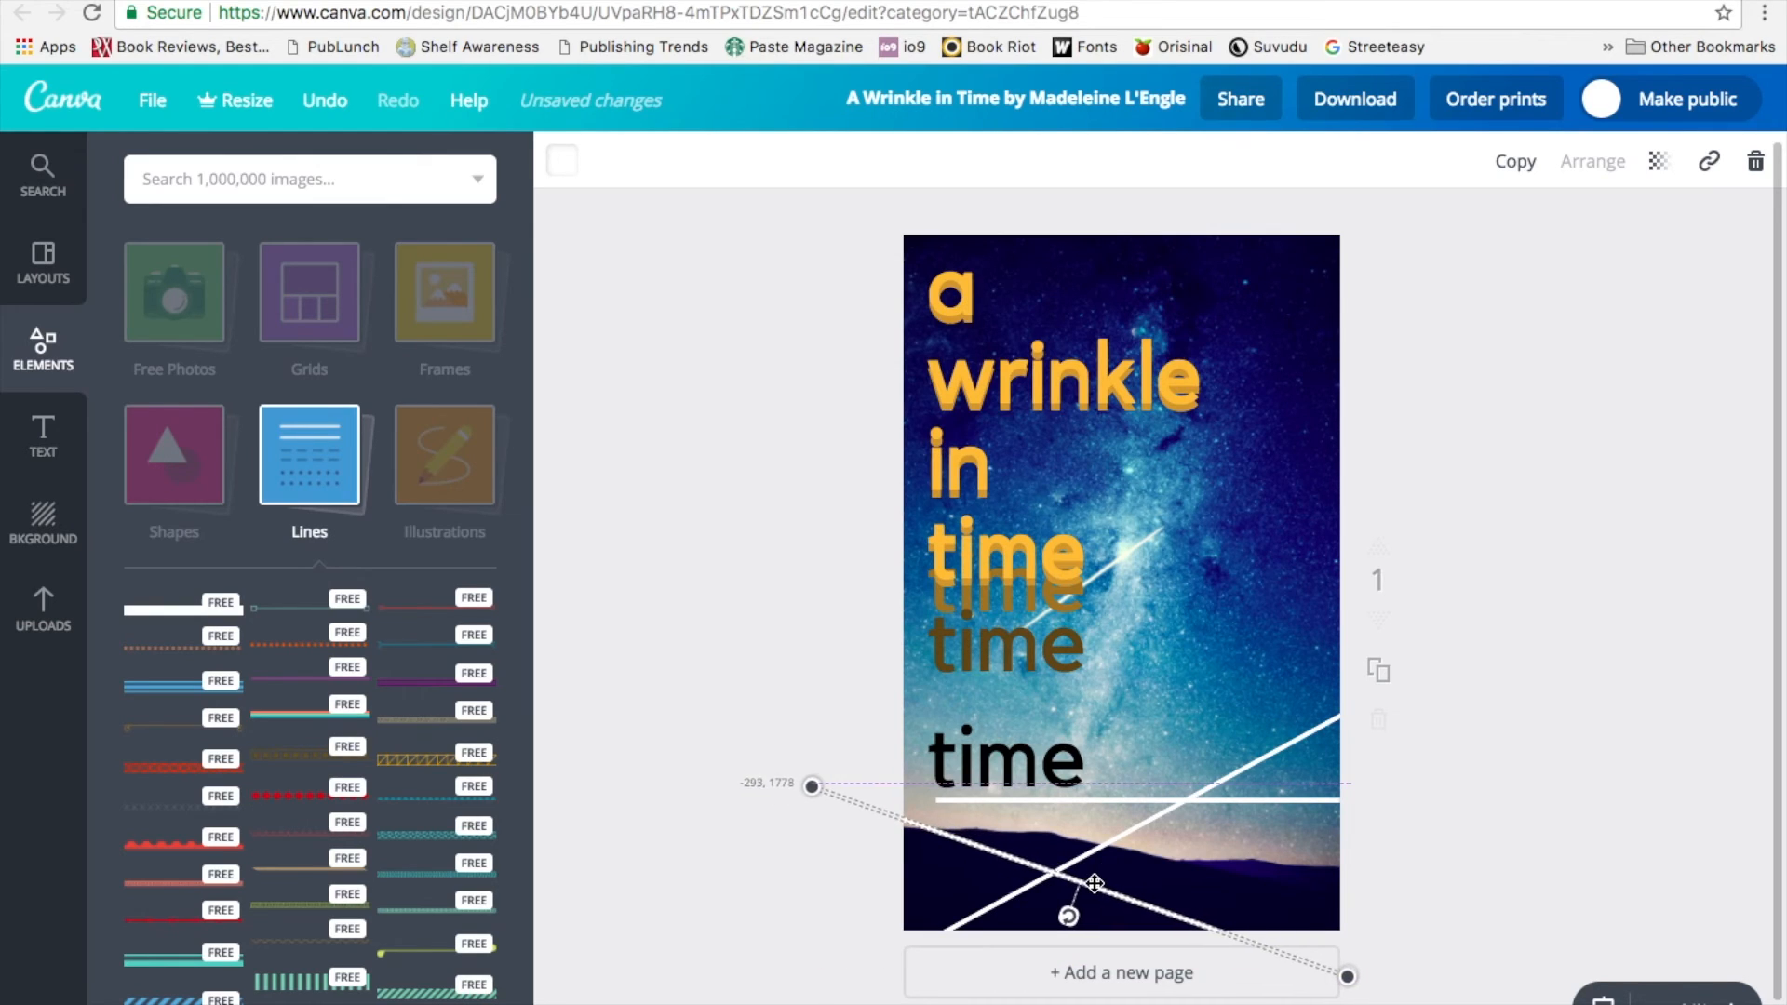
{"action": "left_click", "coordinate": [1544, 843]}
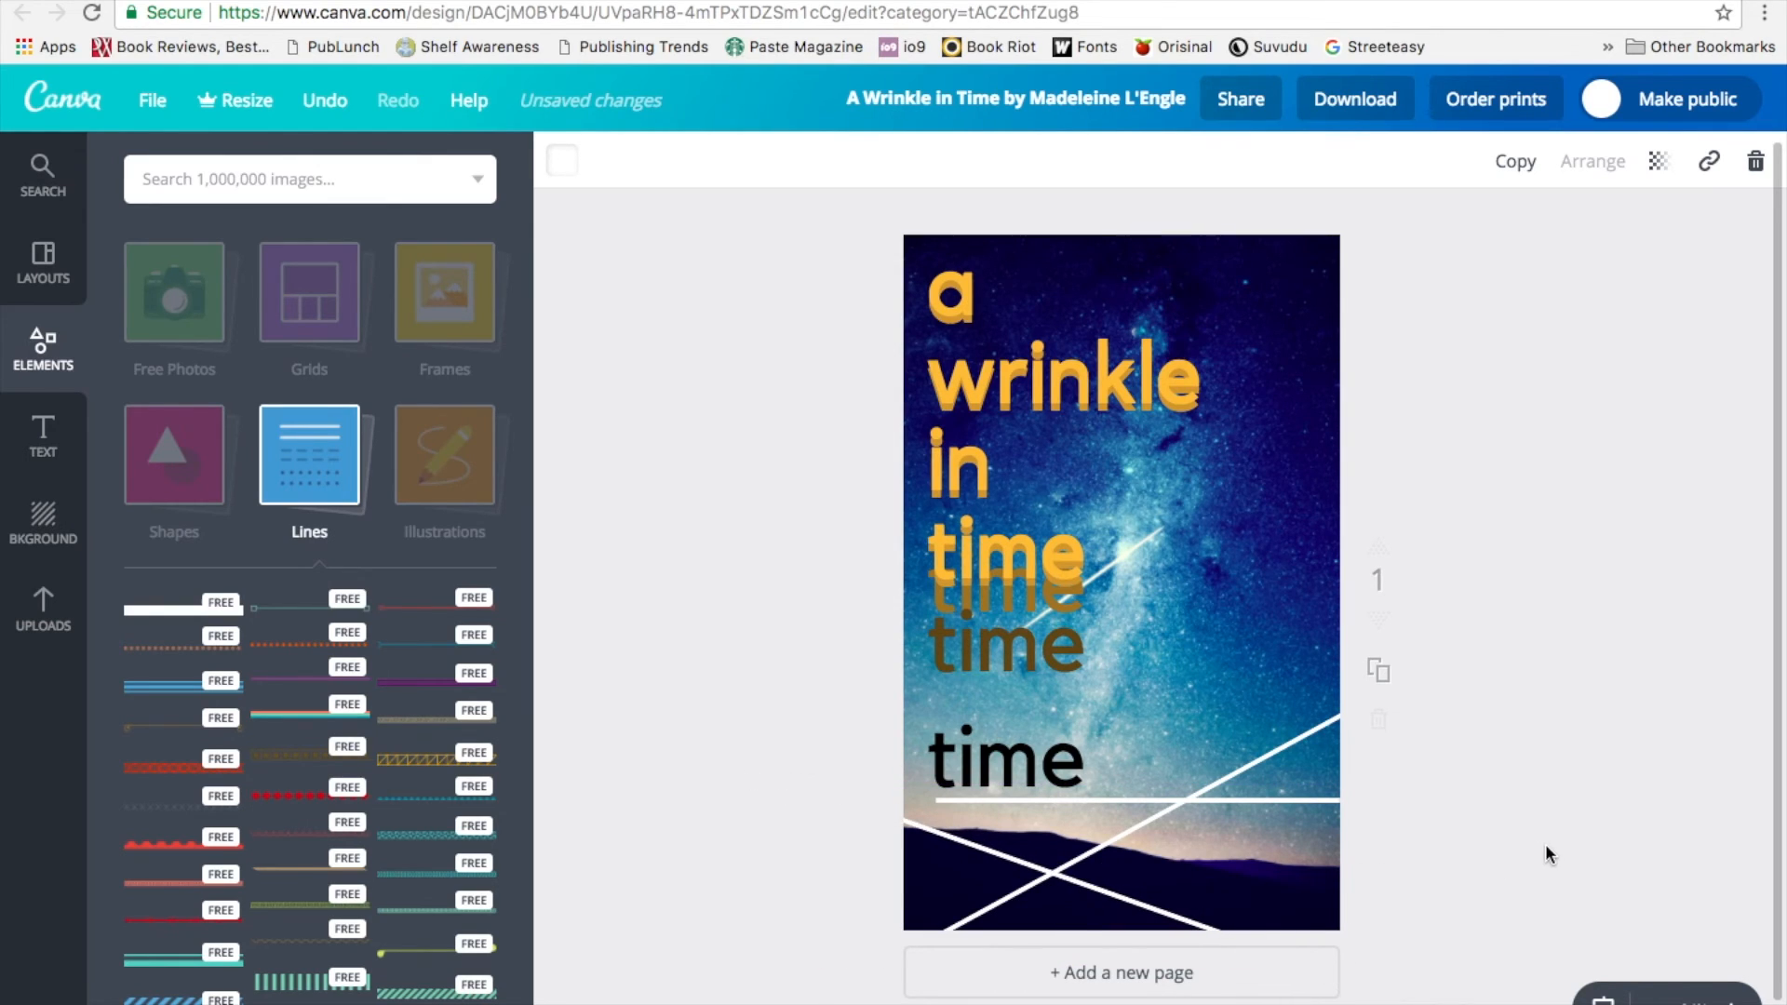
{"action": "left_click", "coordinate": [1130, 902]}
{"action": "left_click", "coordinate": [1638, 612]}
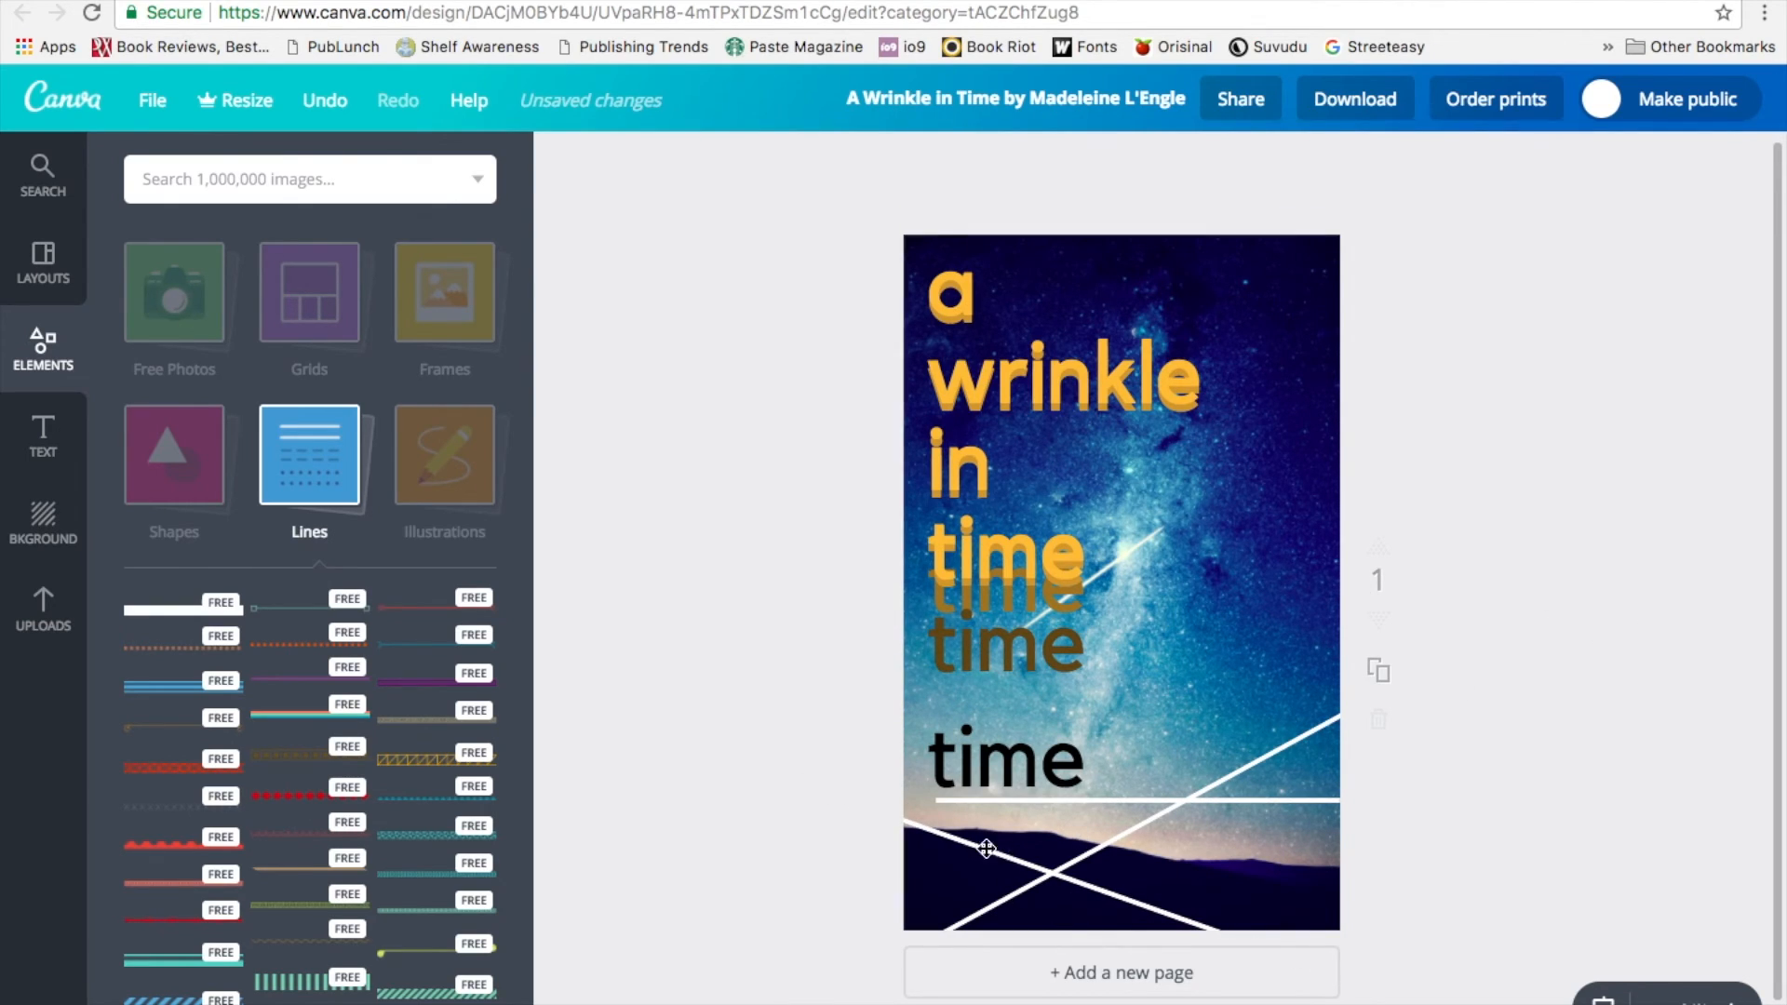
Step: Add a heading reading "Madeleine" near the bottom of the cover, over the dark hills
{"action": "left_click", "coordinate": [47, 437]}
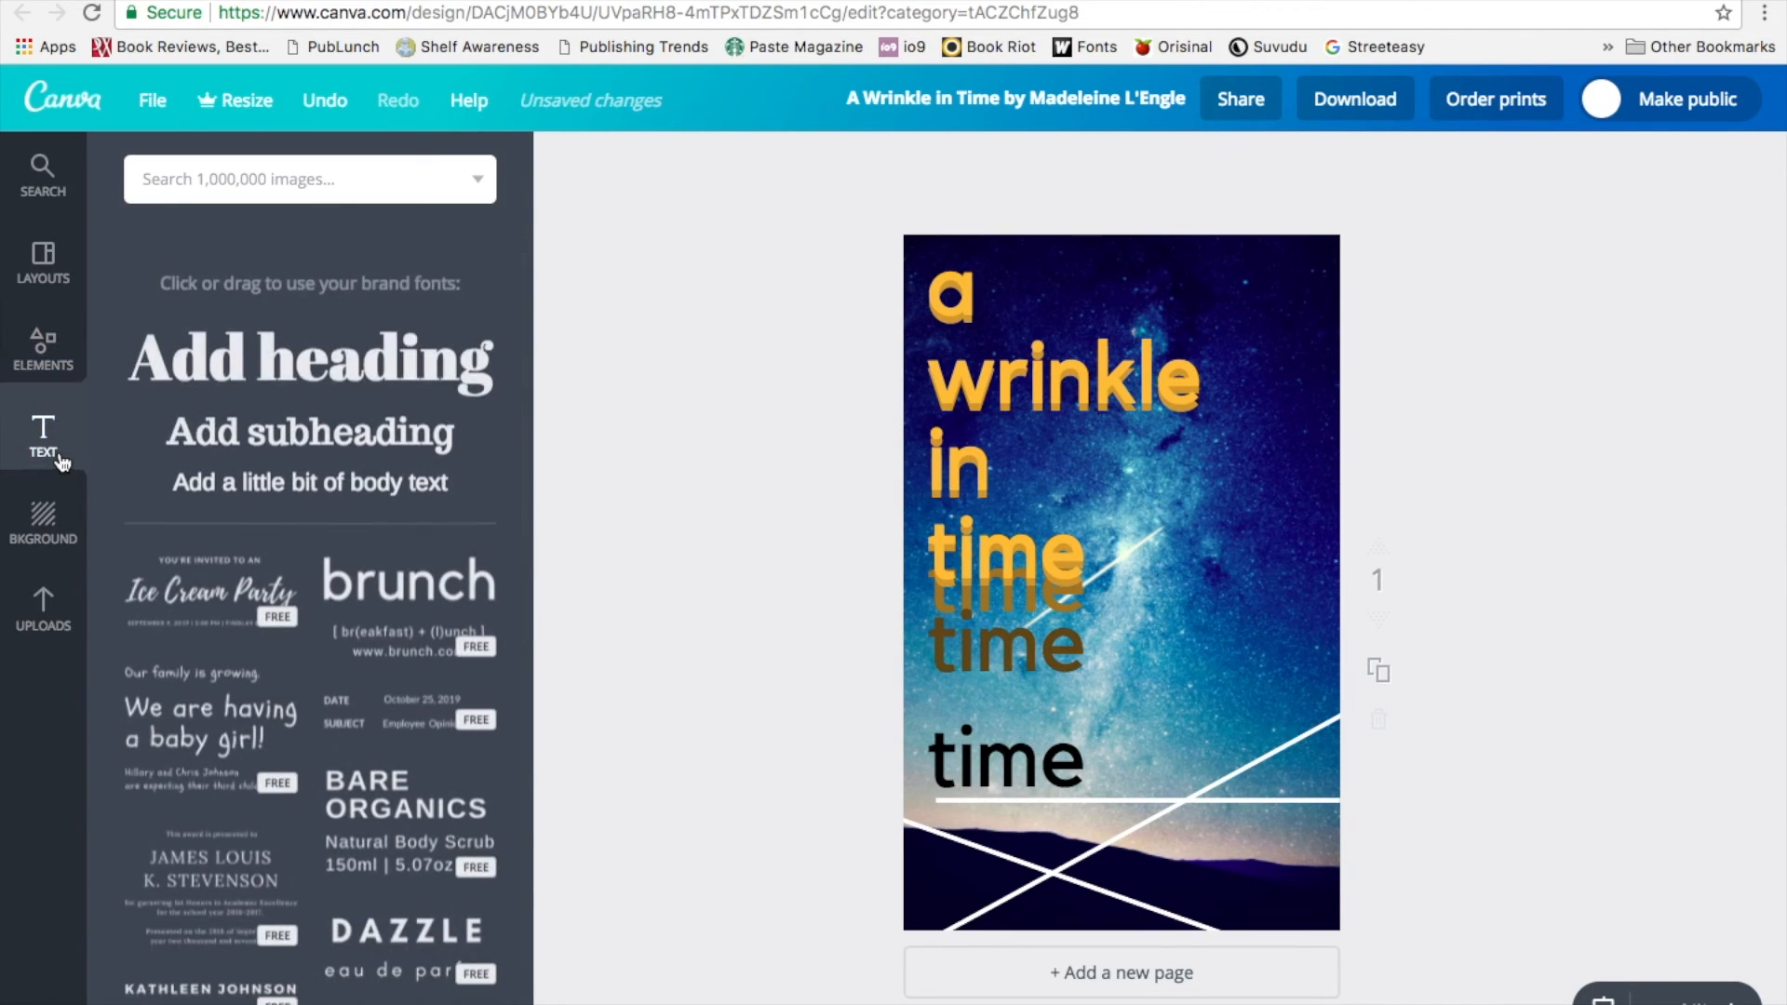
{"action": "left_click_drag", "start_coordinate": [317, 321], "coordinate": [1258, 909]}
{"action": "triple_click", "coordinate": [1212, 894]}
{"action": "type", "text": "Madeleine"}
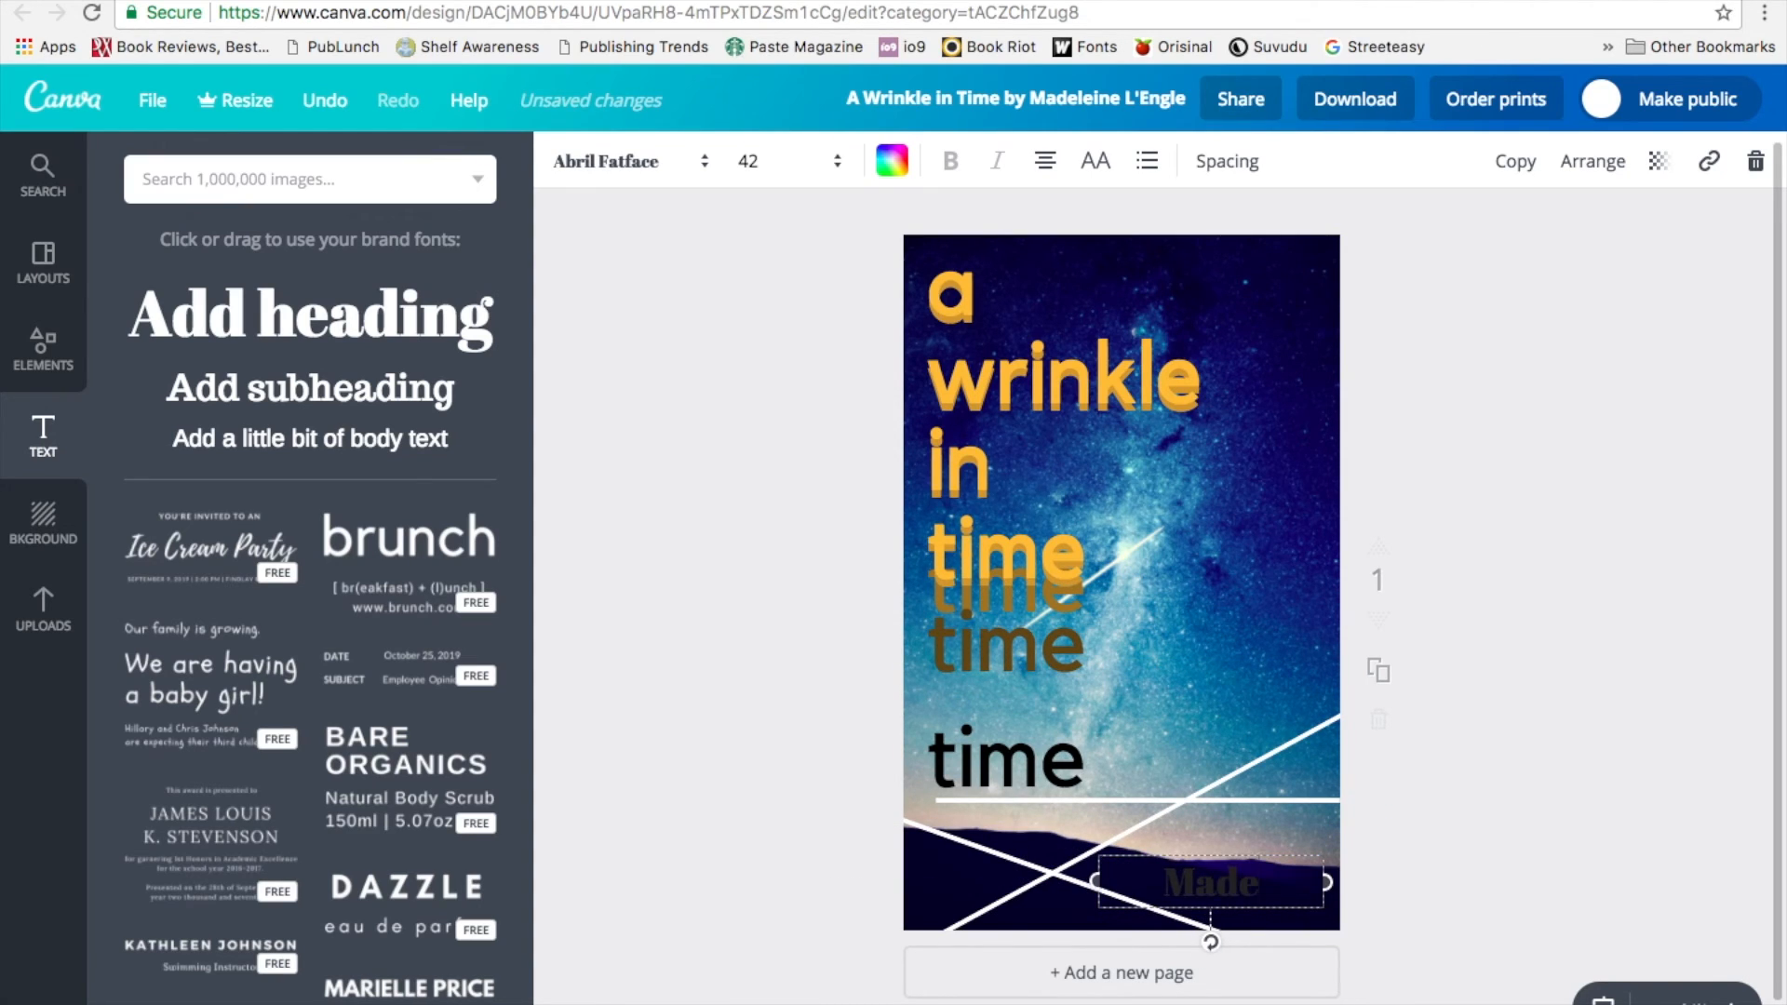
{"action": "left_click_drag", "start_coordinate": [1289, 911], "coordinate": [1242, 911]}
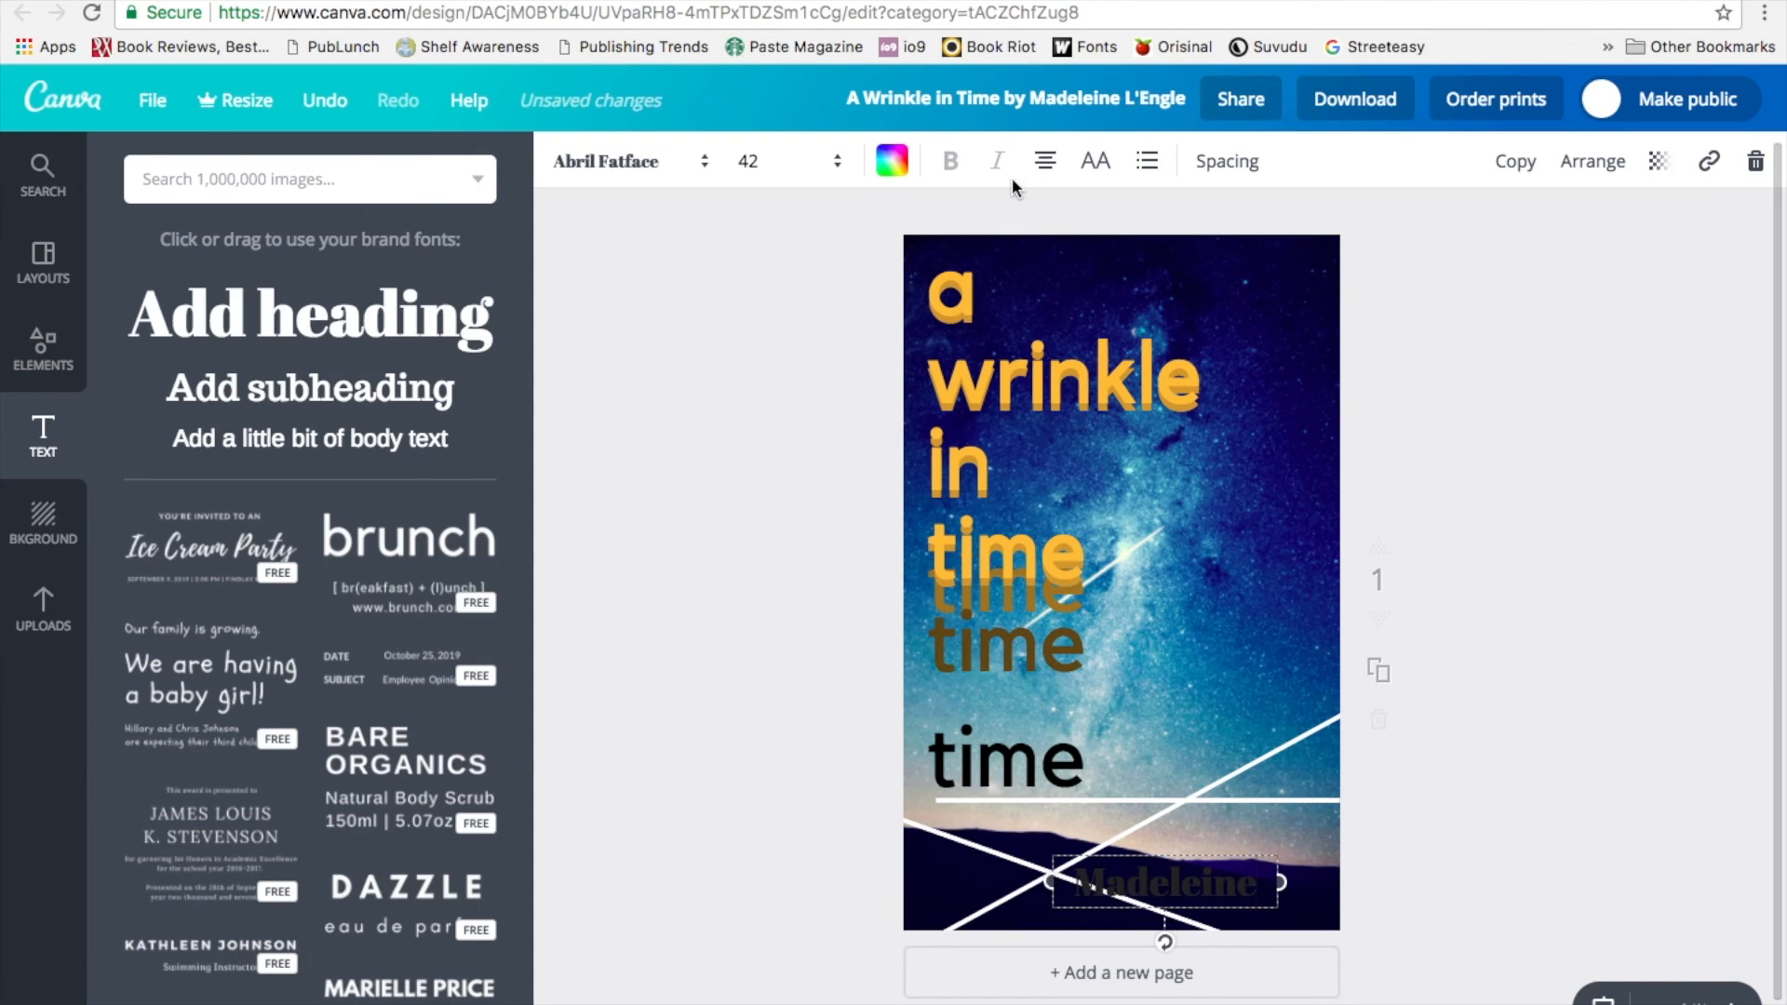
Step: Format the "Madeleine" text as white Kollektif at size 32
{"action": "left_click", "coordinate": [892, 164]}
{"action": "left_click", "coordinate": [1108, 589]}
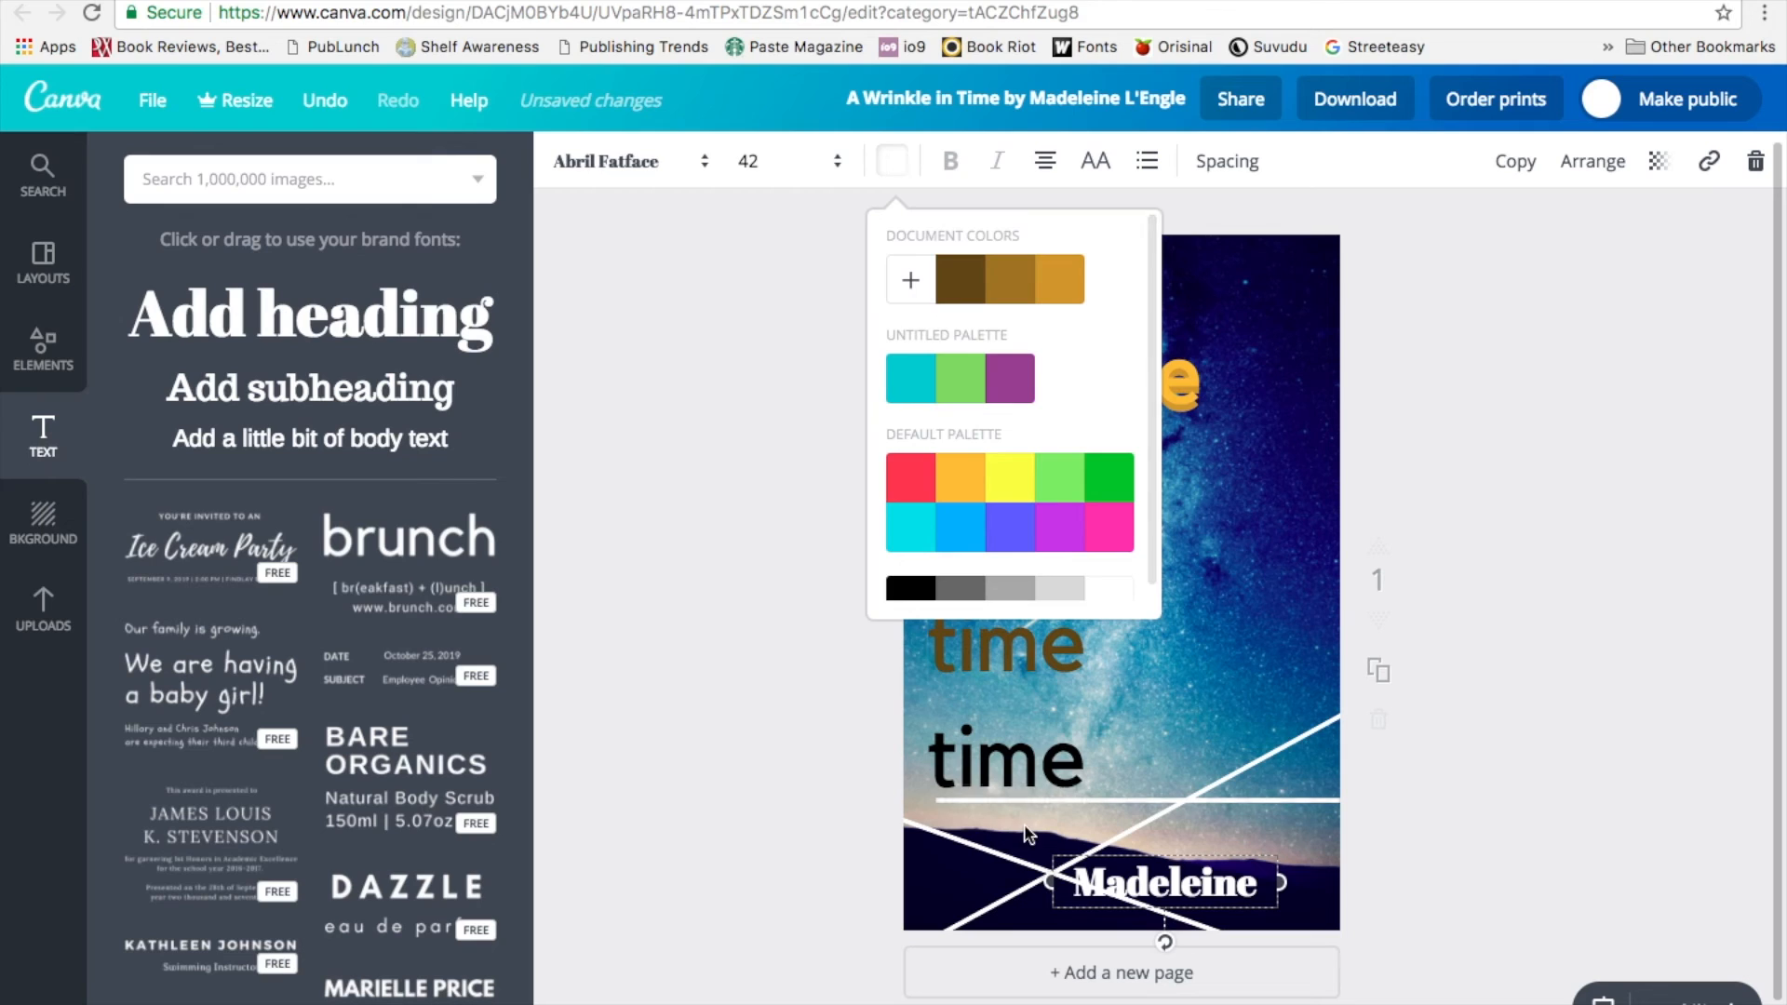
{"action": "left_click", "coordinate": [626, 161]}
{"action": "left_click", "coordinate": [644, 321]}
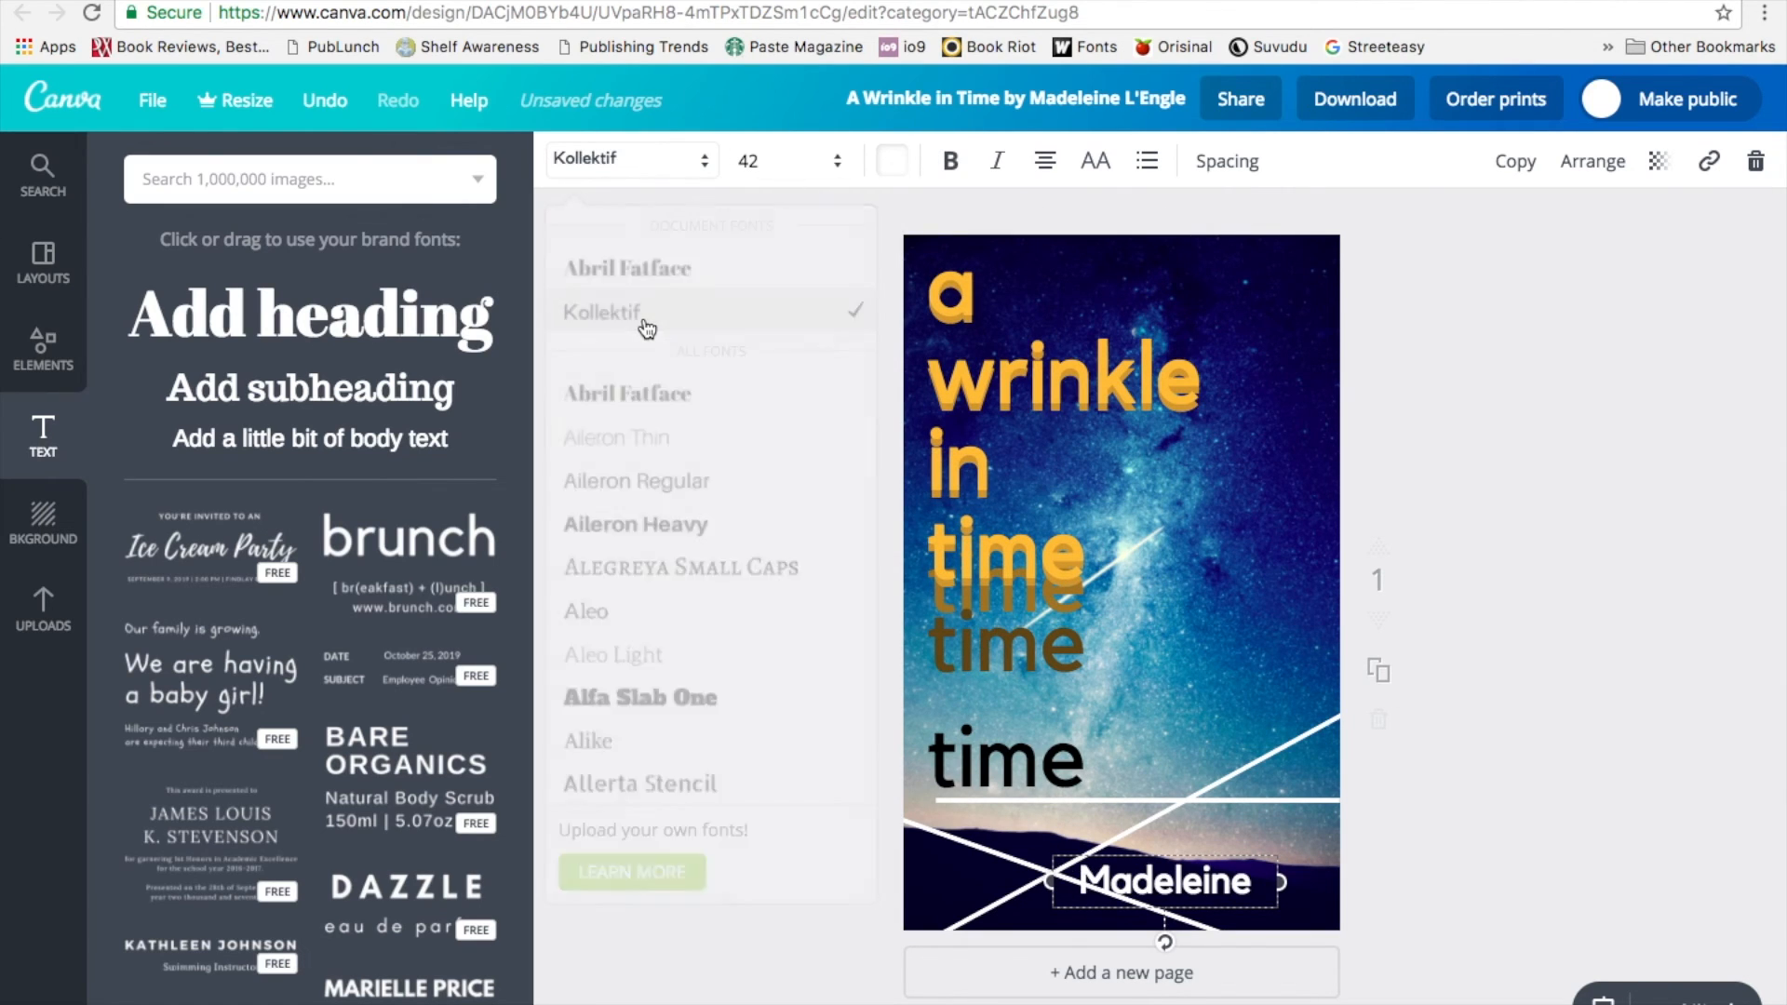
{"action": "left_click", "coordinate": [786, 161]}
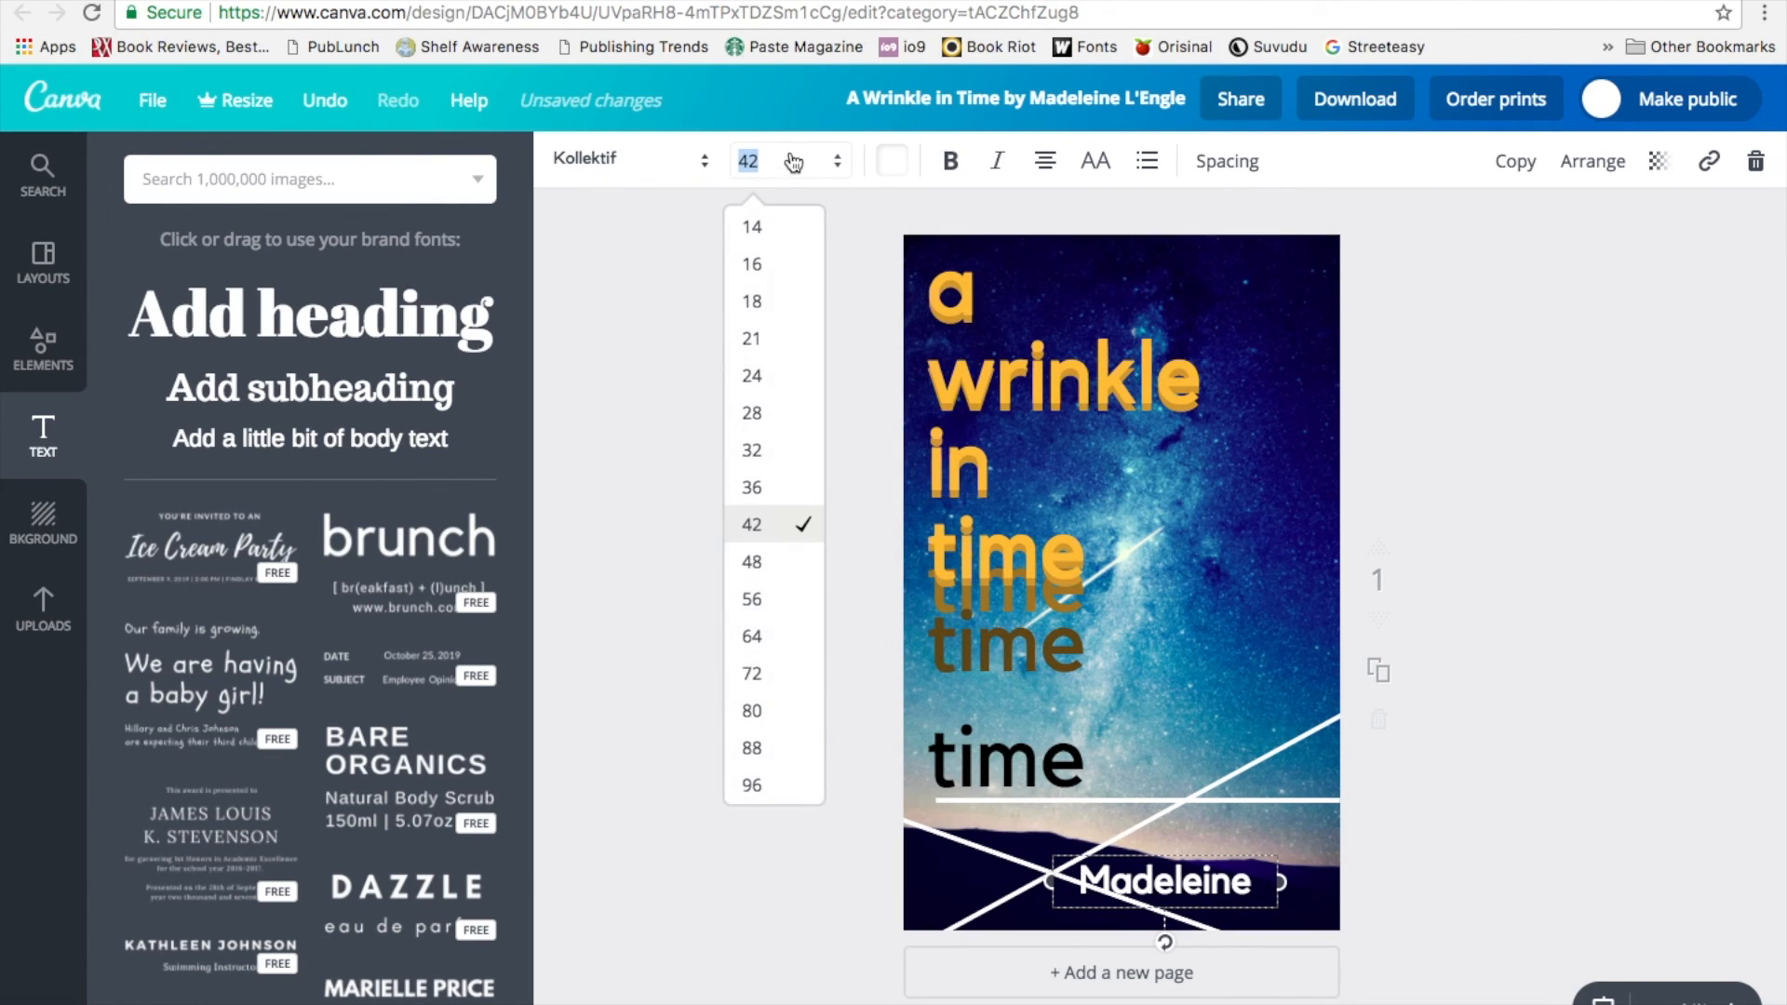
{"action": "left_click", "coordinate": [756, 450]}
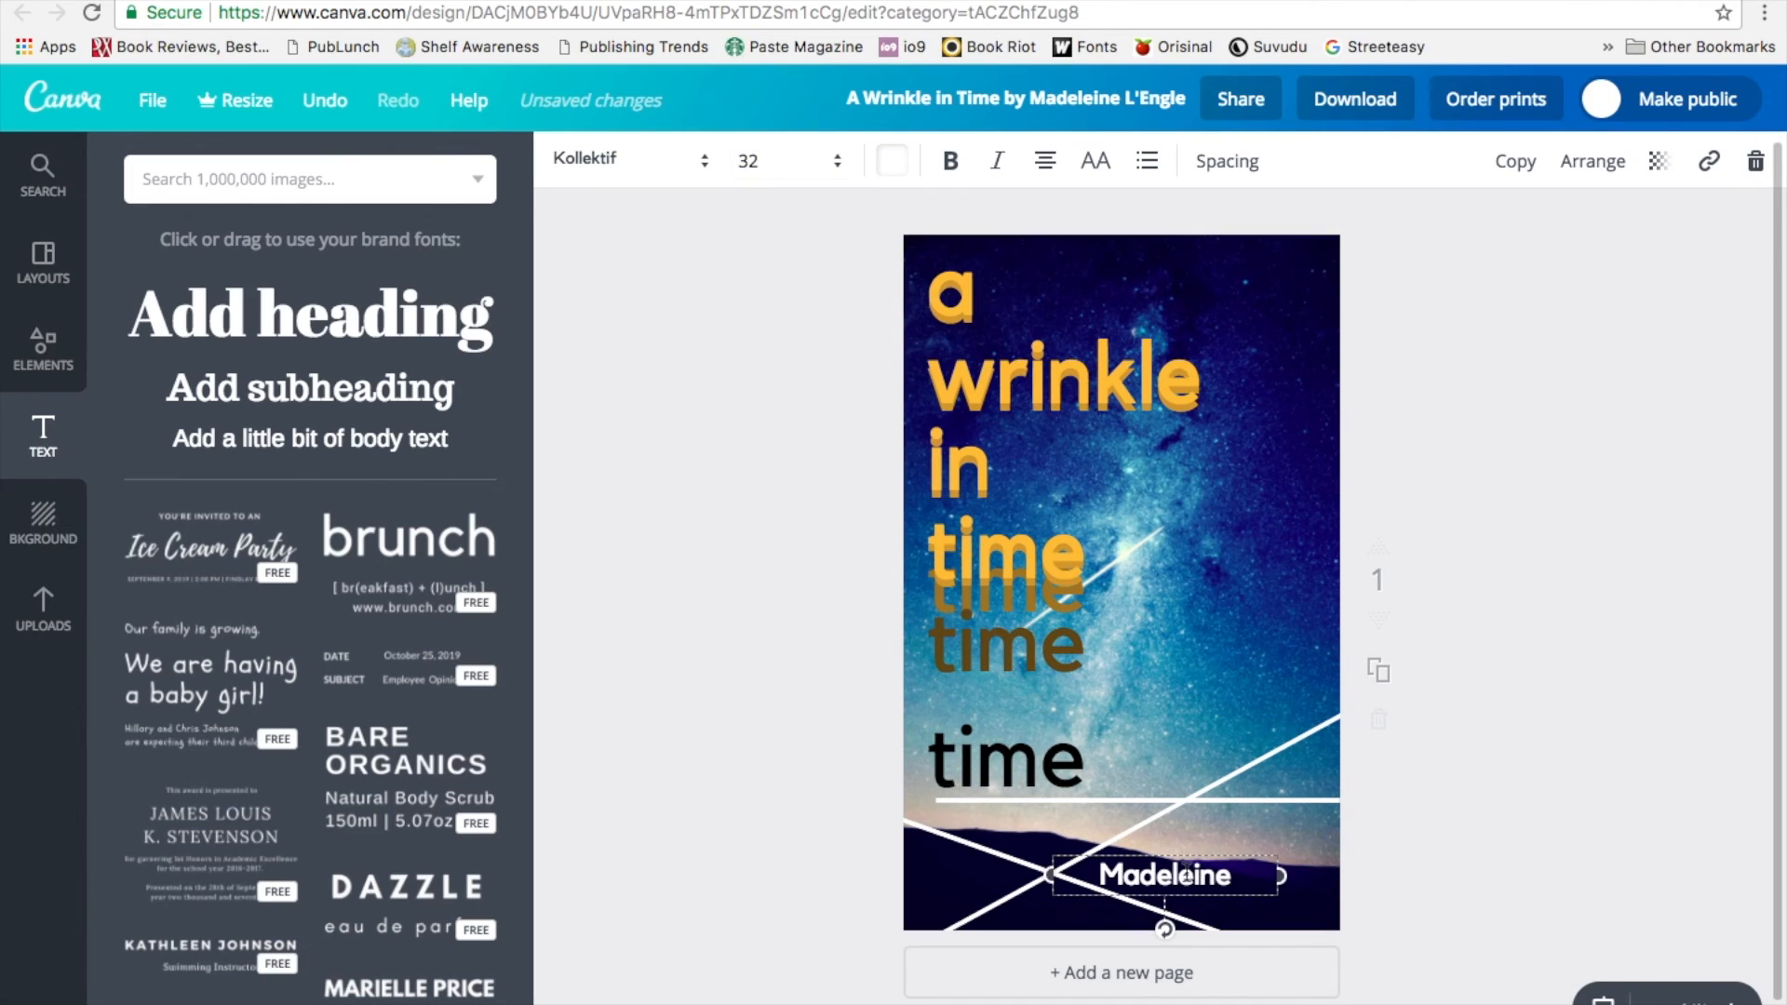
Step: Move "Madeleine" down to the cover's bottom edge, beneath the point where the two diagonal lines cross
{"action": "left_click_drag", "start_coordinate": [1189, 901], "coordinate": [1081, 939]}
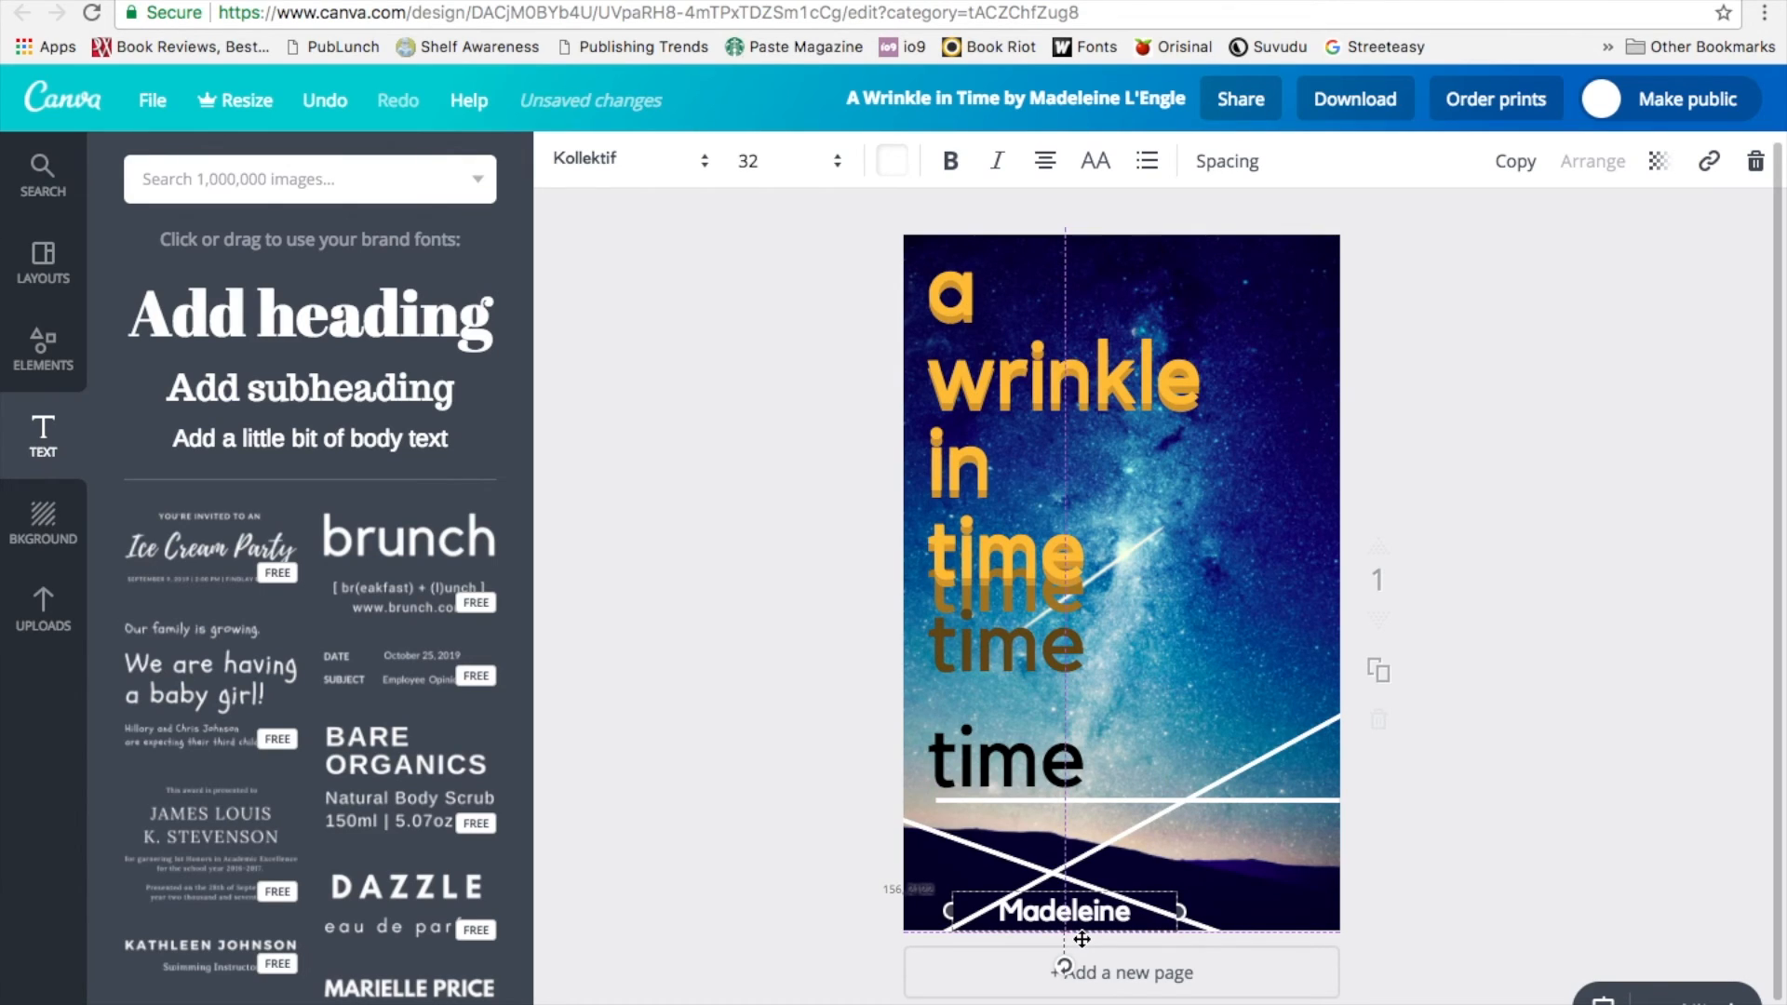
{"action": "left_click_drag", "start_coordinate": [1080, 939], "coordinate": [1080, 939]}
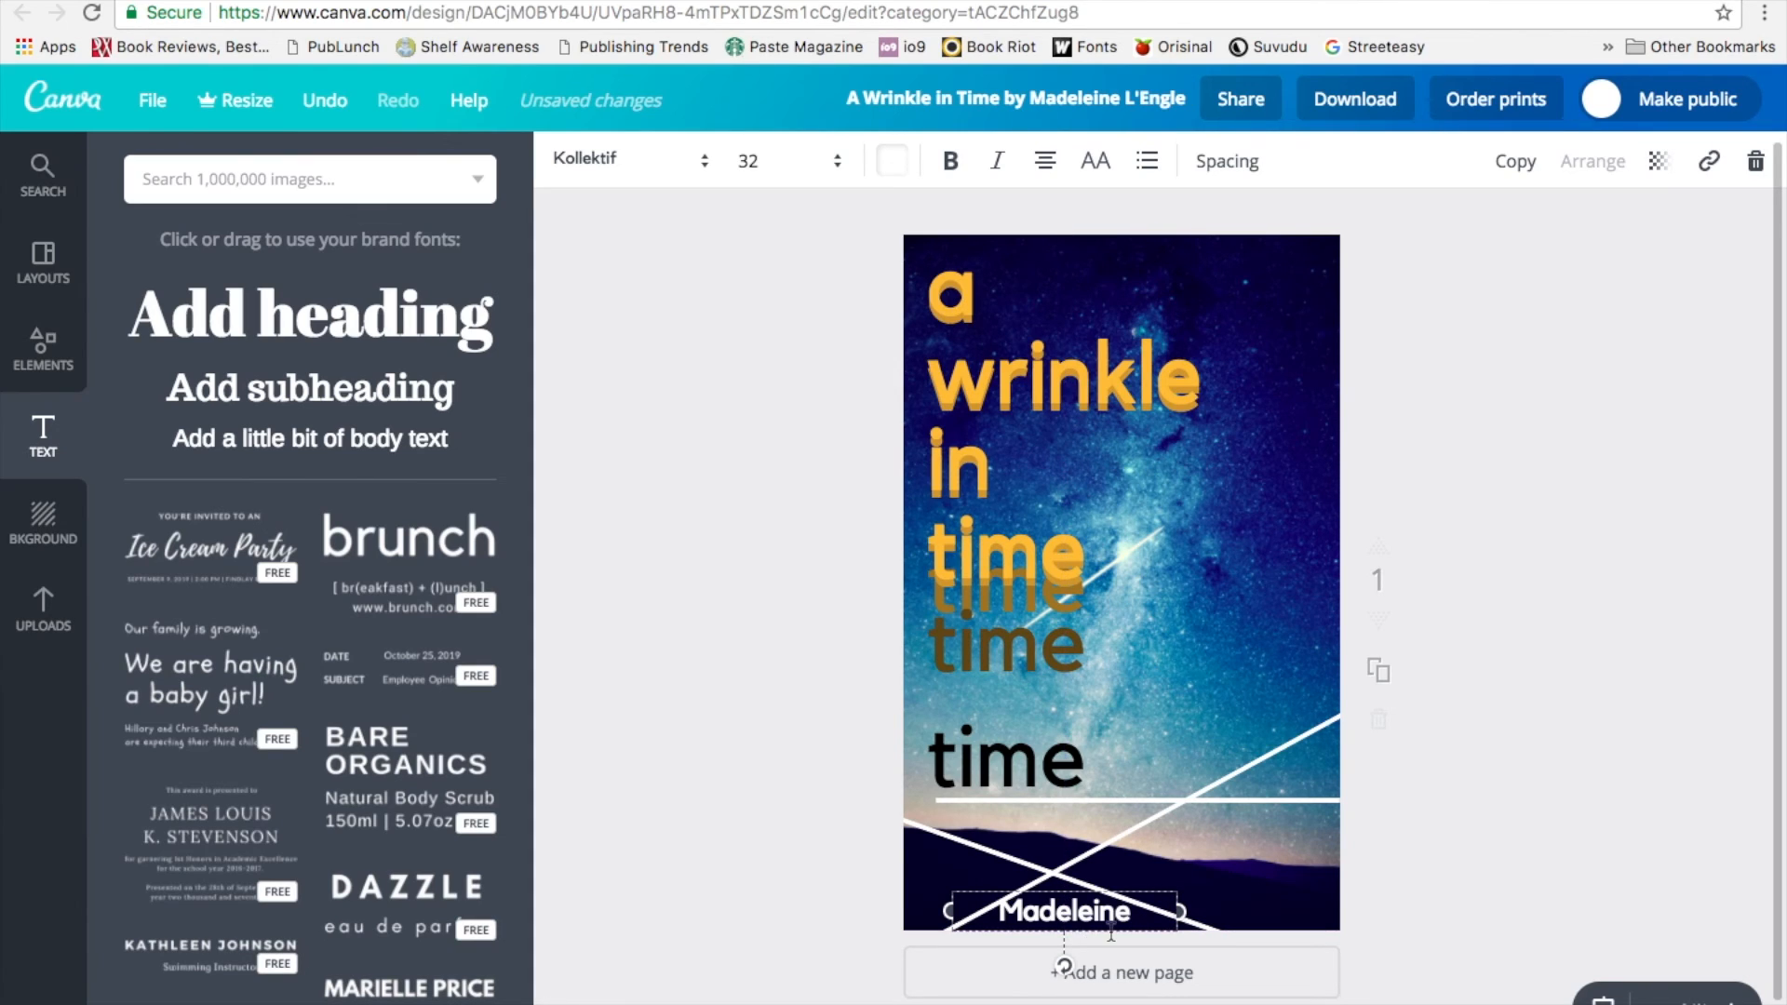
{"action": "left_click", "coordinate": [1293, 893]}
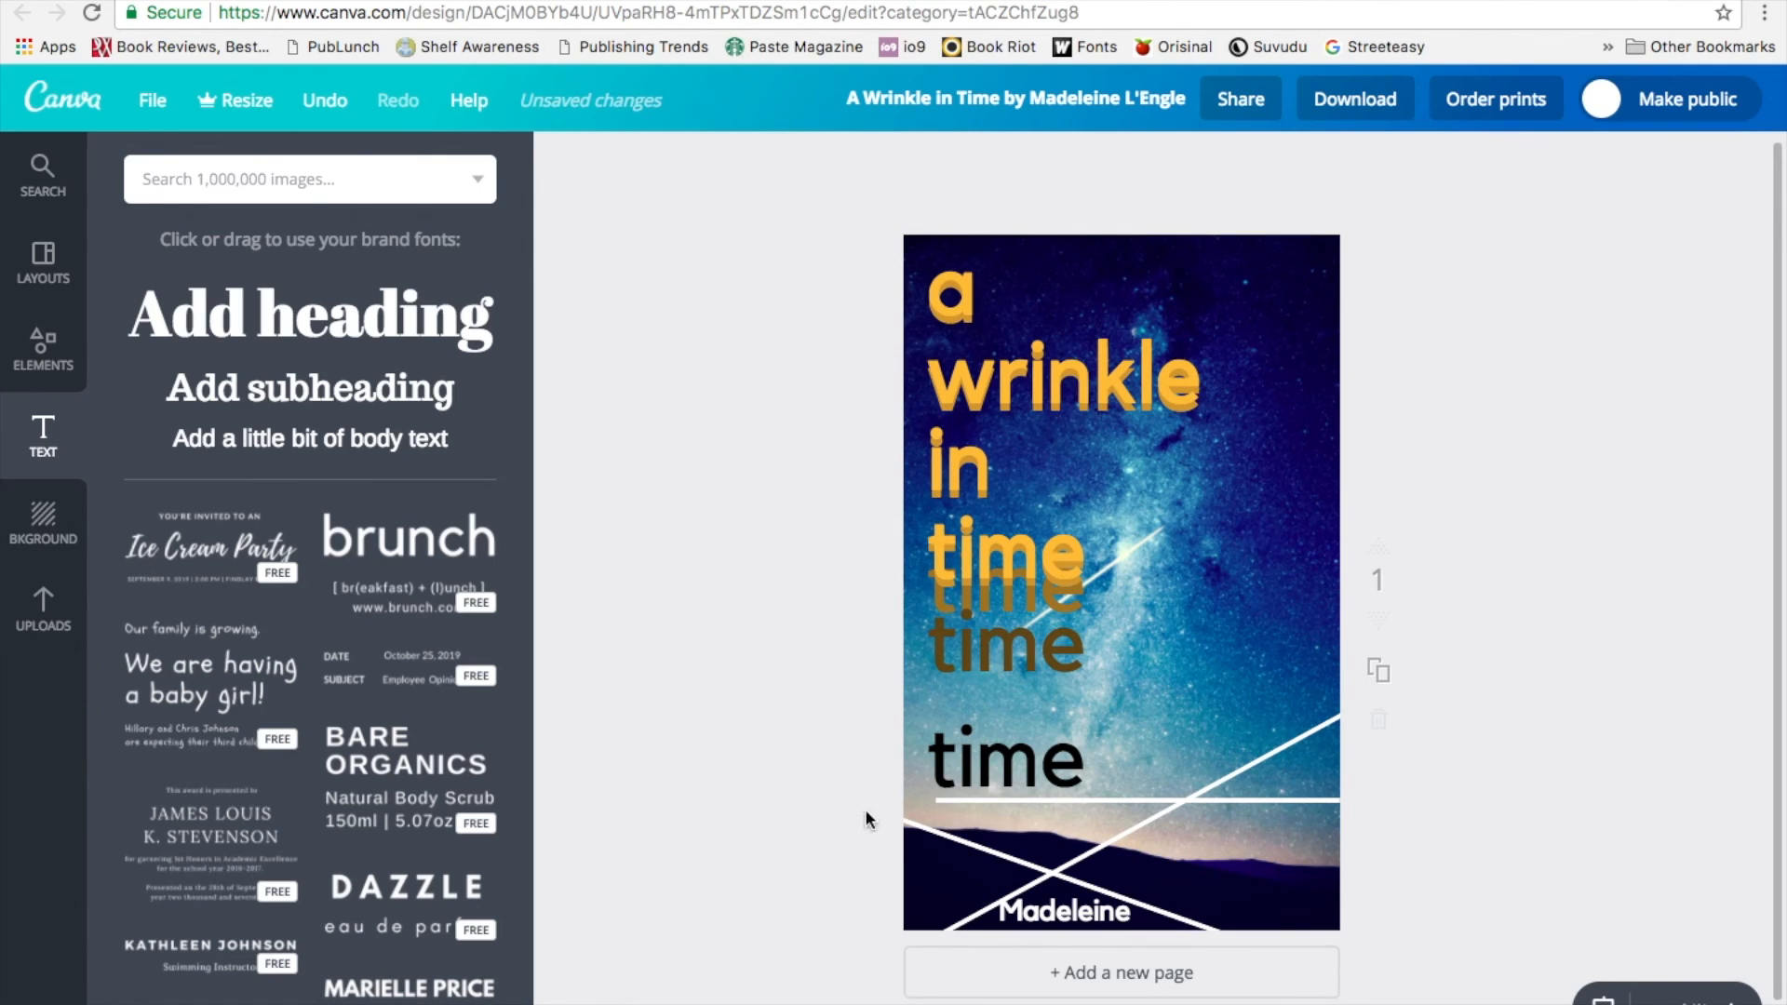
{"action": "left_click", "coordinate": [1101, 916]}
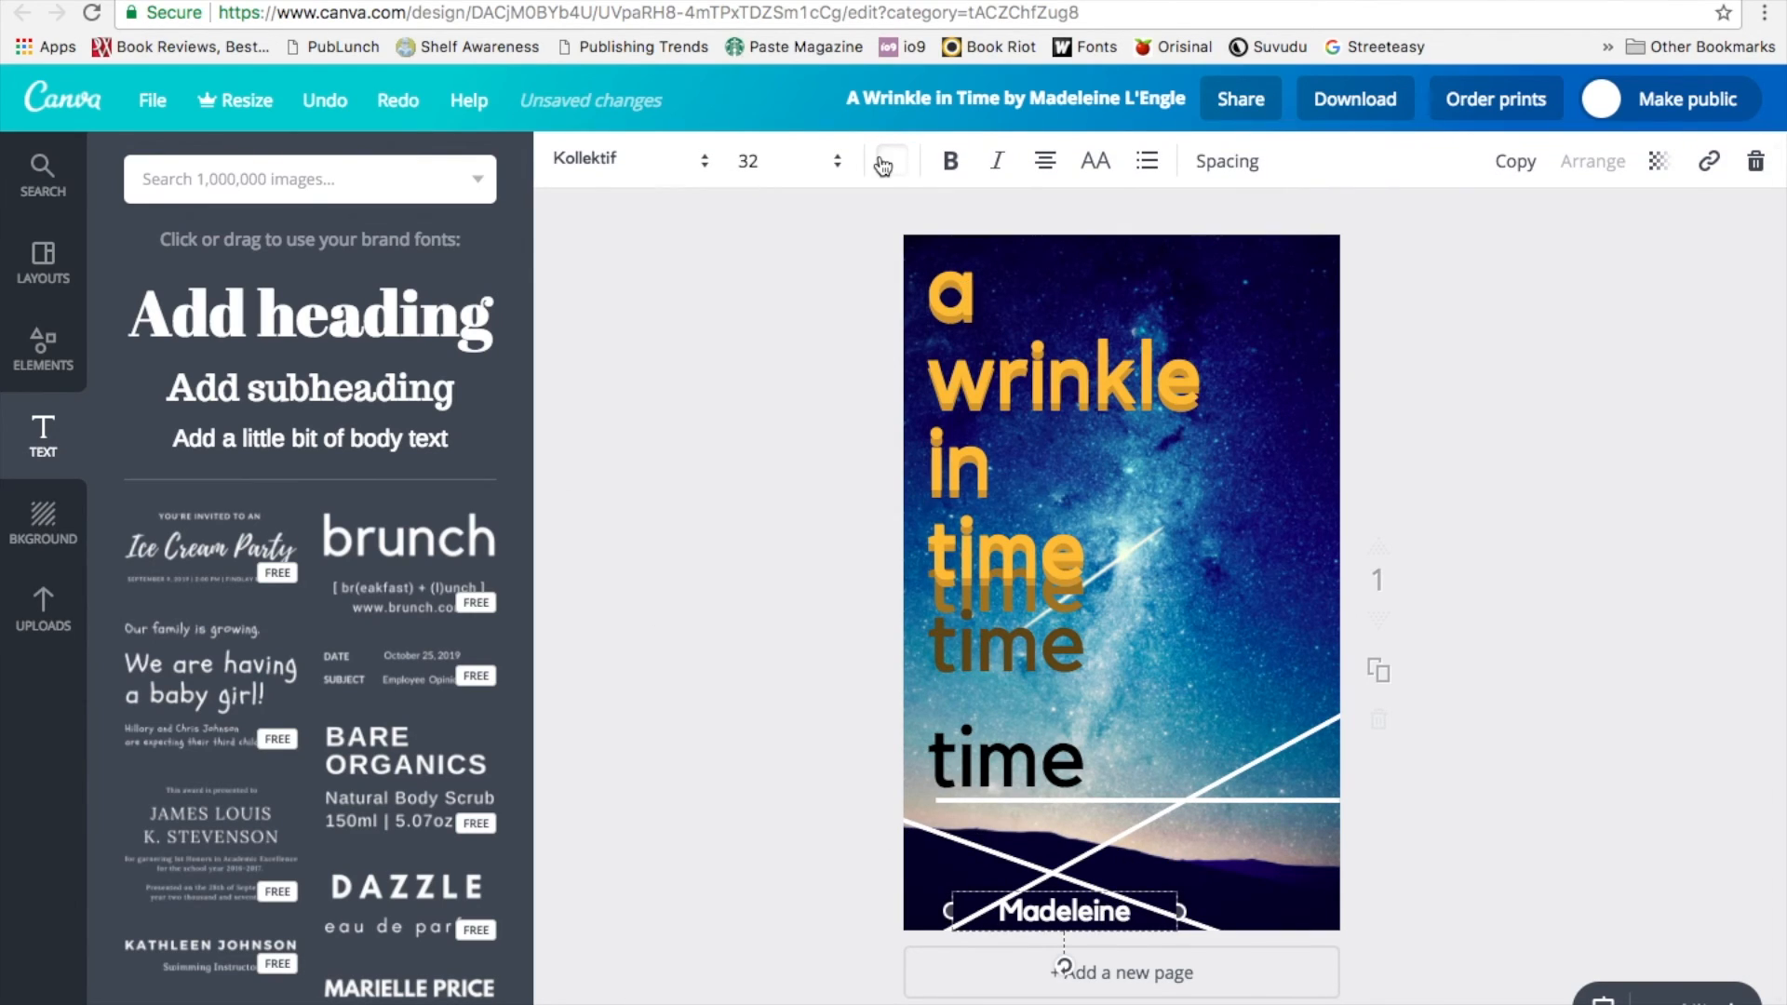
{"action": "left_click", "coordinate": [730, 357]}
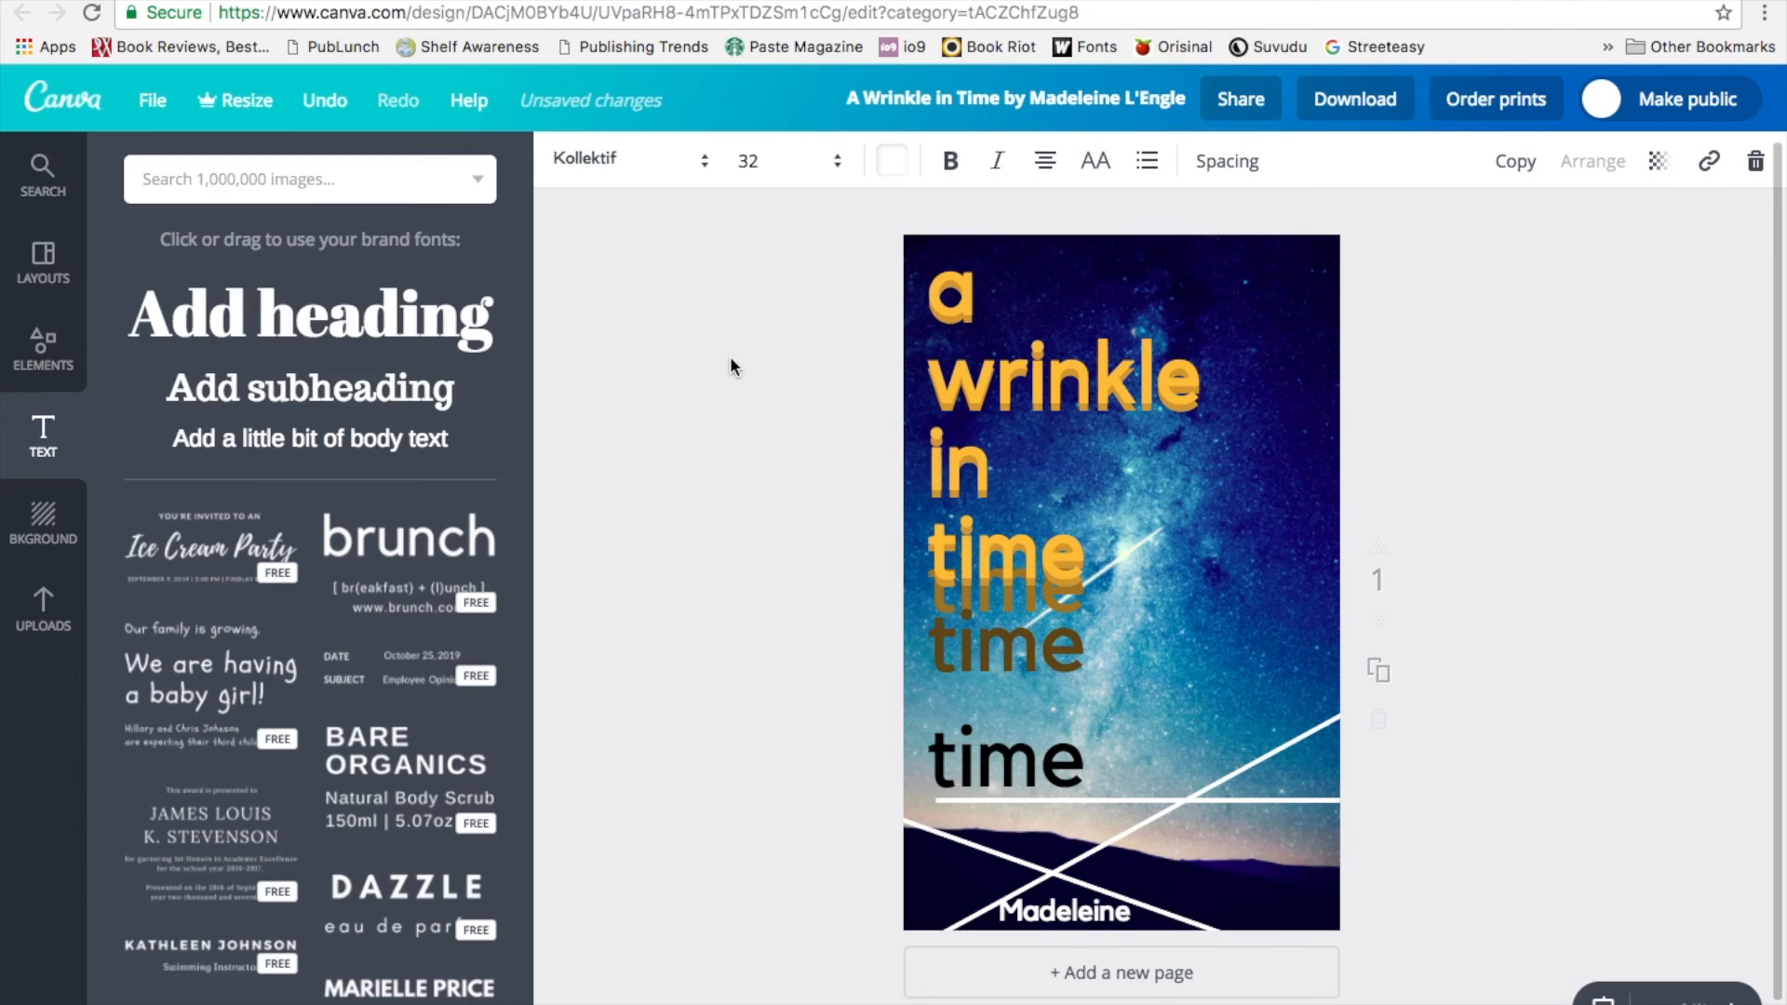
Step: Duplicate "Madeleine", placing the copy in the cover's lower-right corner and the original beside the left edge
{"action": "left_click", "coordinate": [1094, 922]}
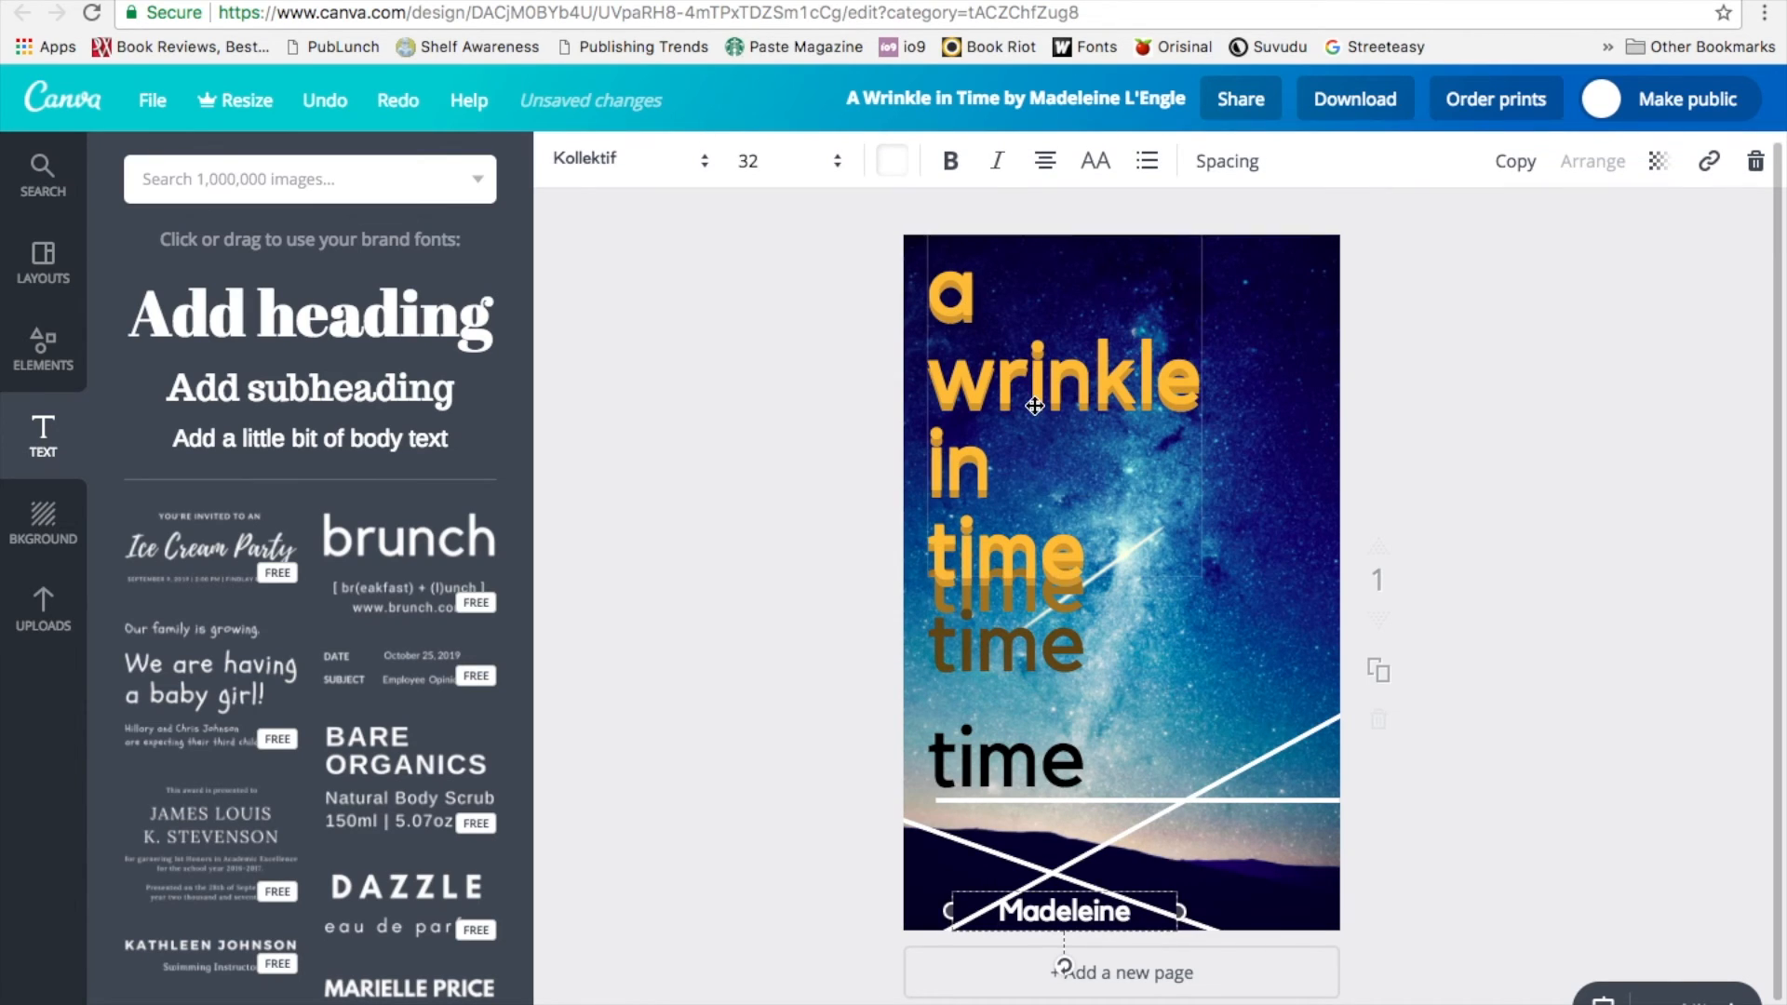
{"action": "left_click", "coordinate": [1515, 161]}
{"action": "left_click_drag", "start_coordinate": [1087, 910], "coordinate": [1274, 891]}
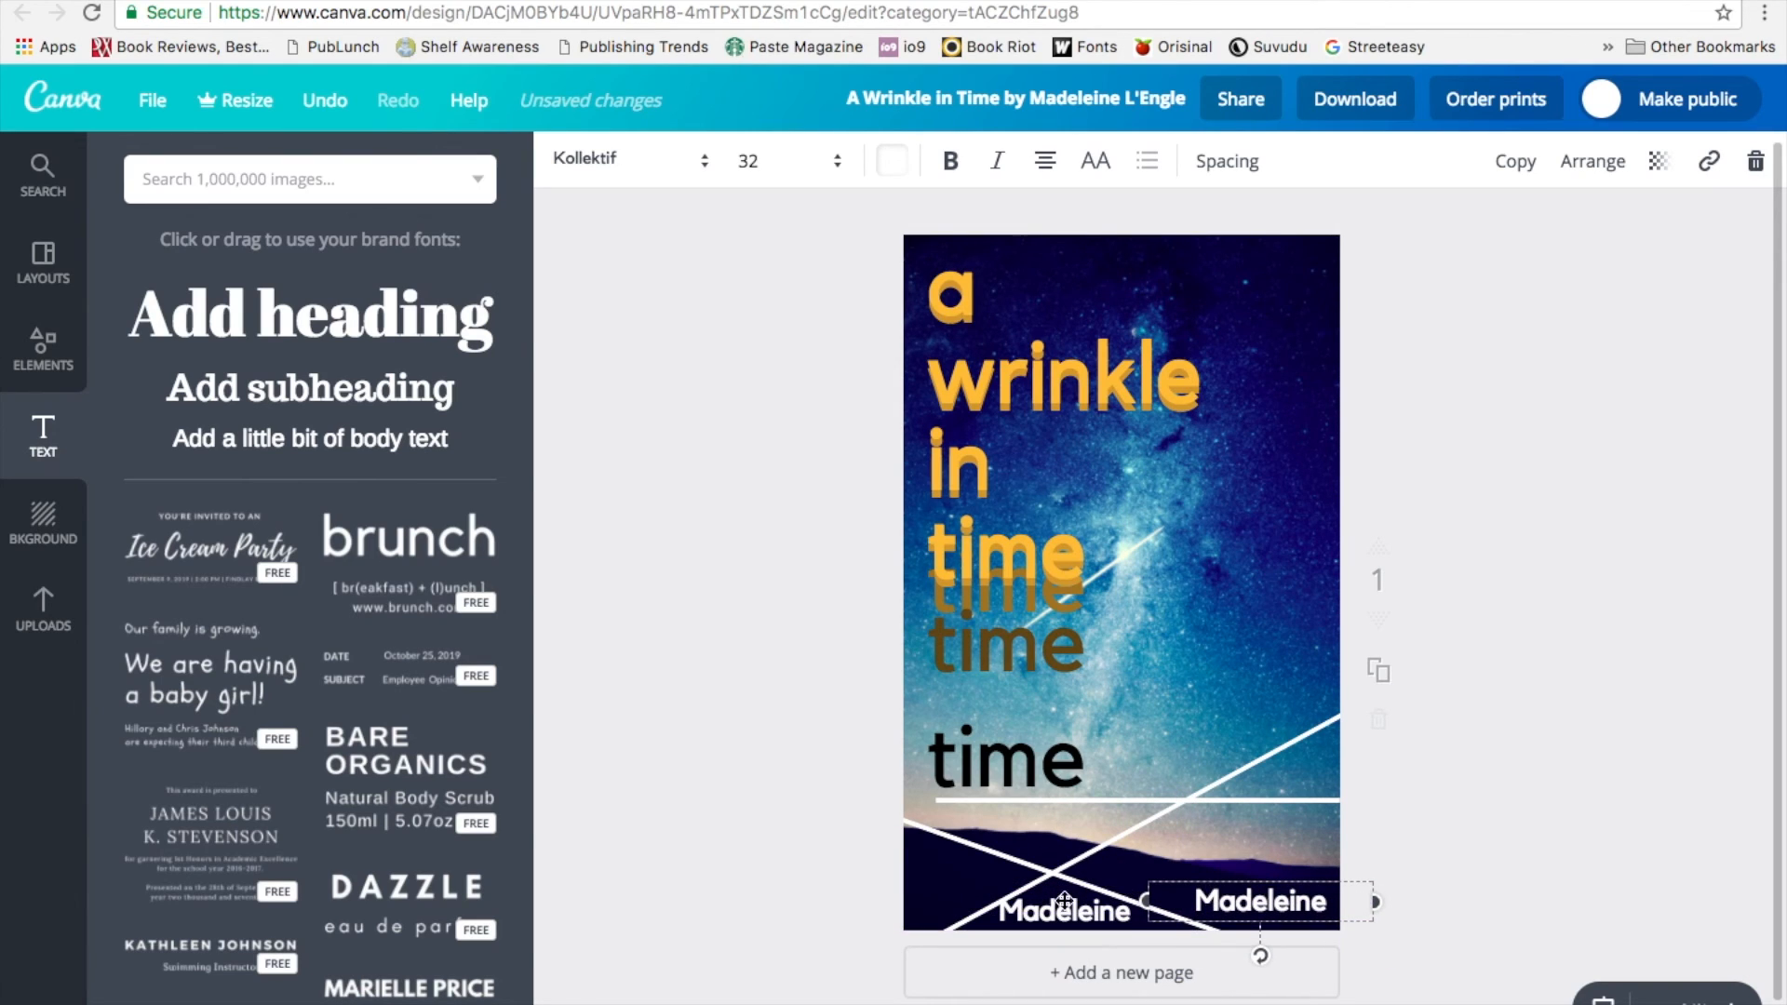
{"action": "left_click_drag", "start_coordinate": [1041, 918], "coordinate": [952, 872]}
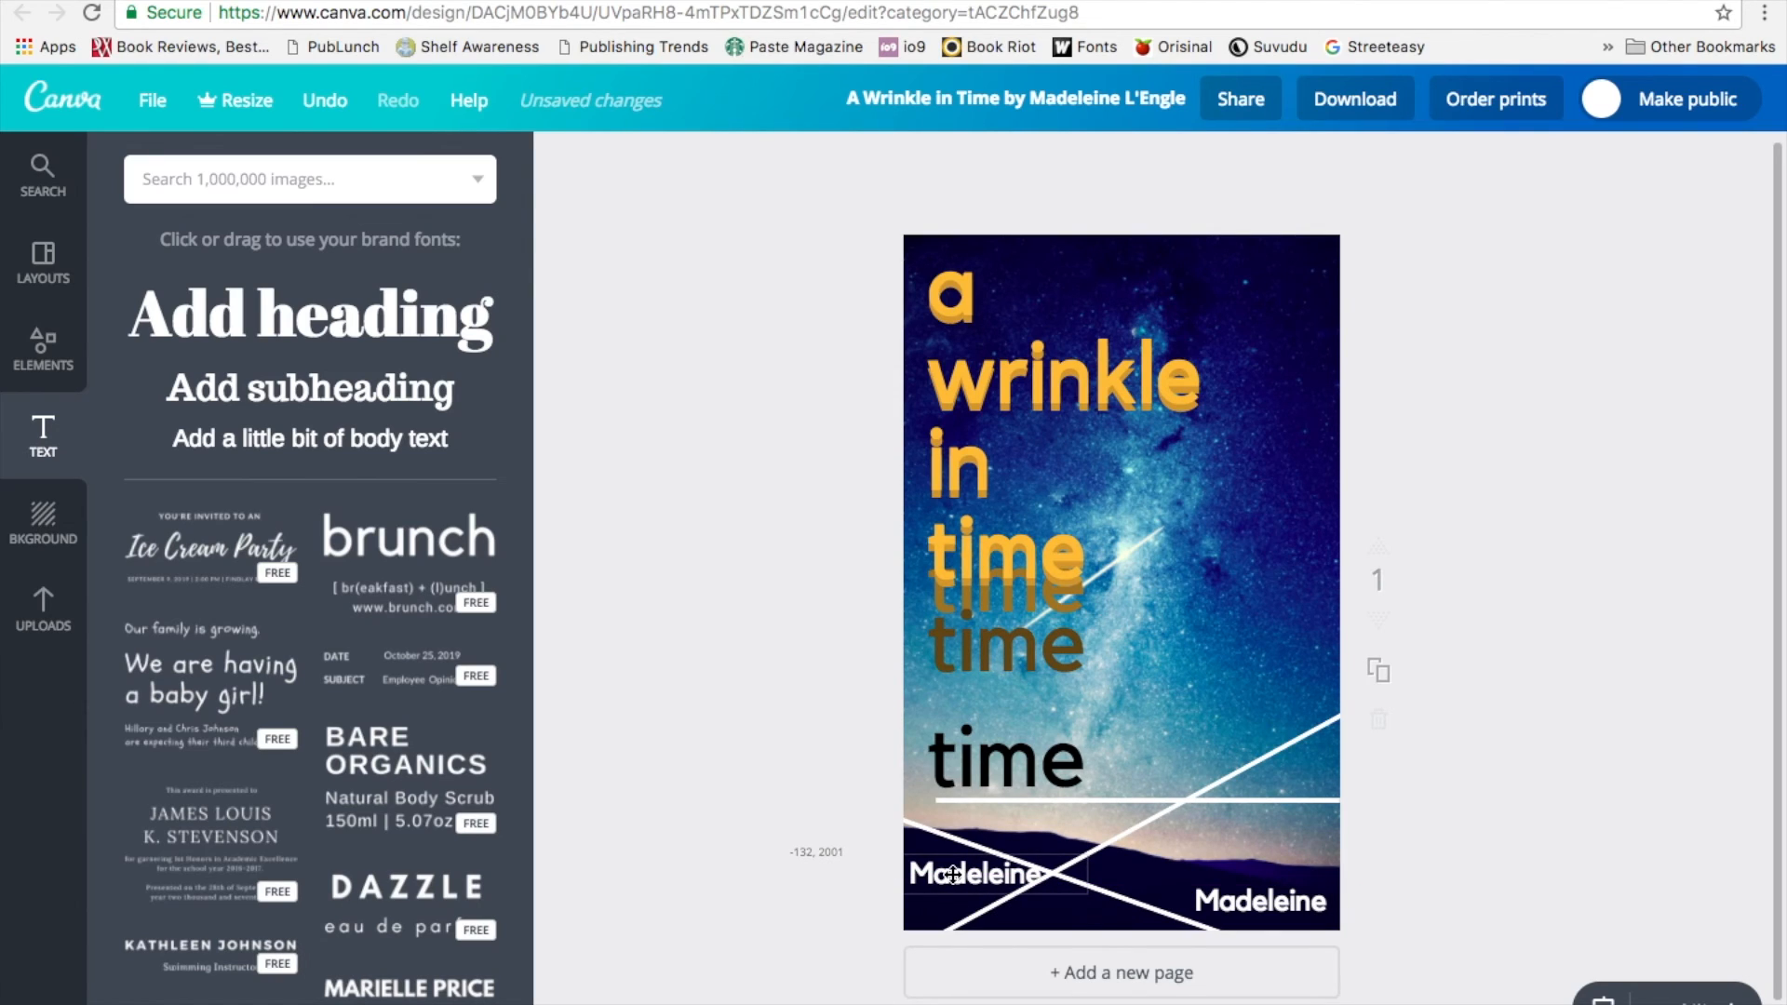
{"action": "left_click_drag", "start_coordinate": [1269, 904], "coordinate": [1243, 901]}
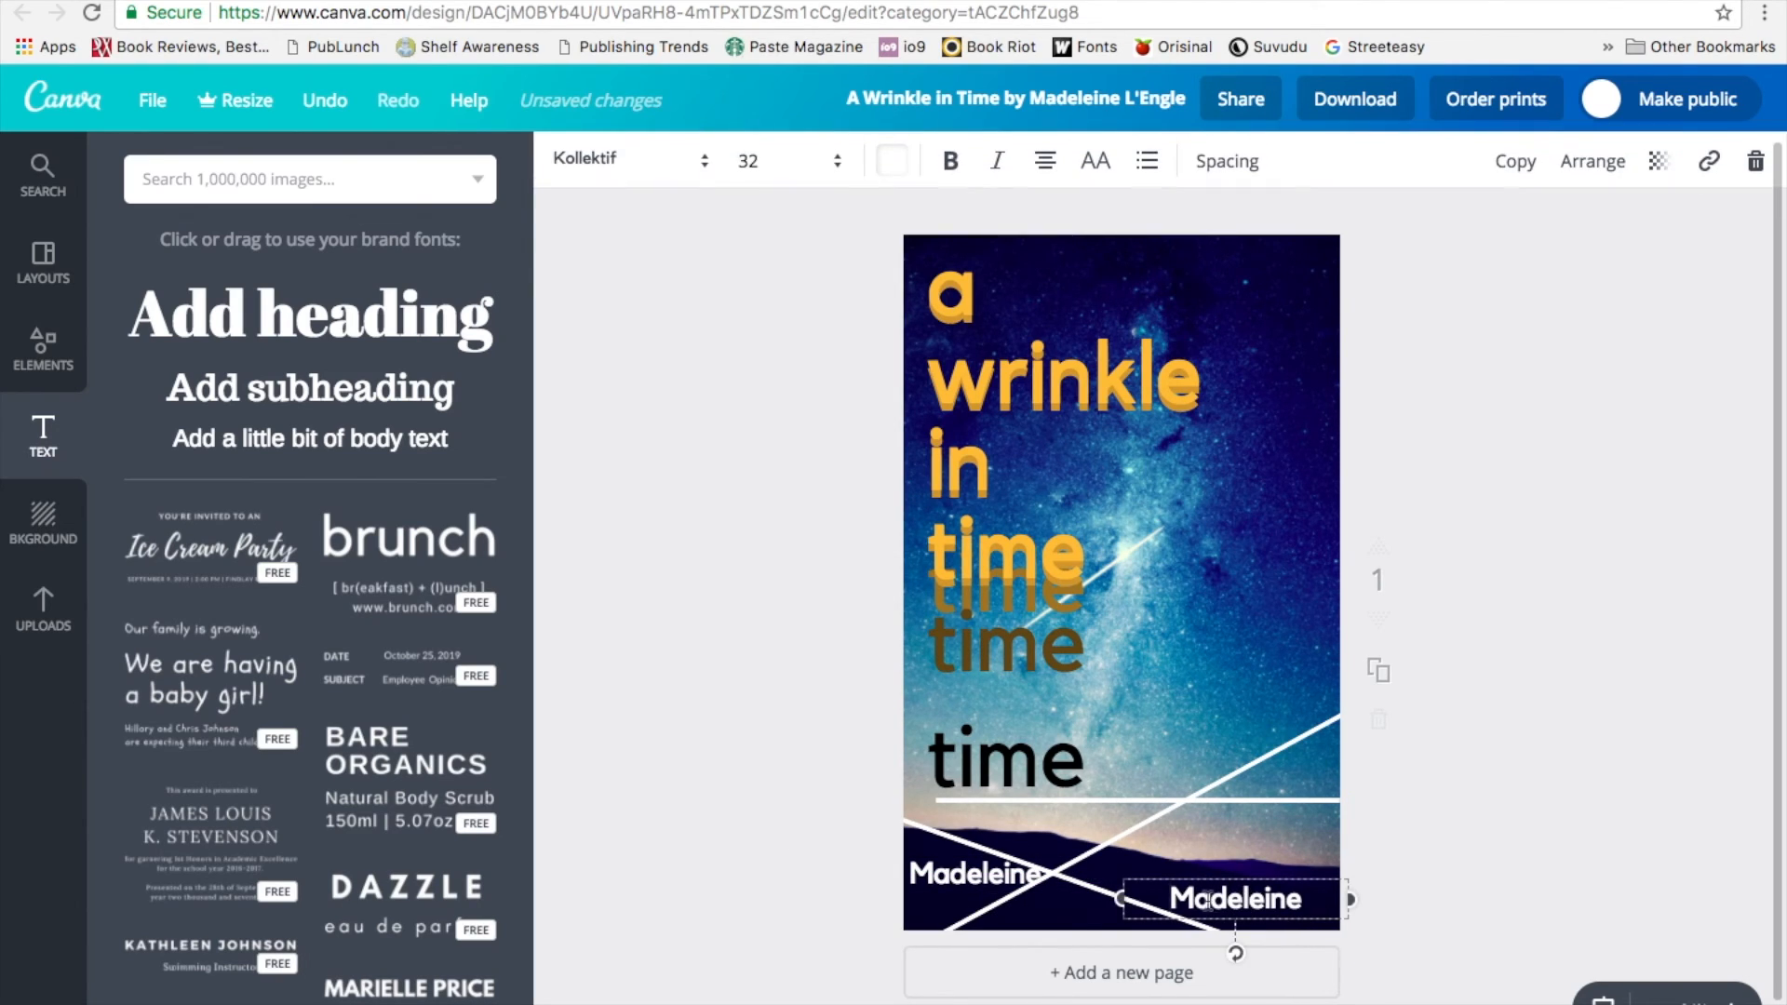
Step: Change the lower-right "Madeleine" copy to "L'Engle" and move it to the bottom edge beneath the crossing diagonal lines
{"action": "double_click", "coordinate": [1328, 891]}
{"action": "type", "text": "L'Engle"}
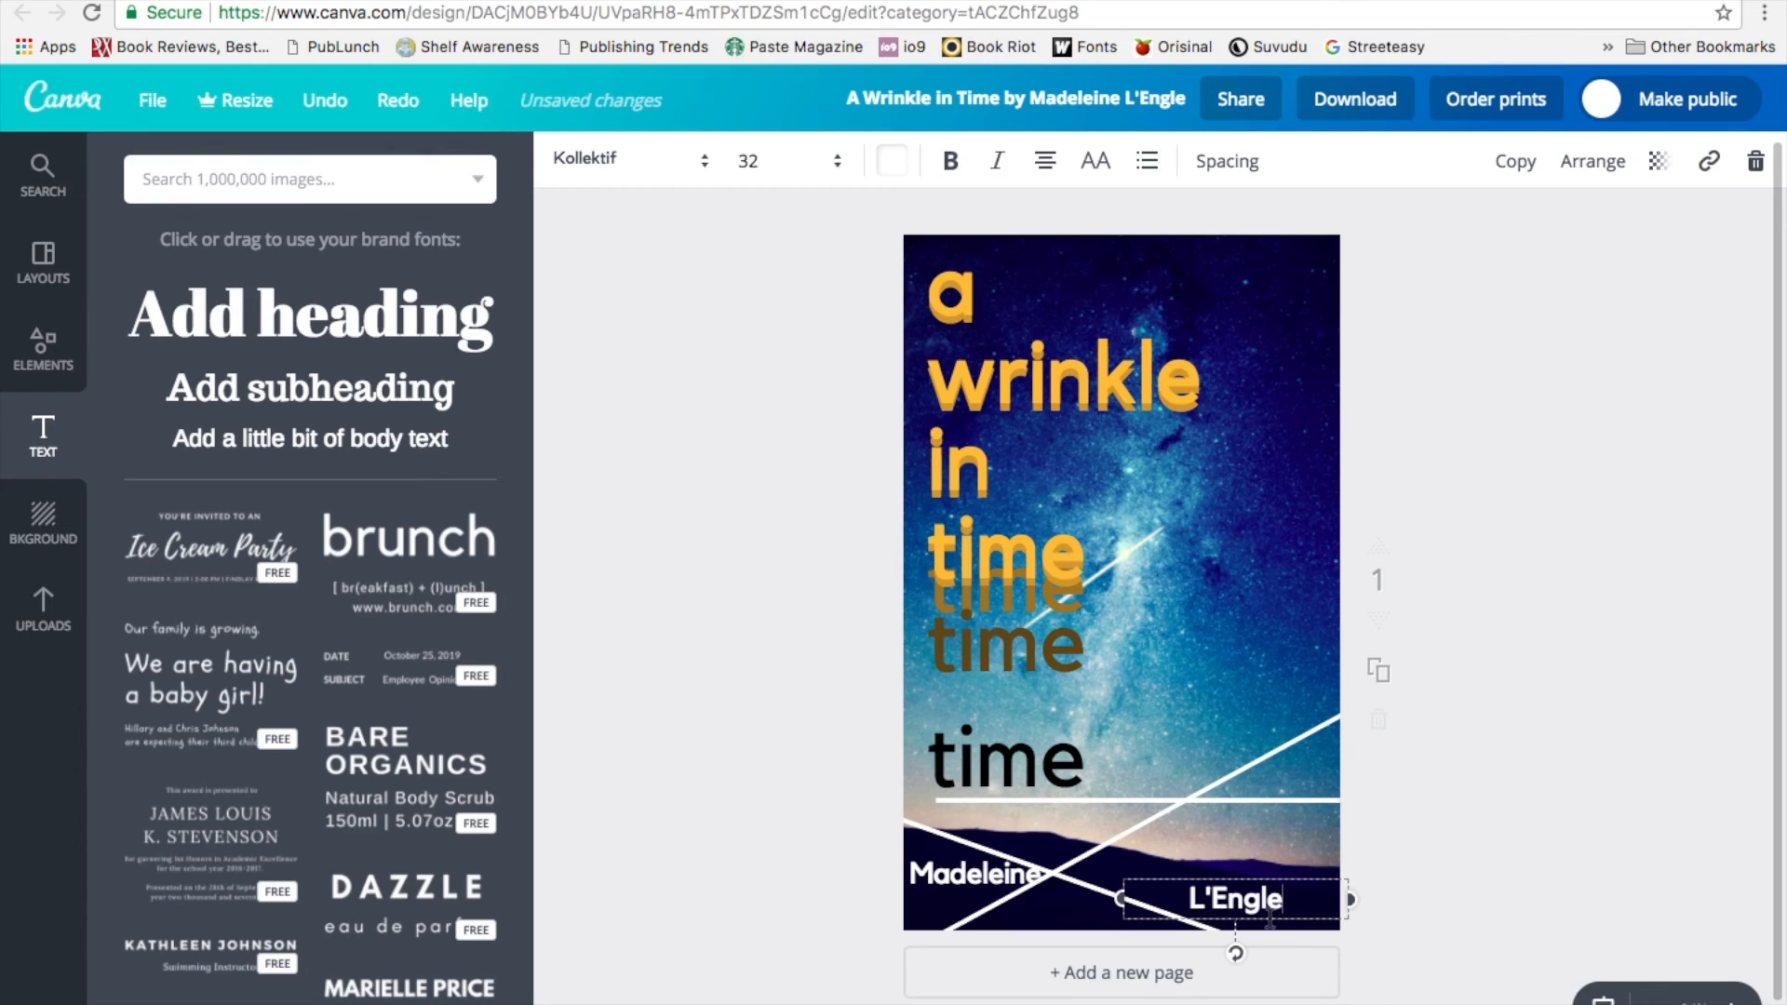
{"action": "left_click_drag", "start_coordinate": [1199, 922], "coordinate": [1066, 935]}
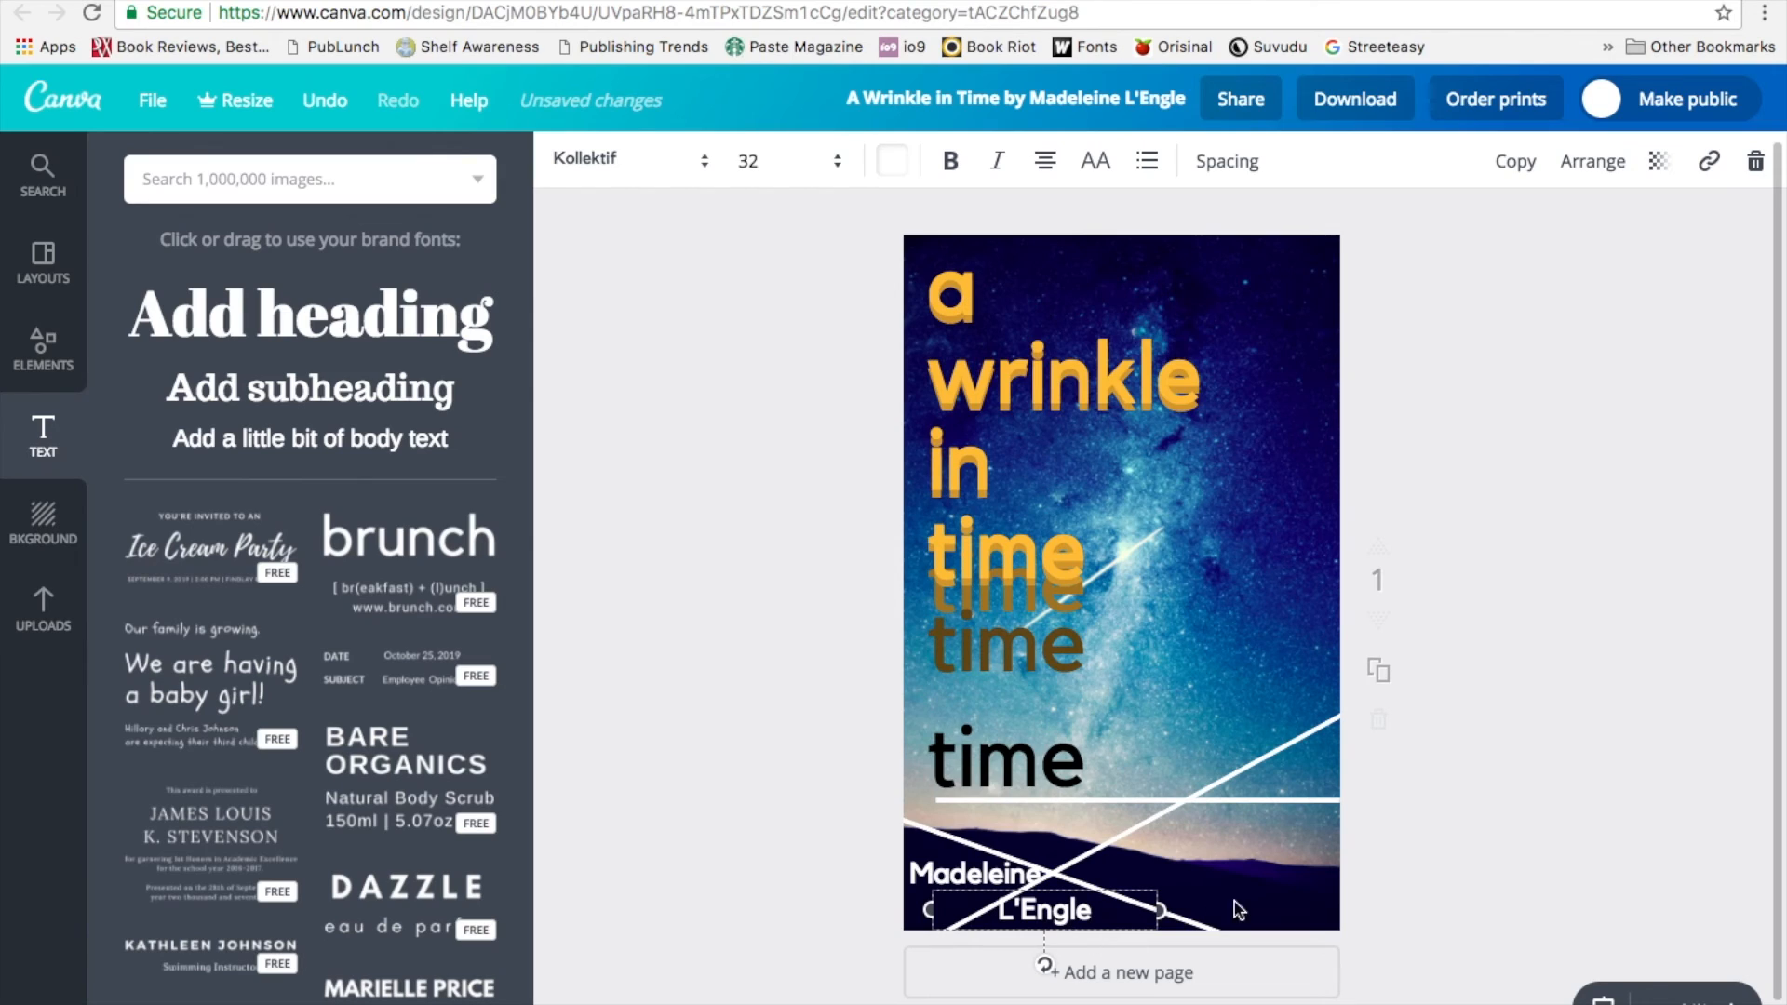
{"action": "left_click", "coordinate": [1585, 877]}
{"action": "left_click", "coordinate": [940, 912]}
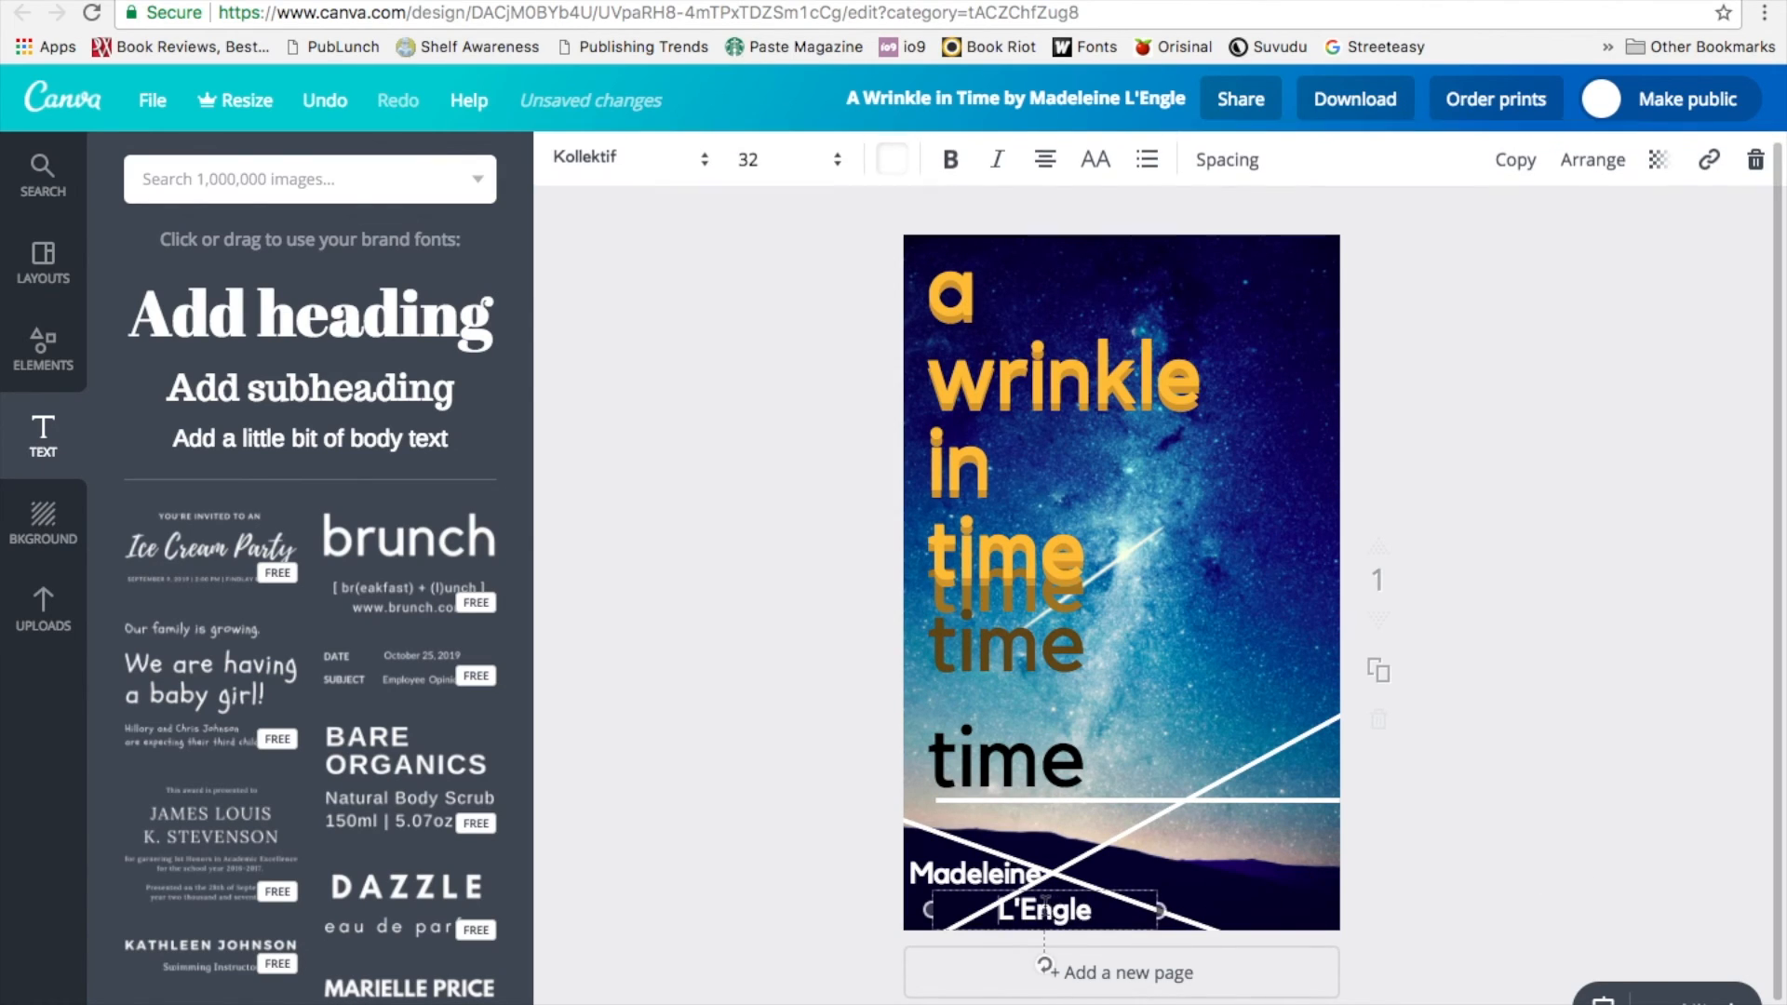
Step: Move "Madeleine" and "L'Engle" to the cover's lower-right corner, with "L'Engle" beneath and offset to the right
{"action": "left_click", "coordinate": [1249, 832]}
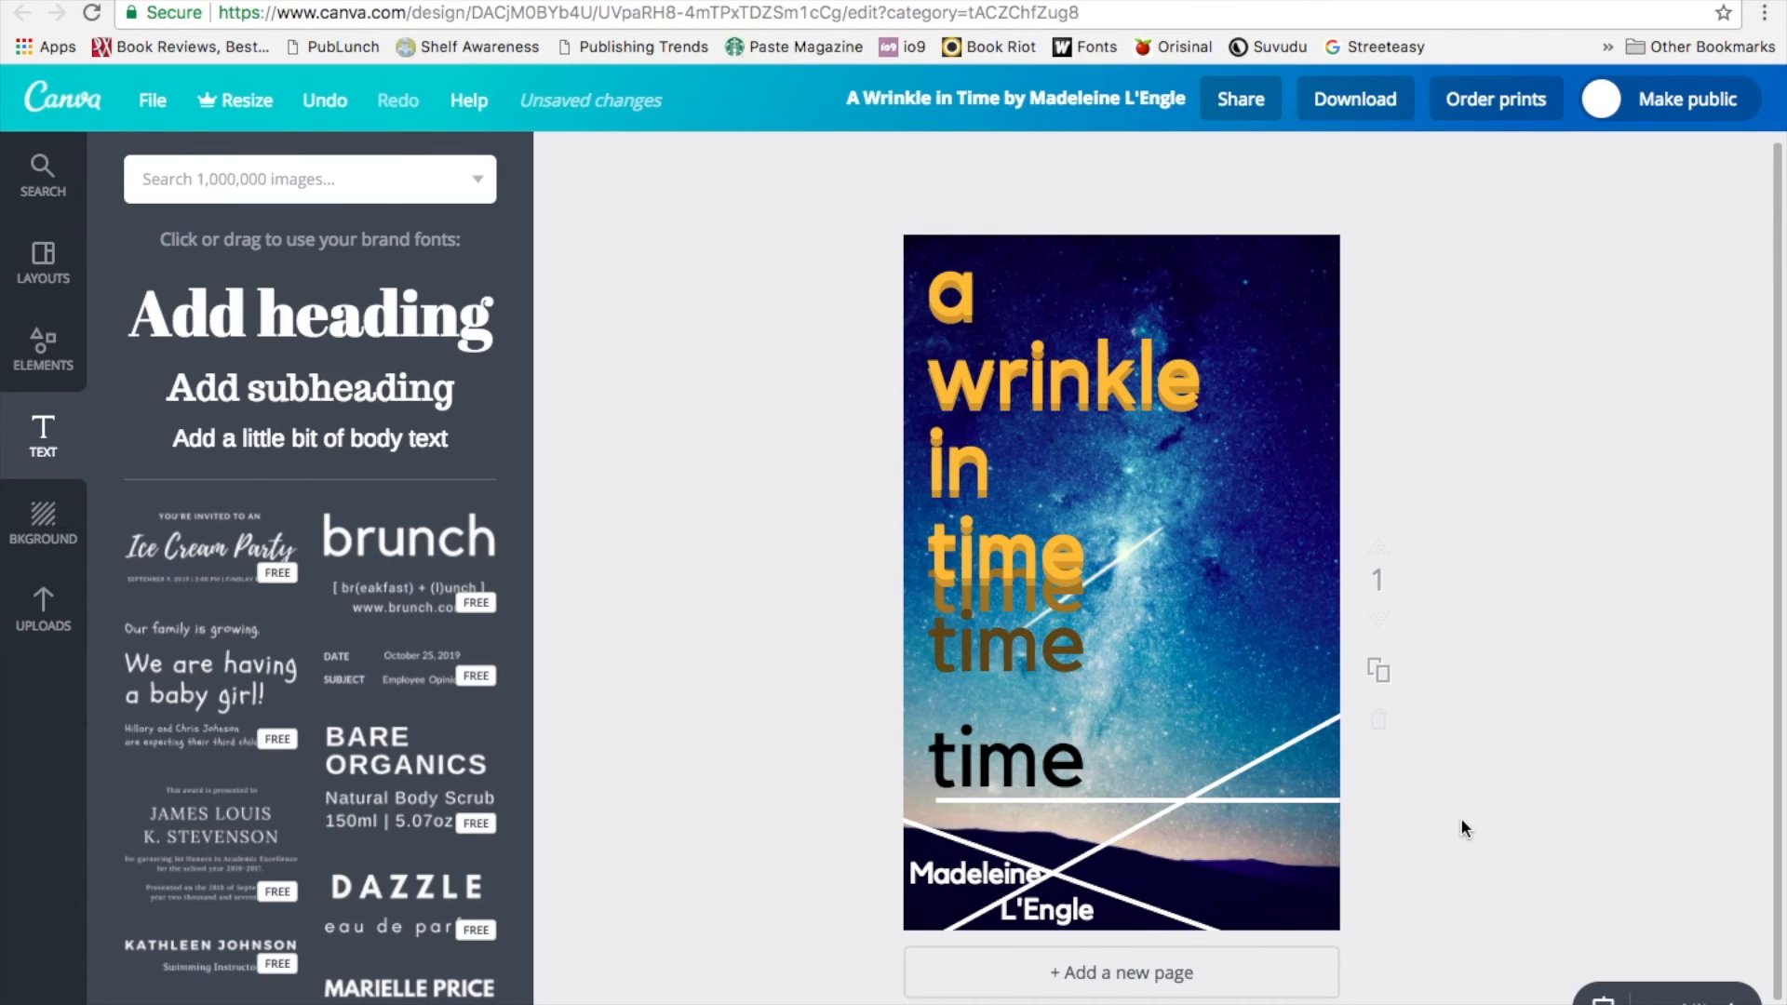
{"action": "left_click_drag", "start_coordinate": [961, 871], "coordinate": [1156, 884]}
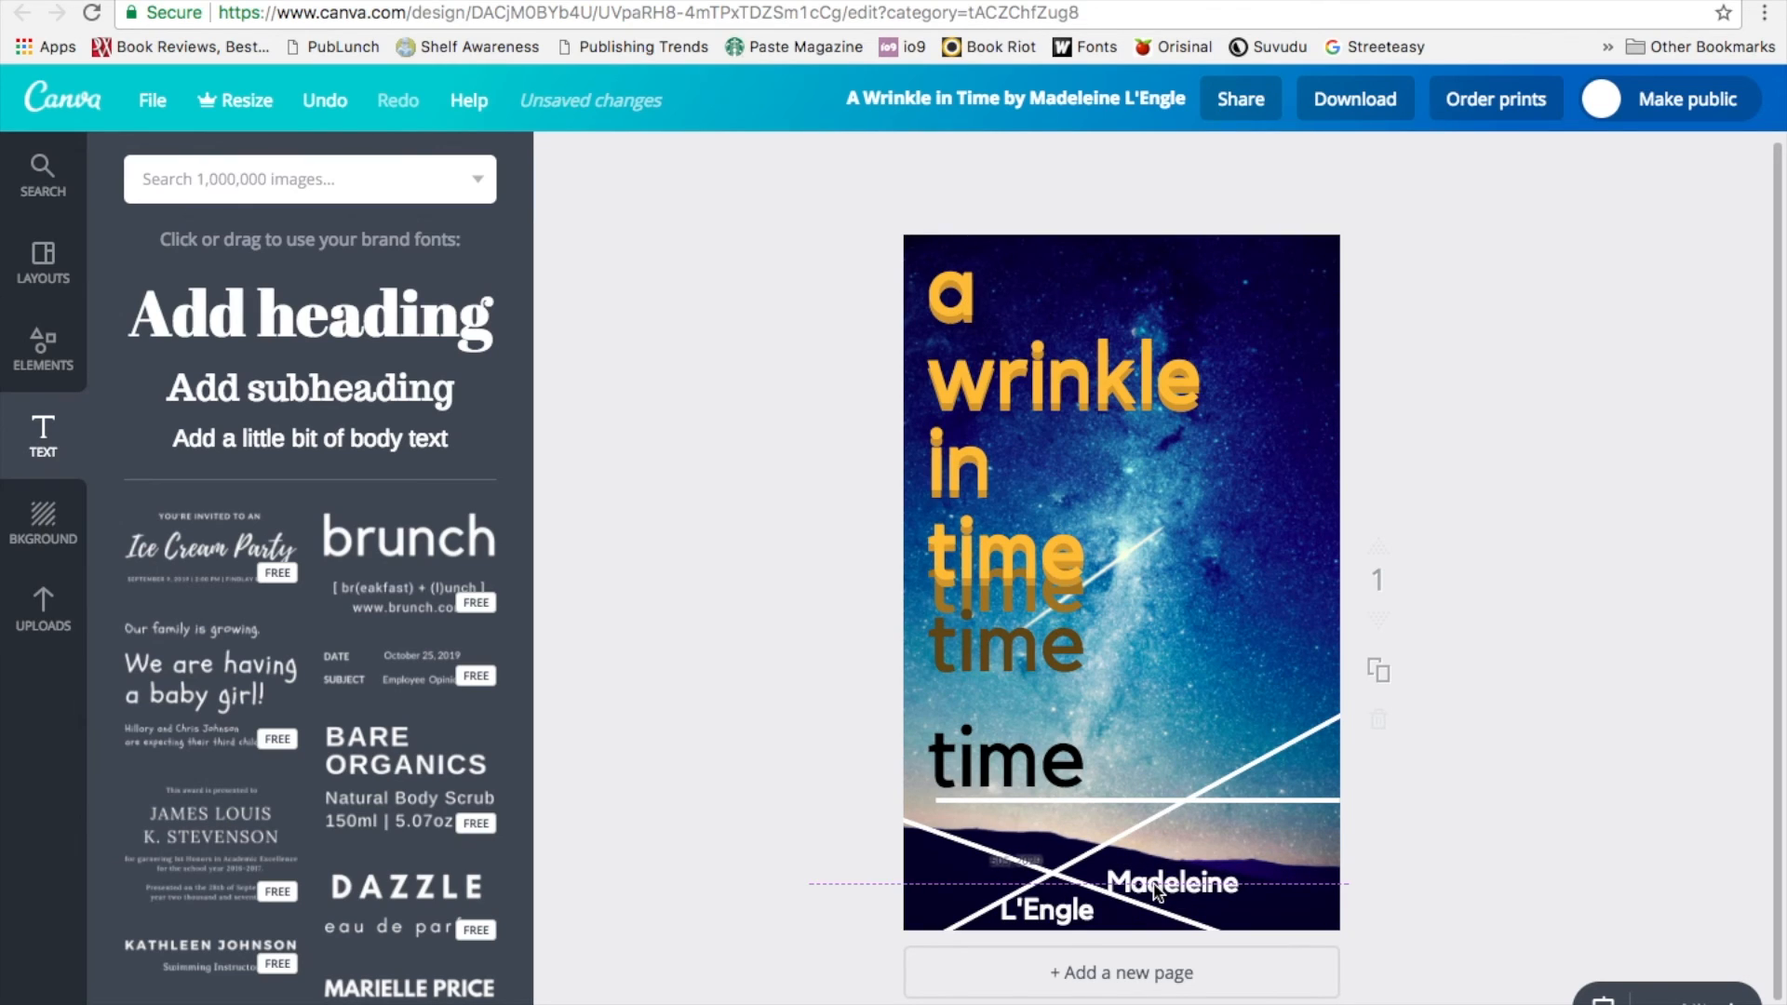
{"action": "left_click_drag", "start_coordinate": [1050, 910], "coordinate": [1256, 917]}
{"action": "left_click_drag", "start_coordinate": [1259, 916], "coordinate": [1248, 917]}
{"action": "left_click", "coordinate": [1561, 839]}
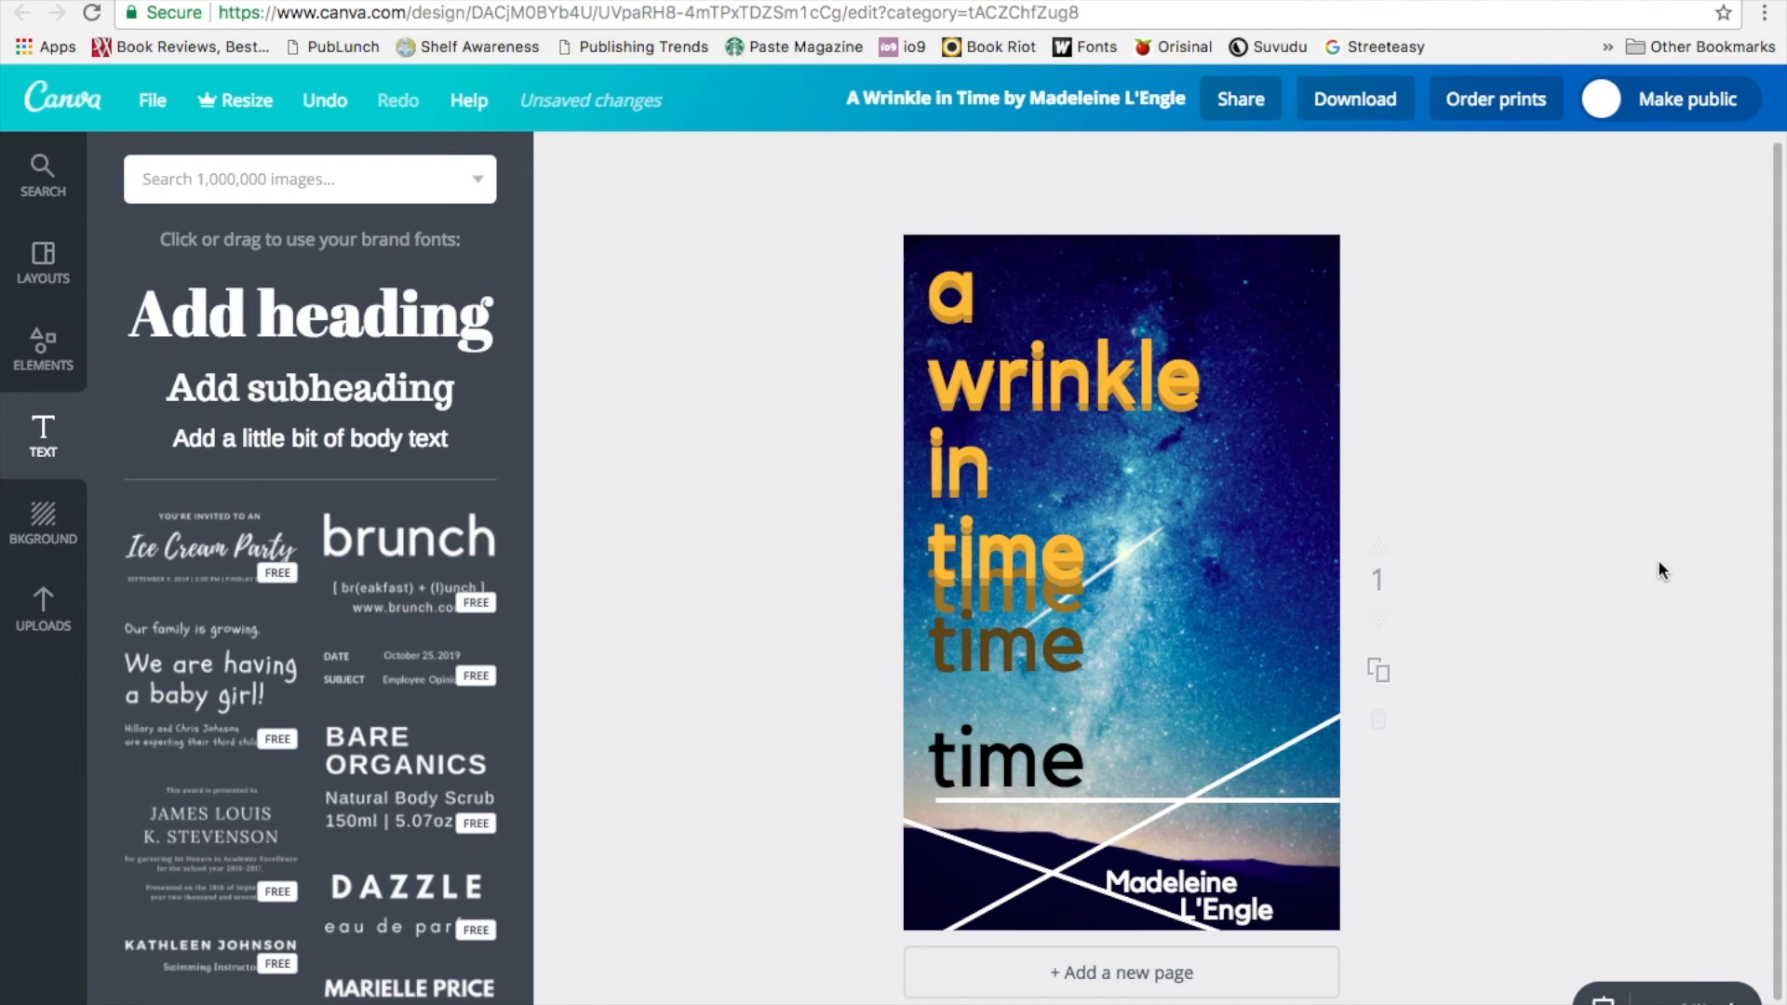
Step: Rotate the rising diagonal white line to a steeper angle so it crosses the other lines left of the author's name
{"action": "left_click", "coordinate": [1176, 809]}
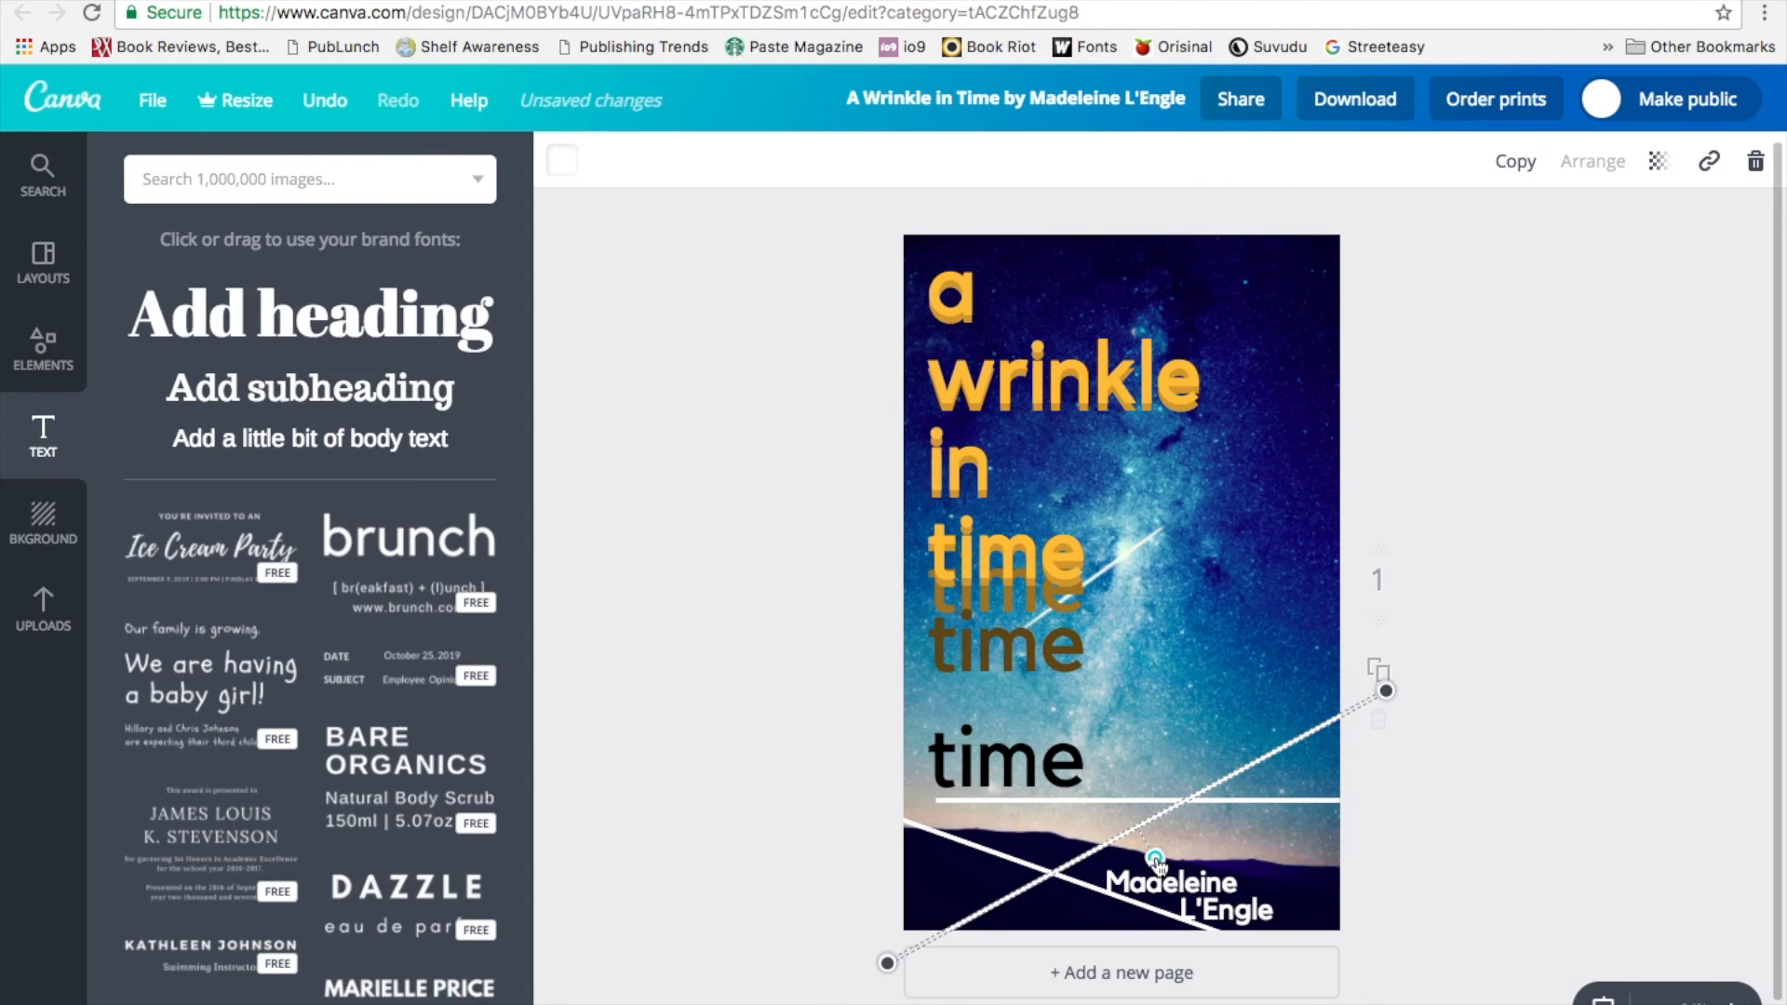
{"action": "left_click_drag", "start_coordinate": [1155, 860], "coordinate": [1174, 834]}
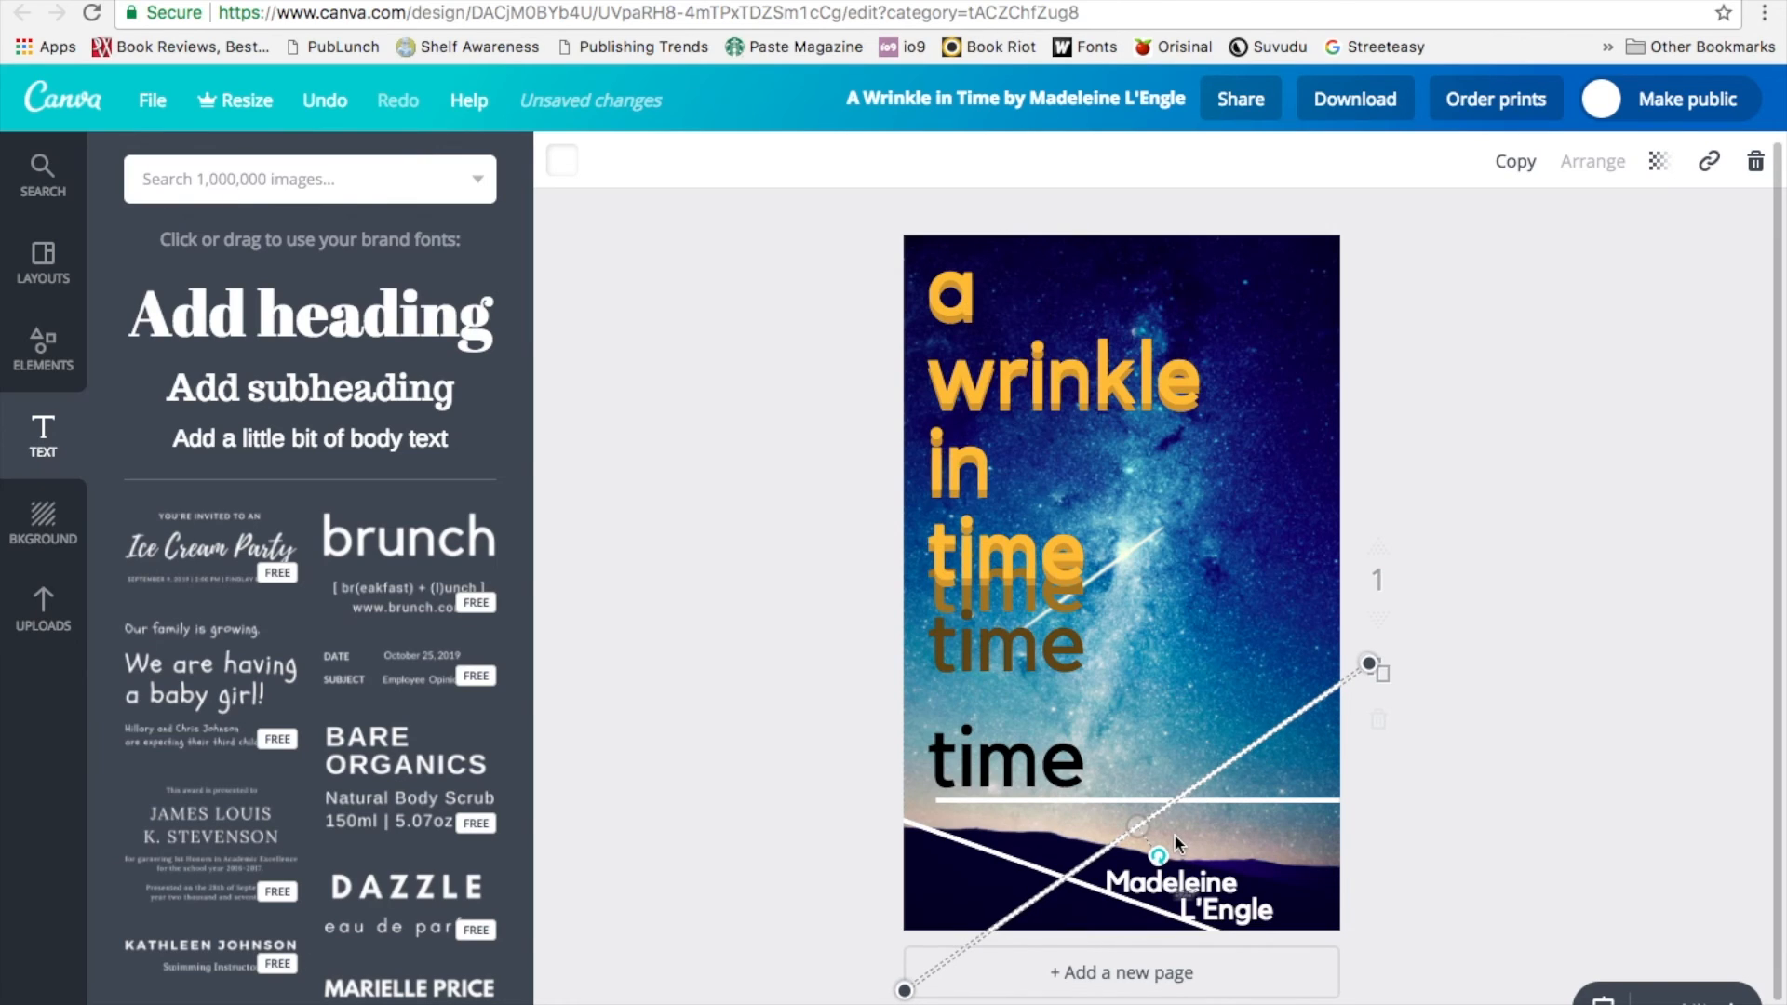
{"action": "left_click", "coordinate": [1556, 772]}
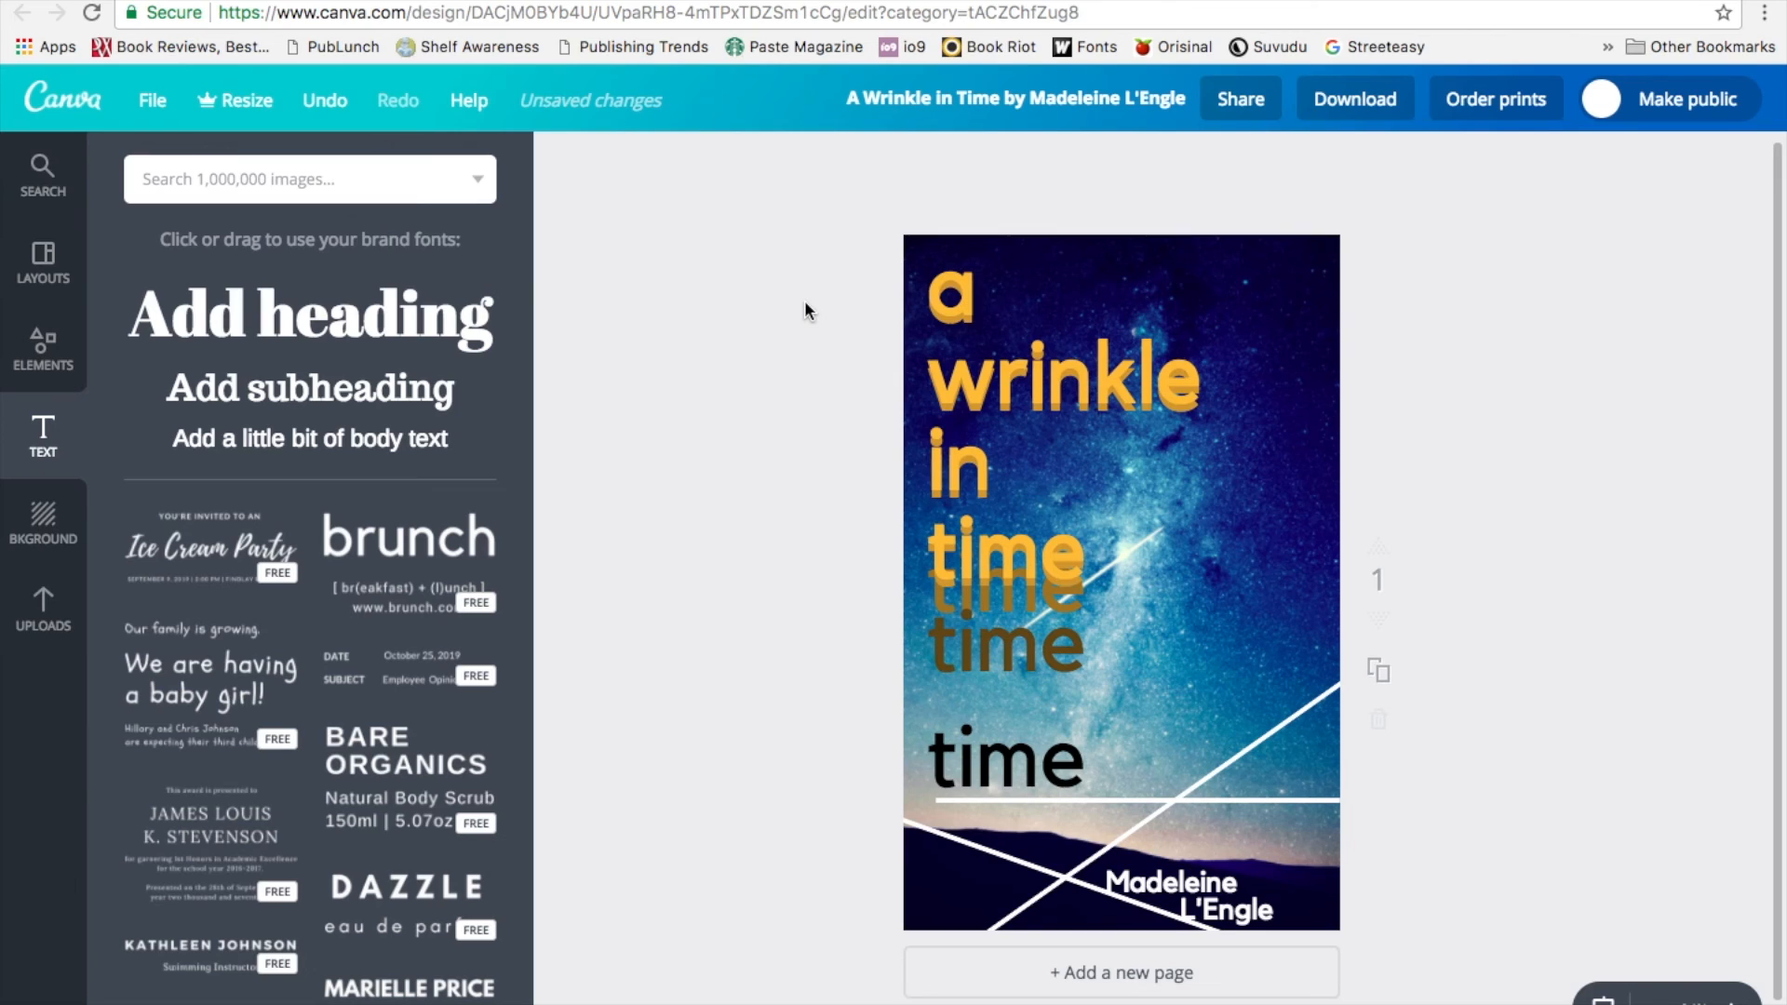
{"action": "left_click", "coordinate": [1114, 610]}
{"action": "left_click_drag", "start_coordinate": [1114, 611], "coordinate": [1117, 608]}
{"action": "left_click", "coordinate": [815, 249]}
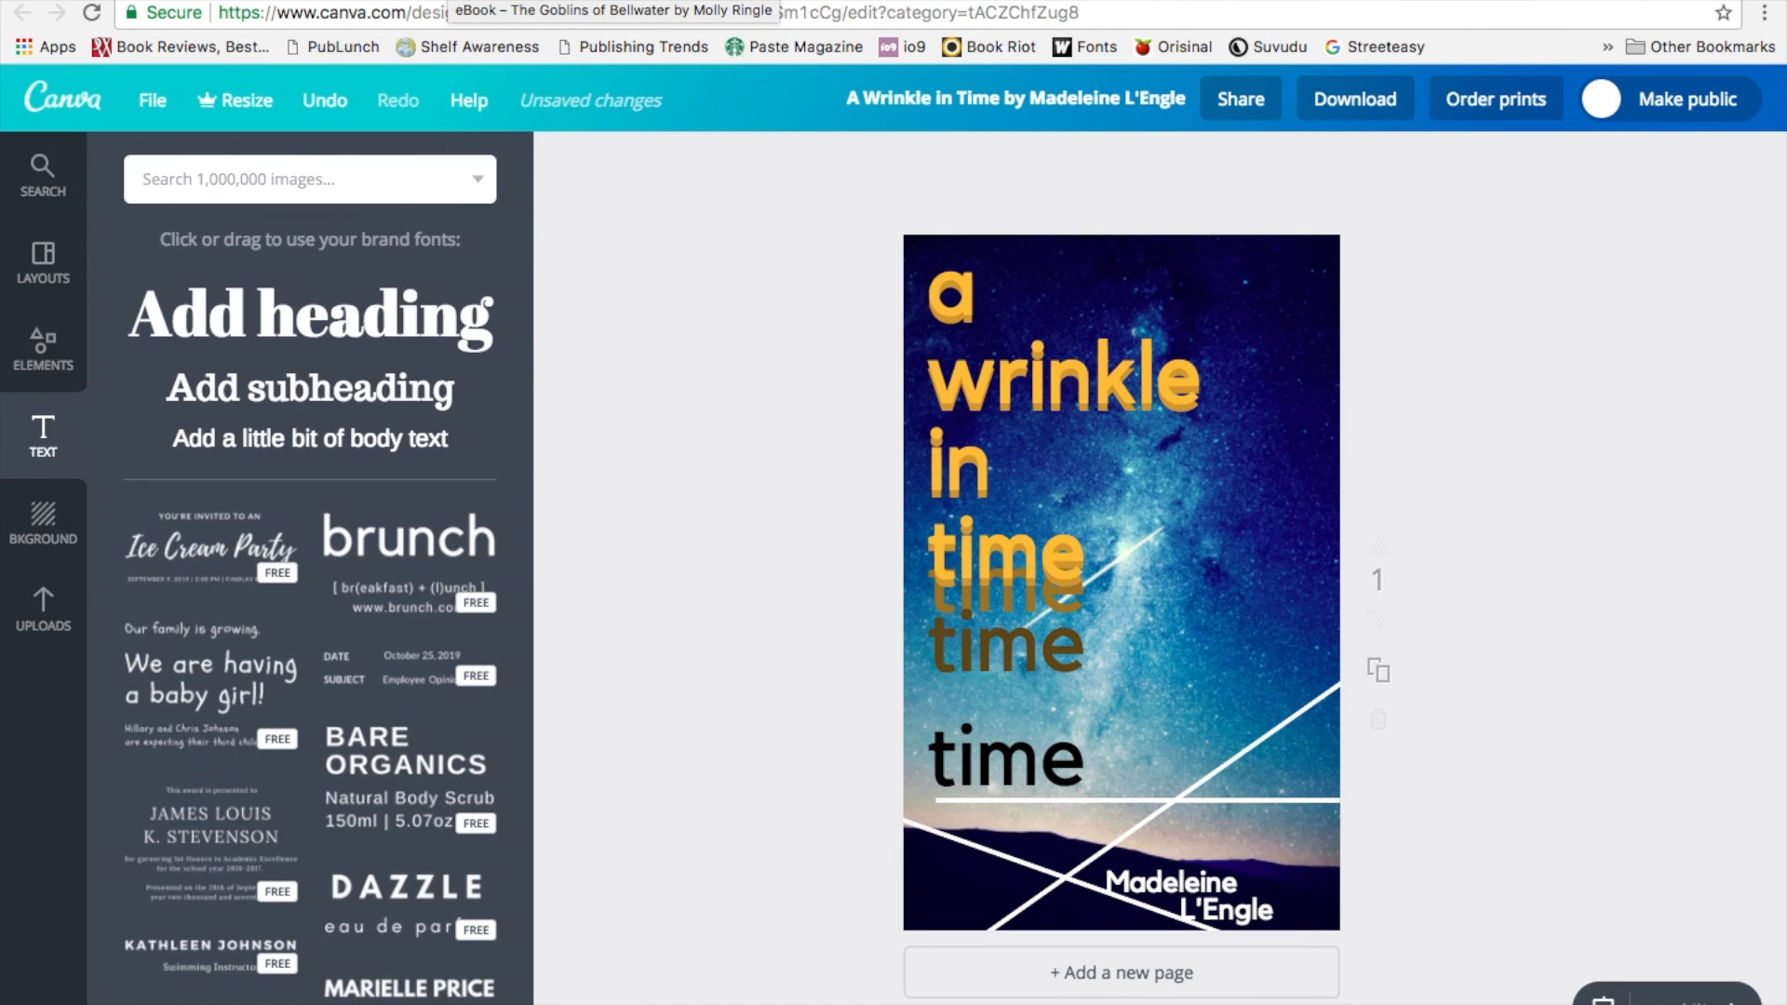
Step: Switch to the blank The Goblins of Bellwater design and add an enlarged copy of the uploaded forest couple photo
{"action": "left_click", "coordinate": [450, 2]}
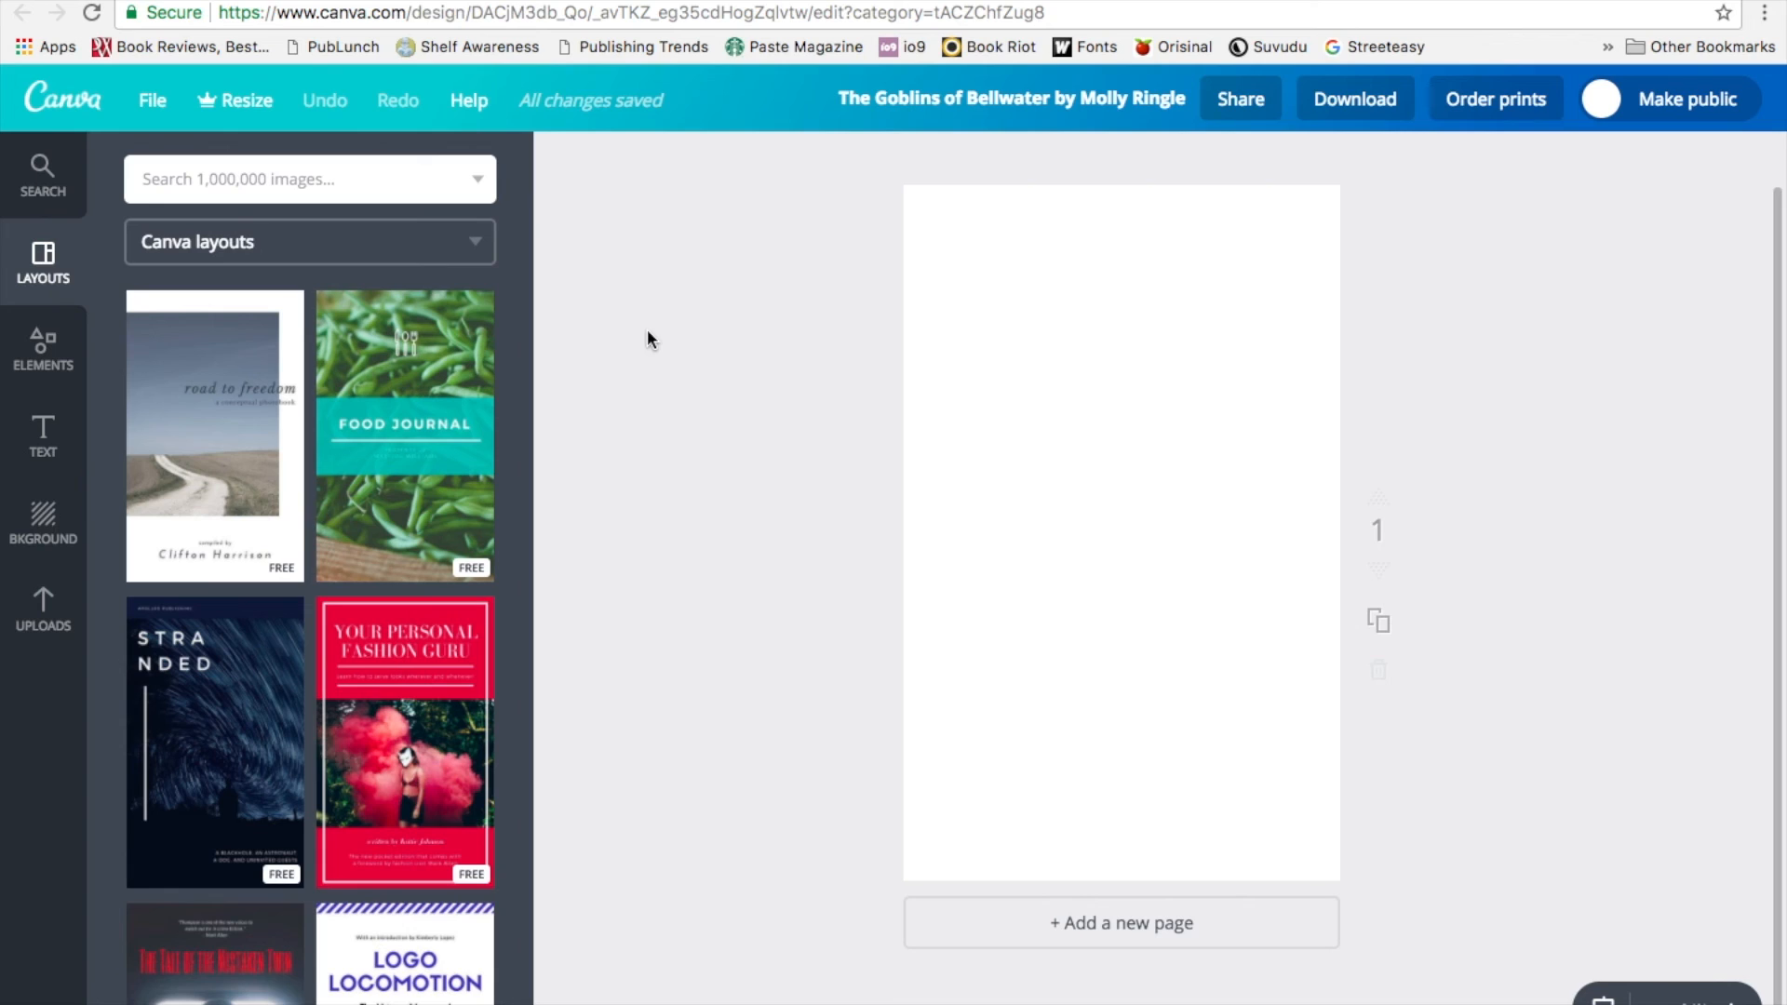
{"action": "left_click", "coordinate": [48, 616]}
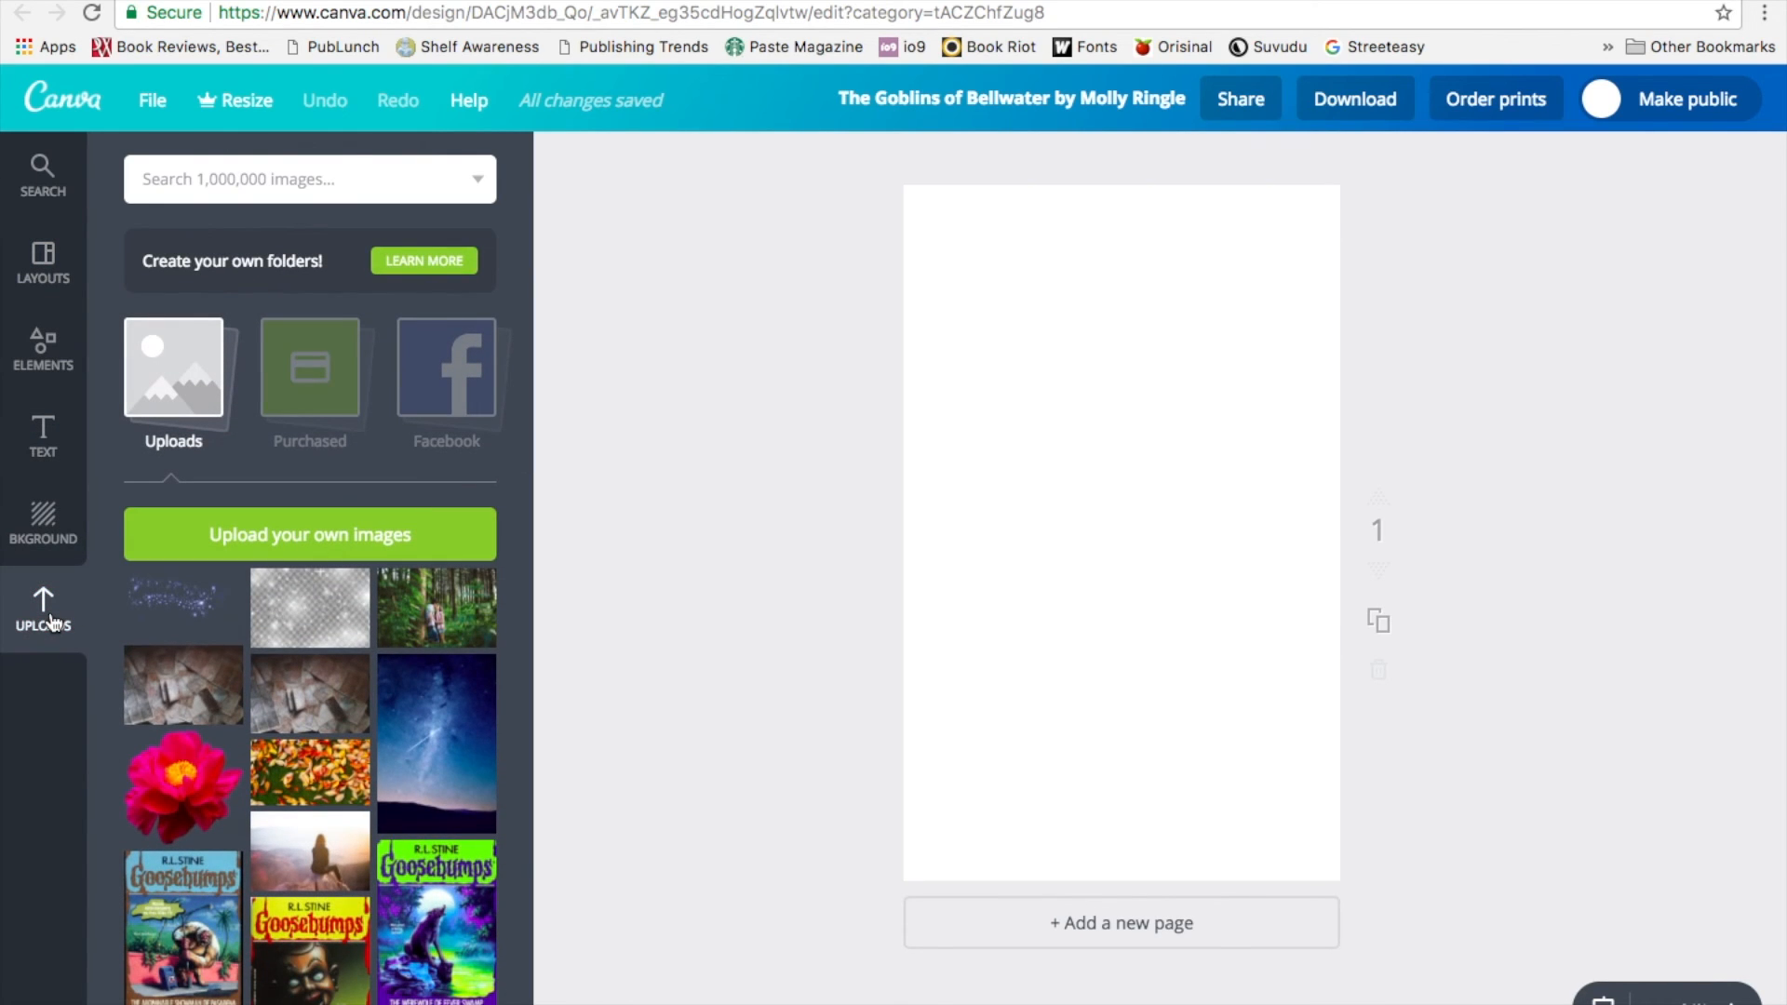
{"action": "left_click_drag", "start_coordinate": [391, 631], "coordinate": [1047, 219]}
{"action": "left_click_drag", "start_coordinate": [1148, 348], "coordinate": [1777, 837]}
{"action": "left_click_drag", "start_coordinate": [1515, 716], "coordinate": [1472, 755]}
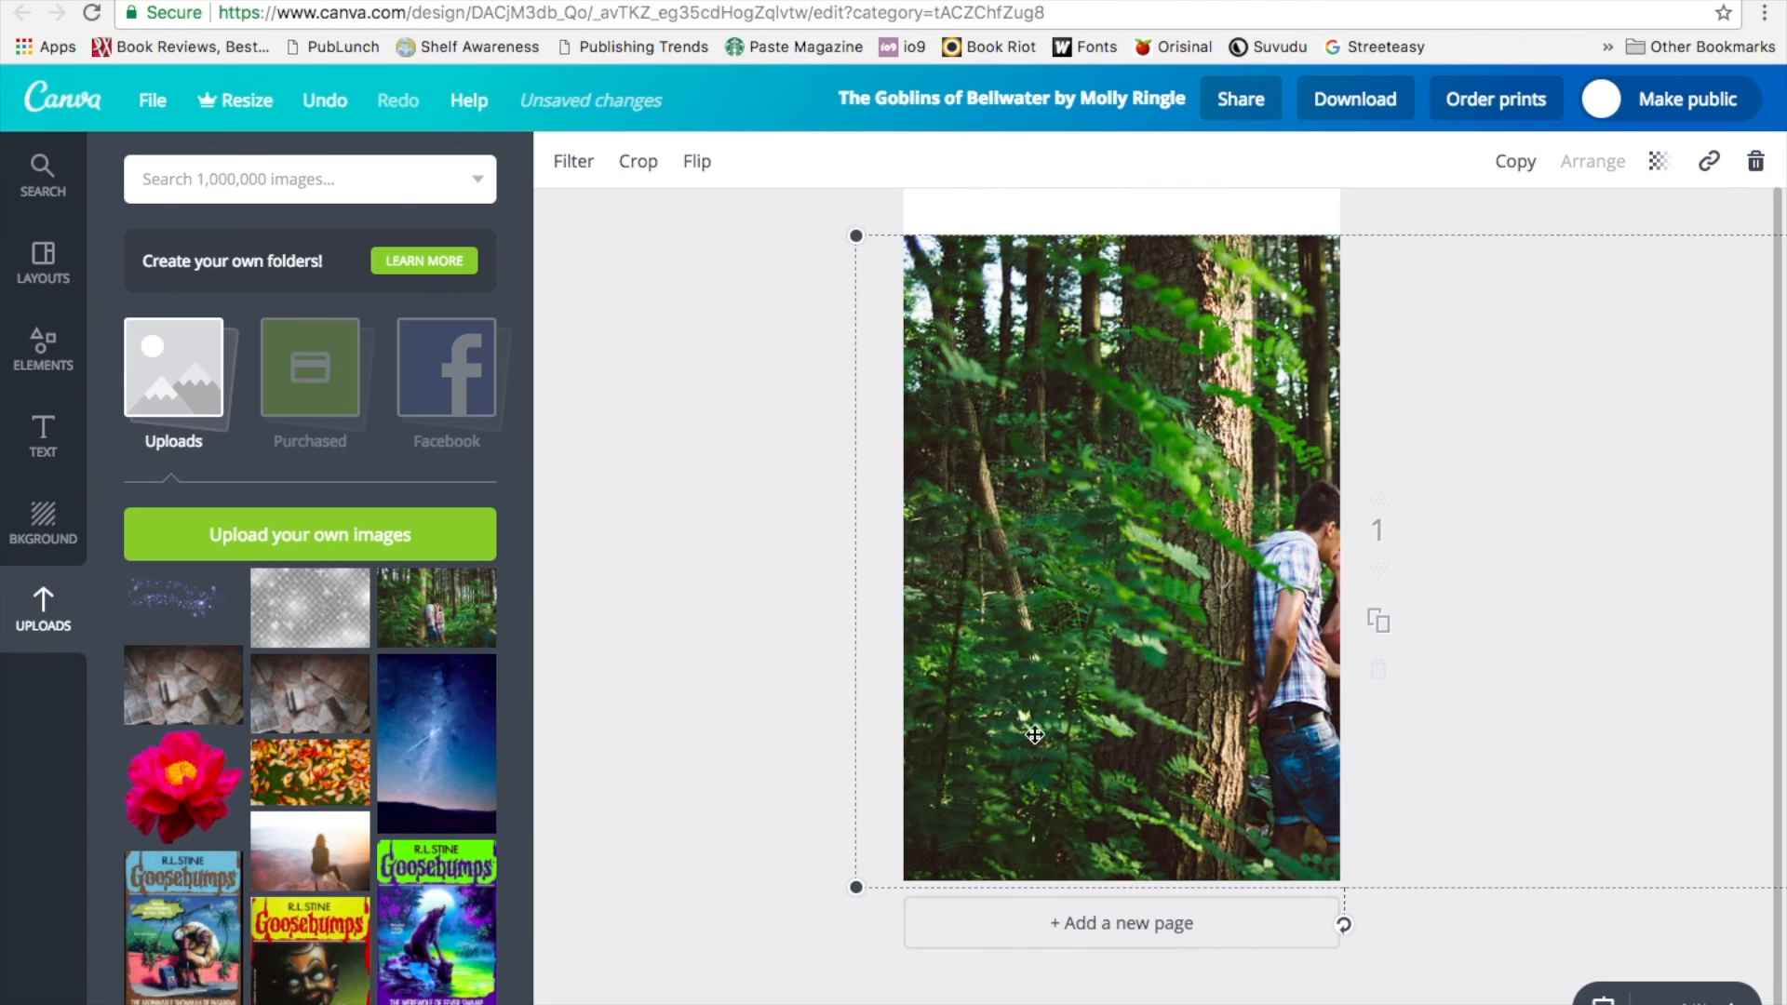
Step: Align the forest photo with the page's top edge and enlarge it until it covers the whole page
{"action": "scroll", "coordinate": [780, 792], "scroll_direction": "up", "scroll_amount": 1}
{"action": "left_click_drag", "start_coordinate": [1190, 663], "coordinate": [1006, 605]}
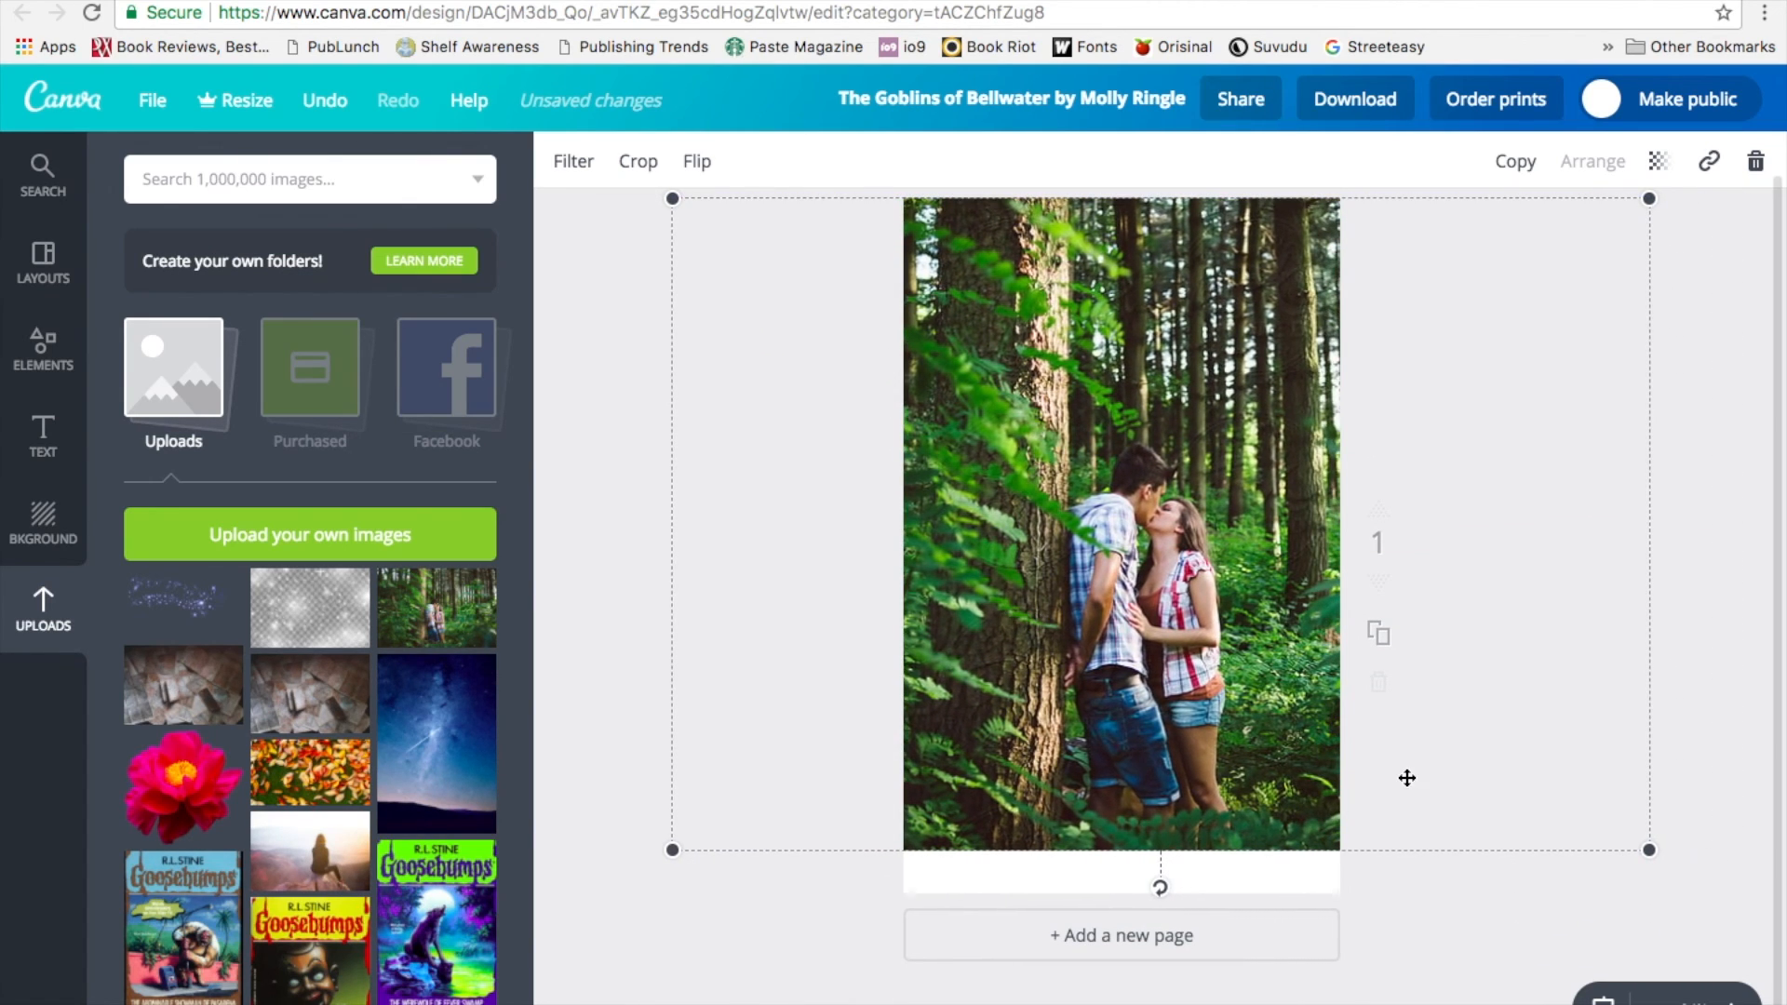
{"action": "left_click_drag", "start_coordinate": [1649, 850], "coordinate": [1720, 898]}
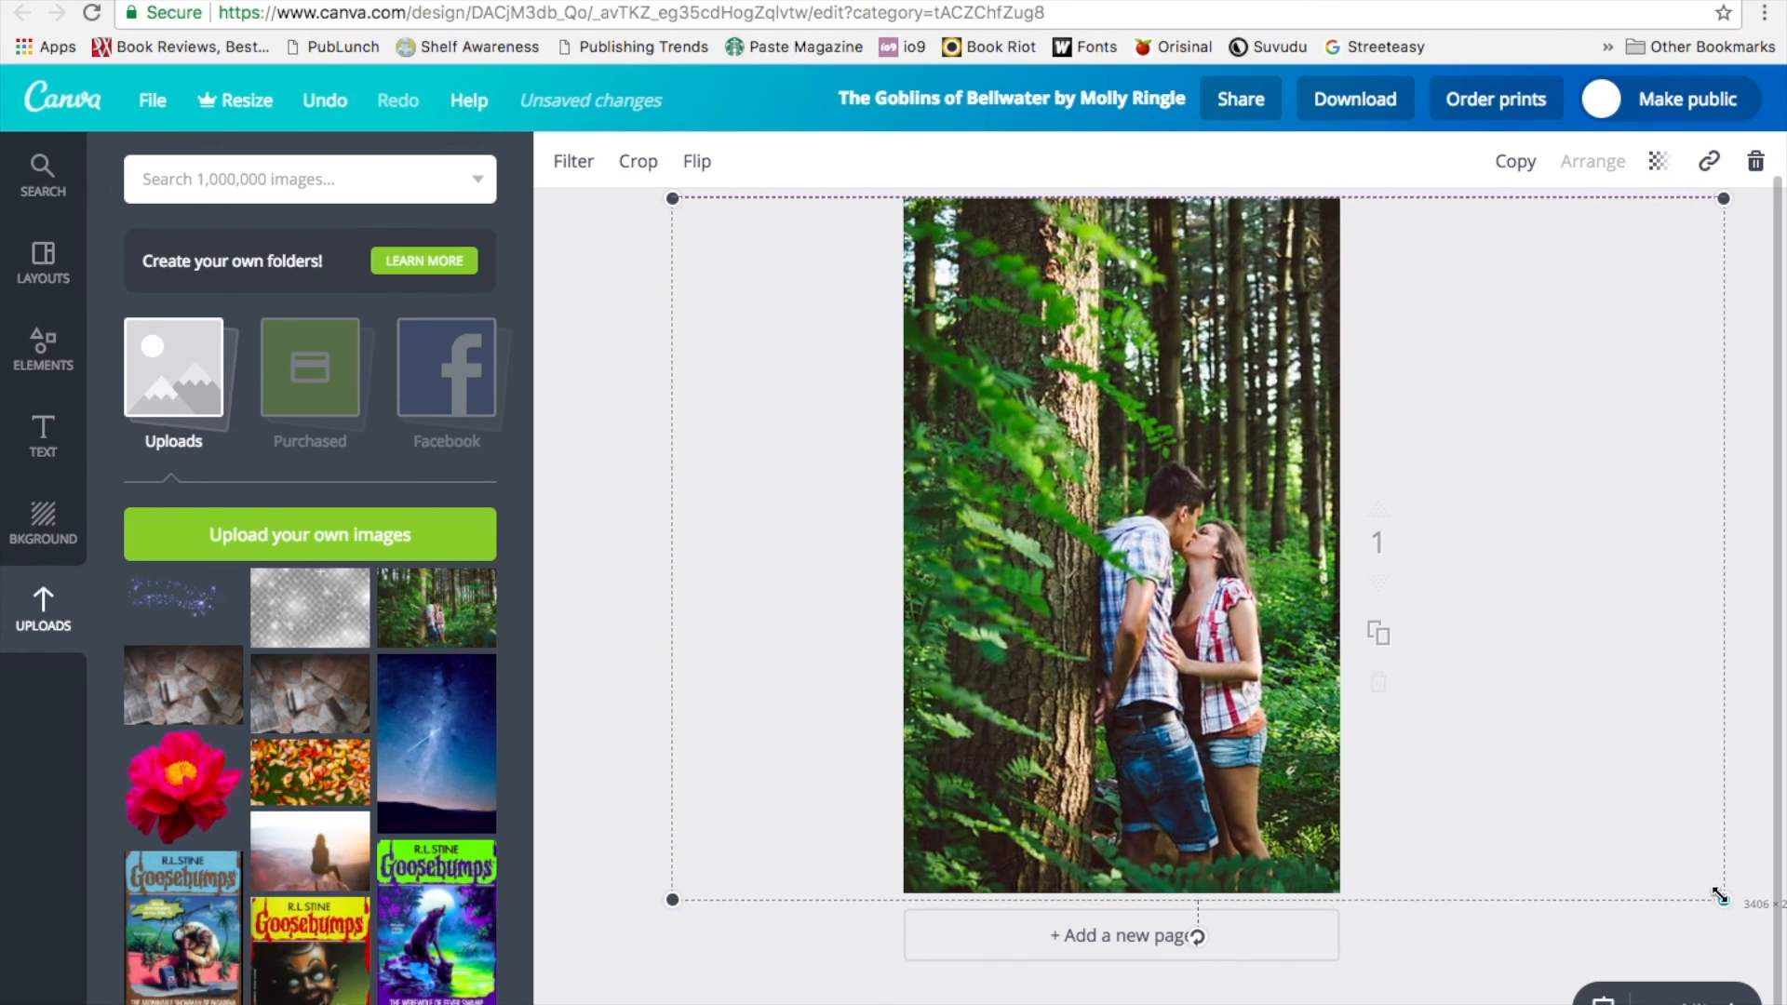
{"action": "left_click", "coordinate": [1565, 968]}
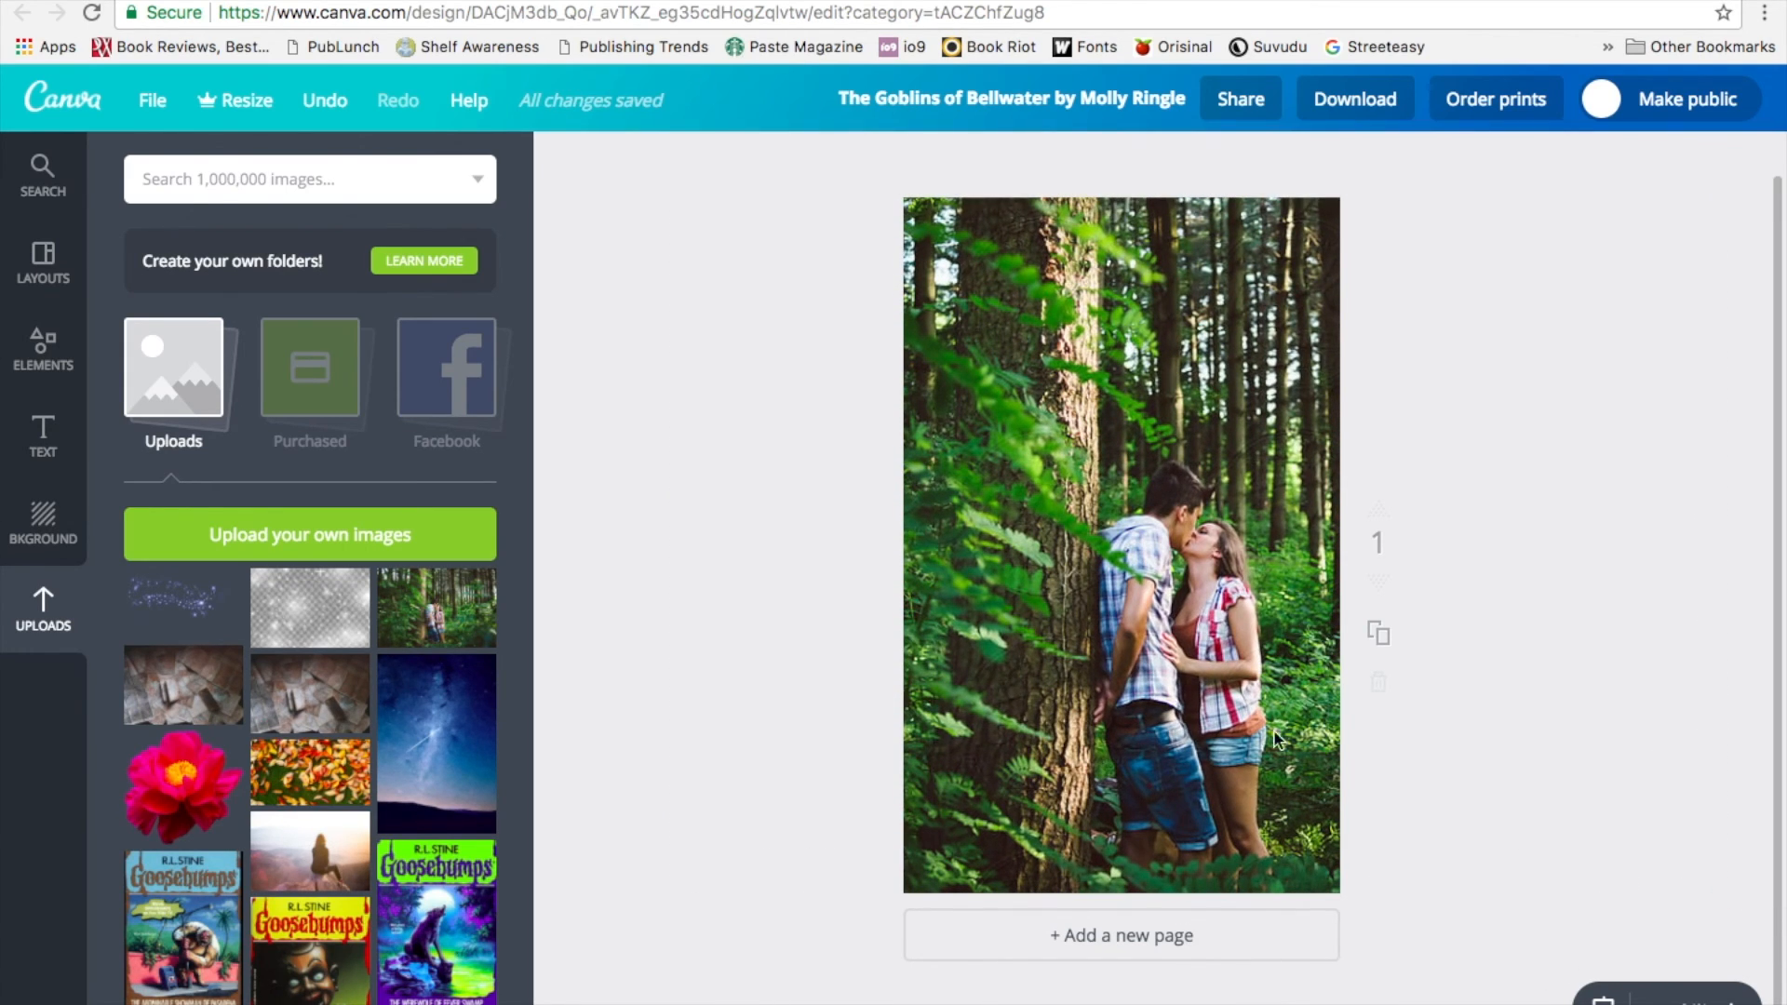
Step: Reposition the forest photo so the couple stands left of the cover's centre, keeping the page fully covered
{"action": "left_click", "coordinate": [1219, 756]}
{"action": "left_click_drag", "start_coordinate": [1219, 756], "coordinate": [1107, 789]}
{"action": "left_click_drag", "start_coordinate": [1599, 199], "coordinate": [1603, 192]}
{"action": "left_click", "coordinate": [1488, 382]}
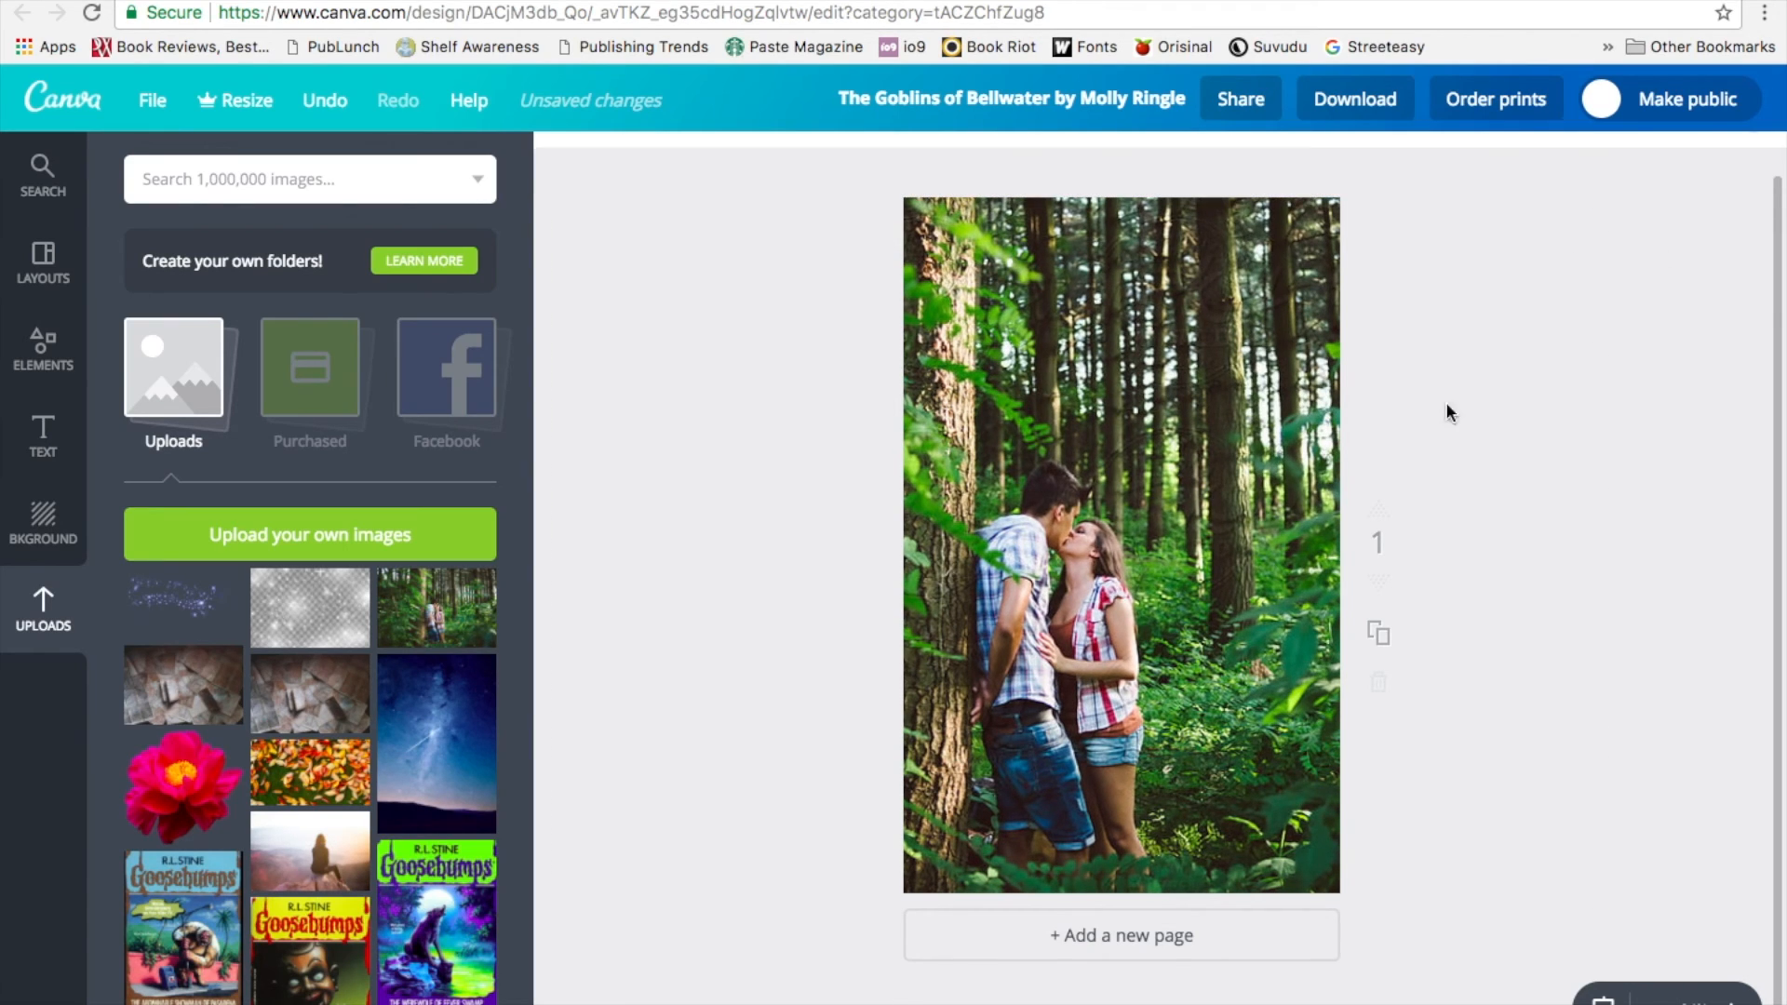
{"action": "left_click", "coordinate": [1175, 707]}
{"action": "left_click_drag", "start_coordinate": [1165, 727], "coordinate": [1154, 735]}
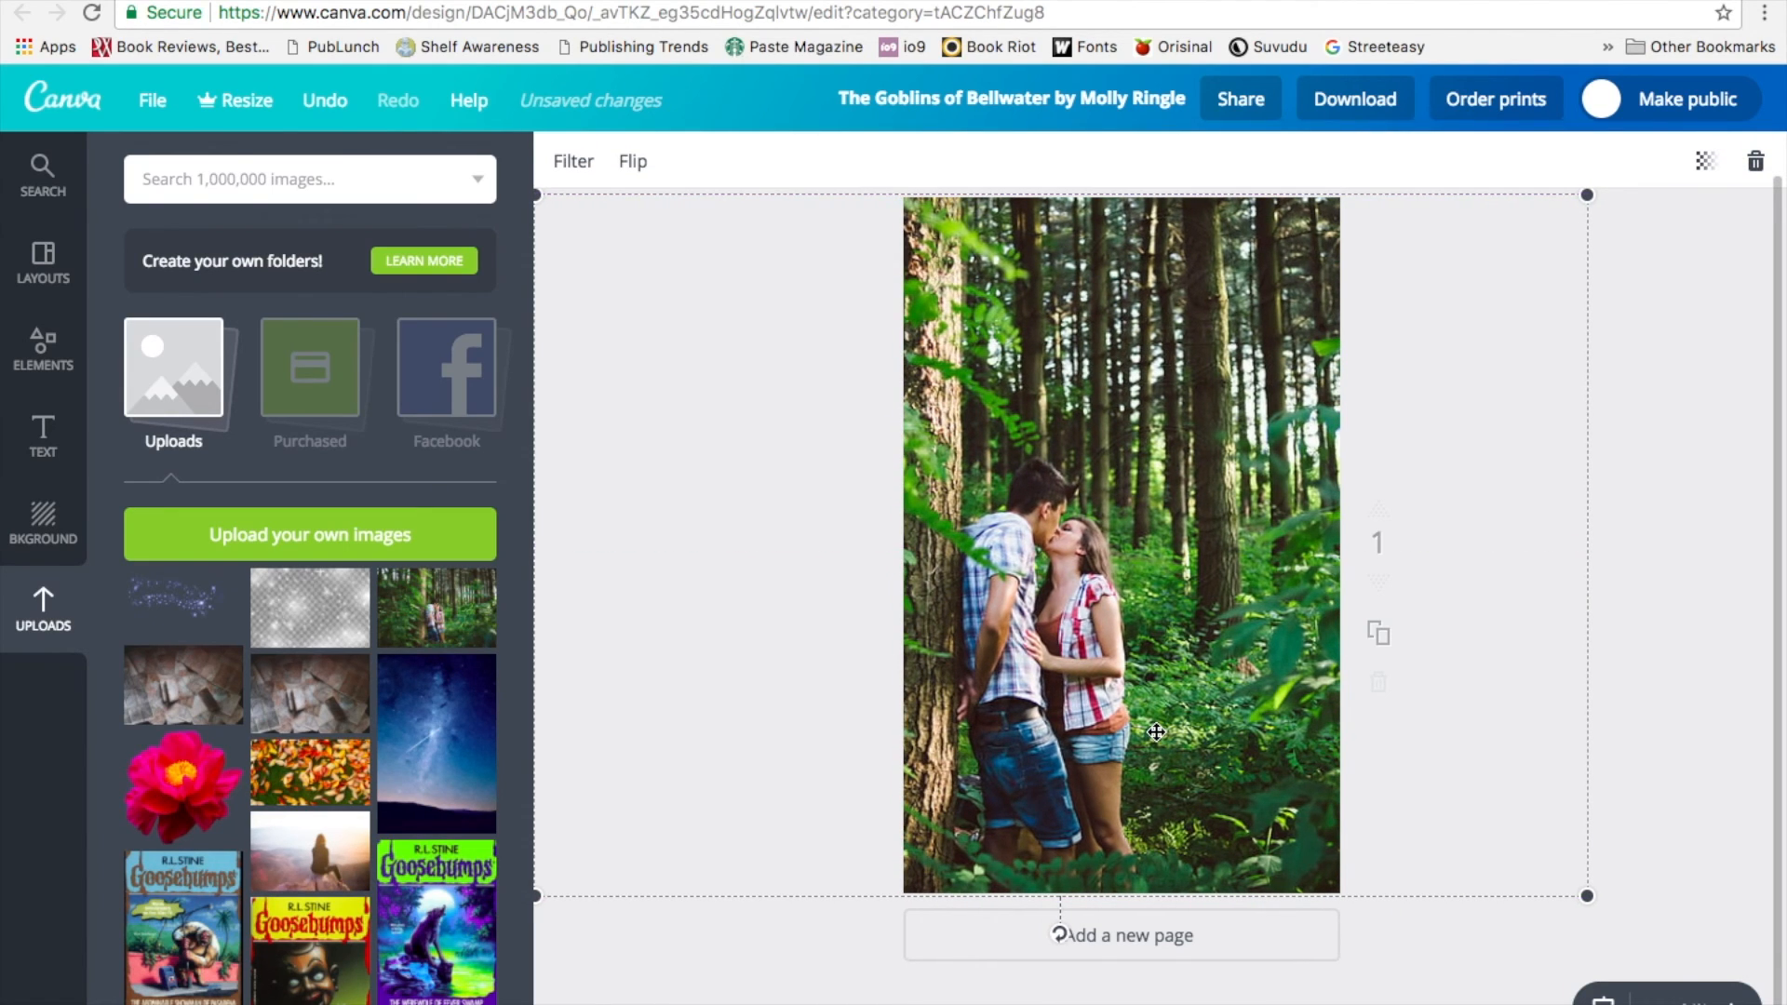
{"action": "left_click", "coordinate": [1448, 949]}
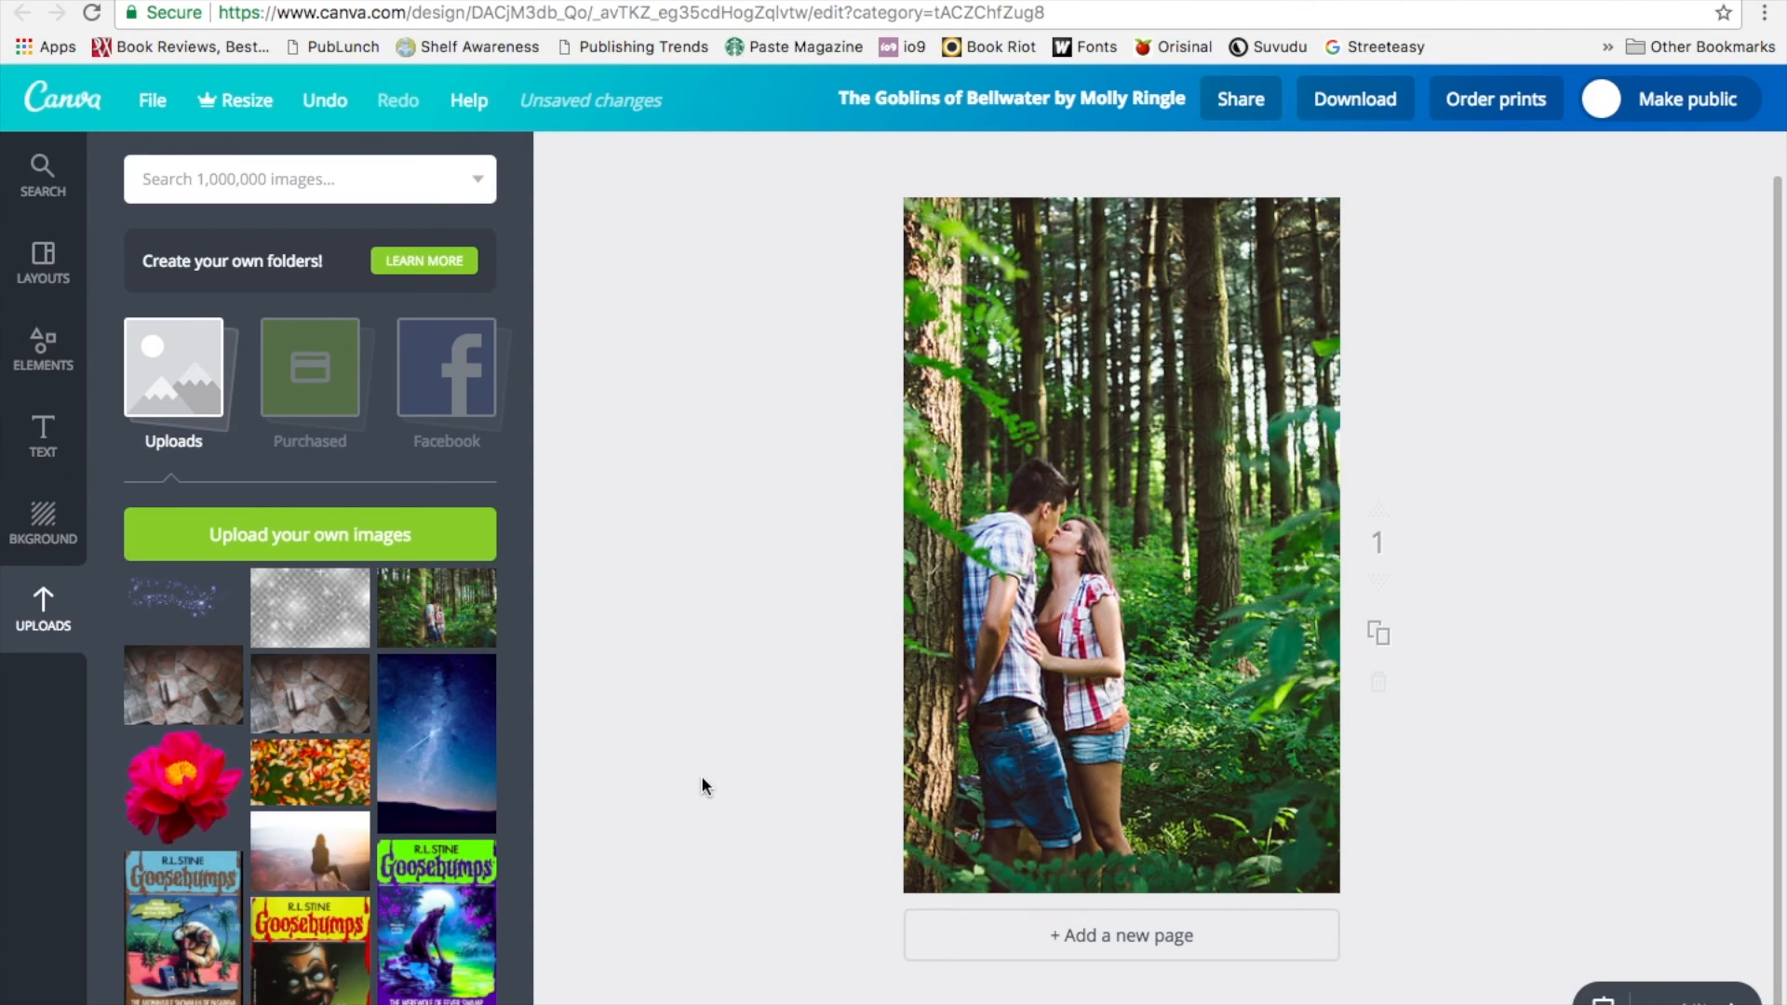
Step: Adjust the forest photo's filter to brightness -22, contrast +61, tint +63 and vignette +92
{"action": "left_click", "coordinate": [1114, 742]}
{"action": "left_click", "coordinate": [577, 163]}
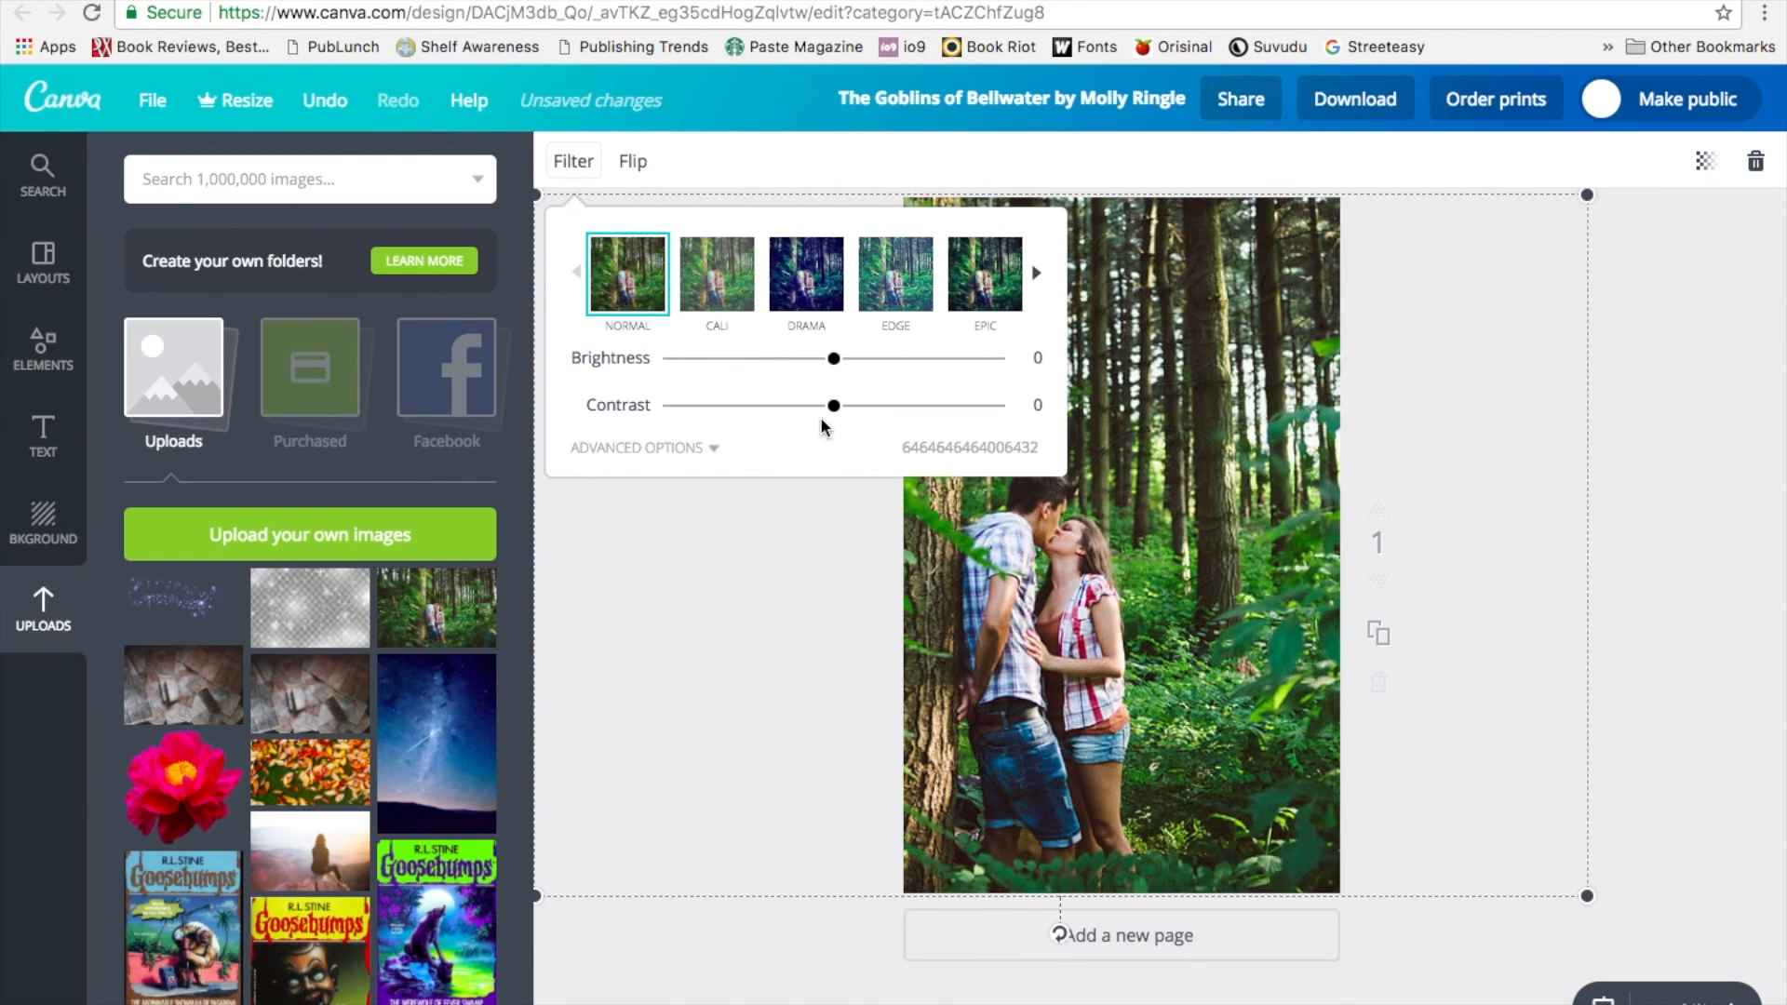
{"action": "left_click", "coordinate": [654, 450]}
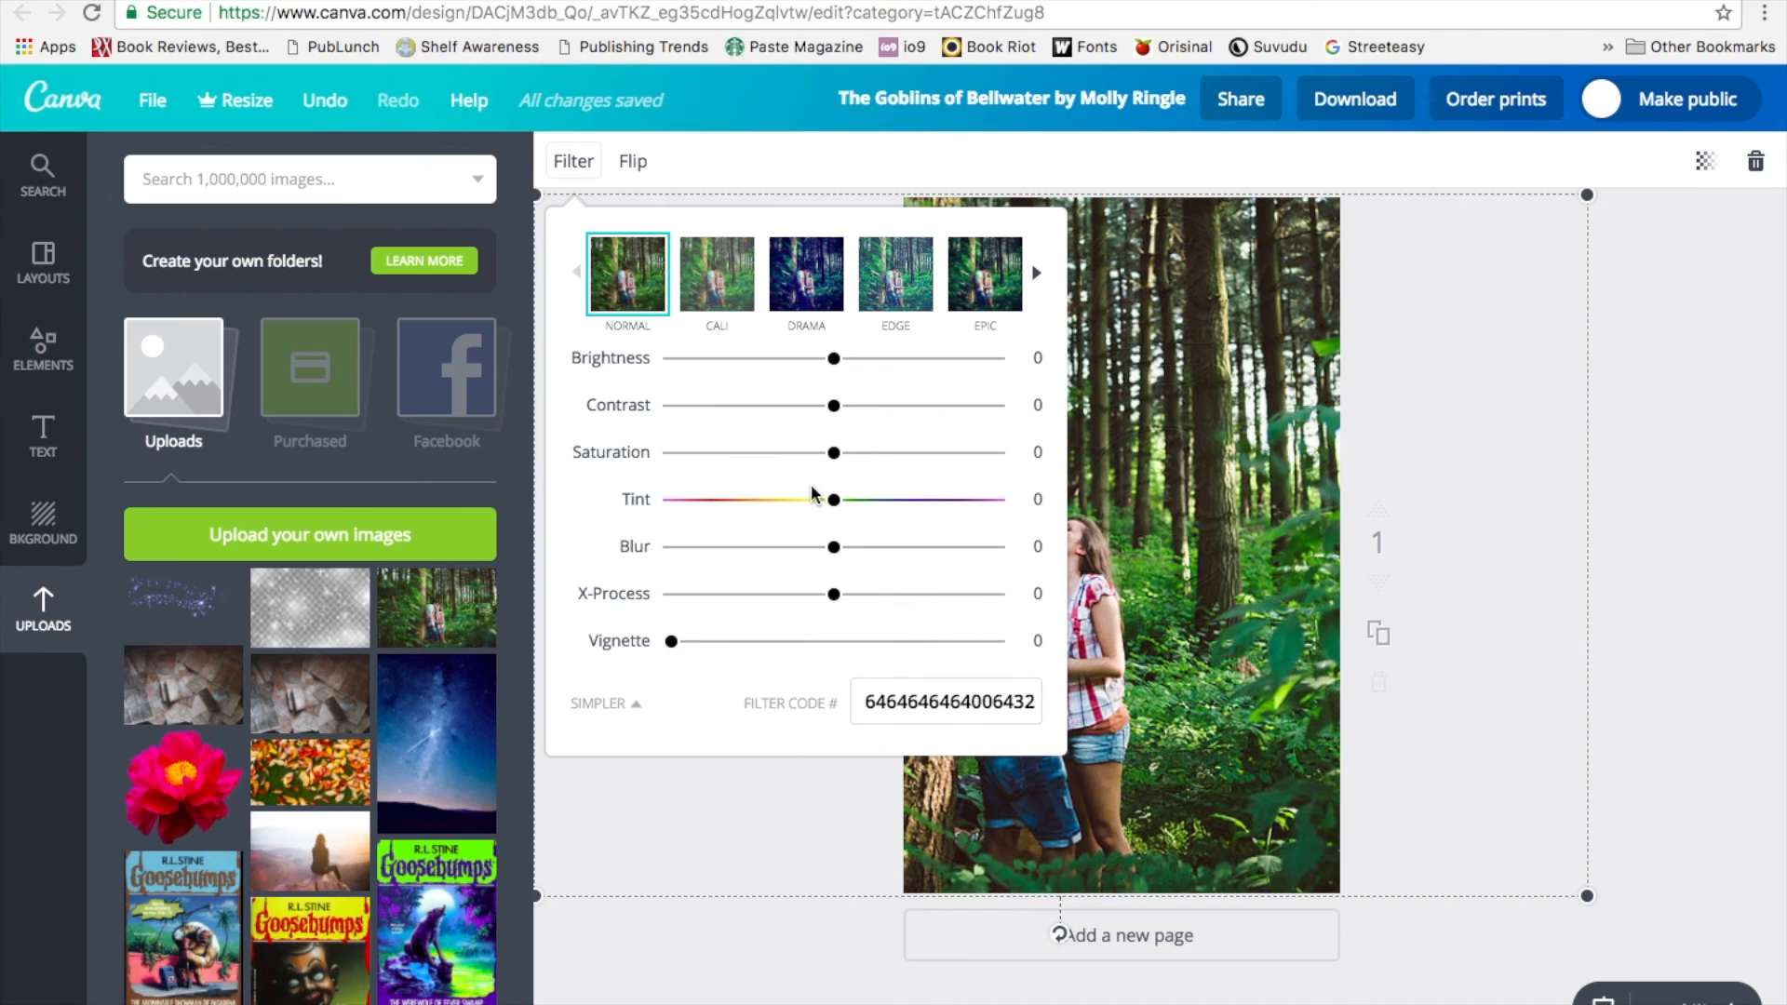
{"action": "left_click_drag", "start_coordinate": [831, 500], "coordinate": [922, 501]}
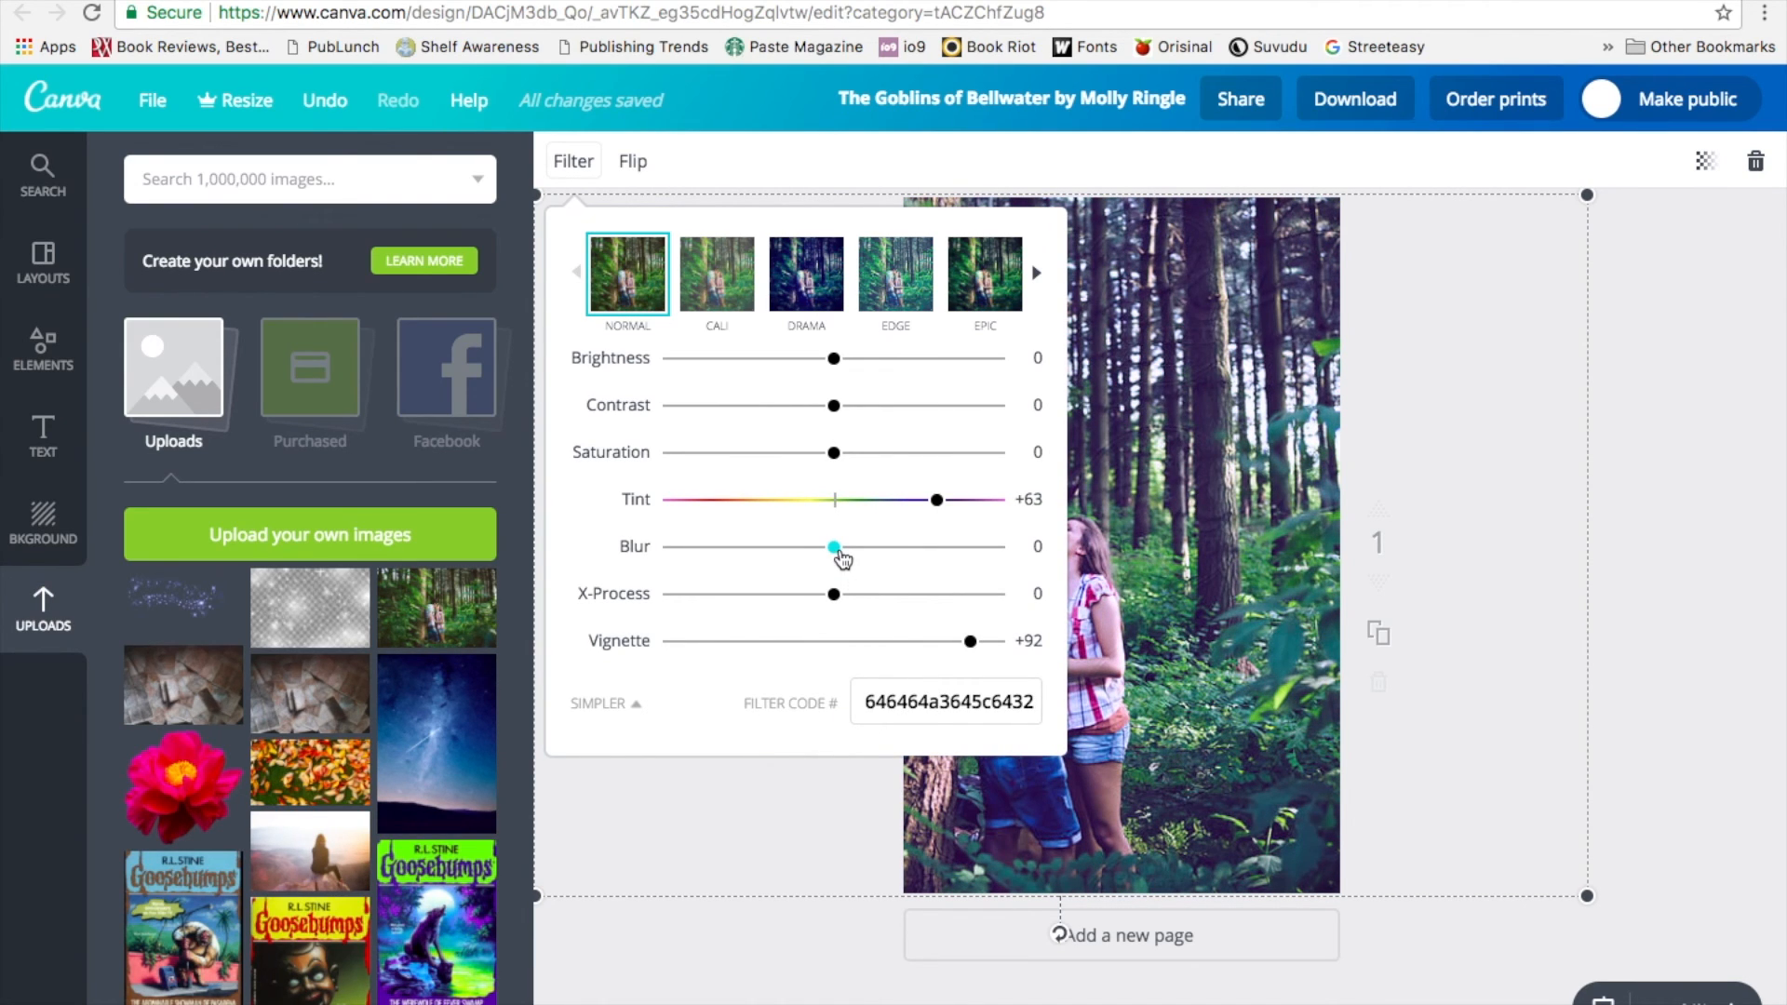
{"action": "left_click_drag", "start_coordinate": [834, 453], "coordinate": [932, 406]}
{"action": "left_click_drag", "start_coordinate": [836, 360], "coordinate": [798, 370]}
{"action": "left_click", "coordinate": [1467, 449]}
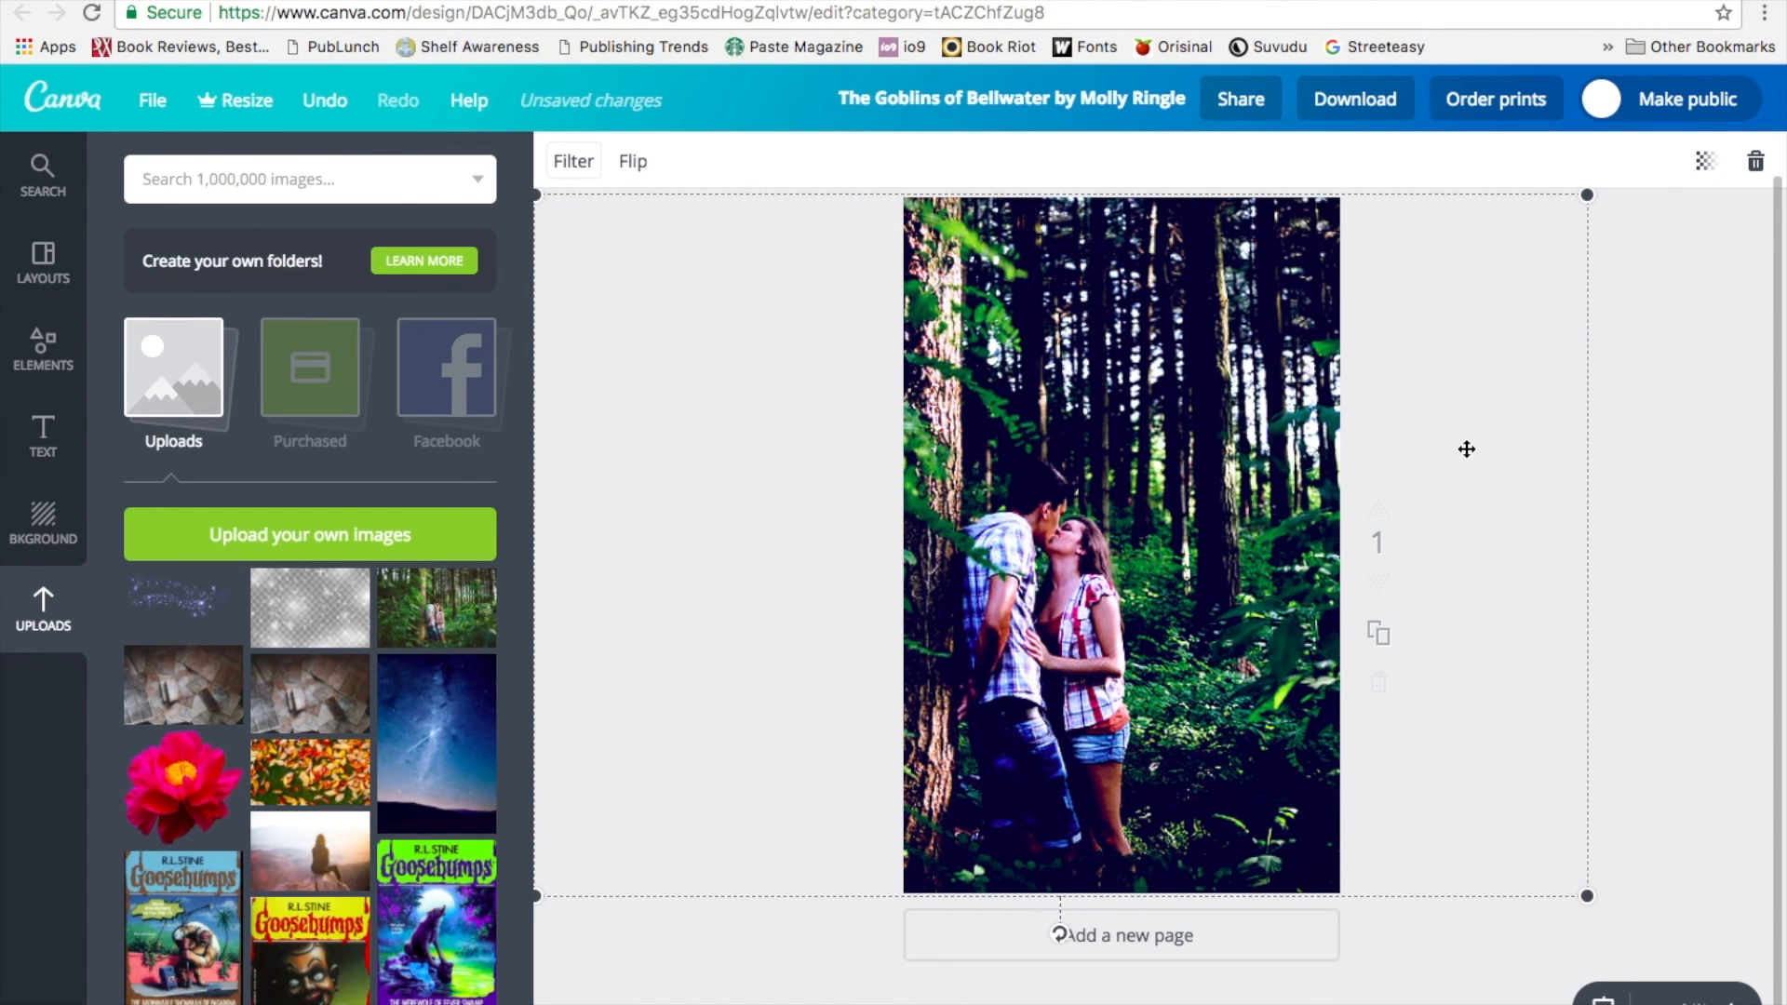
Step: Refine the forest photo's filter by setting its tint to +60 and its vignette to +84
{"action": "left_click", "coordinate": [1645, 454]}
{"action": "left_click", "coordinate": [1128, 584]}
{"action": "left_click", "coordinate": [577, 163]}
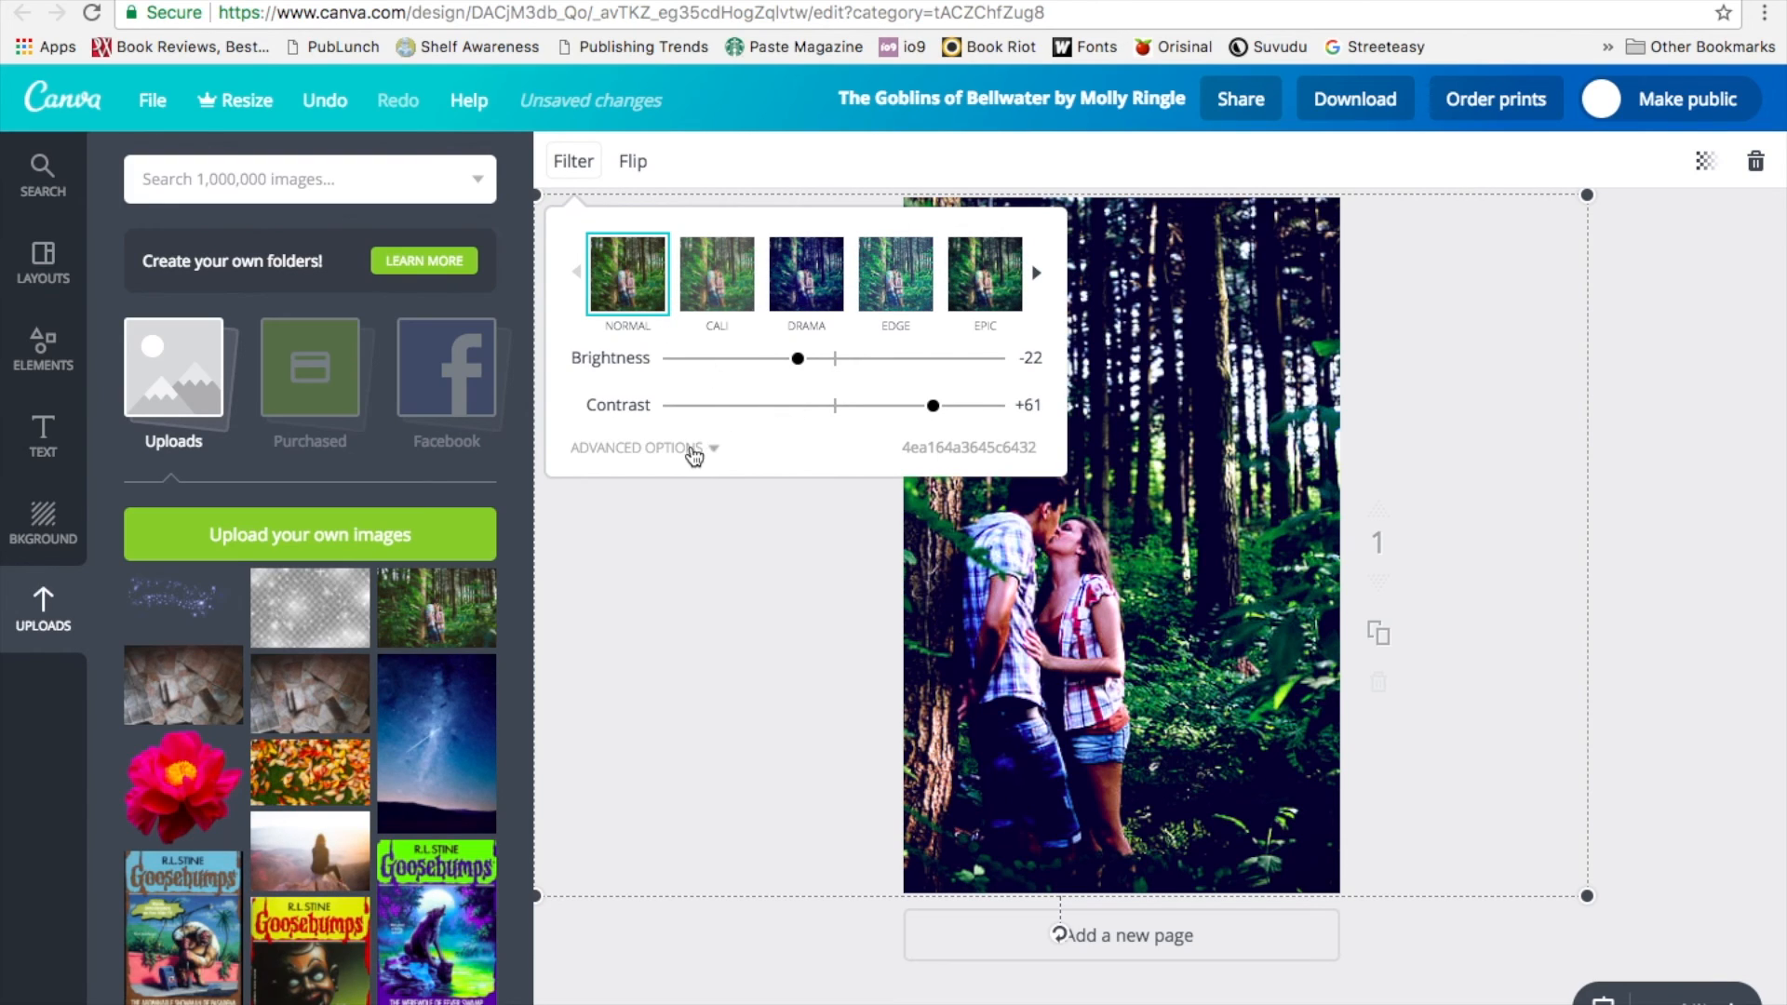
{"action": "left_click", "coordinate": [693, 450]}
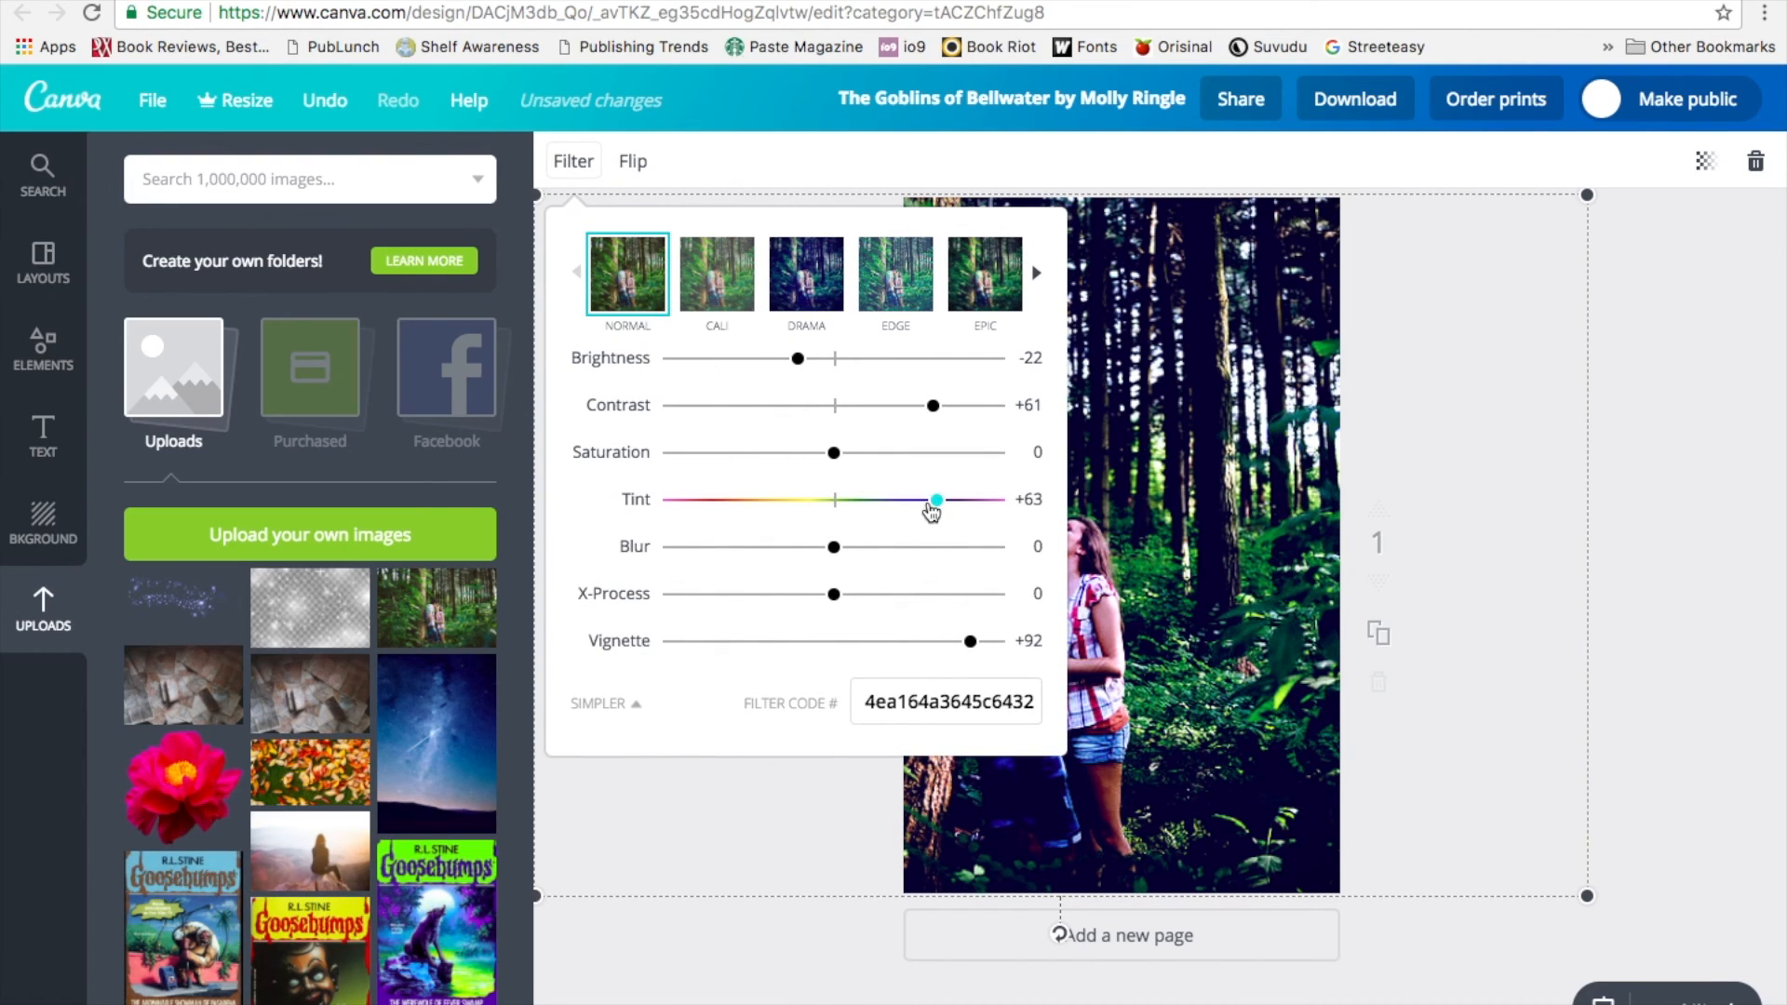
{"action": "left_click_drag", "start_coordinate": [926, 504], "coordinate": [930, 505]}
{"action": "left_click_drag", "start_coordinate": [967, 653], "coordinate": [949, 653]}
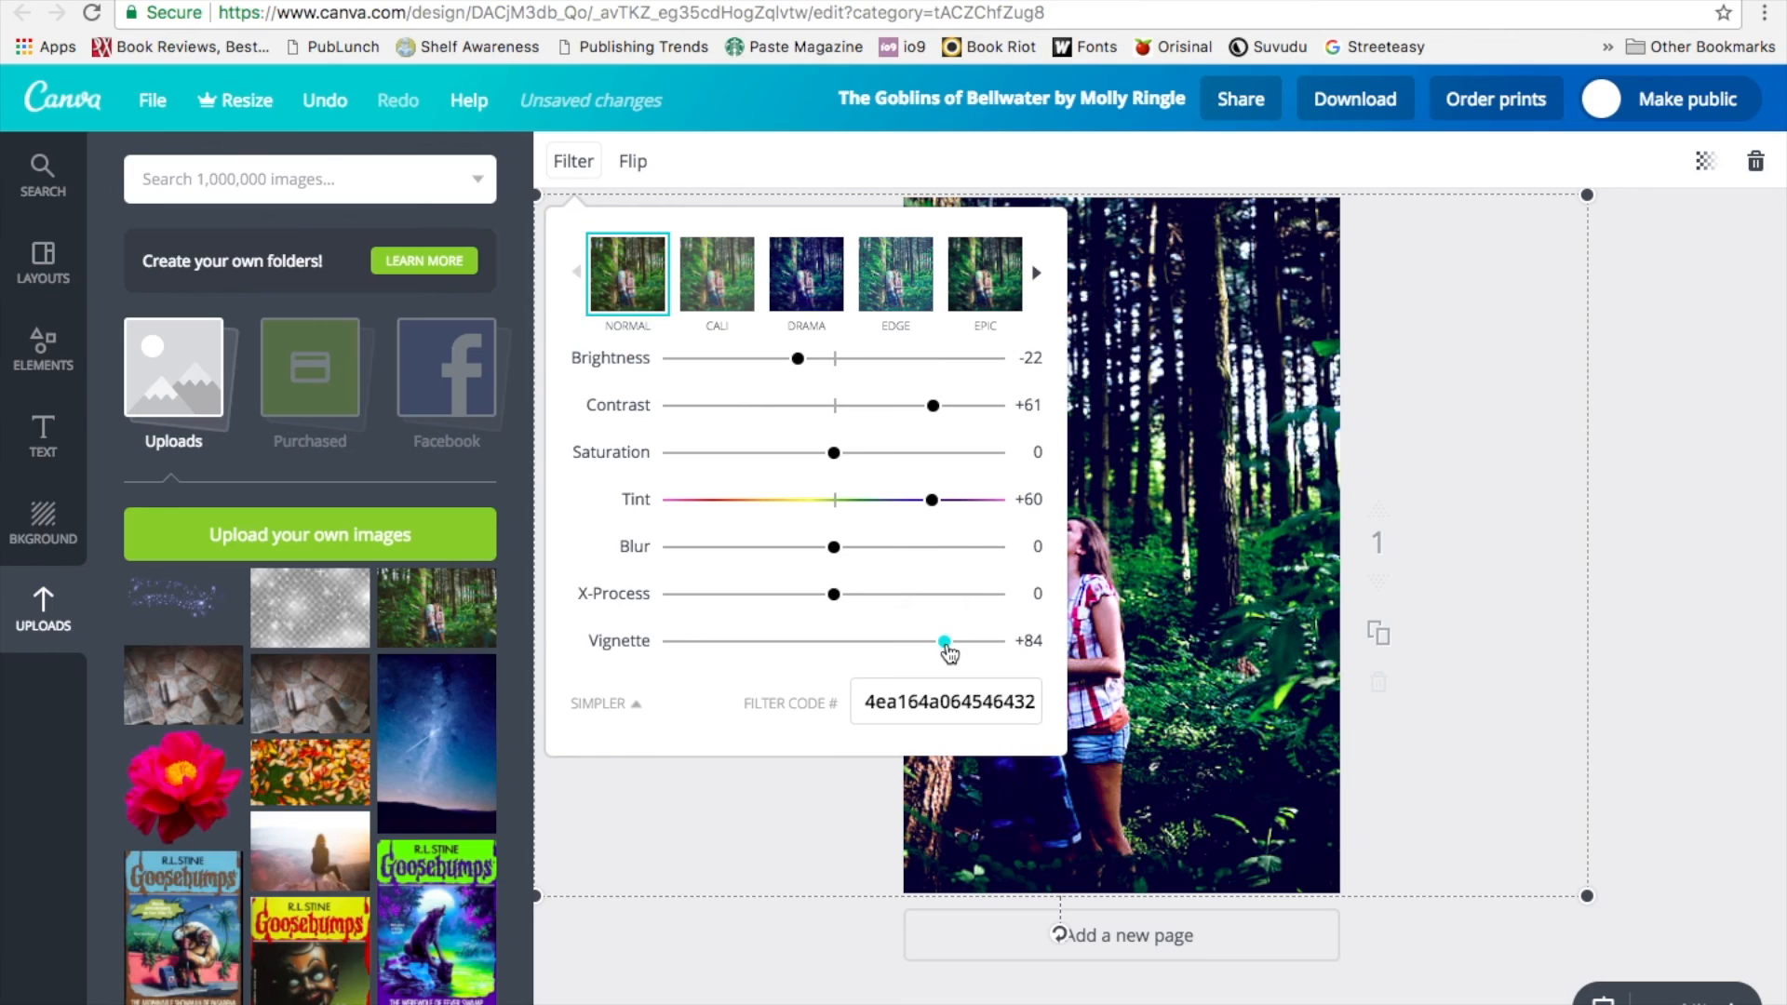
{"action": "left_click", "coordinate": [1662, 505]}
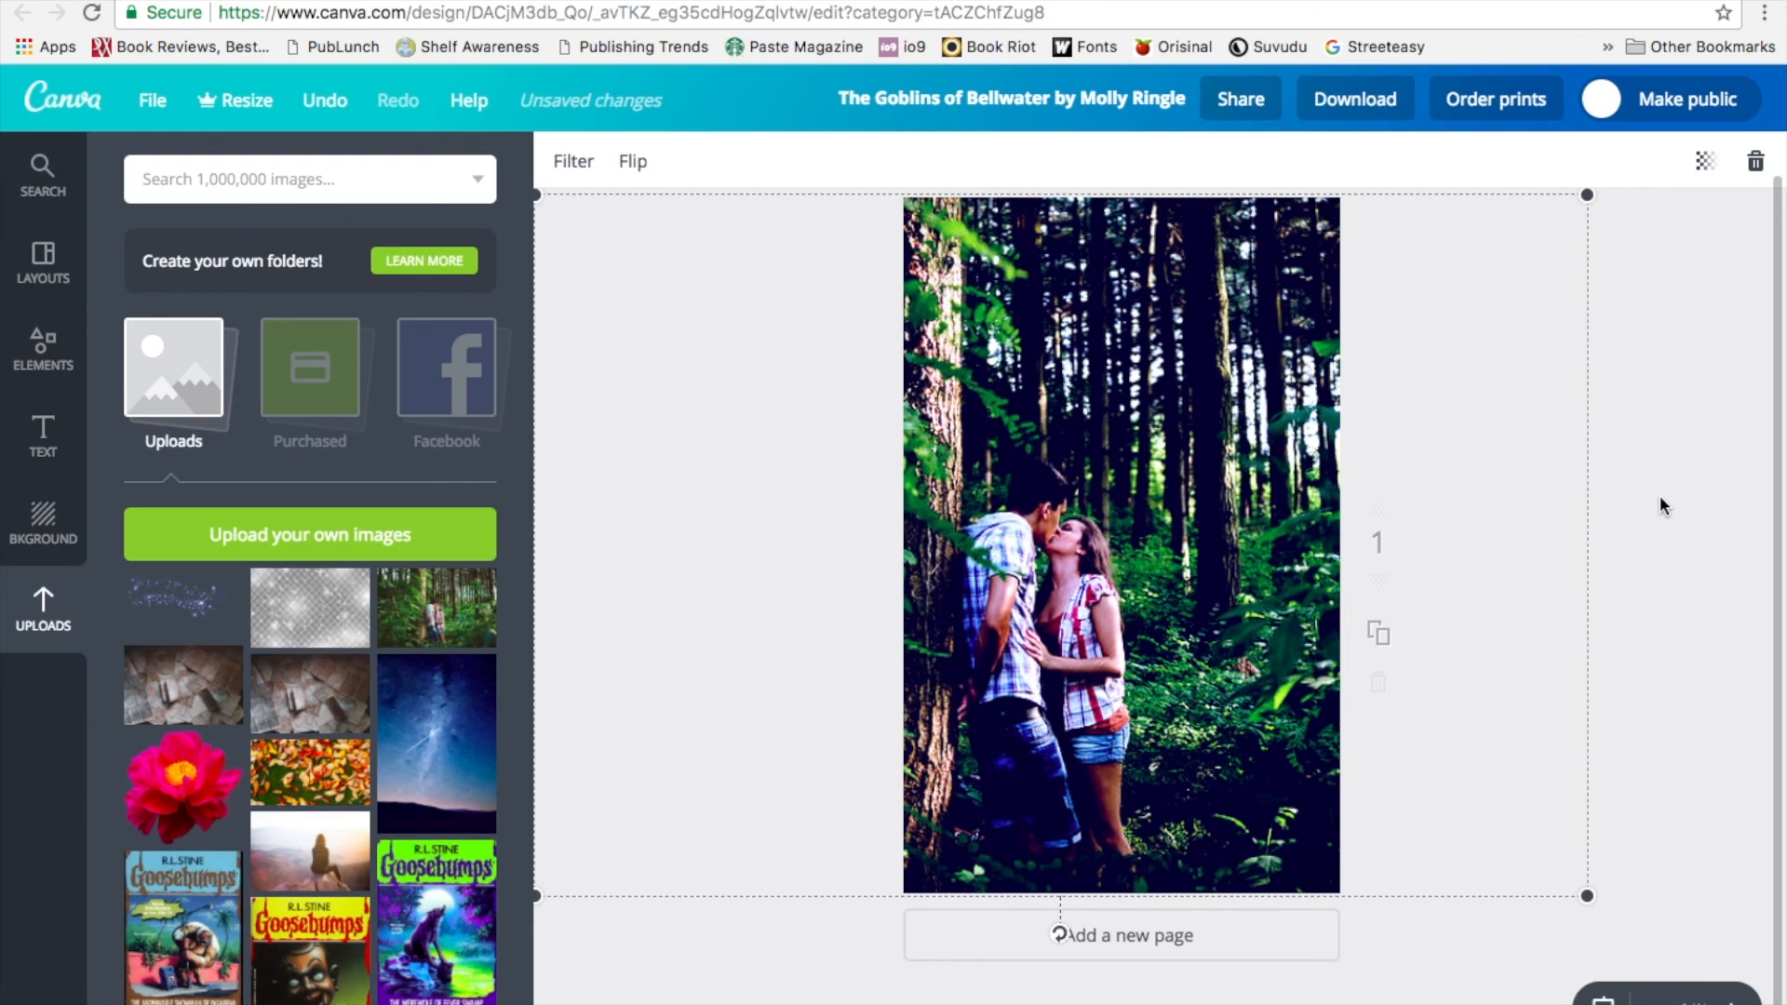
{"action": "left_click", "coordinate": [1660, 498]}
Step: Add a heading text box over the trees near the top of the cover and set its font to Grand Hotel
{"action": "left_click", "coordinate": [1271, 402]}
{"action": "left_click", "coordinate": [48, 445]}
{"action": "scroll", "coordinate": [729, 616], "scroll_direction": "down", "scroll_amount": 3}
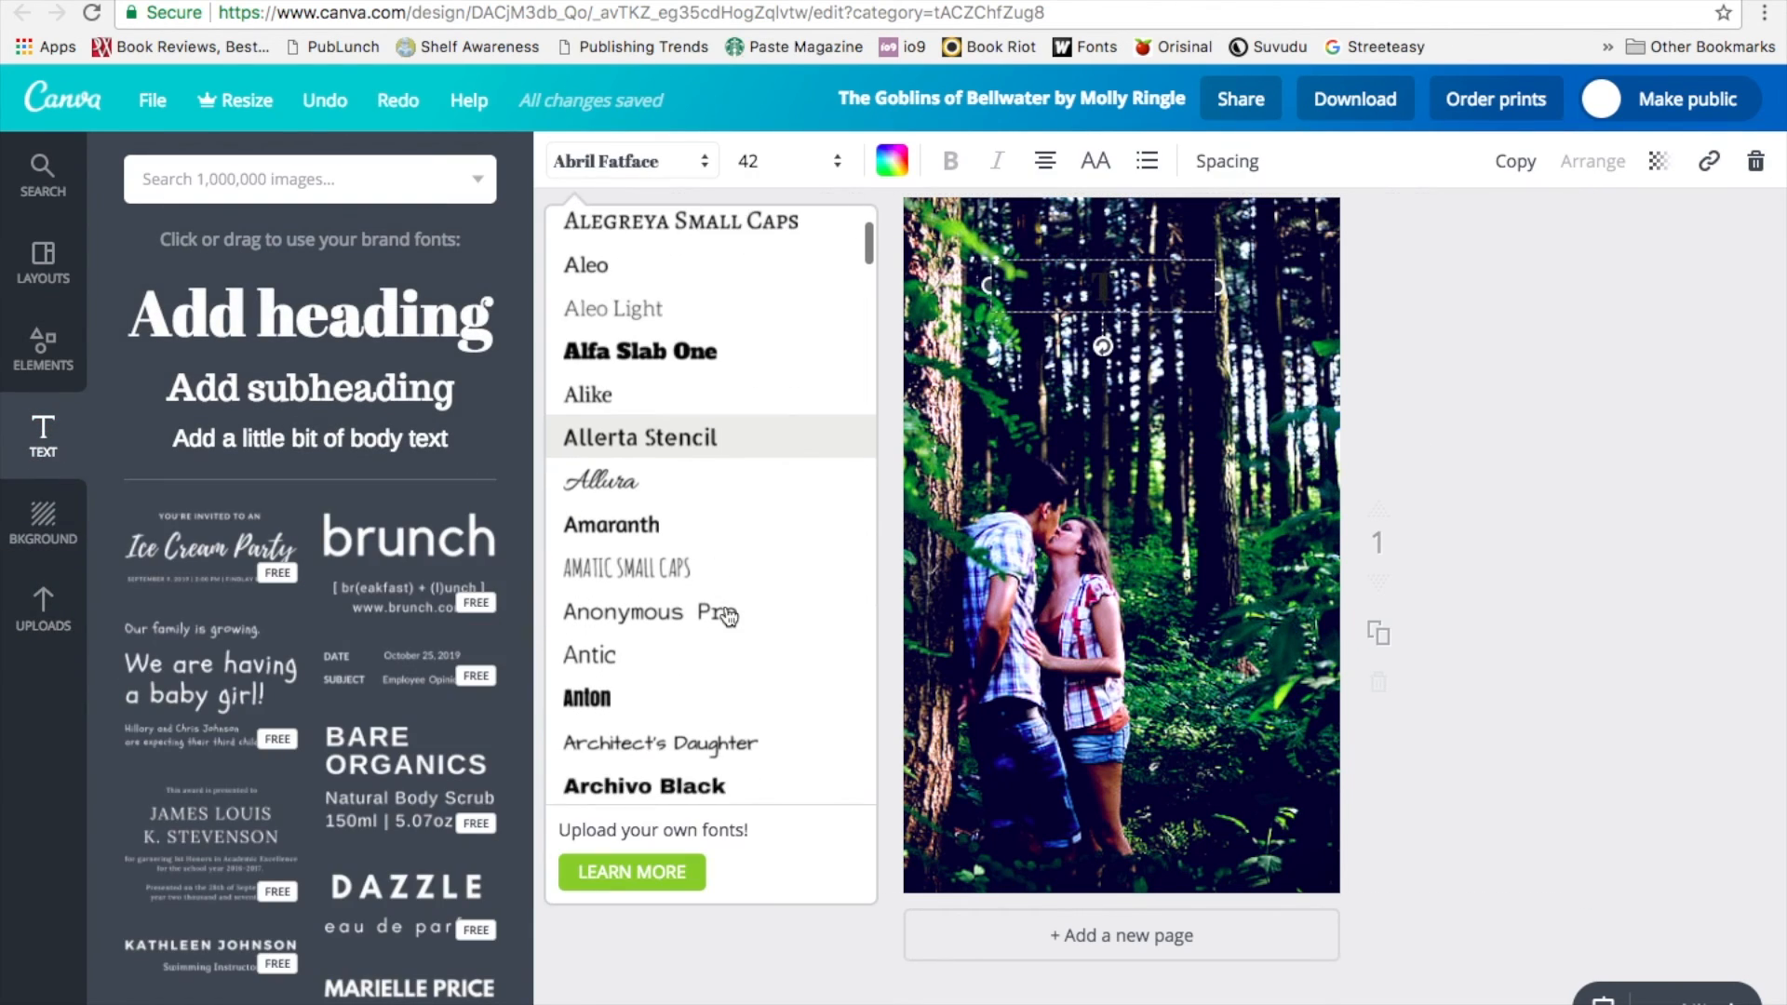
{"action": "scroll", "coordinate": [728, 616], "scroll_direction": "down", "scroll_amount": 6}
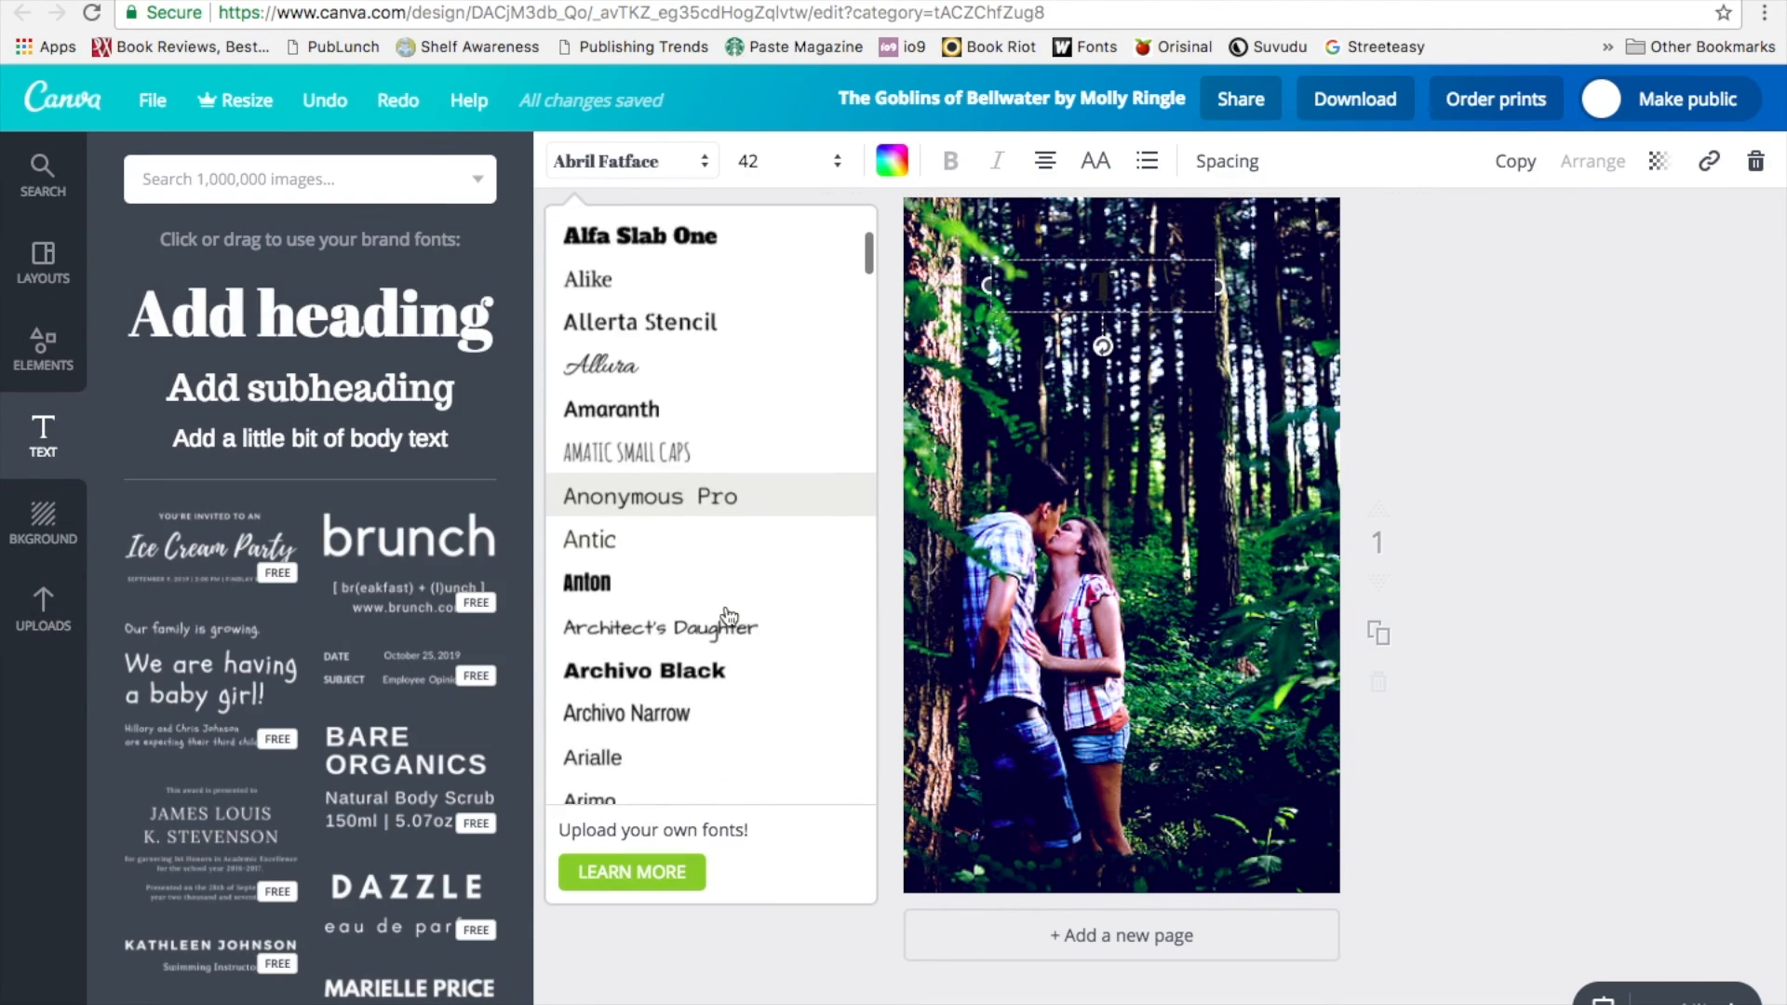
{"action": "scroll", "coordinate": [728, 616], "scroll_direction": "down", "scroll_amount": 8}
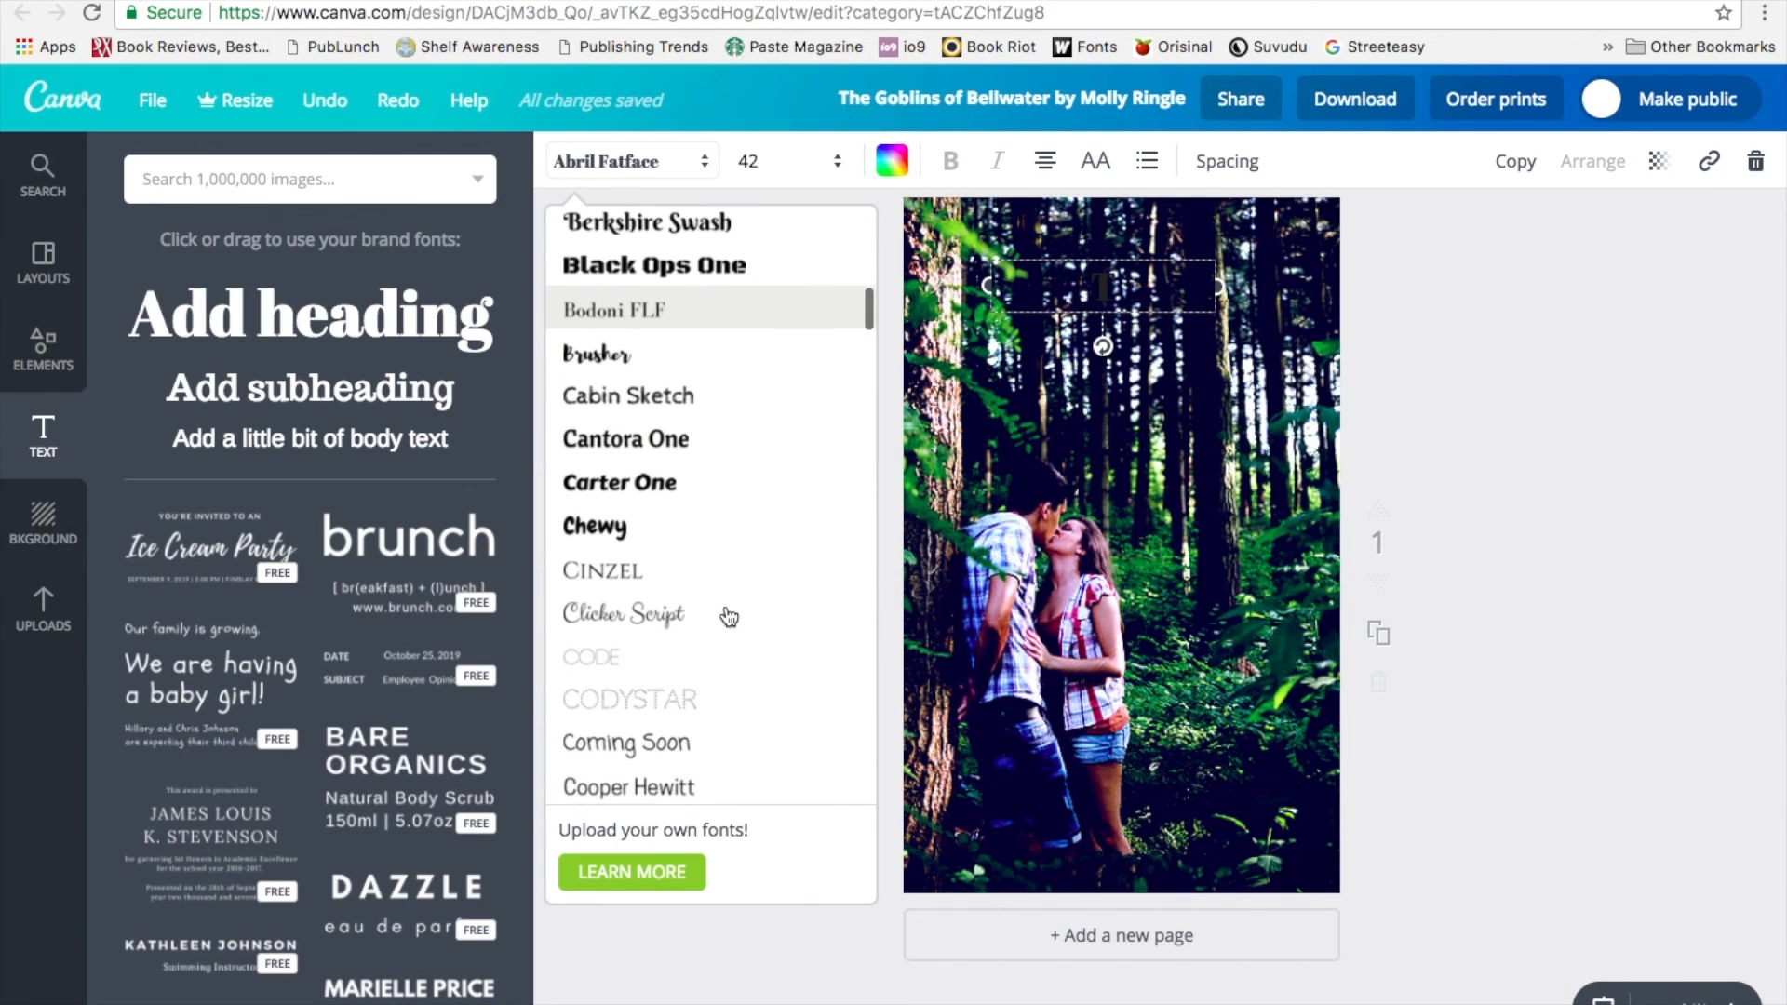
{"action": "scroll", "coordinate": [728, 616], "scroll_direction": "down", "scroll_amount": 4}
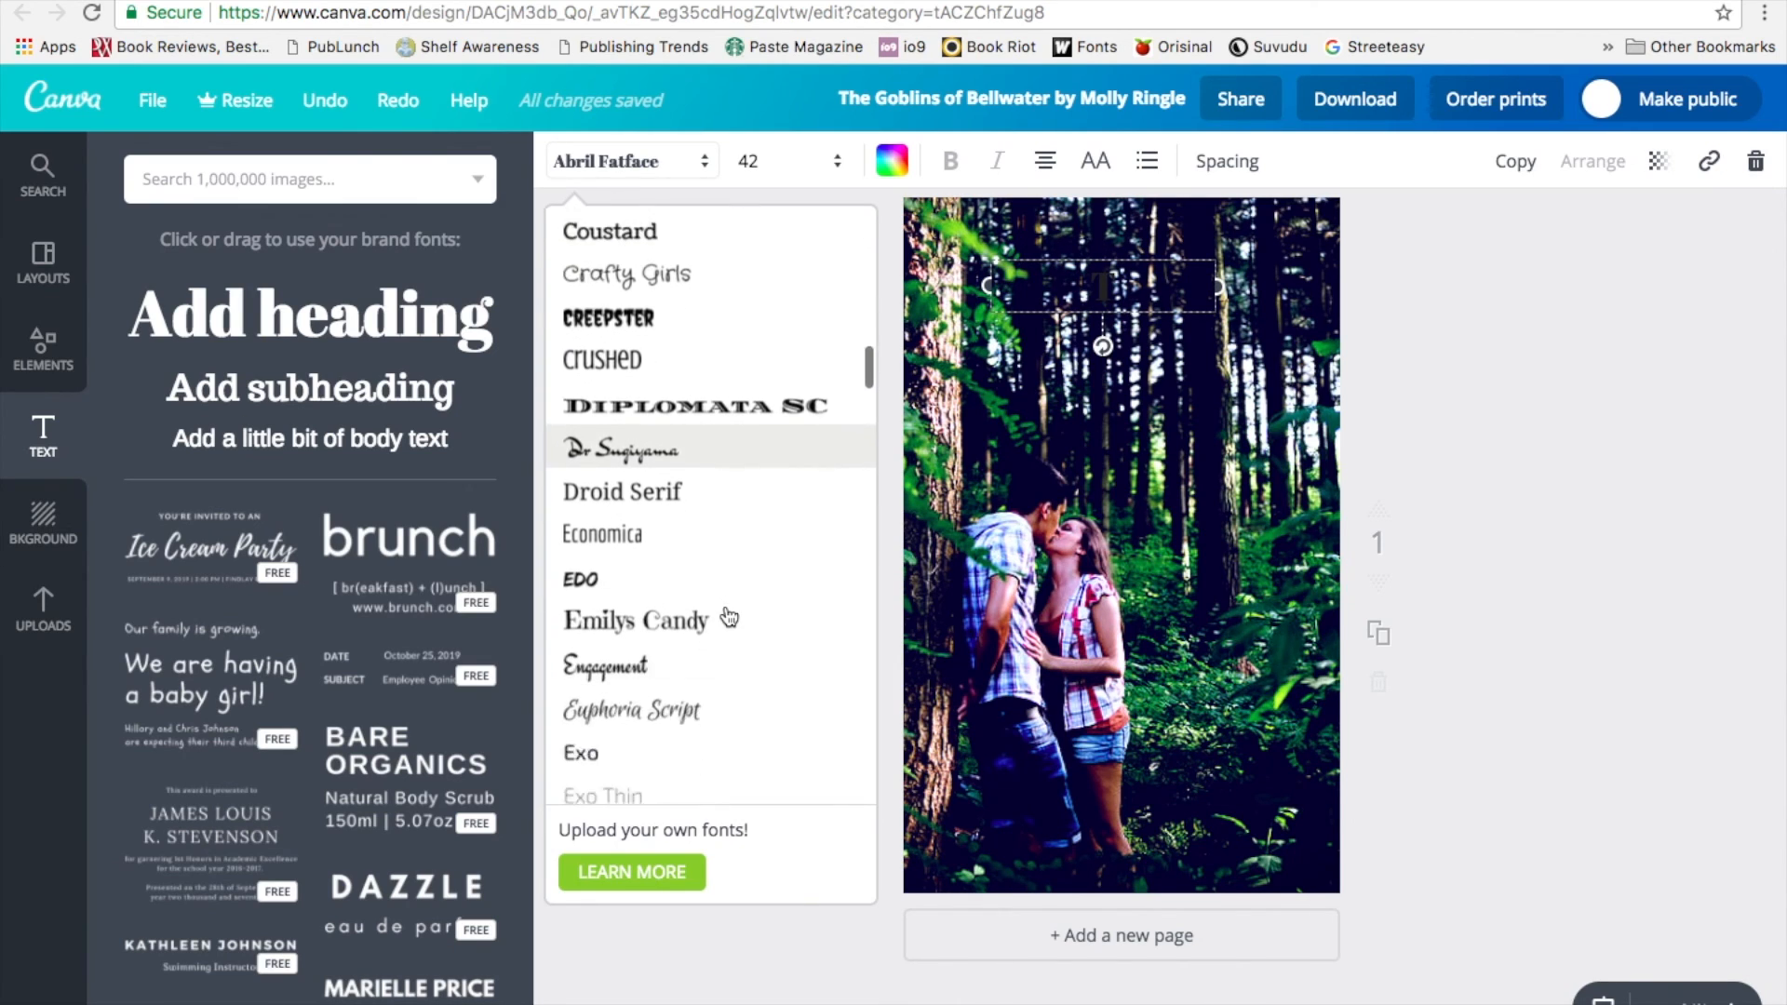
{"action": "scroll", "coordinate": [729, 616], "scroll_direction": "down", "scroll_amount": 10}
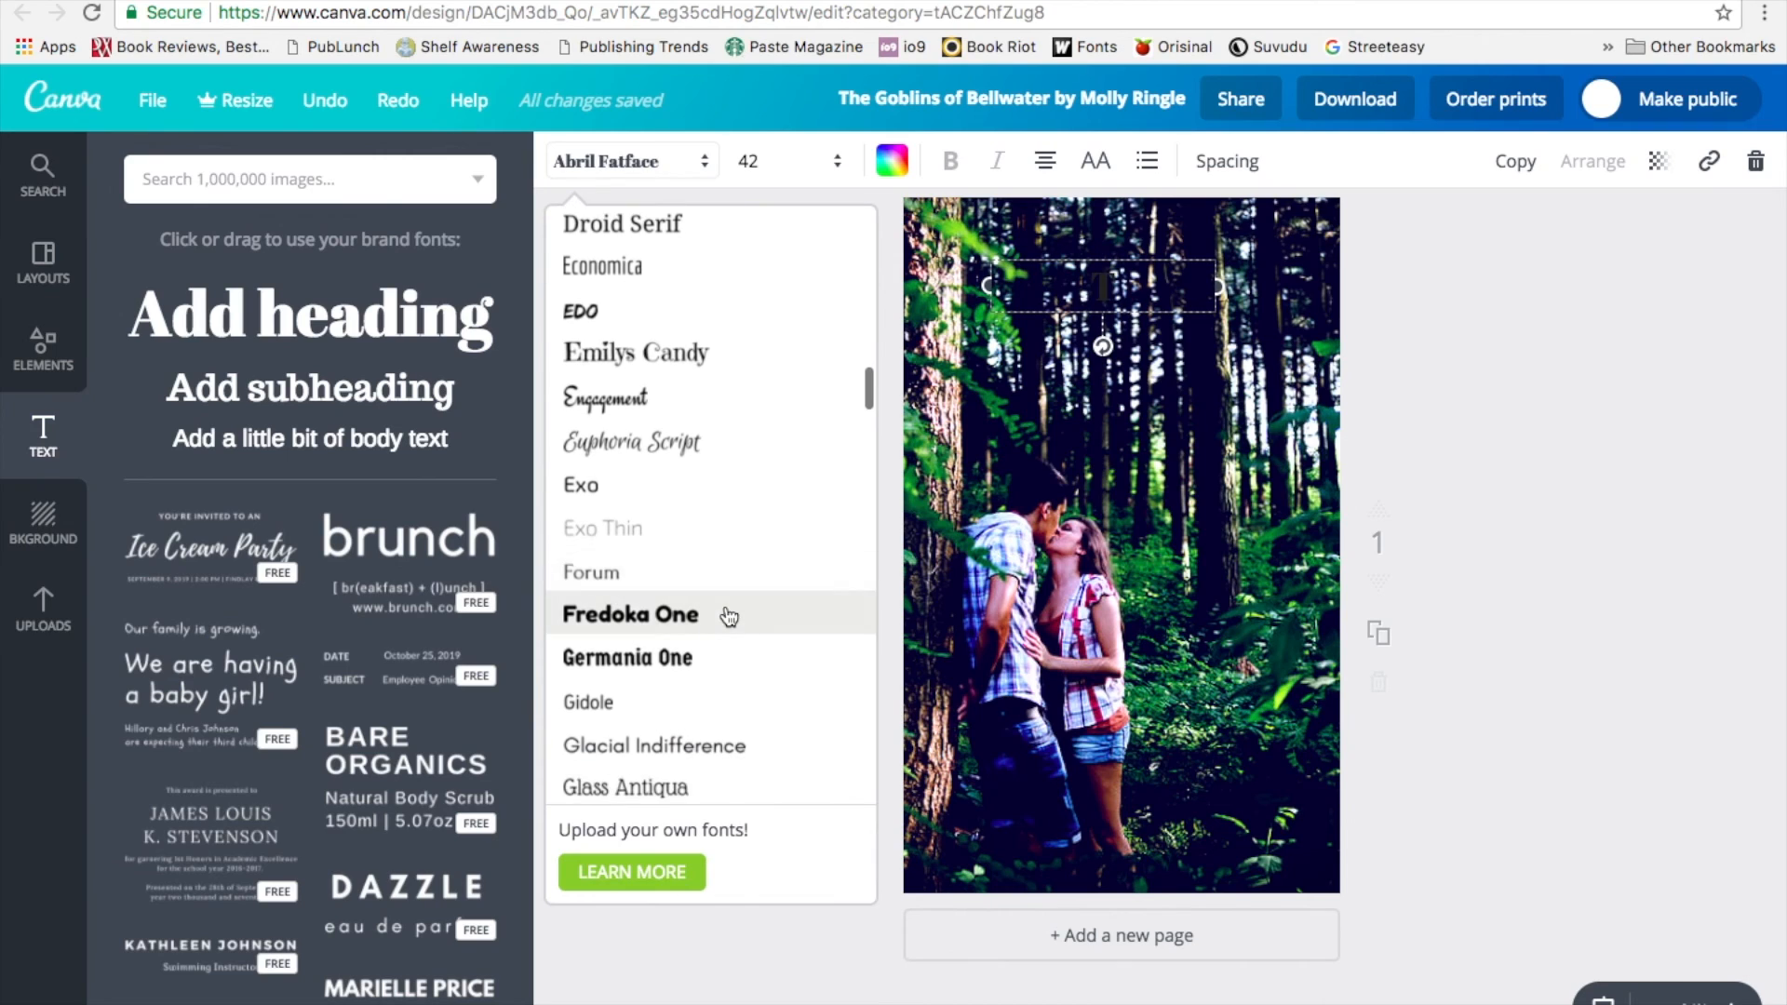
{"action": "scroll", "coordinate": [732, 550], "scroll_direction": "down", "scroll_amount": 2}
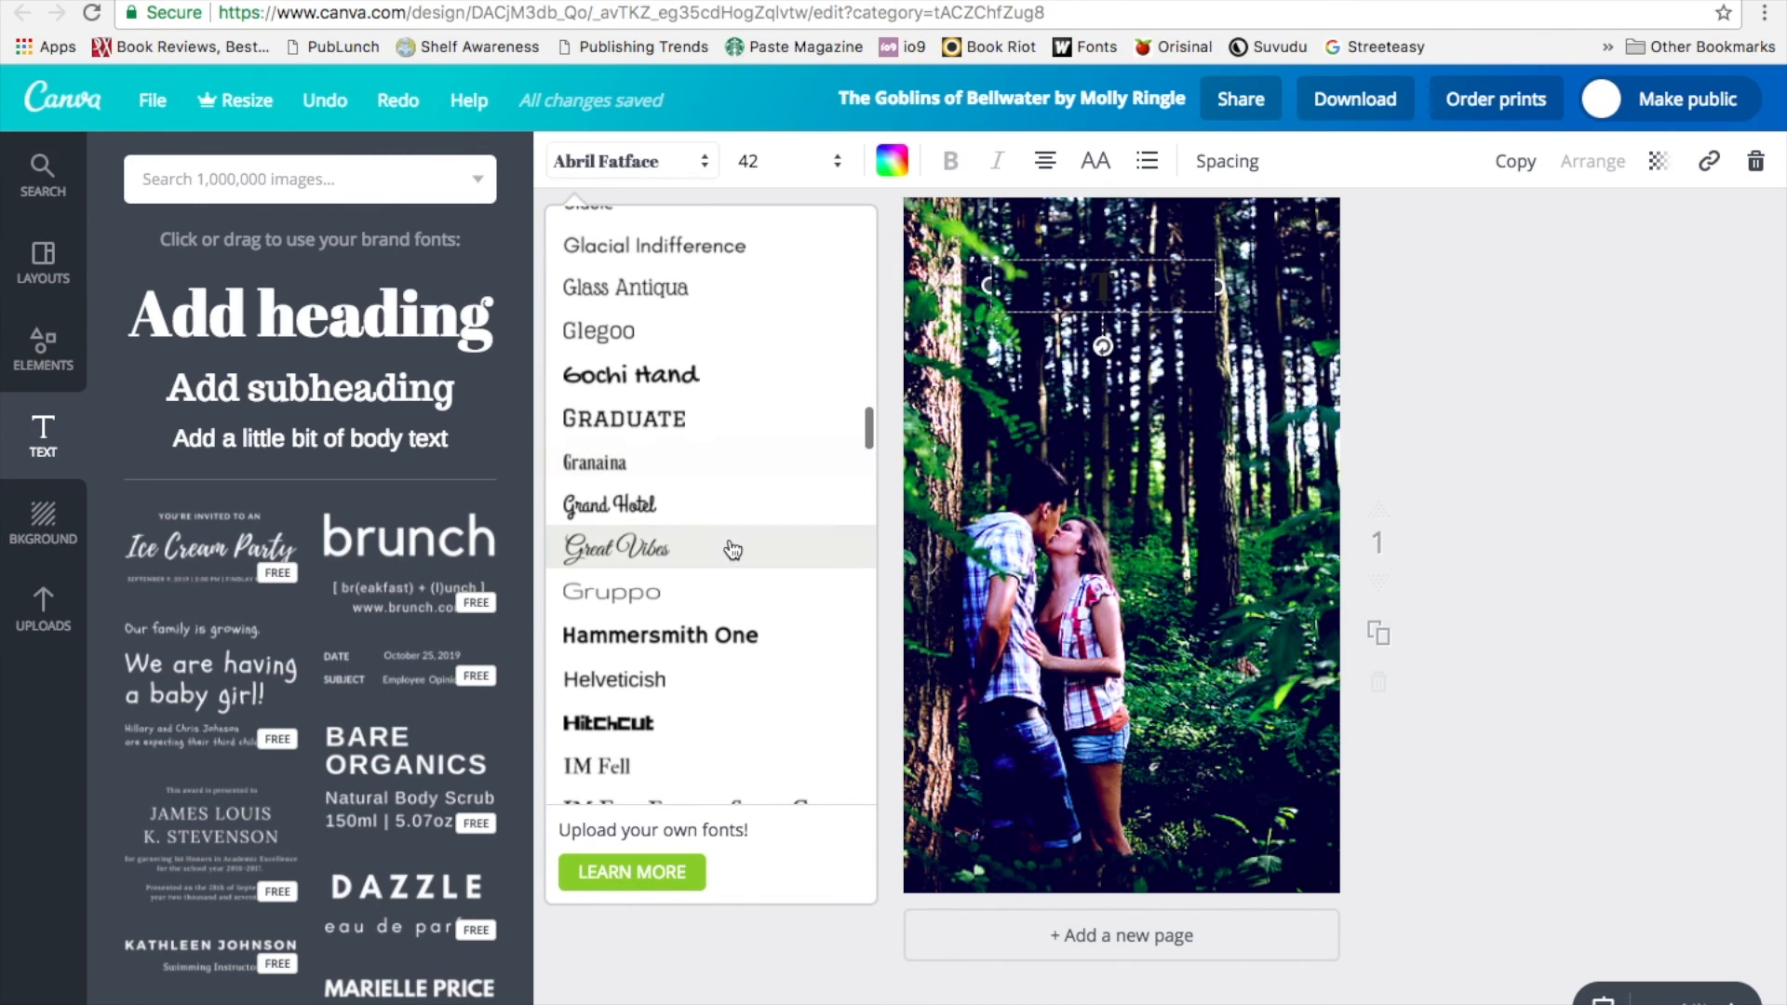
{"action": "left_click", "coordinate": [670, 504]}
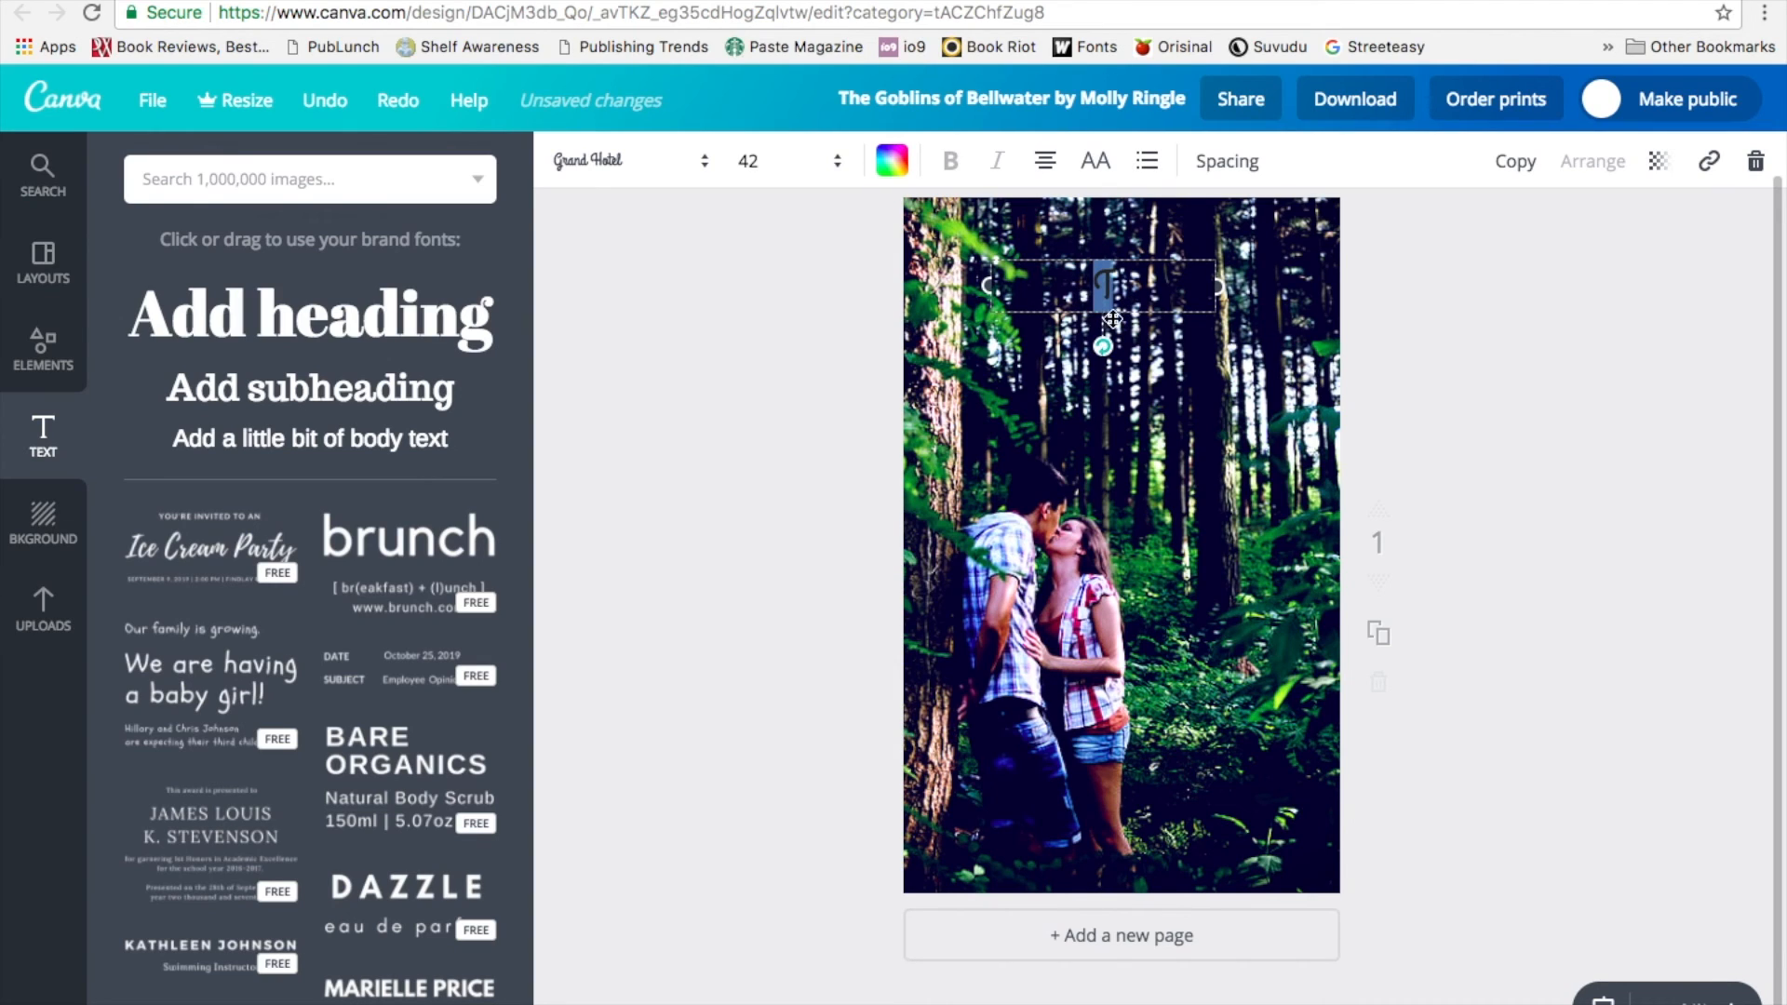
Step: Set the heading text's size to 96 and move it to the cover's upper-left corner
{"action": "left_click_drag", "start_coordinate": [1078, 310], "coordinate": [953, 313]}
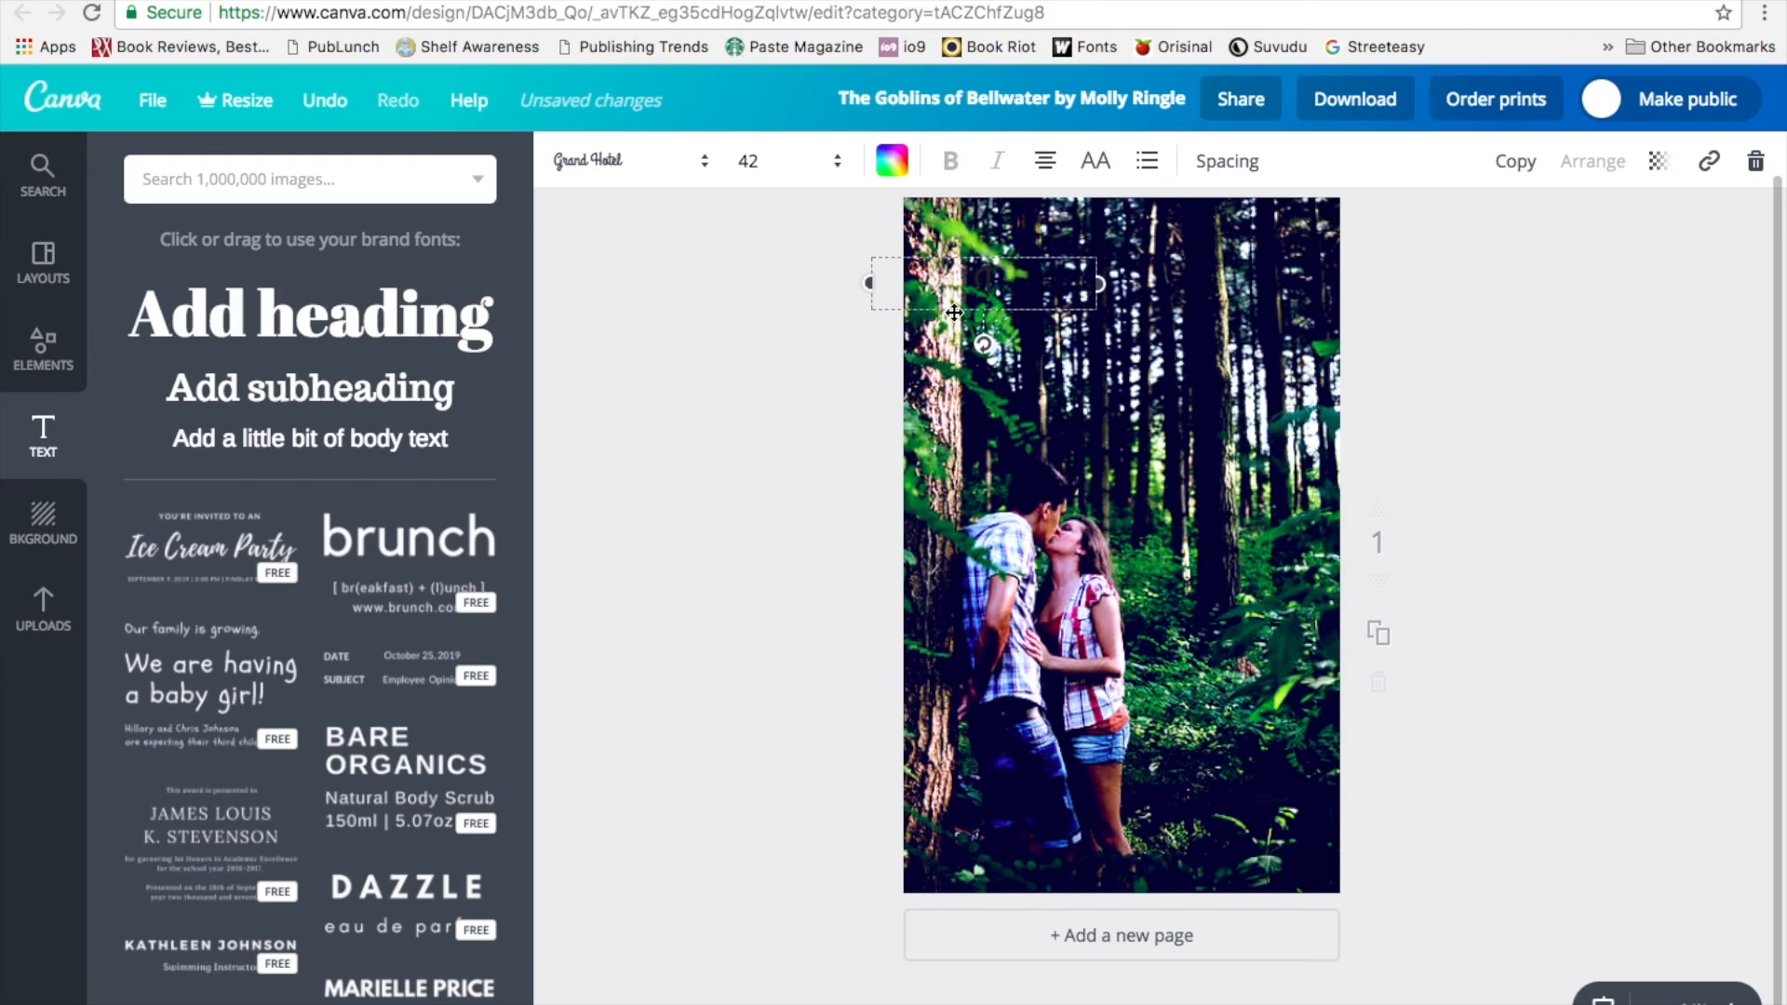
{"action": "left_click", "coordinate": [810, 161]}
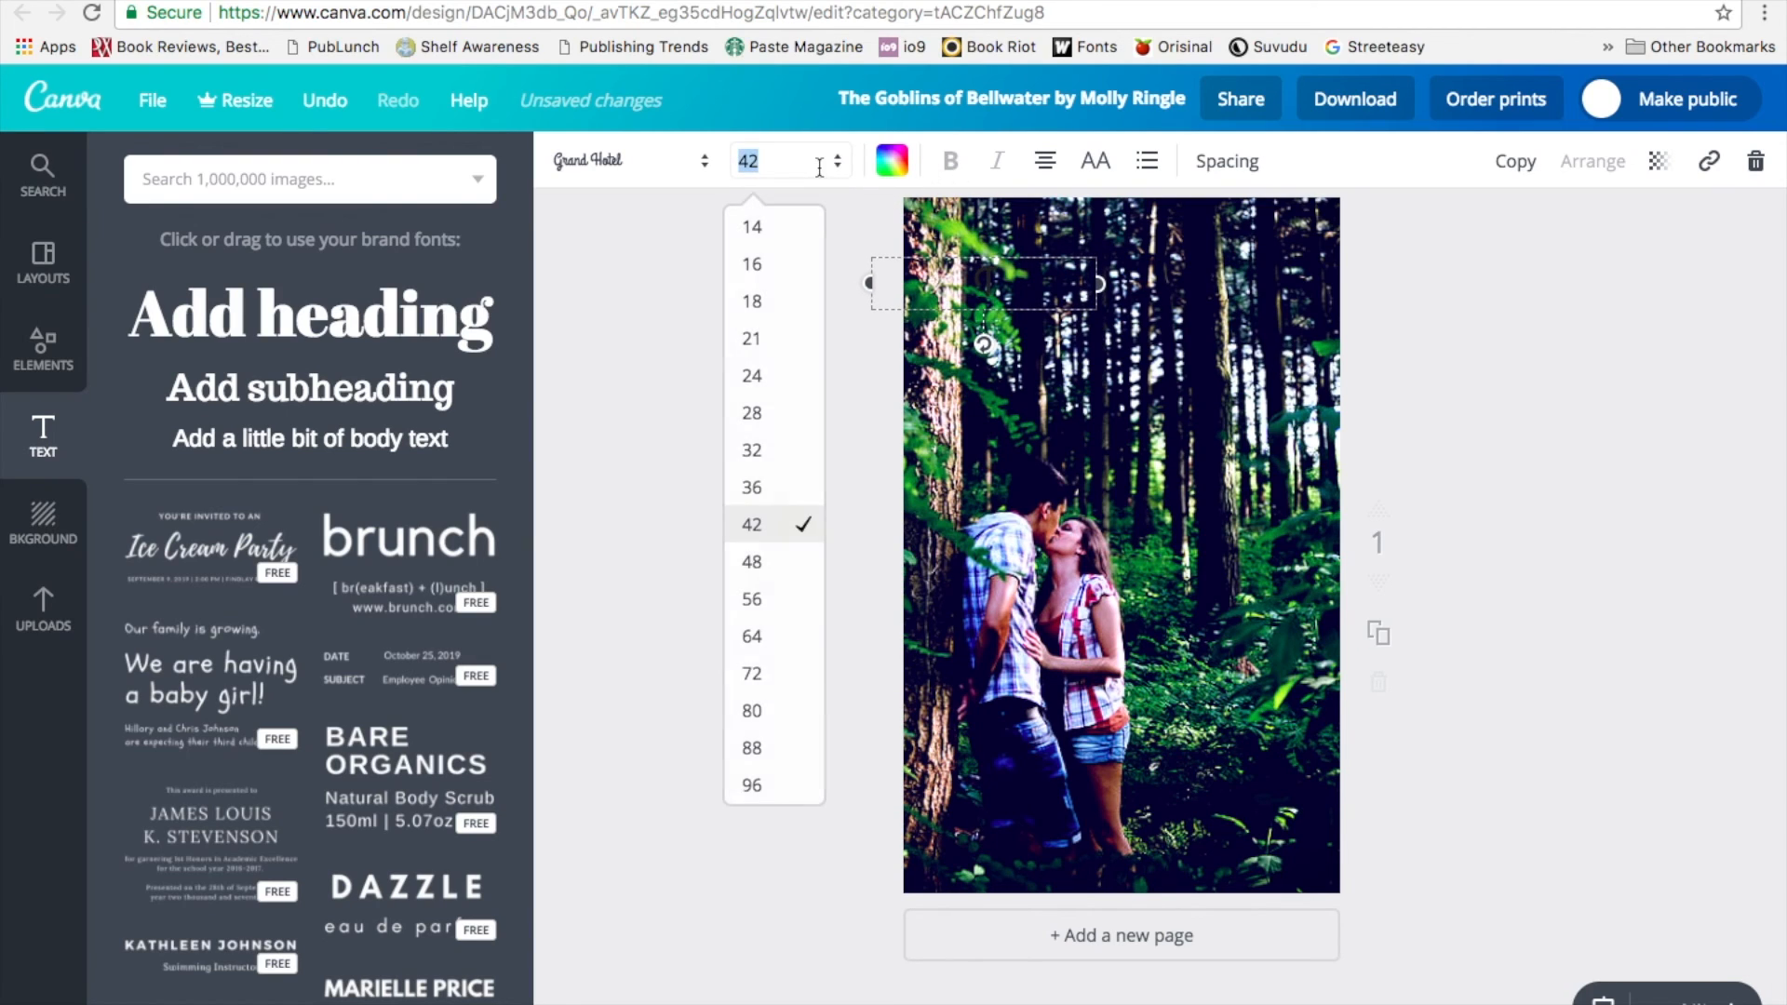
{"action": "left_click", "coordinate": [785, 784]}
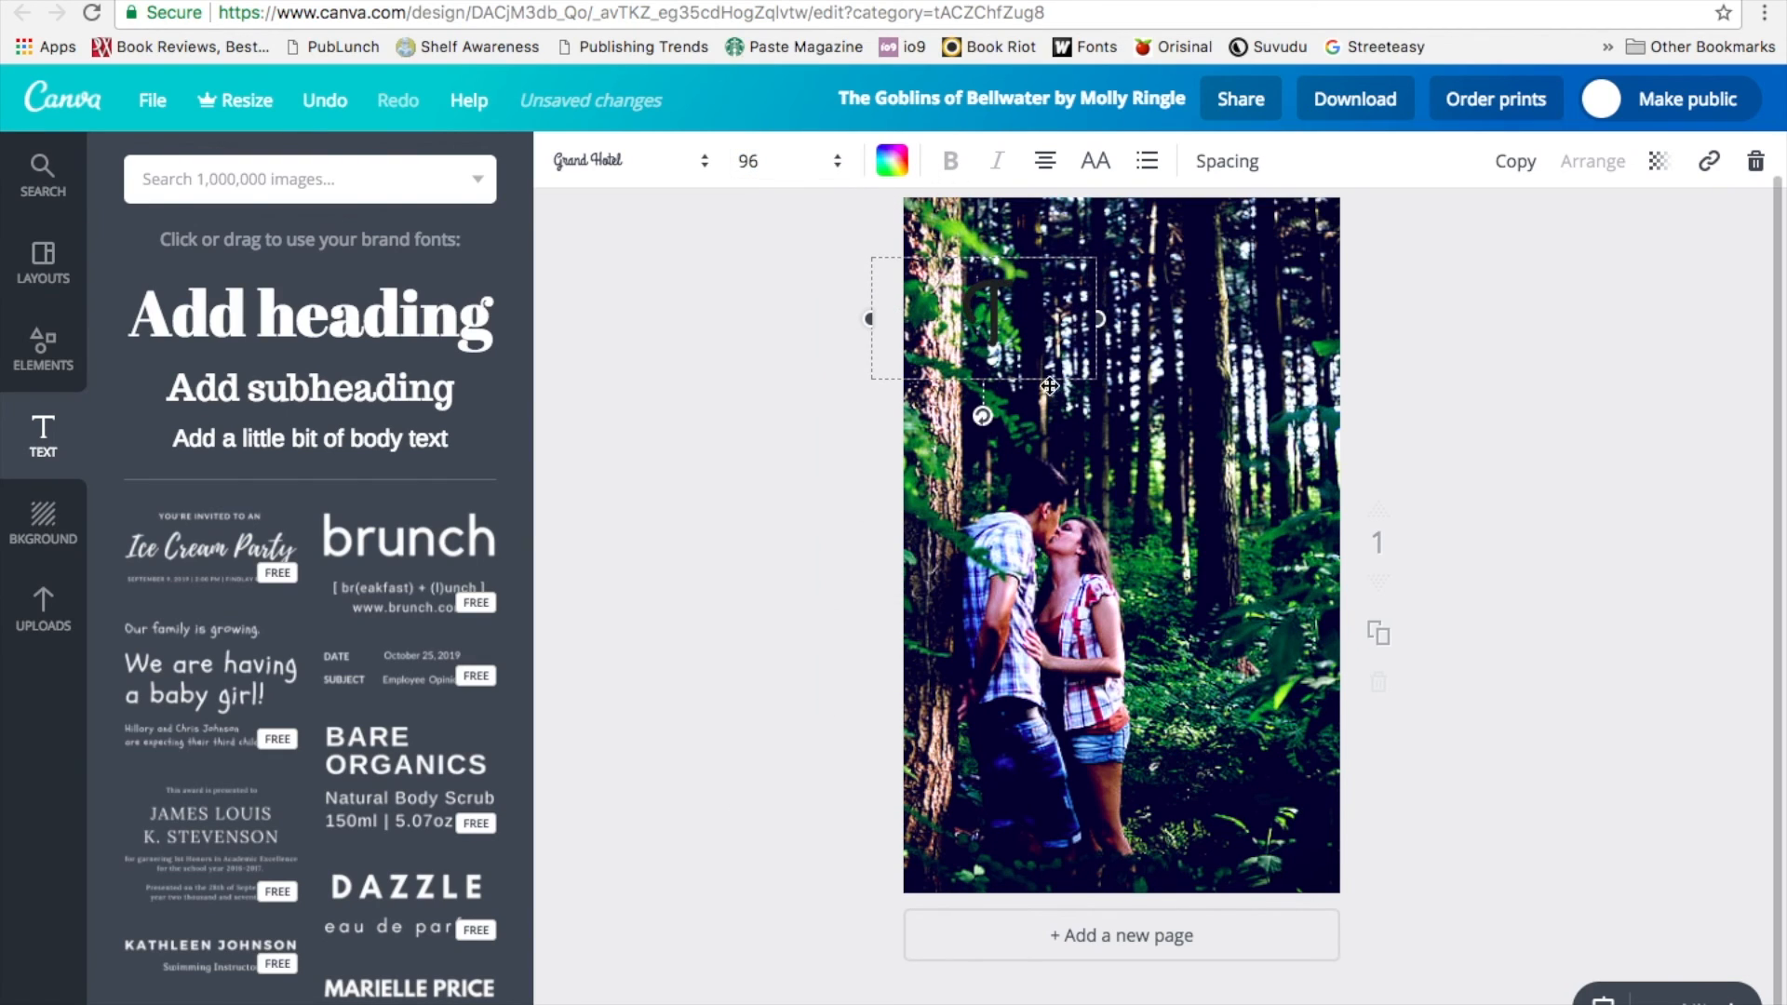
{"action": "left_click_drag", "start_coordinate": [1027, 387], "coordinate": [1002, 364]}
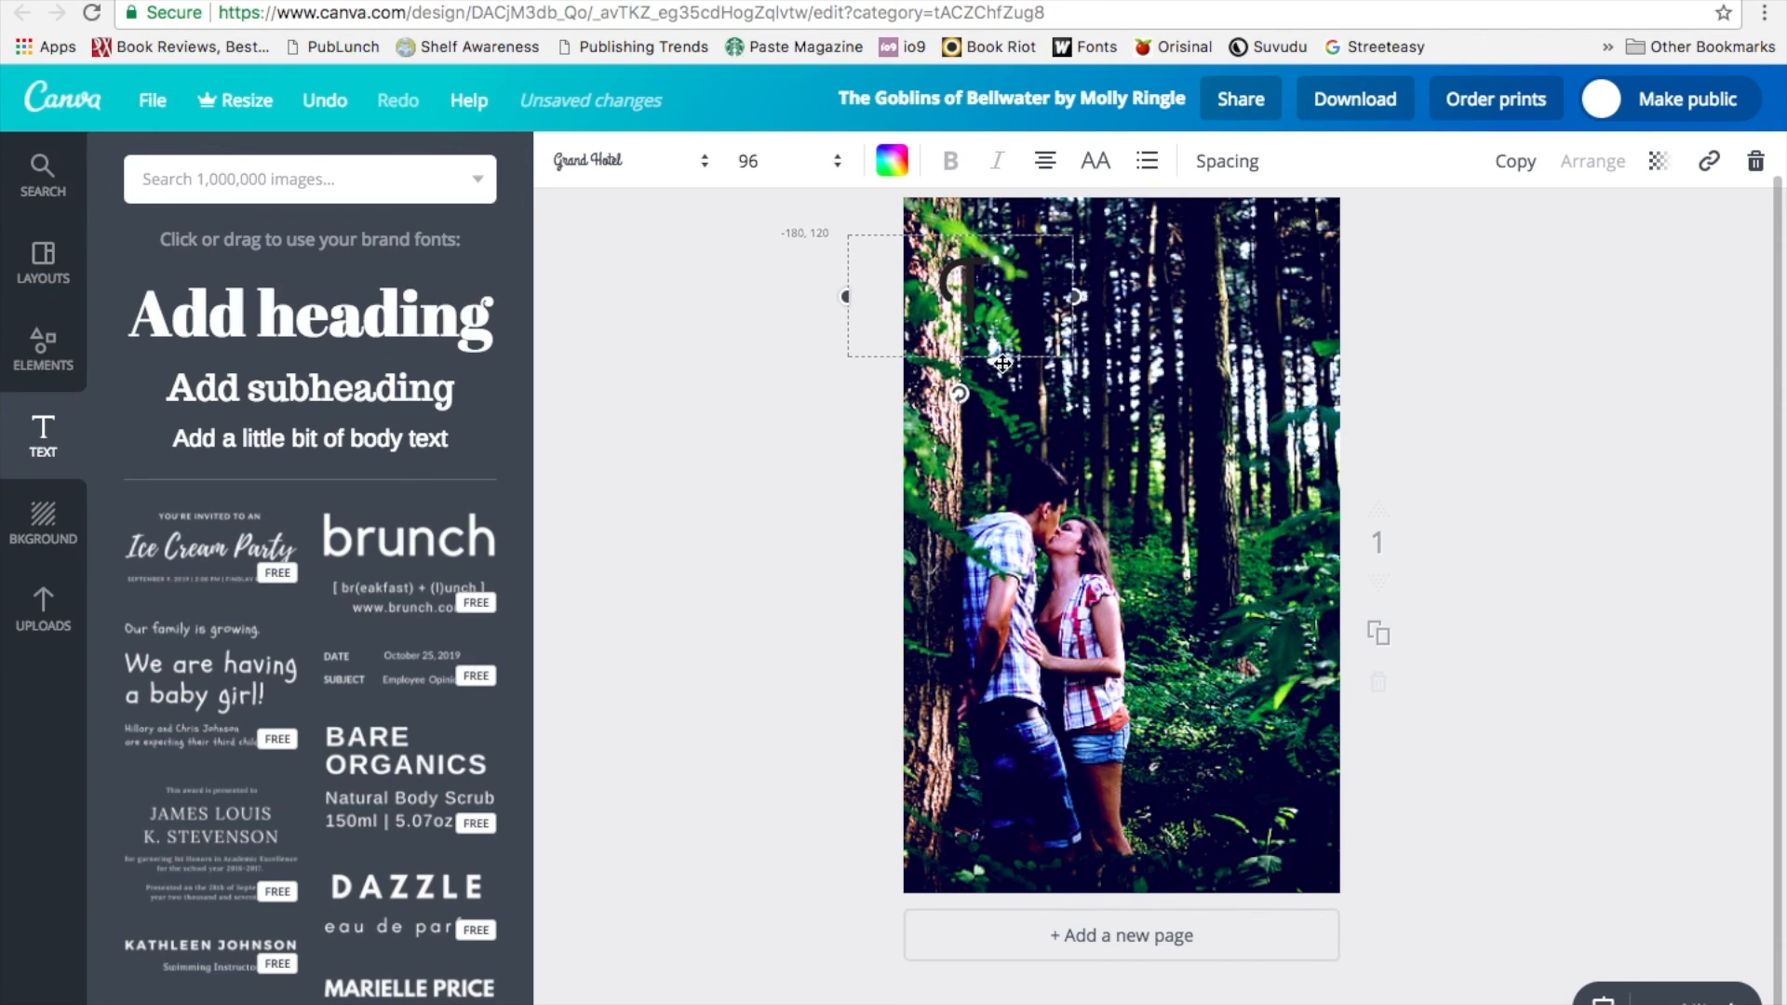
Step: Change the T's text colour to a custom pale yellow
{"action": "left_click", "coordinate": [892, 160]}
{"action": "left_click", "coordinate": [910, 279]}
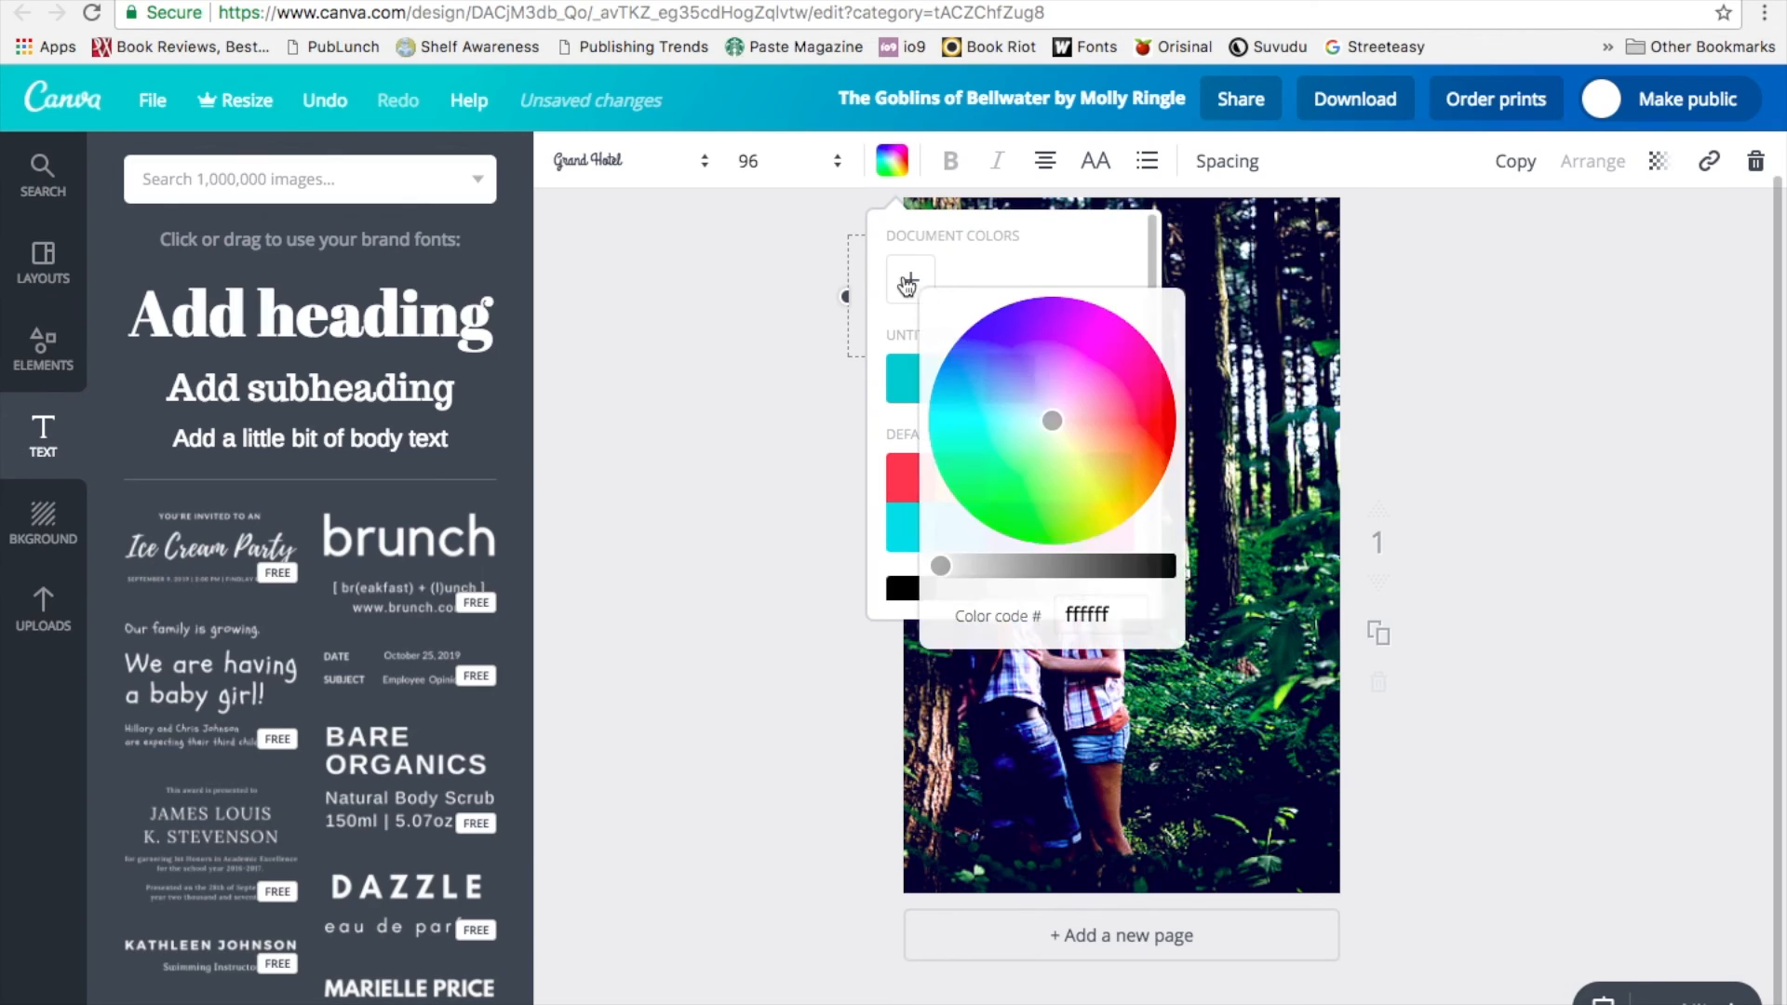
{"action": "left_click_drag", "start_coordinate": [1054, 423], "coordinate": [1071, 453]}
{"action": "left_click", "coordinate": [1493, 482]}
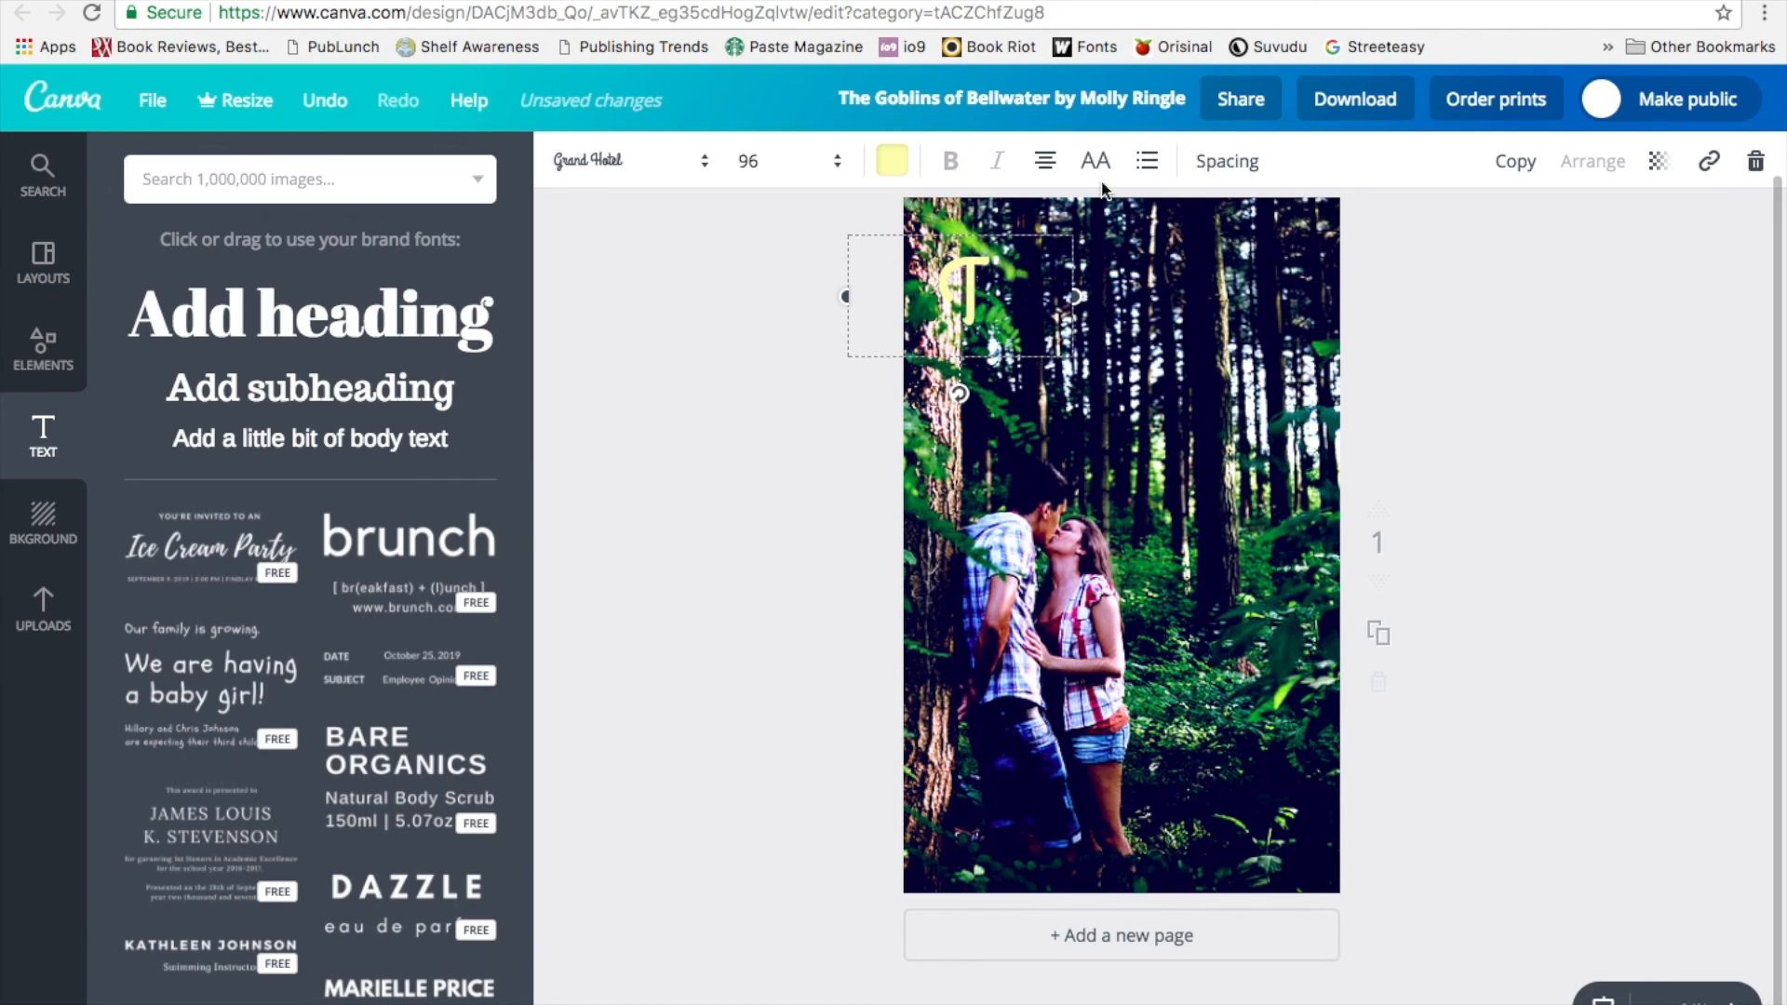
Step: Duplicate the yellow T, place the copy level with it near the cover's top centre, and change its letter to G
{"action": "left_click", "coordinate": [1517, 167]}
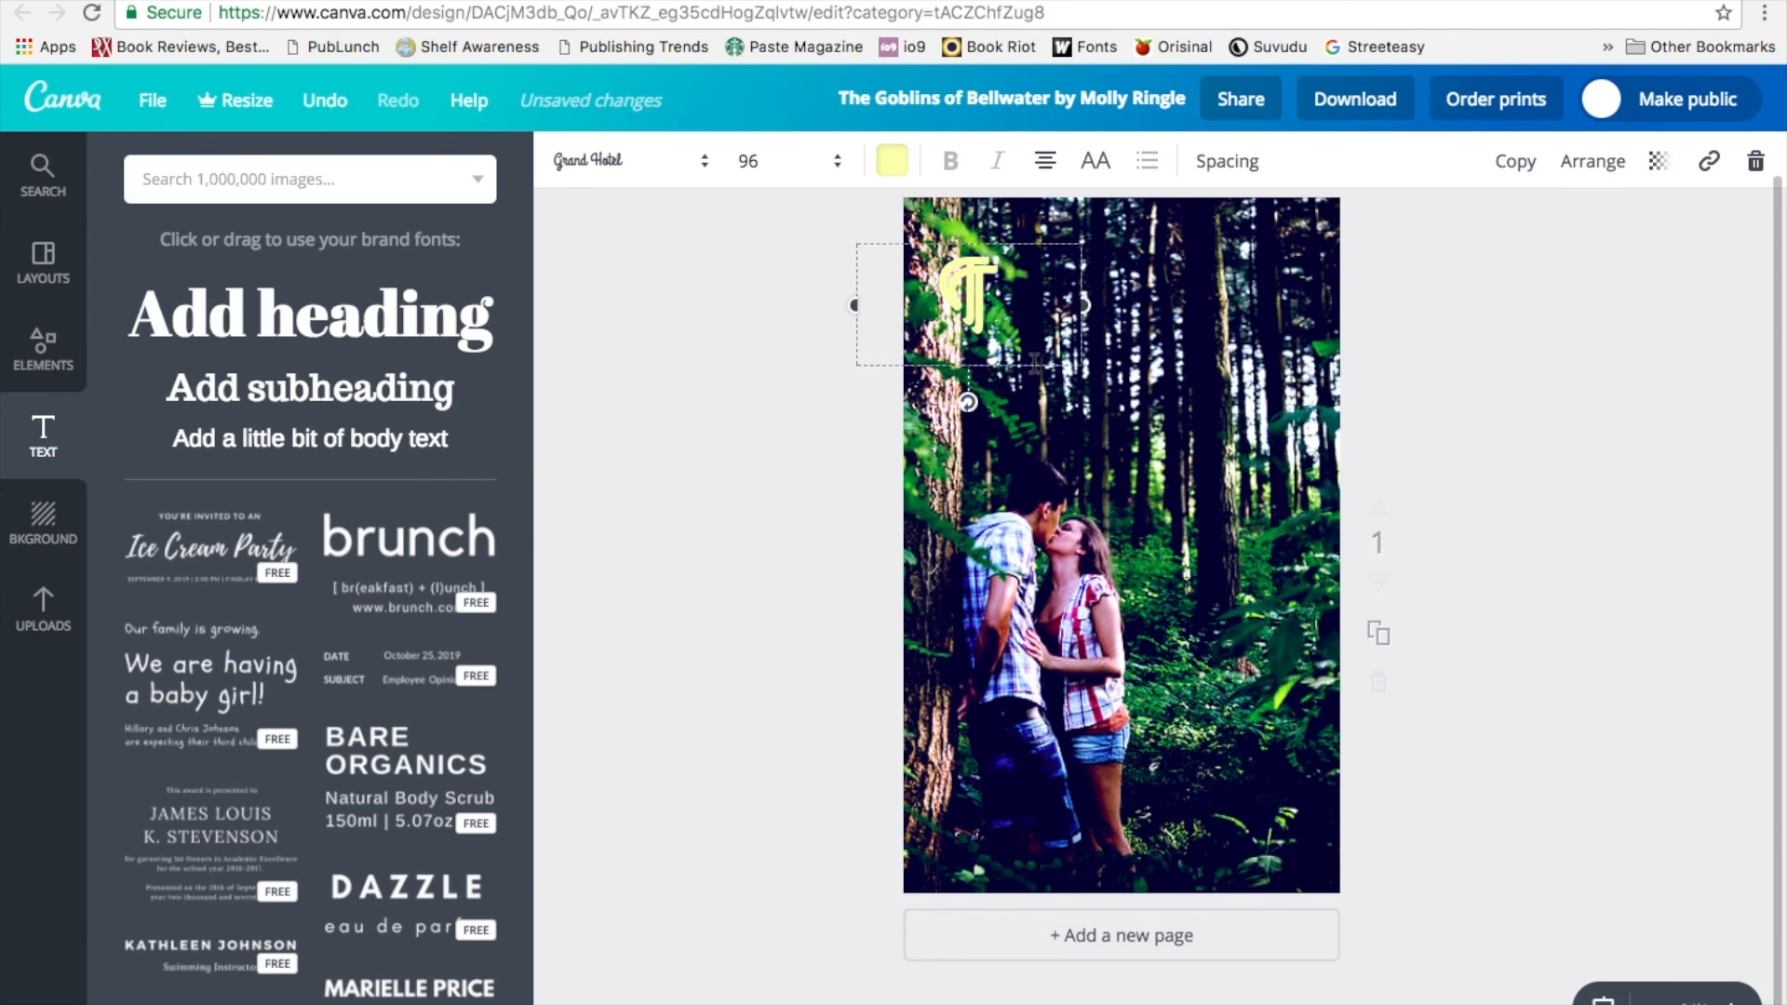
{"action": "left_click_drag", "start_coordinate": [1028, 369], "coordinate": [1171, 356]}
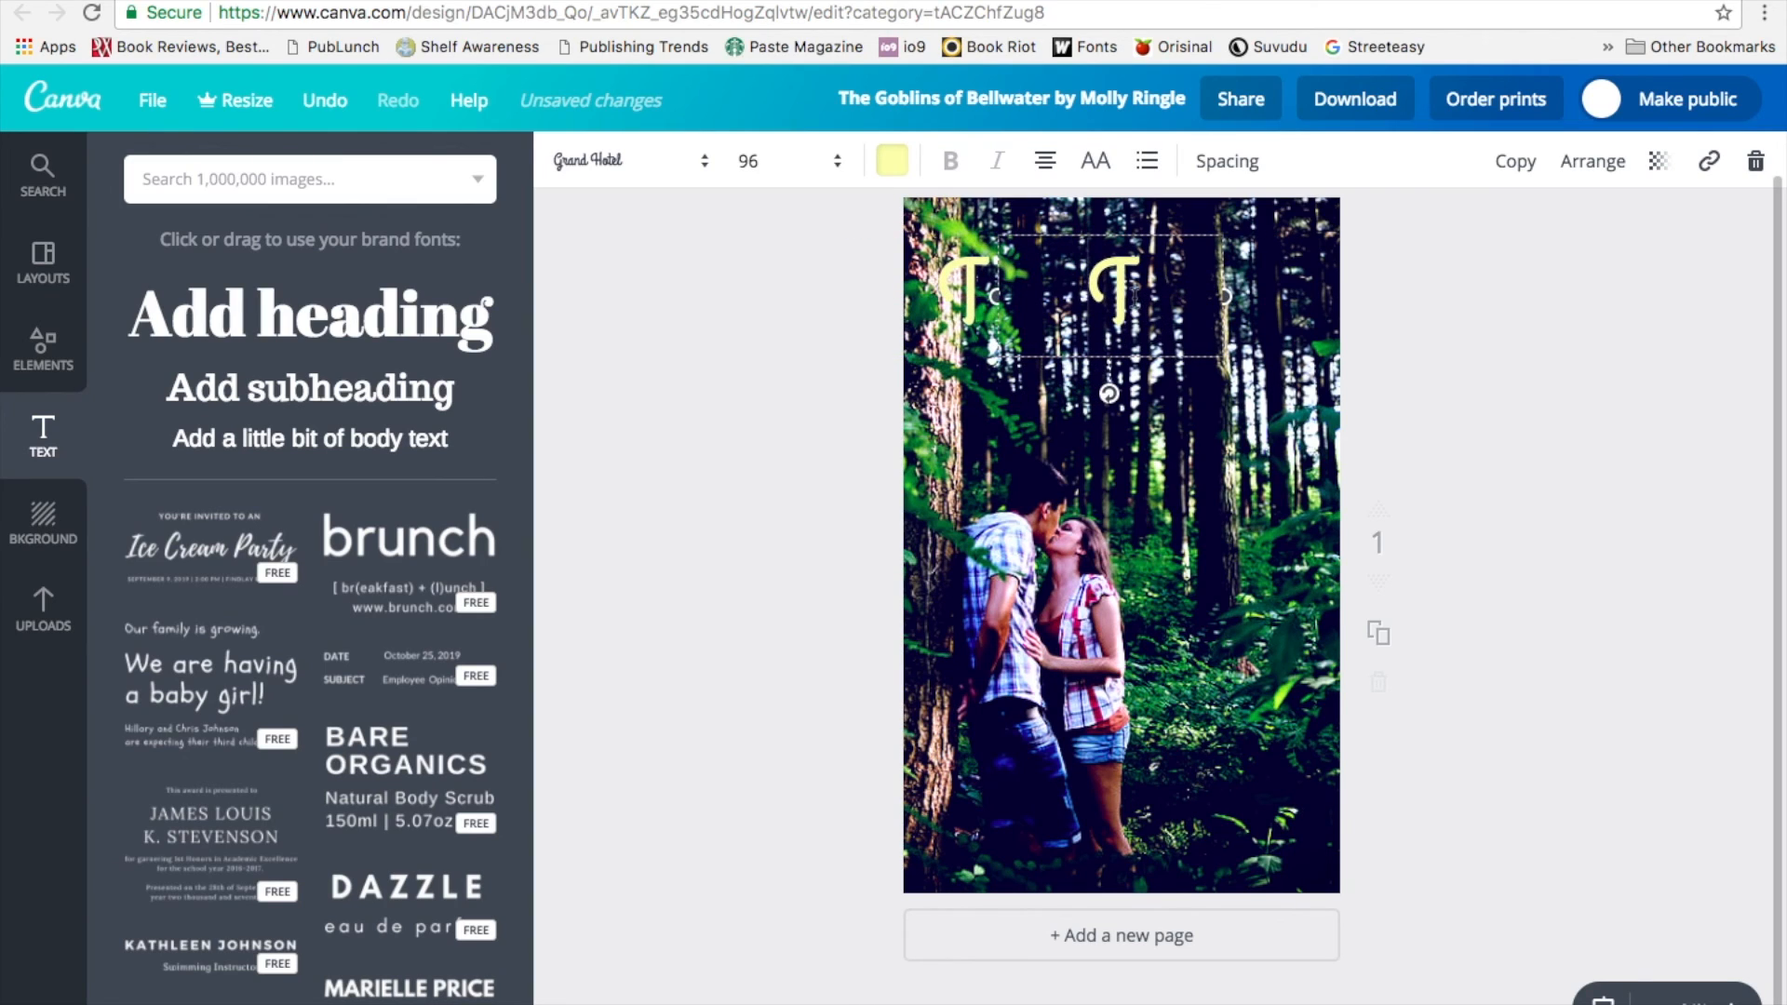
{"action": "double_click", "coordinate": [1126, 292]}
{"action": "type", "text": "G"}
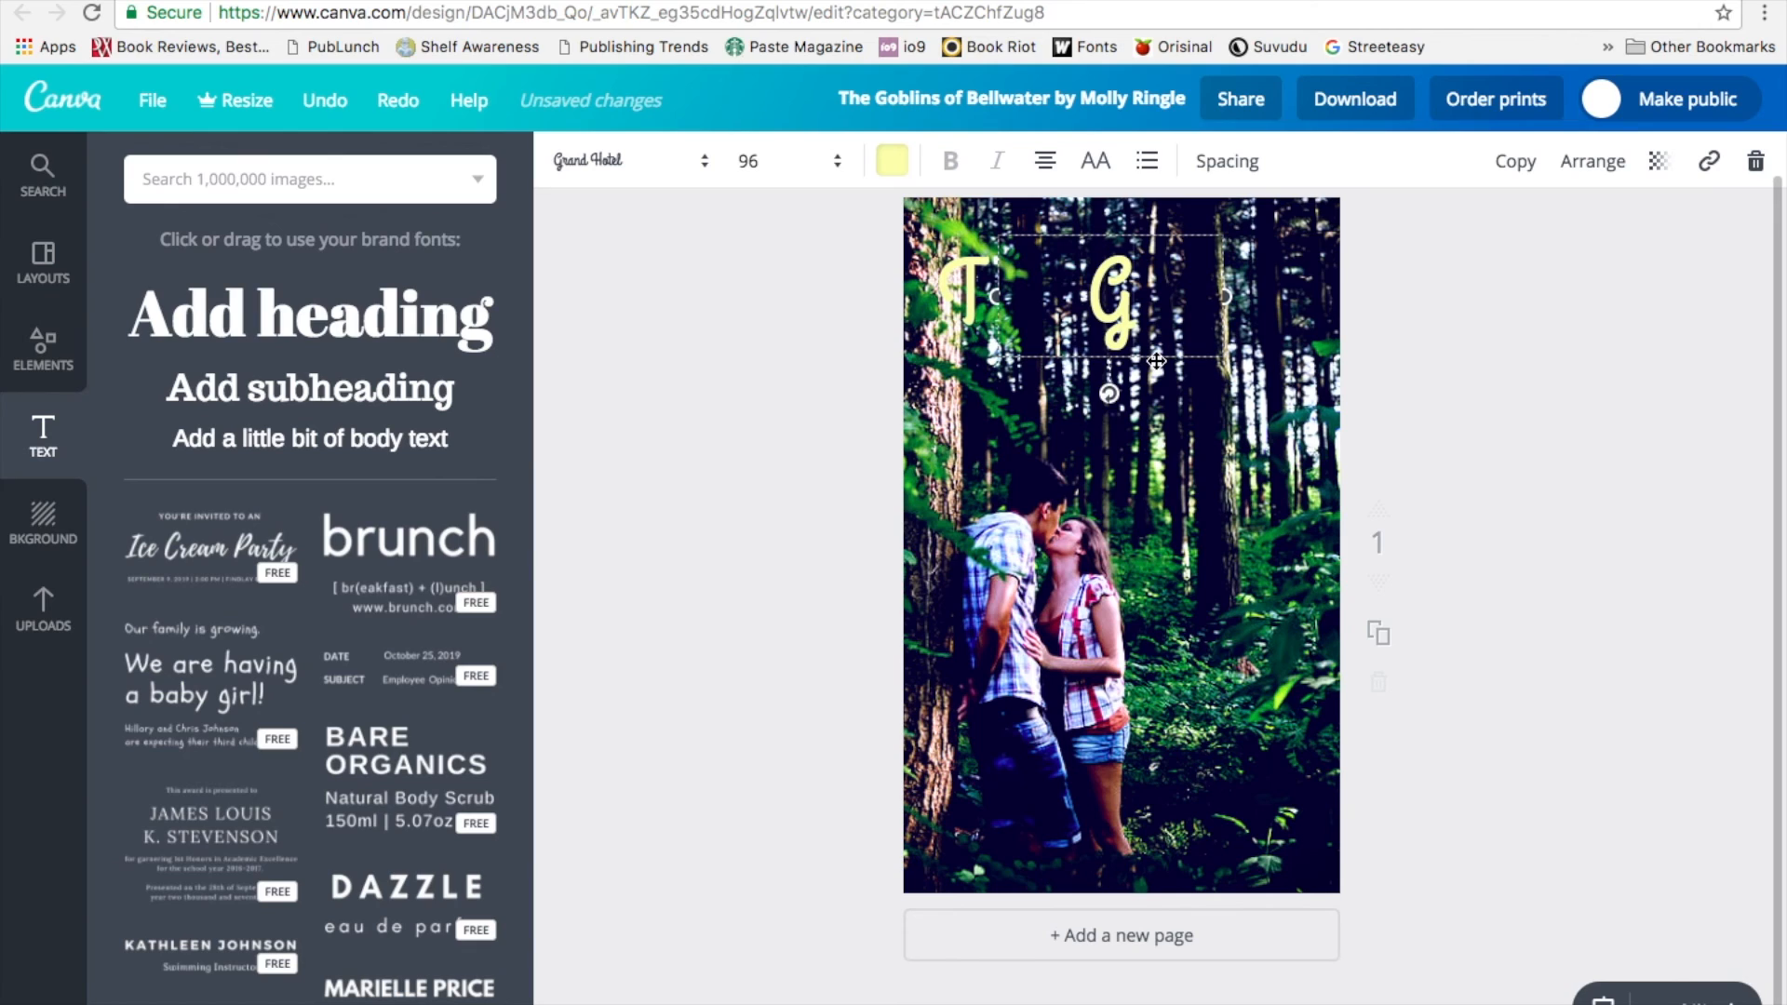
Step: Duplicate the yellow G, change the copy's letter to B and place it just below the G
{"action": "left_click", "coordinate": [1517, 162]}
{"action": "left_click_drag", "start_coordinate": [1158, 371], "coordinate": [1073, 432]}
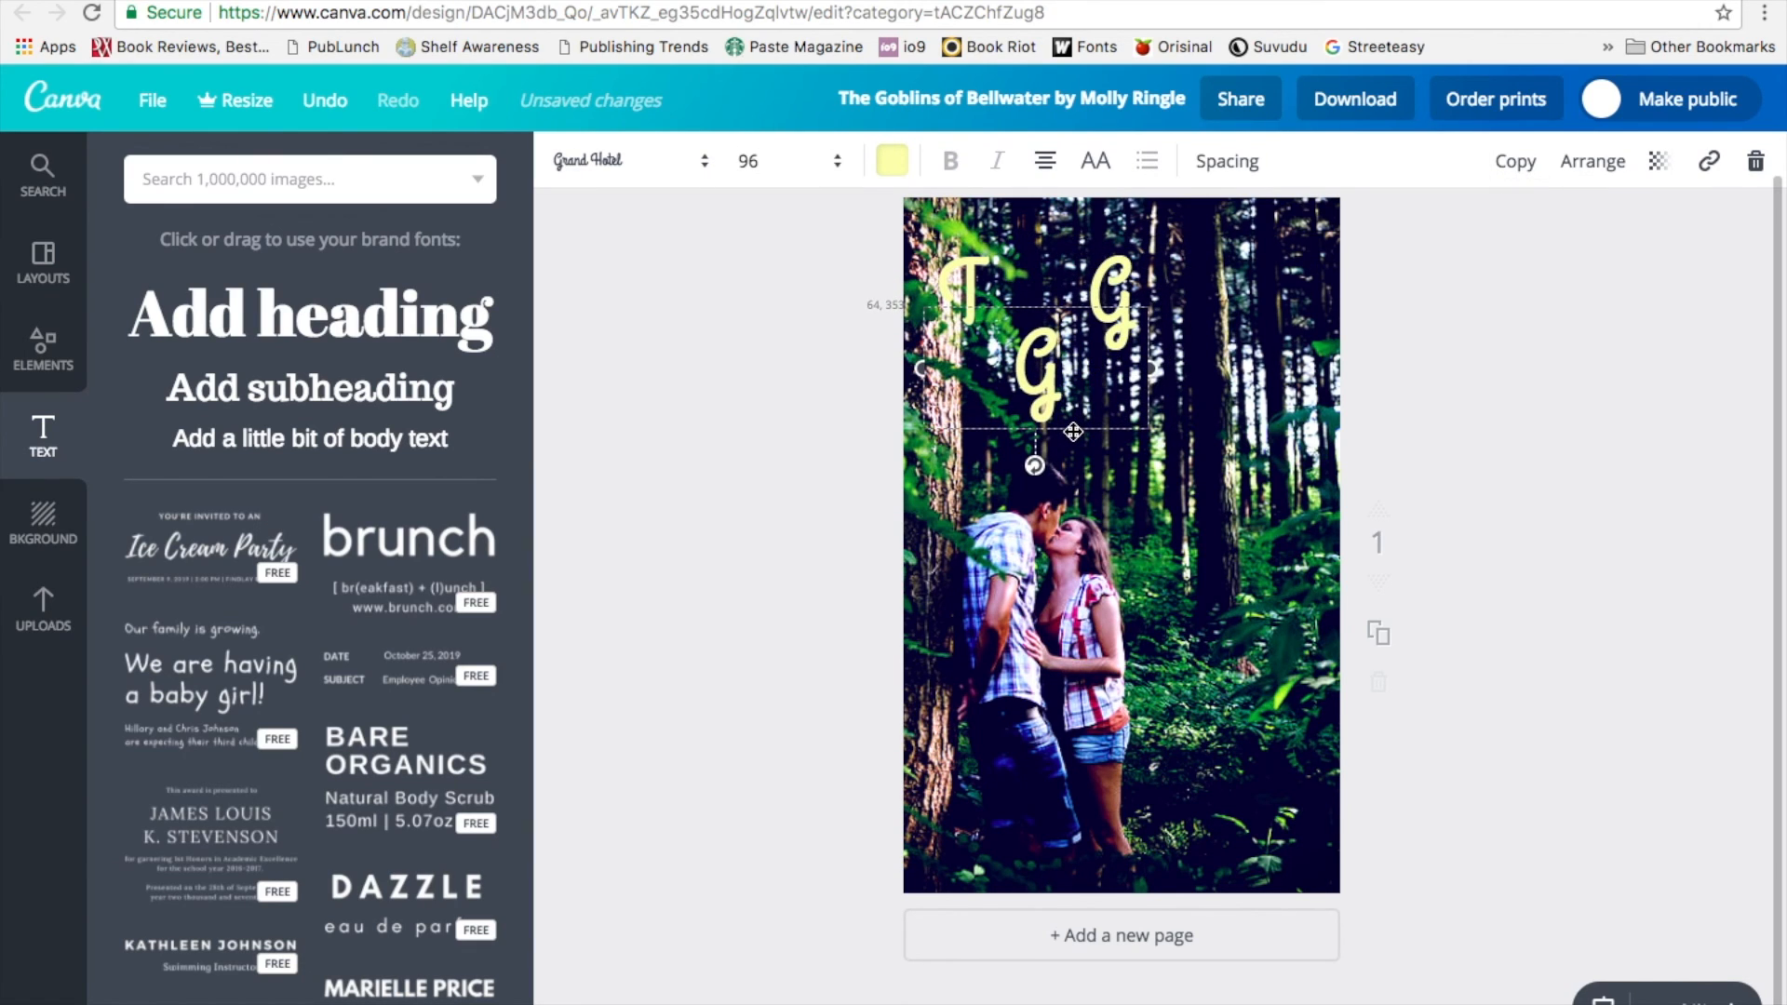
{"action": "left_click_drag", "start_coordinate": [1073, 432], "coordinate": [891, 400]}
{"action": "key", "text": "super+z"}
{"action": "type", "text": "B"}
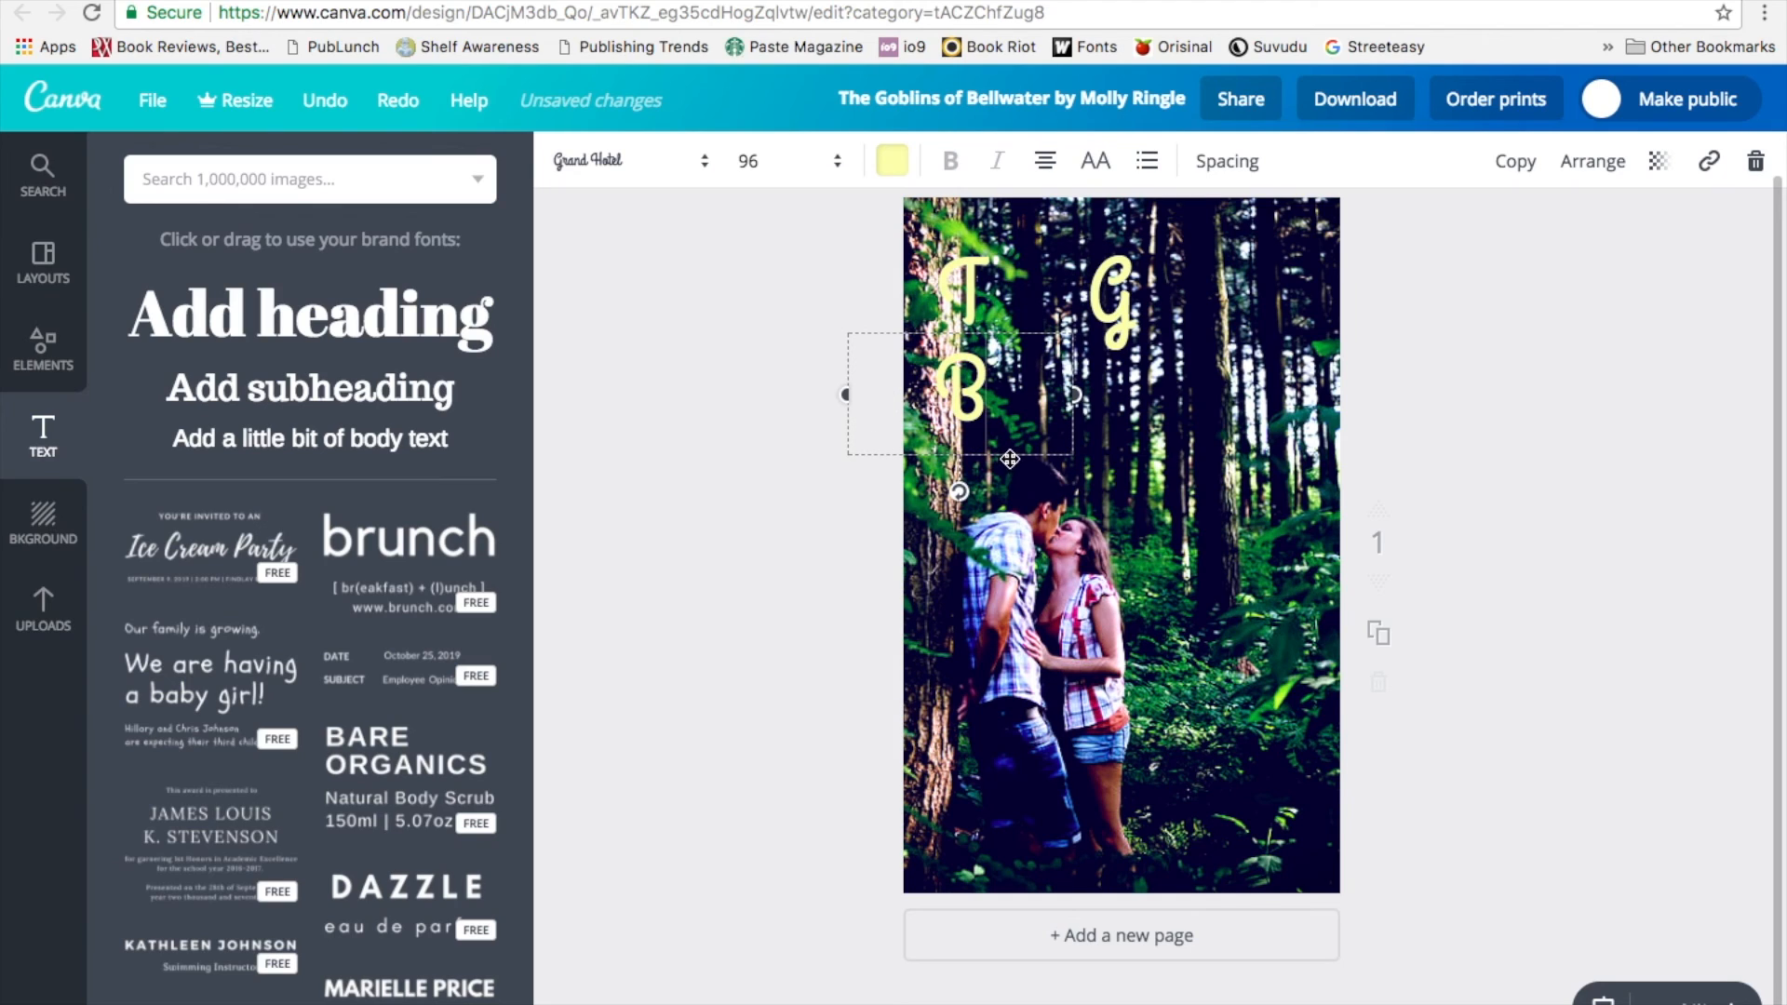
{"action": "left_click_drag", "start_coordinate": [1050, 463], "coordinate": [1166, 478]}
Step: Give the B a shadow by duplicating it in black, offsetting the copy slightly over the original and sending it behind the yellow letter
{"action": "left_click_drag", "start_coordinate": [1146, 406], "coordinate": [1221, 533]}
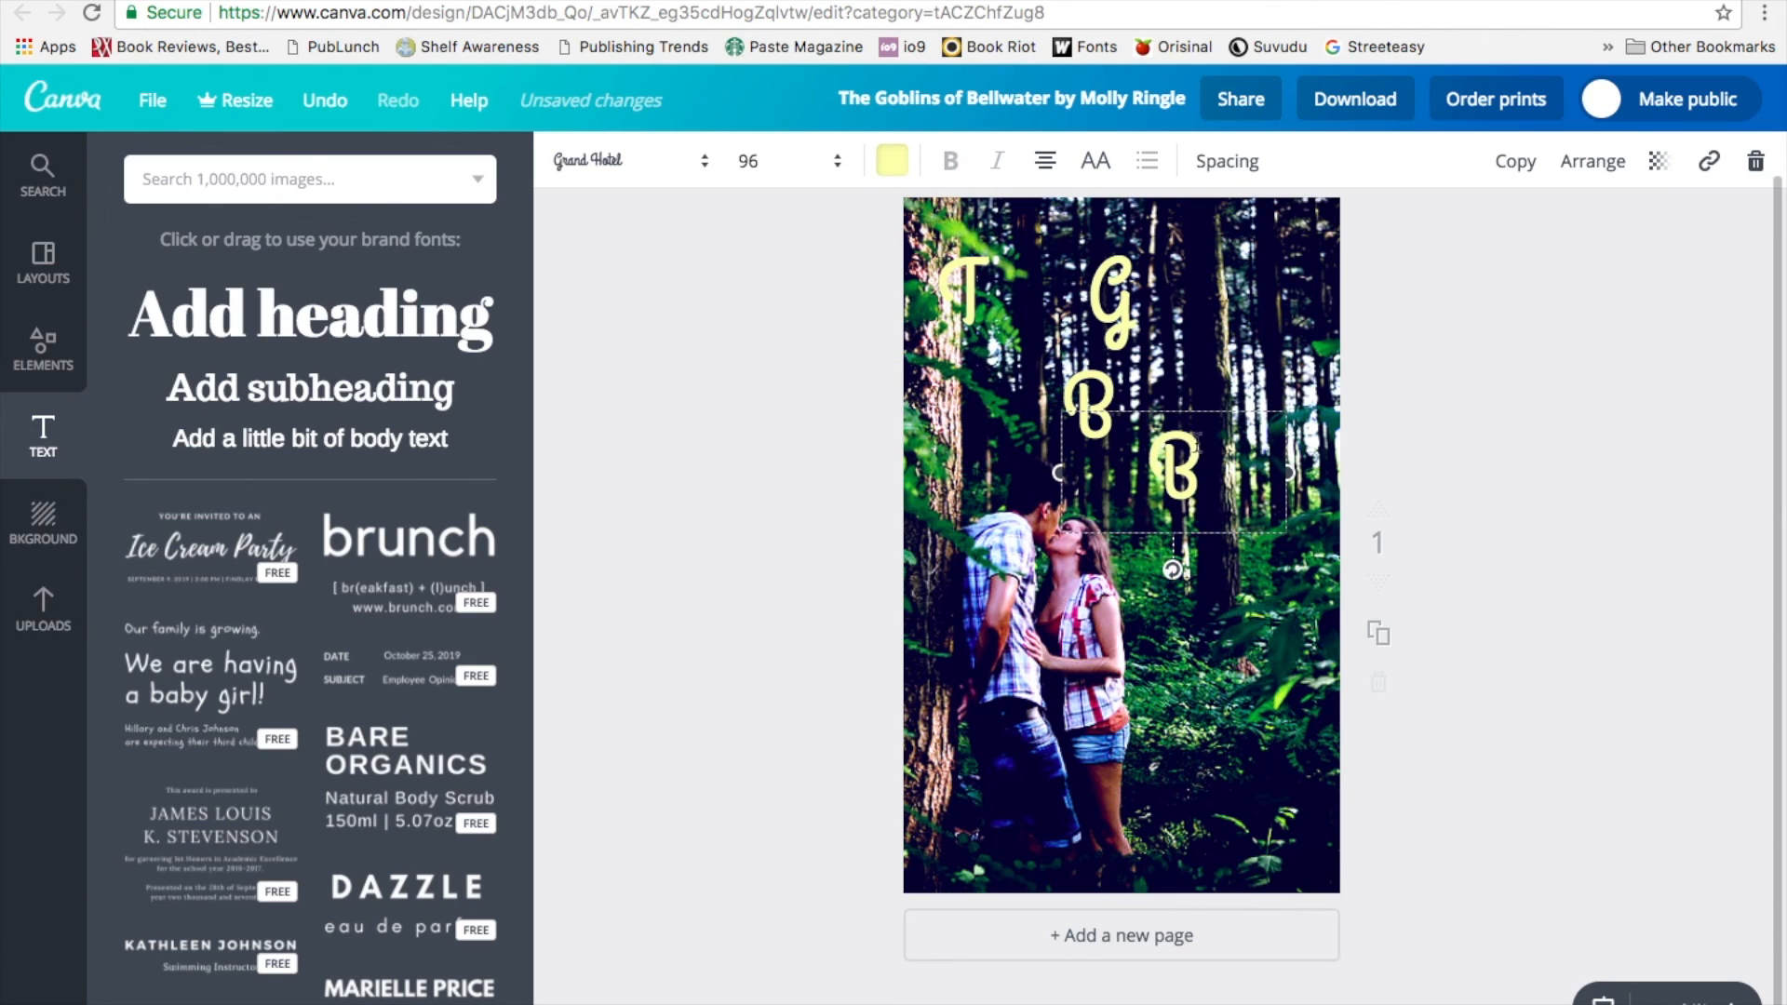
{"action": "left_click", "coordinate": [891, 160]}
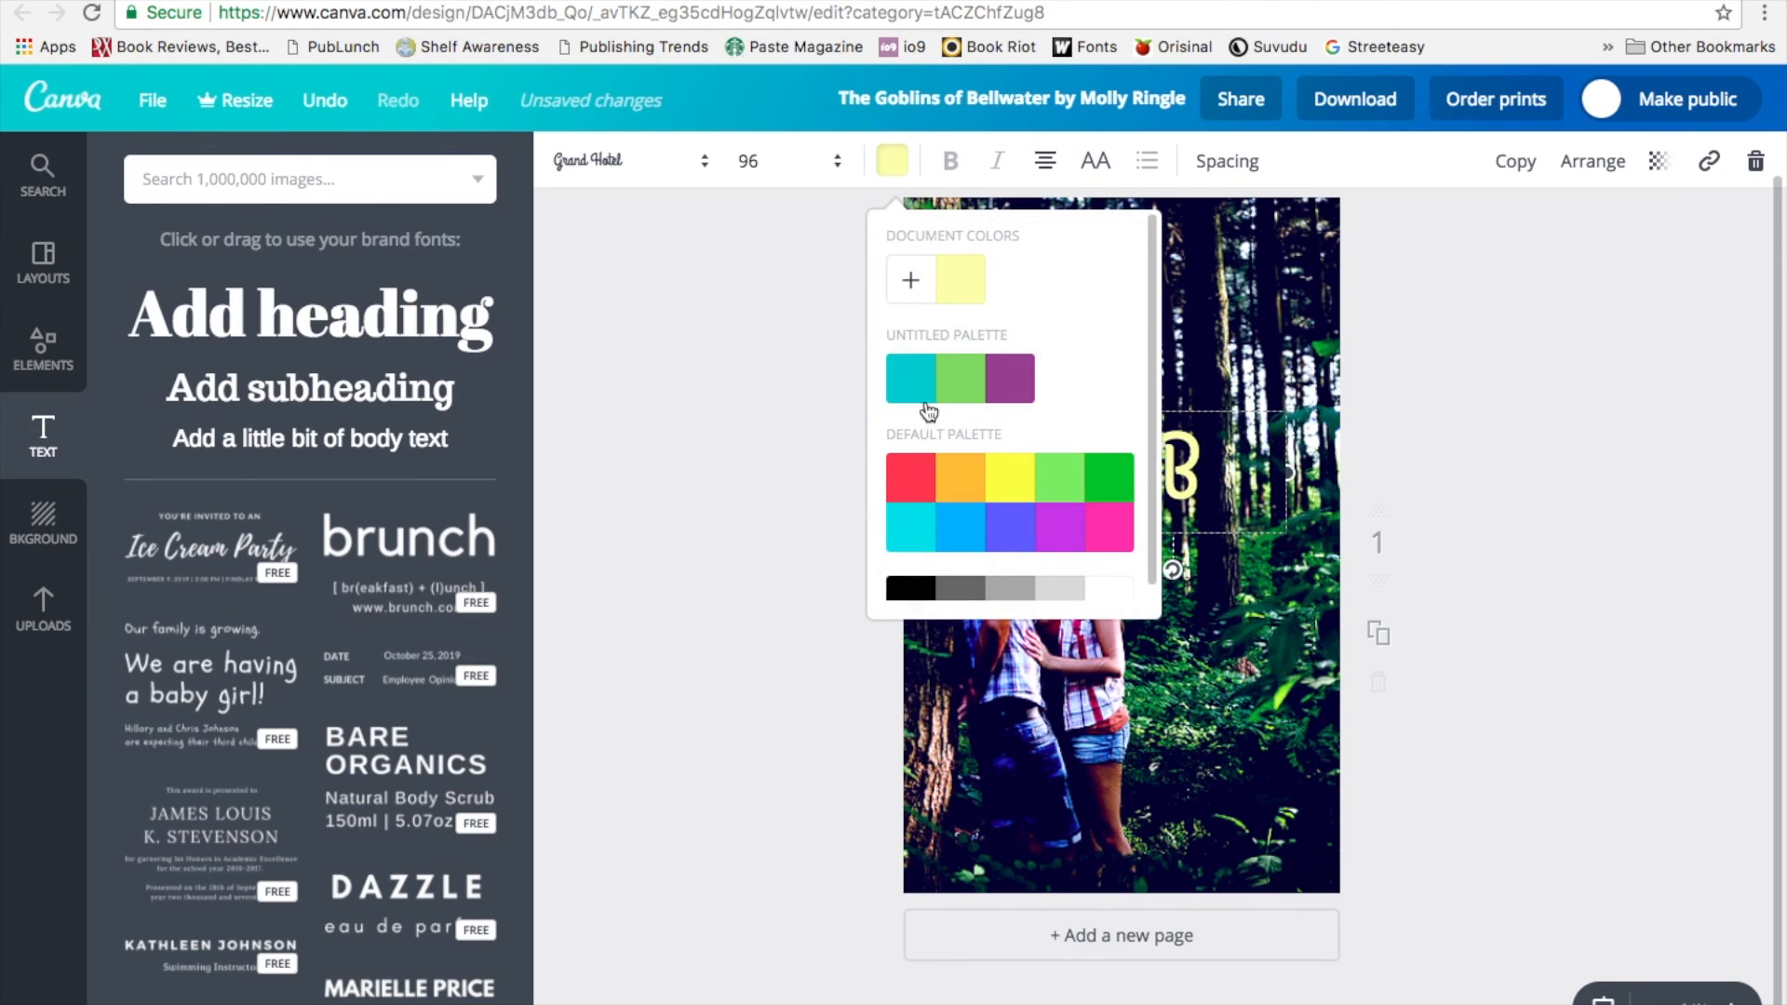
{"action": "left_click", "coordinate": [916, 584]}
{"action": "left_click_drag", "start_coordinate": [1224, 536], "coordinate": [1145, 481]}
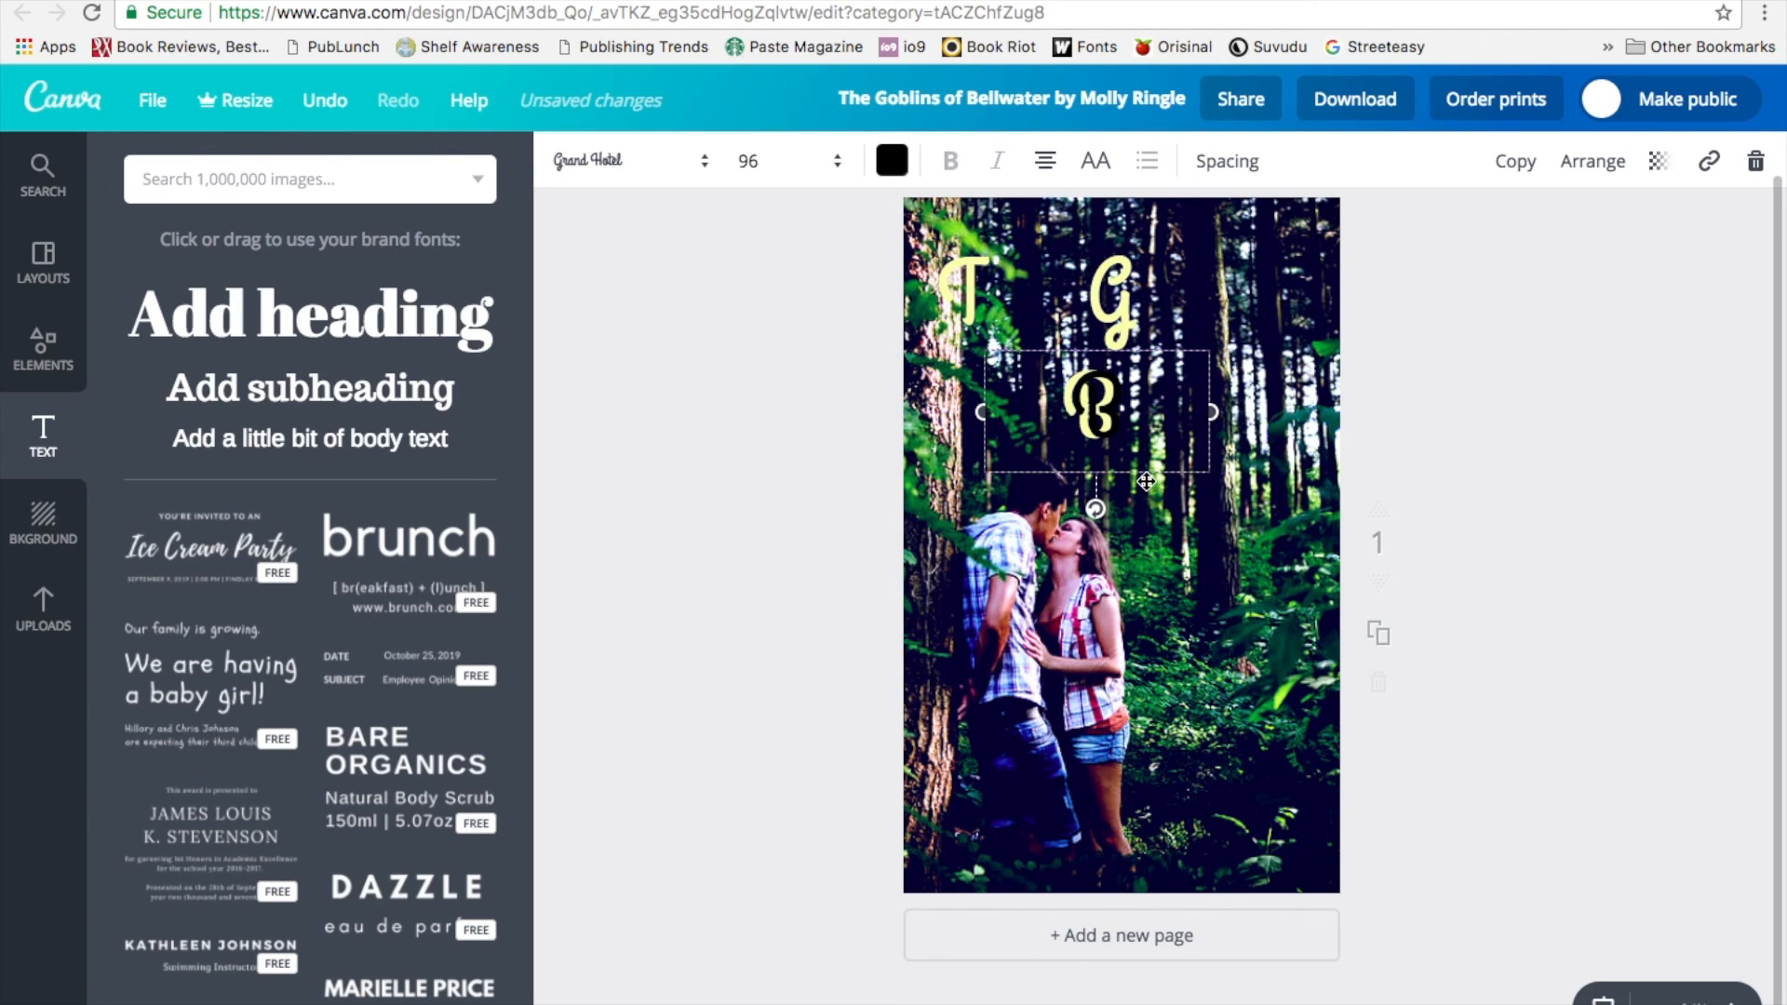
{"action": "left_click_drag", "start_coordinate": [984, 412], "coordinate": [977, 412]}
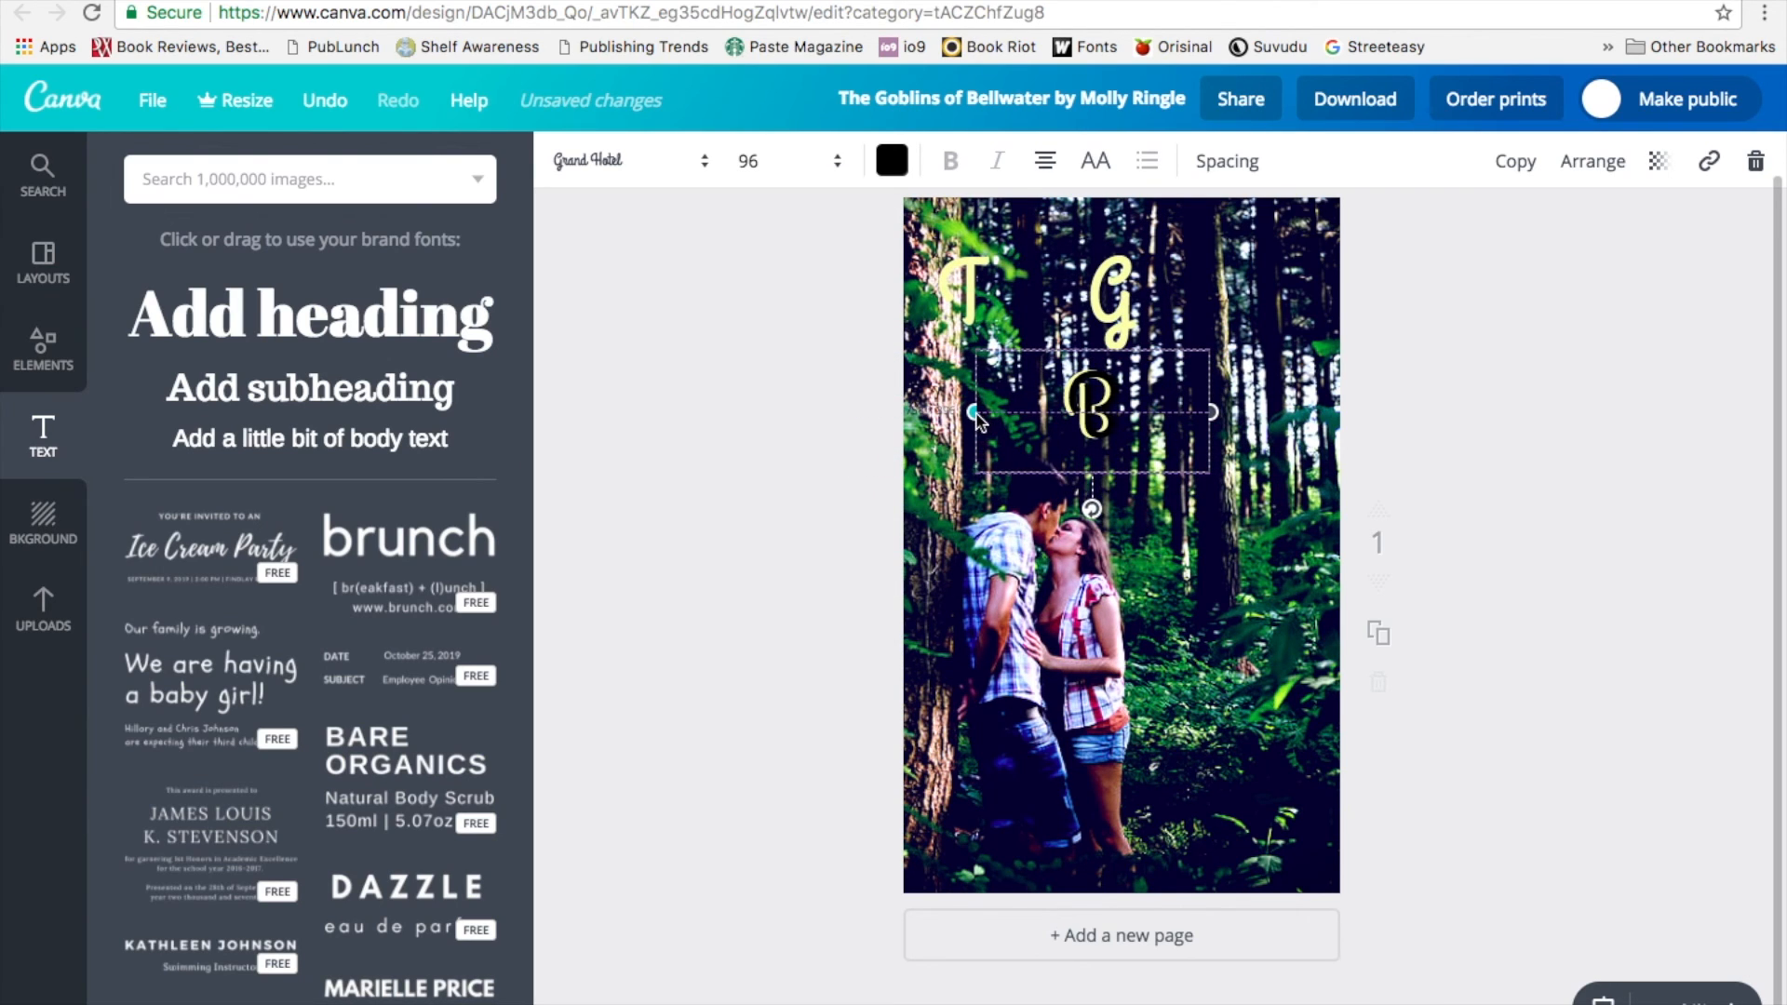
{"action": "left_click", "coordinate": [1592, 161]}
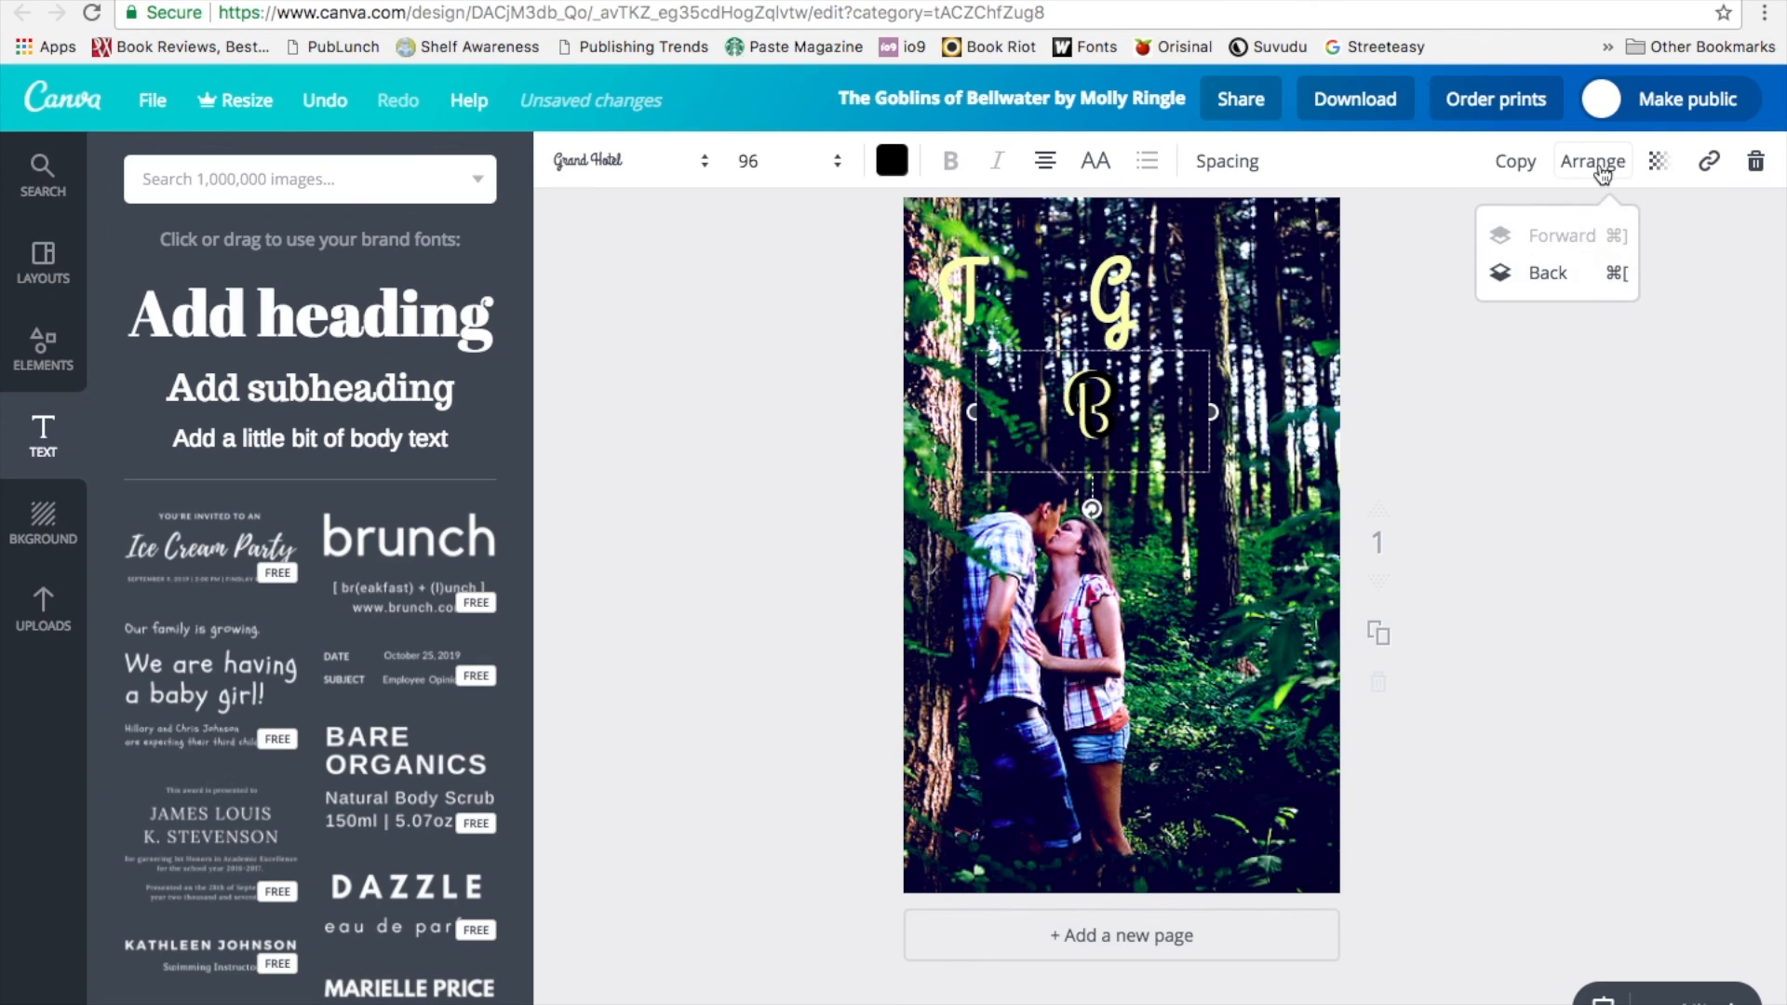
{"action": "left_click", "coordinate": [1580, 272]}
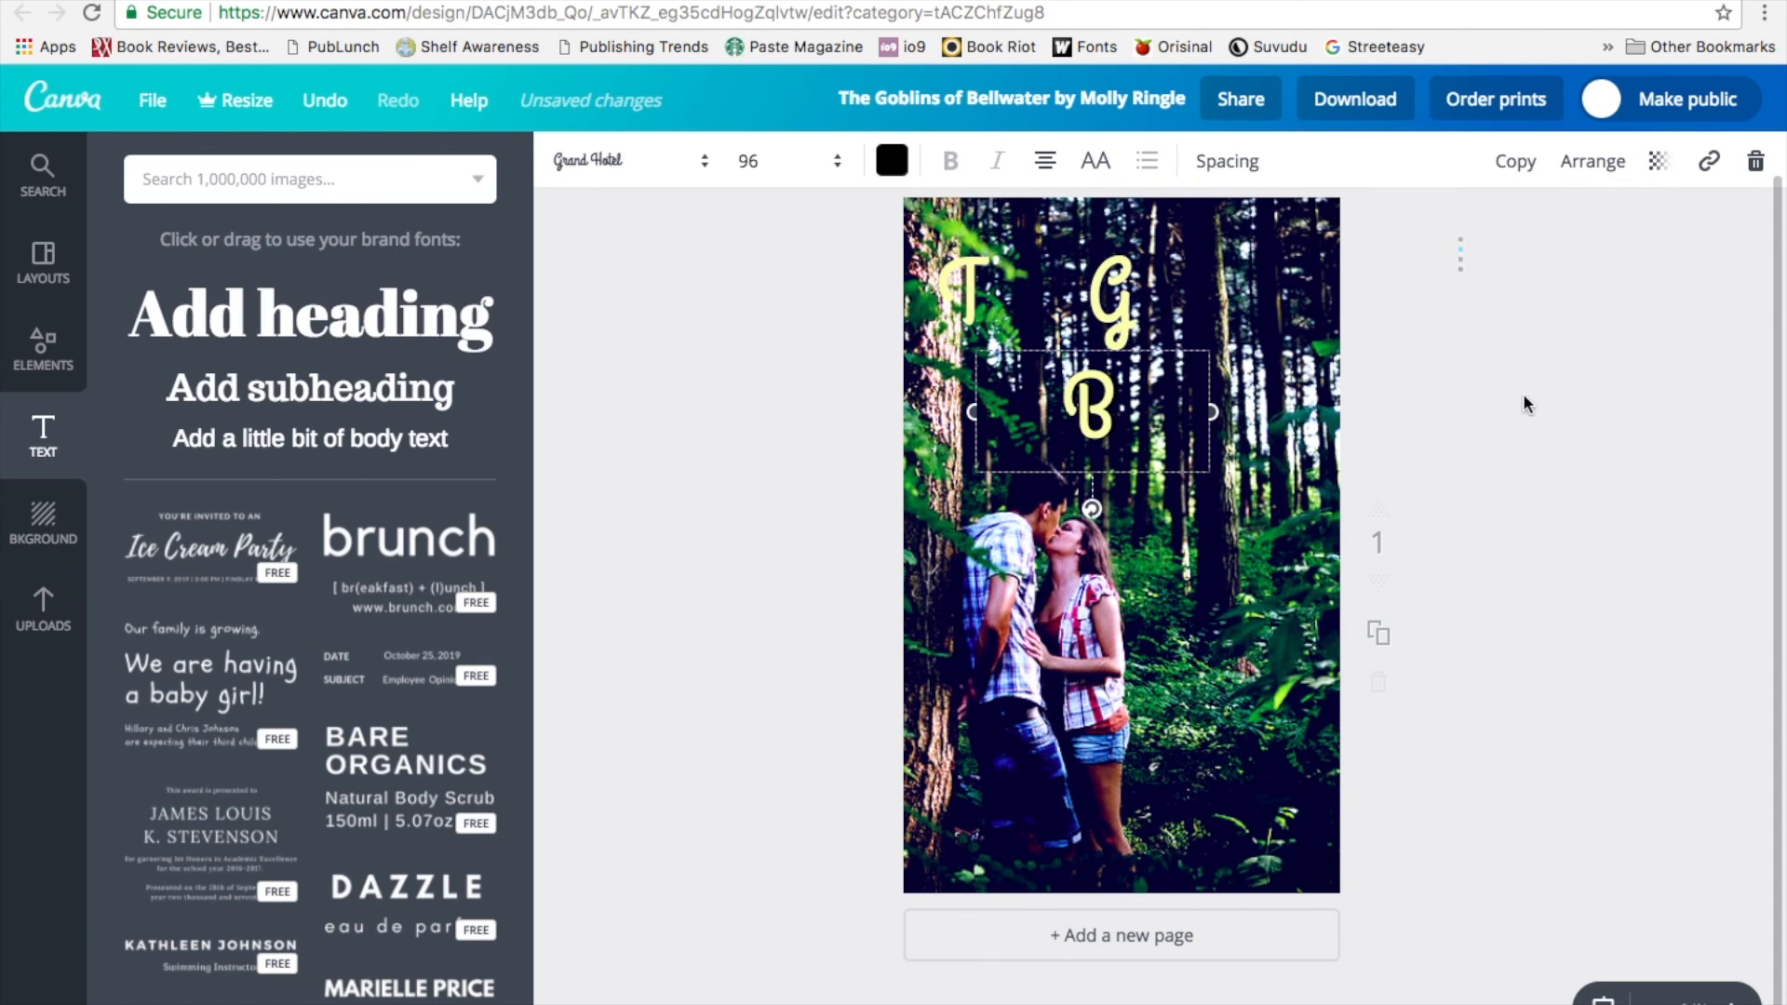
Step: Duplicate the yellow G and place the copy exactly over the original
{"action": "left_click", "coordinate": [1113, 307]}
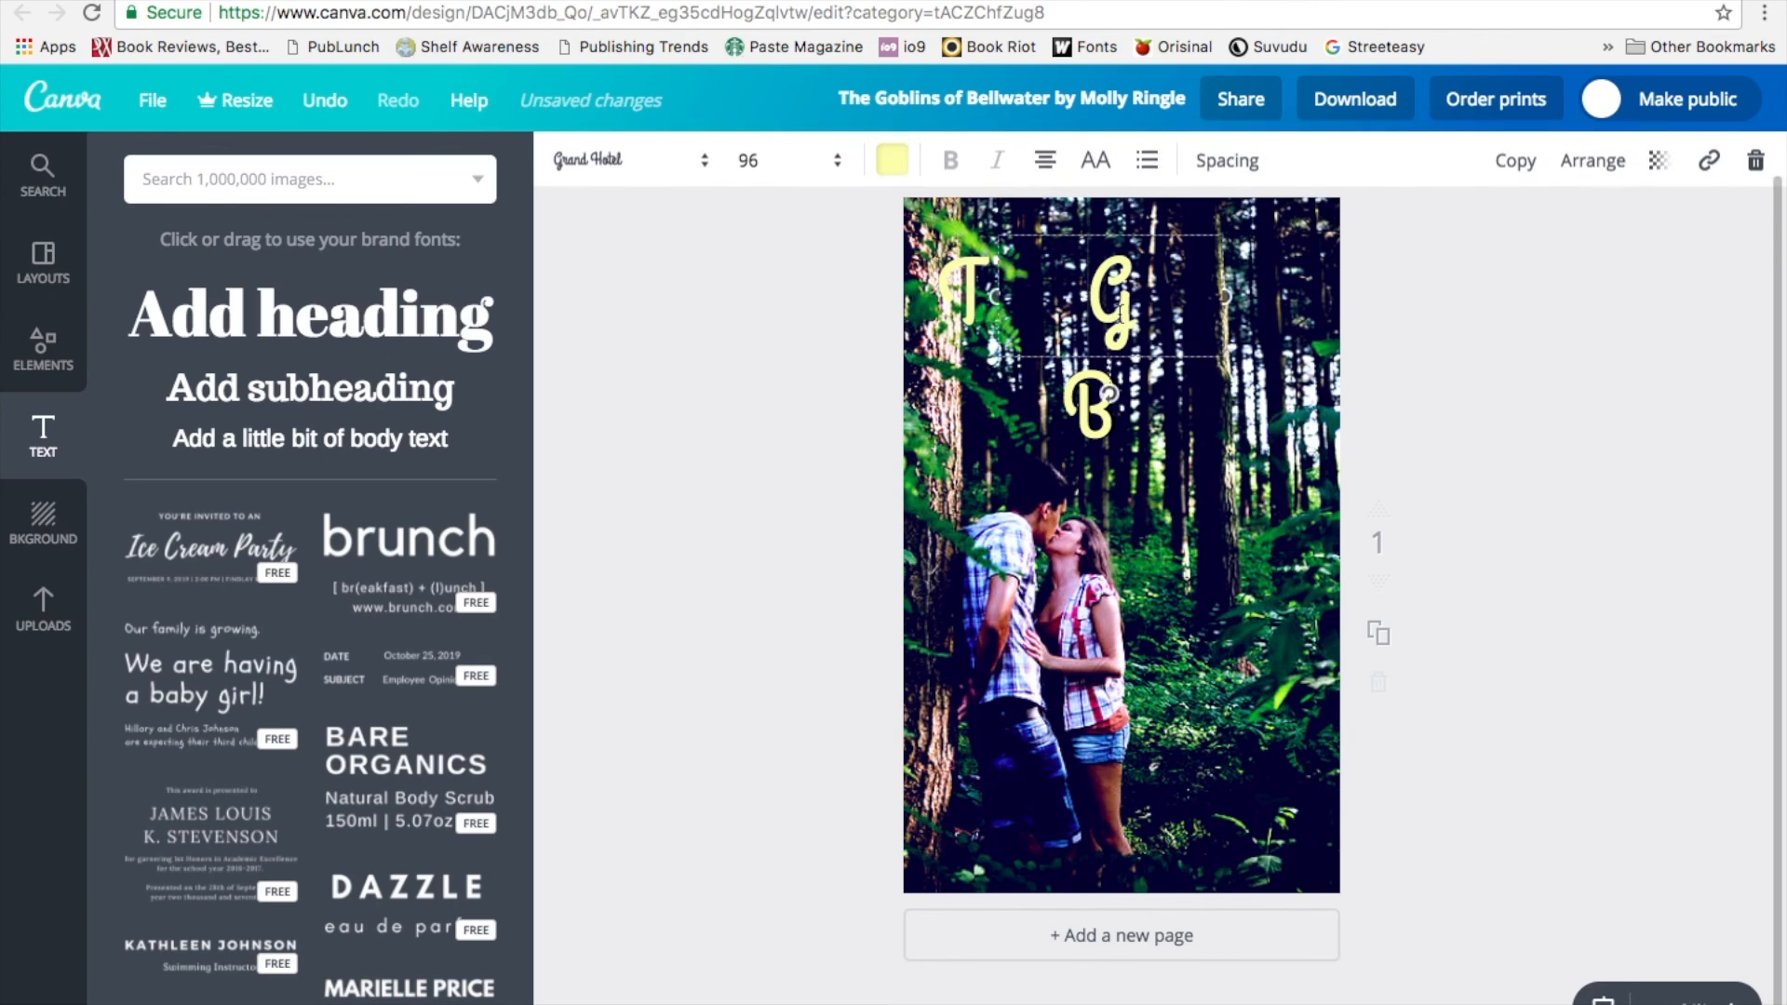
{"action": "left_click", "coordinate": [1515, 182]}
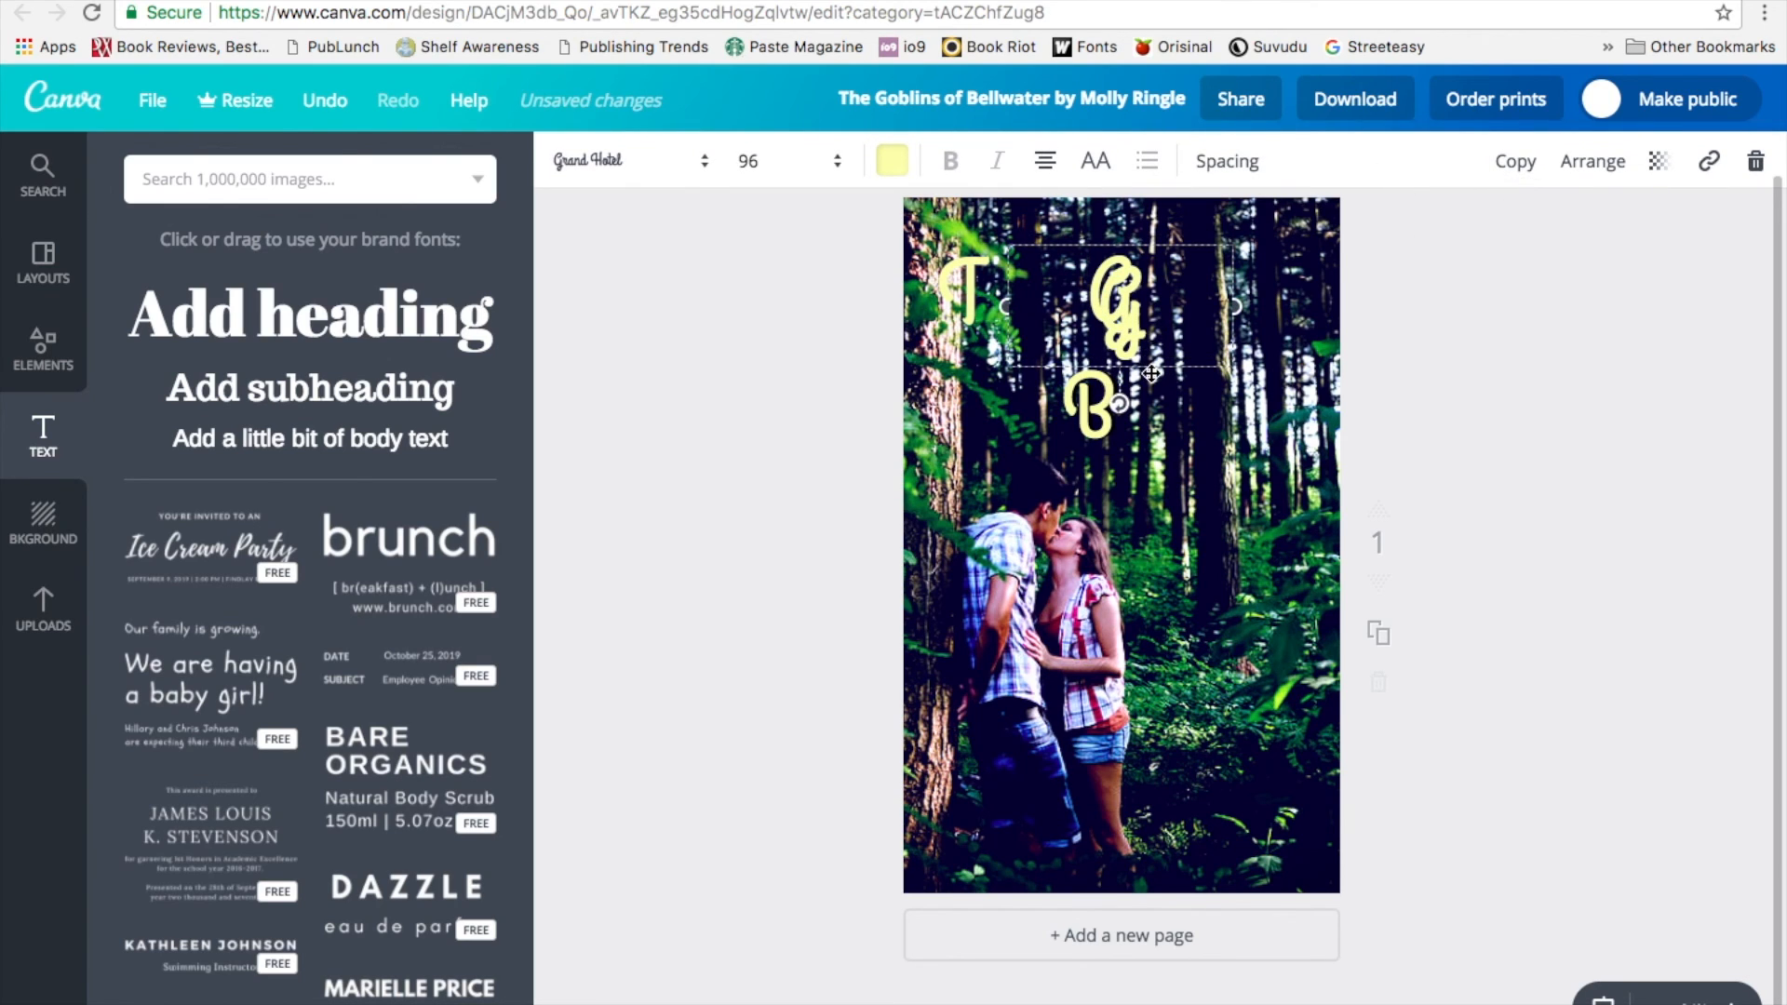
{"action": "left_click_drag", "start_coordinate": [1151, 369], "coordinate": [1142, 359]}
Step: Darken the forest photo by setting its filter brightness to -45
{"action": "left_click", "coordinate": [1325, 867]}
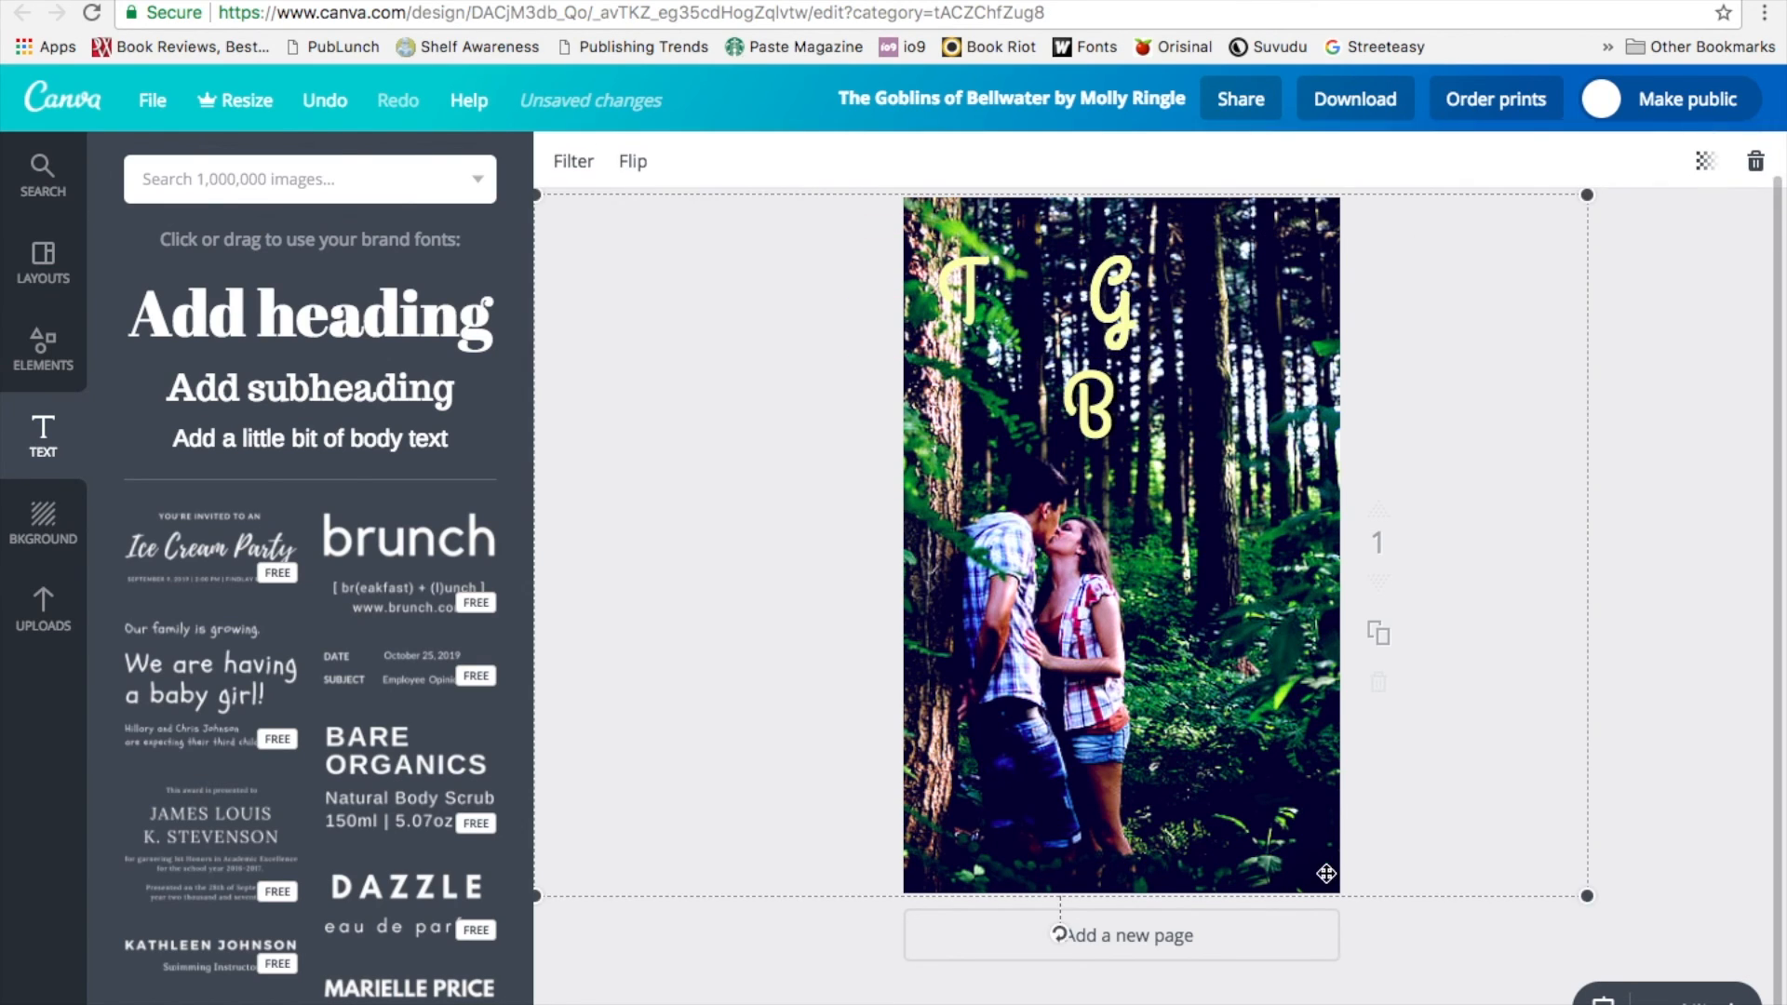
{"action": "left_click", "coordinate": [573, 161]}
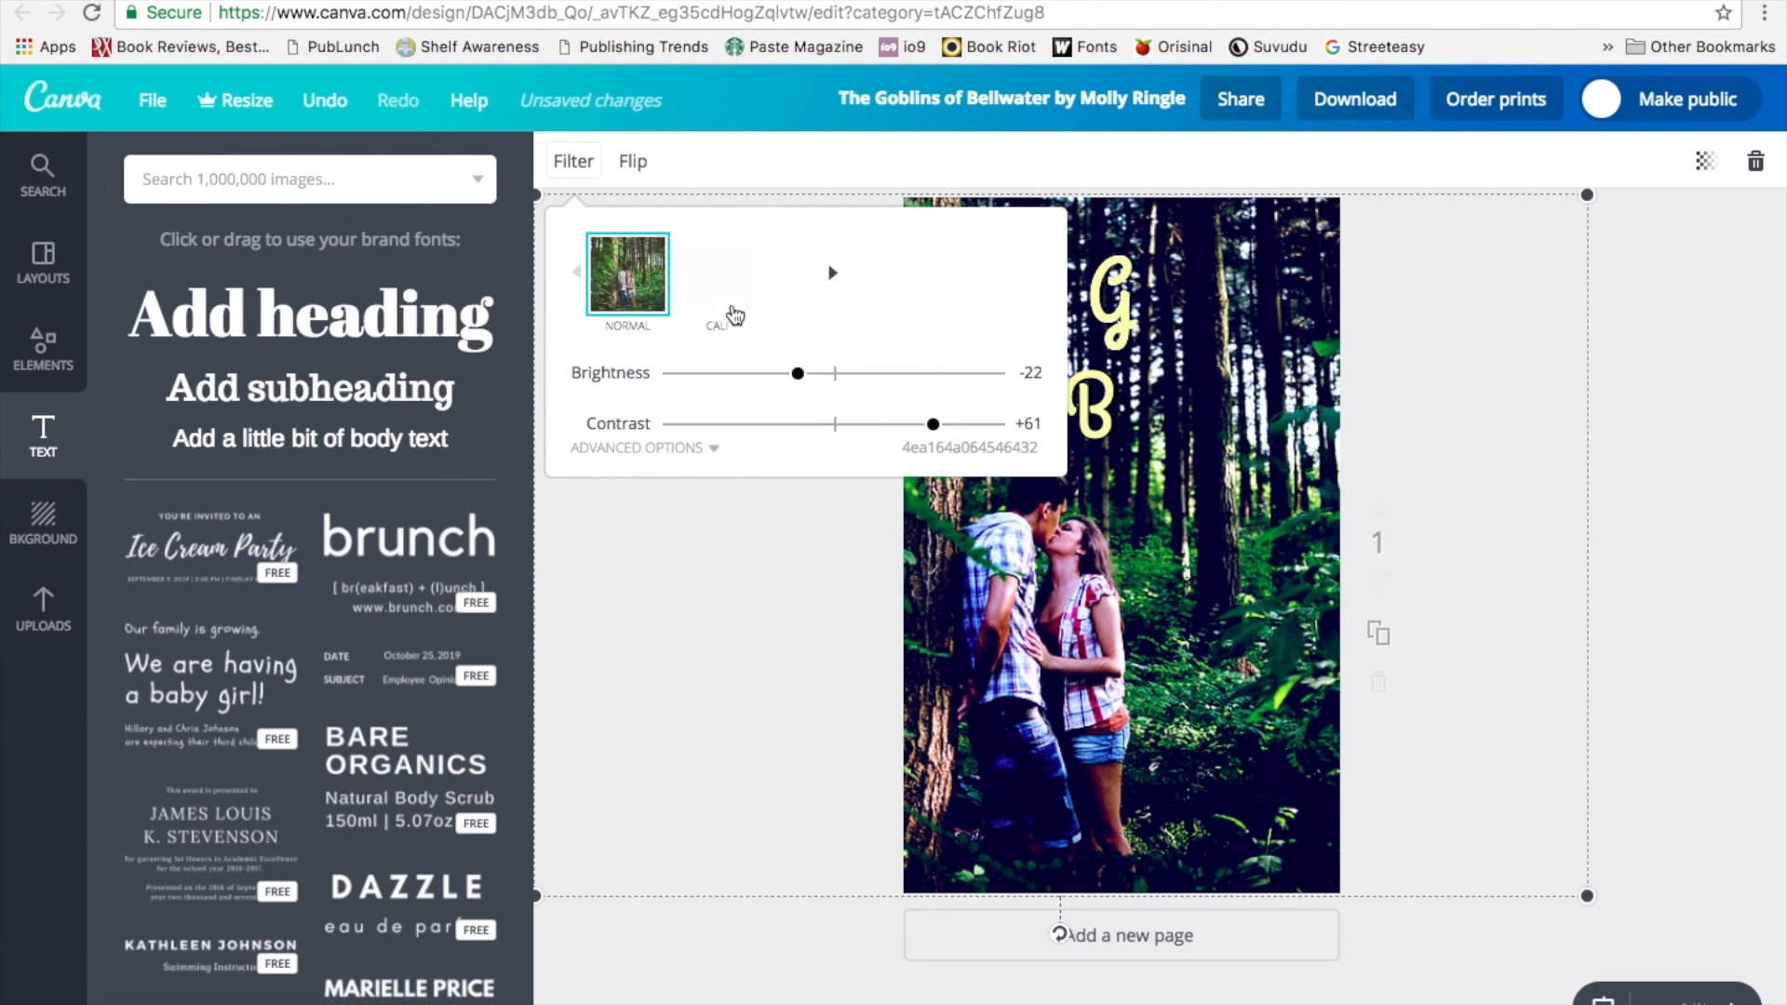
{"action": "left_click_drag", "start_coordinate": [798, 358], "coordinate": [763, 372]}
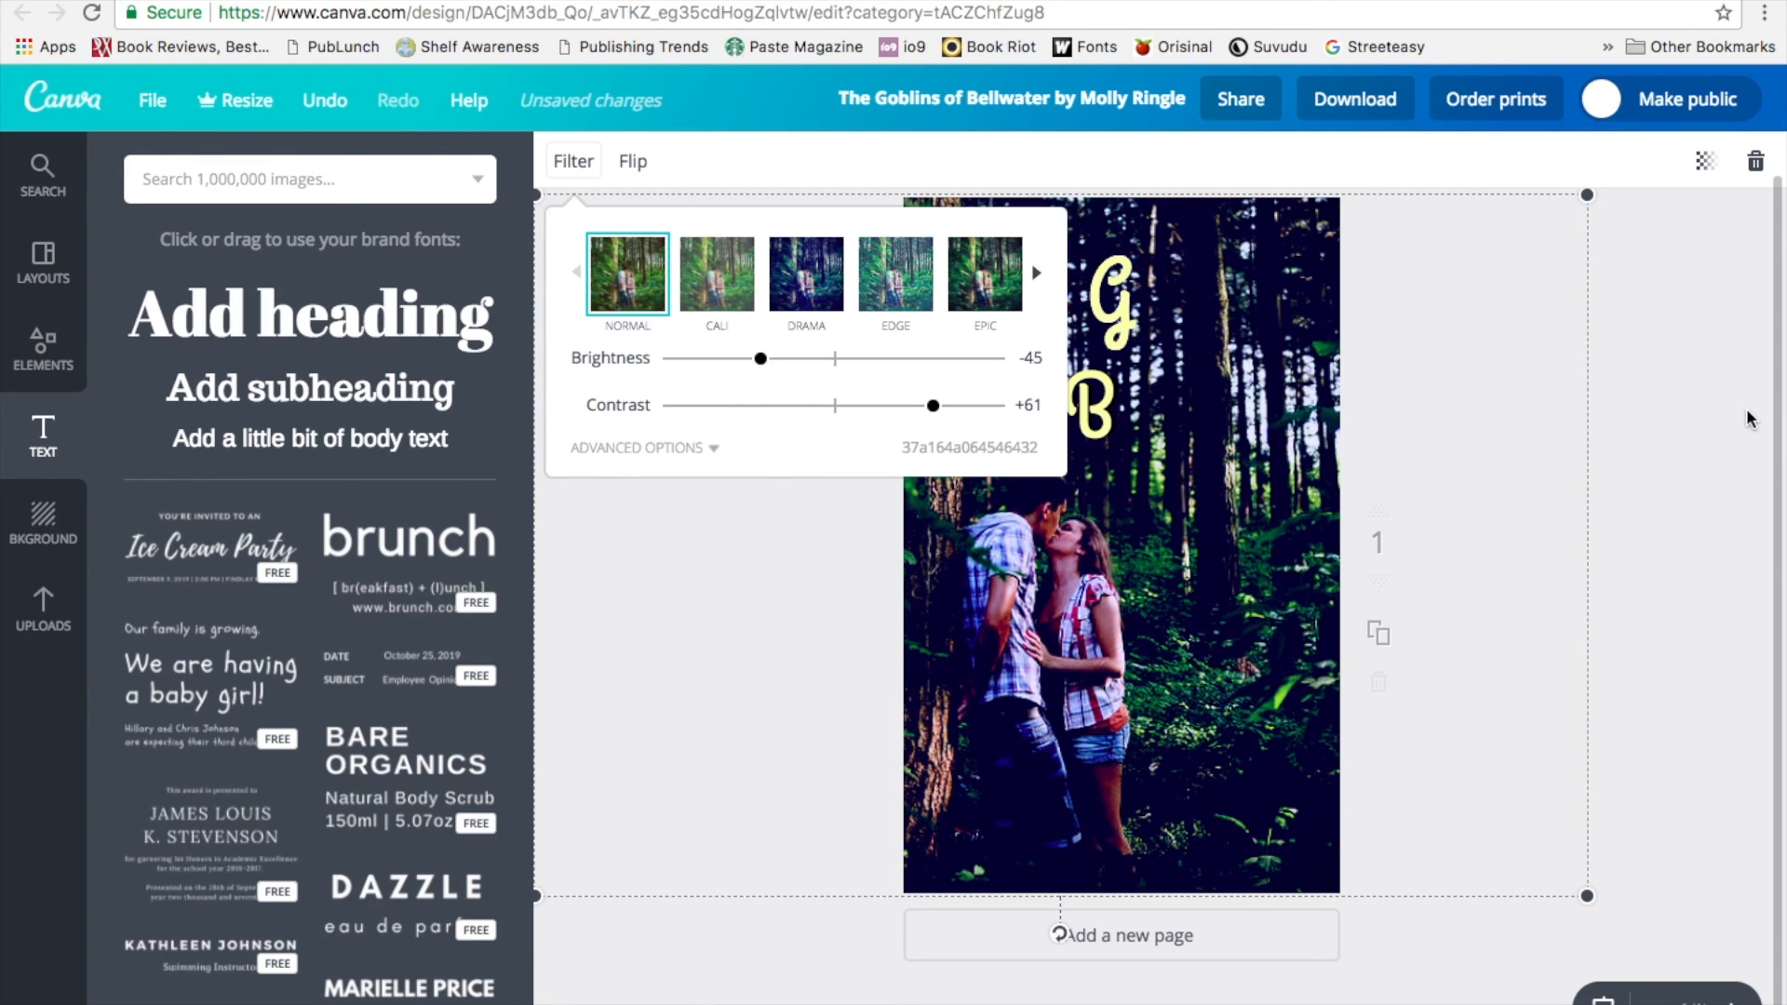
{"action": "left_click", "coordinate": [1528, 377]}
Step: Turn the upper G copy black and send it behind the yellow G, slightly offset, as a shadow
{"action": "left_click", "coordinate": [1130, 275]}
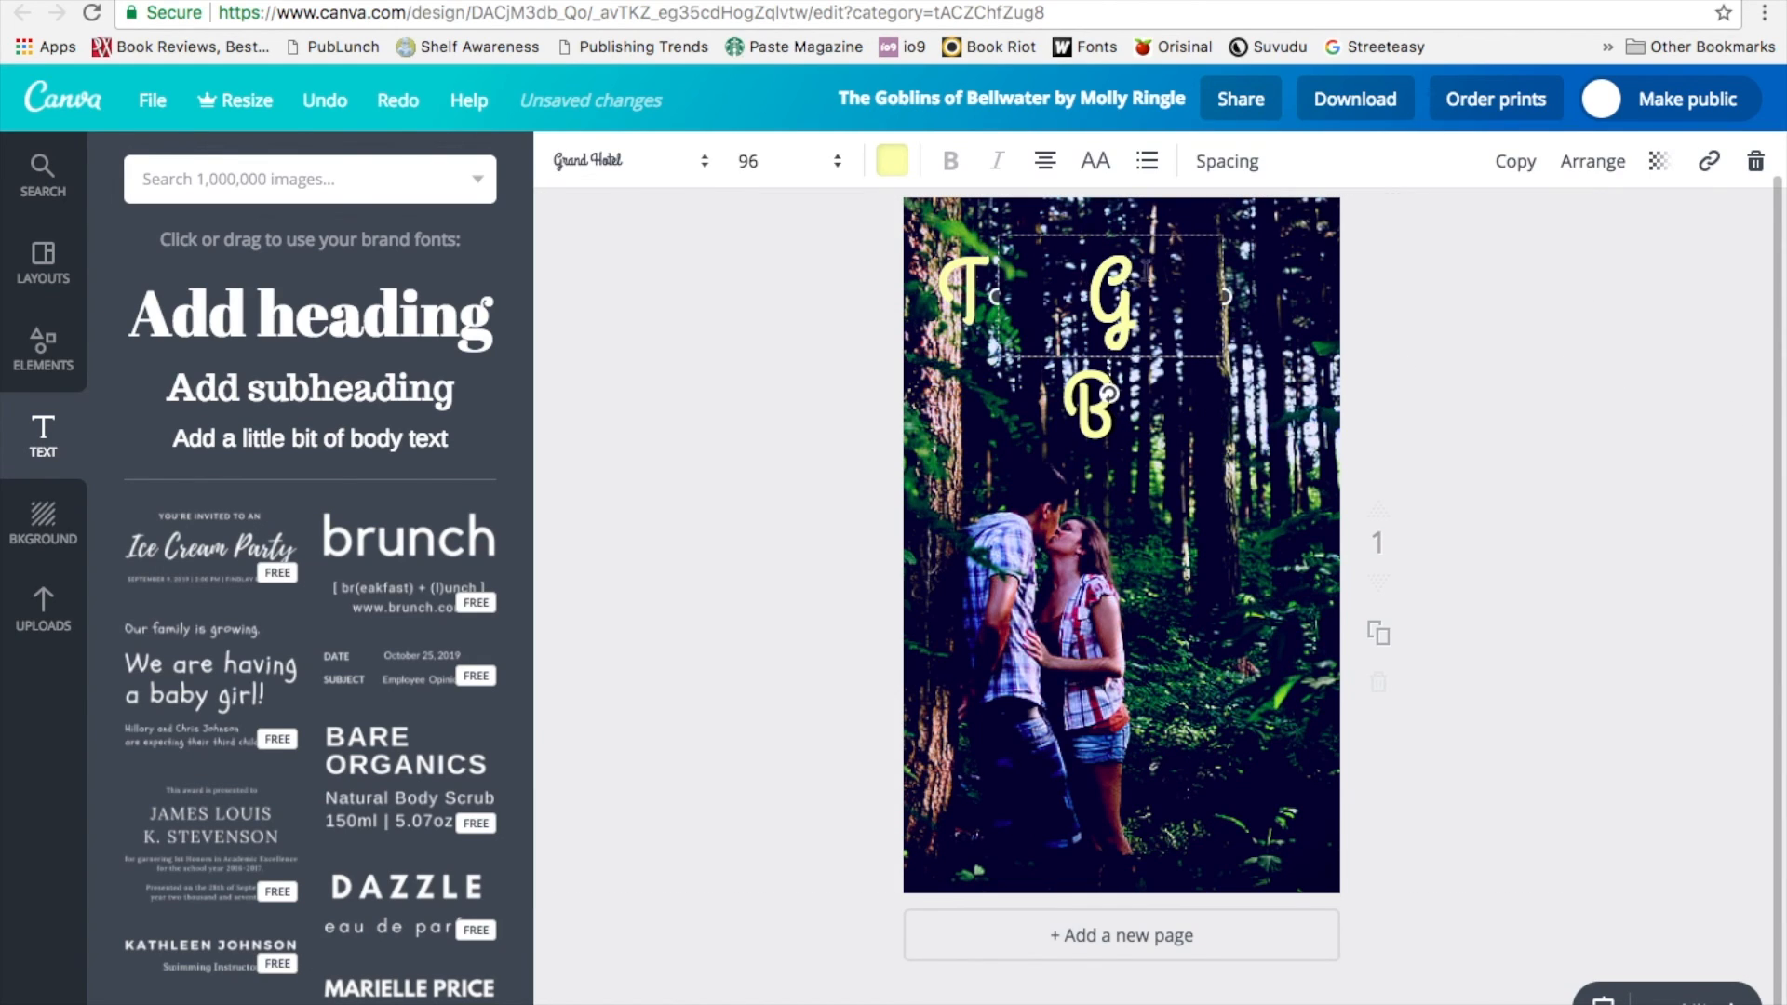
{"action": "left_click", "coordinate": [891, 160]}
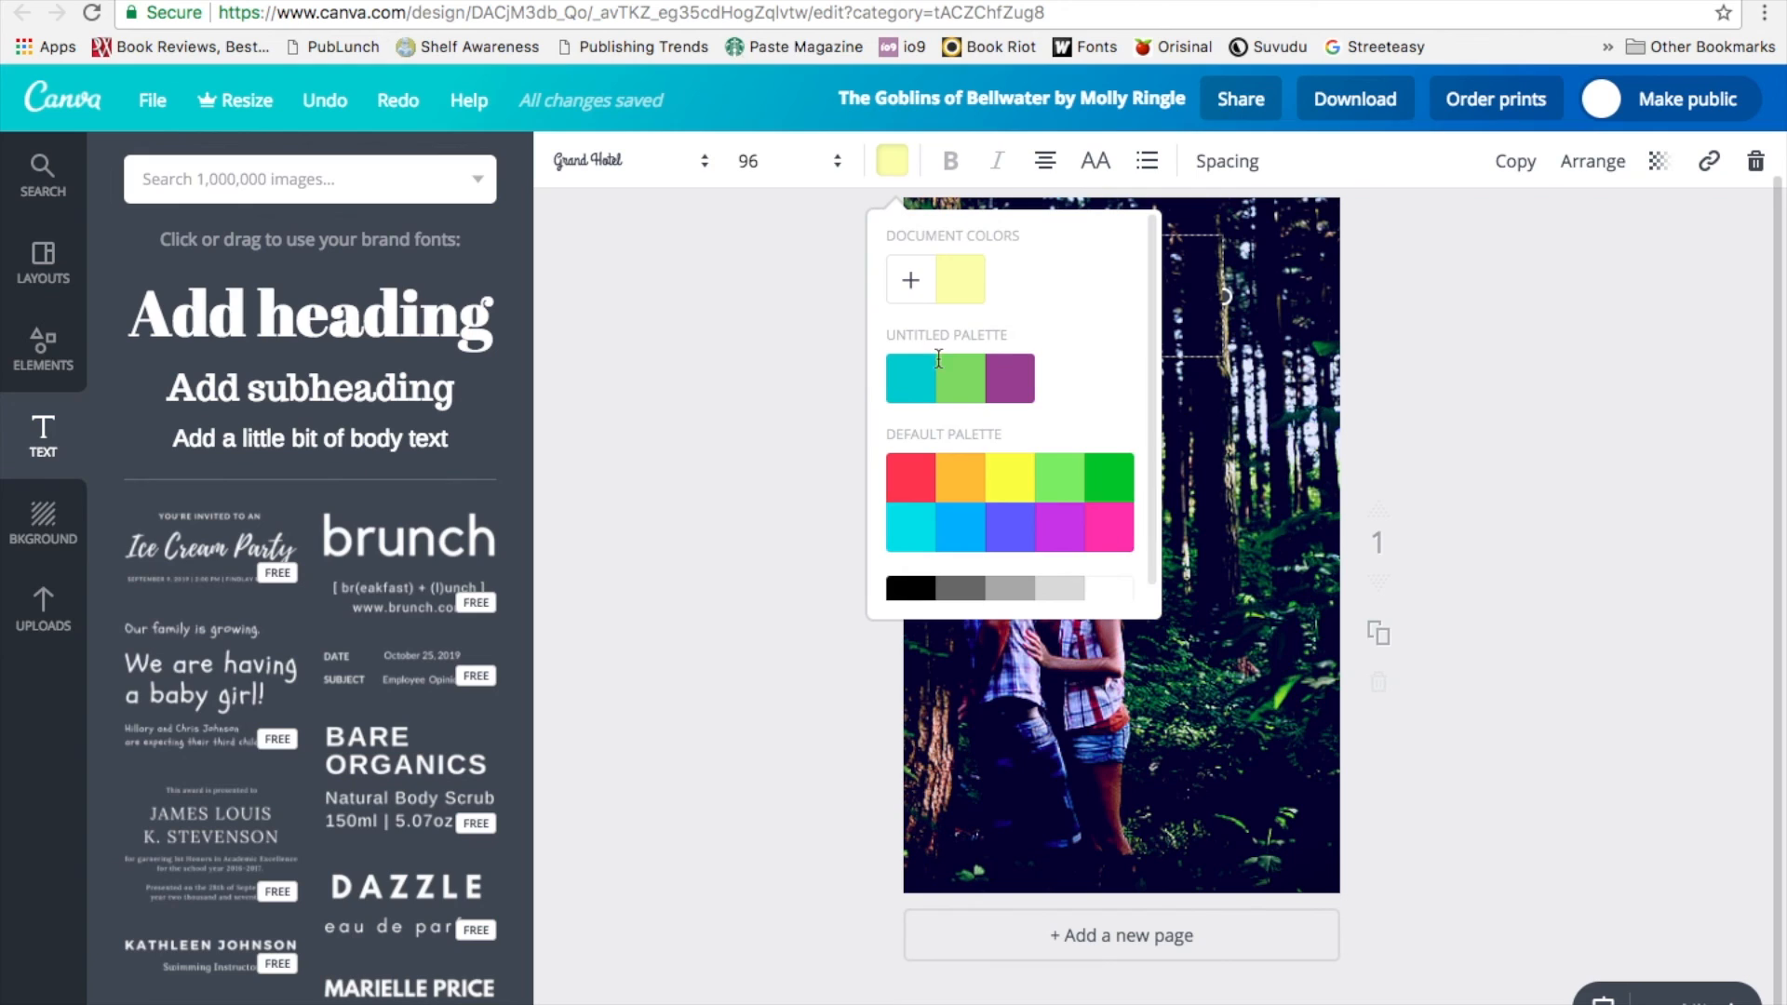
{"action": "left_click", "coordinate": [908, 582]}
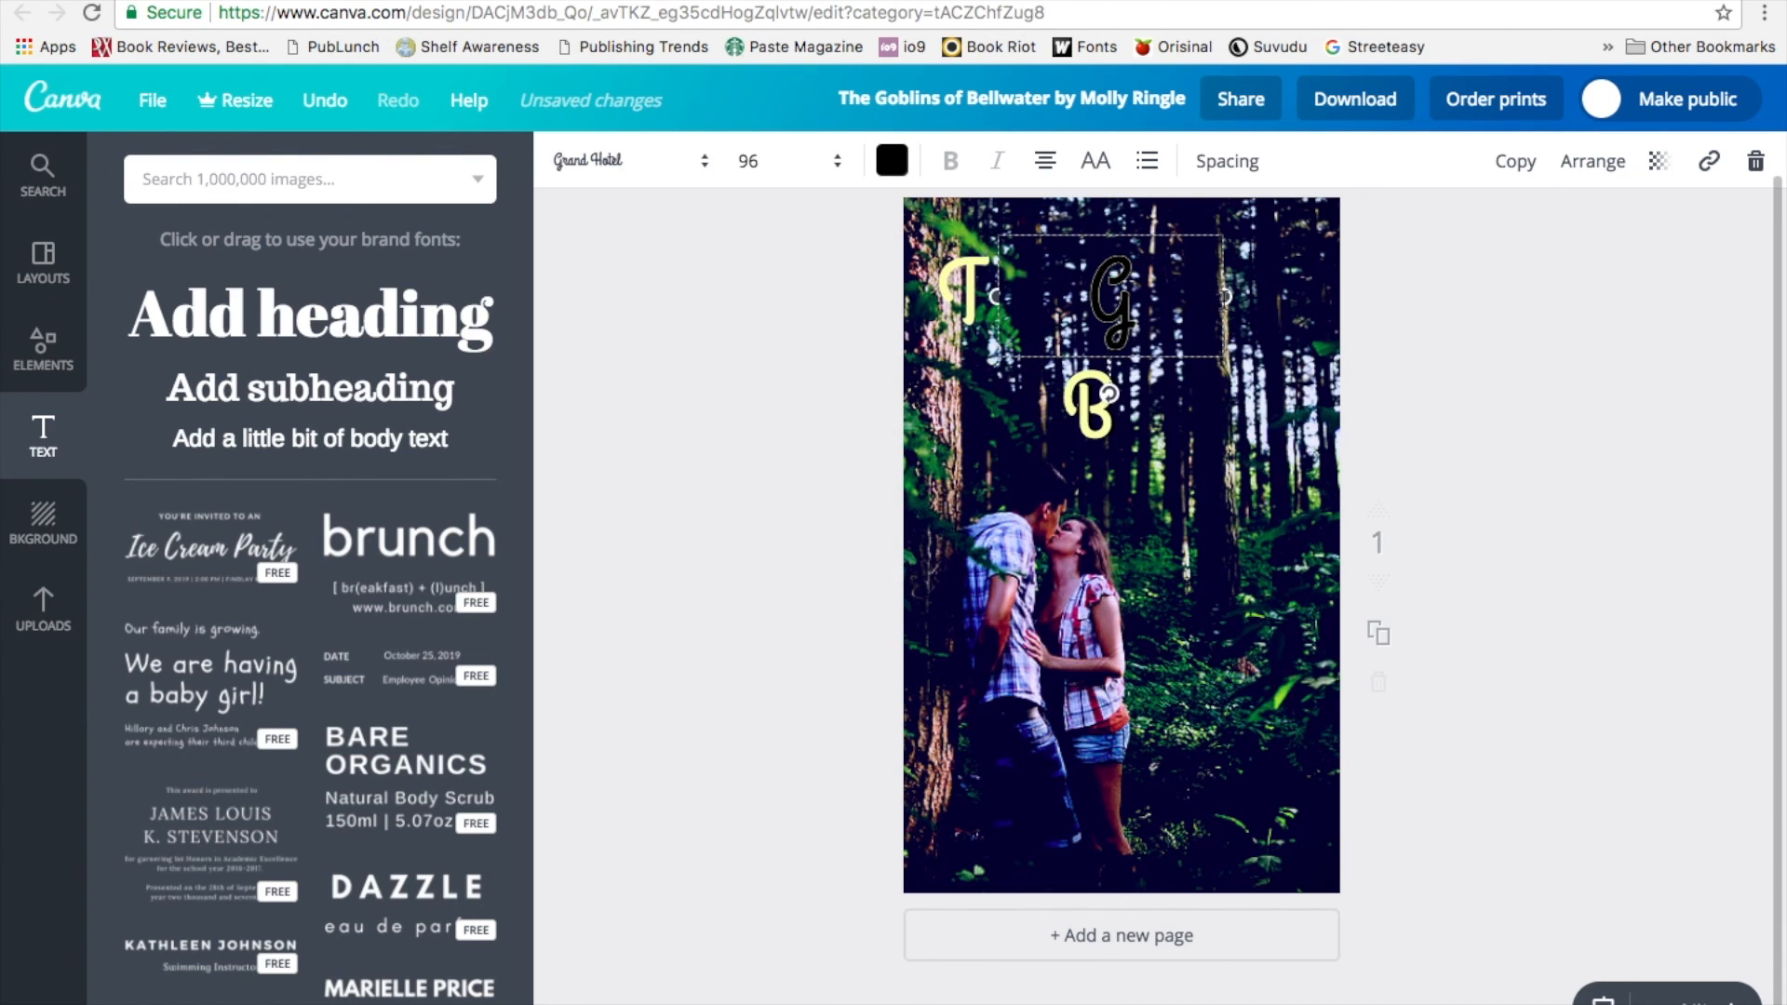
{"action": "left_click", "coordinate": [1603, 169]}
{"action": "left_click", "coordinate": [1589, 273]}
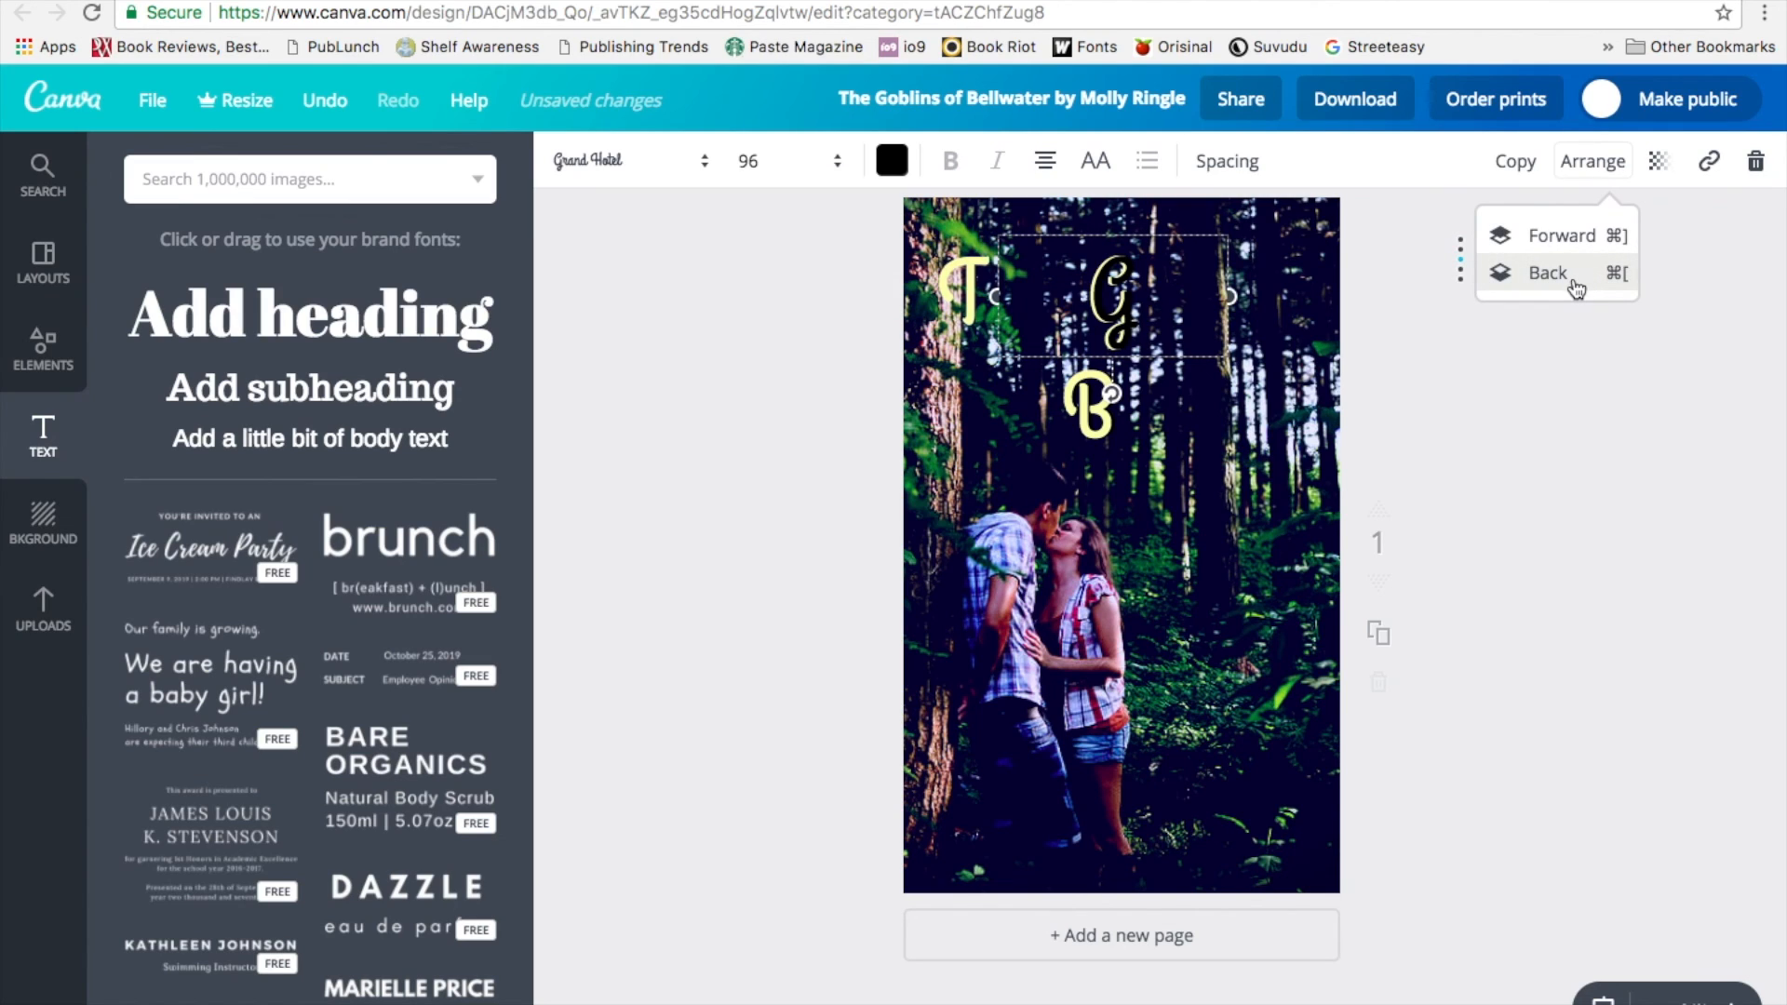
{"action": "left_click", "coordinate": [1573, 282]}
Step: Give the T a shadow by duplicating it in place, colouring the copy black, offsetting it slightly and sending it behind the yellow letter
{"action": "left_click", "coordinate": [964, 282]}
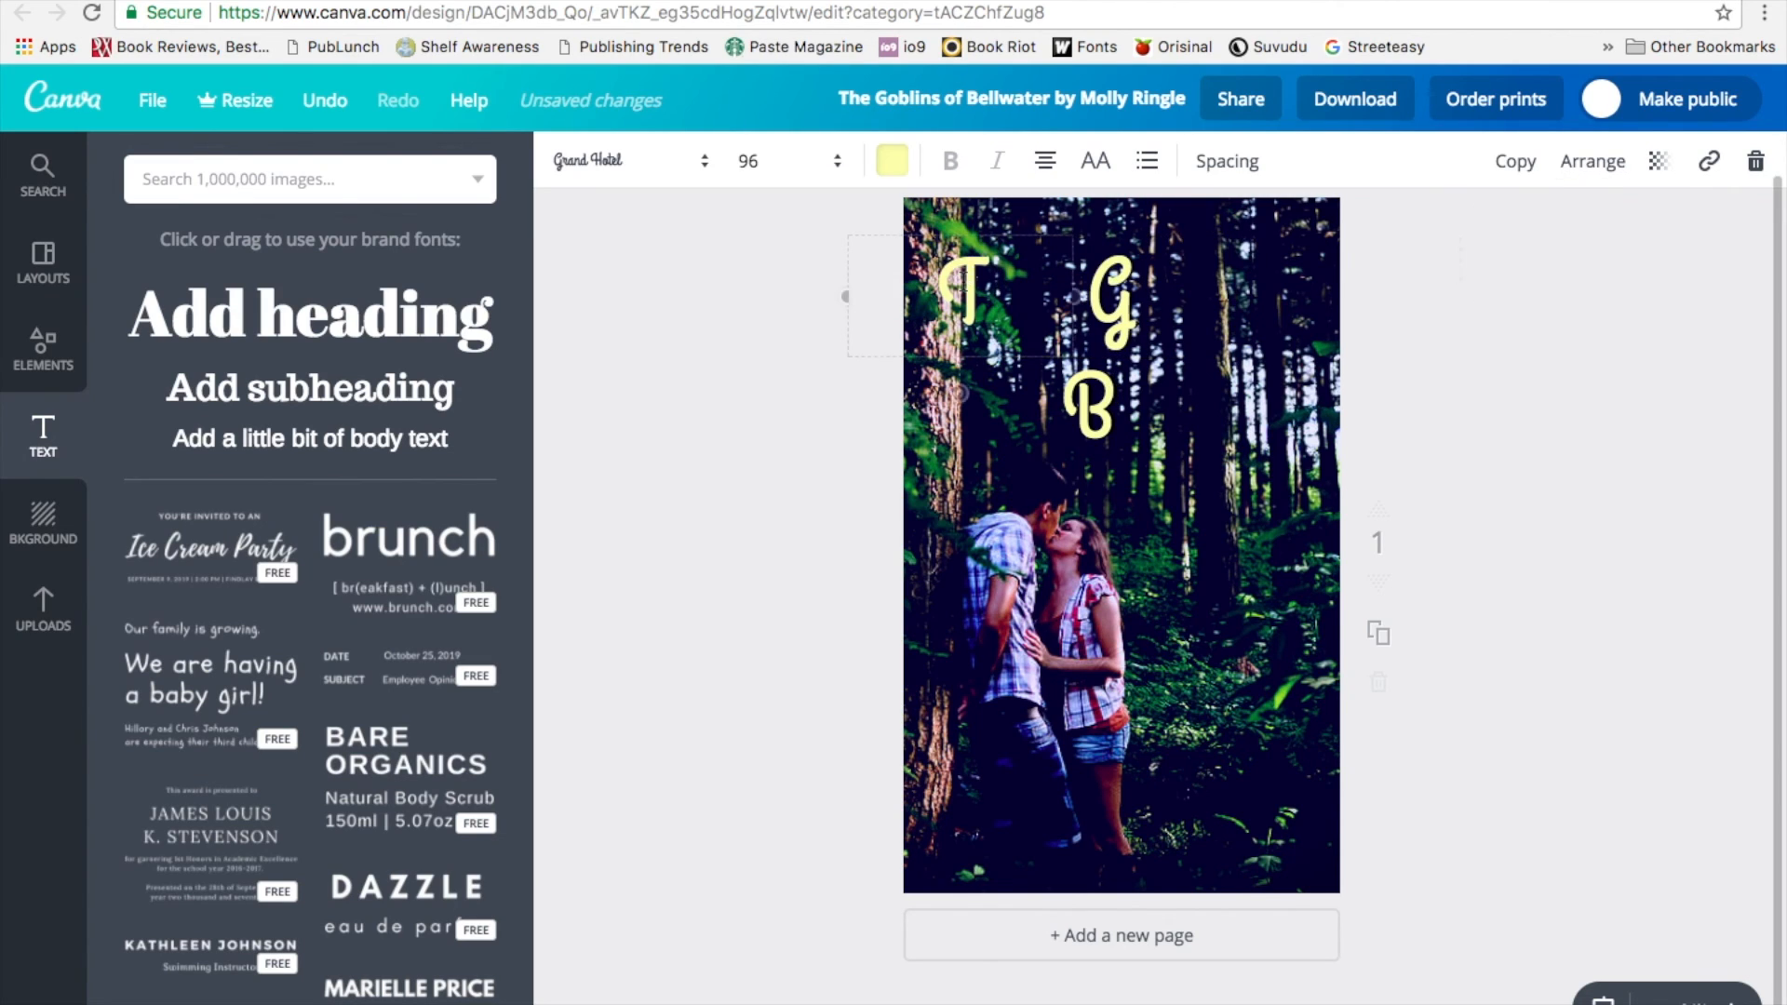
{"action": "left_click", "coordinate": [1482, 180]}
{"action": "left_click_drag", "start_coordinate": [972, 300], "coordinate": [969, 296]}
{"action": "left_click", "coordinate": [894, 162]}
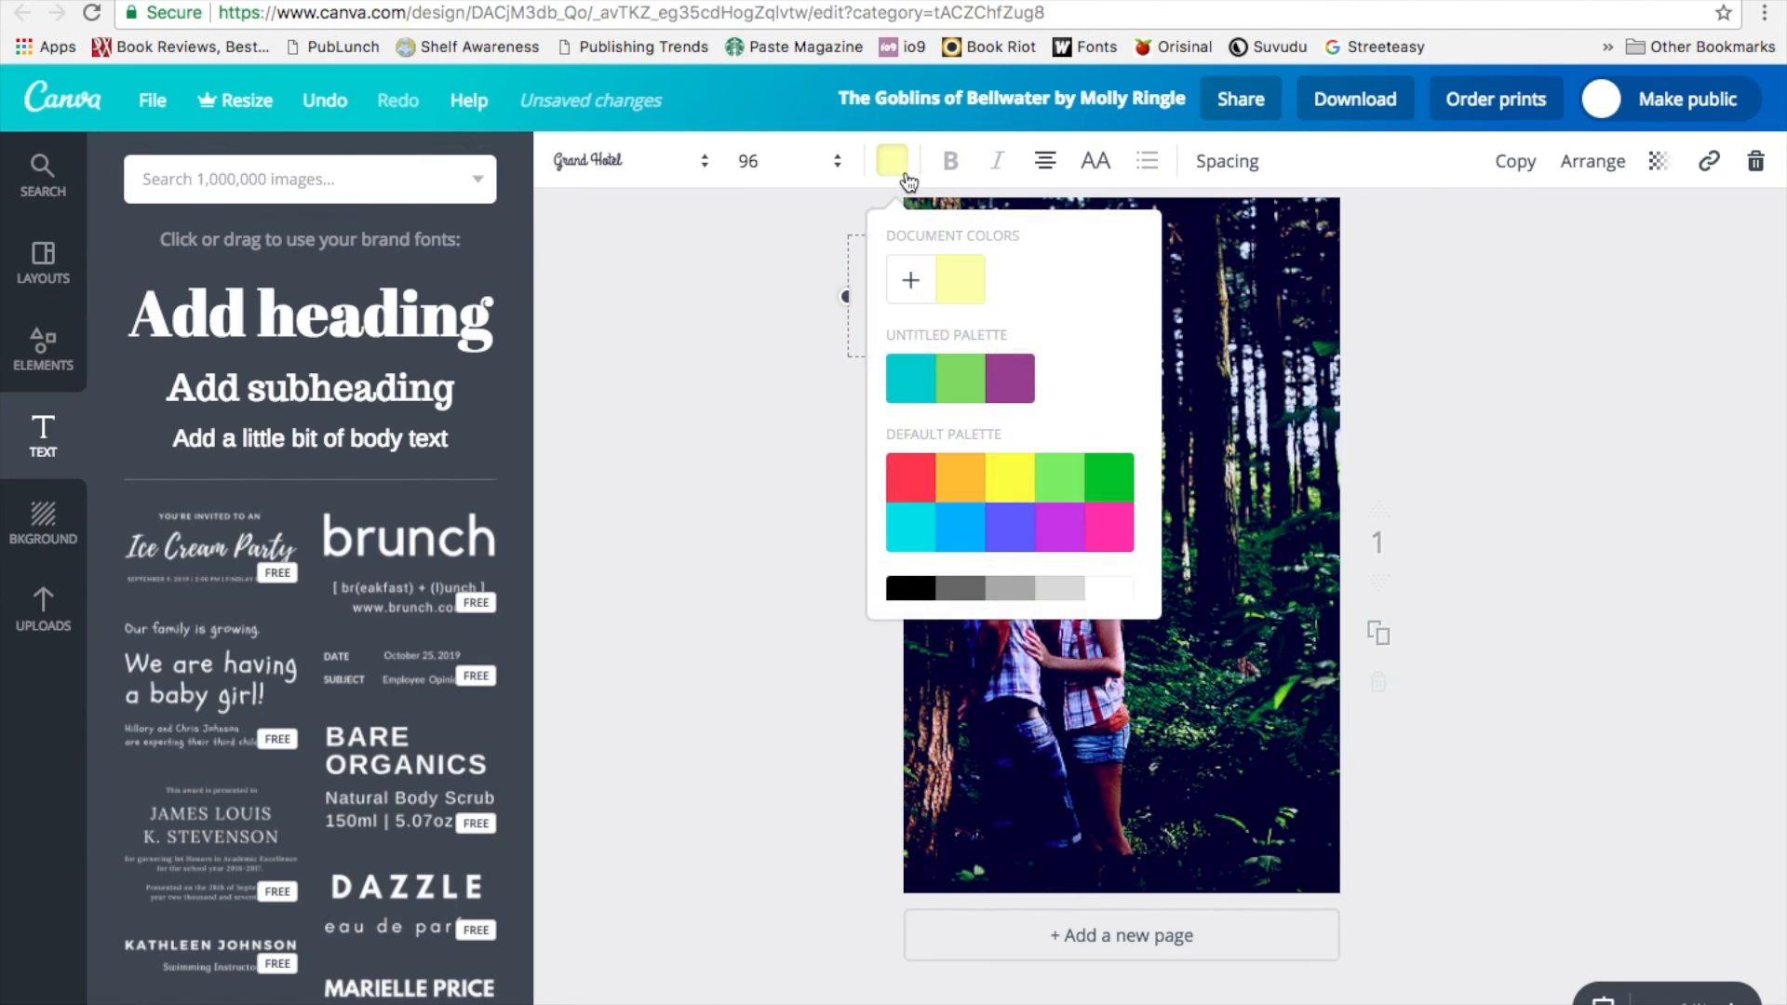
{"action": "left_click", "coordinate": [917, 590]}
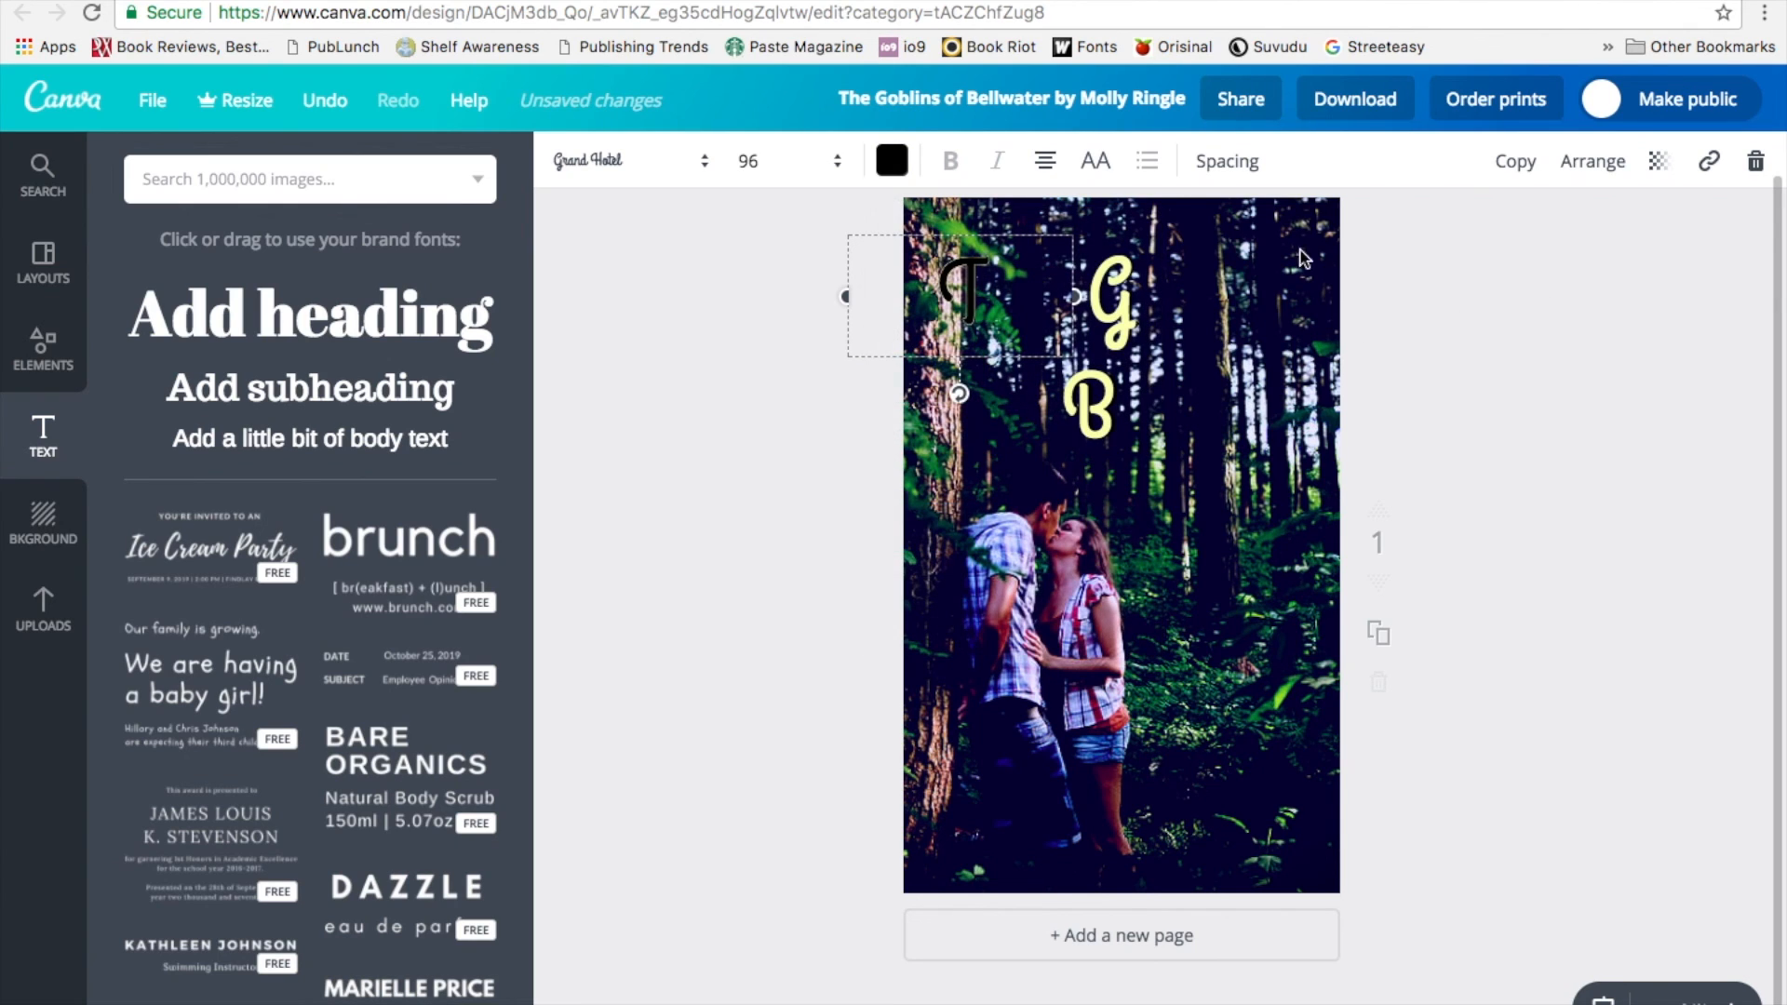
{"action": "left_click_drag", "start_coordinate": [1083, 300], "coordinate": [1090, 300]}
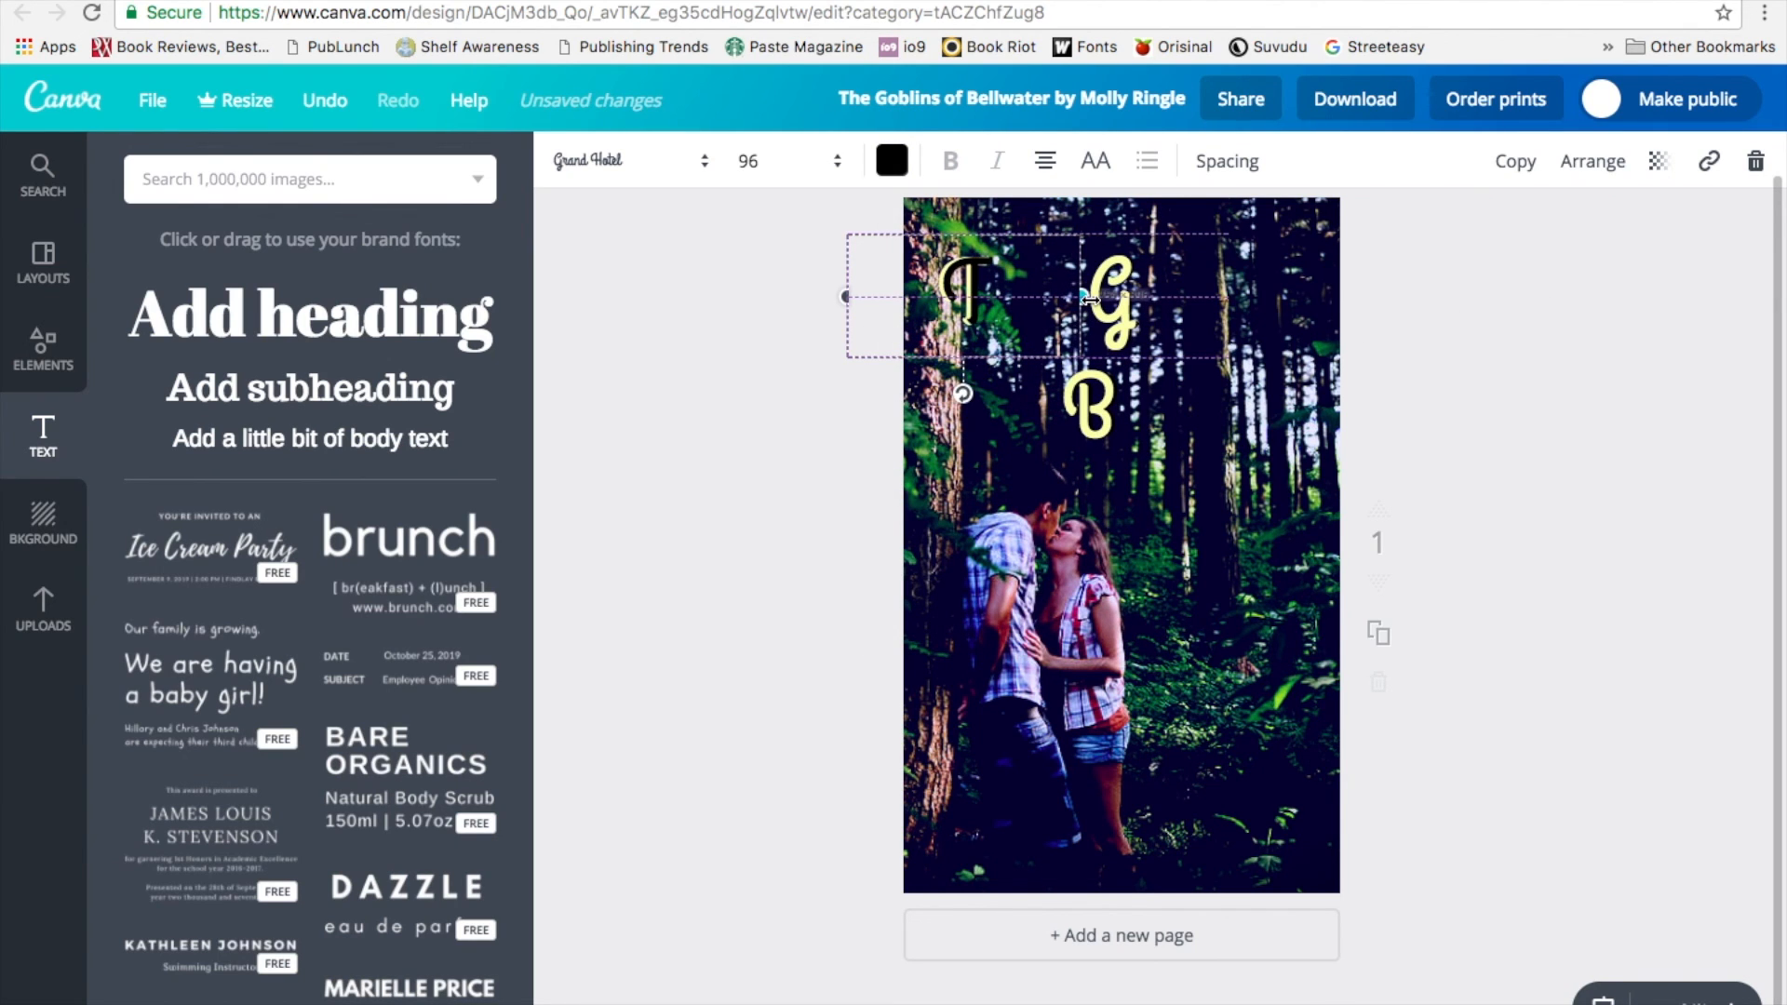
{"action": "left_click", "coordinate": [1599, 171]}
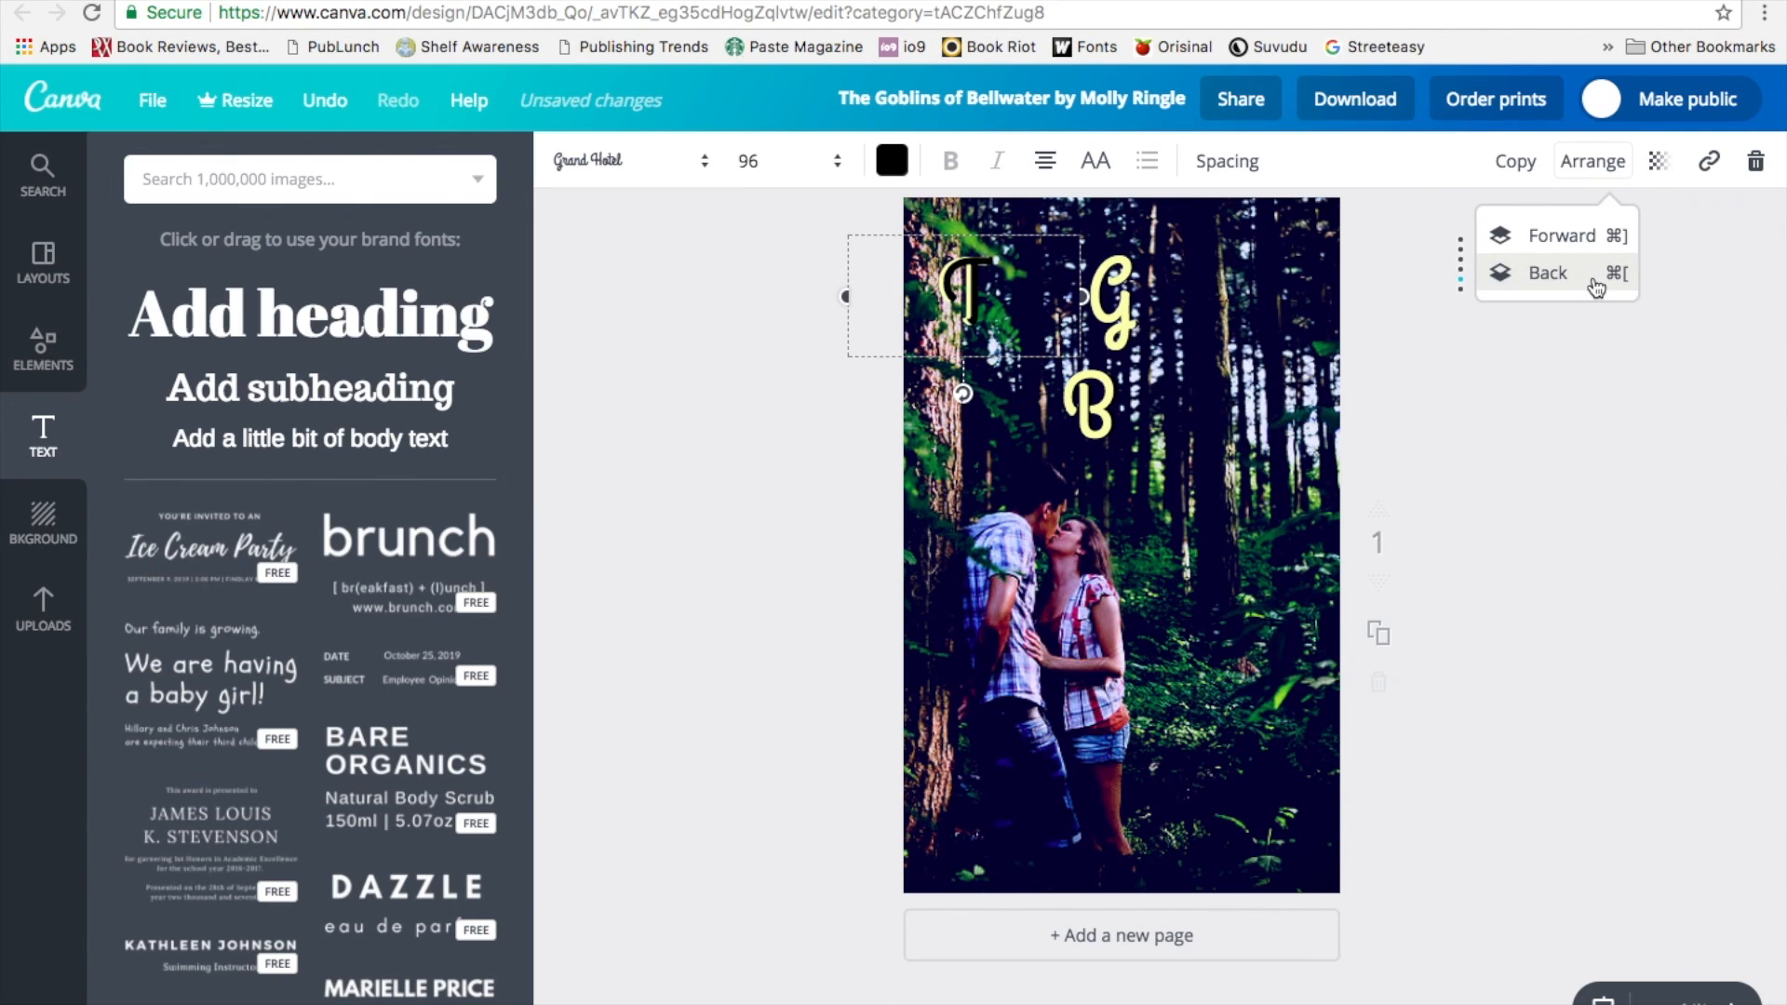
{"action": "left_click", "coordinate": [1595, 279]}
{"action": "left_click", "coordinate": [1632, 399]}
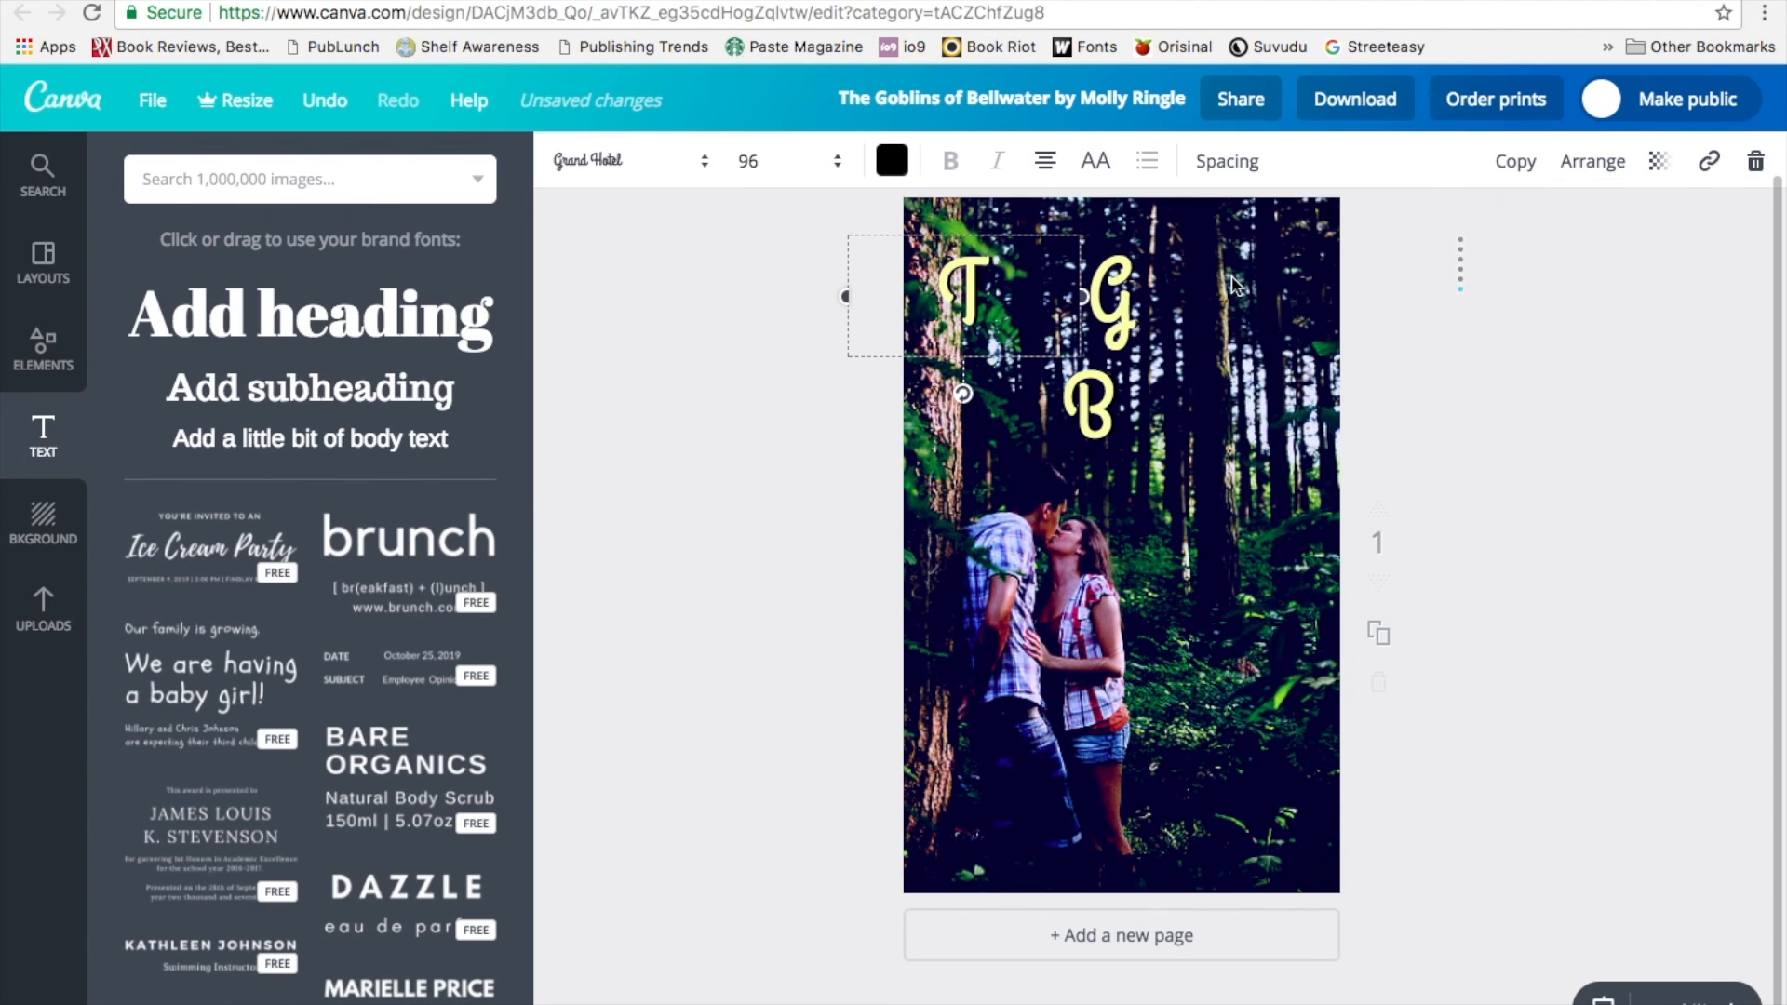
{"action": "left_click", "coordinate": [1583, 399]}
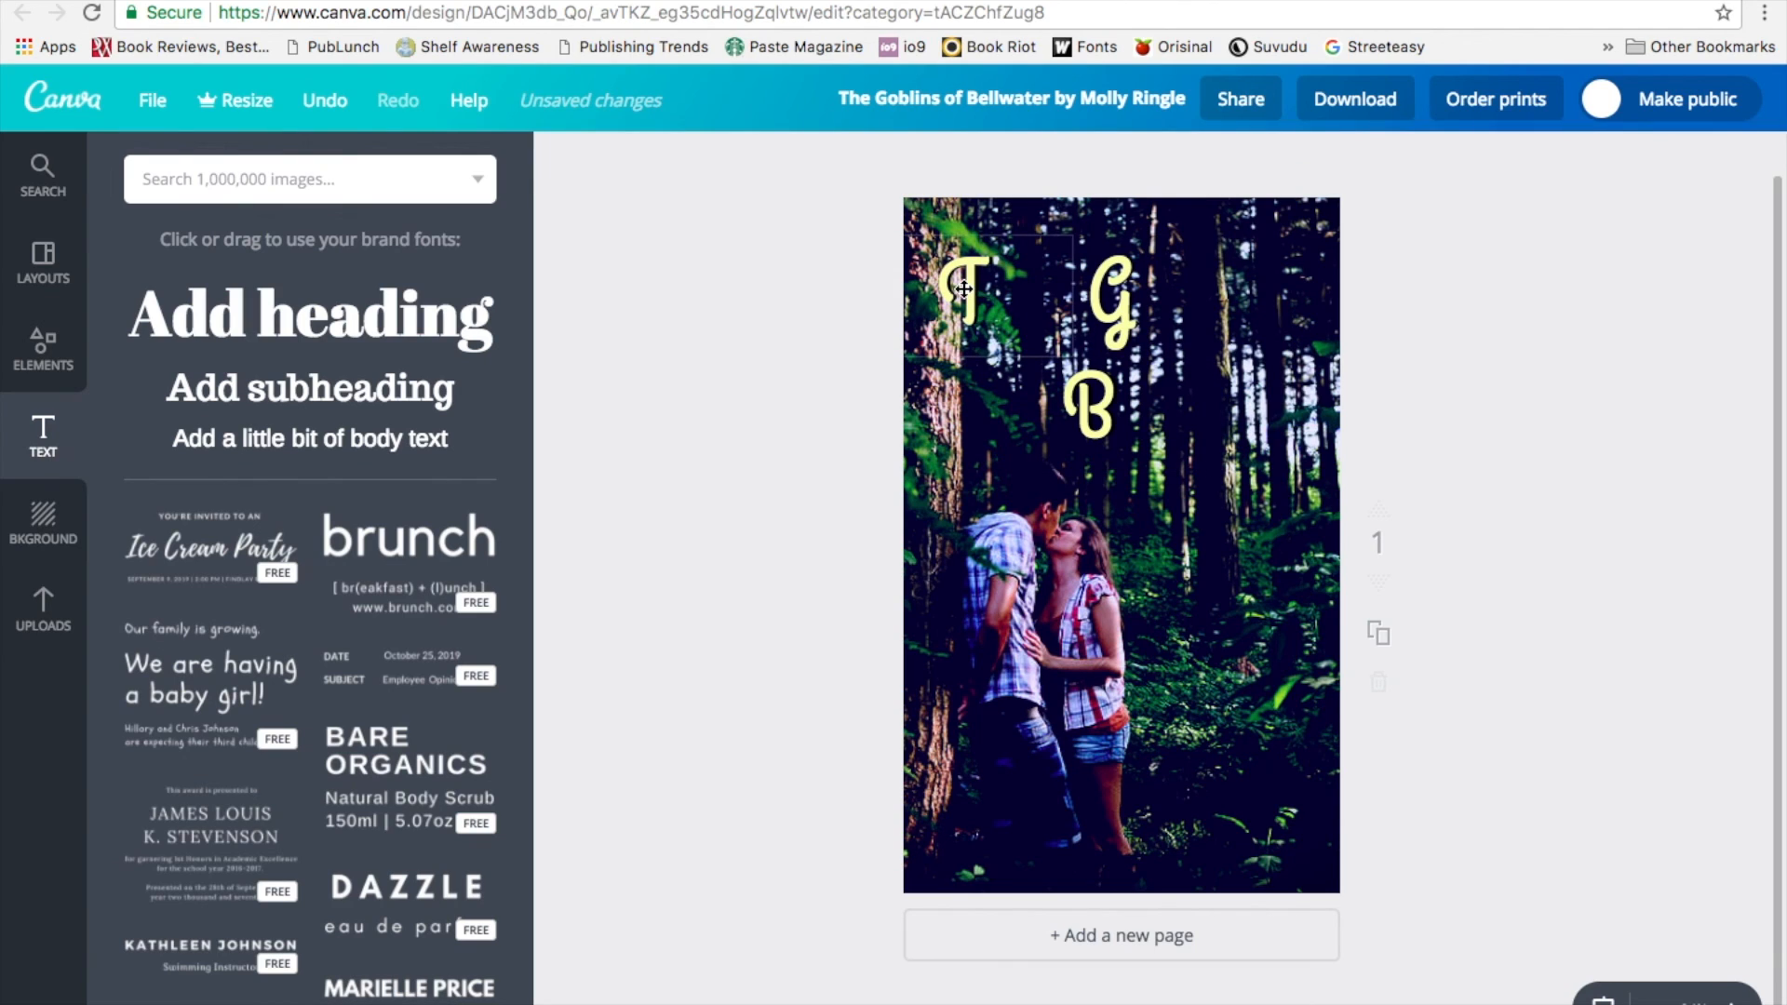
Step: Extend the yellow T to read "The", with its text box shifted so the T stays over its black shadow
{"action": "left_click", "coordinate": [963, 289]}
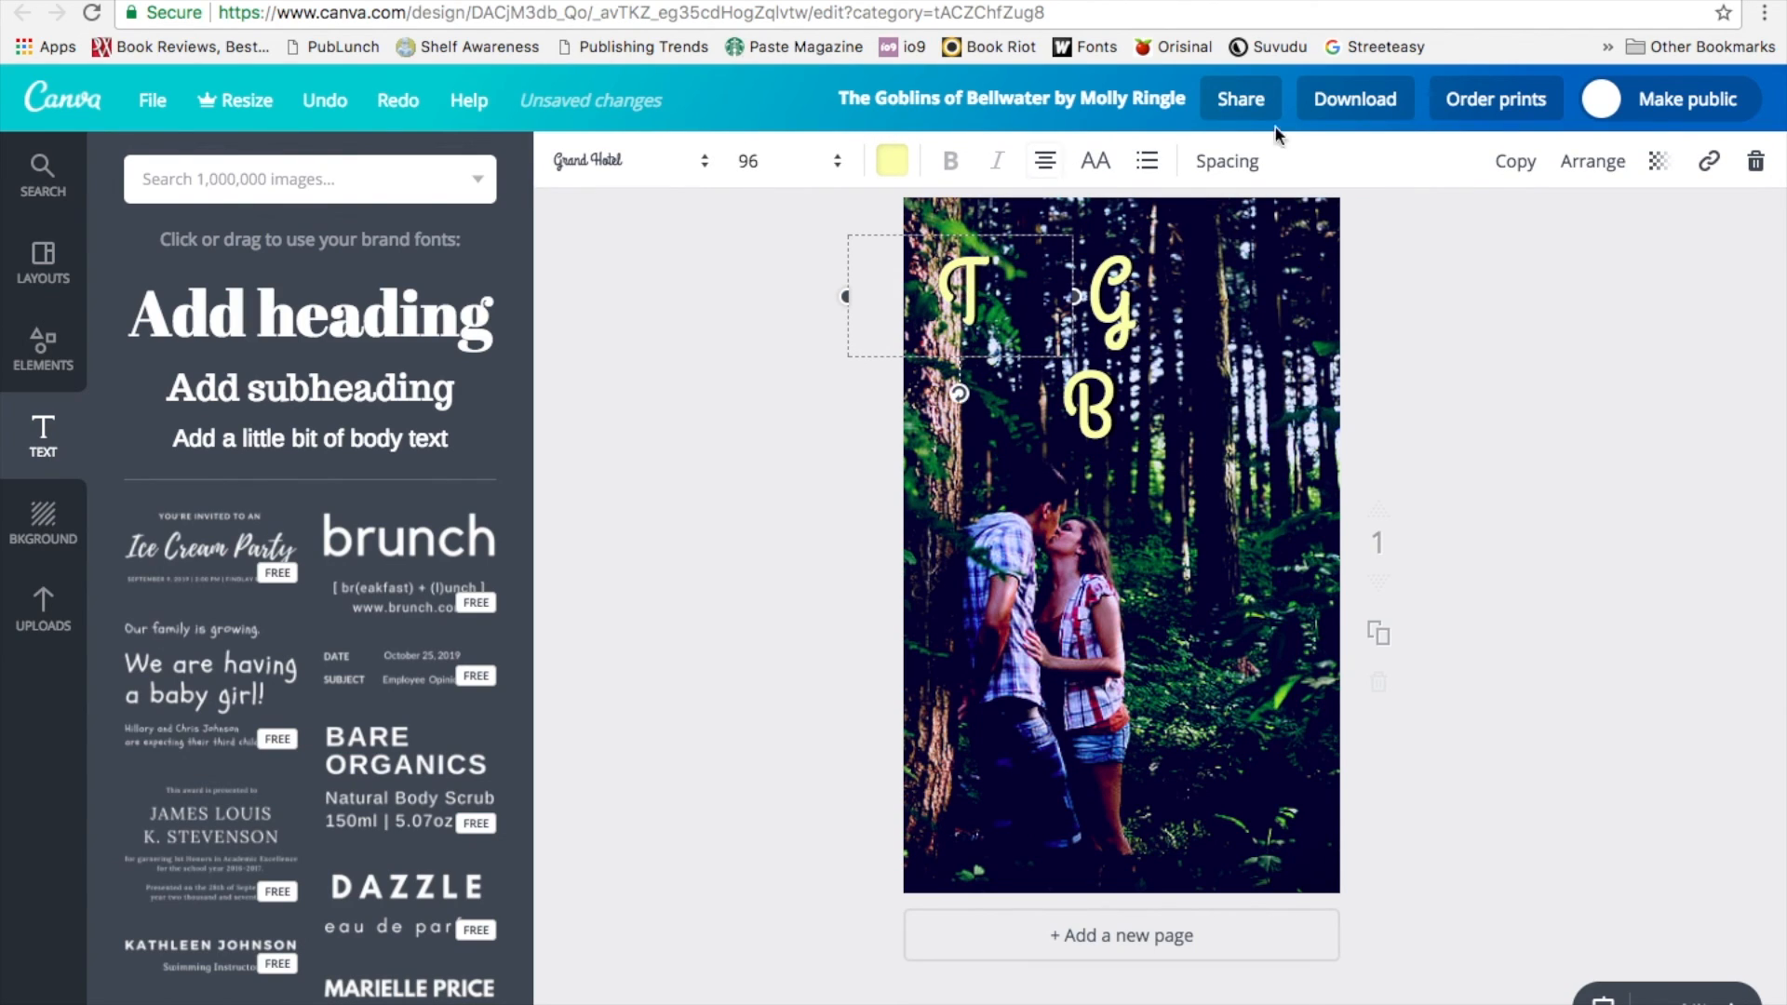
{"action": "left_click", "coordinate": [1515, 163]}
{"action": "left_click_drag", "start_coordinate": [1003, 315], "coordinate": [1016, 305]}
{"action": "key", "text": "super+z"}
{"action": "key", "text": "super+z"}
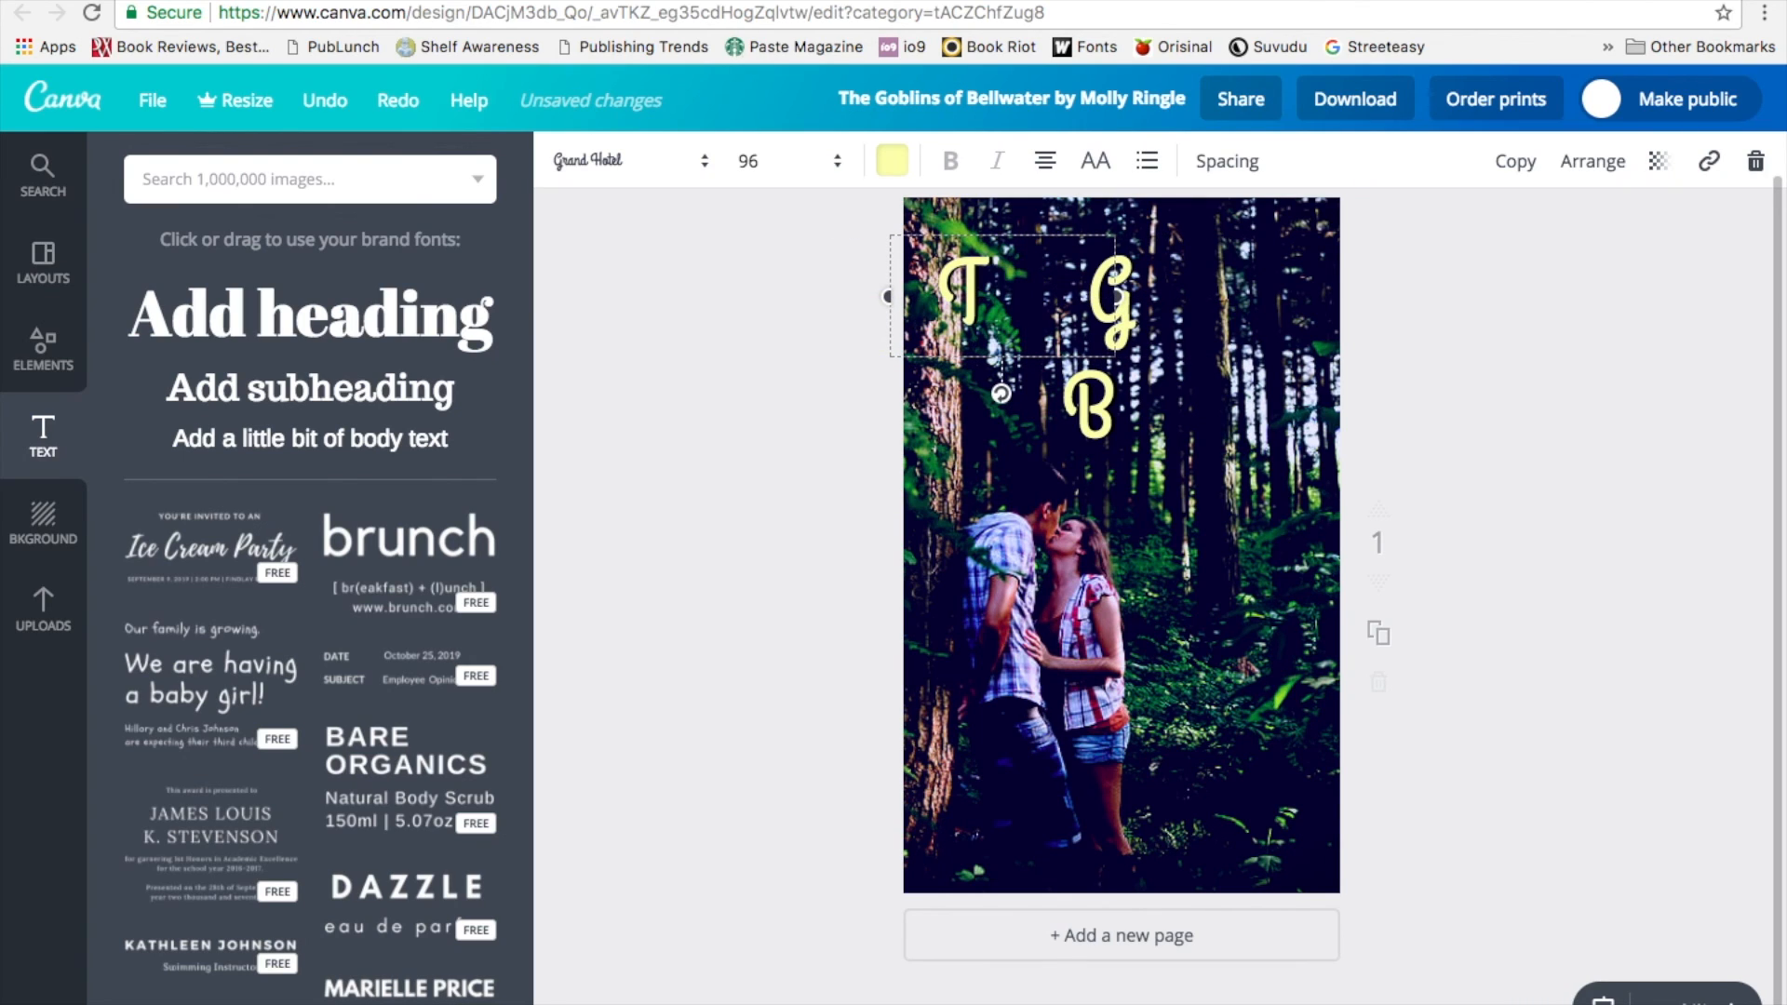
{"action": "type", "text": "he"}
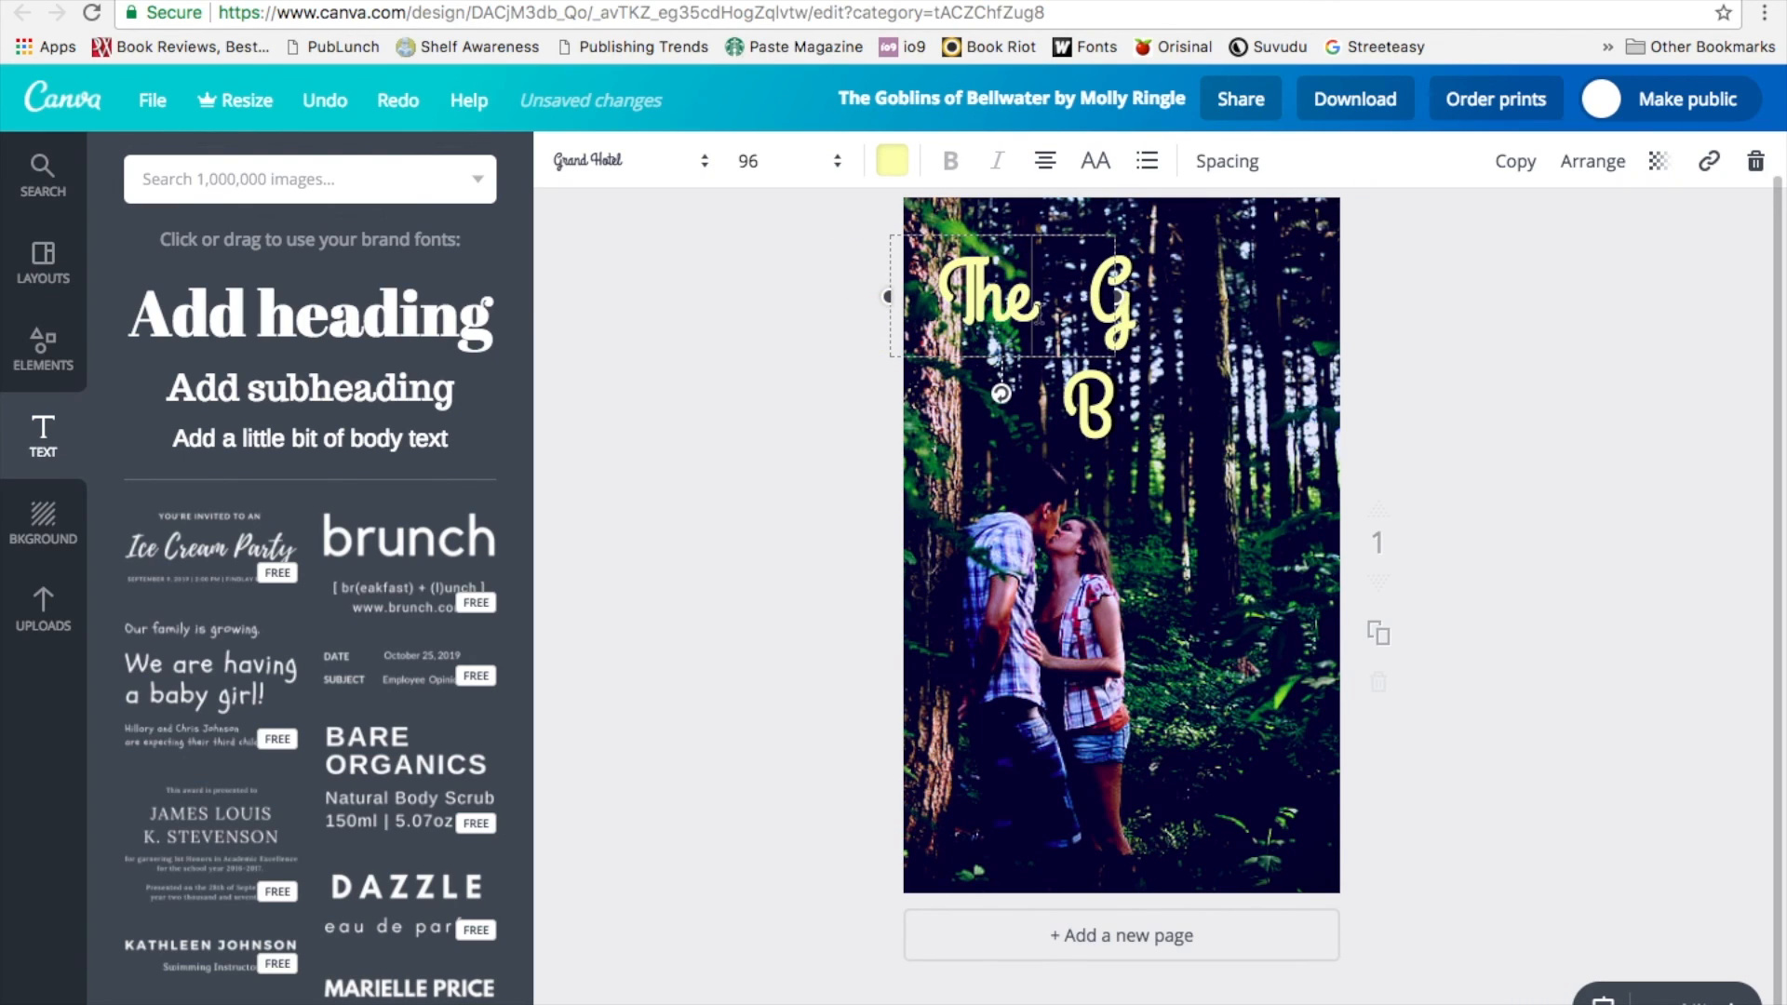
Step: Change the font of the letters "he" in "The" to Amaranth, leaving the T in its script font
{"action": "key", "text": "shift+Left"}
{"action": "key", "text": "shift+Left"}
{"action": "left_click", "coordinate": [573, 177]}
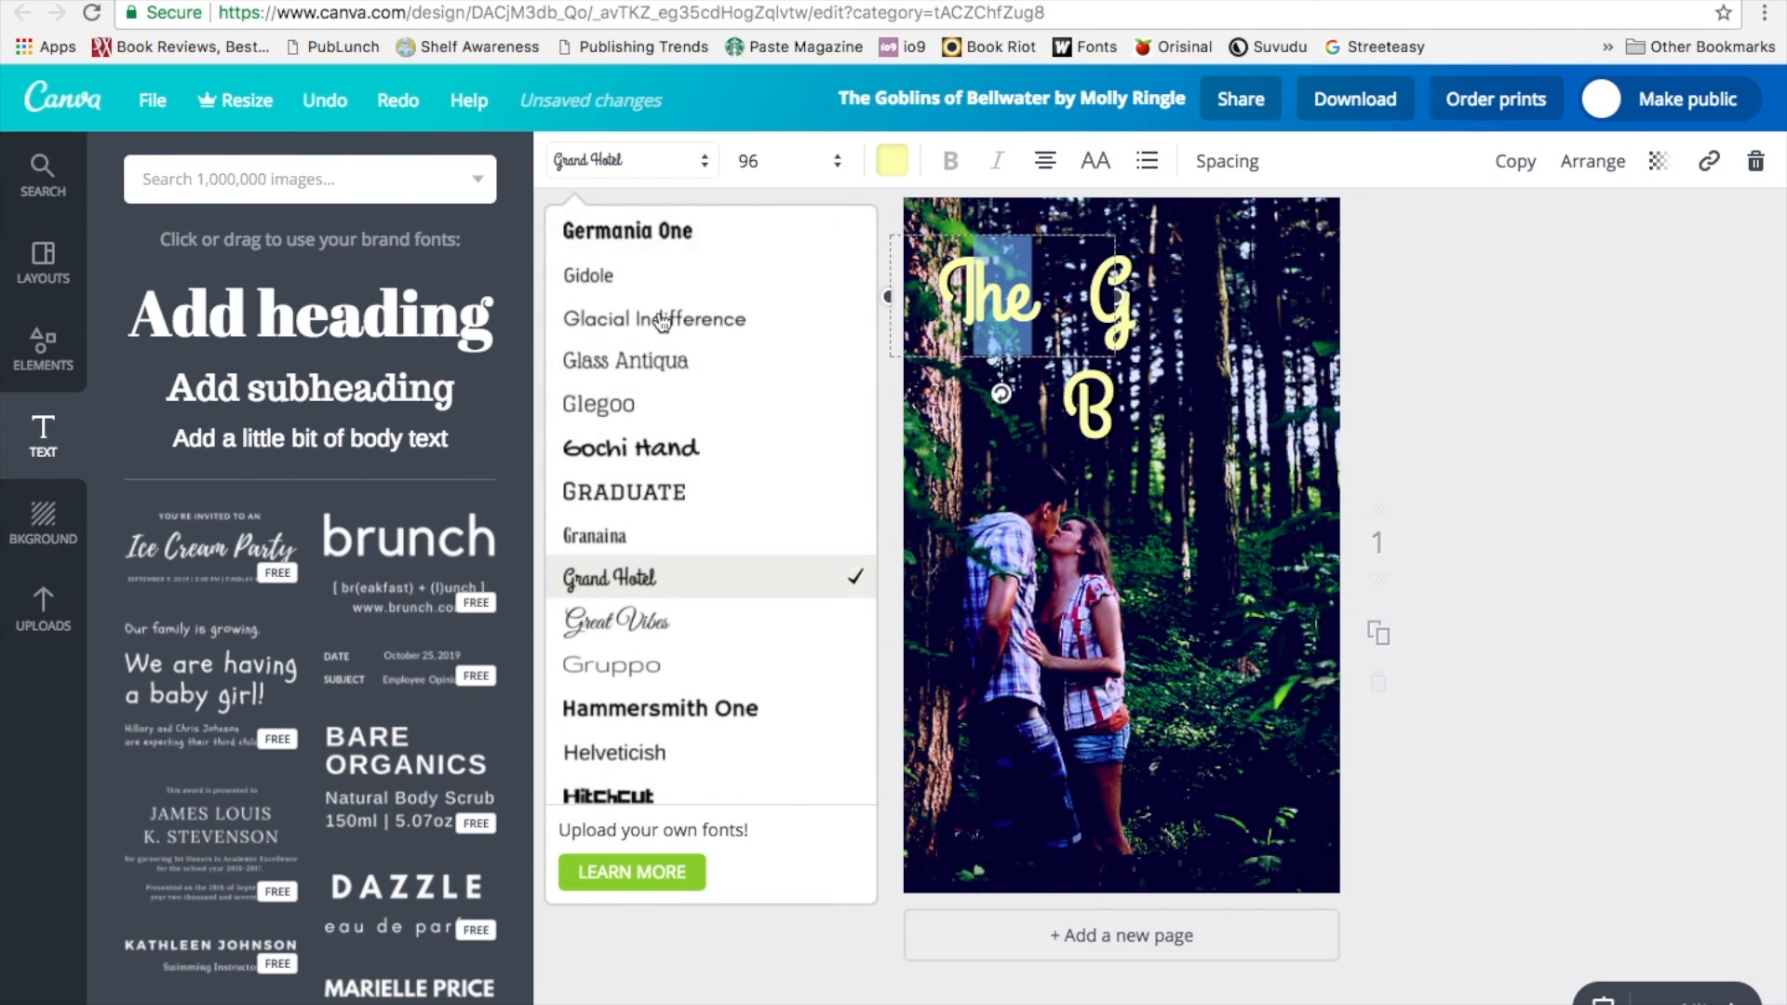
{"action": "scroll", "coordinate": [686, 390], "scroll_direction": "up", "scroll_amount": 15}
{"action": "scroll", "coordinate": [691, 392], "scroll_direction": "up", "scroll_amount": 5}
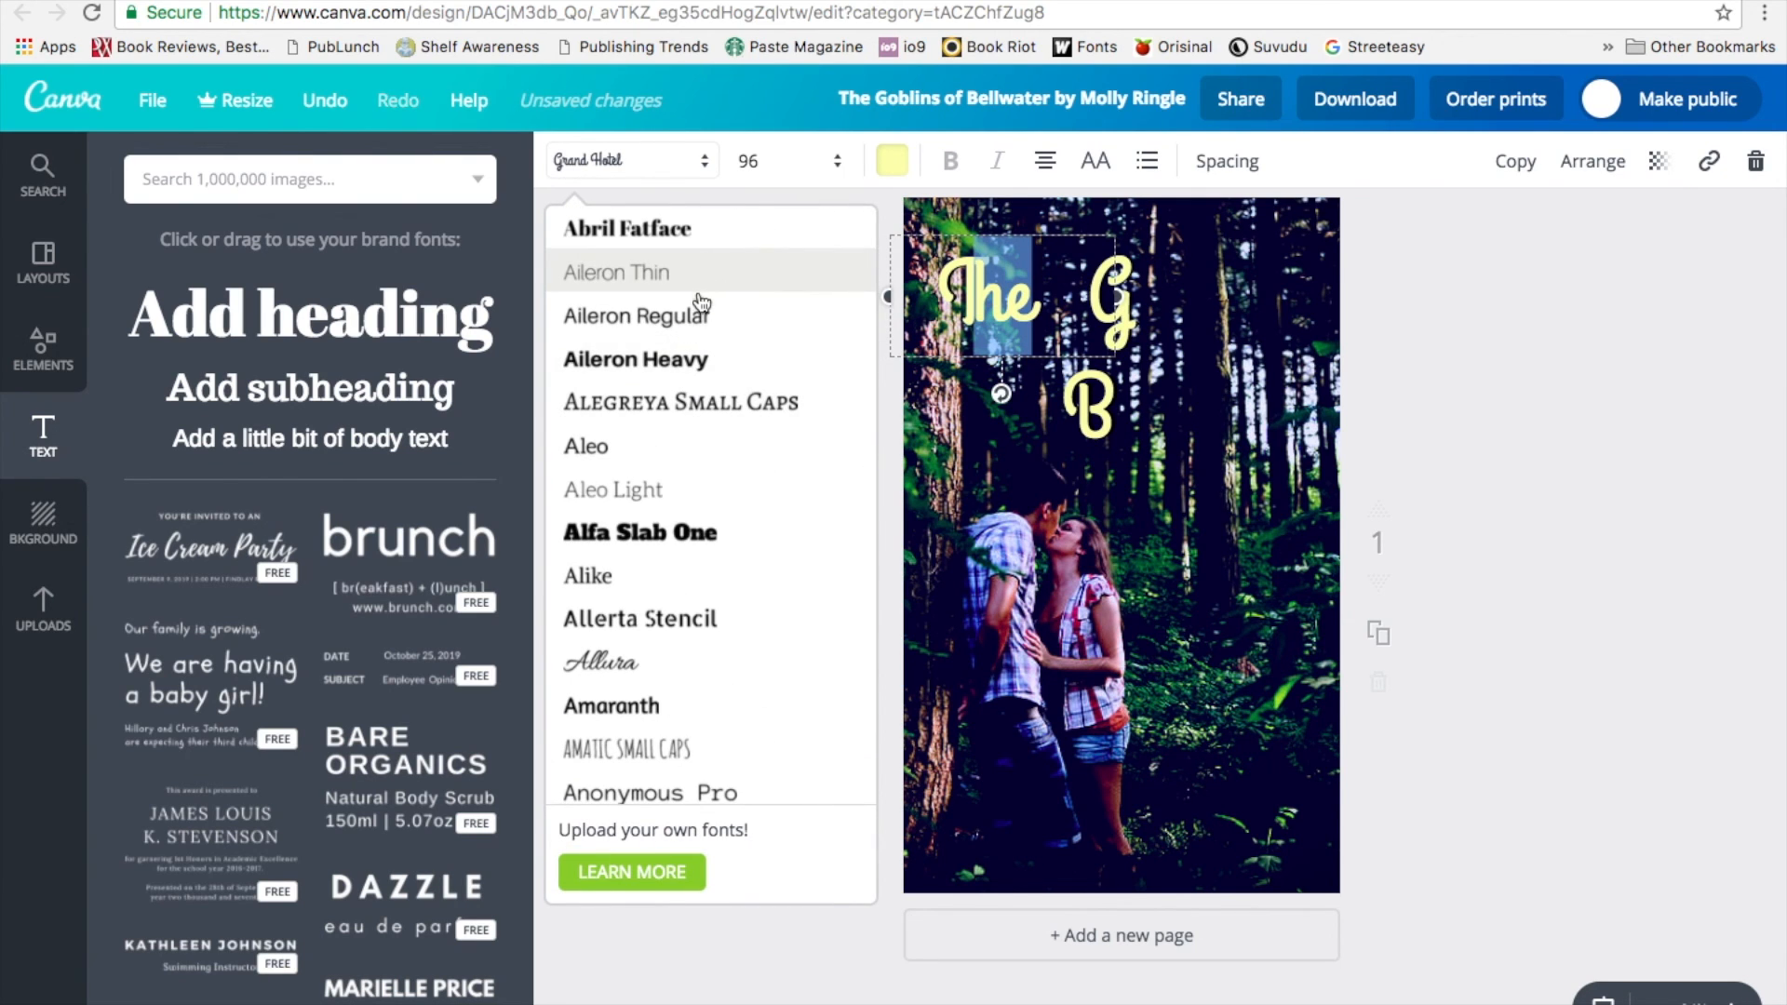
{"action": "scroll", "coordinate": [707, 621], "scroll_direction": "down", "scroll_amount": 2}
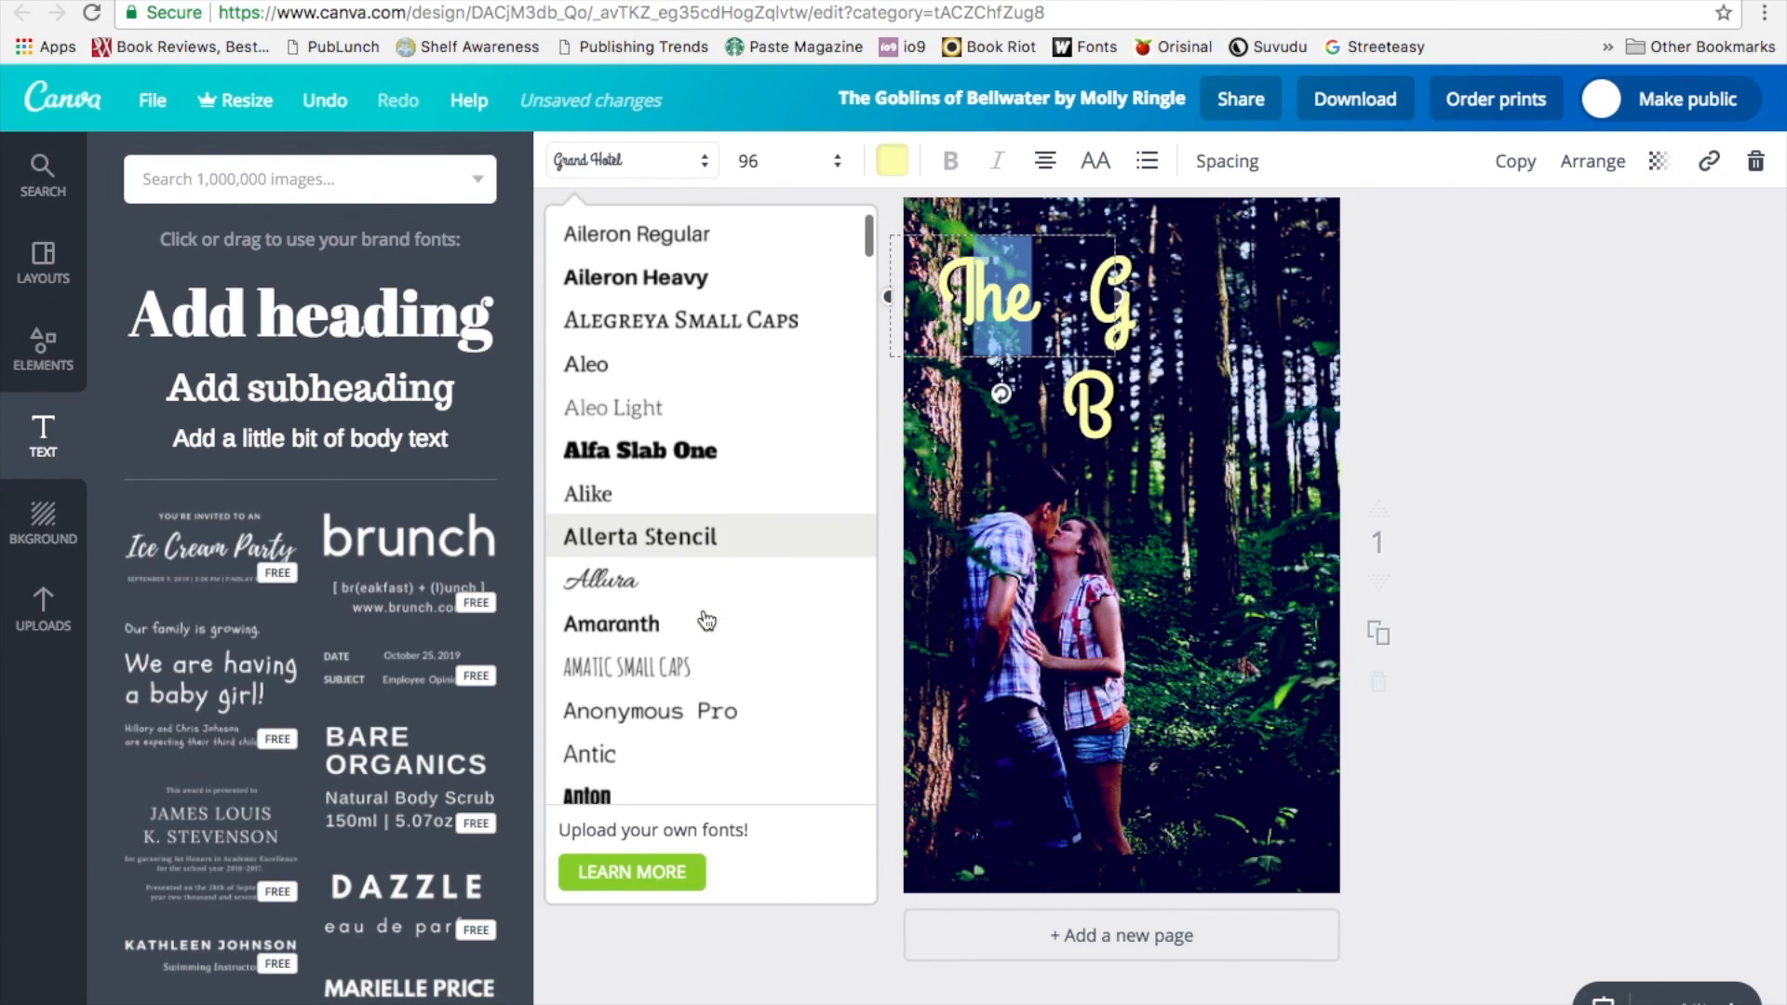
{"action": "left_click", "coordinate": [705, 621]}
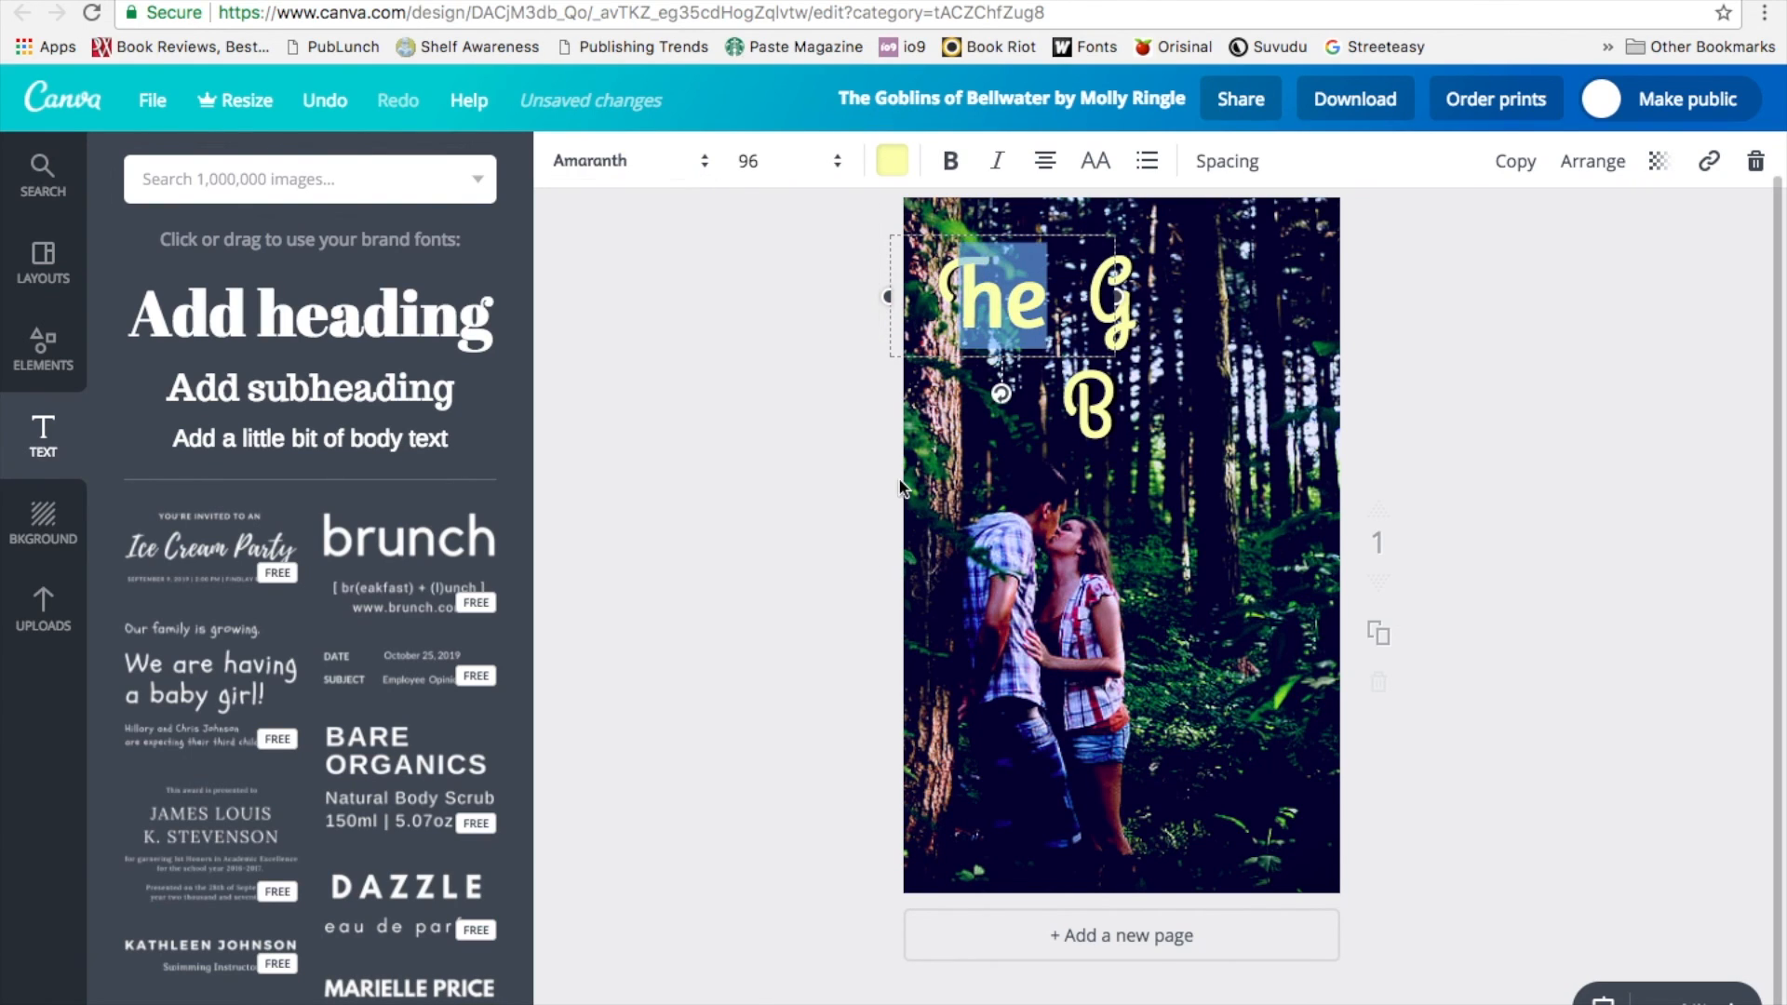
Step: Set the "he" text to size 88 and position it snugly beside the script T
{"action": "left_click_drag", "start_coordinate": [969, 358], "coordinate": [993, 353]}
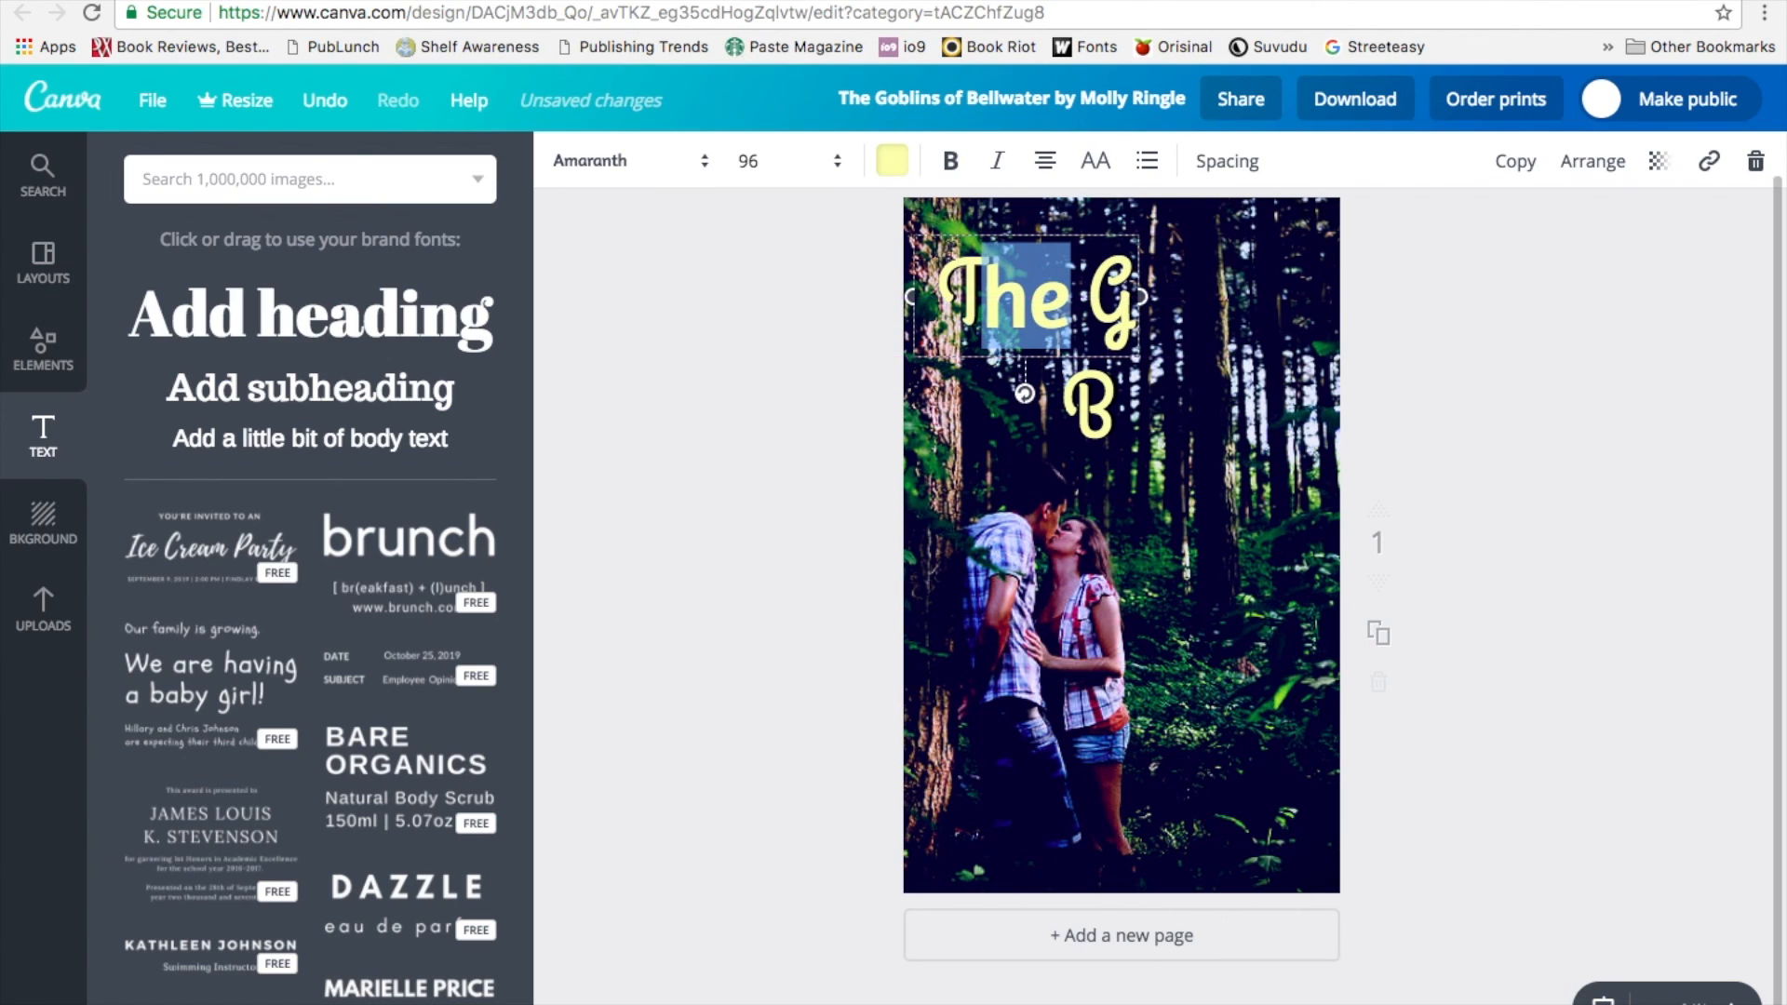
{"action": "left_click", "coordinate": [774, 166]}
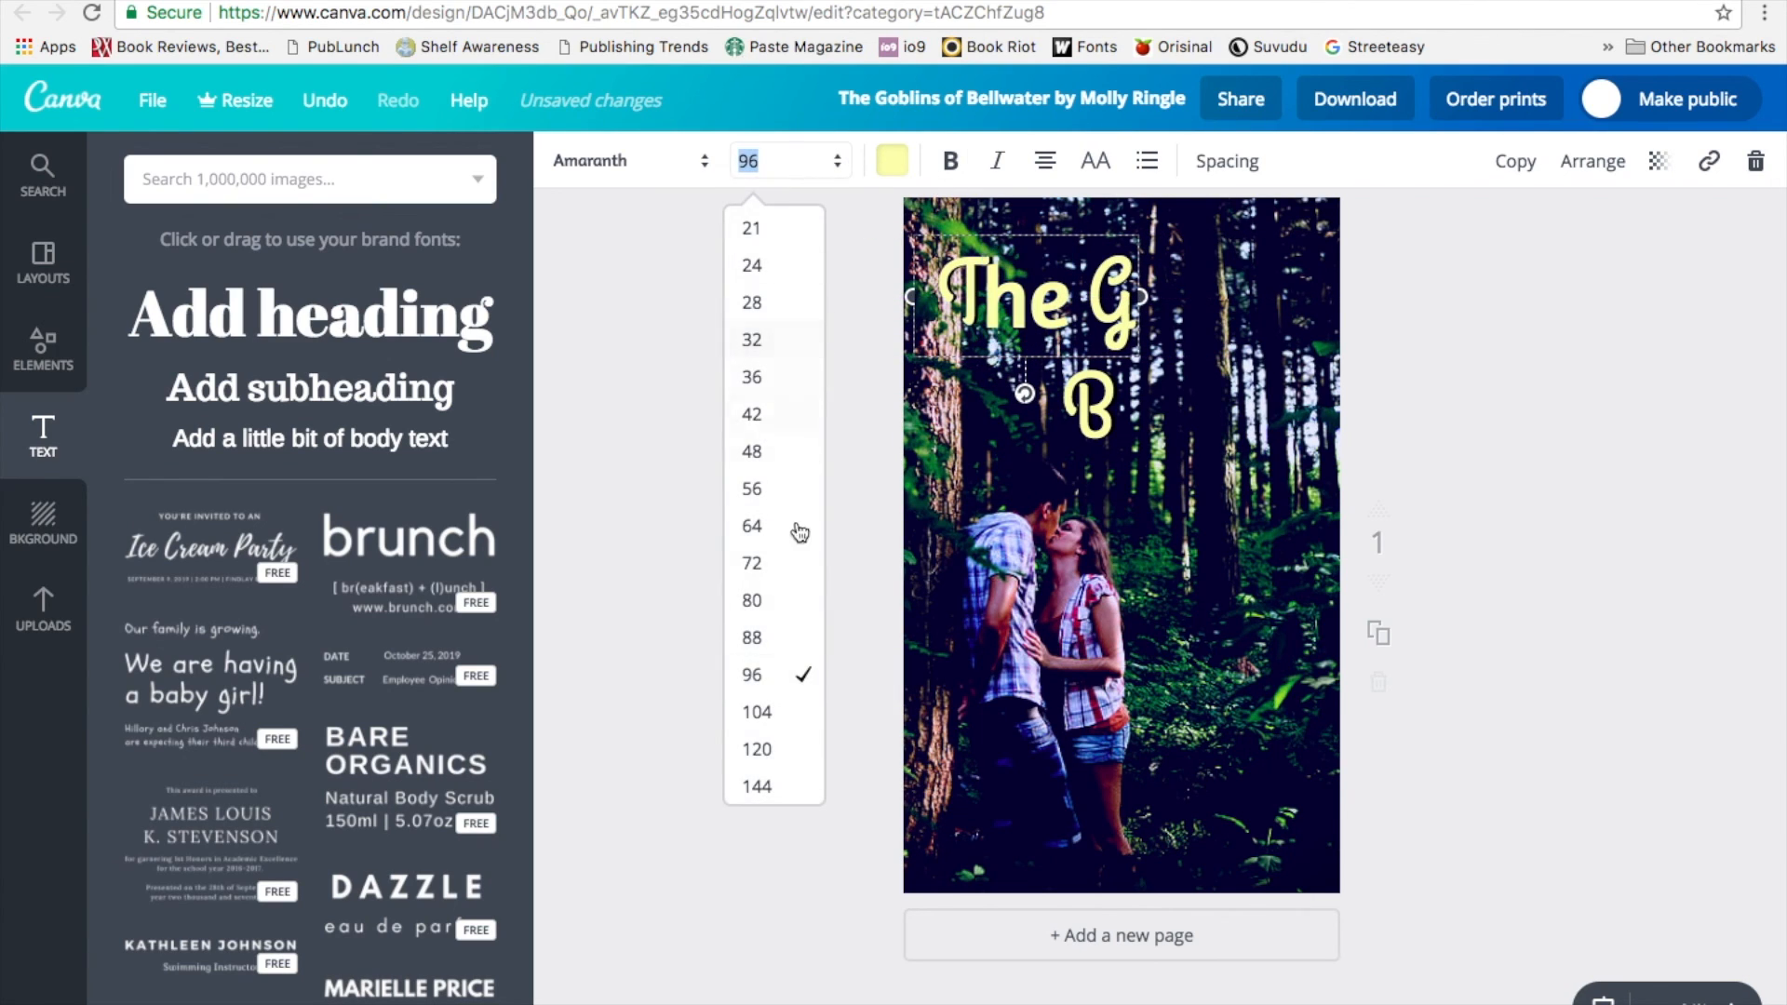
{"action": "left_click", "coordinate": [779, 647]}
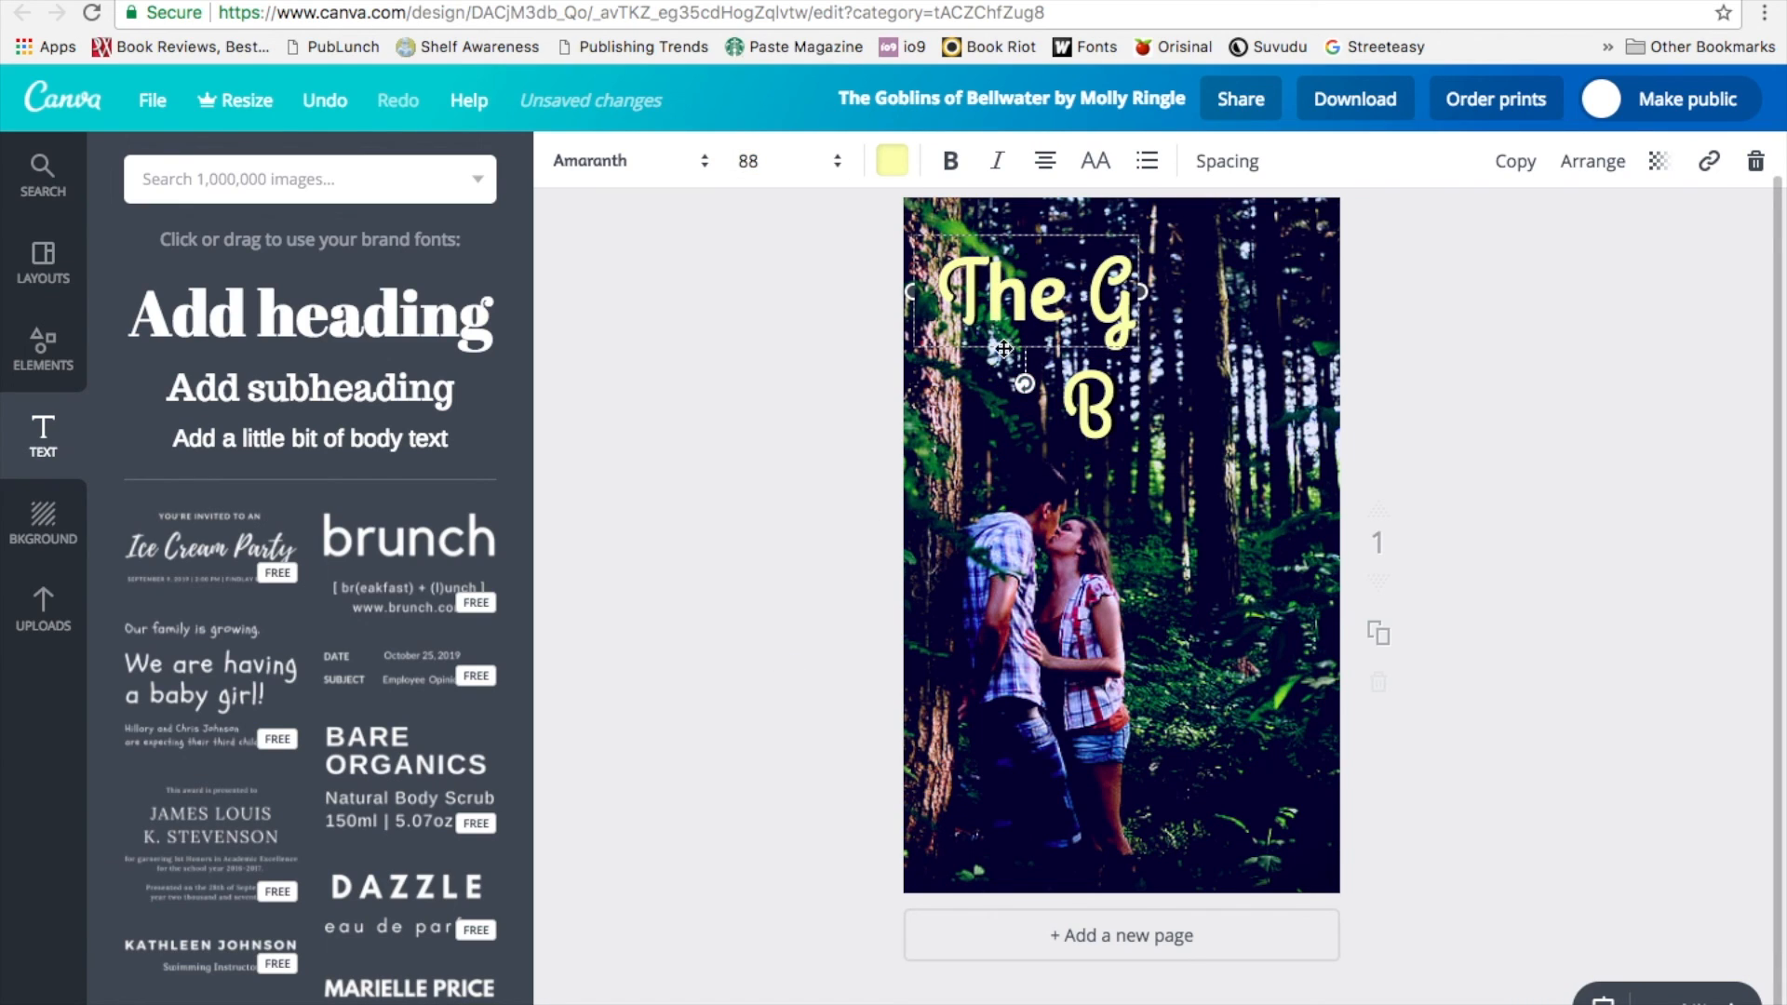
{"action": "left_click_drag", "start_coordinate": [1002, 350], "coordinate": [1001, 346]}
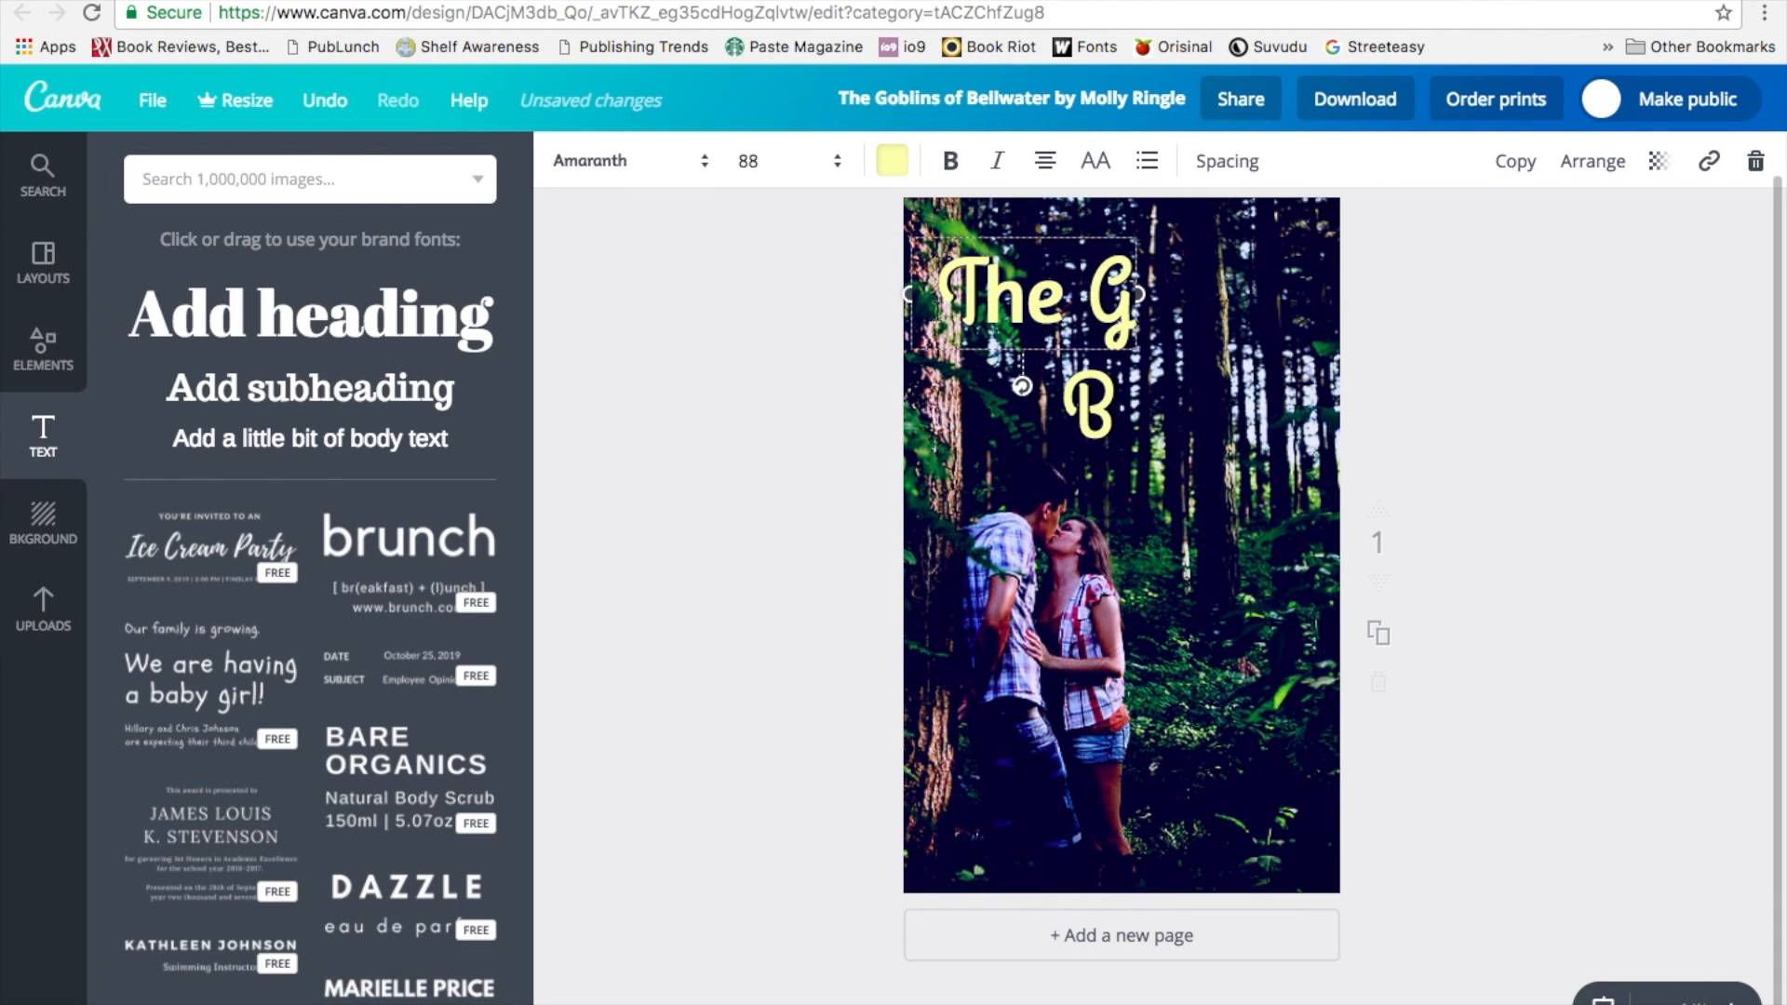
{"action": "left_click_drag", "start_coordinate": [907, 296], "coordinate": [903, 296]}
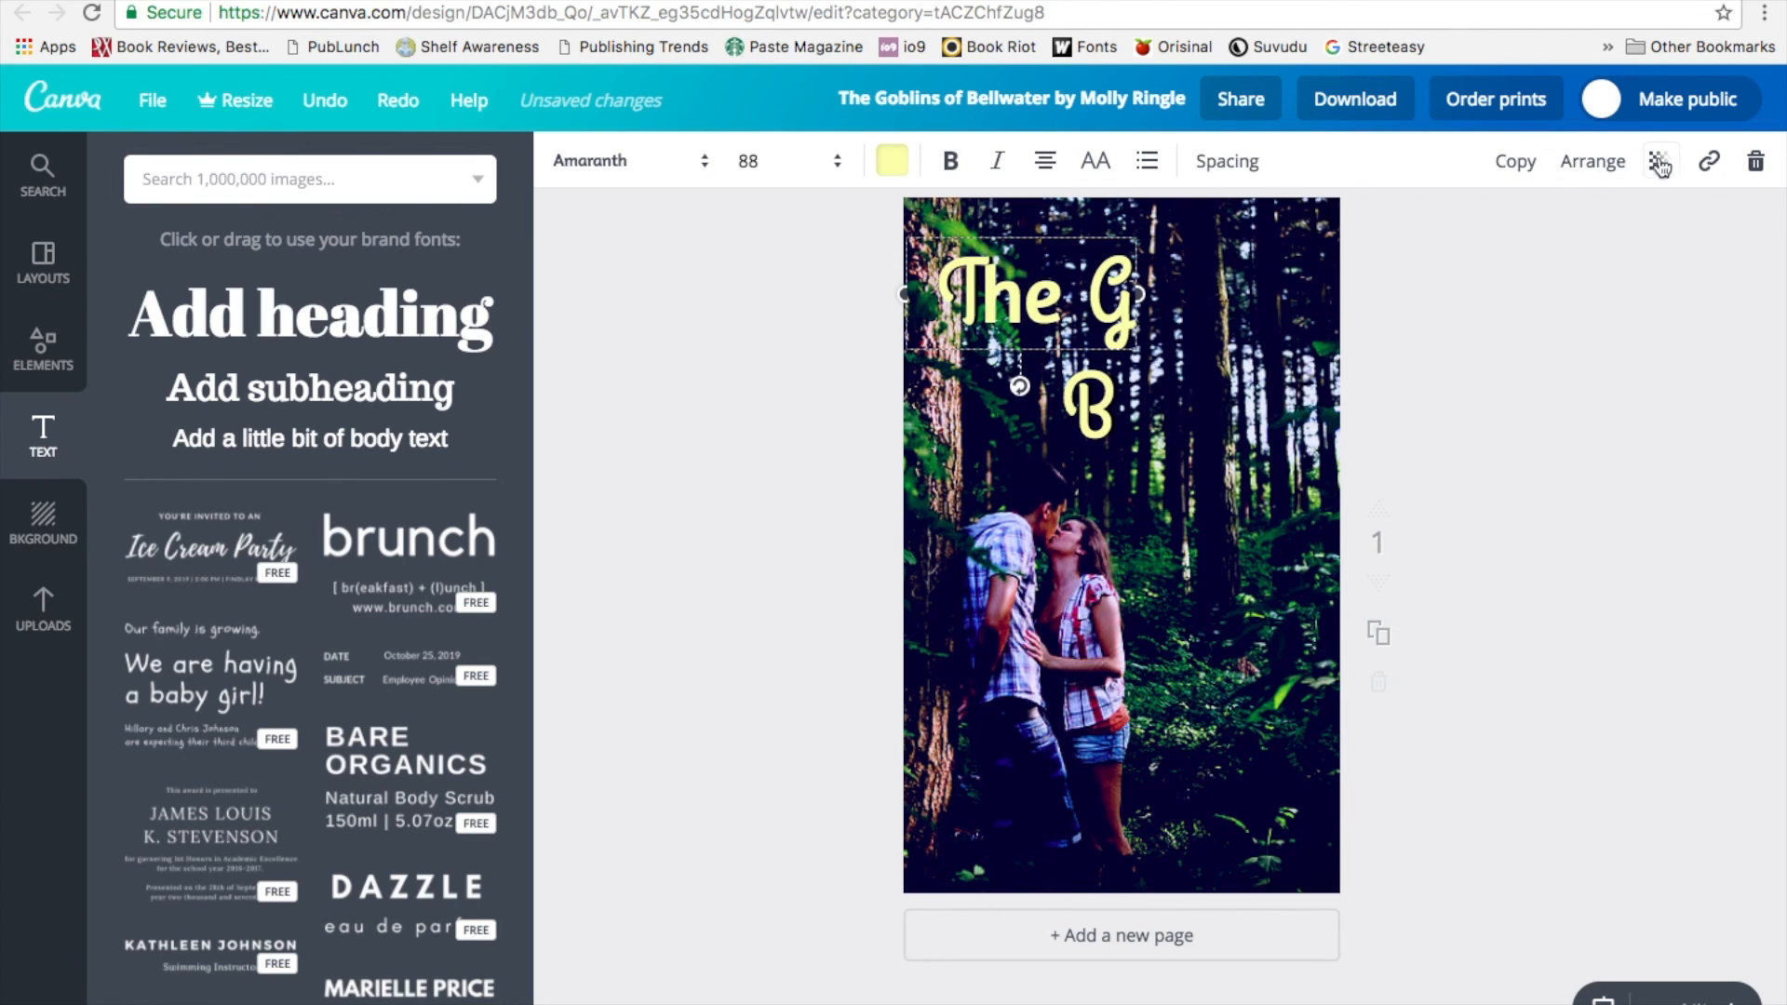
Step: Give "he" a shadow by duplicating it, offsetting the copy slightly, colouring it black and sending it behind the yellow letters
{"action": "left_click", "coordinate": [1538, 171]}
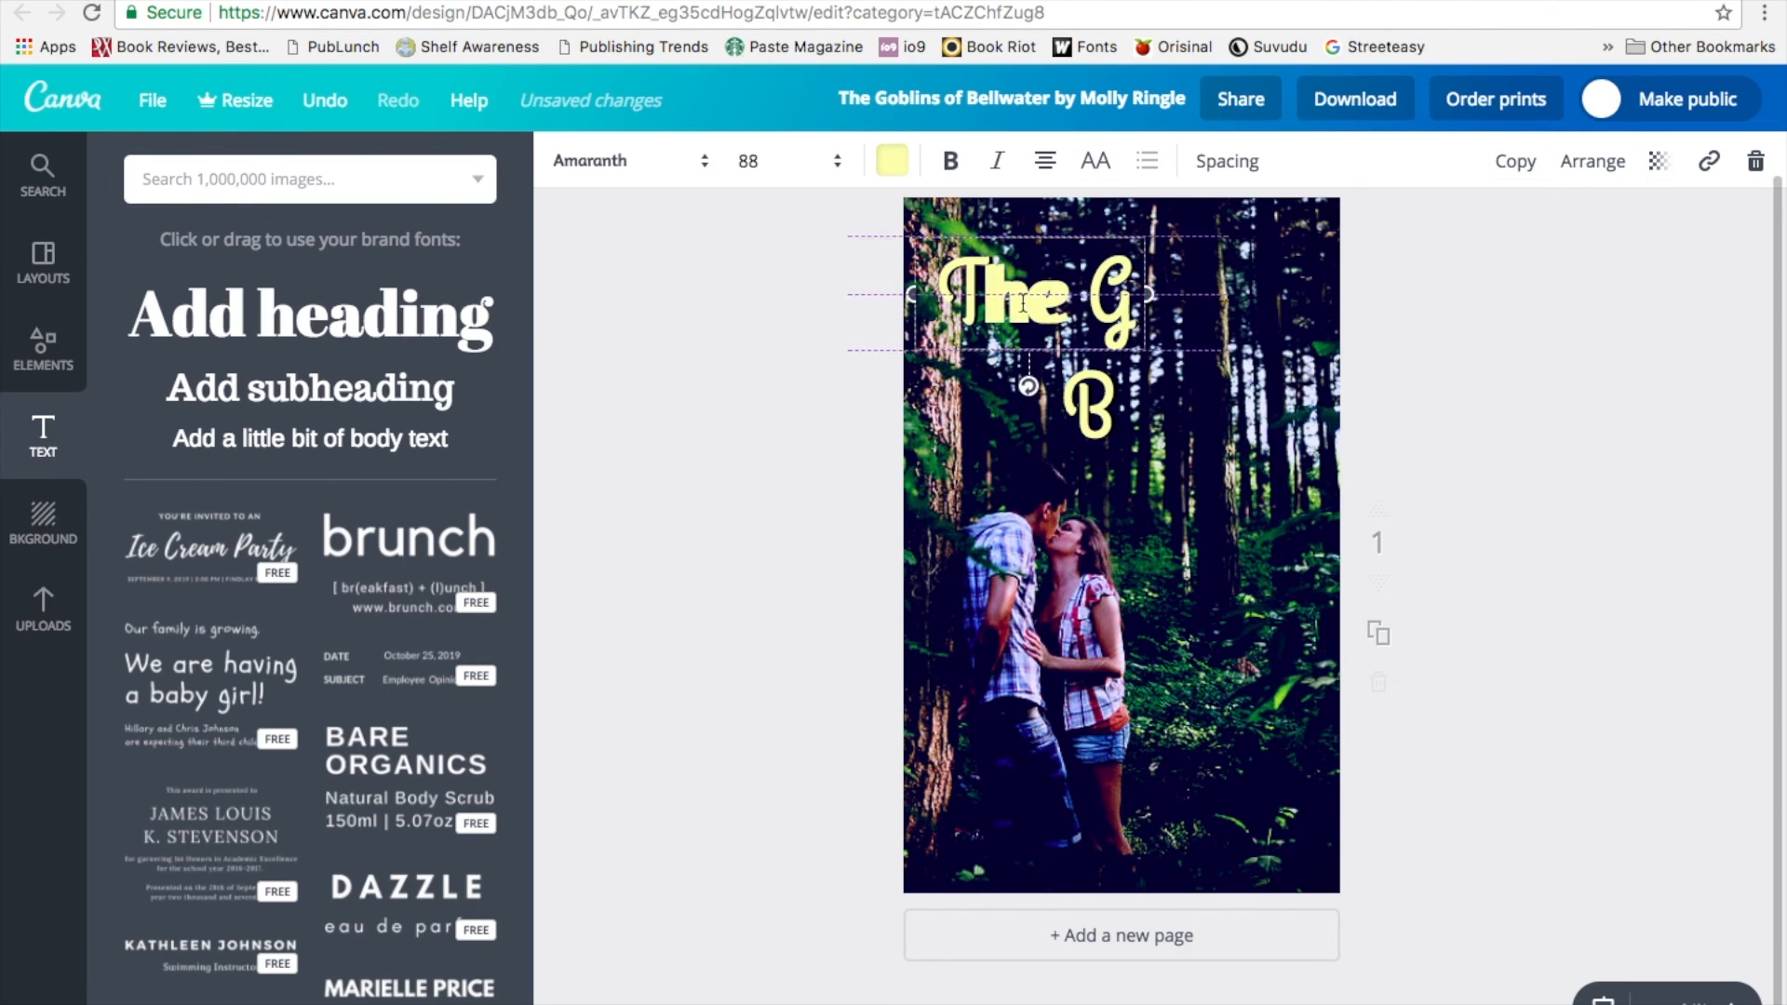
{"action": "left_click_drag", "start_coordinate": [1018, 304], "coordinate": [1021, 305]}
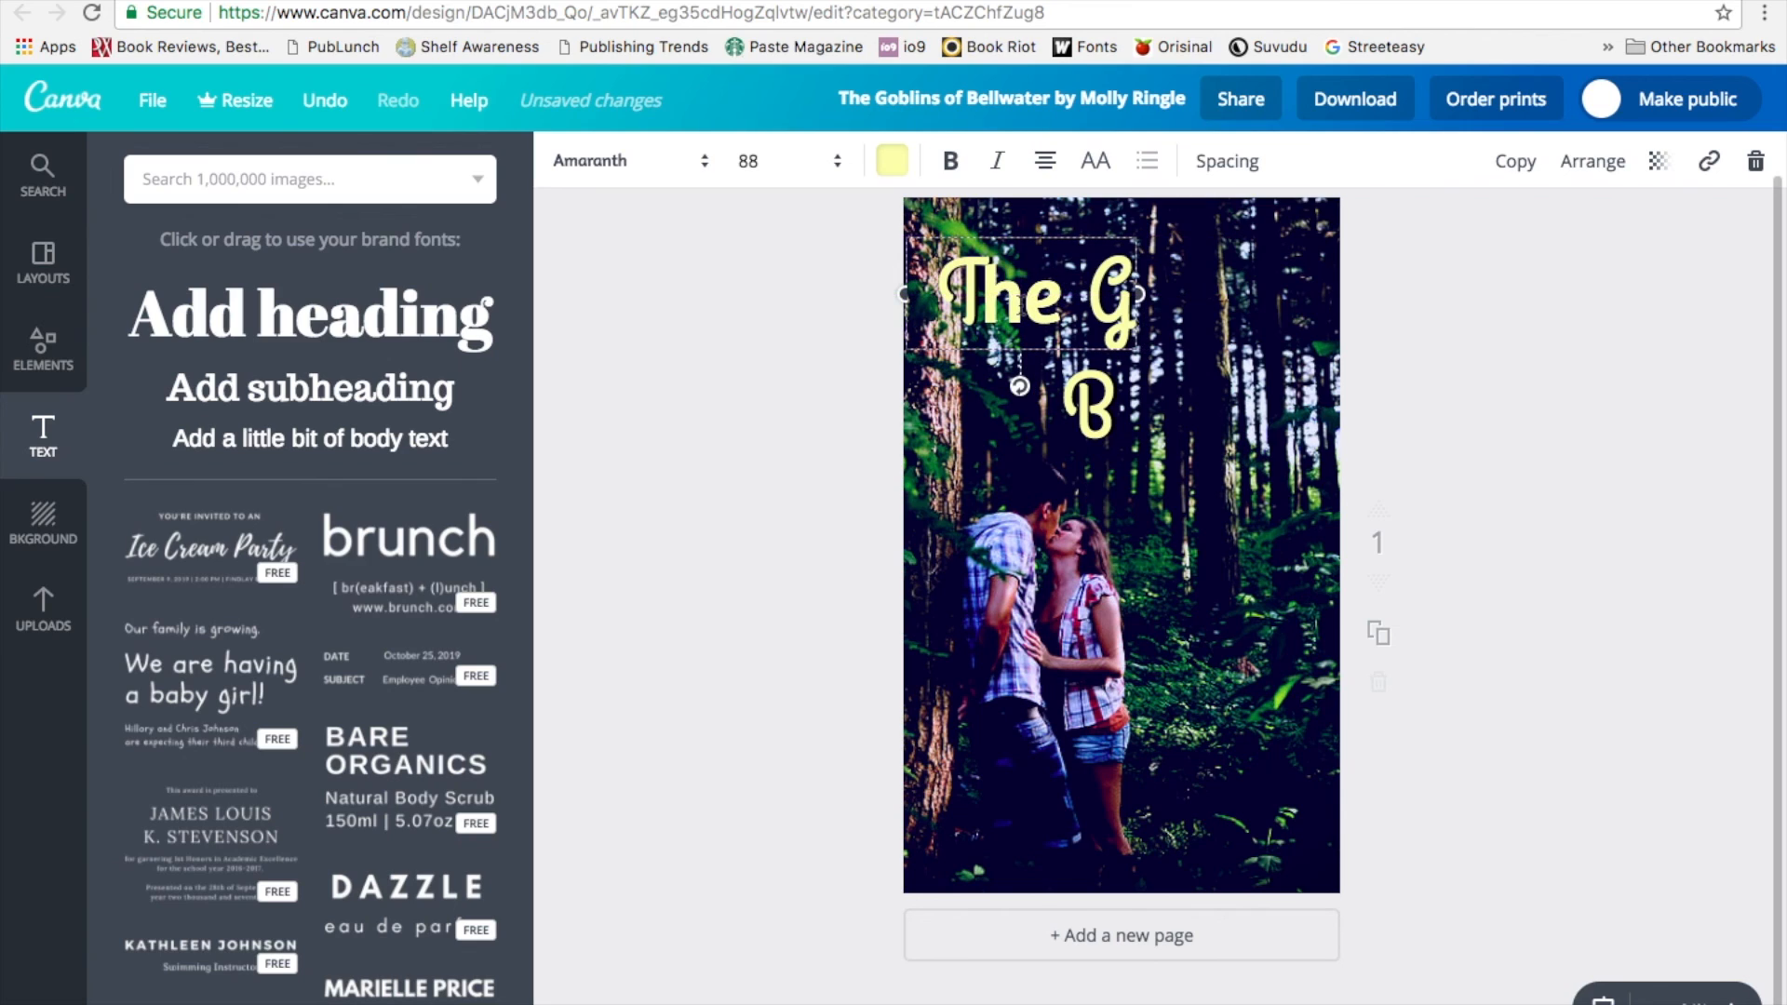
{"action": "left_click_drag", "start_coordinate": [1140, 294], "coordinate": [1146, 294]}
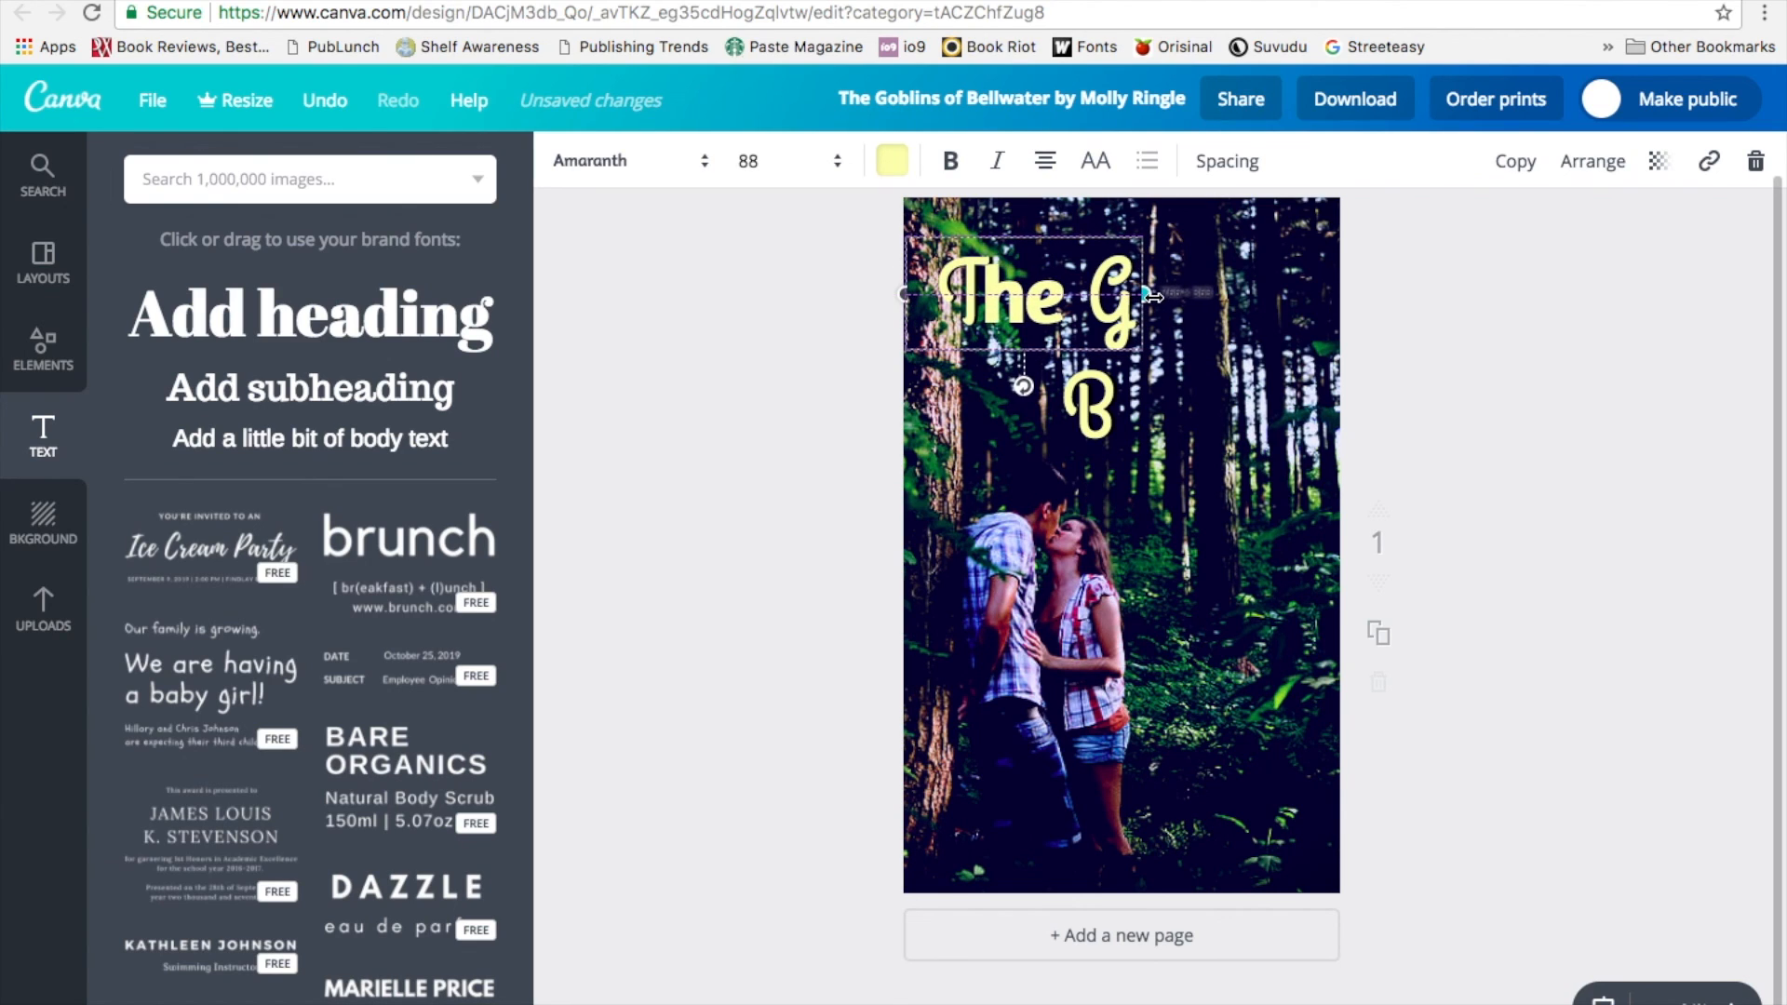
{"action": "left_click", "coordinate": [893, 163]}
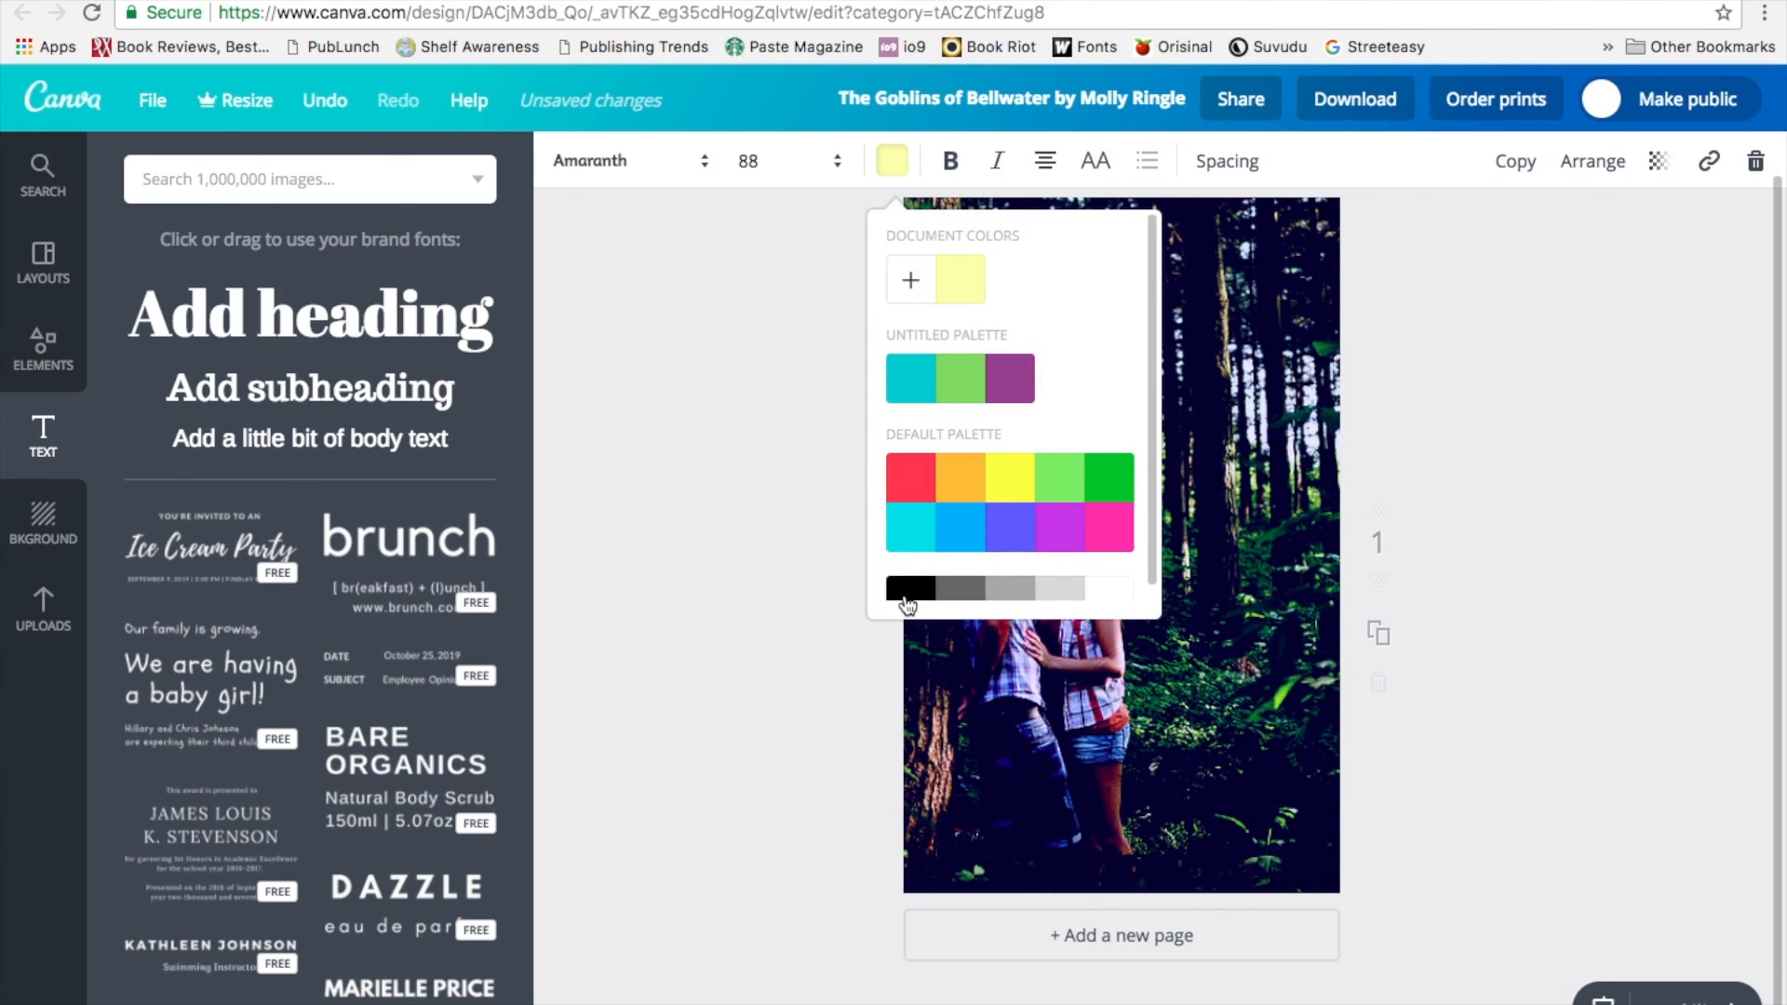
{"action": "left_click", "coordinate": [1582, 440]}
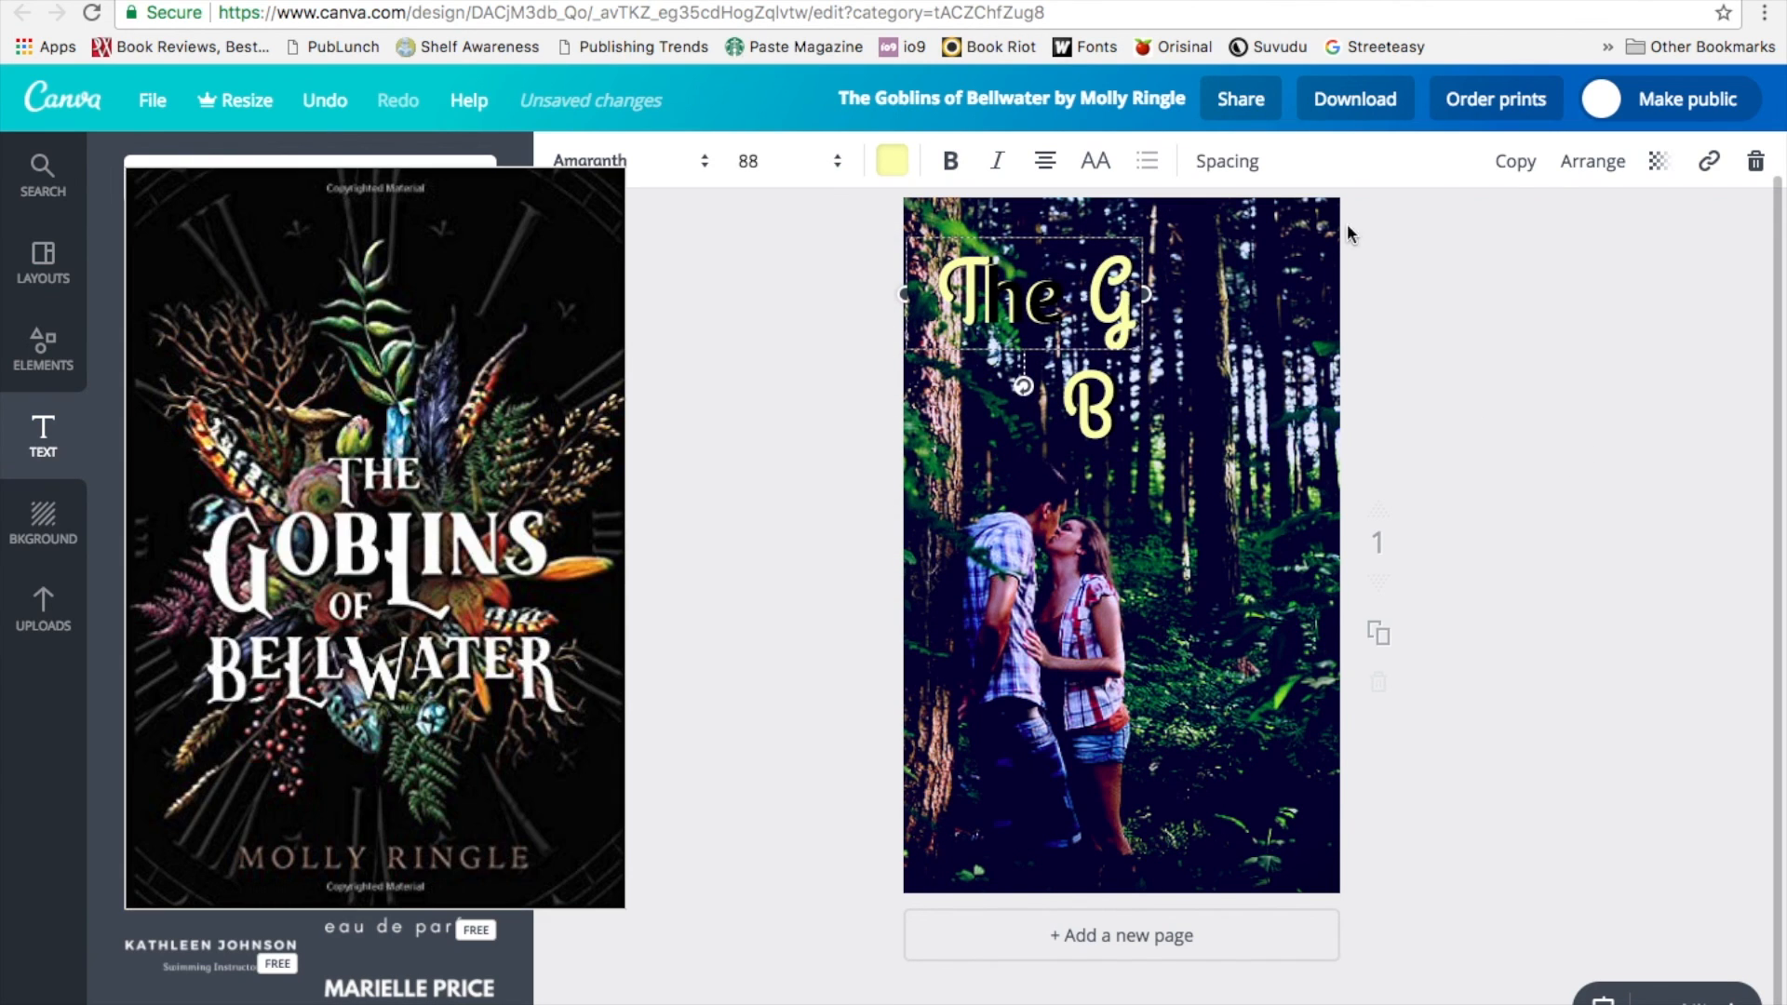
{"action": "left_click", "coordinate": [1606, 165]}
{"action": "left_click", "coordinate": [1571, 284]}
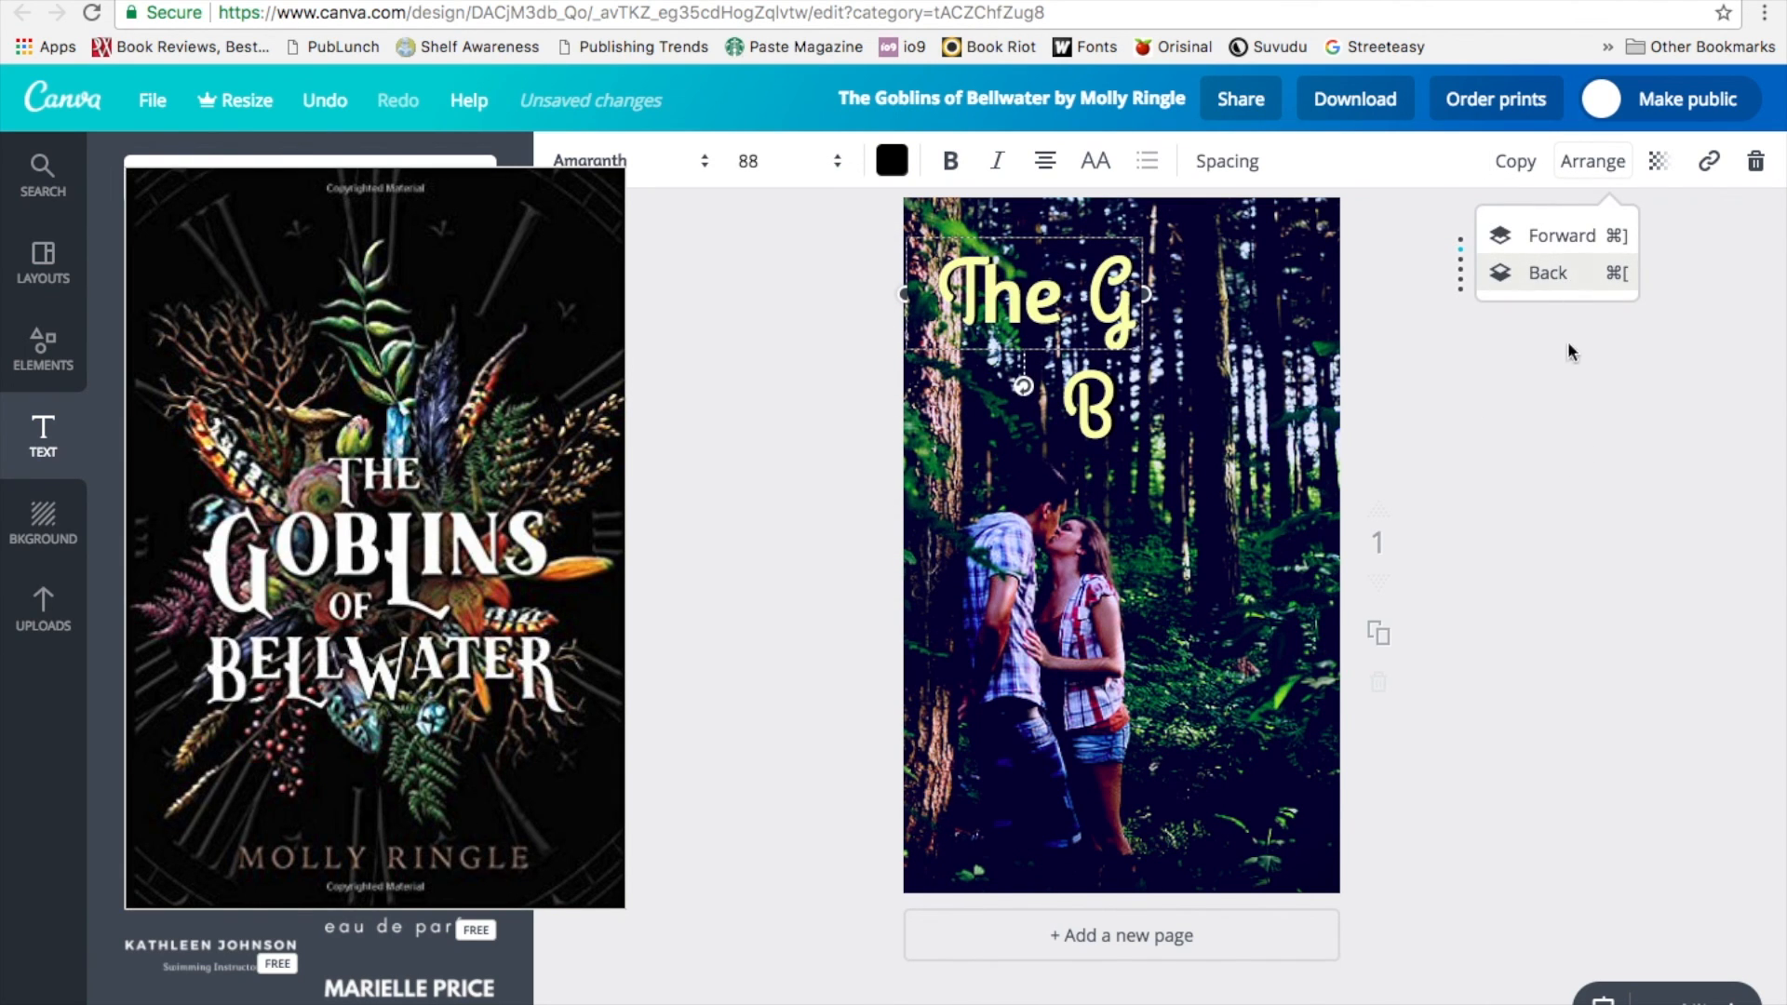
{"action": "left_click", "coordinate": [1563, 435]}
{"action": "left_click", "coordinate": [1572, 458]}
Step: Duplicate the yellow "he", place the copy beside the G and replace its text with "oblins"
{"action": "left_click", "coordinate": [1016, 298]}
{"action": "left_click", "coordinate": [1545, 163]}
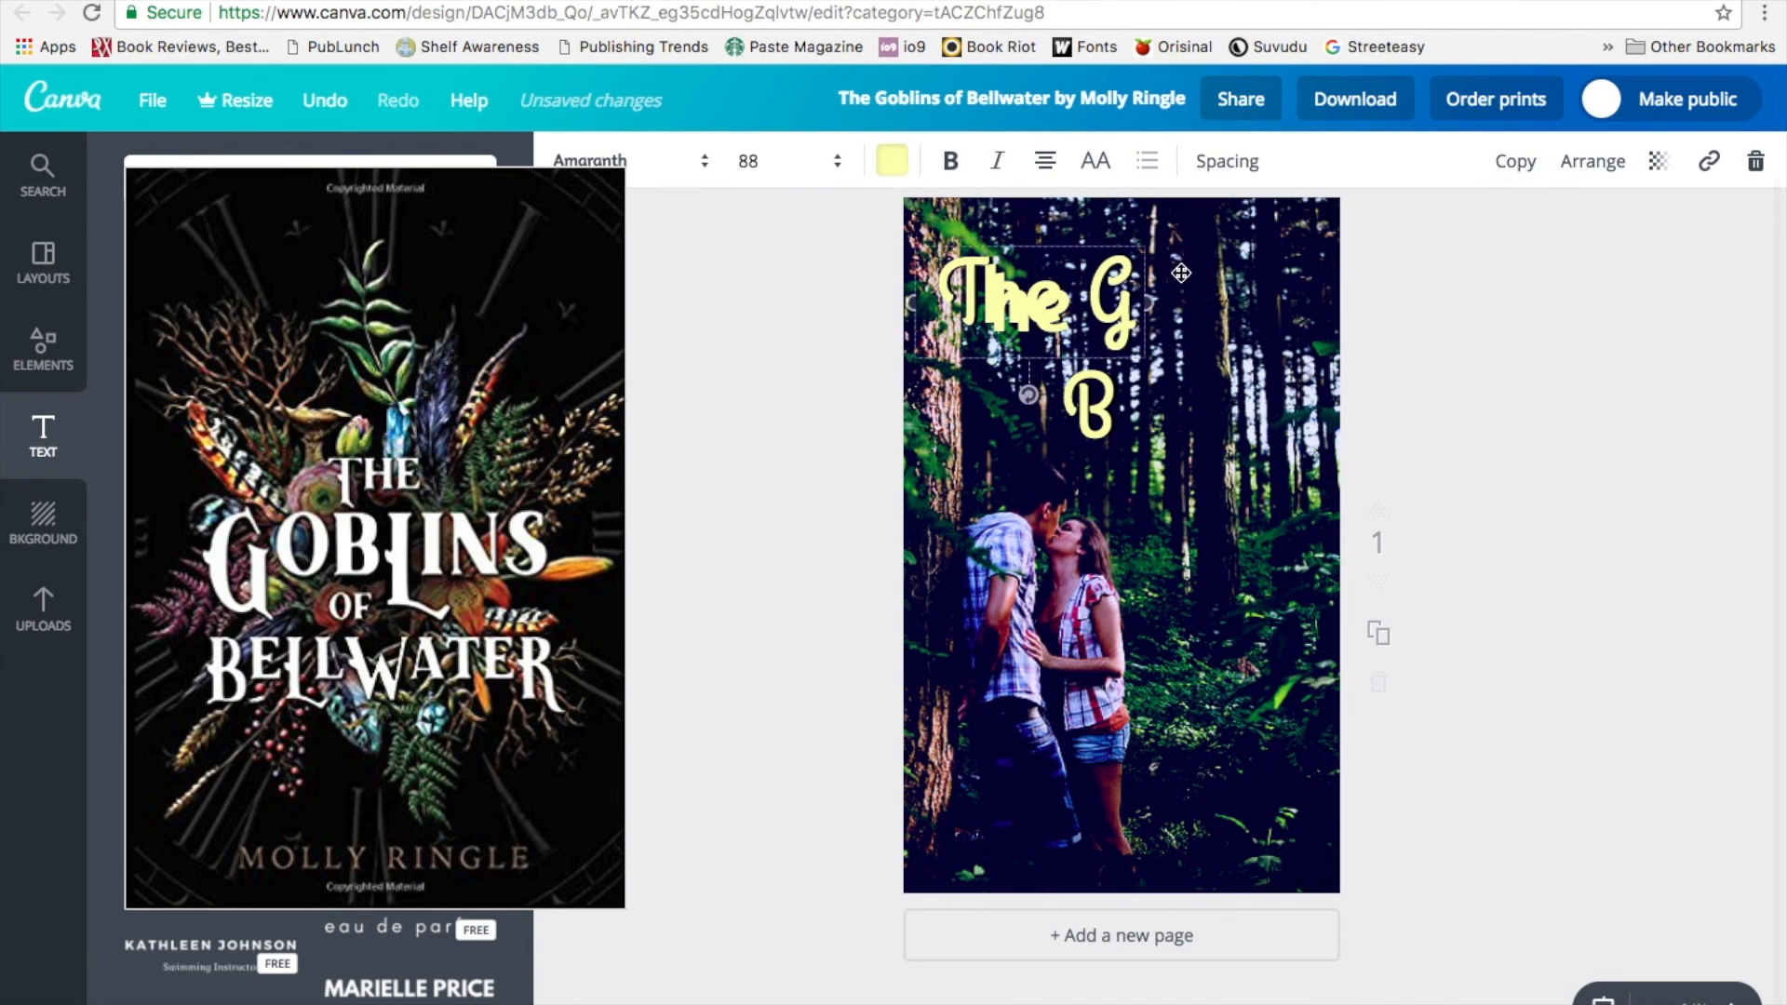
{"action": "left_click_drag", "start_coordinate": [1036, 326], "coordinate": [1210, 317]}
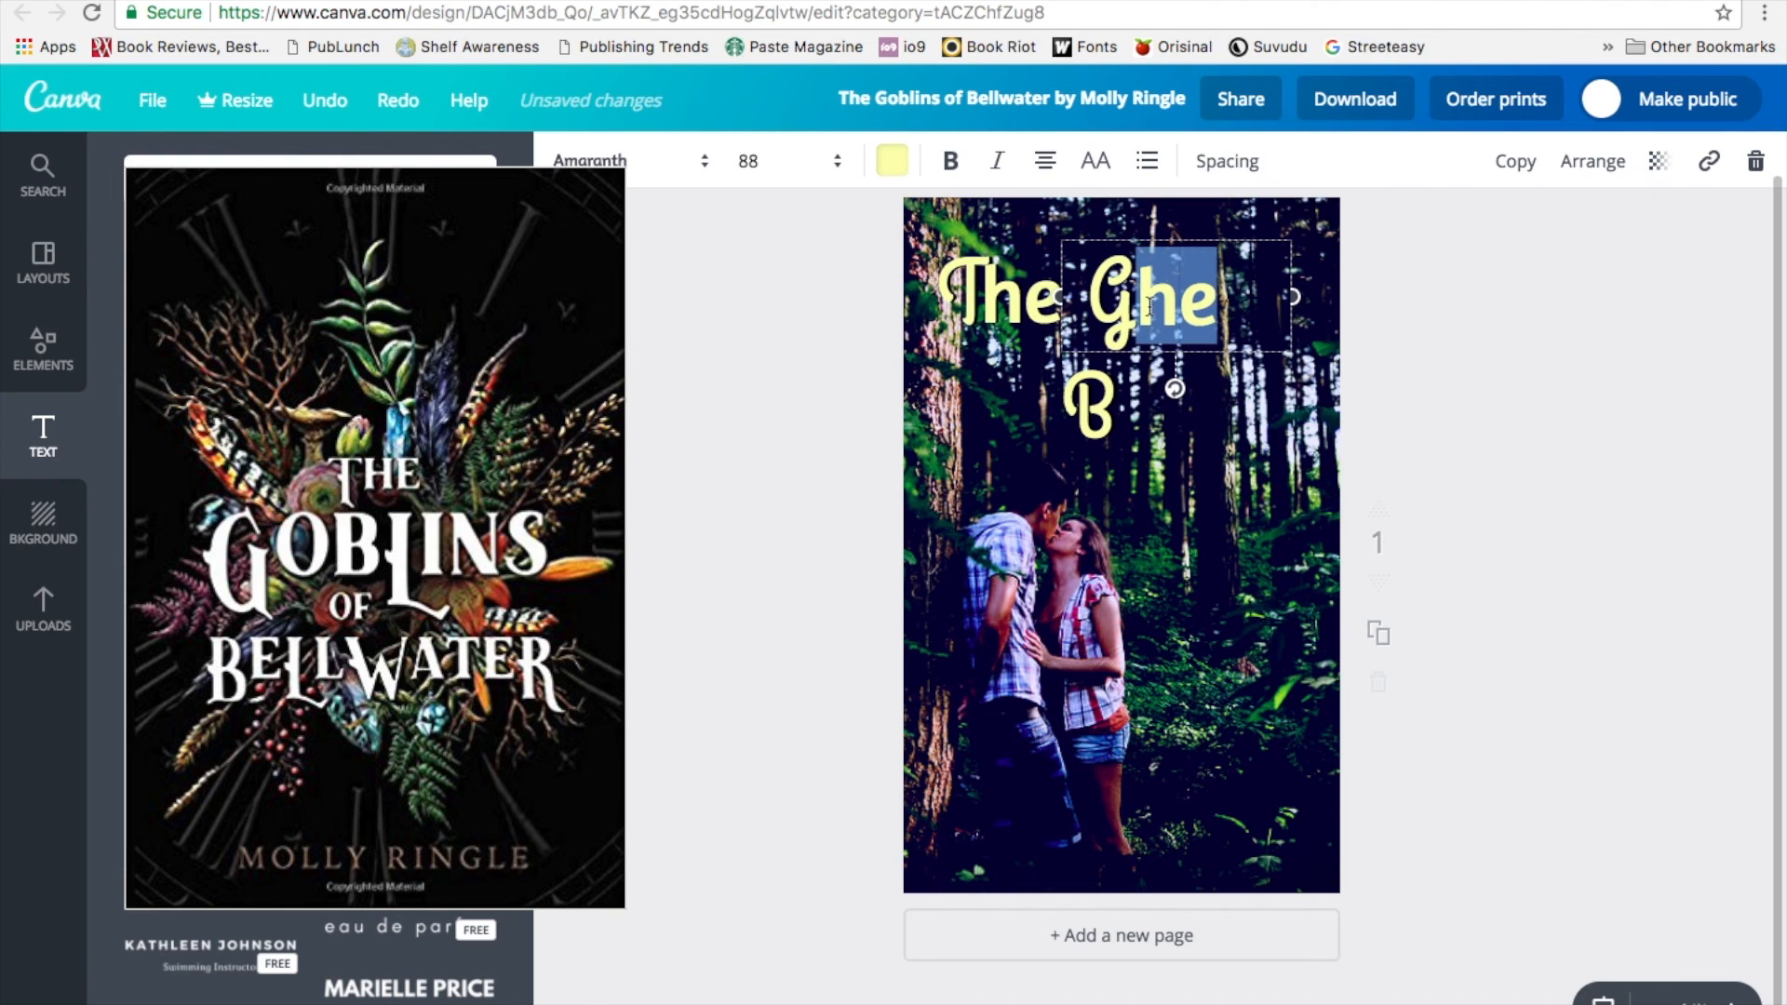
{"action": "type", "text": "oblins"}
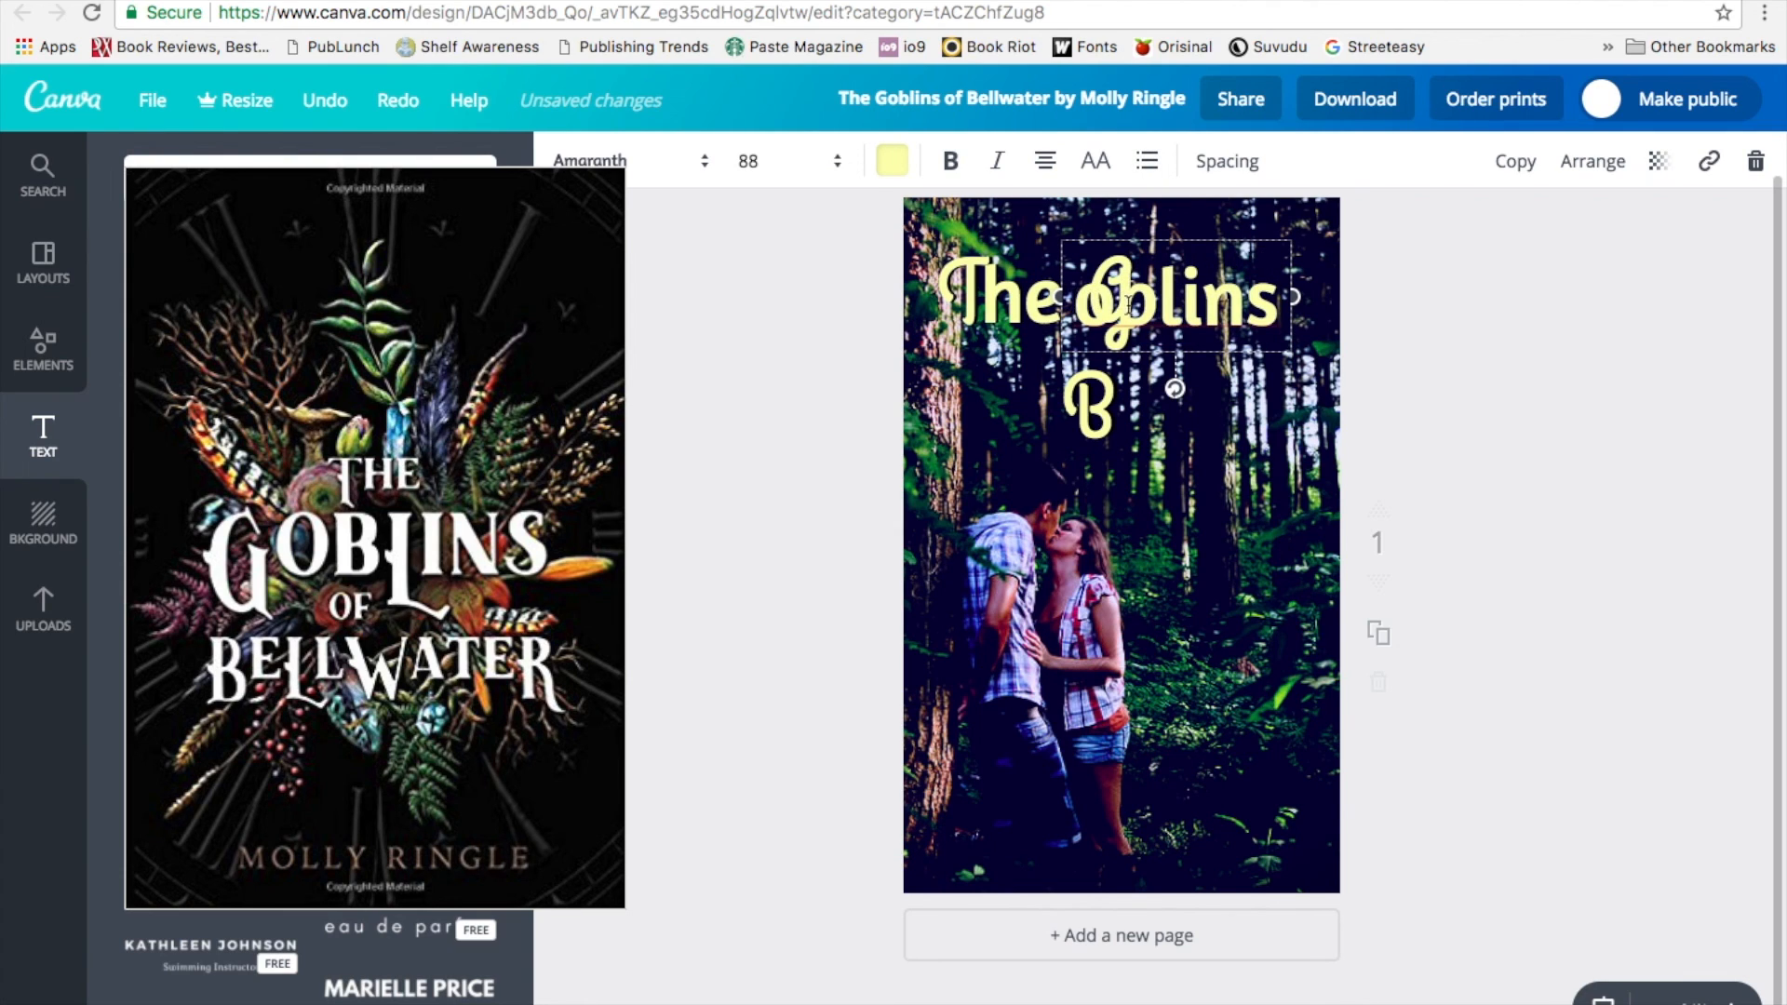
Step: Fit "oblins" on one line right after the G by resizing and shifting its text box and narrowing the G's box
{"action": "left_click_drag", "start_coordinate": [1059, 295], "coordinate": [1117, 351]}
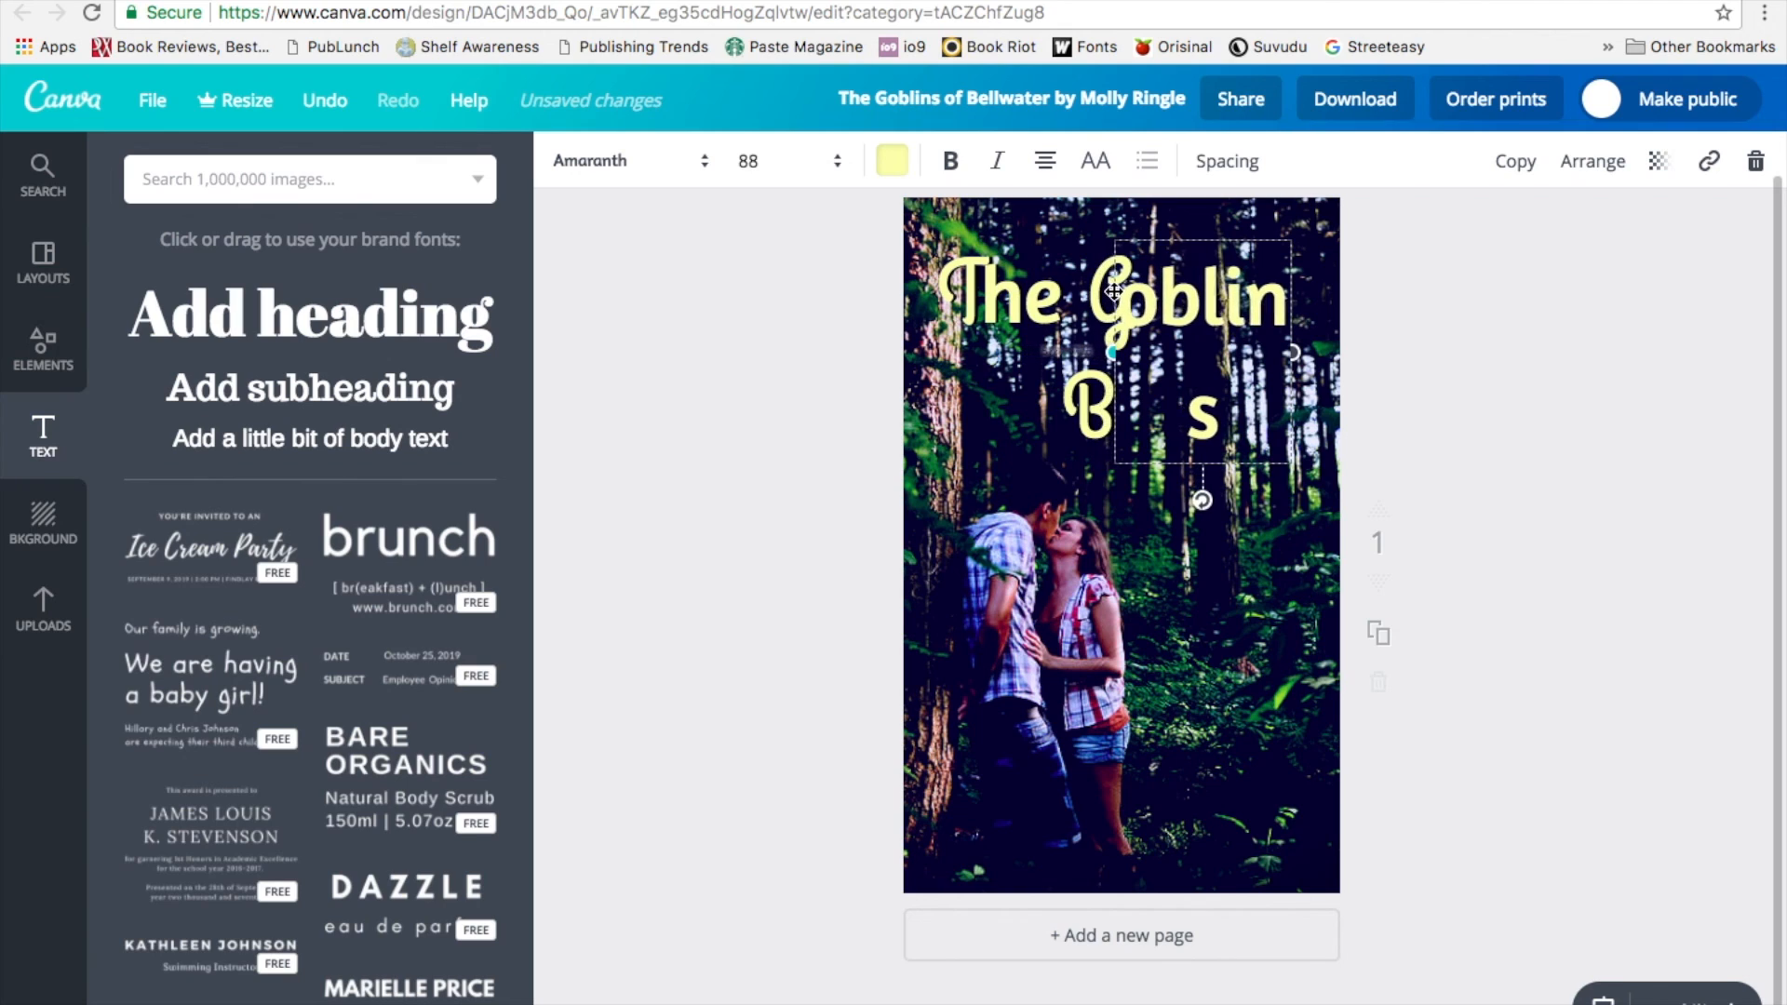
{"action": "left_click_drag", "start_coordinate": [1302, 357], "coordinate": [1351, 348]}
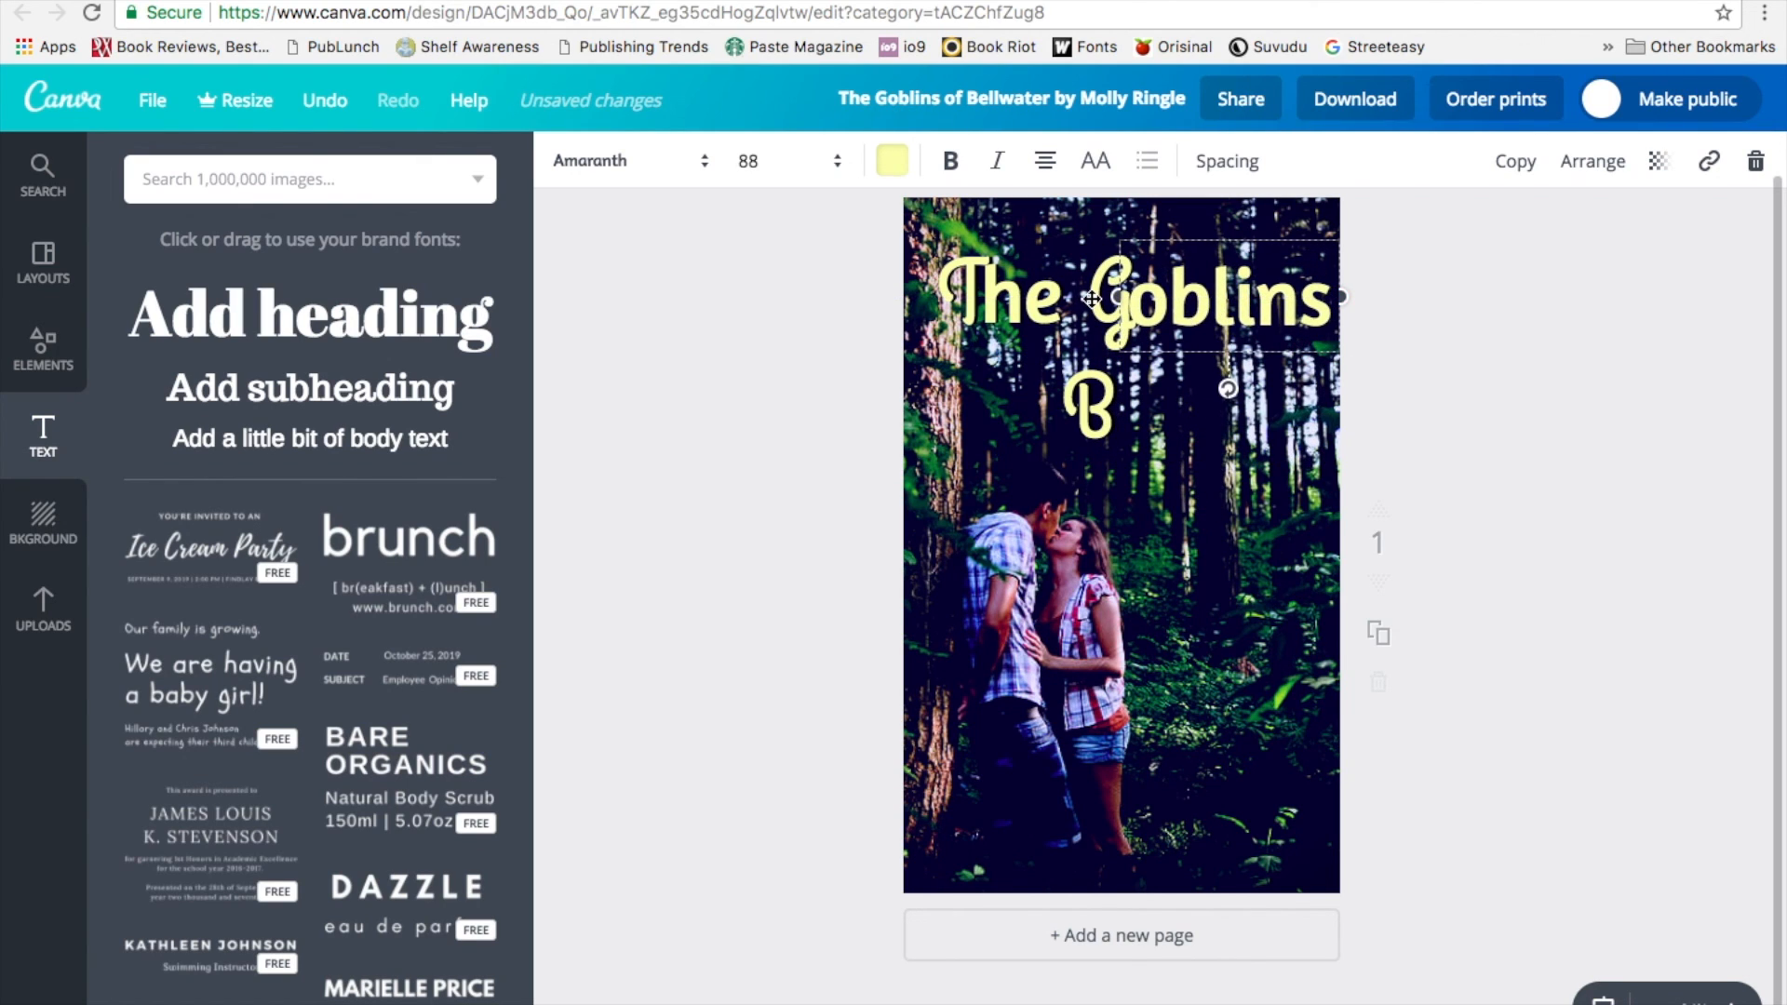
{"action": "mouse_move", "coordinate": [1116, 296]}
{"action": "left_mouse_down"}
{"action": "mouse_move", "coordinate": [1102, 288]}
{"action": "mouse_move", "coordinate": [1120, 277]}
{"action": "mouse_move", "coordinate": [1101, 298]}
{"action": "left_mouse_up"}
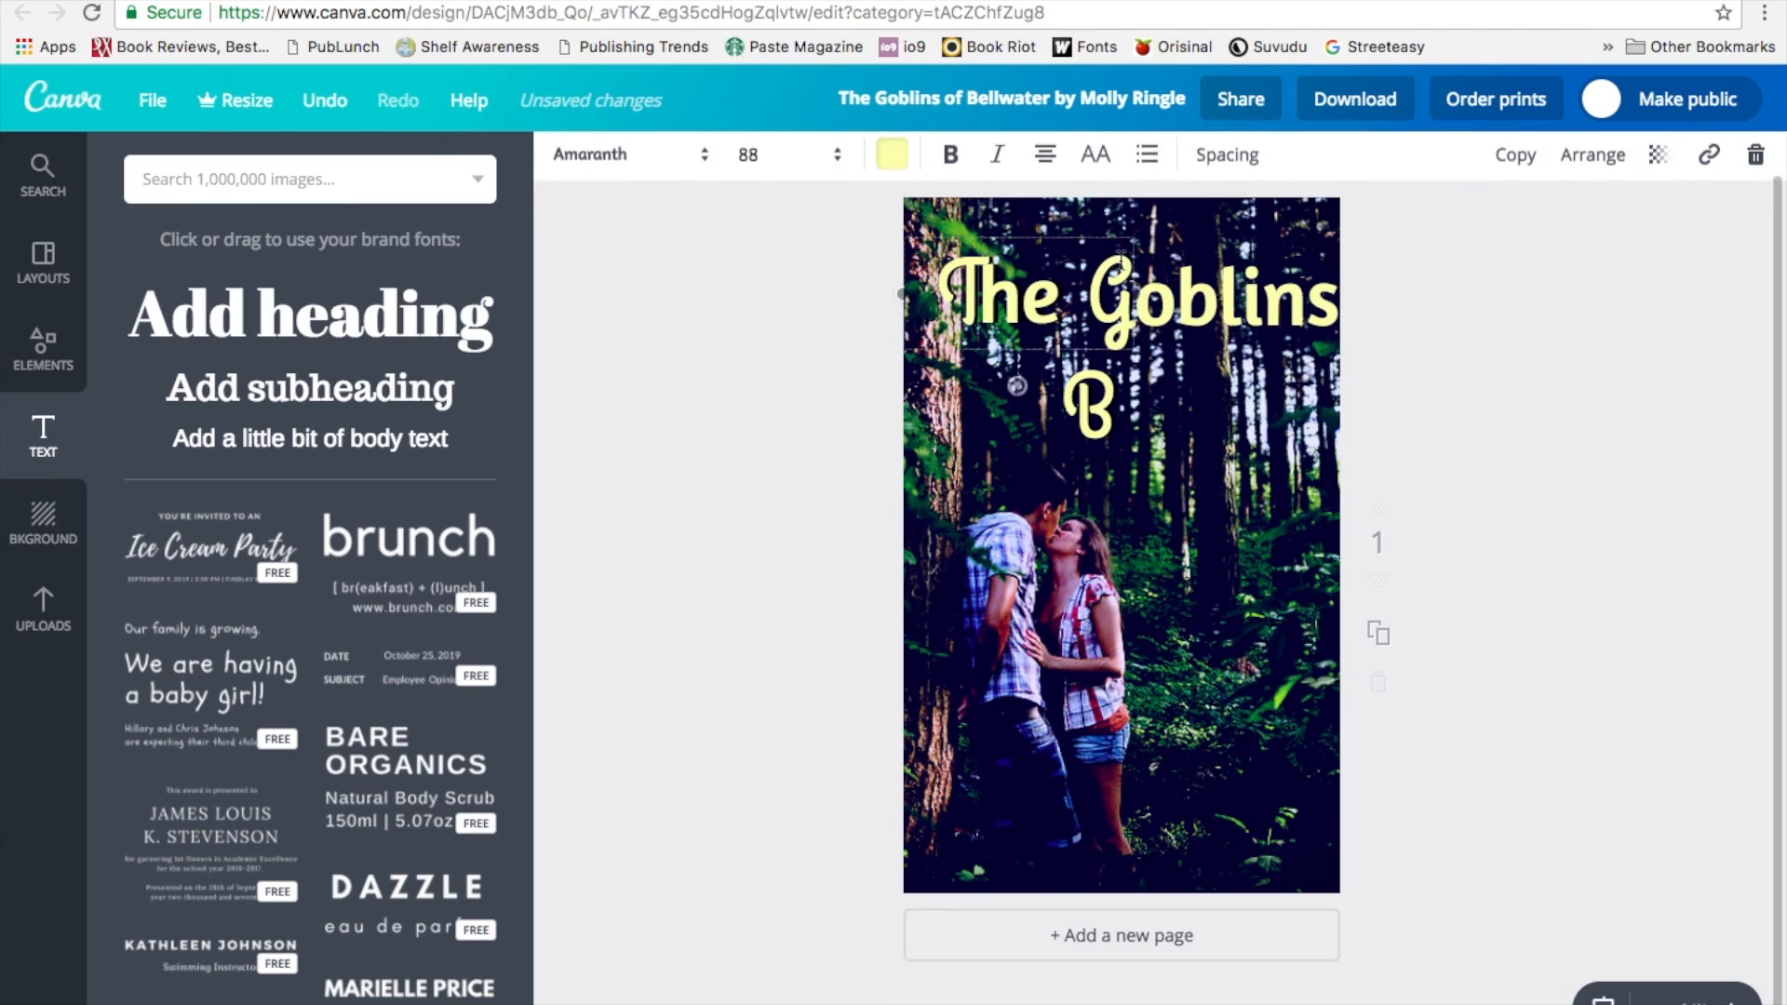
{"action": "left_click", "coordinate": [1175, 238]}
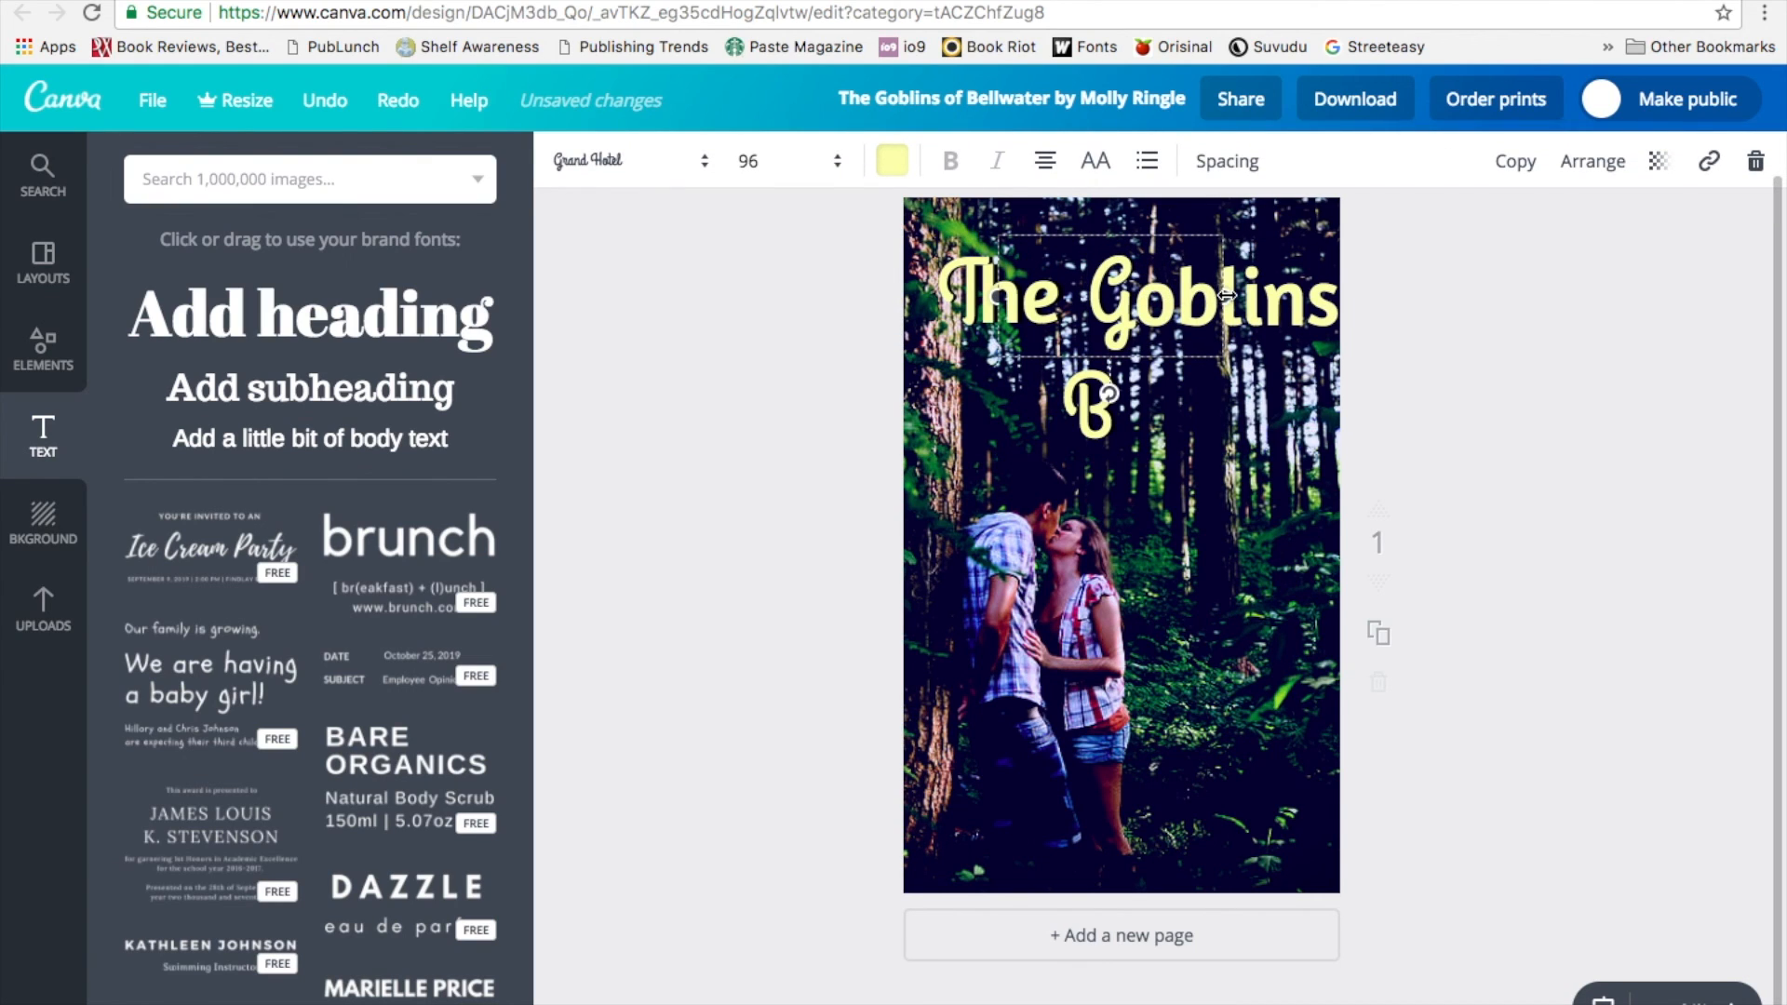
{"action": "left_click_drag", "start_coordinate": [1227, 294], "coordinate": [1119, 295]}
{"action": "left_click", "coordinate": [1158, 305]}
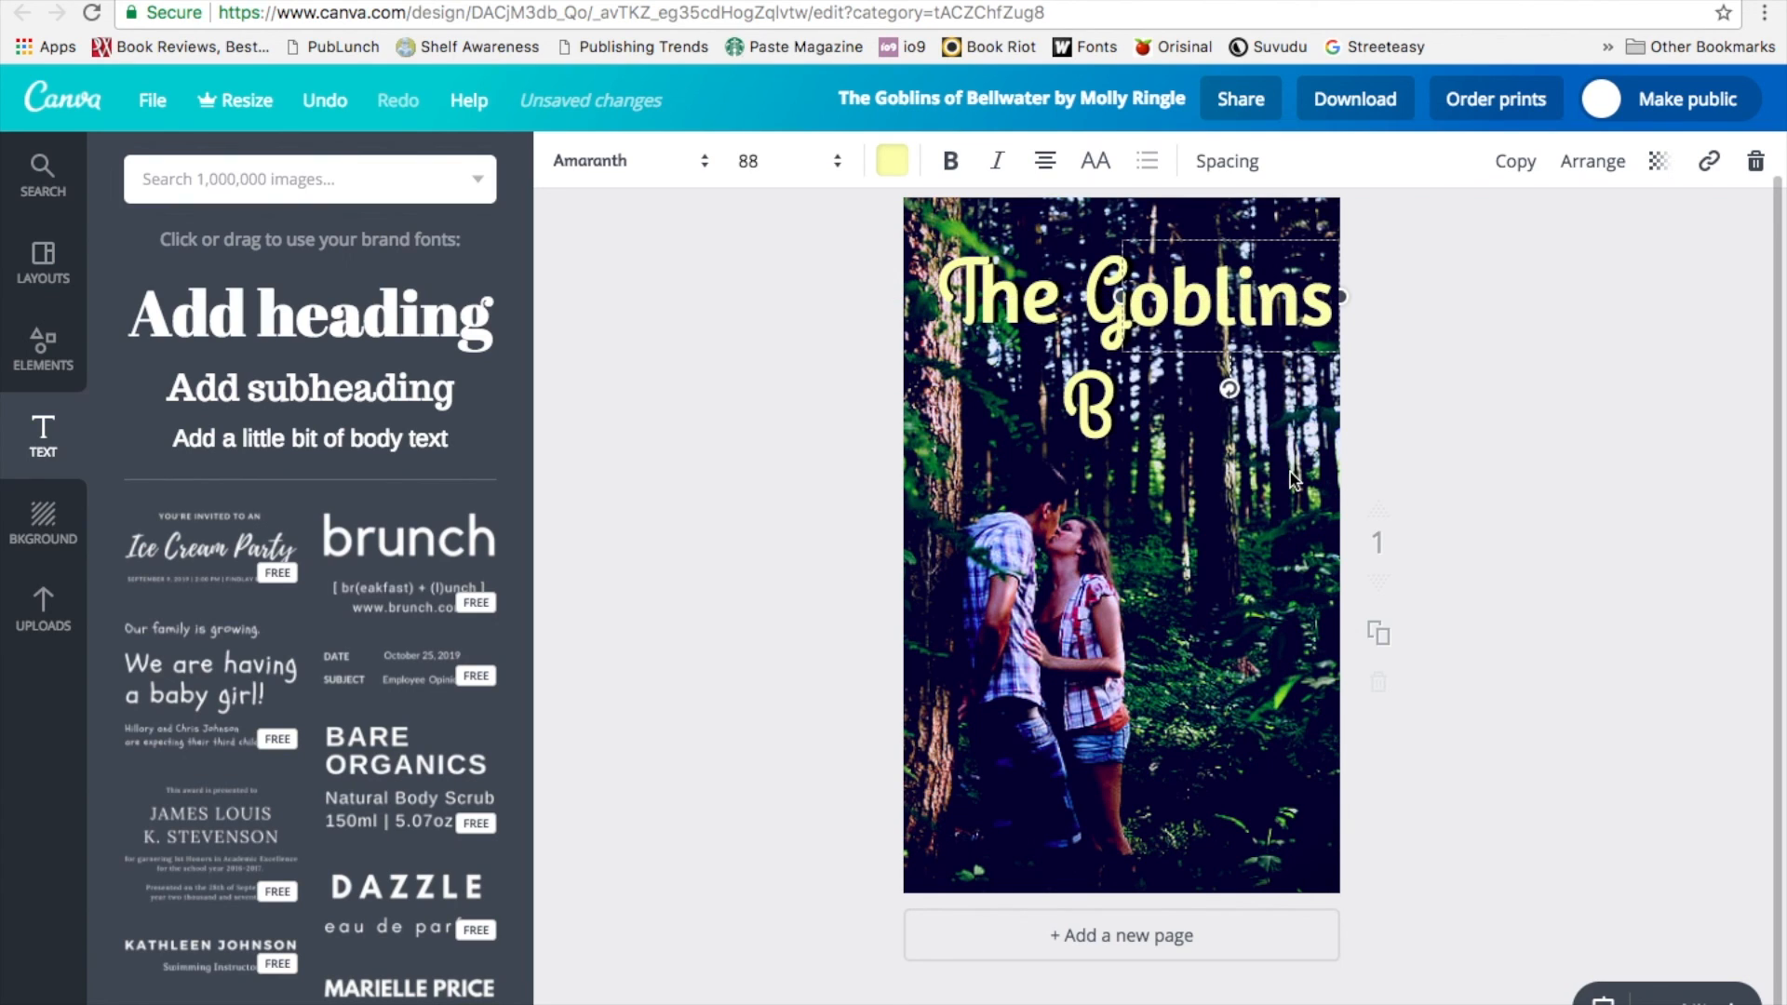
{"action": "left_click", "coordinate": [1271, 481]}
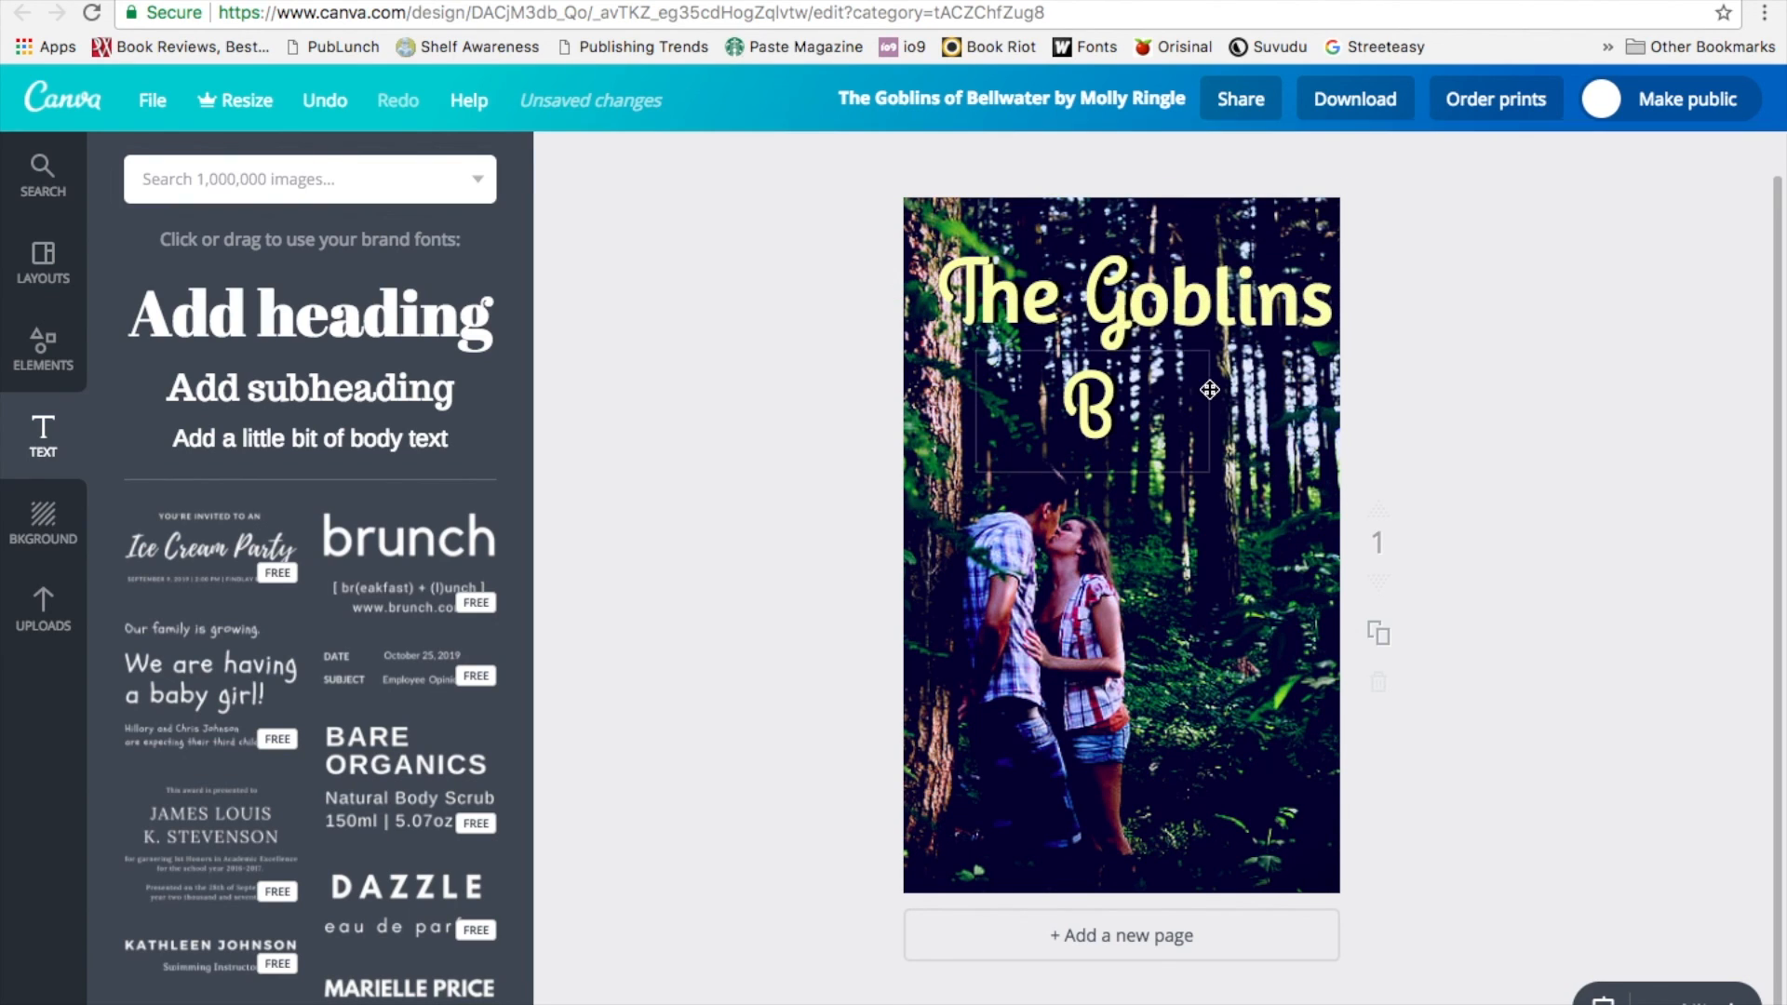
Step: Duplicate "oblins", place the copy beside the B and replace its text with "ellwater"
{"action": "left_click", "coordinate": [1110, 421]}
{"action": "left_click", "coordinate": [1306, 336]}
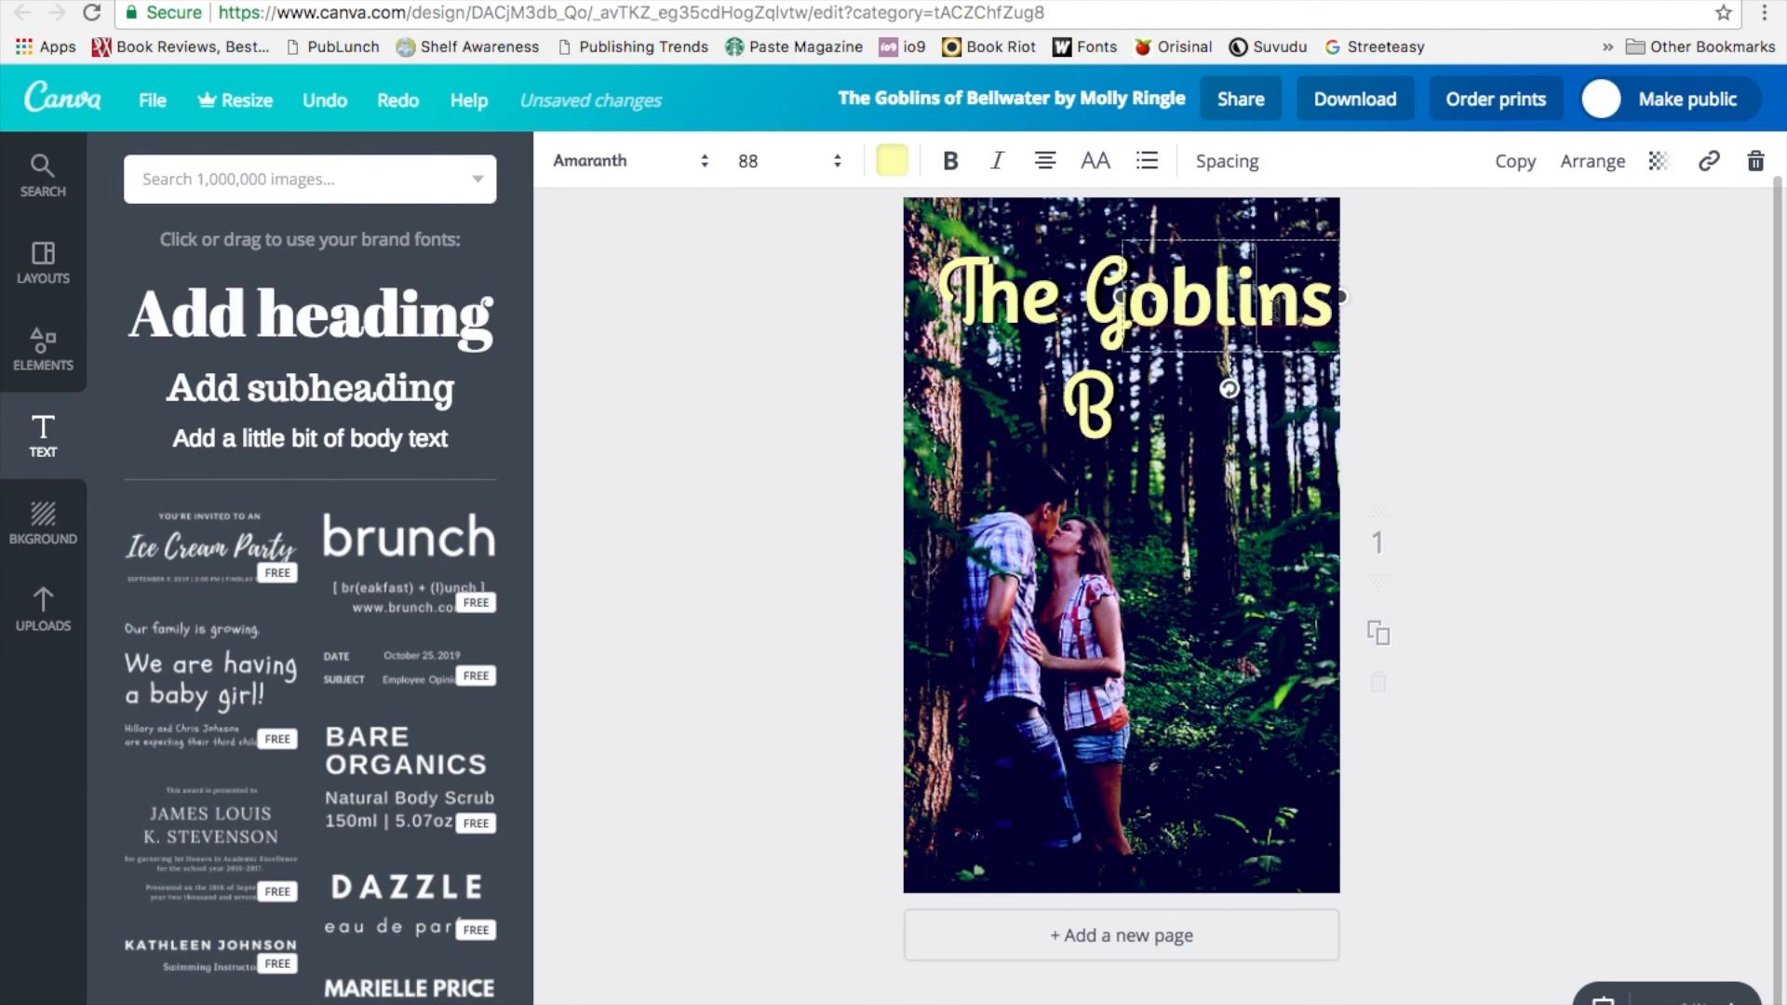
{"action": "left_click", "coordinate": [1521, 195]}
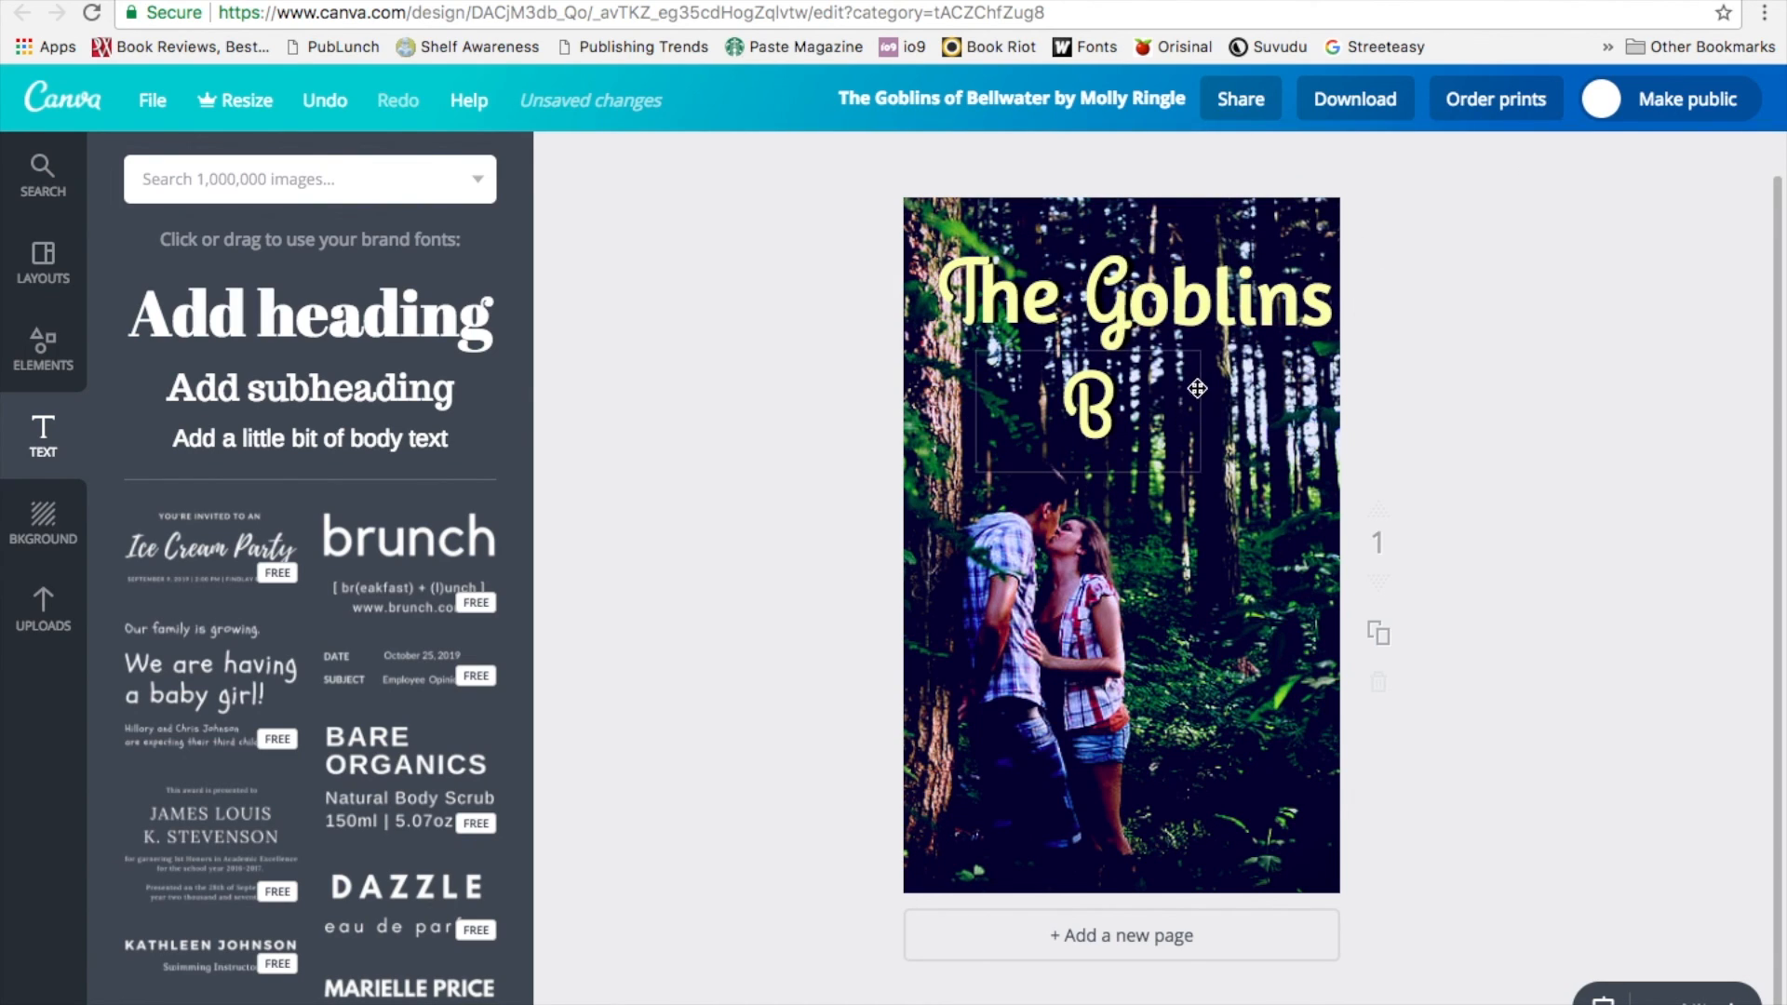
{"action": "left_click", "coordinate": [1322, 284]}
{"action": "left_click", "coordinate": [1515, 163]}
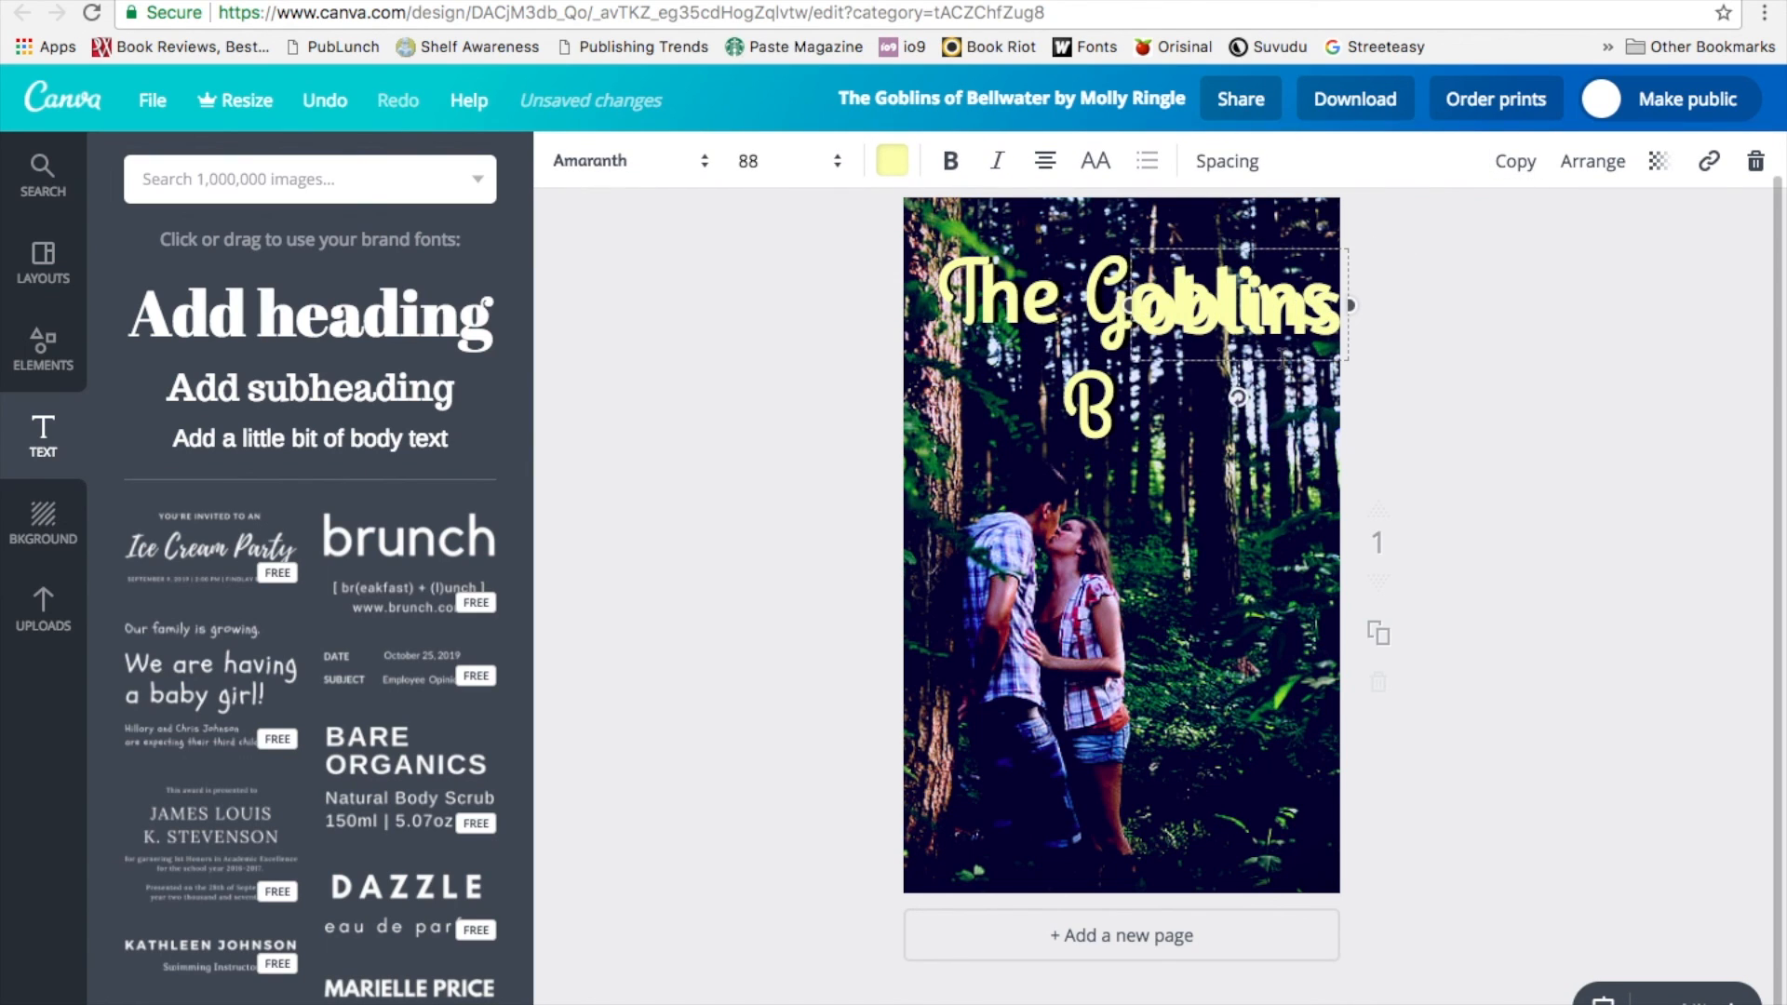
{"action": "left_click_drag", "start_coordinate": [1292, 302], "coordinate": [1273, 404]}
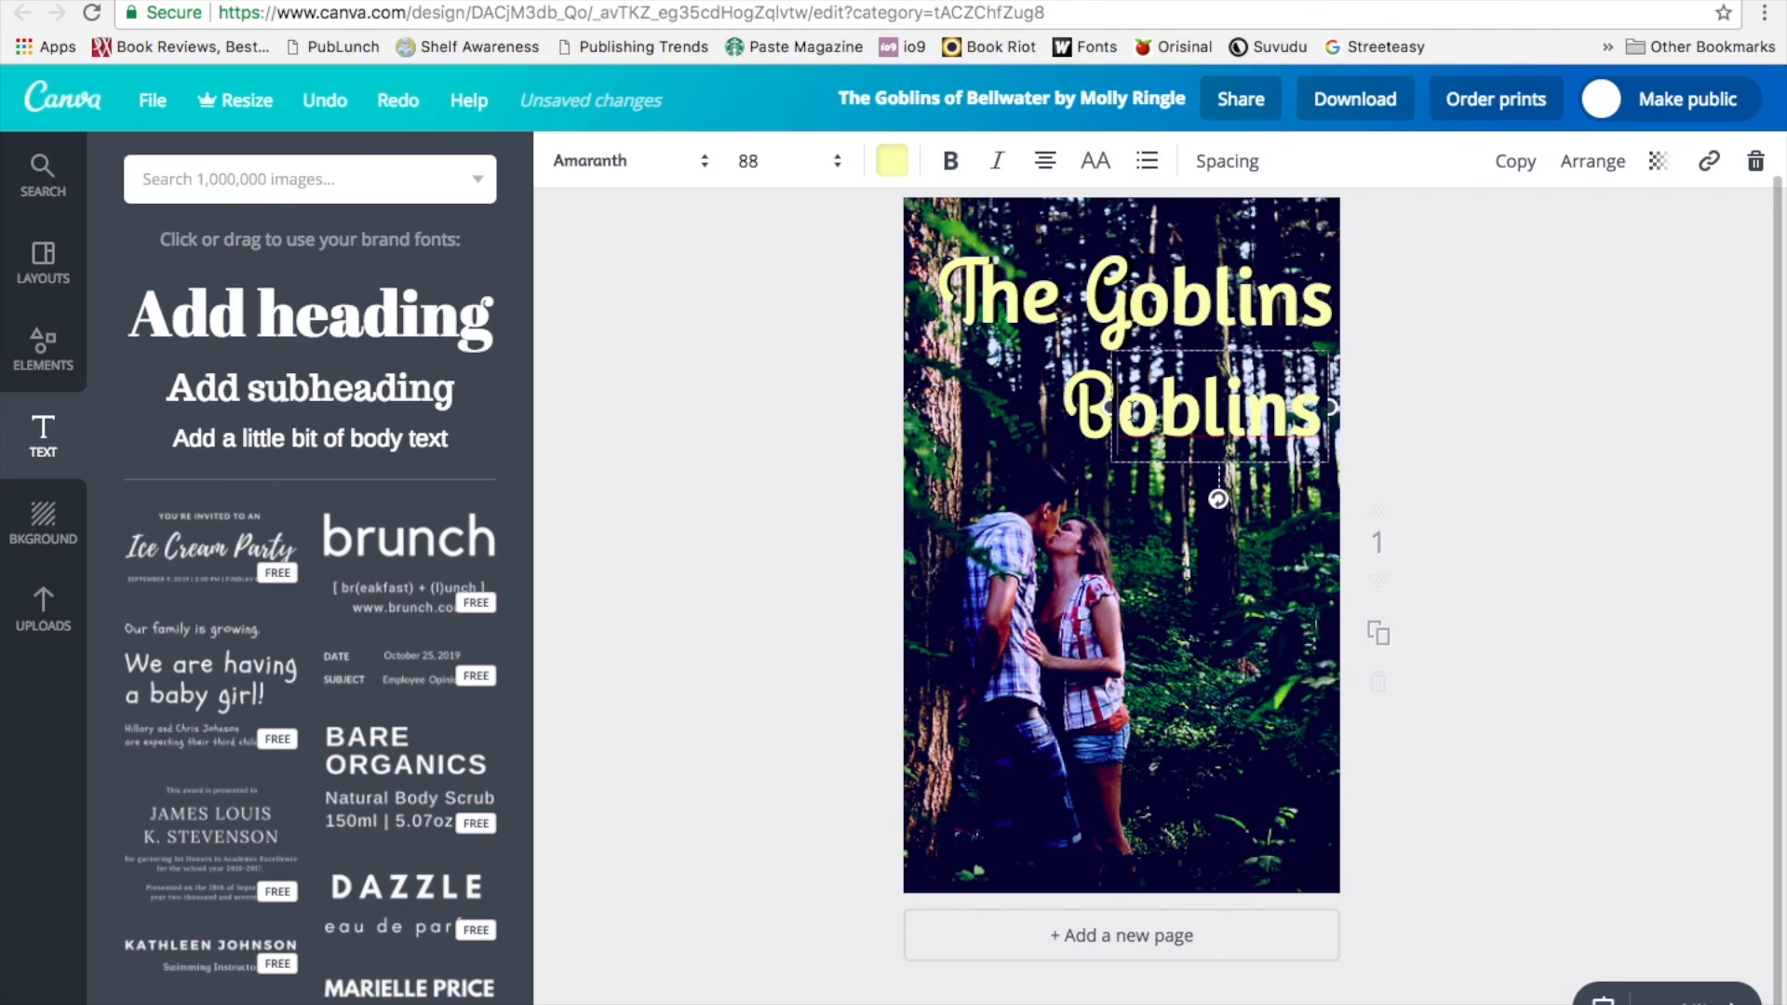
{"action": "left_click_drag", "start_coordinate": [1119, 410], "coordinate": [1312, 410]}
{"action": "type", "text": "ellwater"}
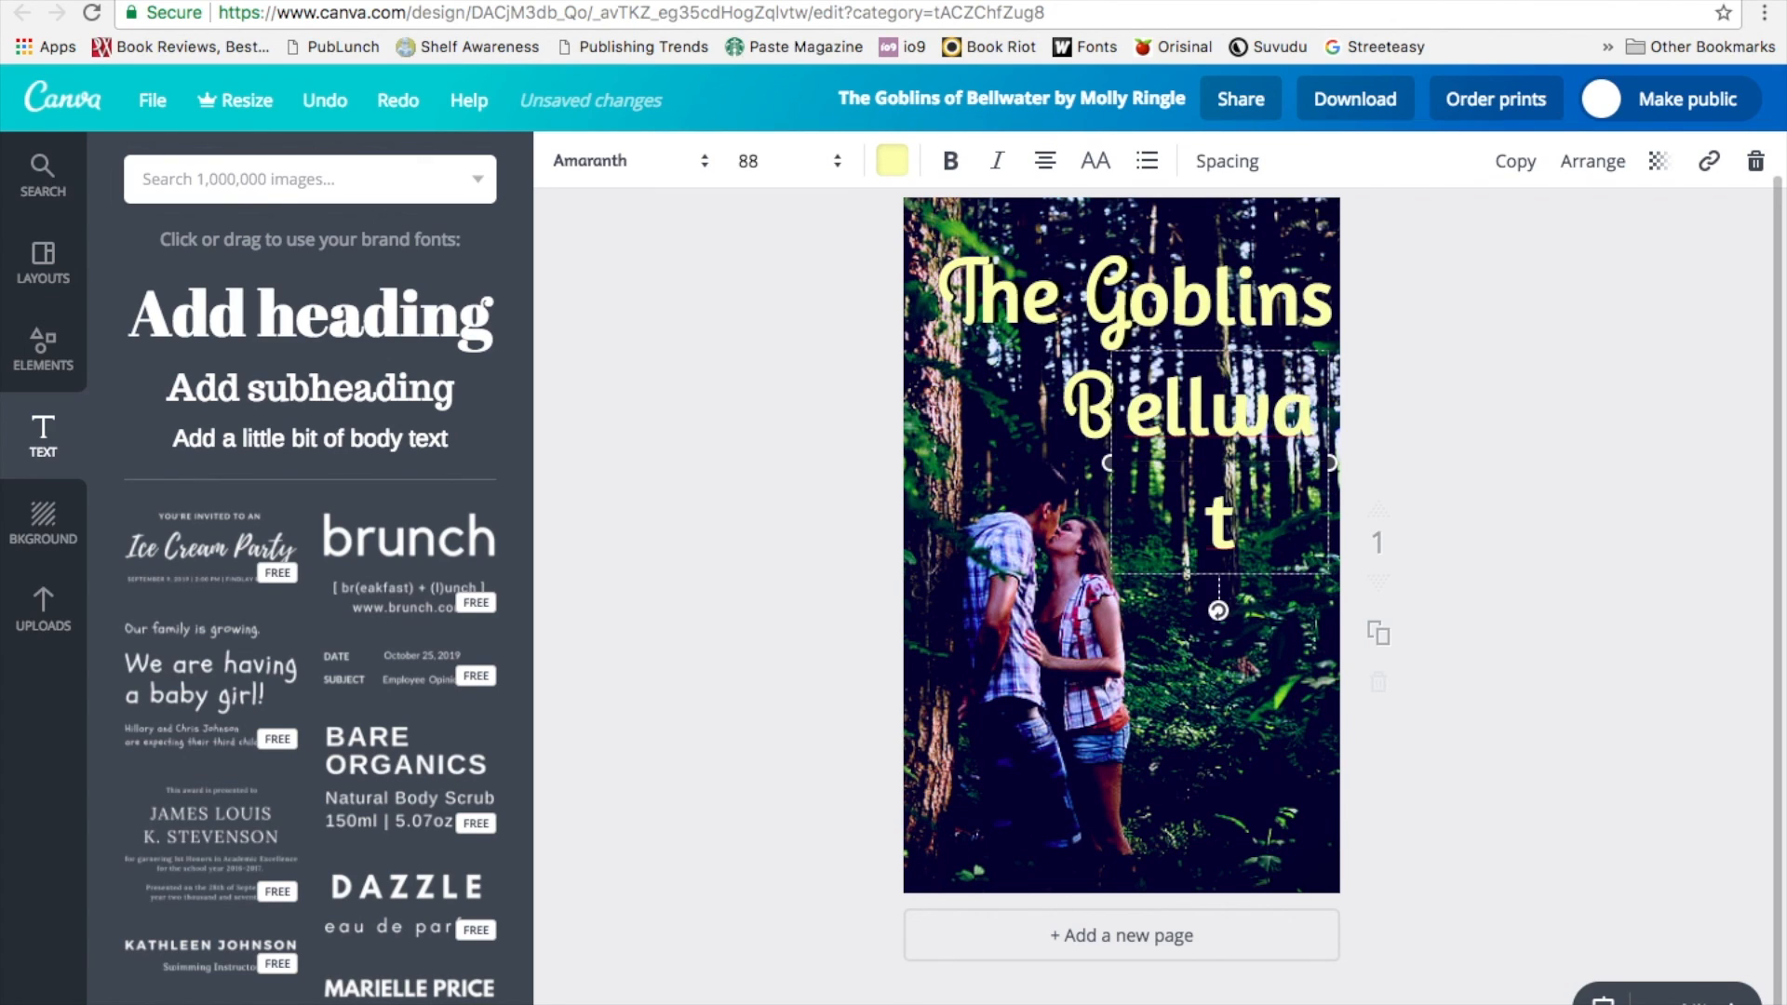
Step: Set "ellwater" to size 72 and align it with the B, shifted slightly left, so "Bellwater" fits on one line
{"action": "left_click", "coordinate": [787, 160]}
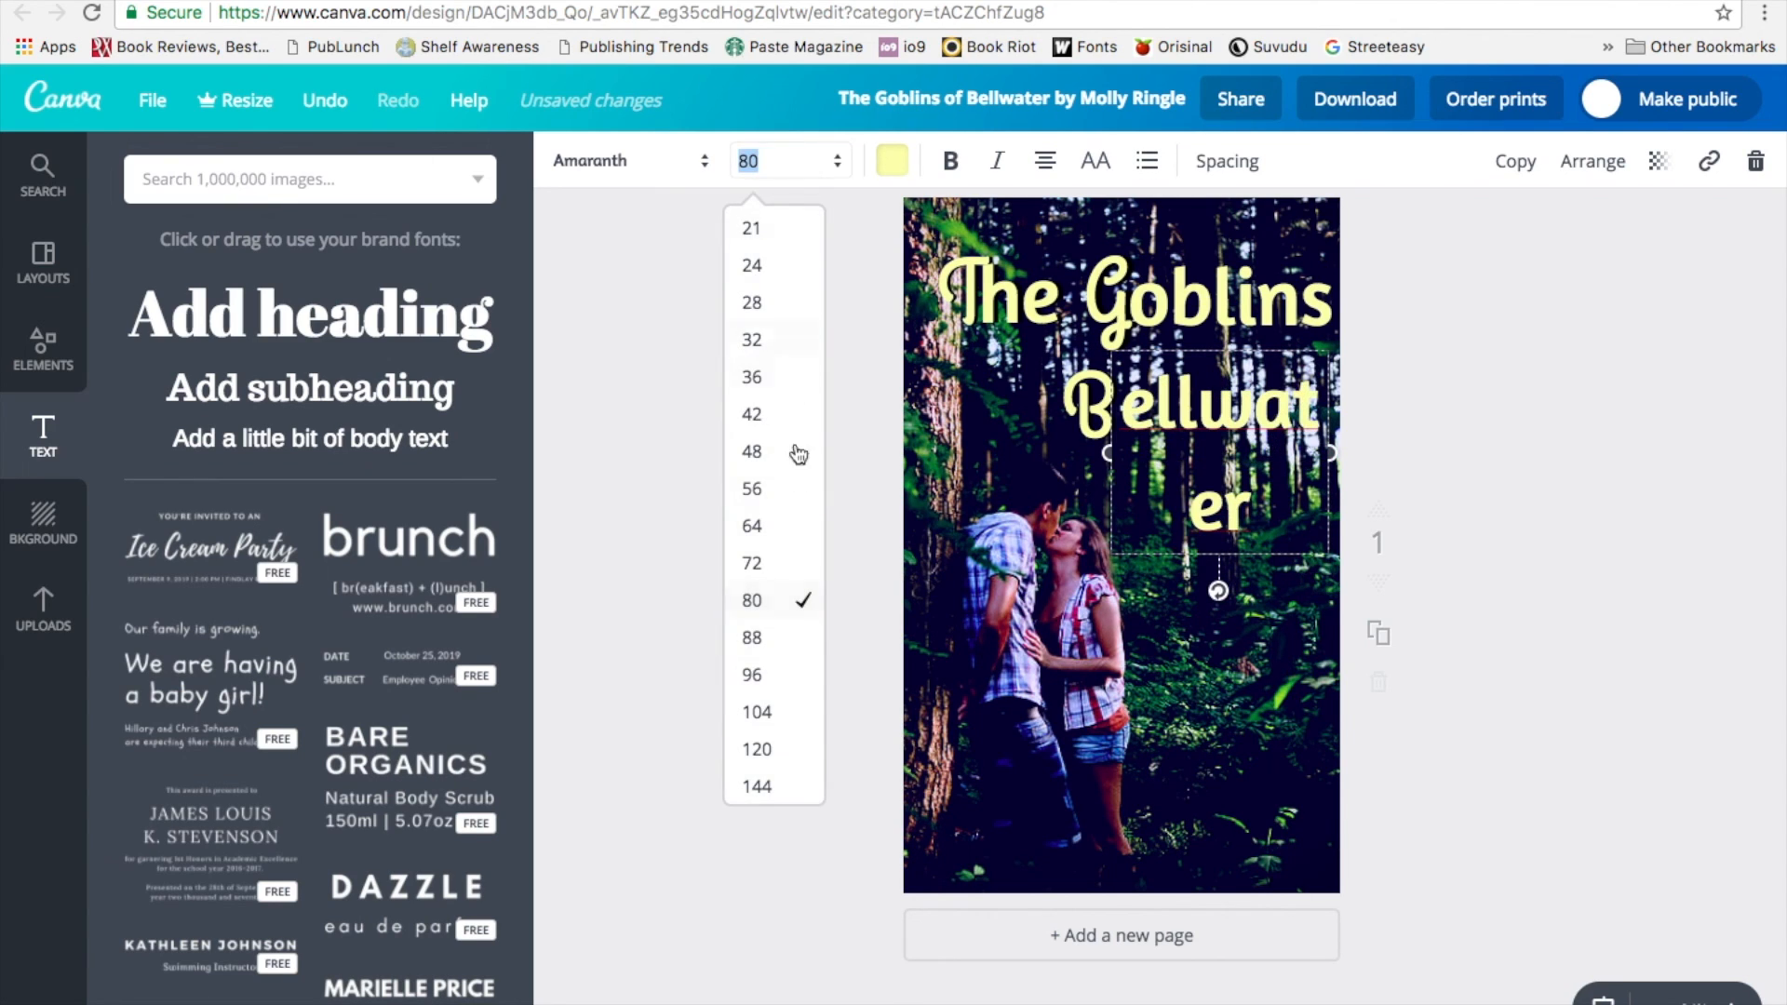
{"action": "left_click", "coordinate": [780, 563]}
{"action": "mouse_move", "coordinate": [1145, 404]}
{"action": "left_mouse_down"}
{"action": "mouse_move", "coordinate": [1159, 392]}
{"action": "mouse_move", "coordinate": [1156, 412]}
{"action": "left_mouse_up"}
{"action": "left_click", "coordinate": [1056, 471]}
{"action": "left_click", "coordinate": [1220, 551]}
{"action": "mouse_move", "coordinate": [1102, 431]}
{"action": "left_mouse_down"}
{"action": "mouse_move", "coordinate": [1038, 432]}
{"action": "mouse_move", "coordinate": [1070, 438]}
{"action": "mouse_move", "coordinate": [1099, 411]}
{"action": "mouse_move", "coordinate": [1114, 447]}
{"action": "mouse_move", "coordinate": [1073, 423]}
{"action": "mouse_move", "coordinate": [1070, 484]}
{"action": "mouse_move", "coordinate": [1230, 623]}
{"action": "mouse_move", "coordinate": [973, 428]}
{"action": "mouse_move", "coordinate": [1086, 424]}
{"action": "left_mouse_up"}
{"action": "left_click", "coordinate": [1225, 657]}
{"action": "left_click", "coordinate": [1141, 405]}
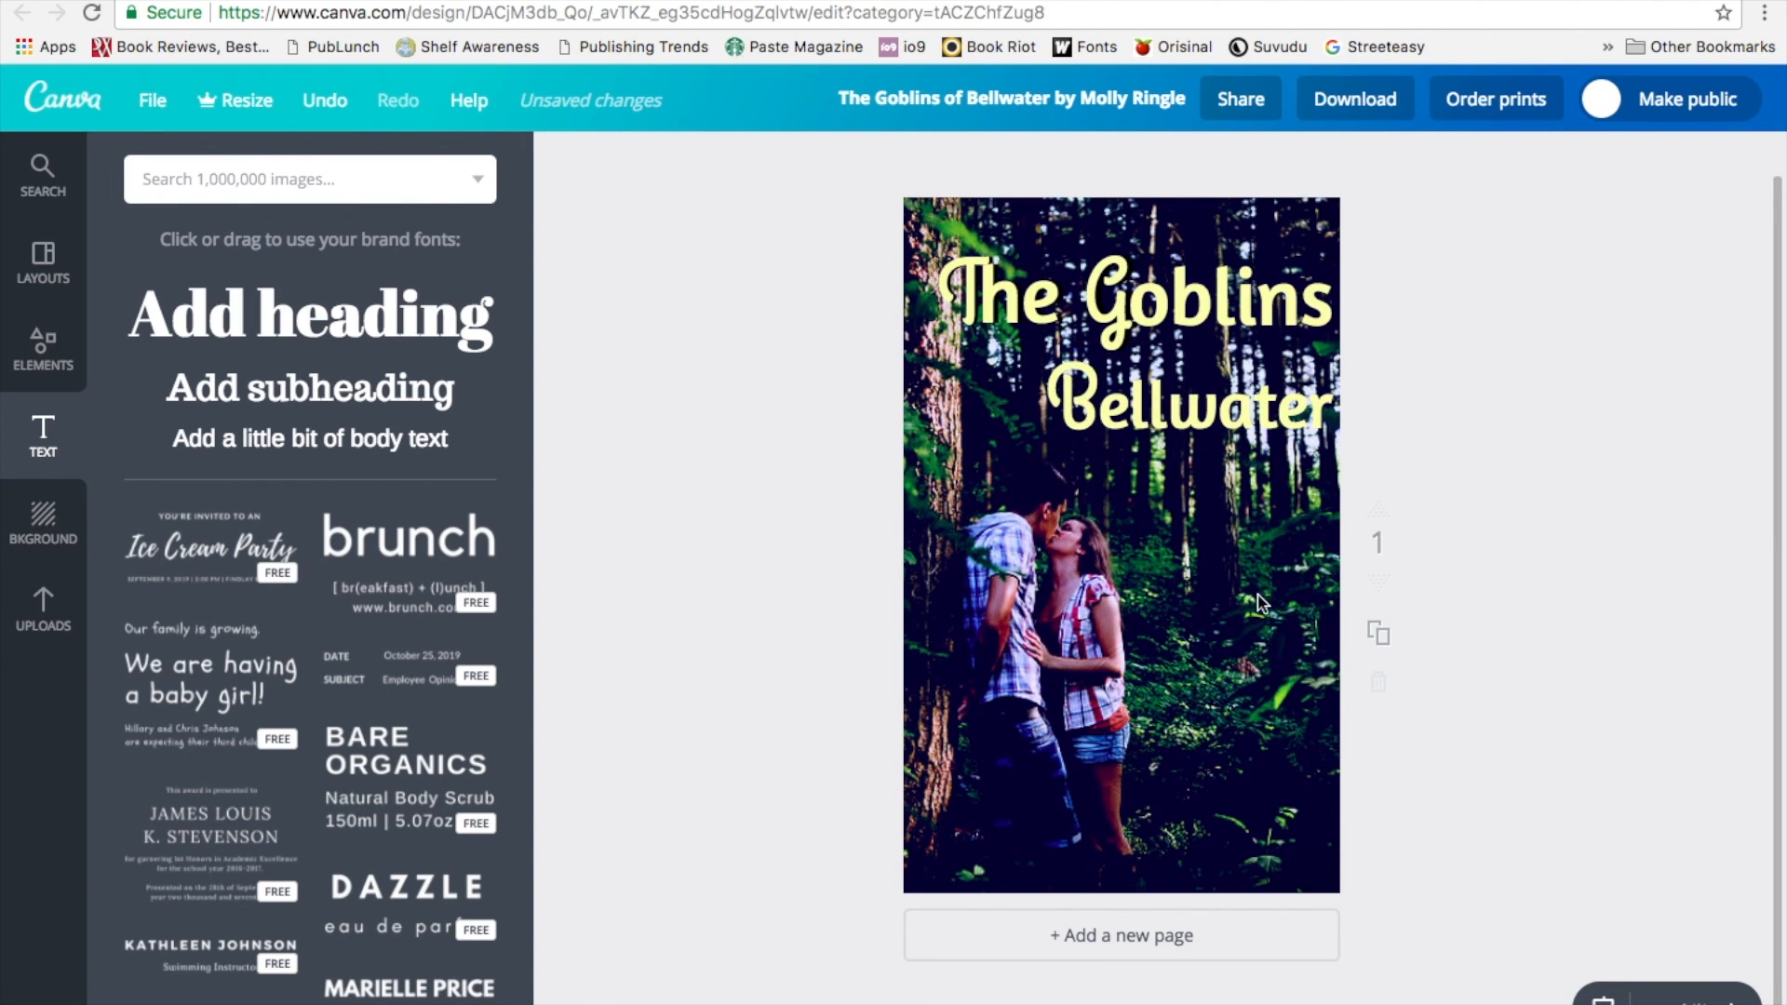
{"action": "left_click", "coordinate": [1237, 552]}
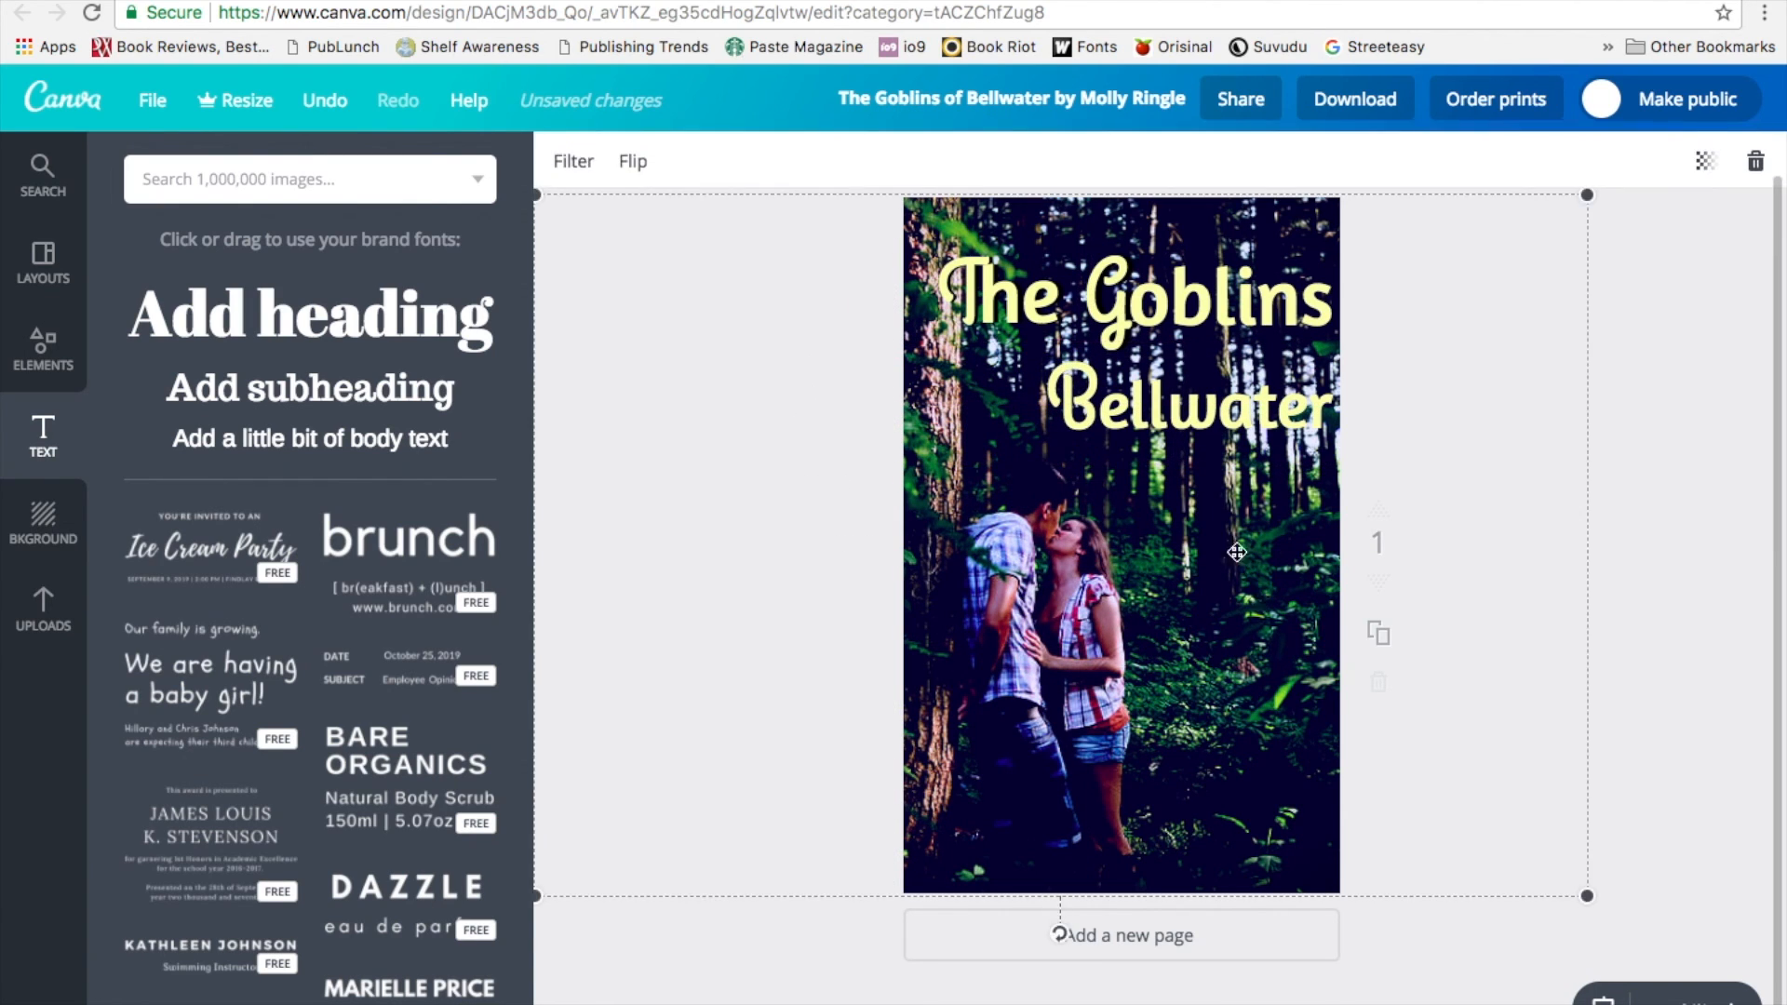
Step: Duplicate "ellwater", line the copy up slightly offset over the original, colour it black and send it behind the yellow text as a shadow
{"action": "left_click", "coordinate": [1292, 429]}
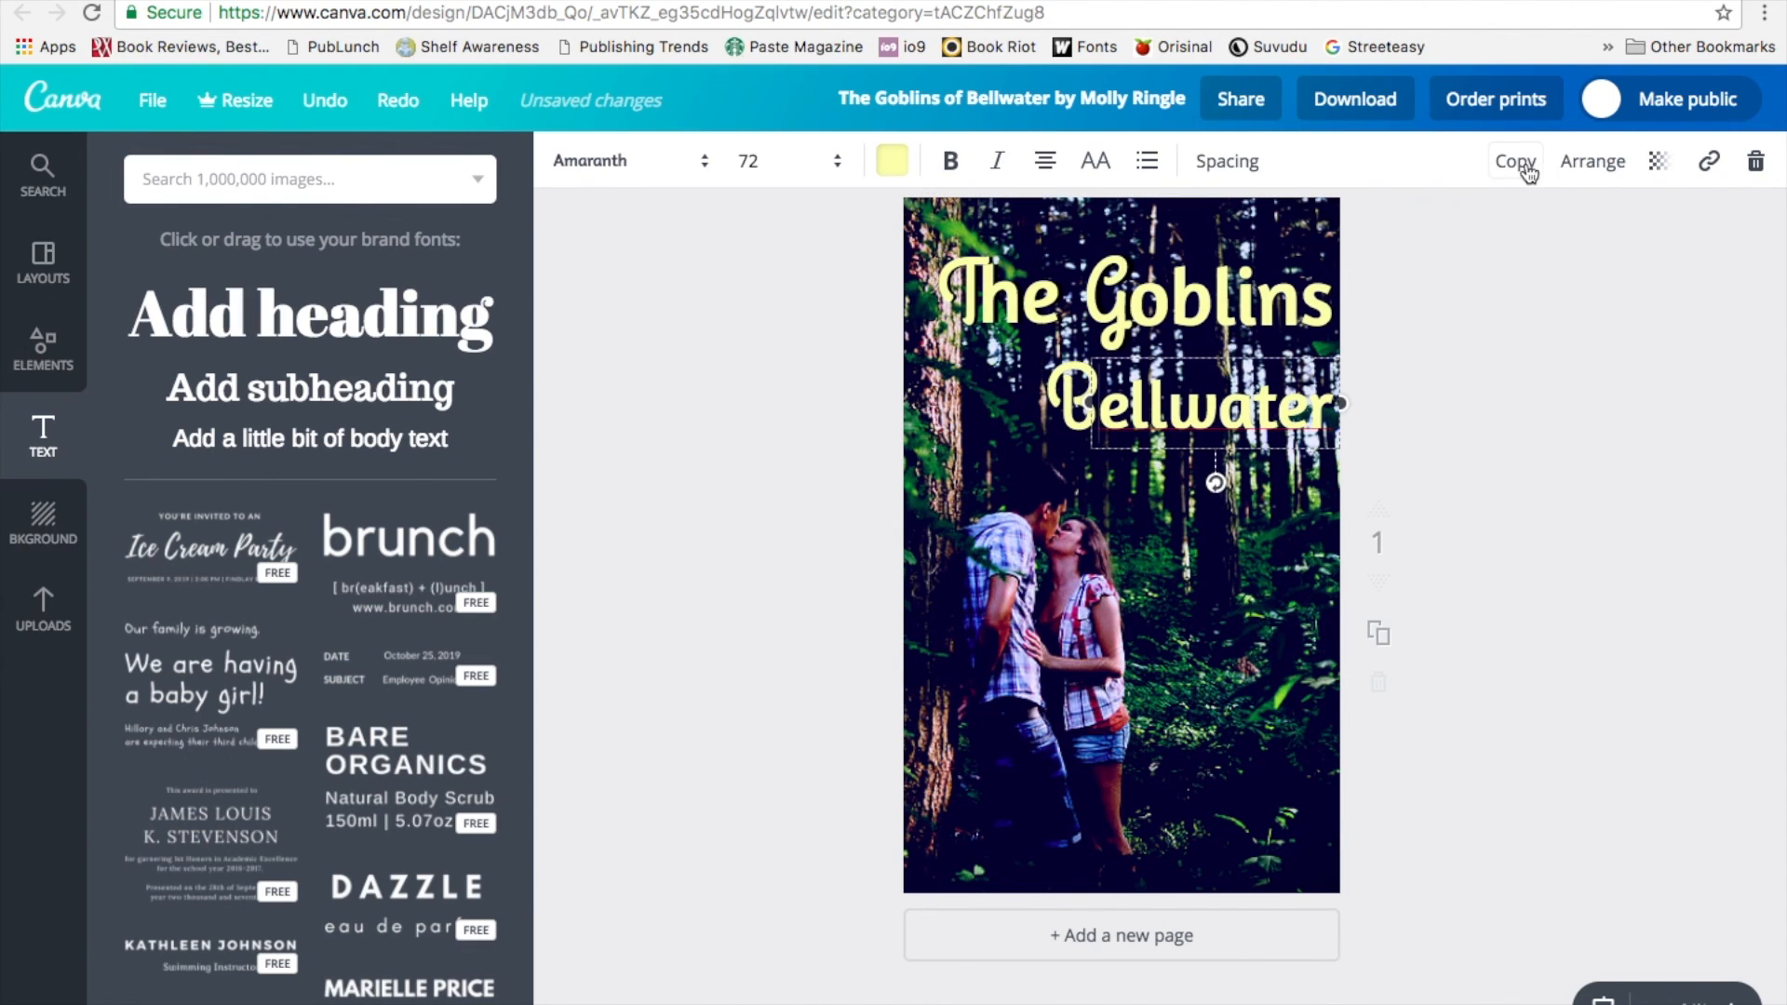
{"action": "left_click", "coordinate": [1515, 161]}
{"action": "left_click_drag", "start_coordinate": [1273, 421], "coordinate": [1352, 404]}
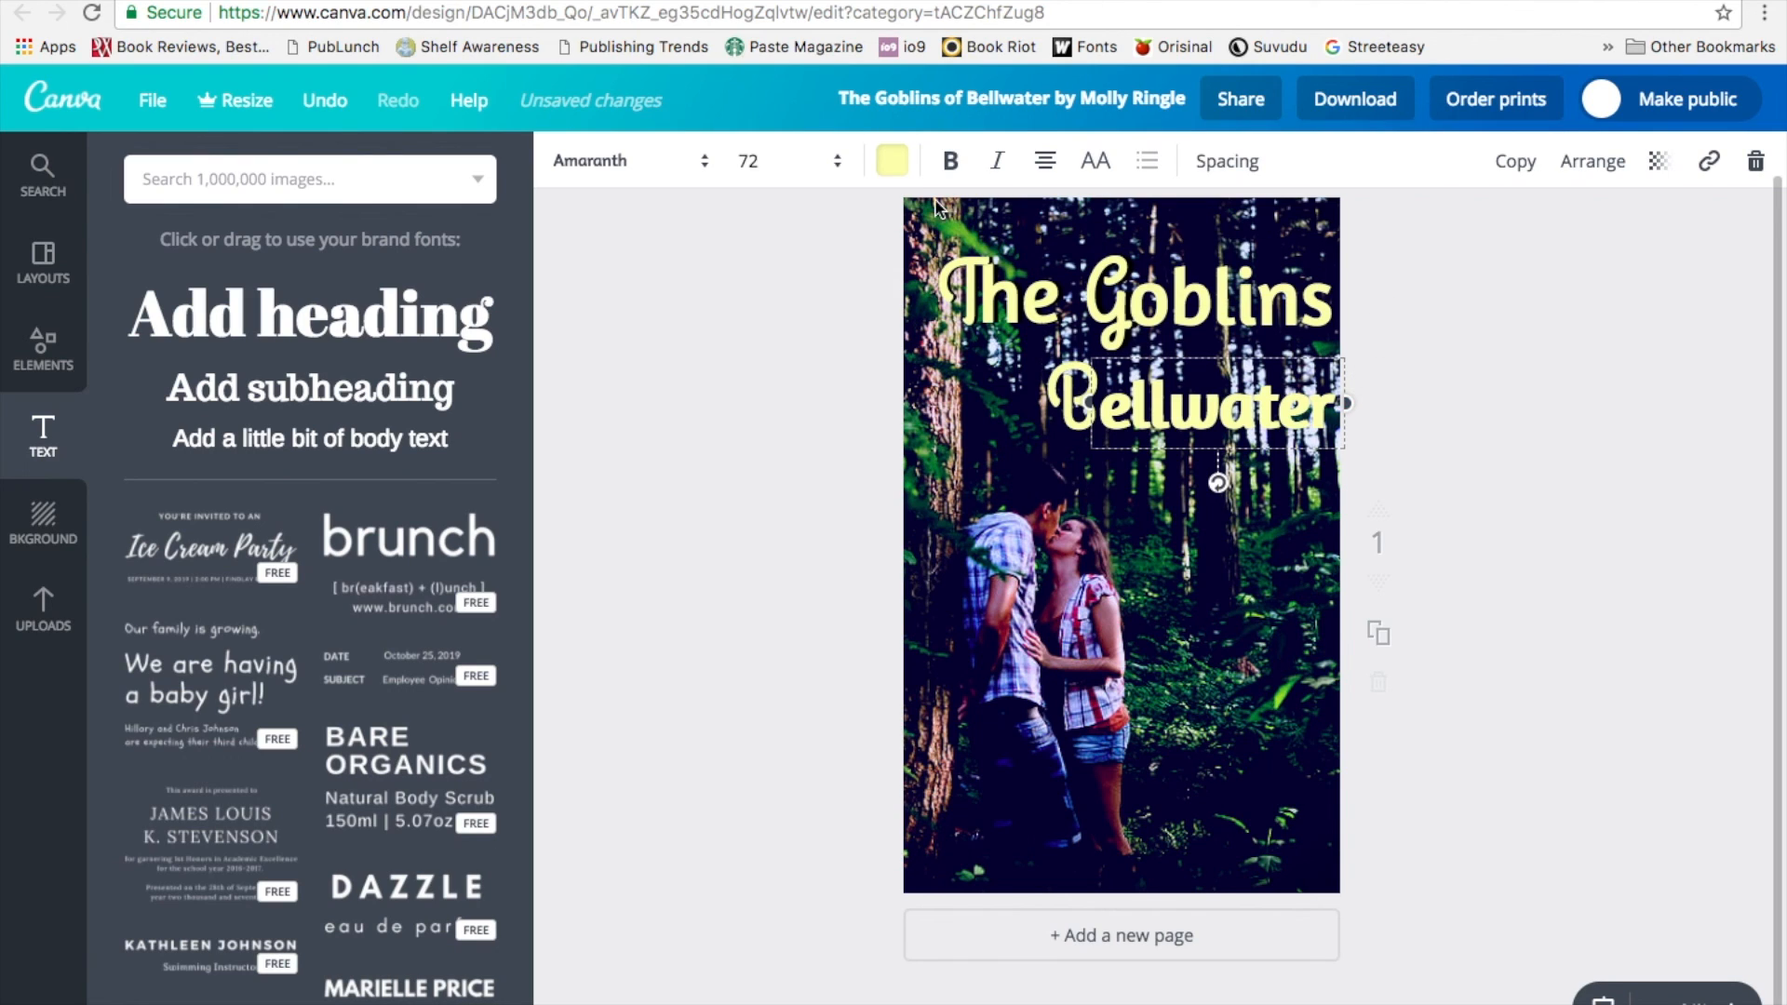
{"action": "left_click", "coordinate": [891, 160]}
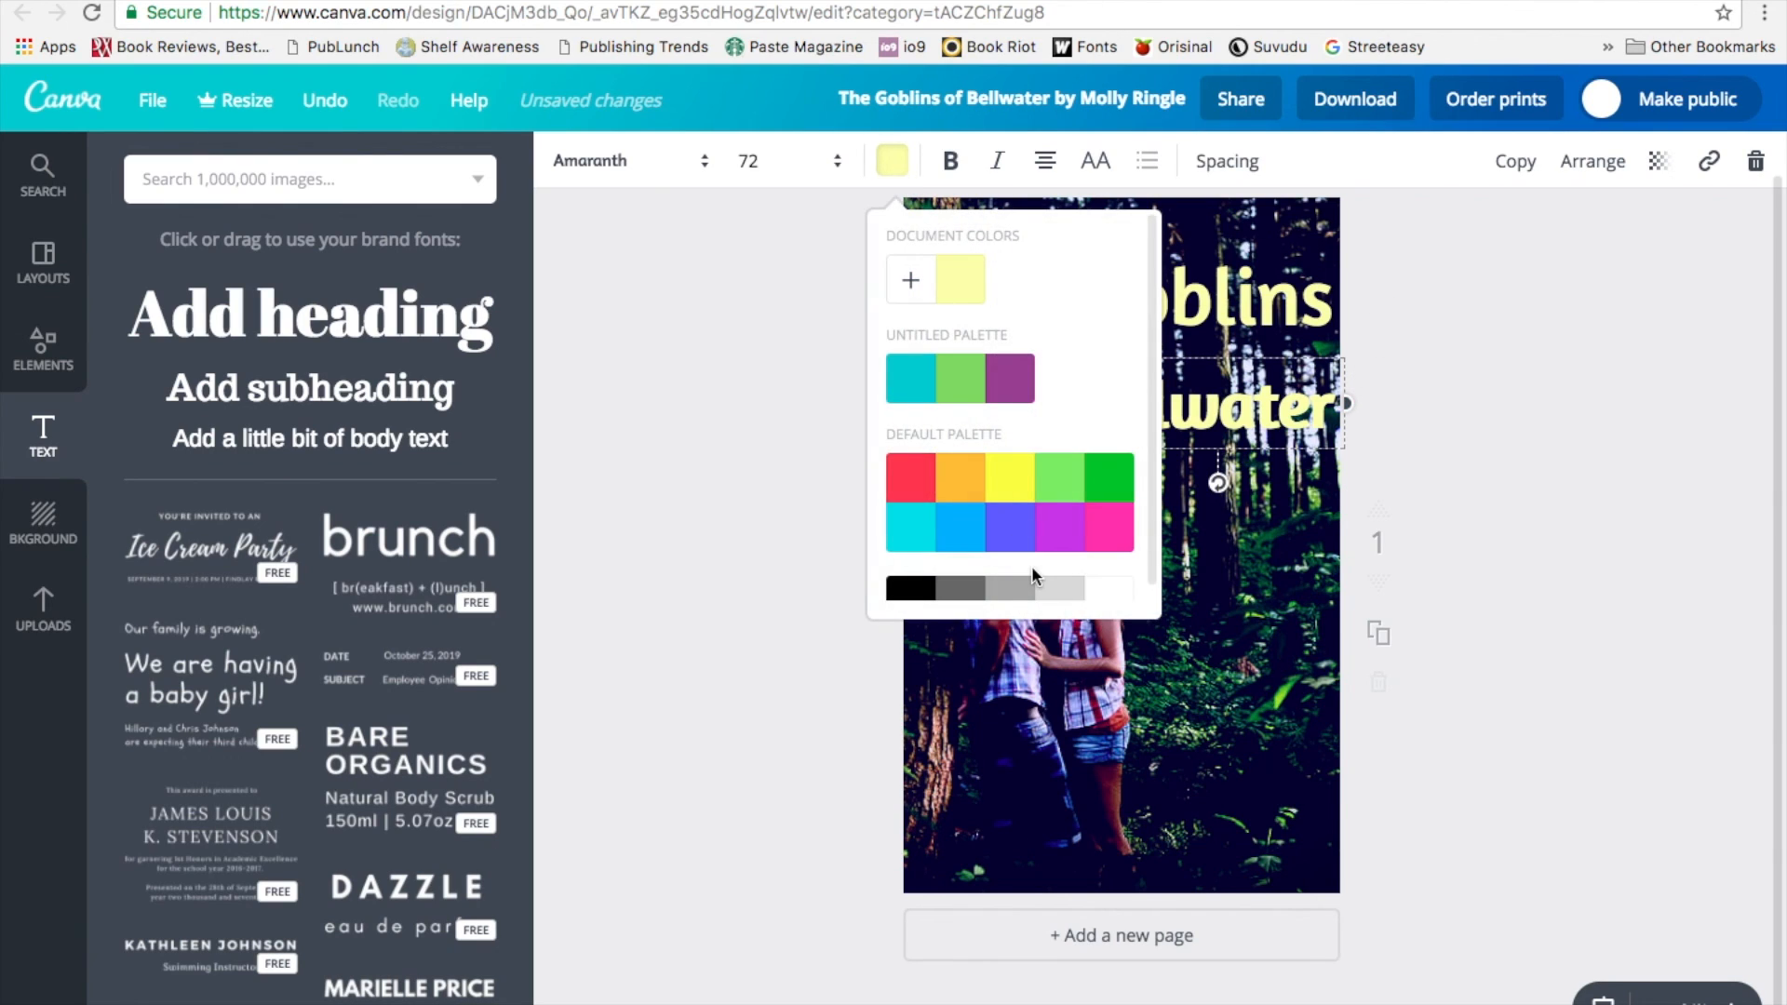
{"action": "left_click", "coordinate": [914, 590]}
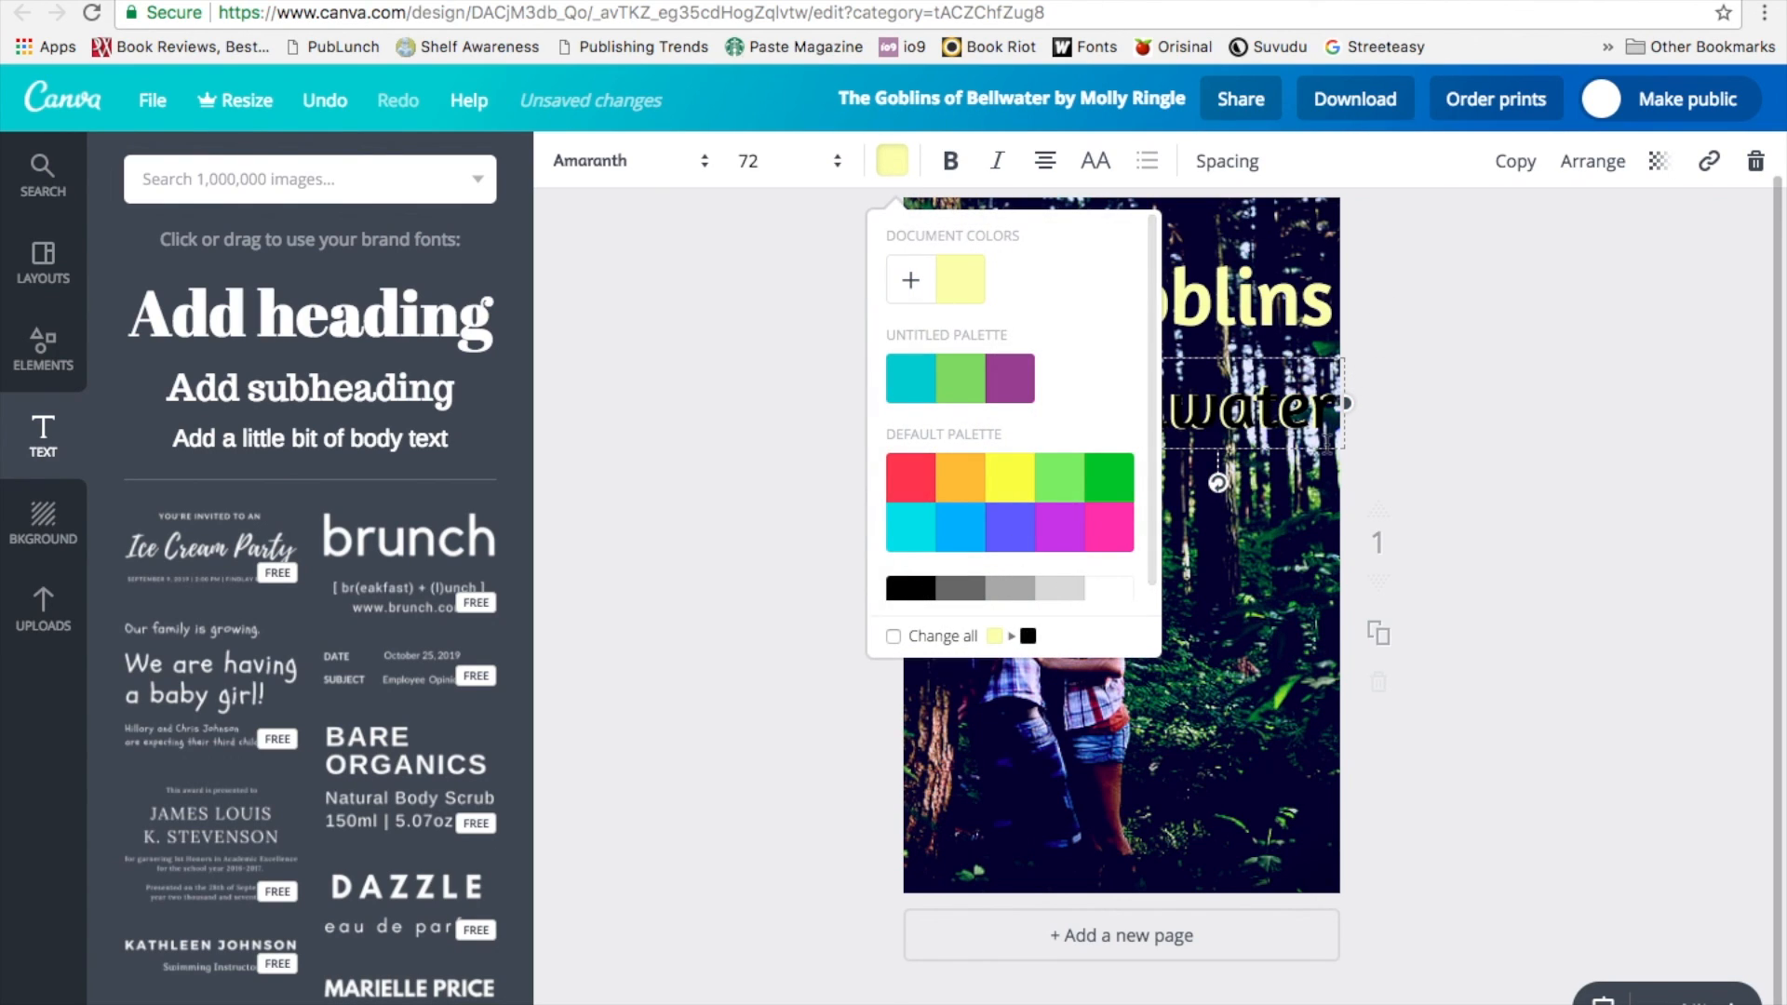
{"action": "left_click", "coordinate": [1353, 406]}
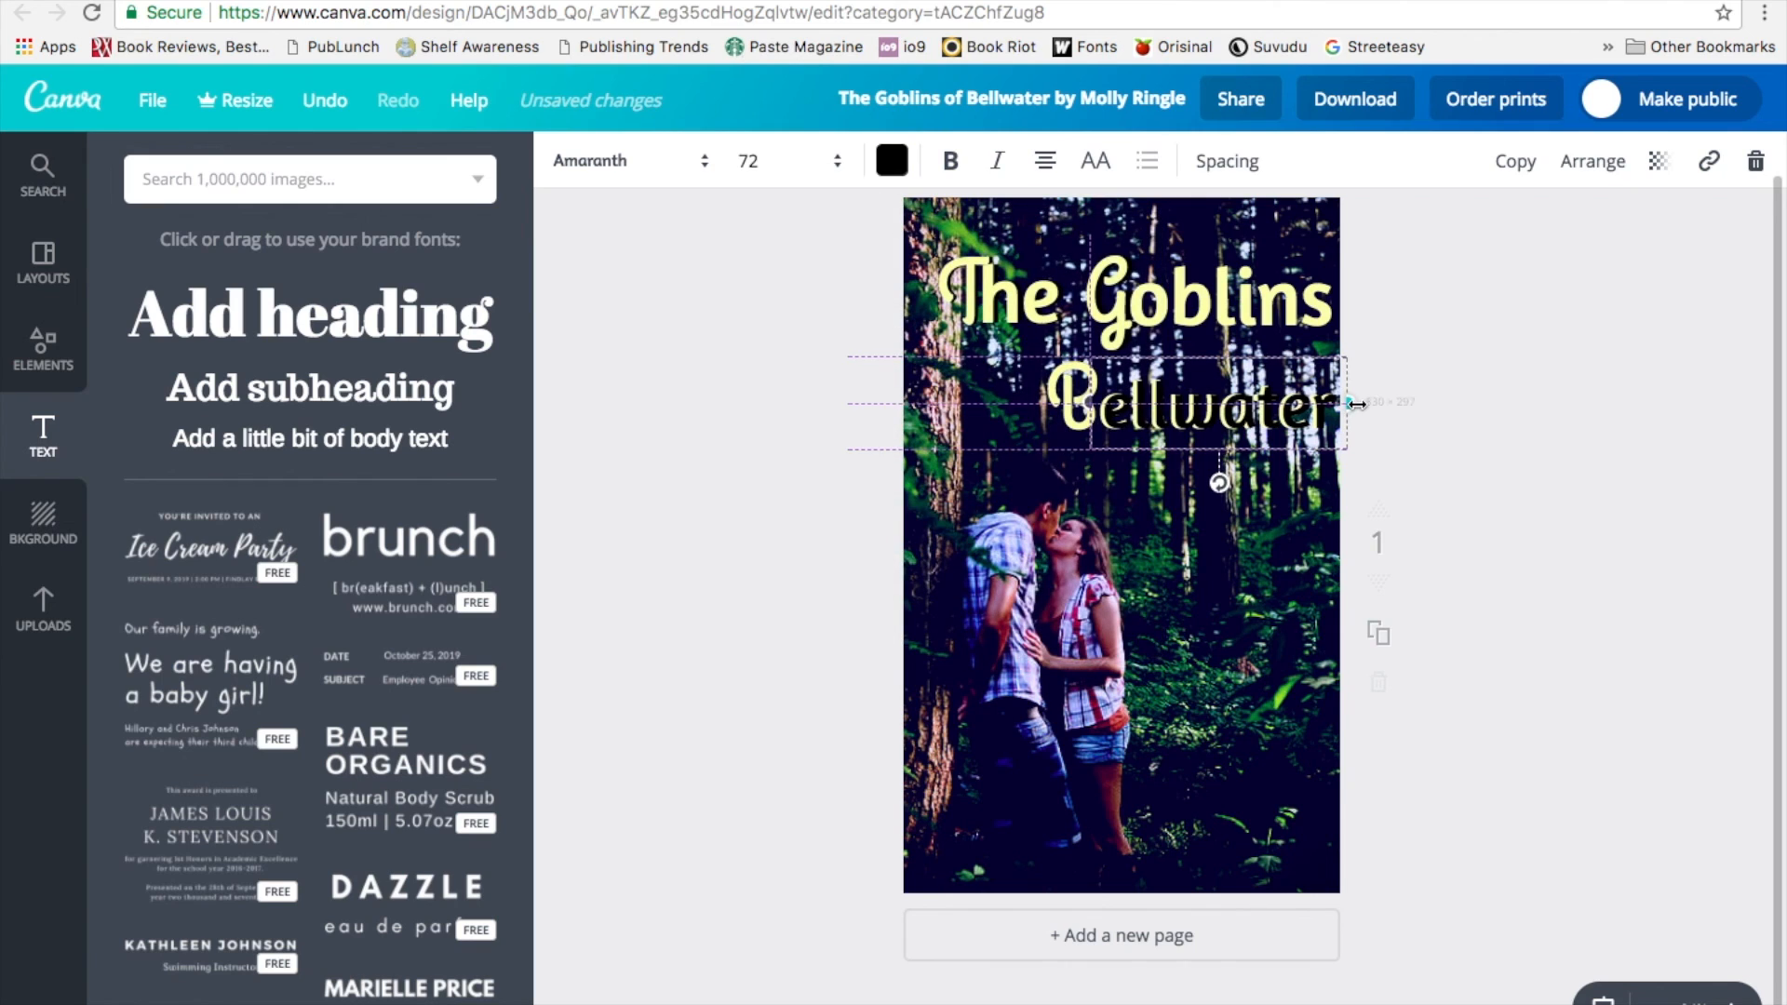
{"action": "left_click", "coordinate": [1603, 166]}
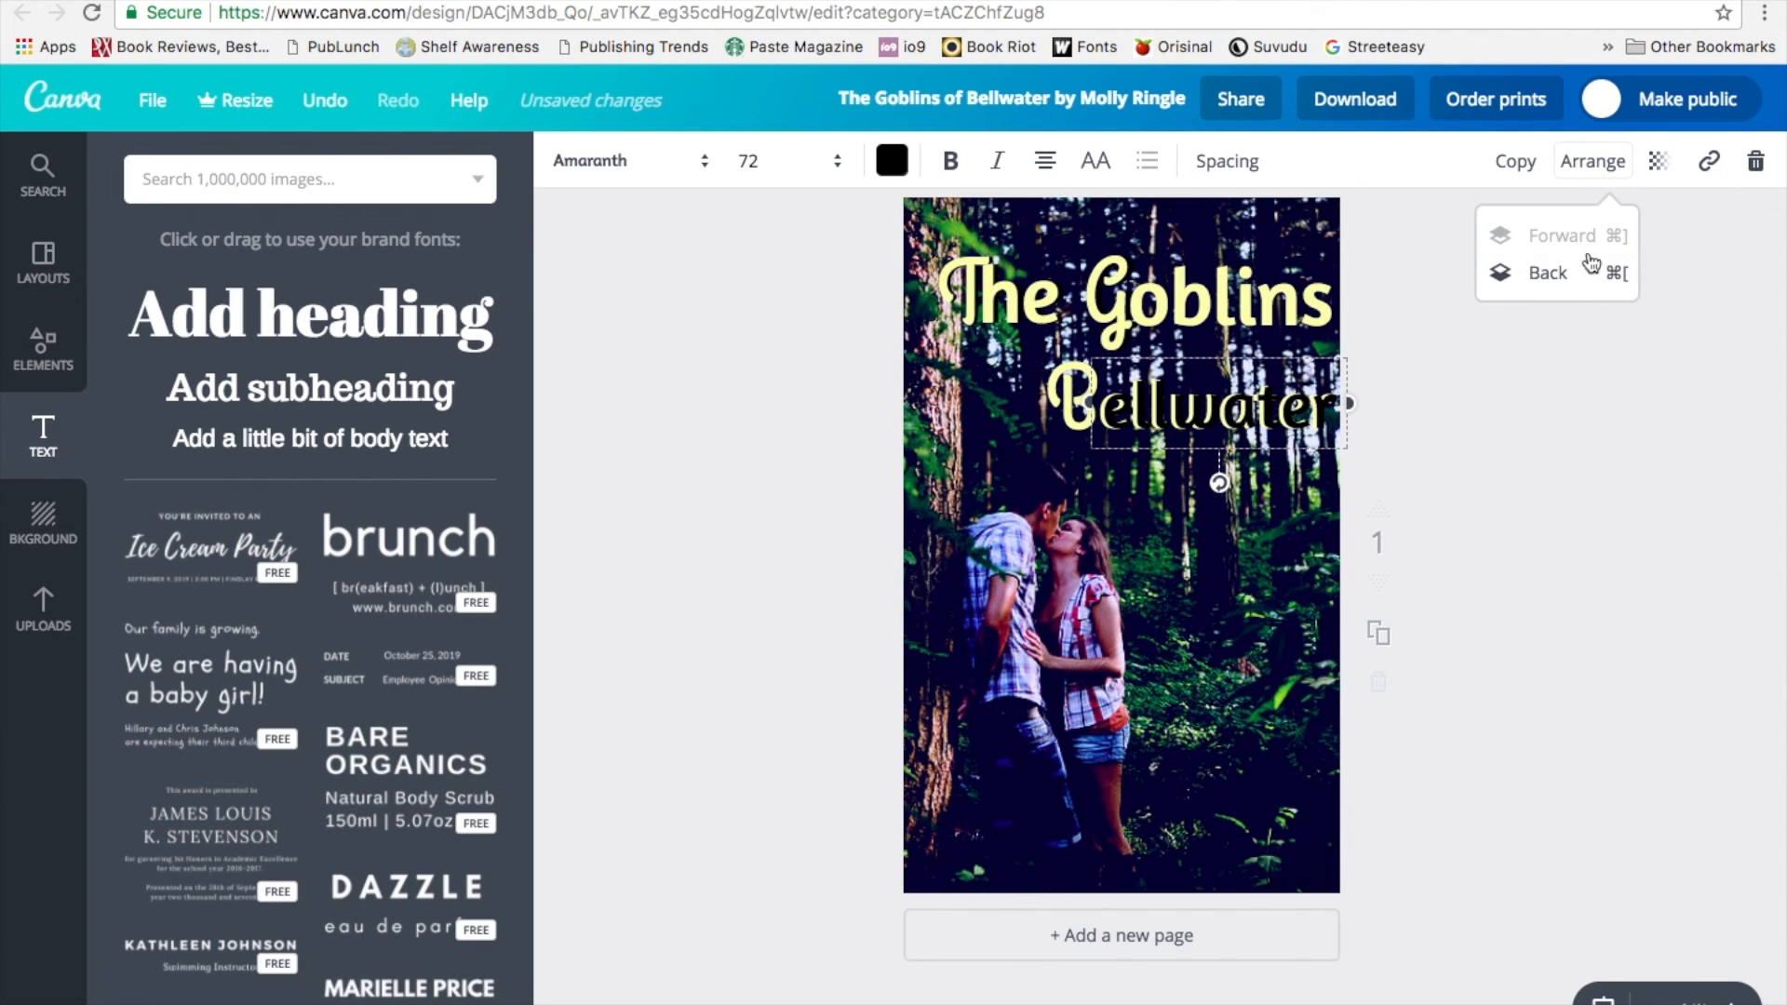
{"action": "left_click", "coordinate": [1621, 427]}
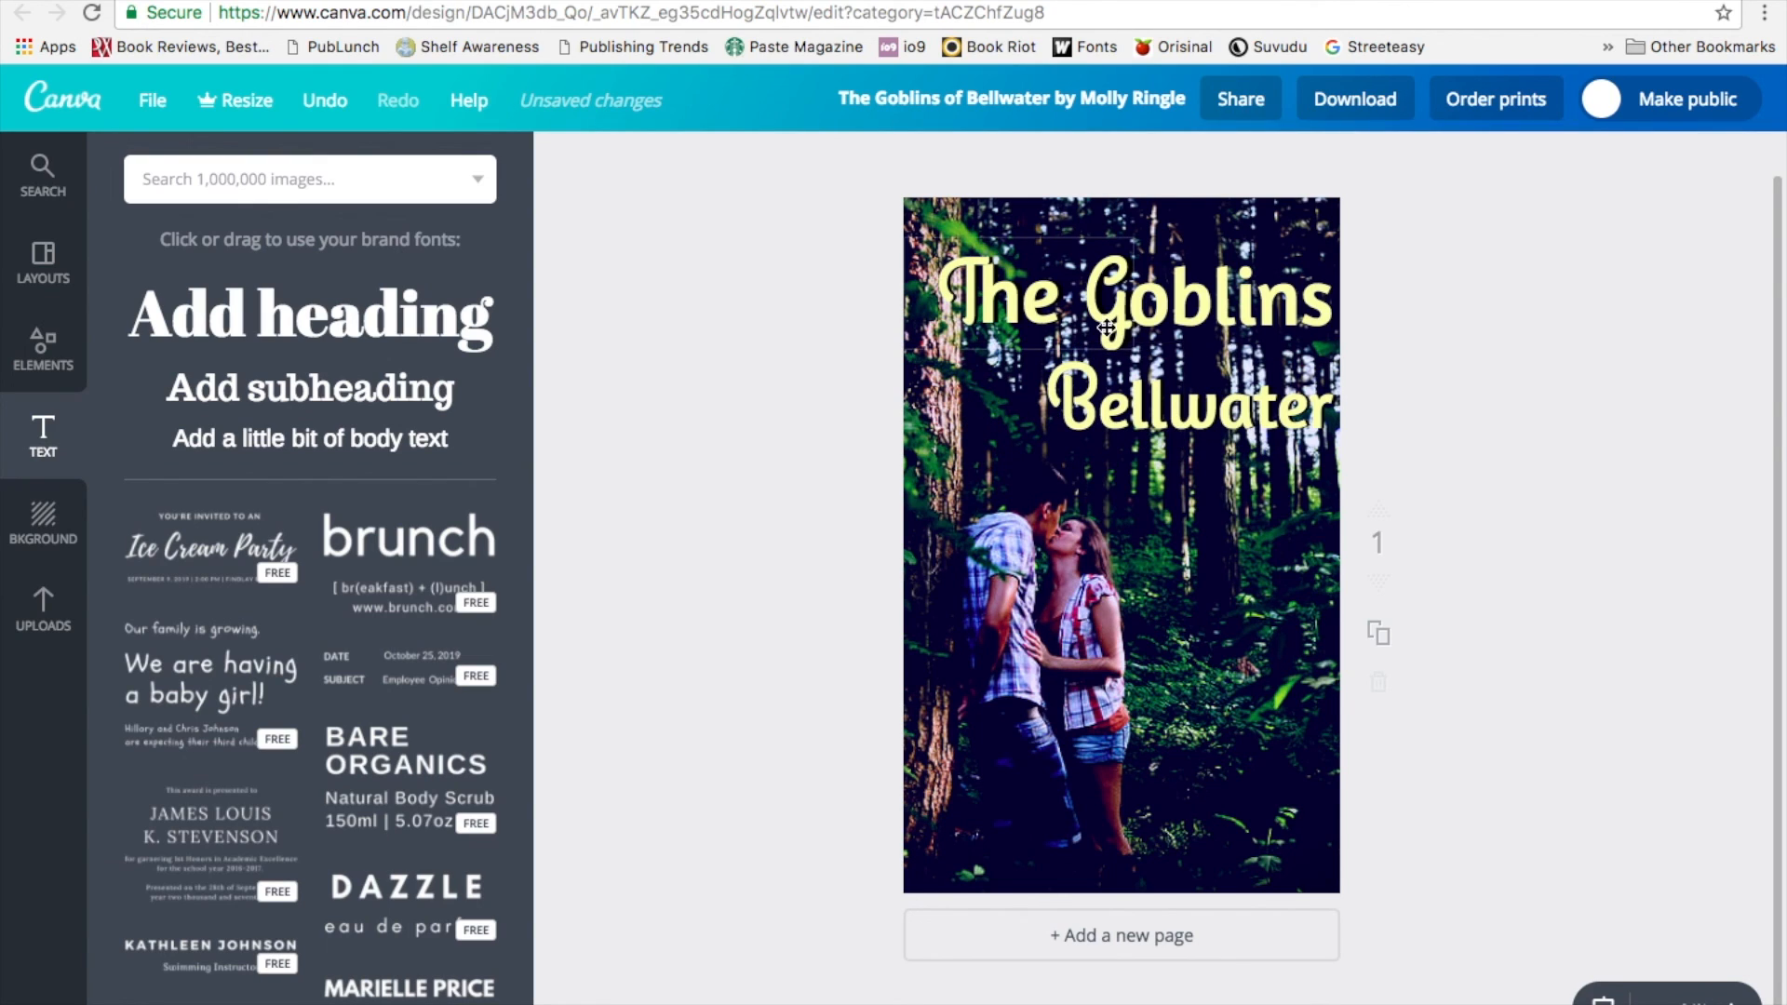
Step: Duplicate the yellow "B", place the copy before "Bellwater" and replace its text with "of"
{"action": "left_click", "coordinate": [1087, 406]}
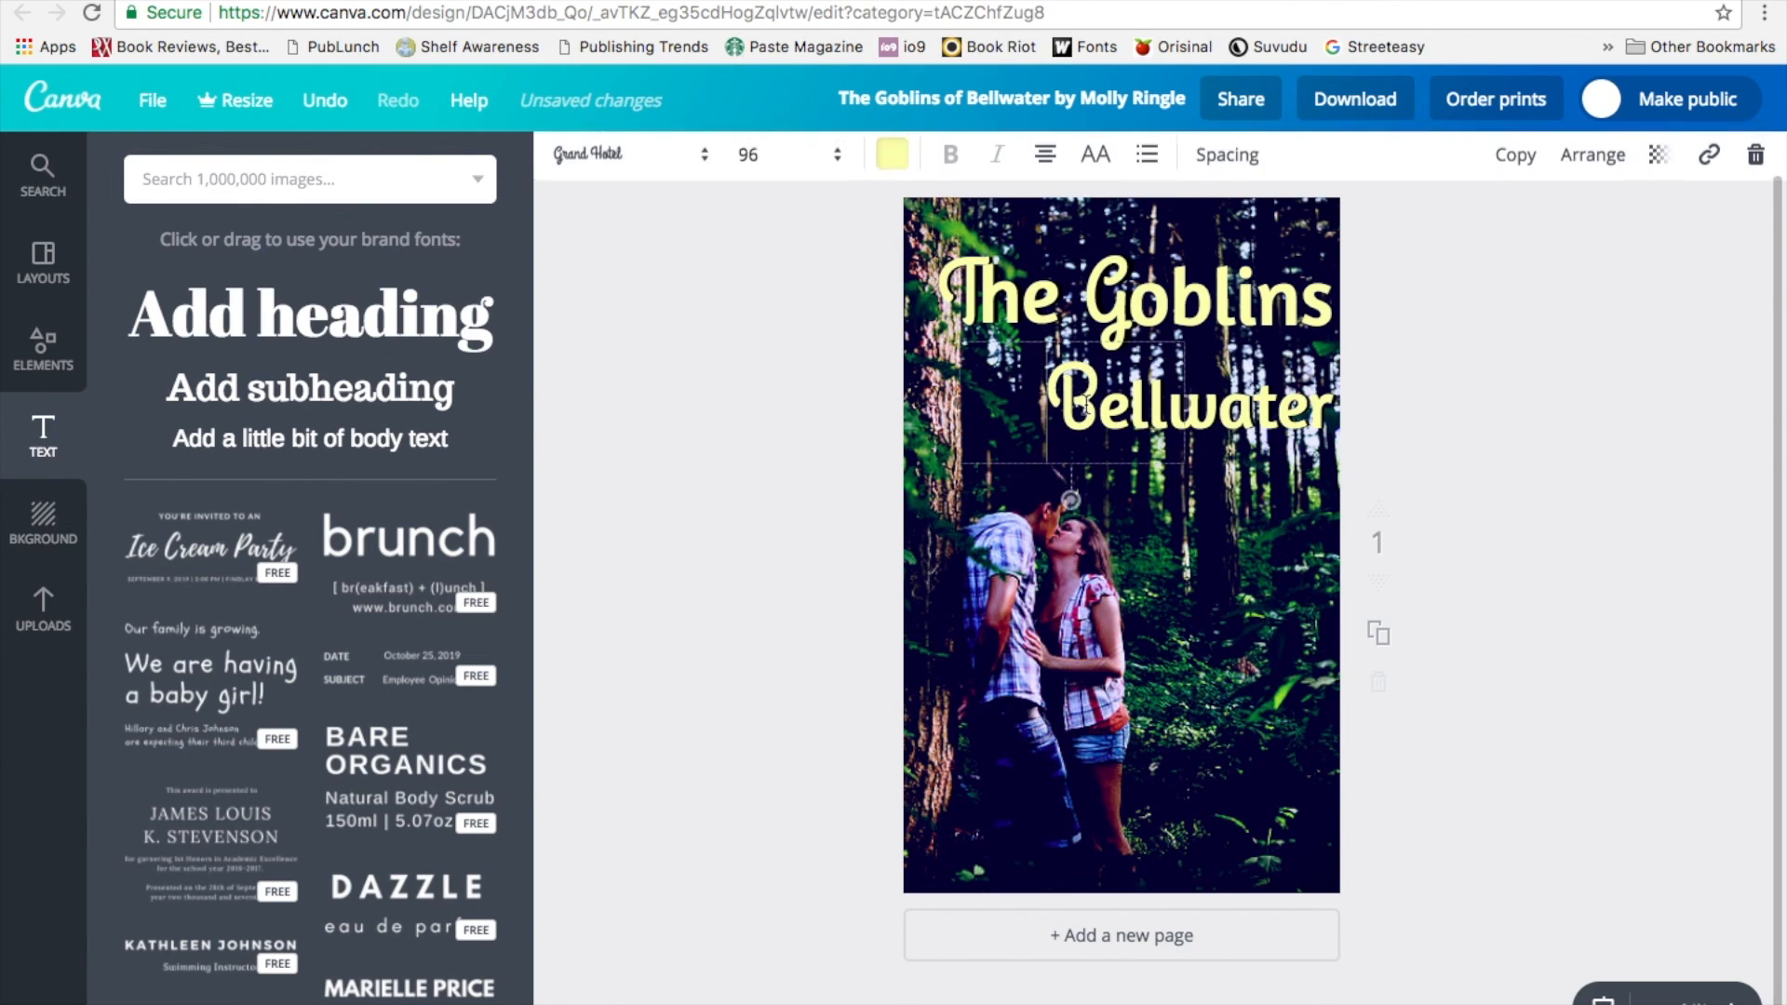
{"action": "left_click", "coordinate": [1514, 163]}
{"action": "left_click_drag", "start_coordinate": [1065, 433], "coordinate": [943, 423]}
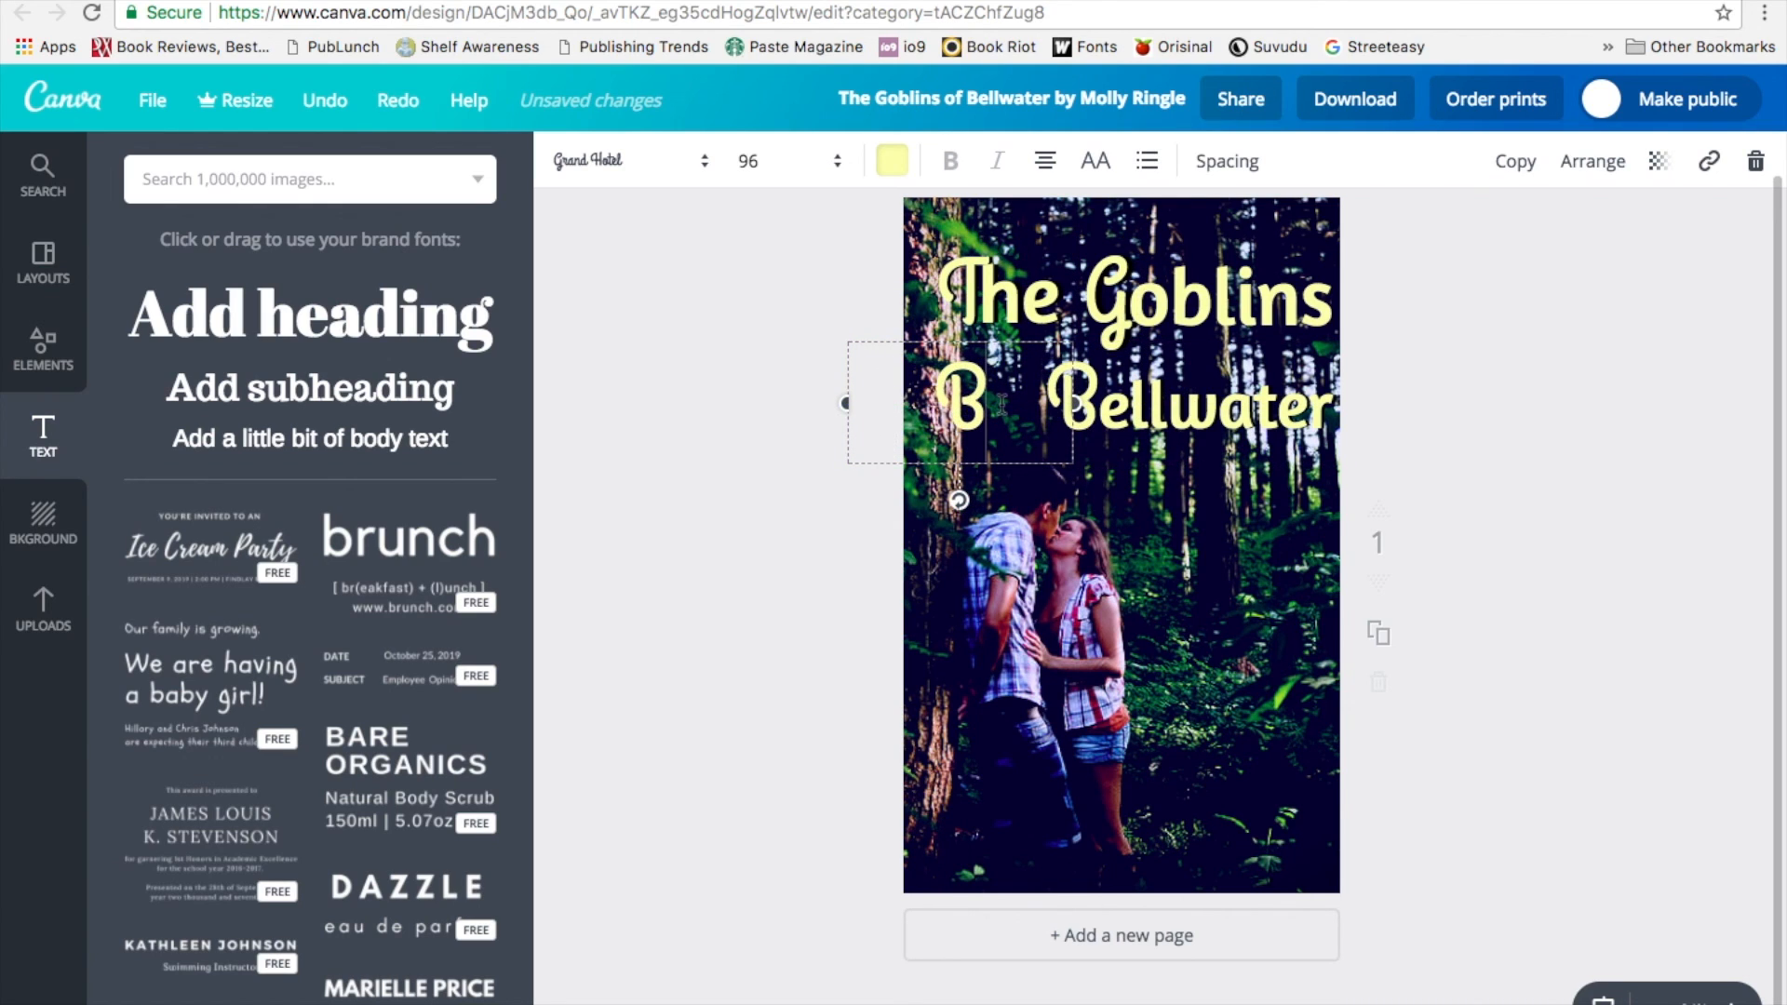
{"action": "key", "text": "BackSpace"}
{"action": "type", "text": "of"}
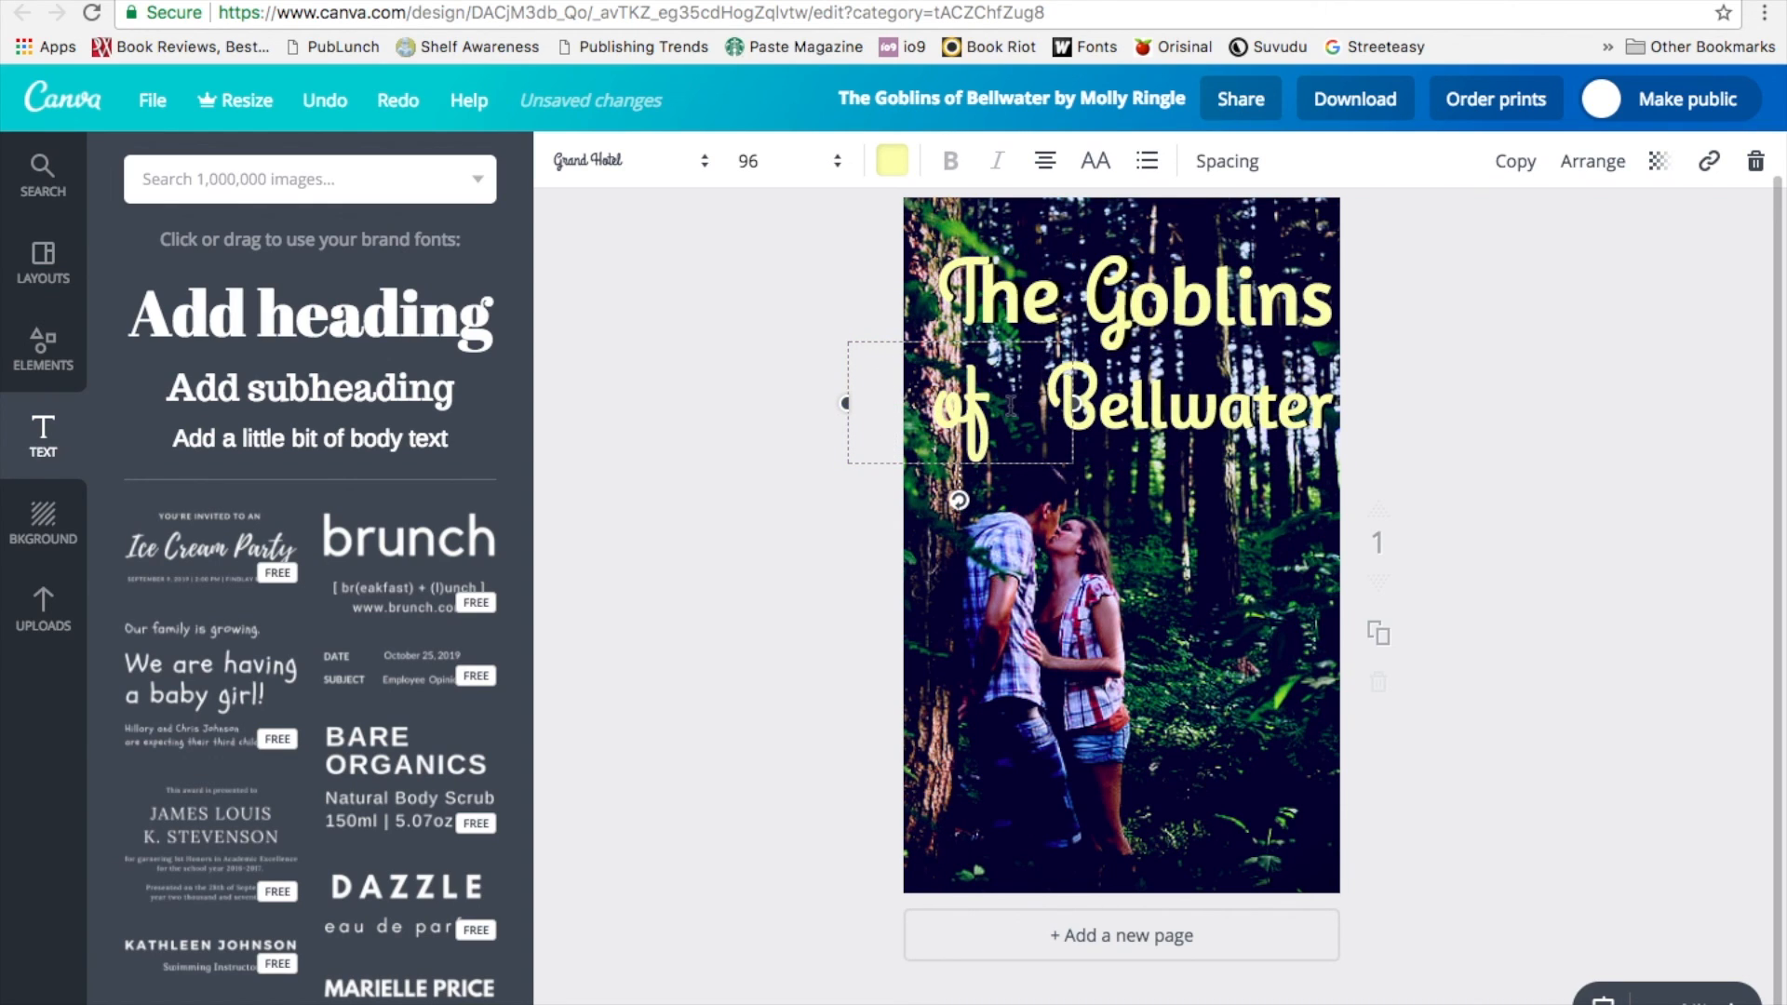
Step: Set "of" in Amaranth at size 72 and move it closer to "Bellwater" on the same baseline
{"action": "left_click_drag", "start_coordinate": [1009, 407], "coordinate": [931, 409]}
{"action": "left_click", "coordinate": [649, 168]}
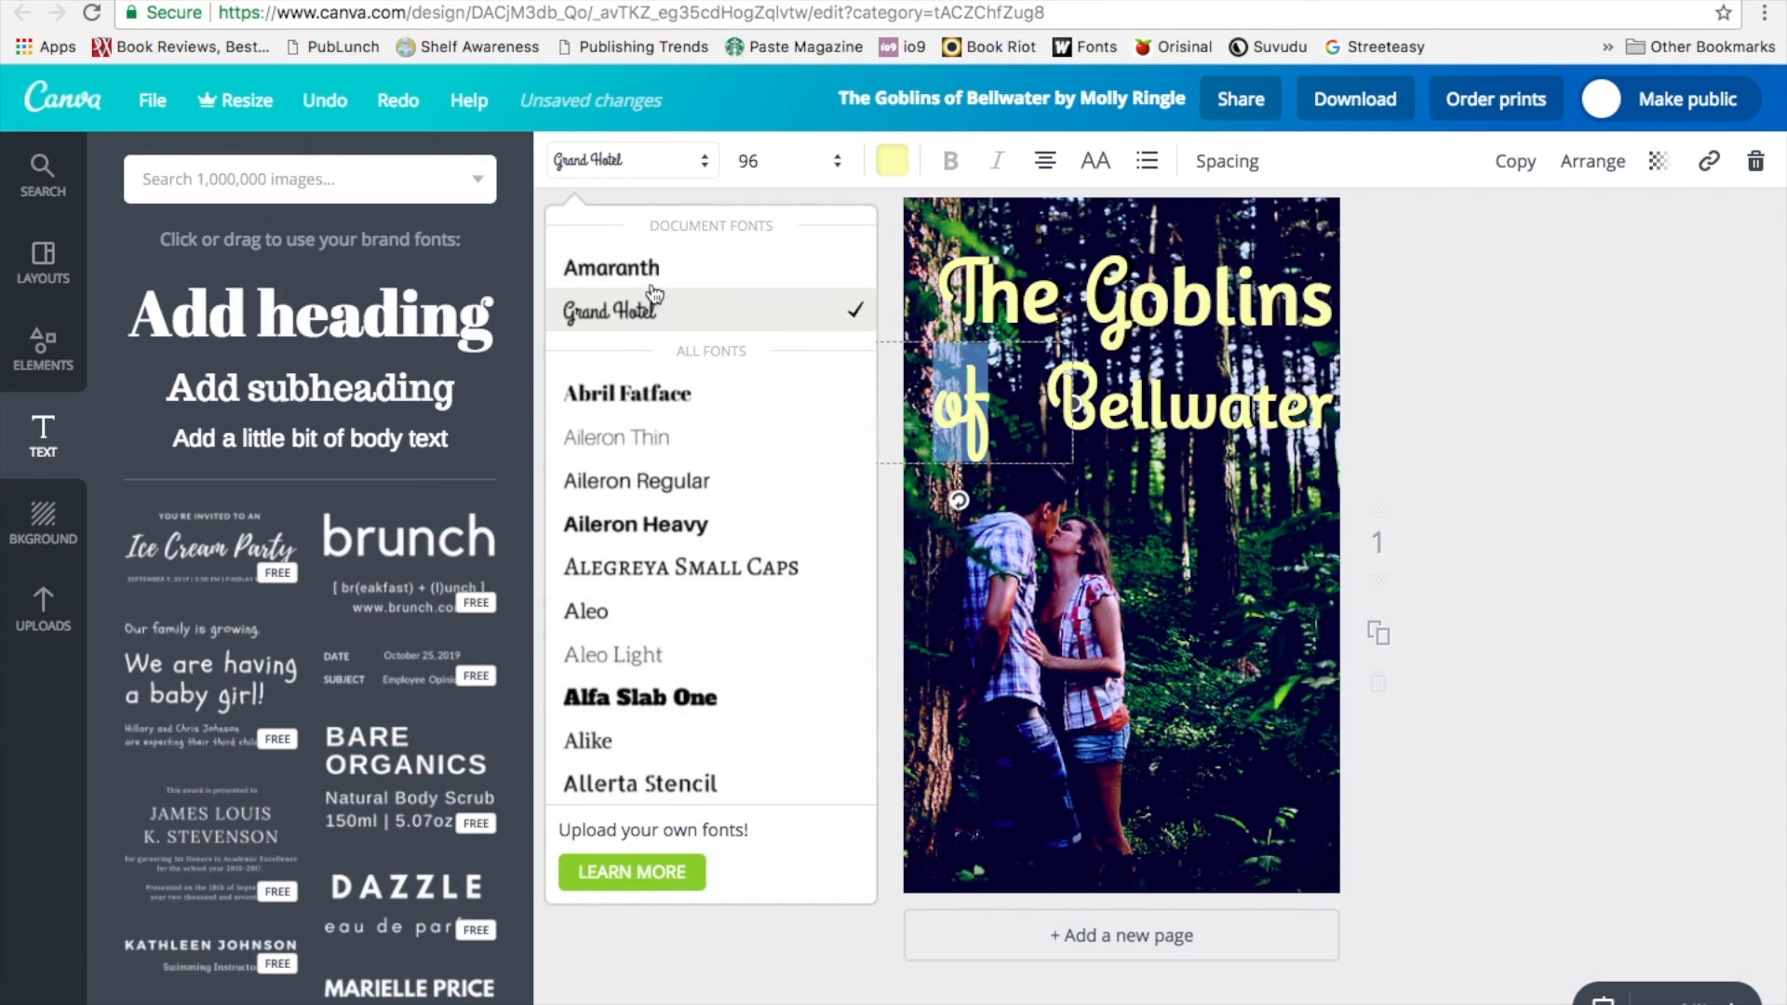
{"action": "left_click", "coordinate": [614, 268]}
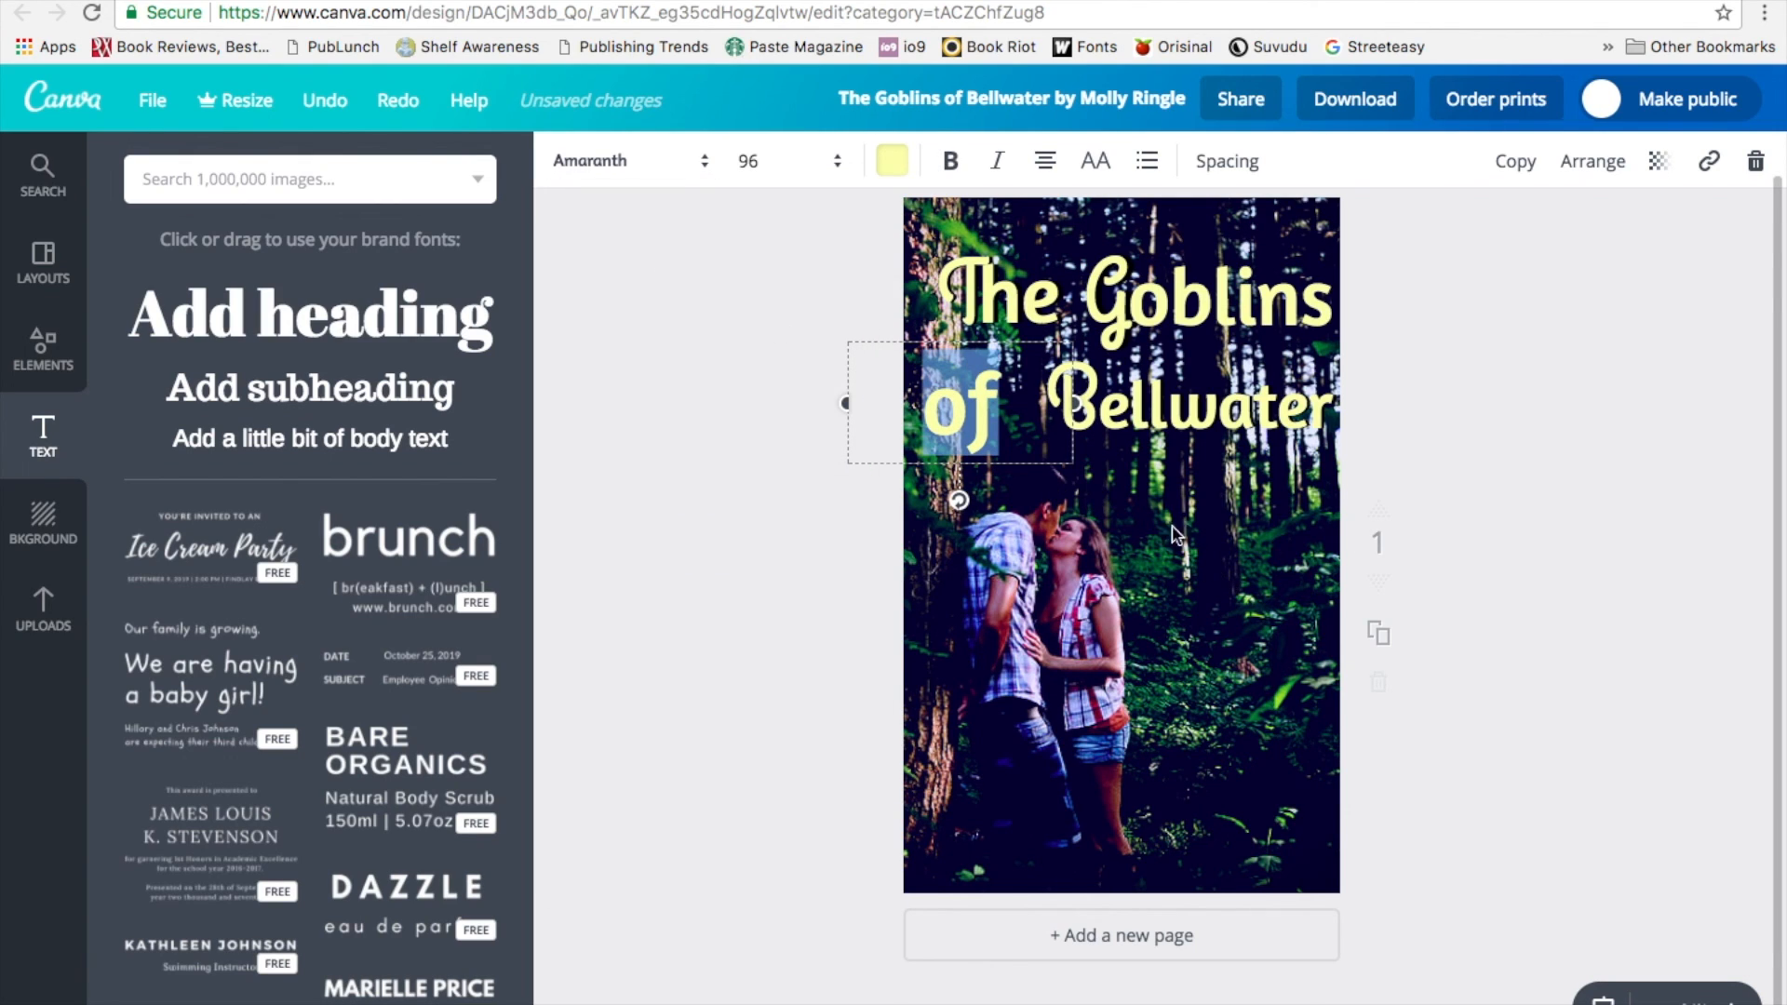
{"action": "left_click", "coordinate": [1156, 406]}
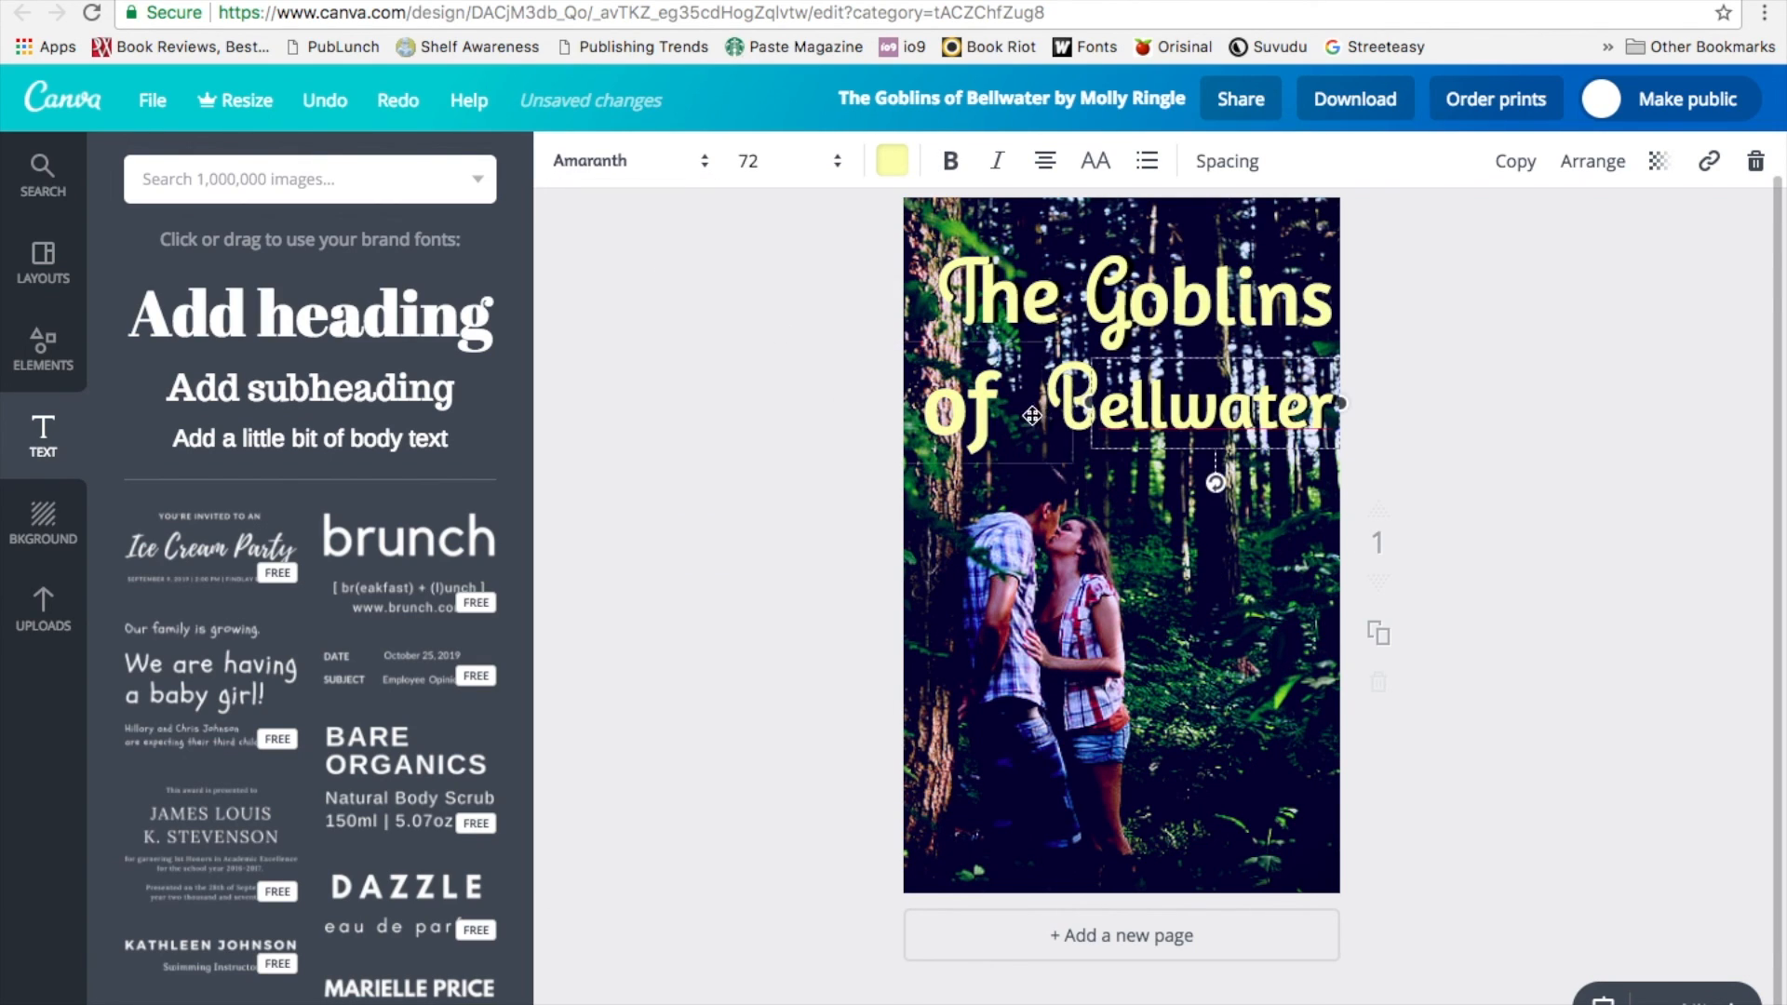
{"action": "left_click", "coordinate": [981, 414]}
{"action": "left_click", "coordinate": [818, 171]}
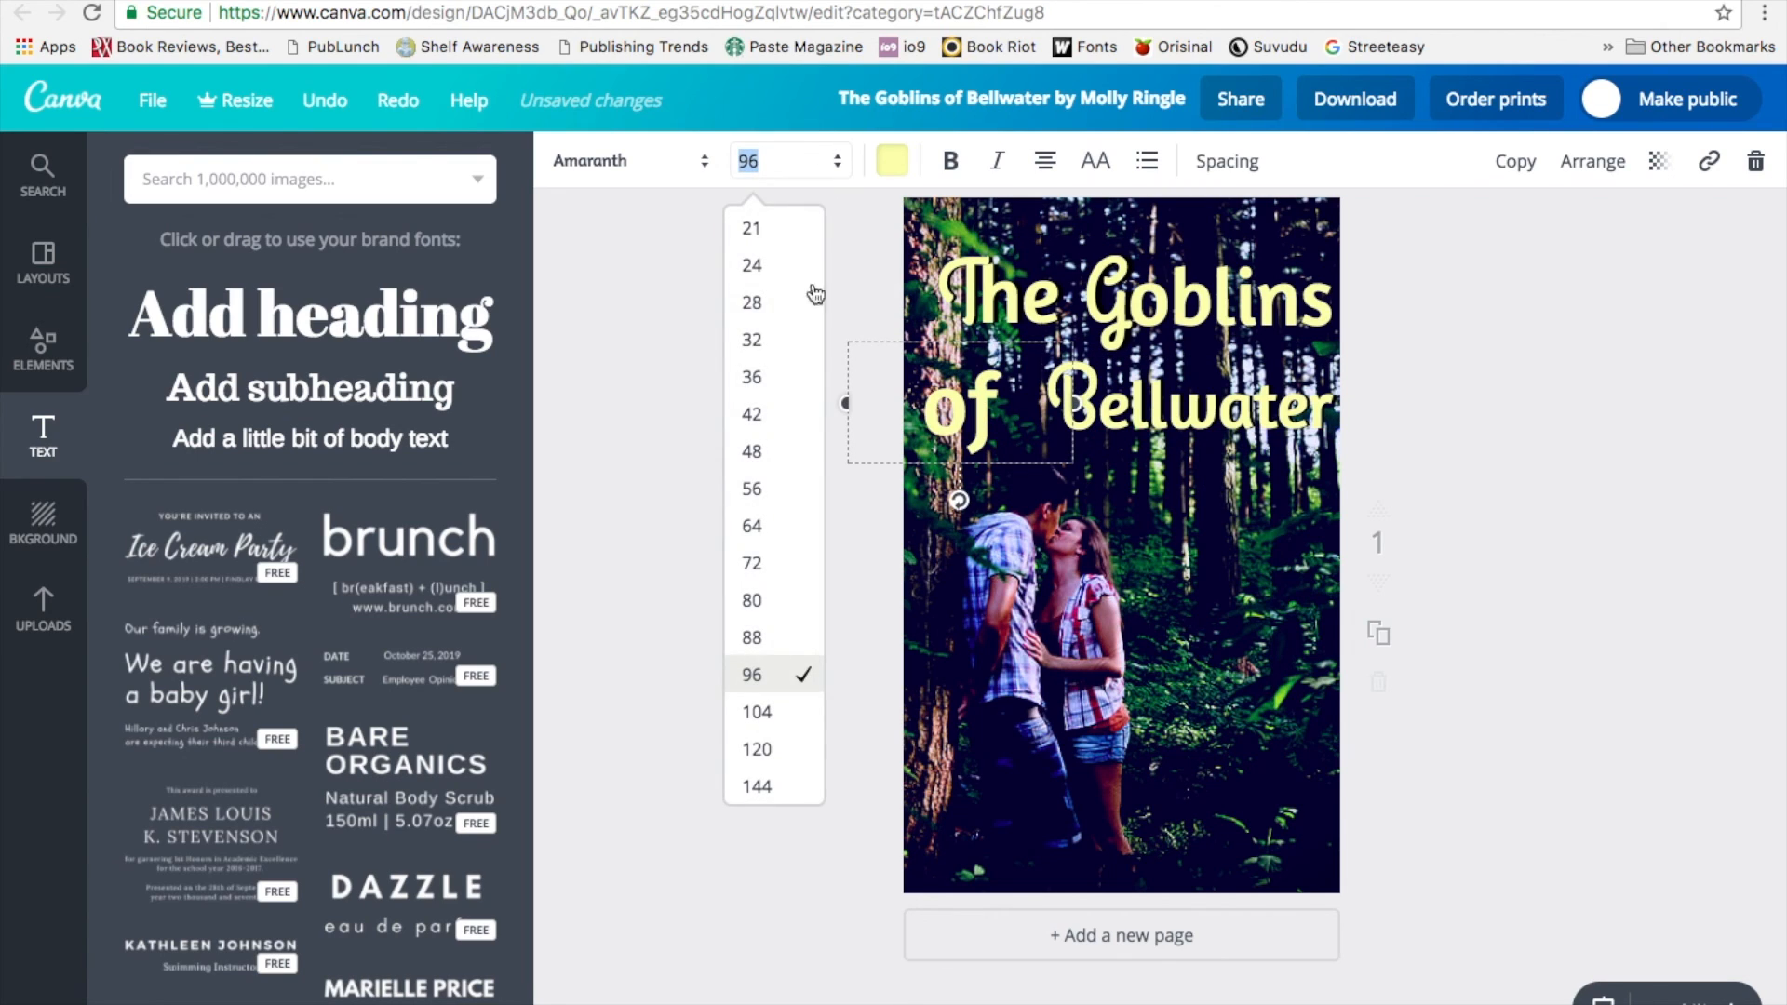
{"action": "left_click", "coordinate": [771, 565]}
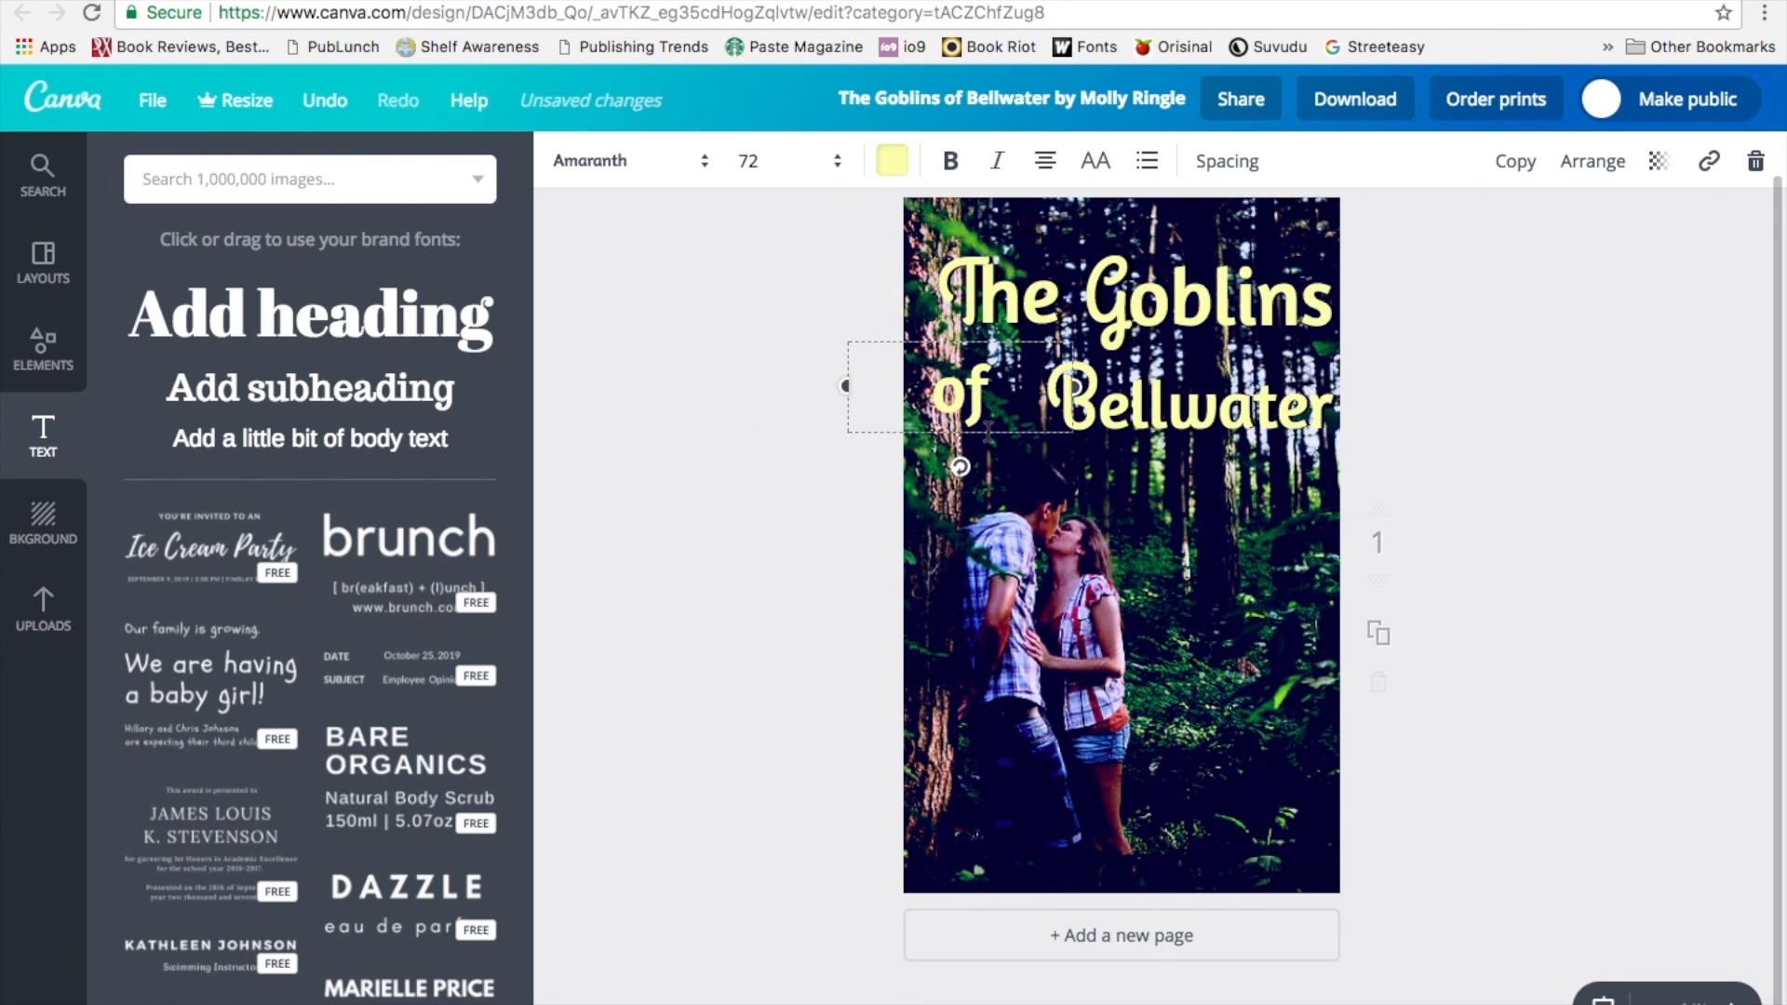
{"action": "left_click_drag", "start_coordinate": [989, 439], "coordinate": [1024, 451]}
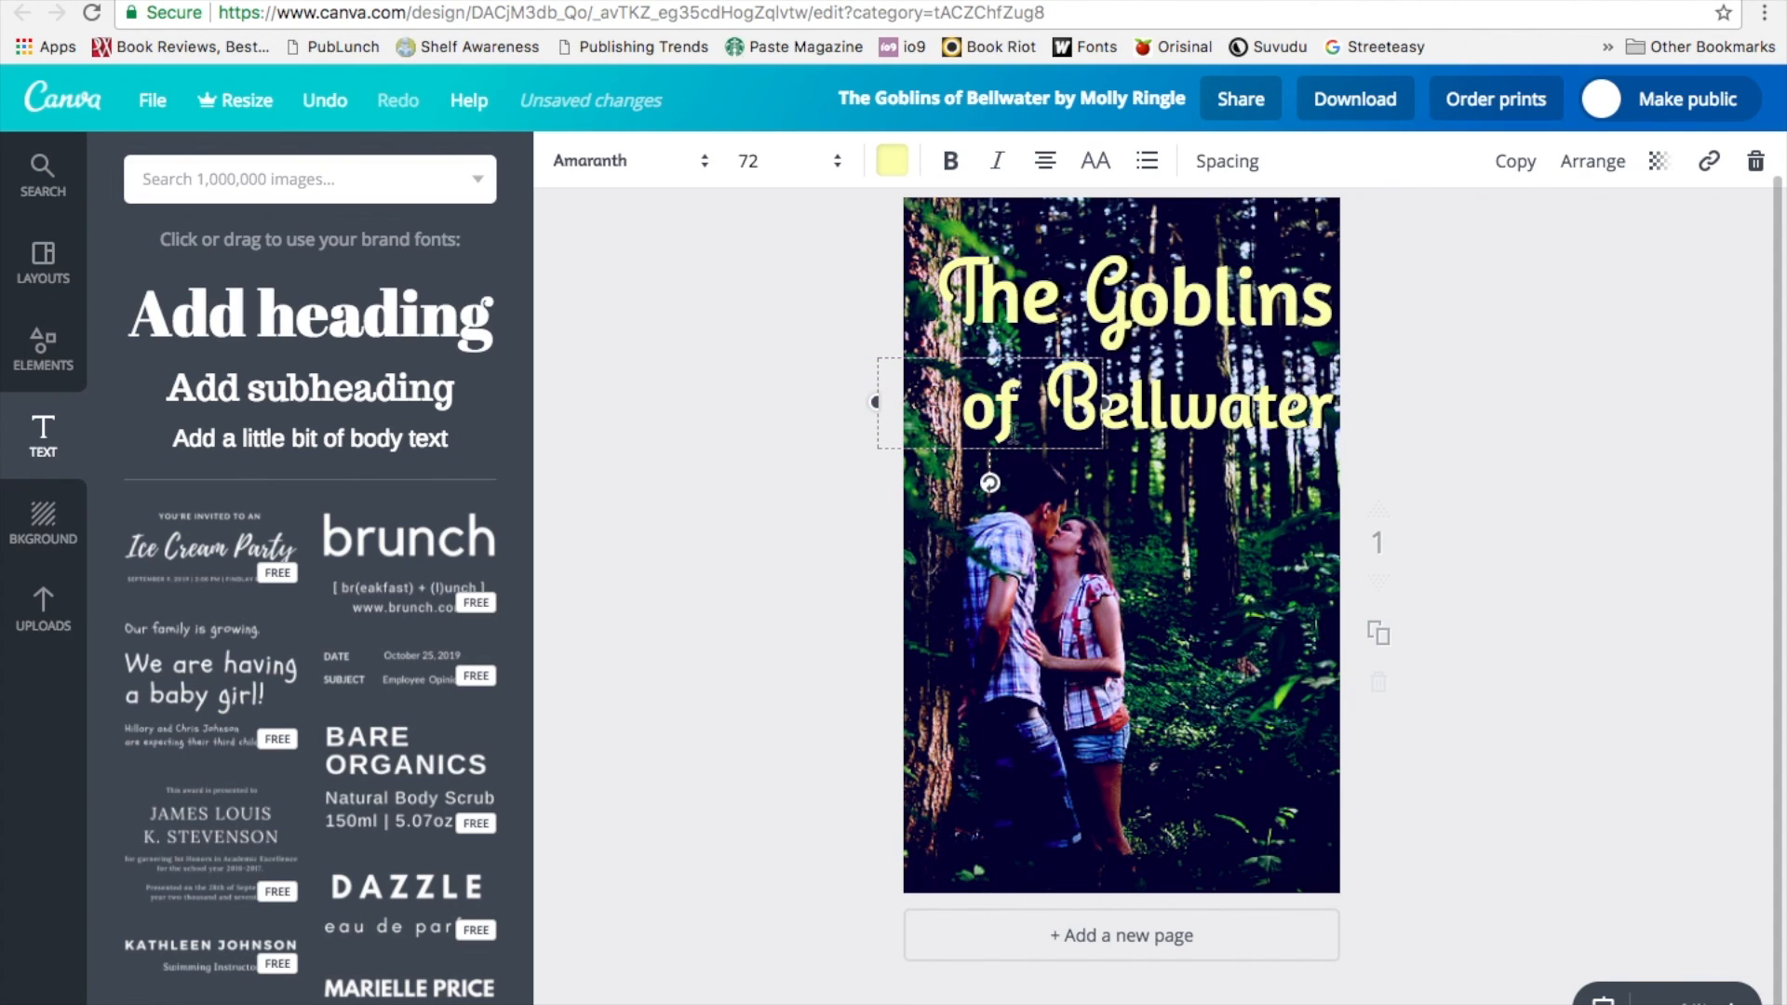
Step: Duplicate "of", align the copy slightly offset over the original, colour it black and send it behind the yellow text as a shadow
{"action": "left_click", "coordinate": [1525, 163]}
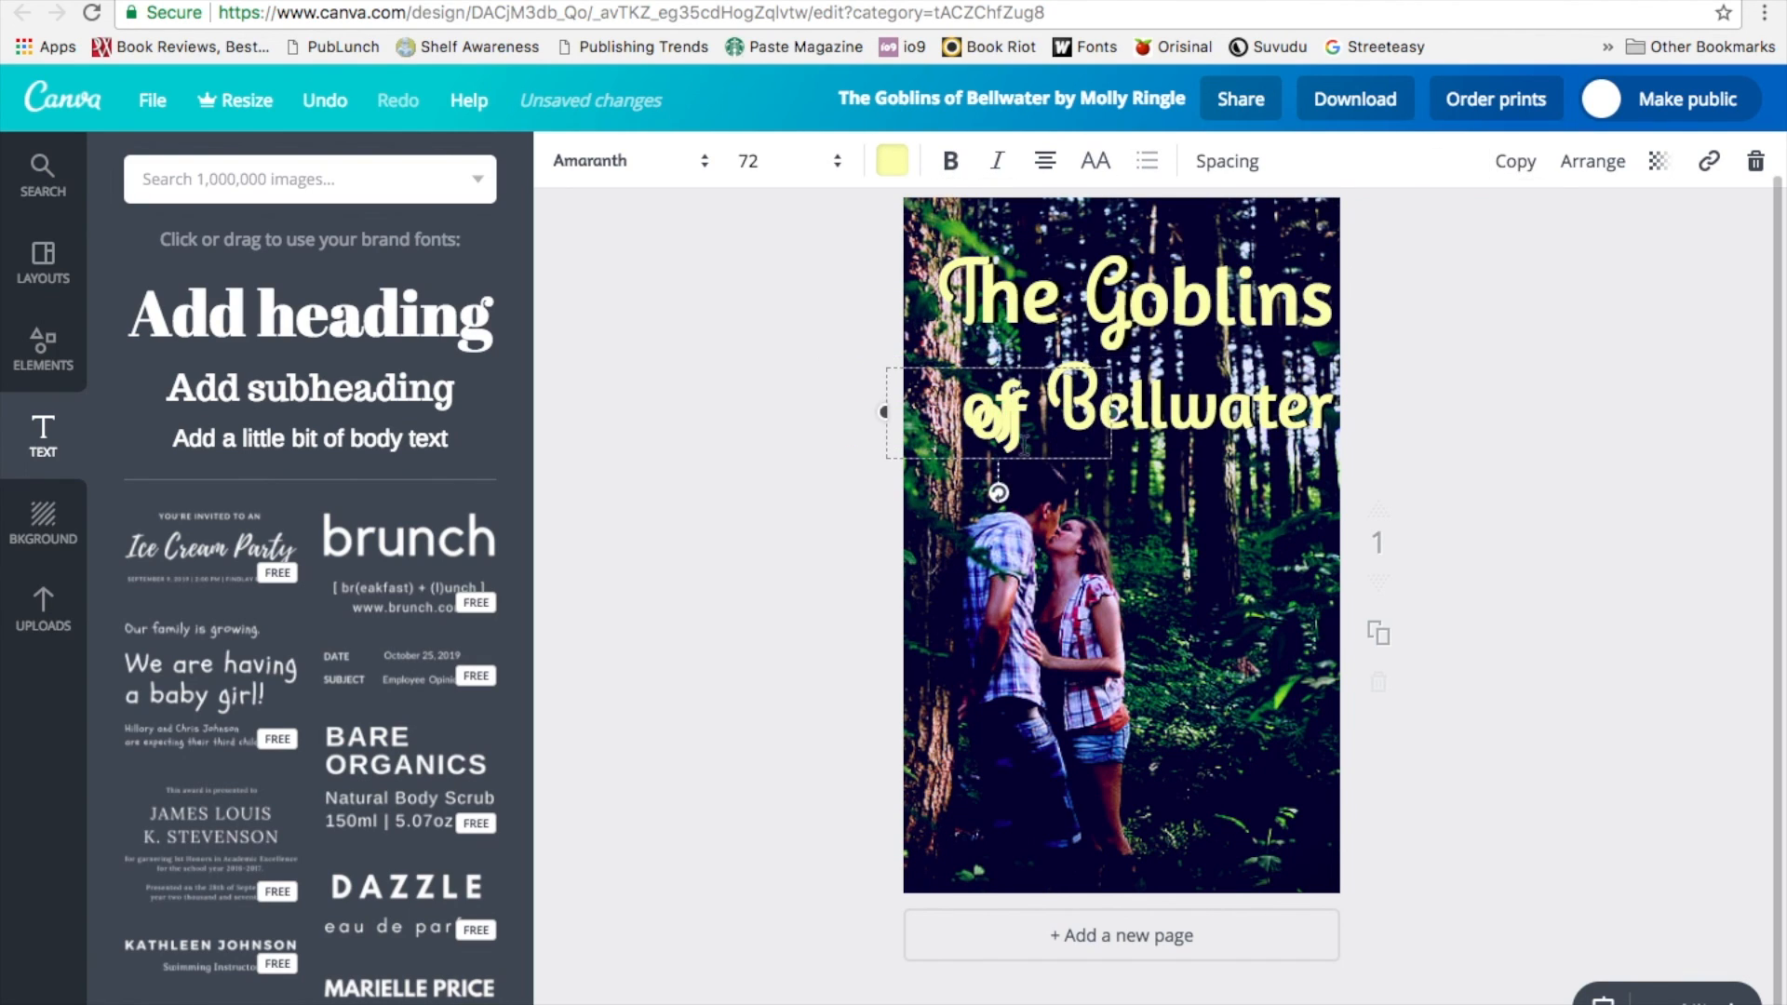
{"action": "left_click_drag", "start_coordinate": [1023, 430], "coordinate": [1020, 417]}
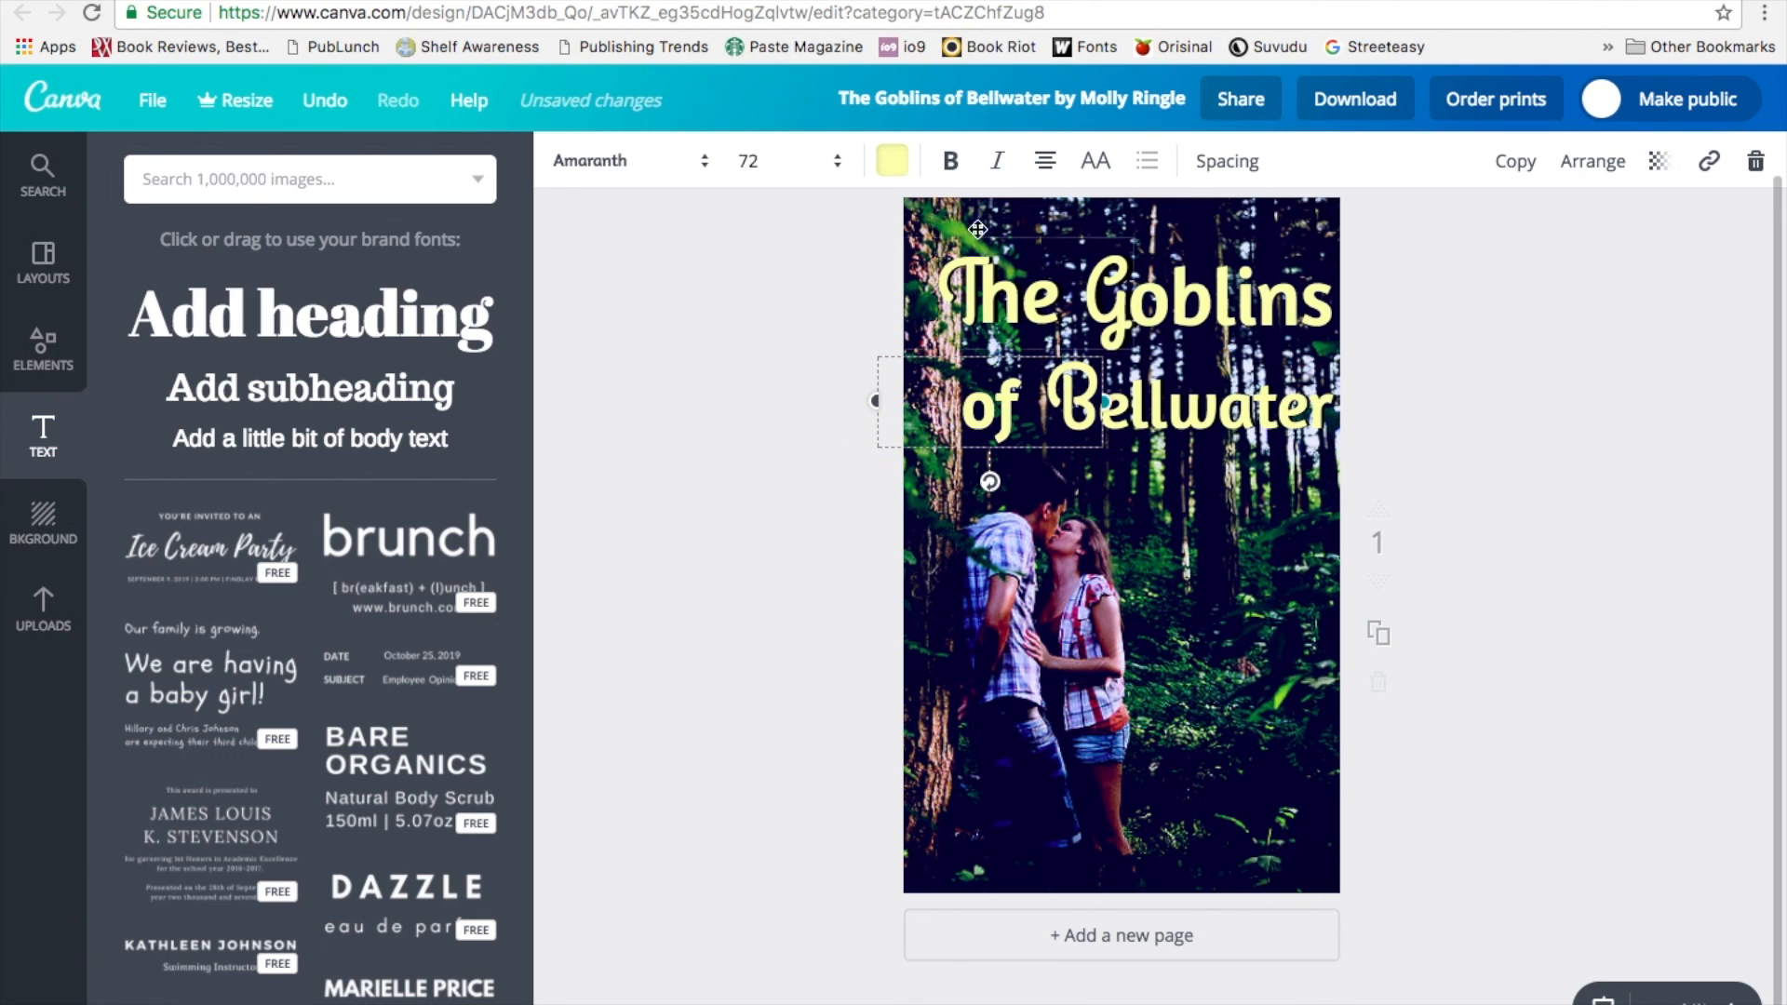
{"action": "left_click", "coordinate": [895, 162]}
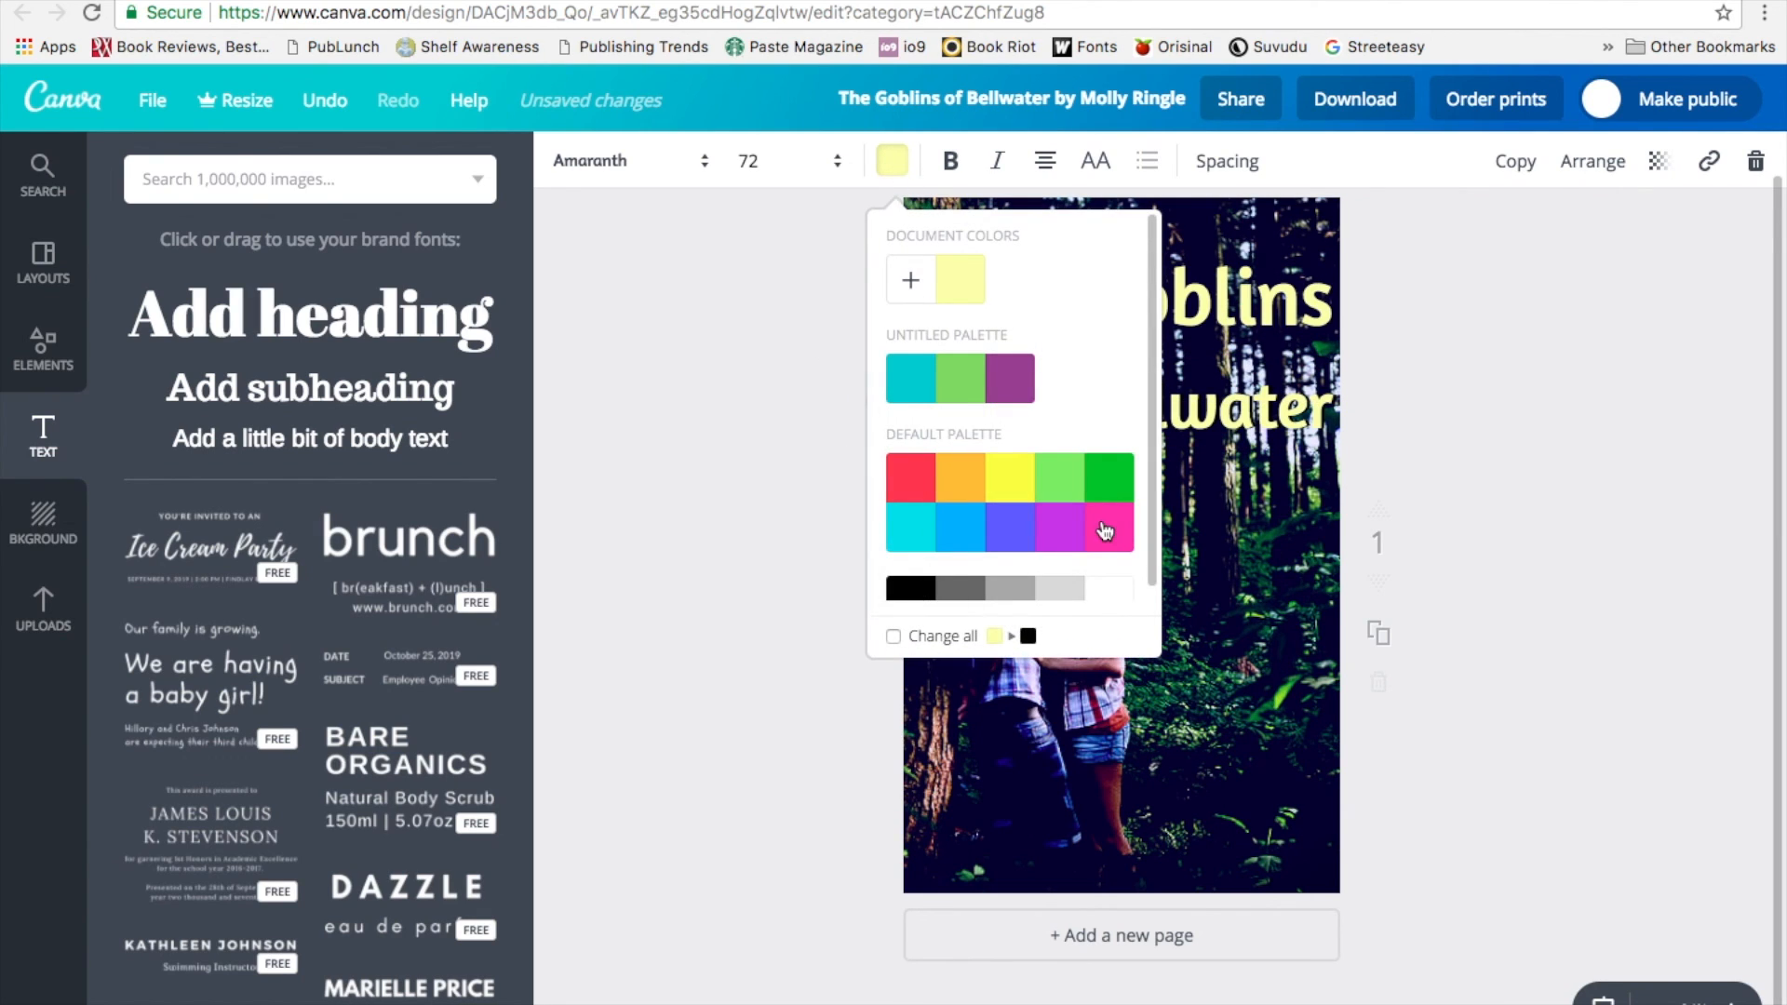
{"action": "left_click", "coordinate": [1231, 584]}
{"action": "left_click", "coordinate": [1015, 410]}
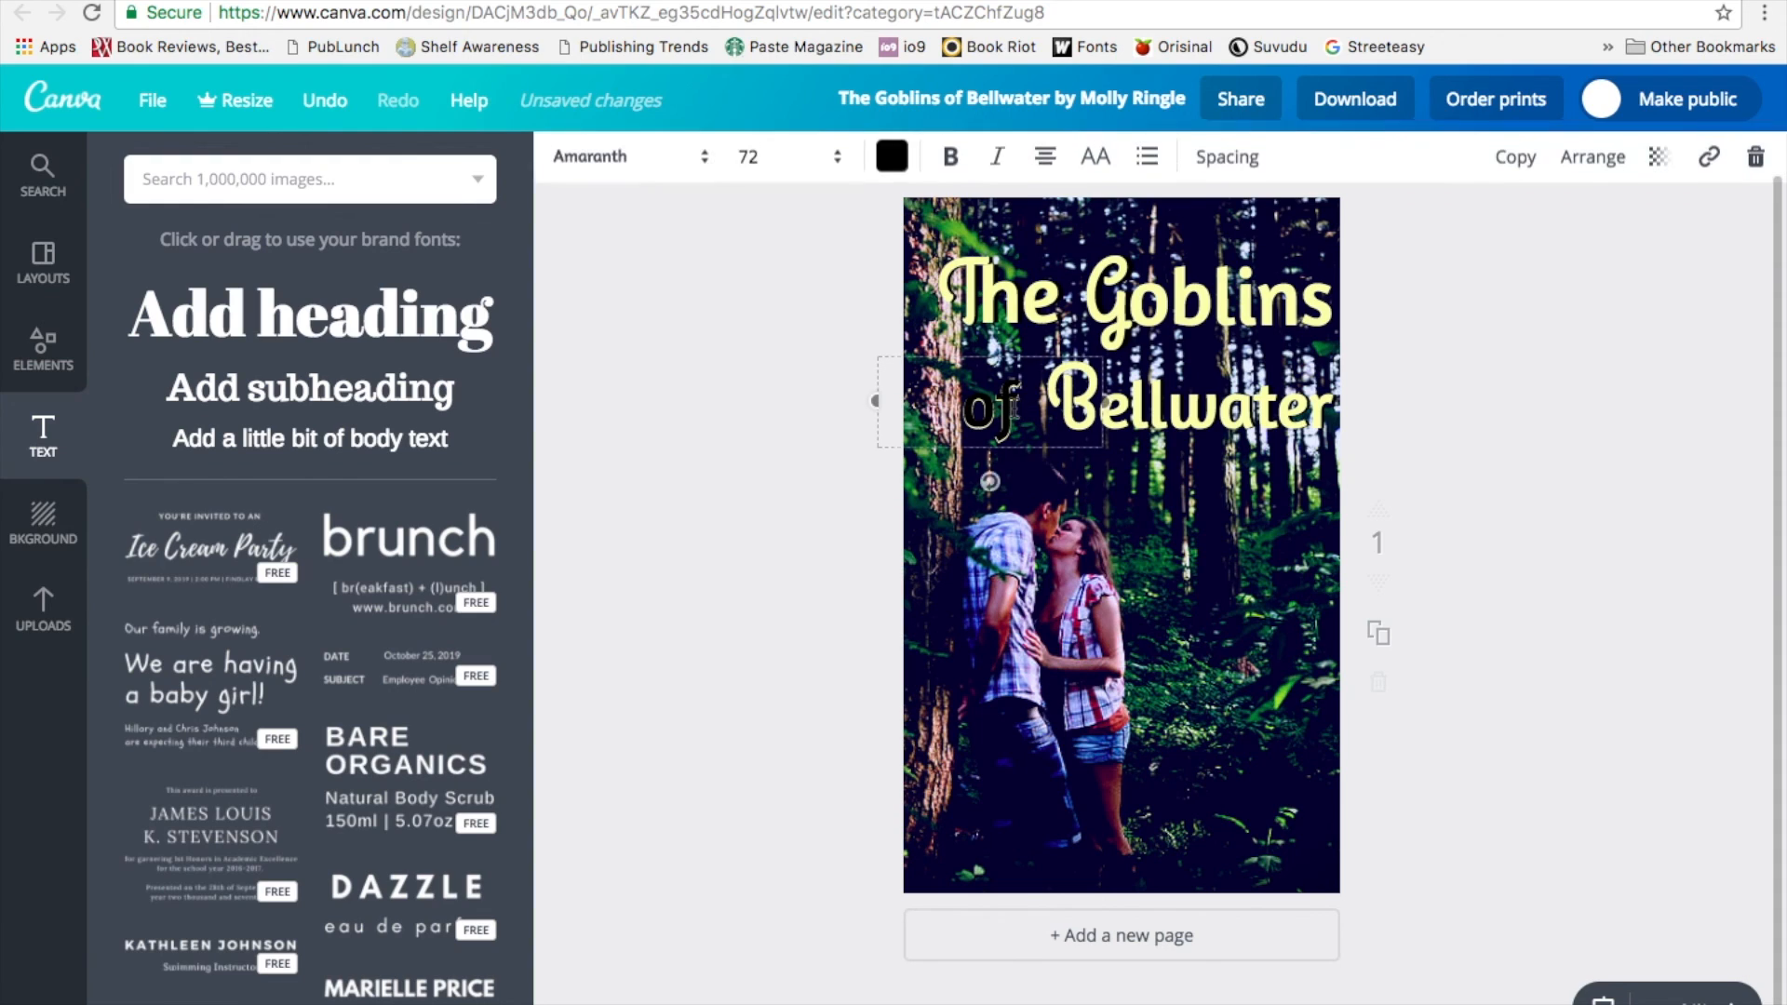
{"action": "left_click_drag", "start_coordinate": [1109, 402], "coordinate": [1115, 402]}
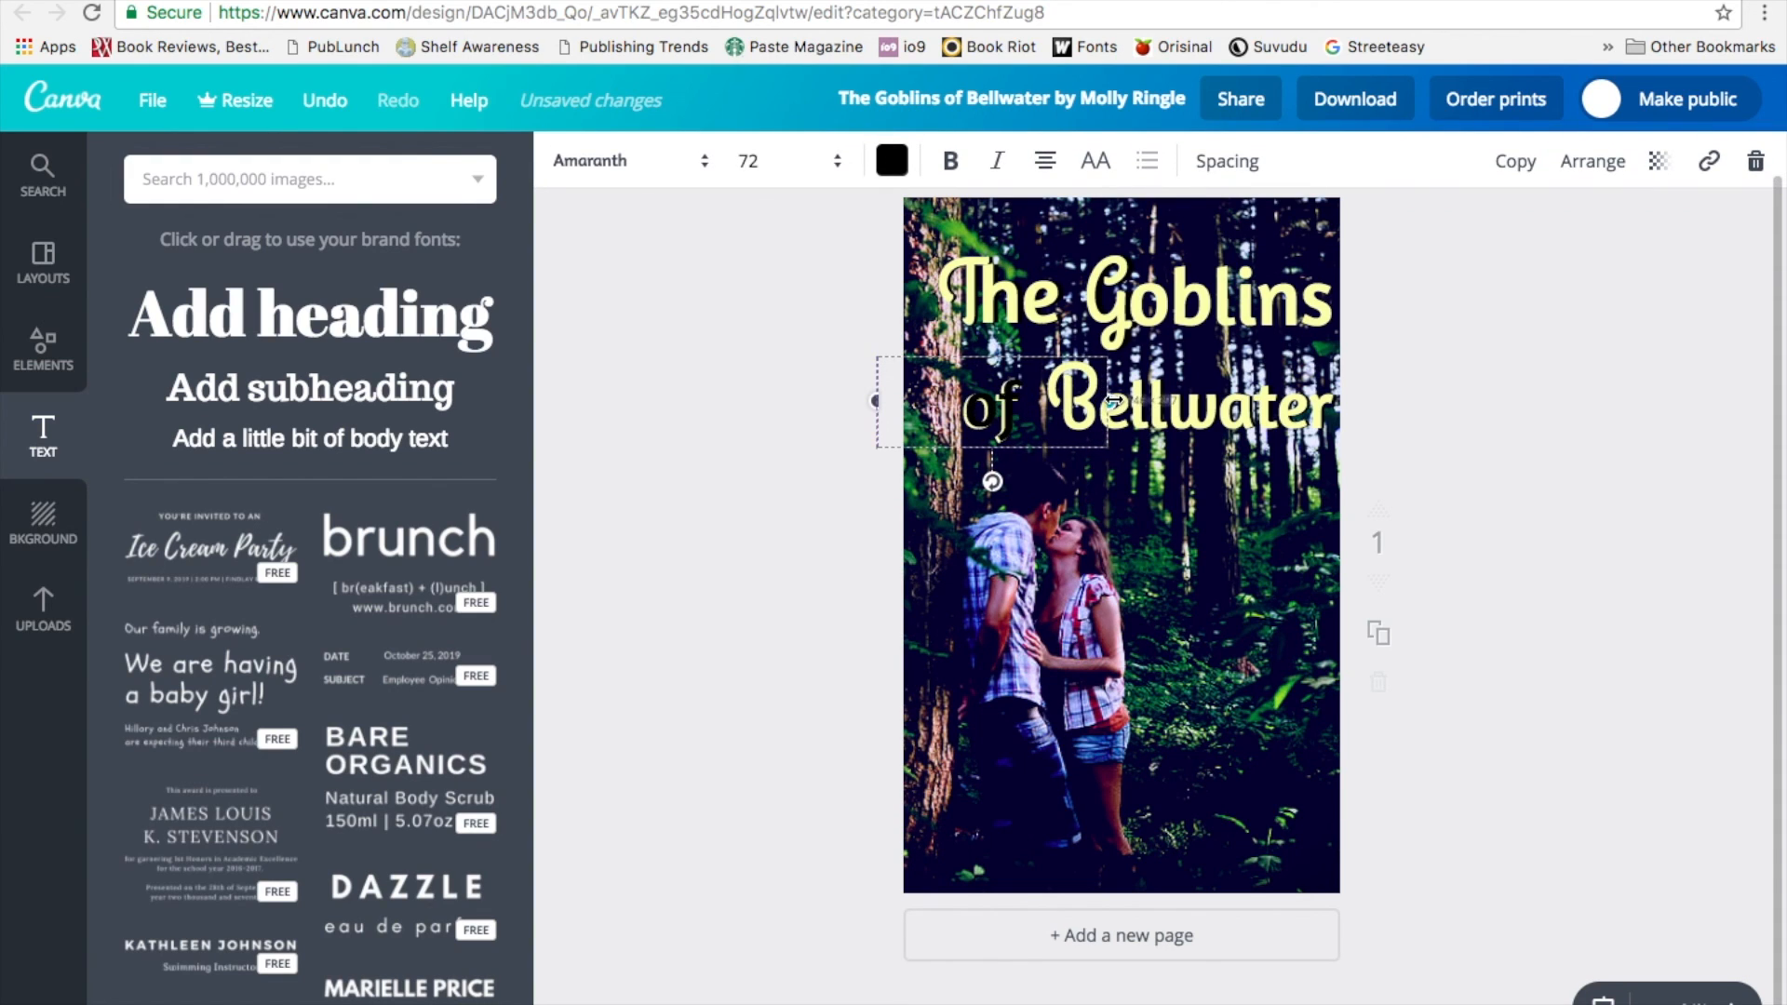
{"action": "left_click", "coordinate": [1606, 174]}
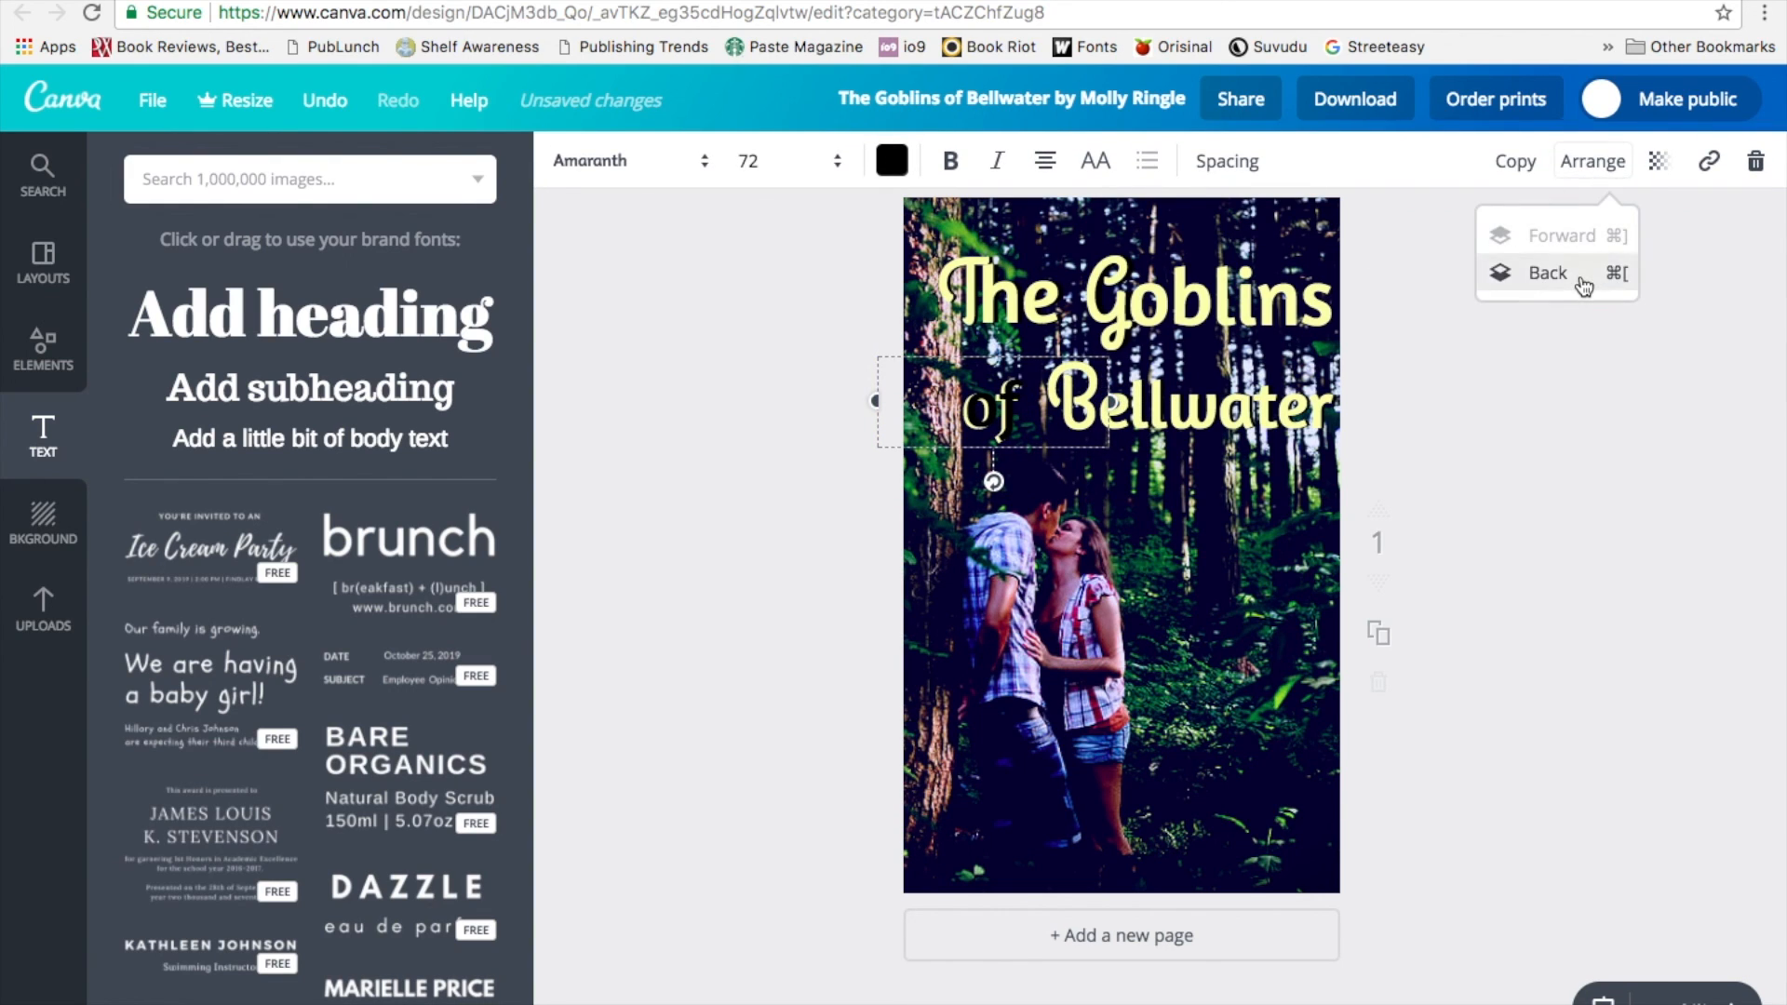
{"action": "left_click", "coordinate": [1548, 273]}
{"action": "left_click", "coordinate": [1614, 586]}
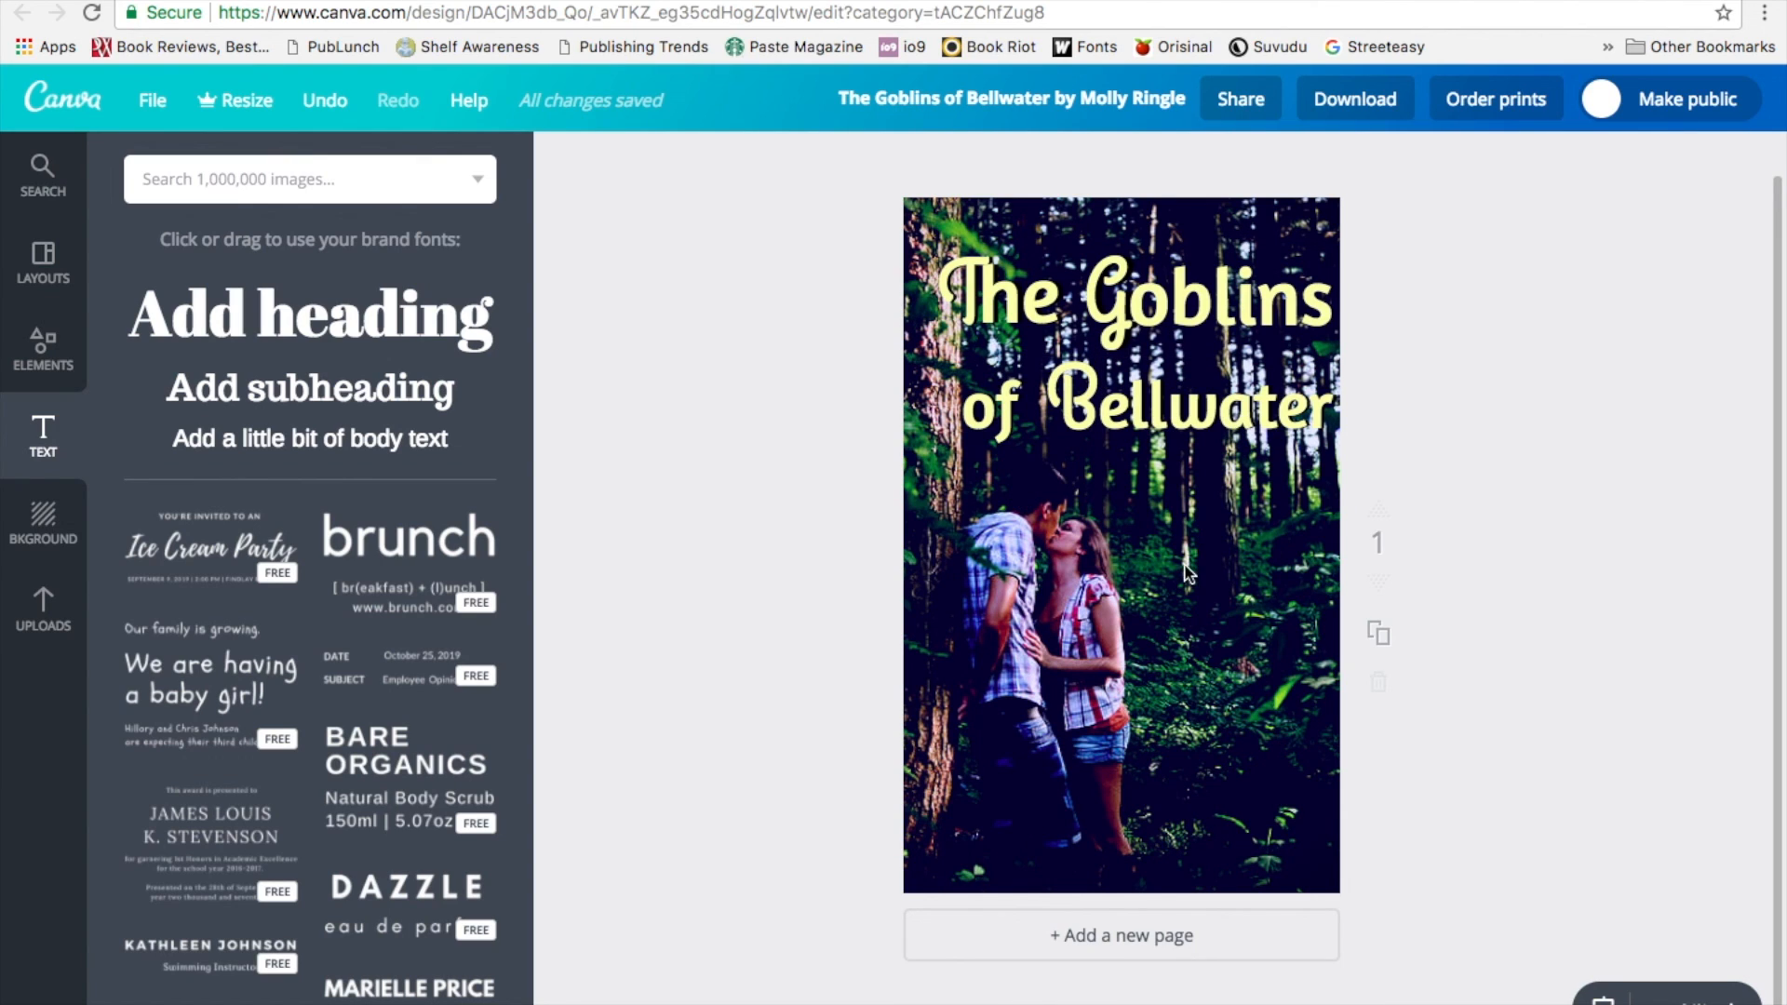
Step: Set the forest couple photo's filter tint to +79
{"action": "left_click", "coordinate": [1031, 644]}
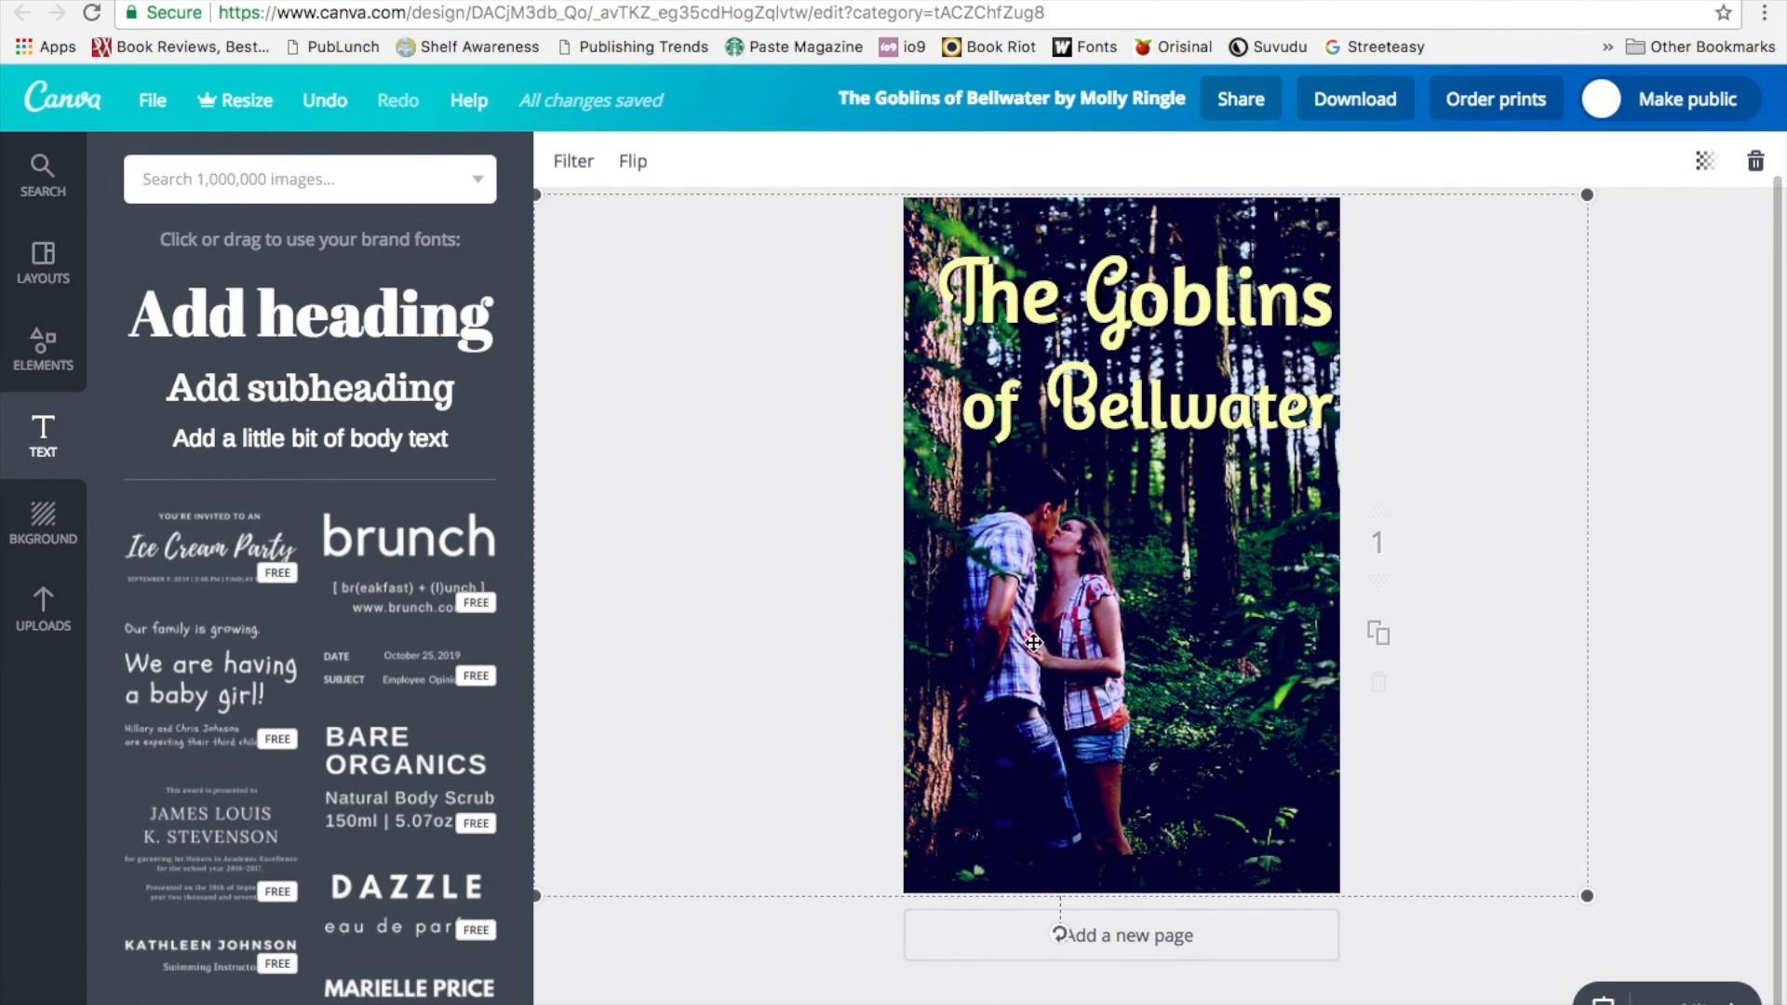
{"action": "left_click", "coordinate": [573, 161]}
{"action": "left_click", "coordinate": [666, 449]}
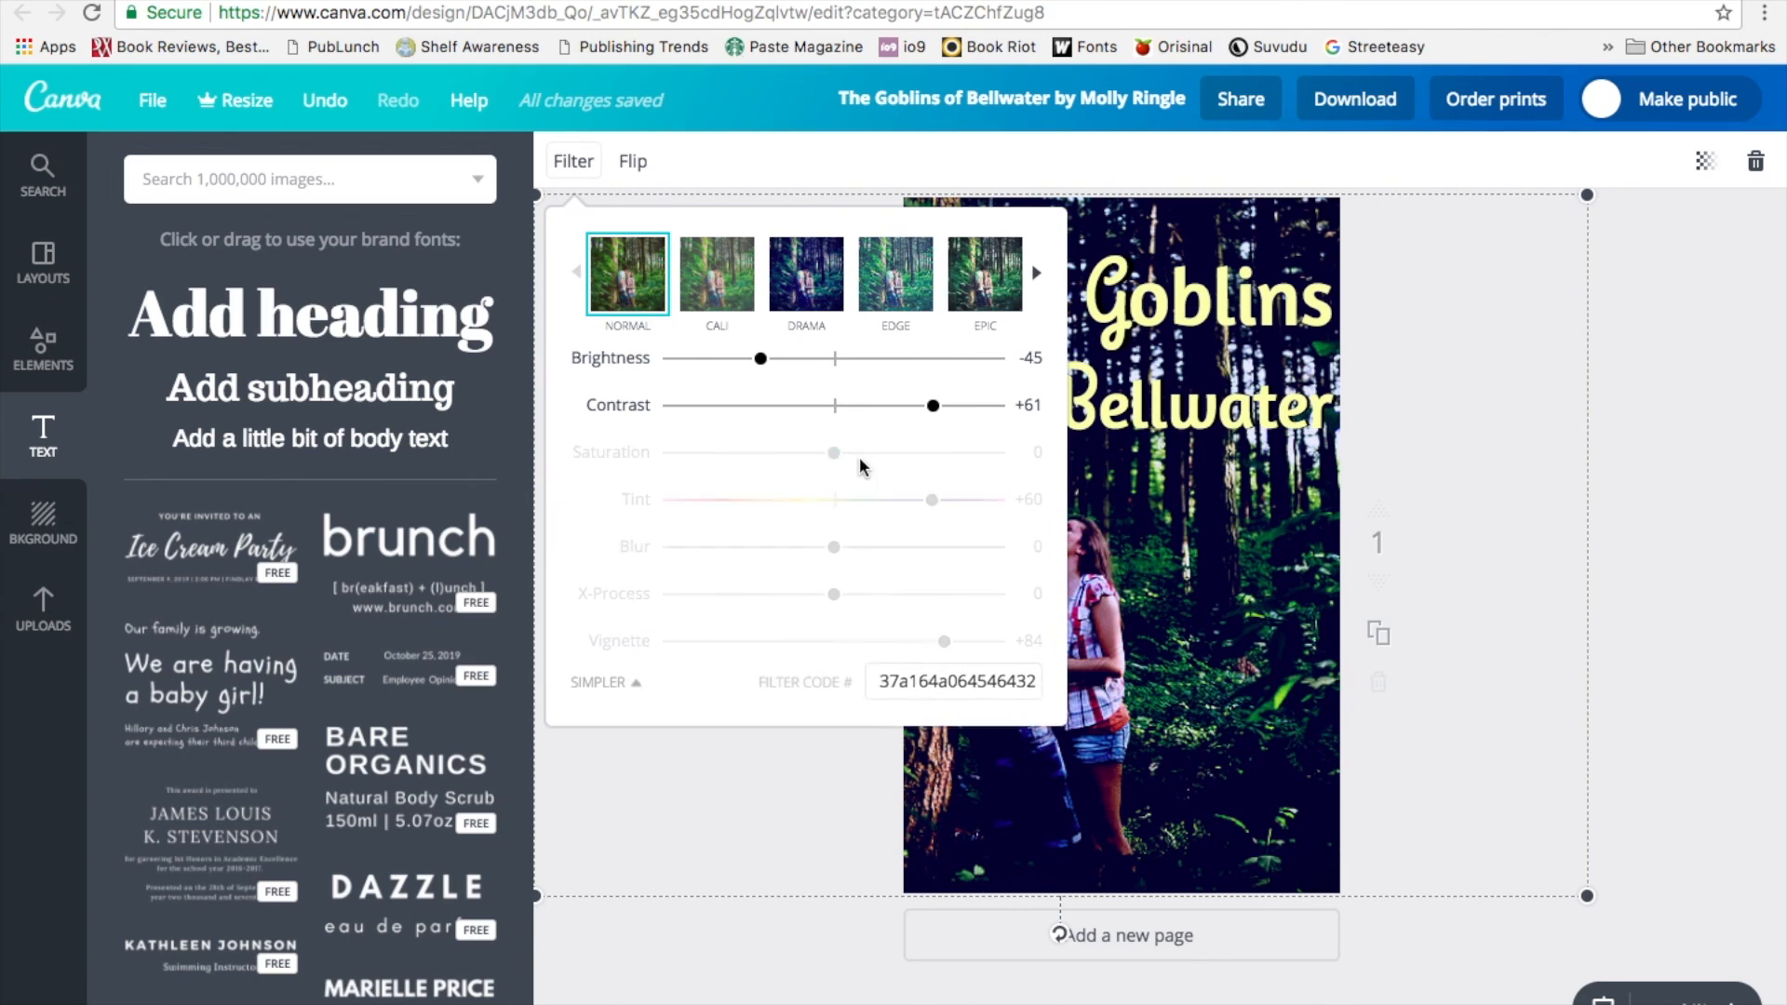
{"action": "mouse_move", "coordinate": [938, 510]}
{"action": "left_mouse_down"}
{"action": "mouse_move", "coordinate": [973, 500]}
{"action": "mouse_move", "coordinate": [880, 493]}
{"action": "mouse_move", "coordinate": [962, 485]}
{"action": "left_mouse_up"}
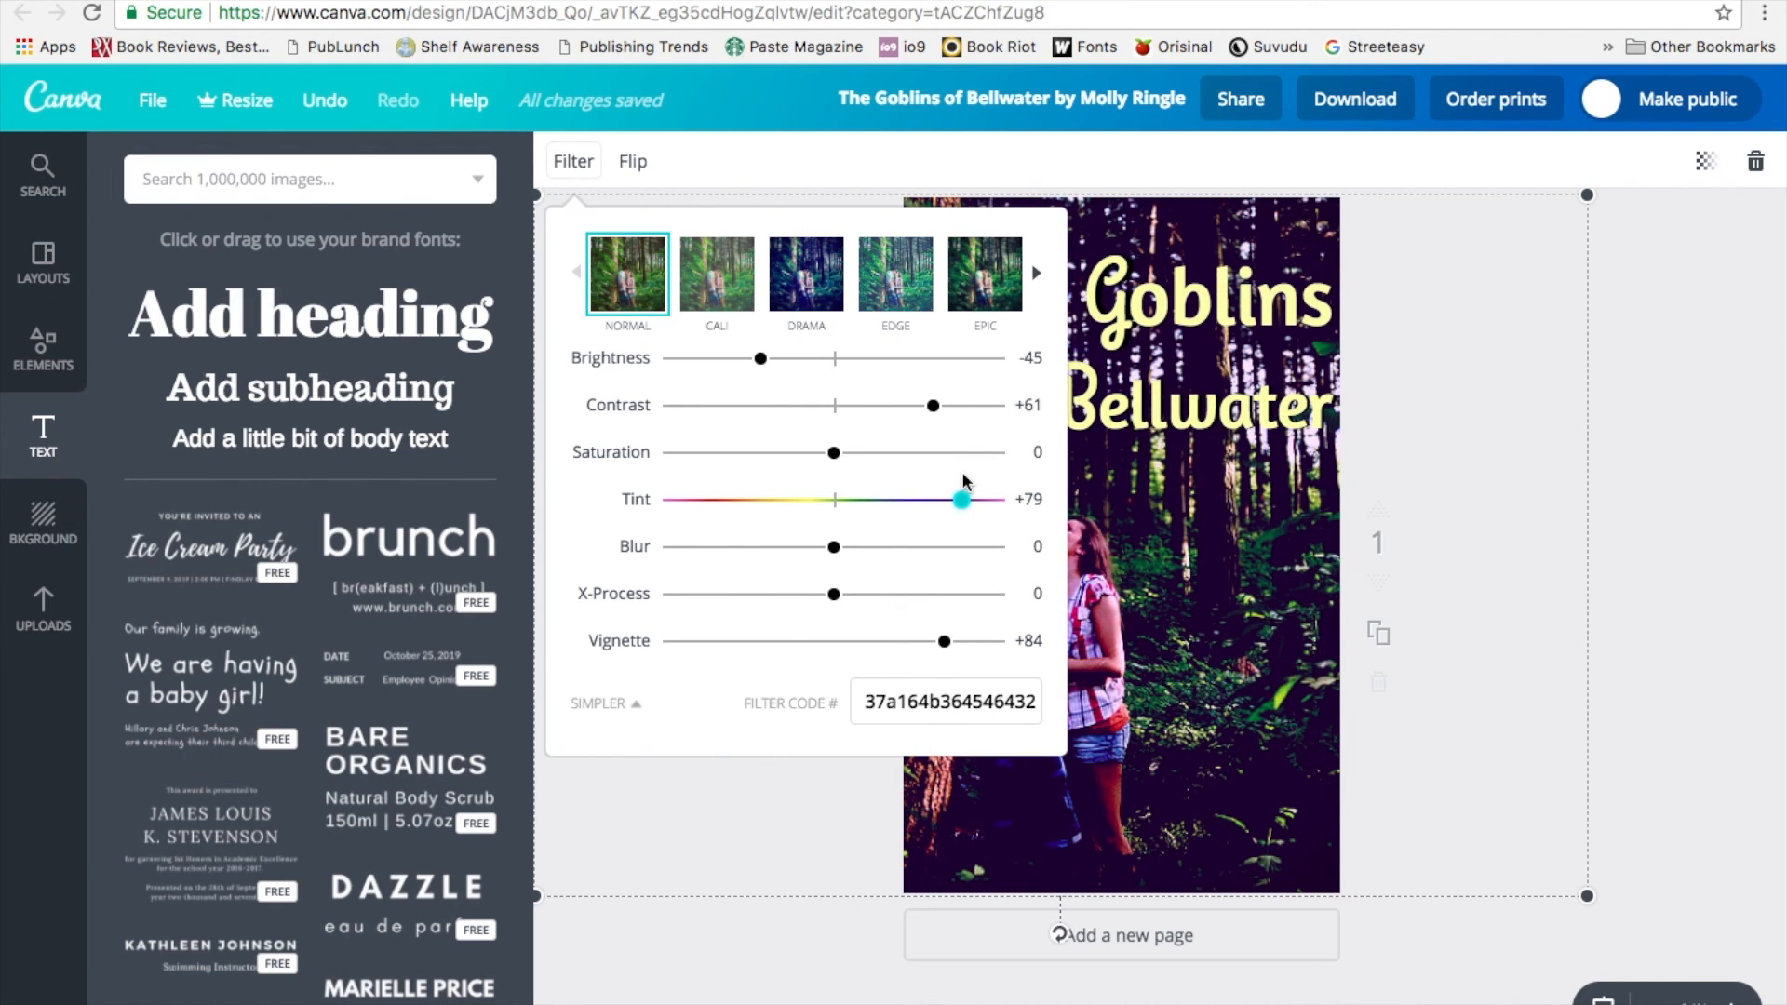
{"action": "left_click", "coordinate": [1355, 418]}
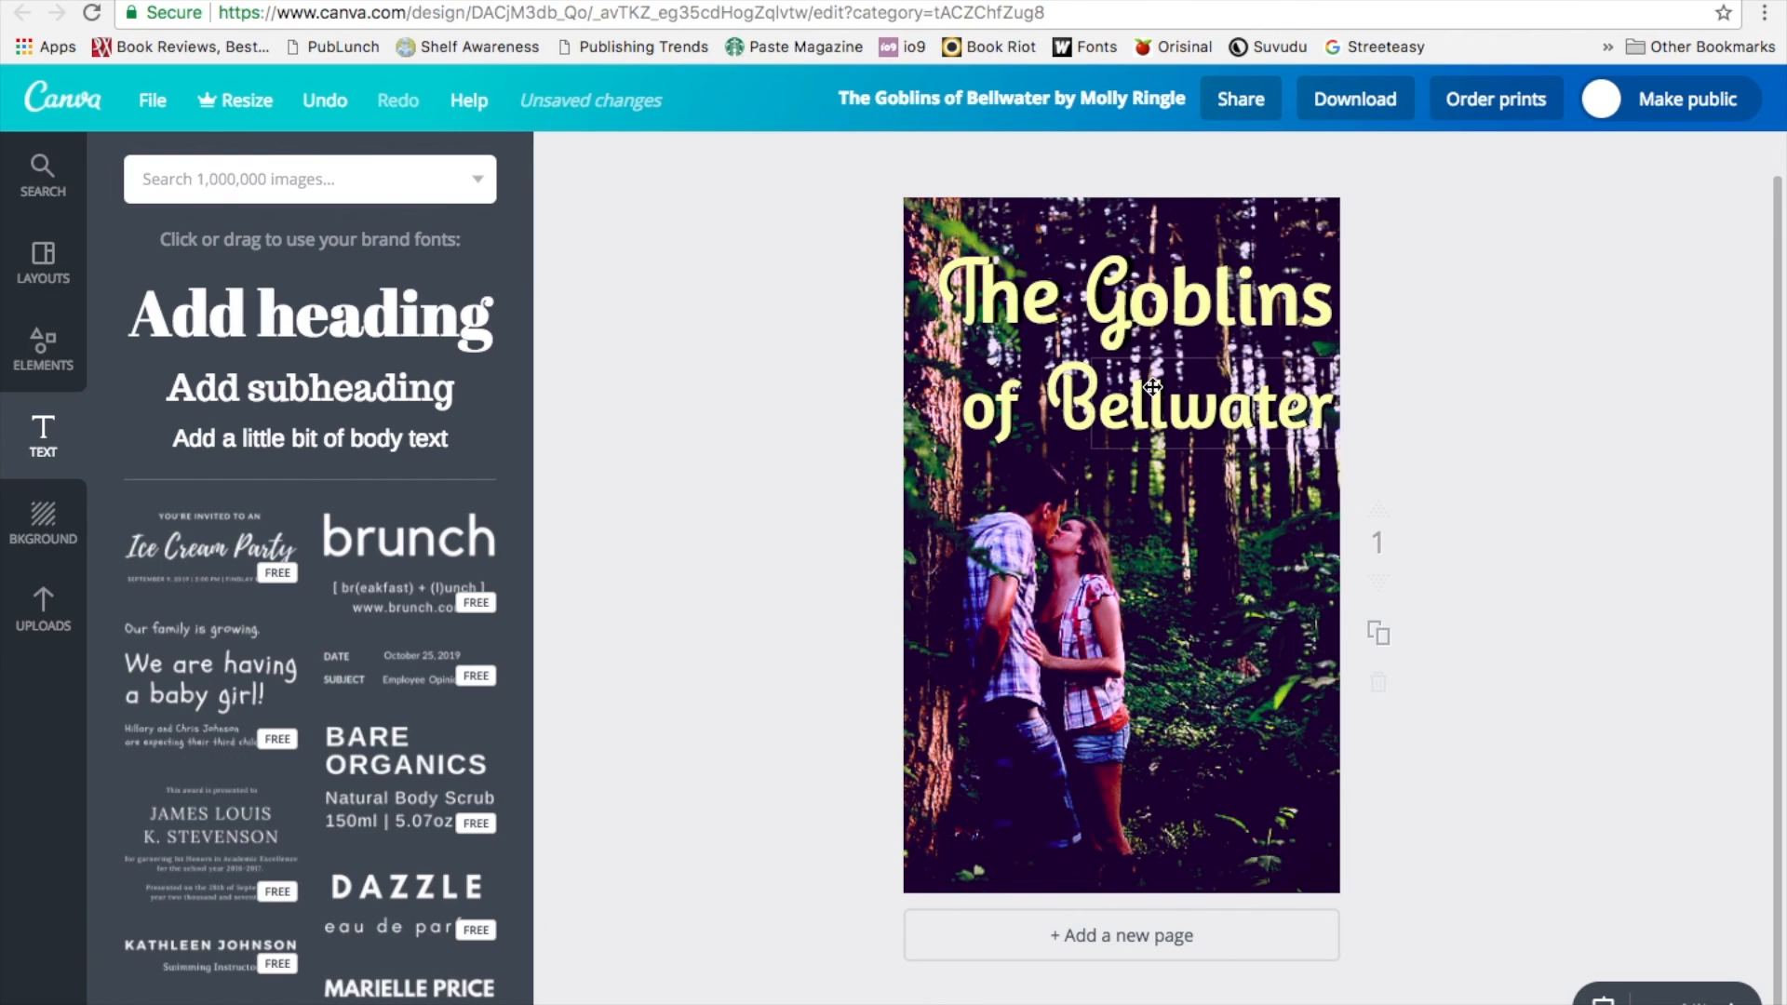
{"action": "left_click", "coordinate": [1135, 300]}
{"action": "left_click", "coordinate": [837, 436]}
{"action": "left_click", "coordinate": [1196, 315]}
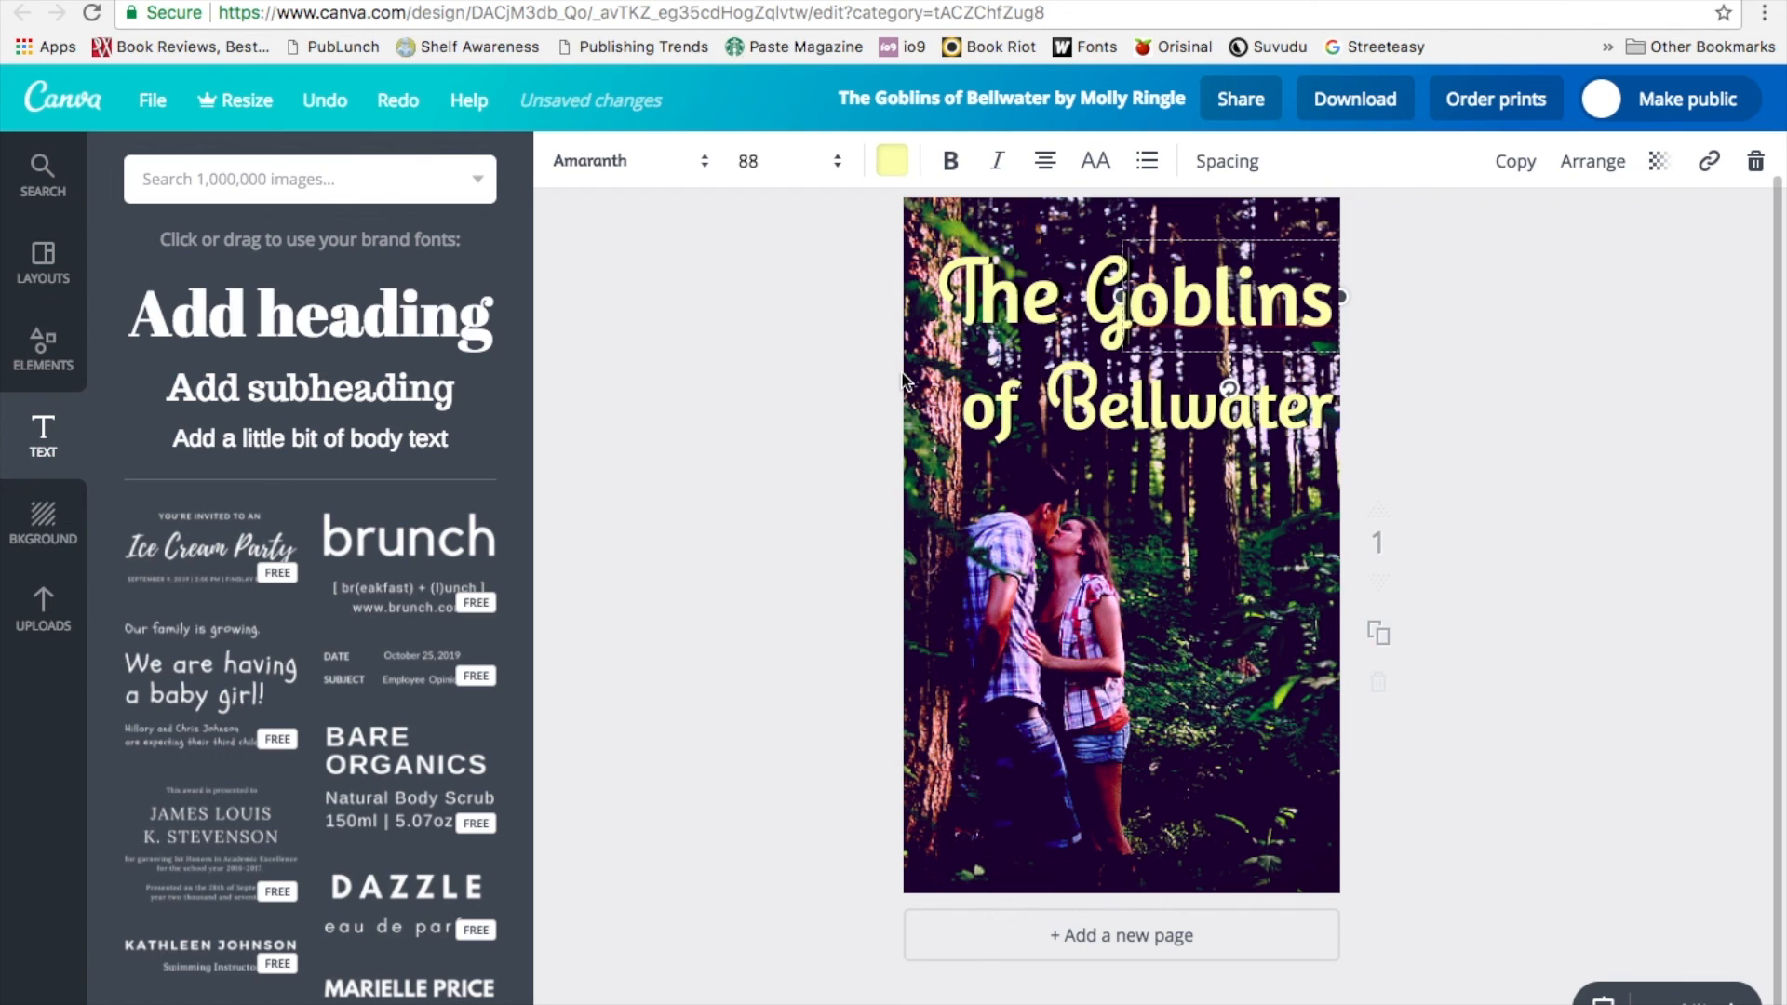
{"action": "left_click", "coordinate": [793, 415]}
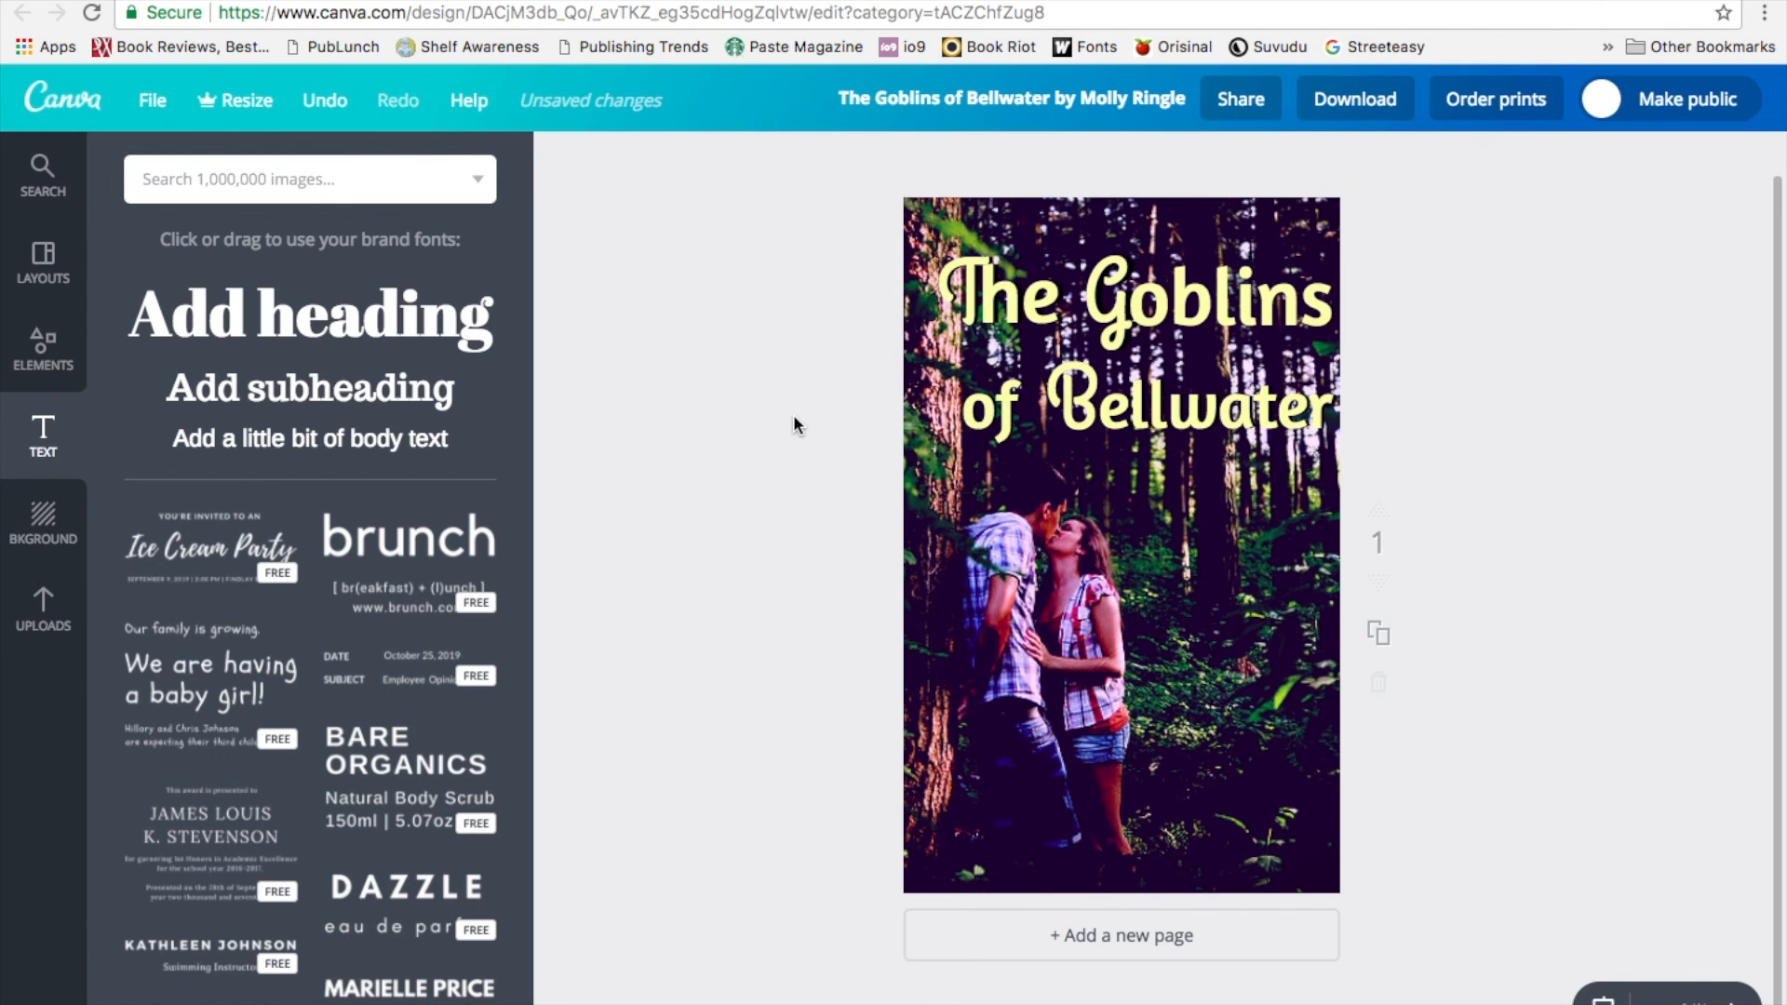
Step: Add the uploaded blue sparkle image, enlarge it, tilt it counterclockwise and position it over the couple's legs at the cover's lower left
{"action": "left_click", "coordinate": [46, 614]}
{"action": "left_click_drag", "start_coordinate": [183, 605], "coordinate": [1226, 698]}
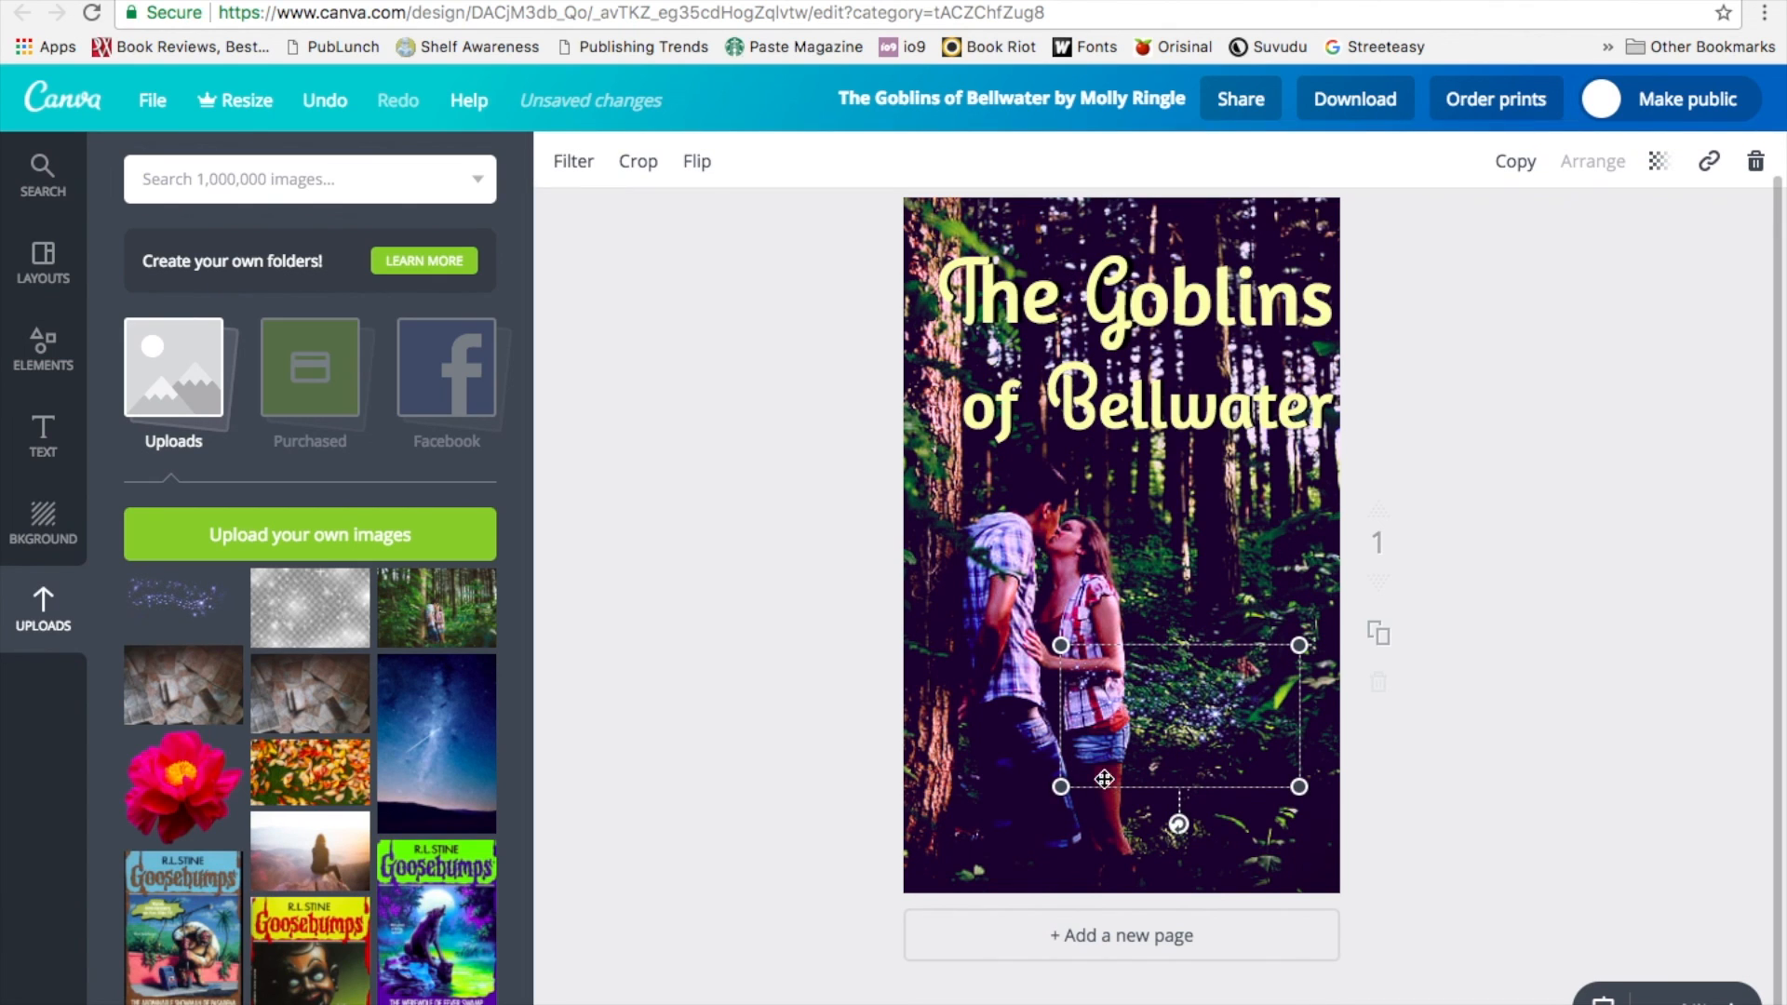
{"action": "left_click_drag", "start_coordinate": [1059, 786], "coordinate": [847, 913]}
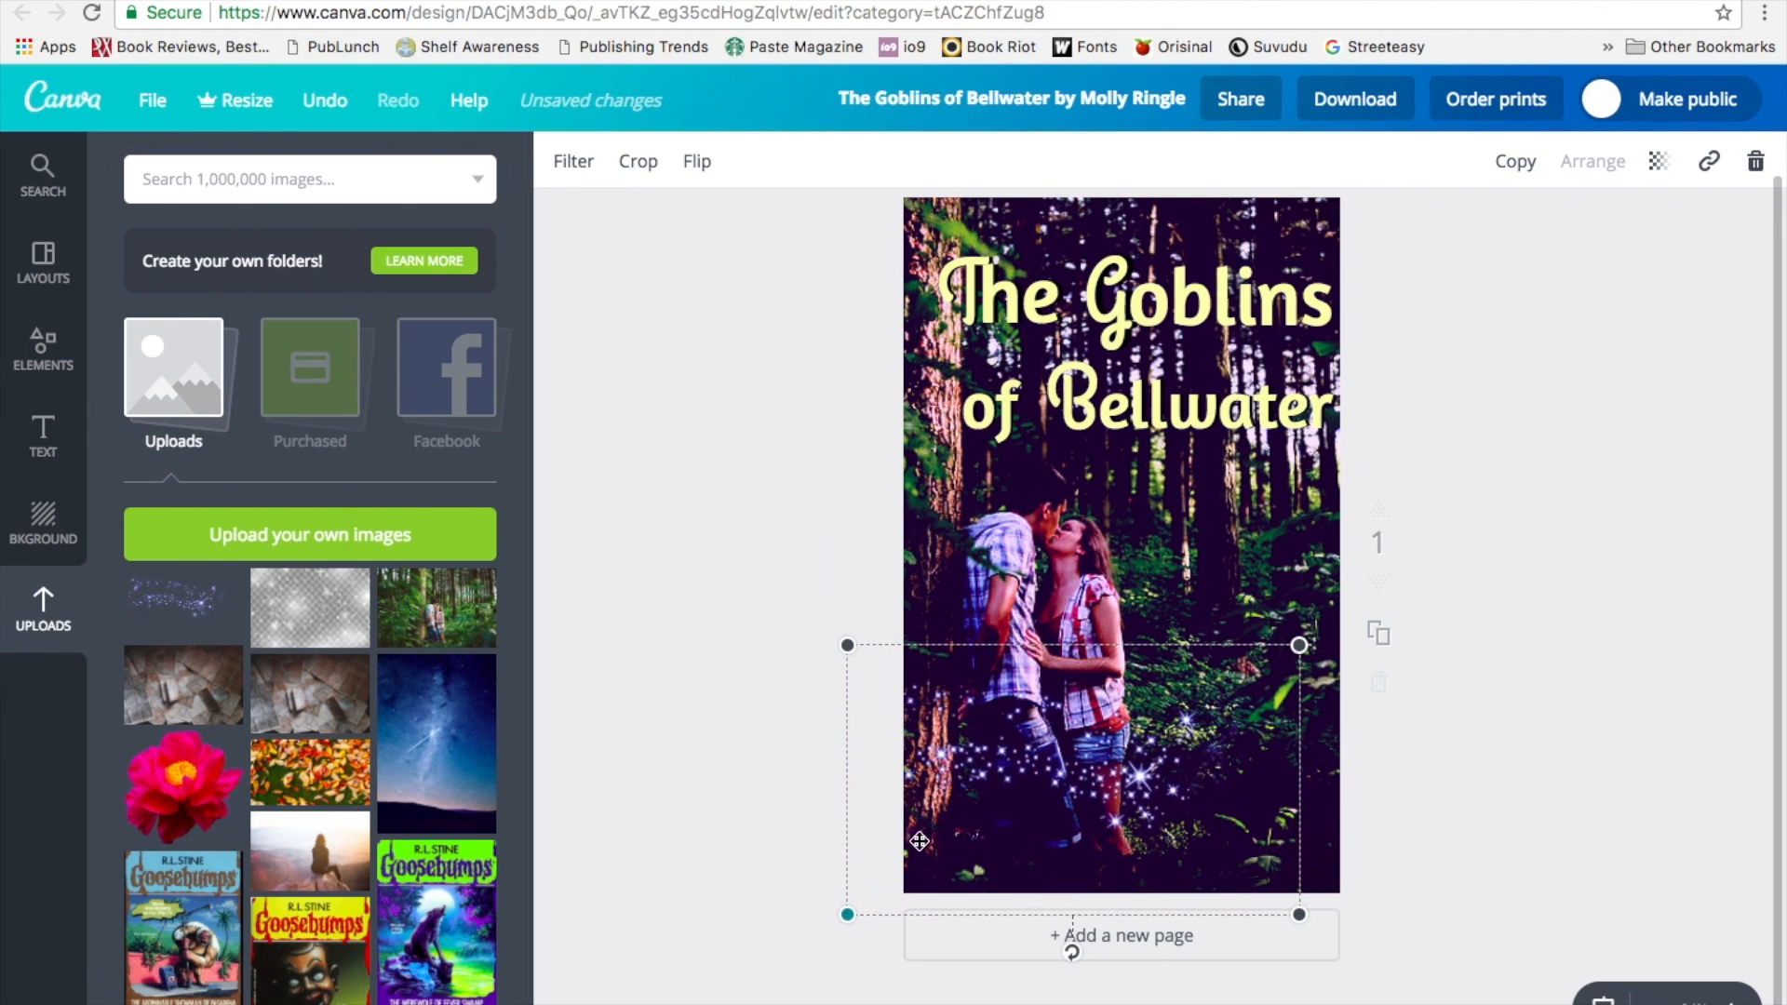
{"action": "left_click_drag", "start_coordinate": [1072, 951], "coordinate": [1131, 926]}
{"action": "left_click_drag", "start_coordinate": [1111, 806], "coordinate": [1033, 875]}
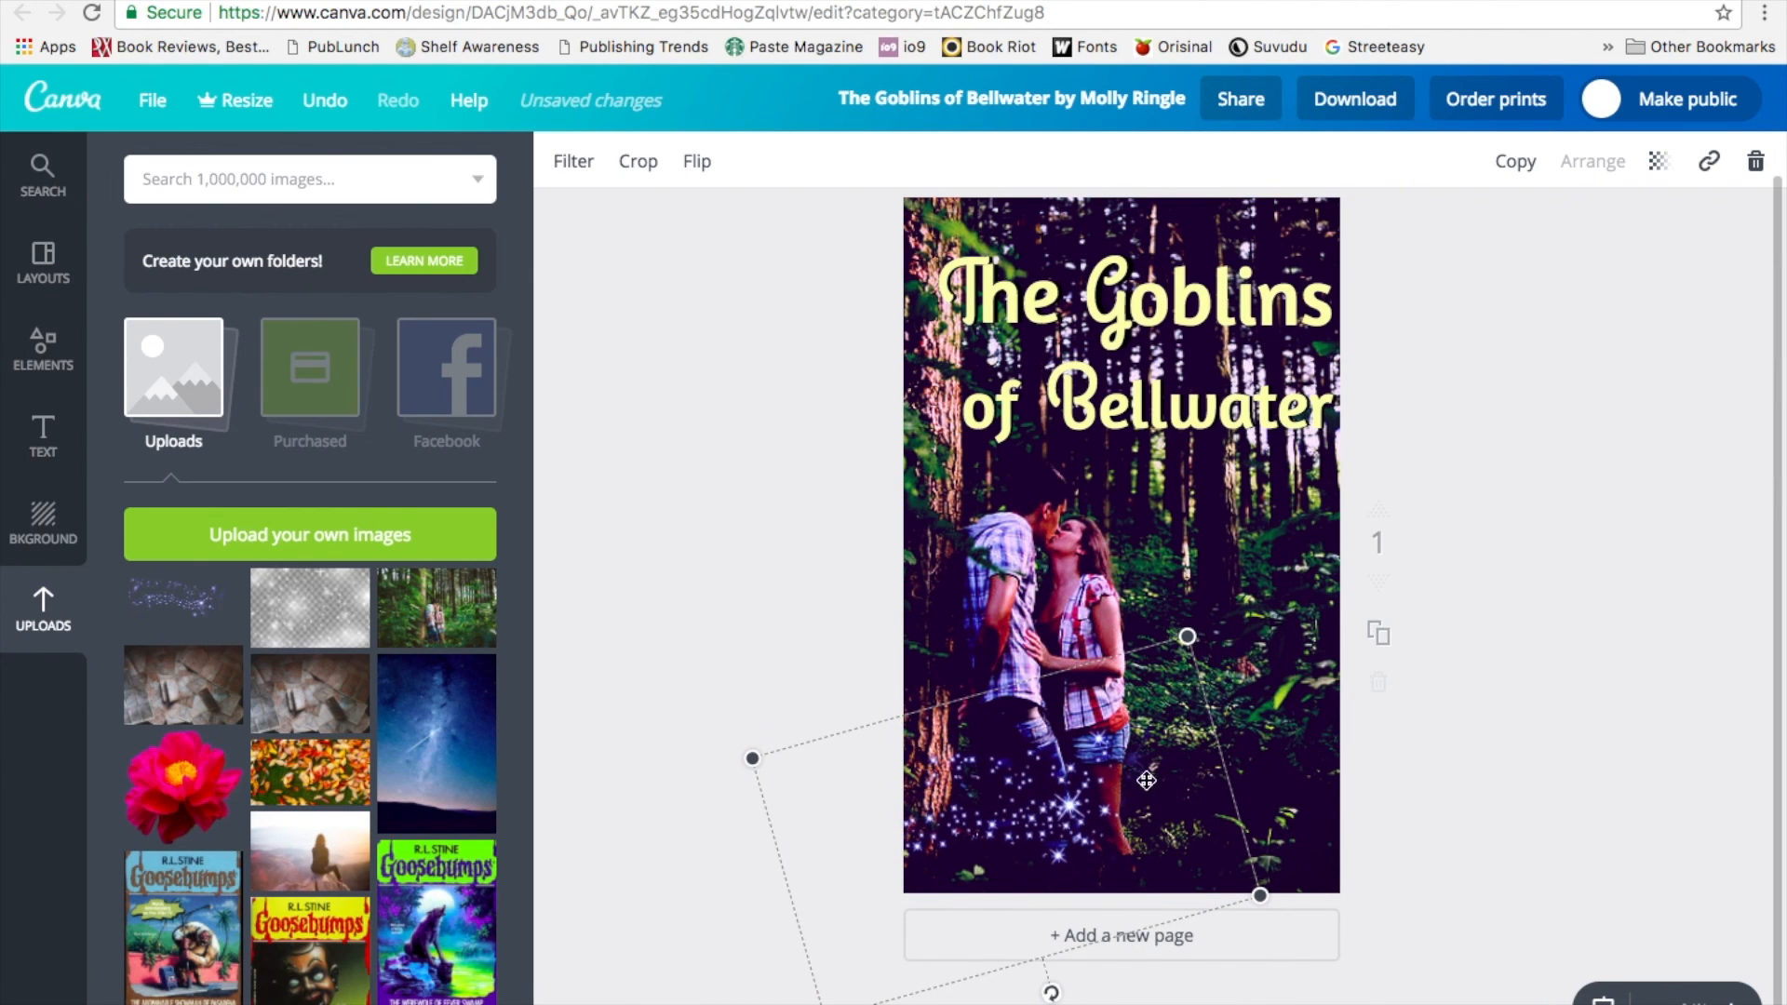
{"action": "left_click_drag", "start_coordinate": [1189, 637], "coordinate": [1214, 609]}
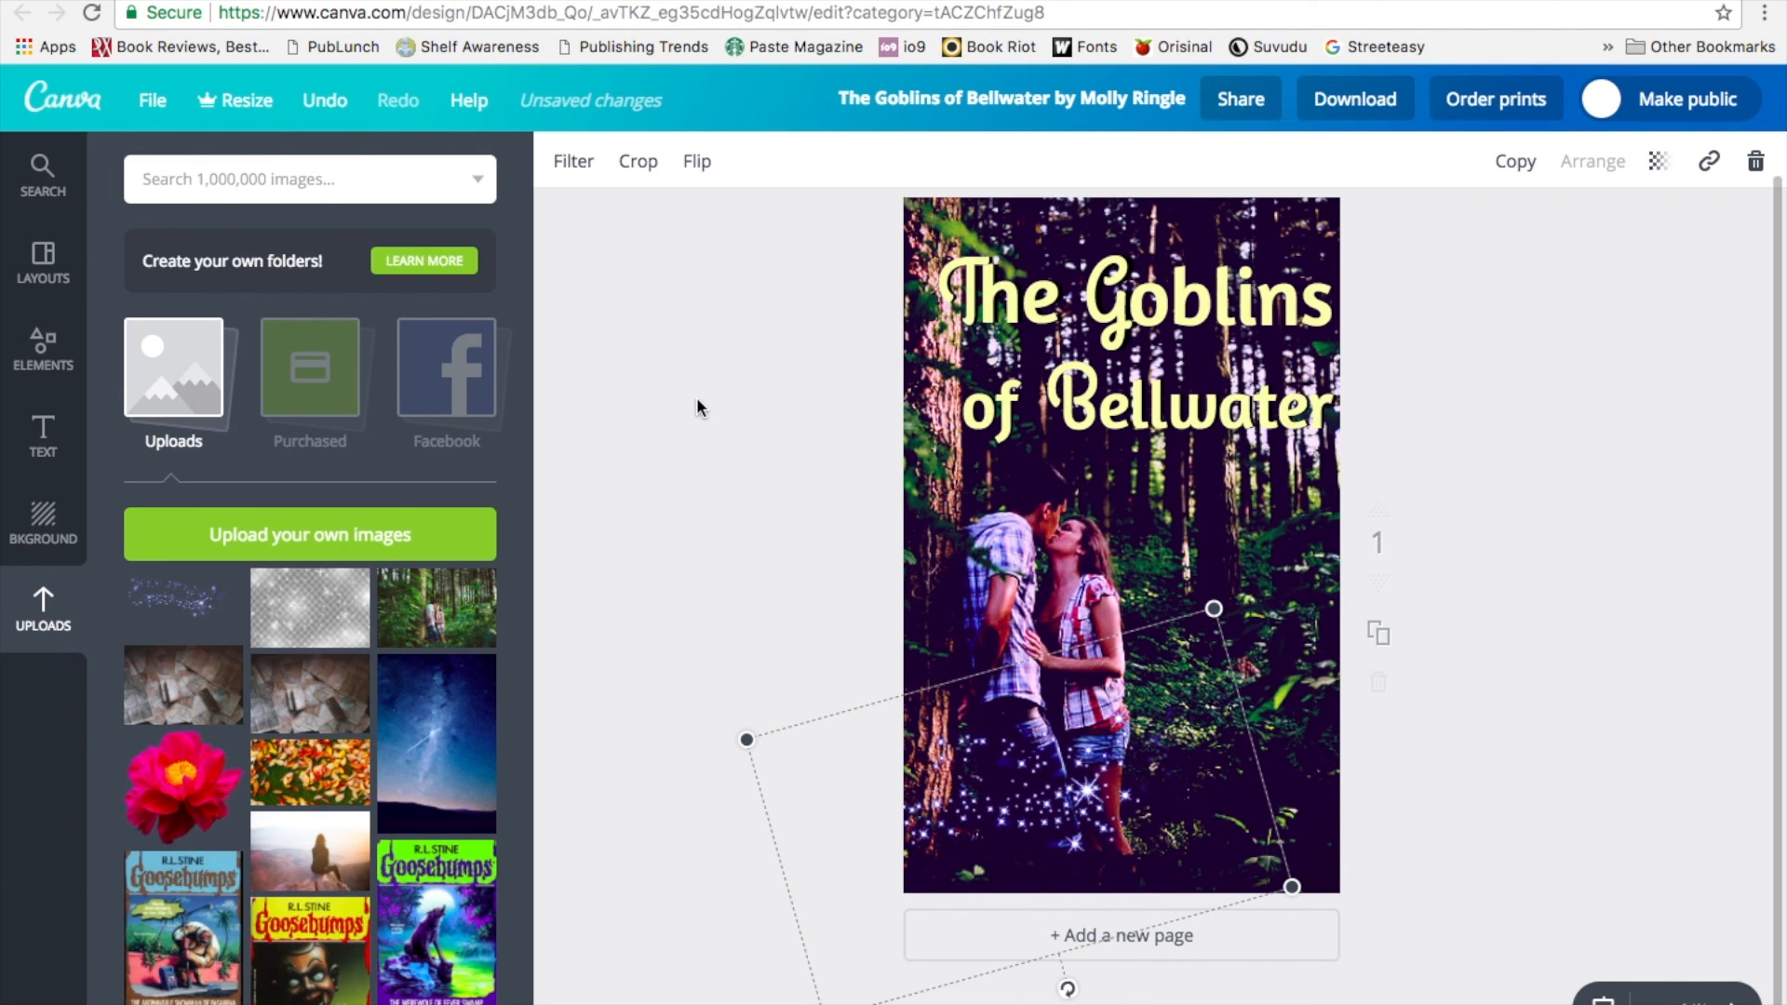
Step: Duplicate the sparkle image and place the copy higher and further right, across the couple and the undergrowth
{"action": "left_click", "coordinate": [1496, 171]}
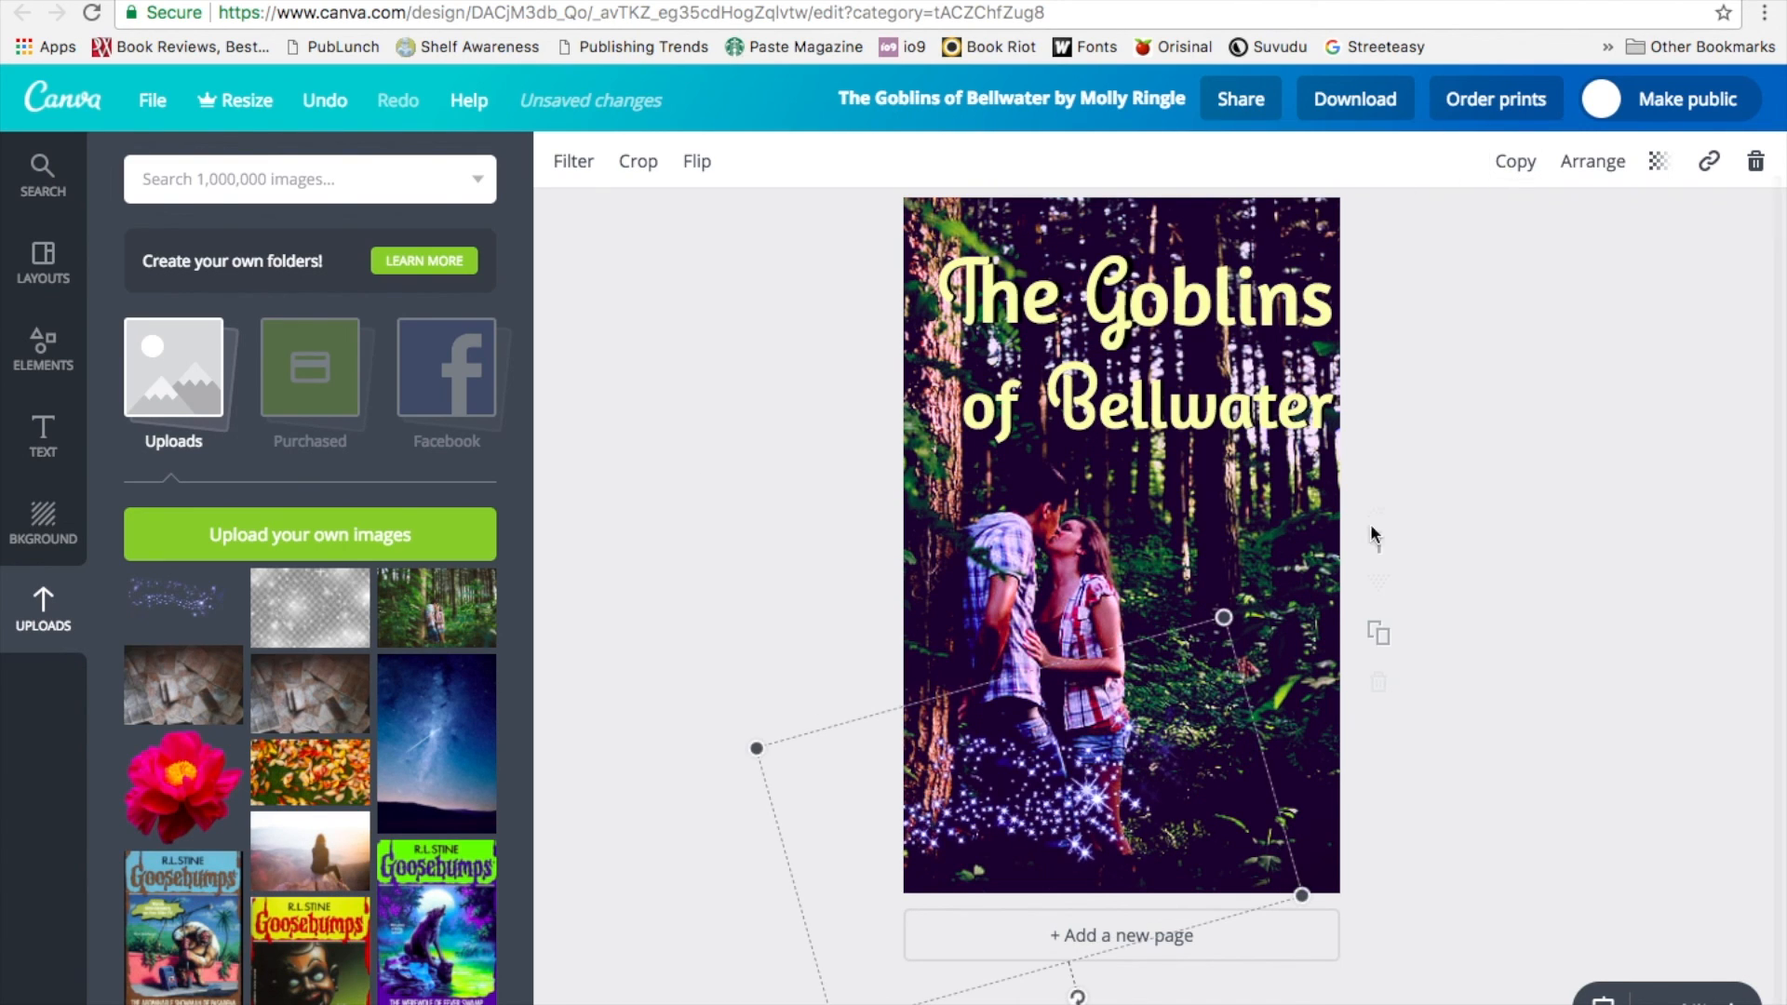
{"action": "left_click_drag", "start_coordinate": [976, 879], "coordinate": [1078, 784]}
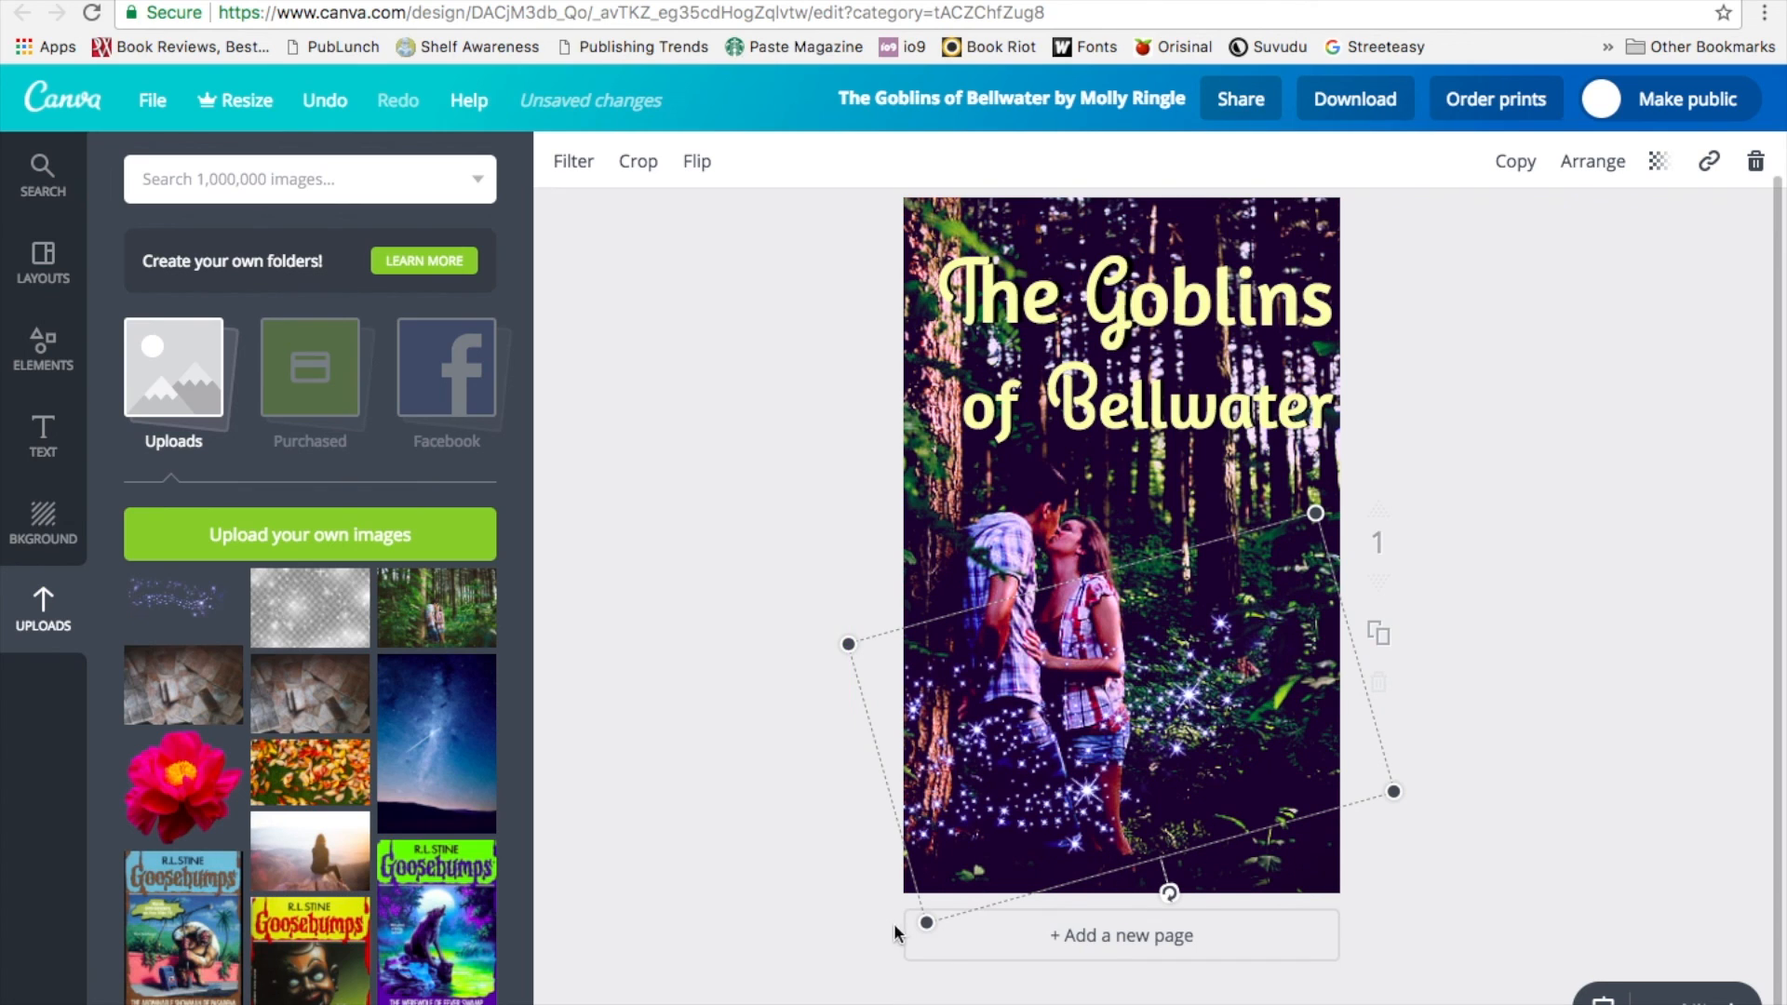
Step: Rotate the duplicated sparkle image steeply counterclockwise, enlarge it and position it over the undergrowth at the cover's lower right
{"action": "left_click_drag", "start_coordinate": [1171, 895], "coordinate": [1301, 818]}
{"action": "left_click_drag", "start_coordinate": [1218, 704], "coordinate": [1346, 714]}
{"action": "left_click_drag", "start_coordinate": [1279, 454], "coordinate": [985, 254]}
{"action": "left_click_drag", "start_coordinate": [1226, 664], "coordinate": [1272, 741]}
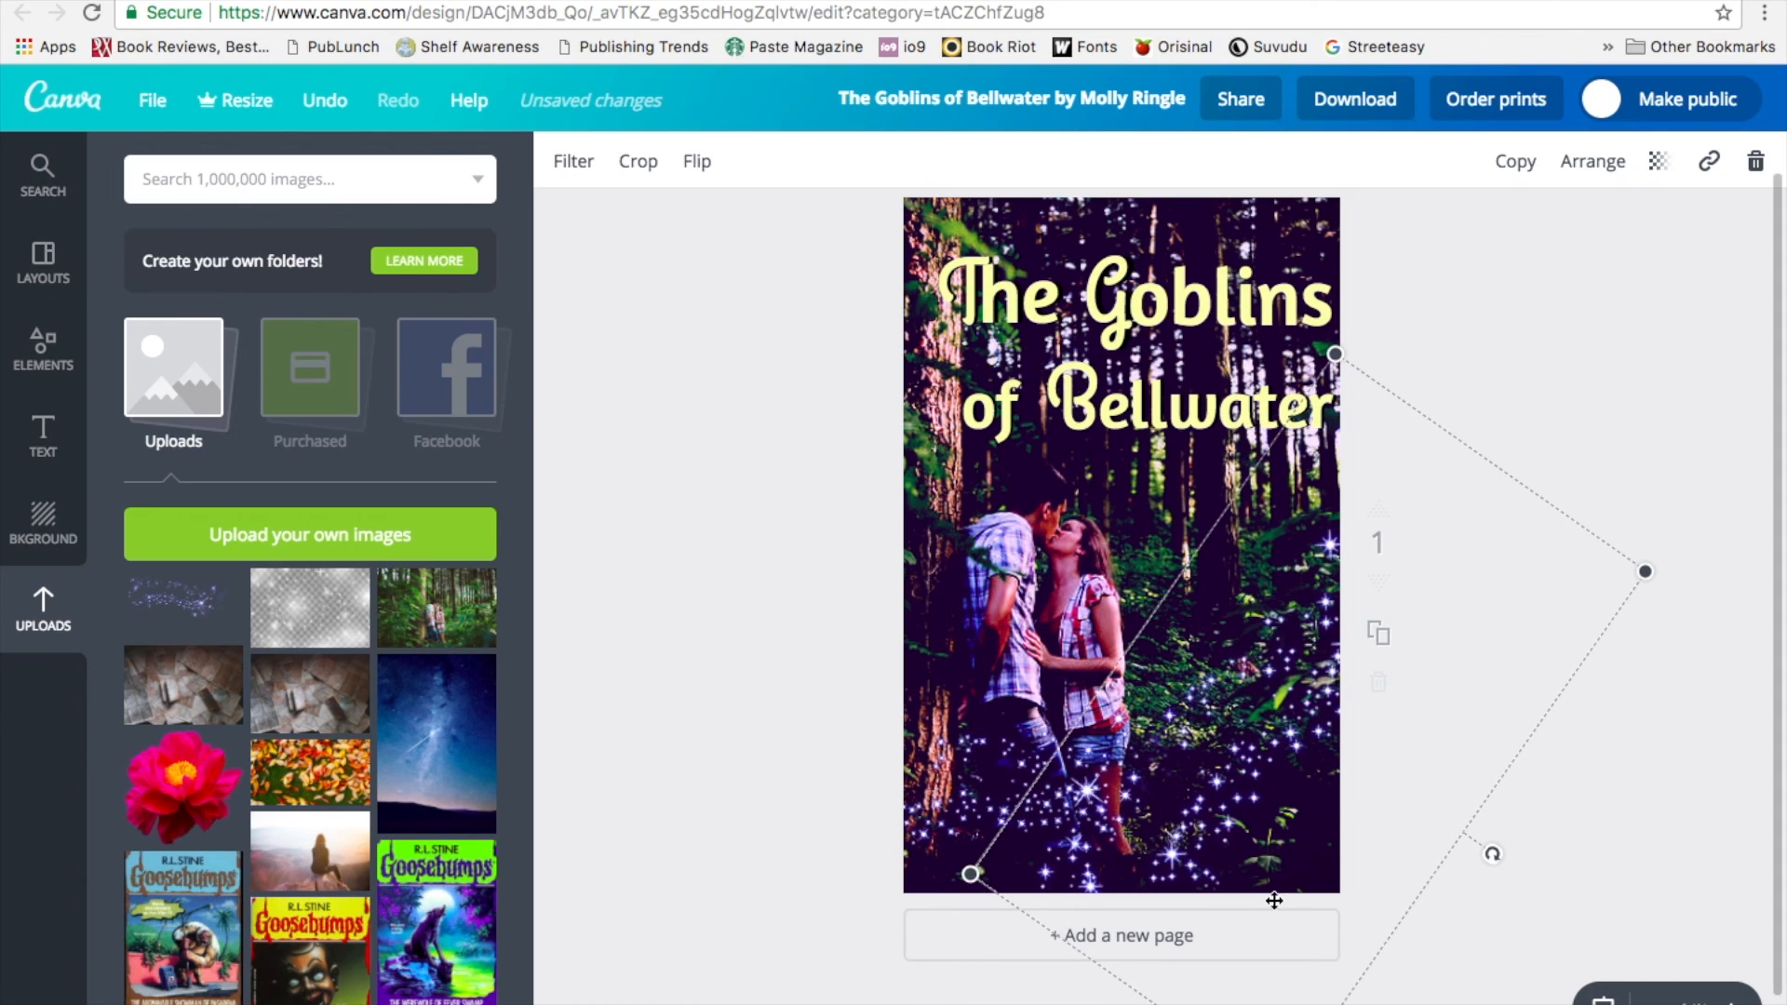
{"action": "left_click_drag", "start_coordinate": [1490, 857], "coordinate": [1545, 855]}
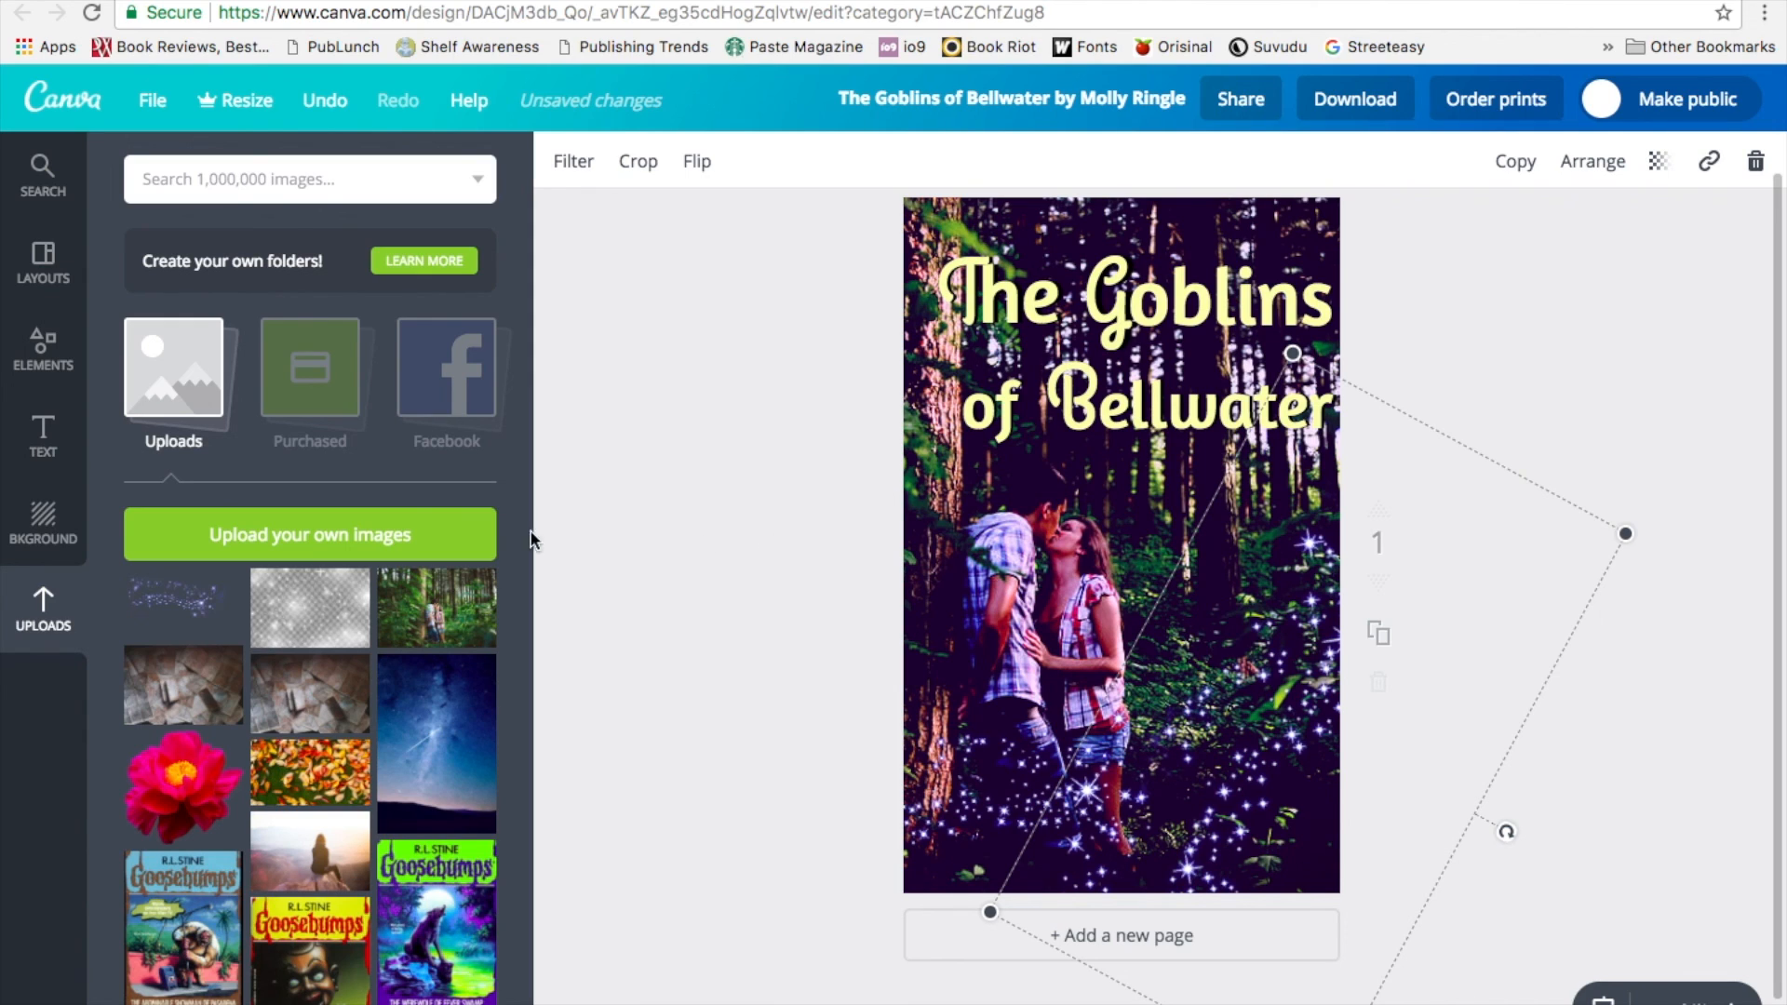
Step: Add the uploaded blue sparkle image again, enlarge it beyond the cover's width and position it over the title area
{"action": "left_click_drag", "start_coordinate": [156, 621], "coordinate": [331, 556]}
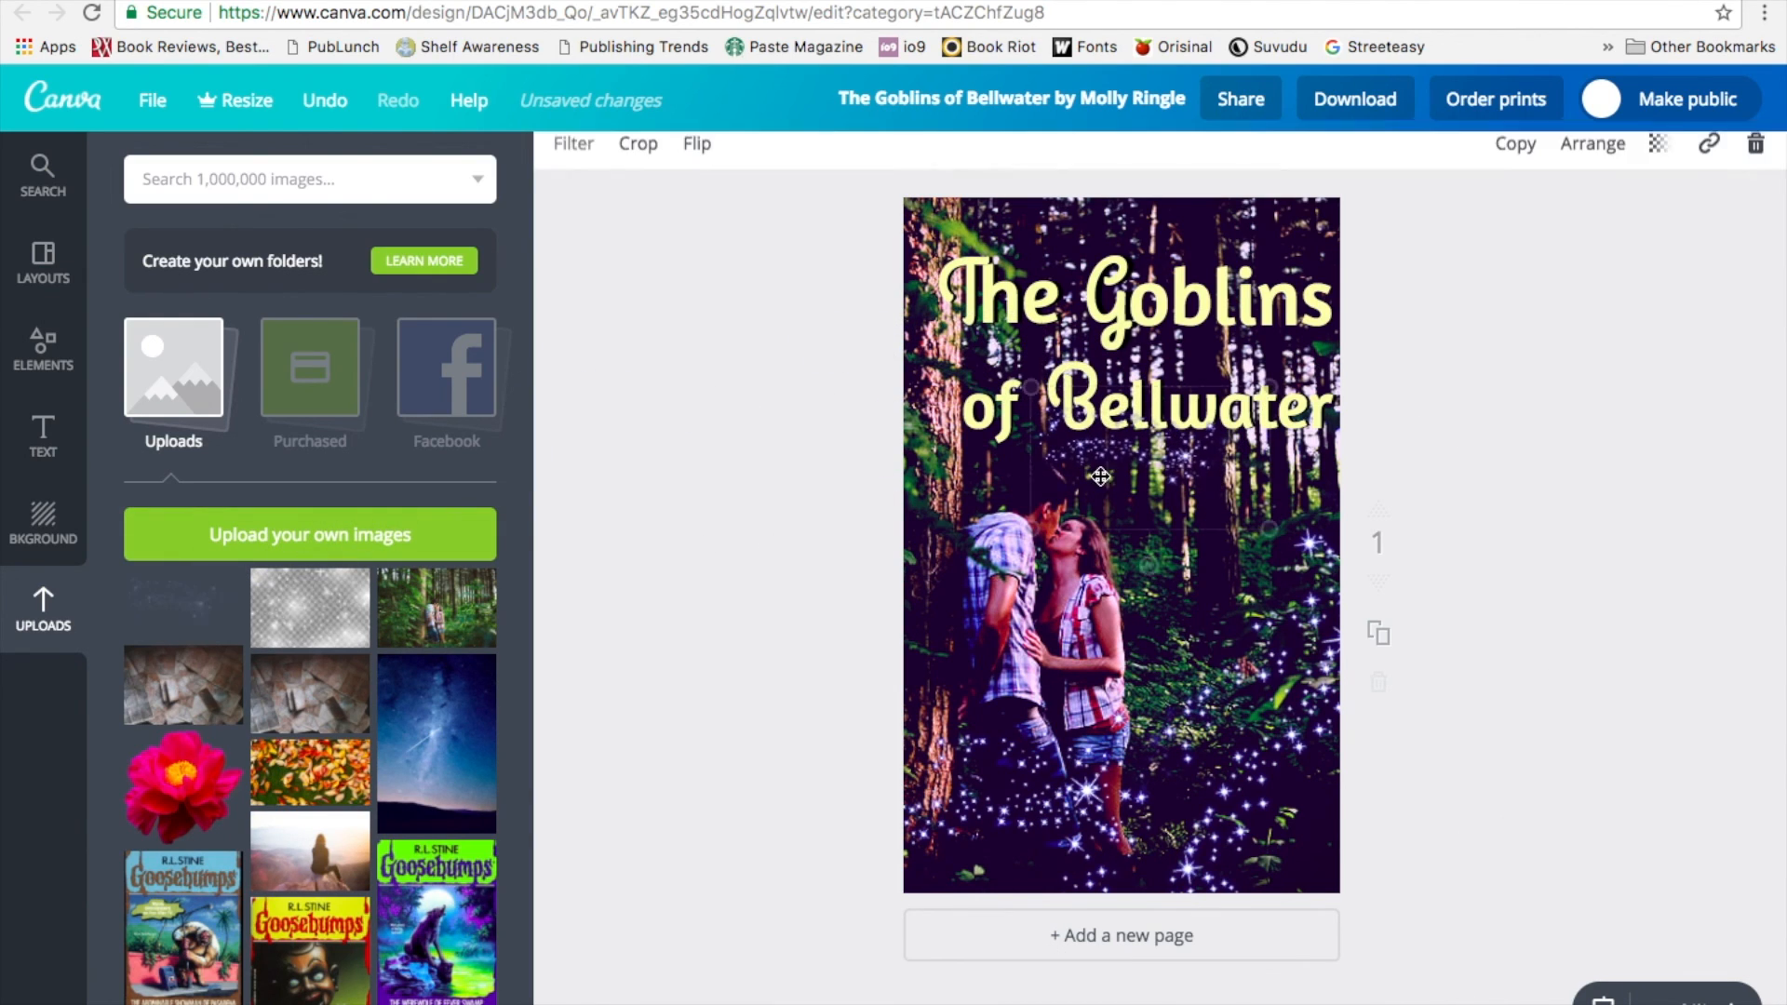
{"action": "left_click_drag", "start_coordinate": [1005, 524], "coordinate": [563, 808]}
{"action": "left_click_drag", "start_coordinate": [1001, 616], "coordinate": [1080, 382]}
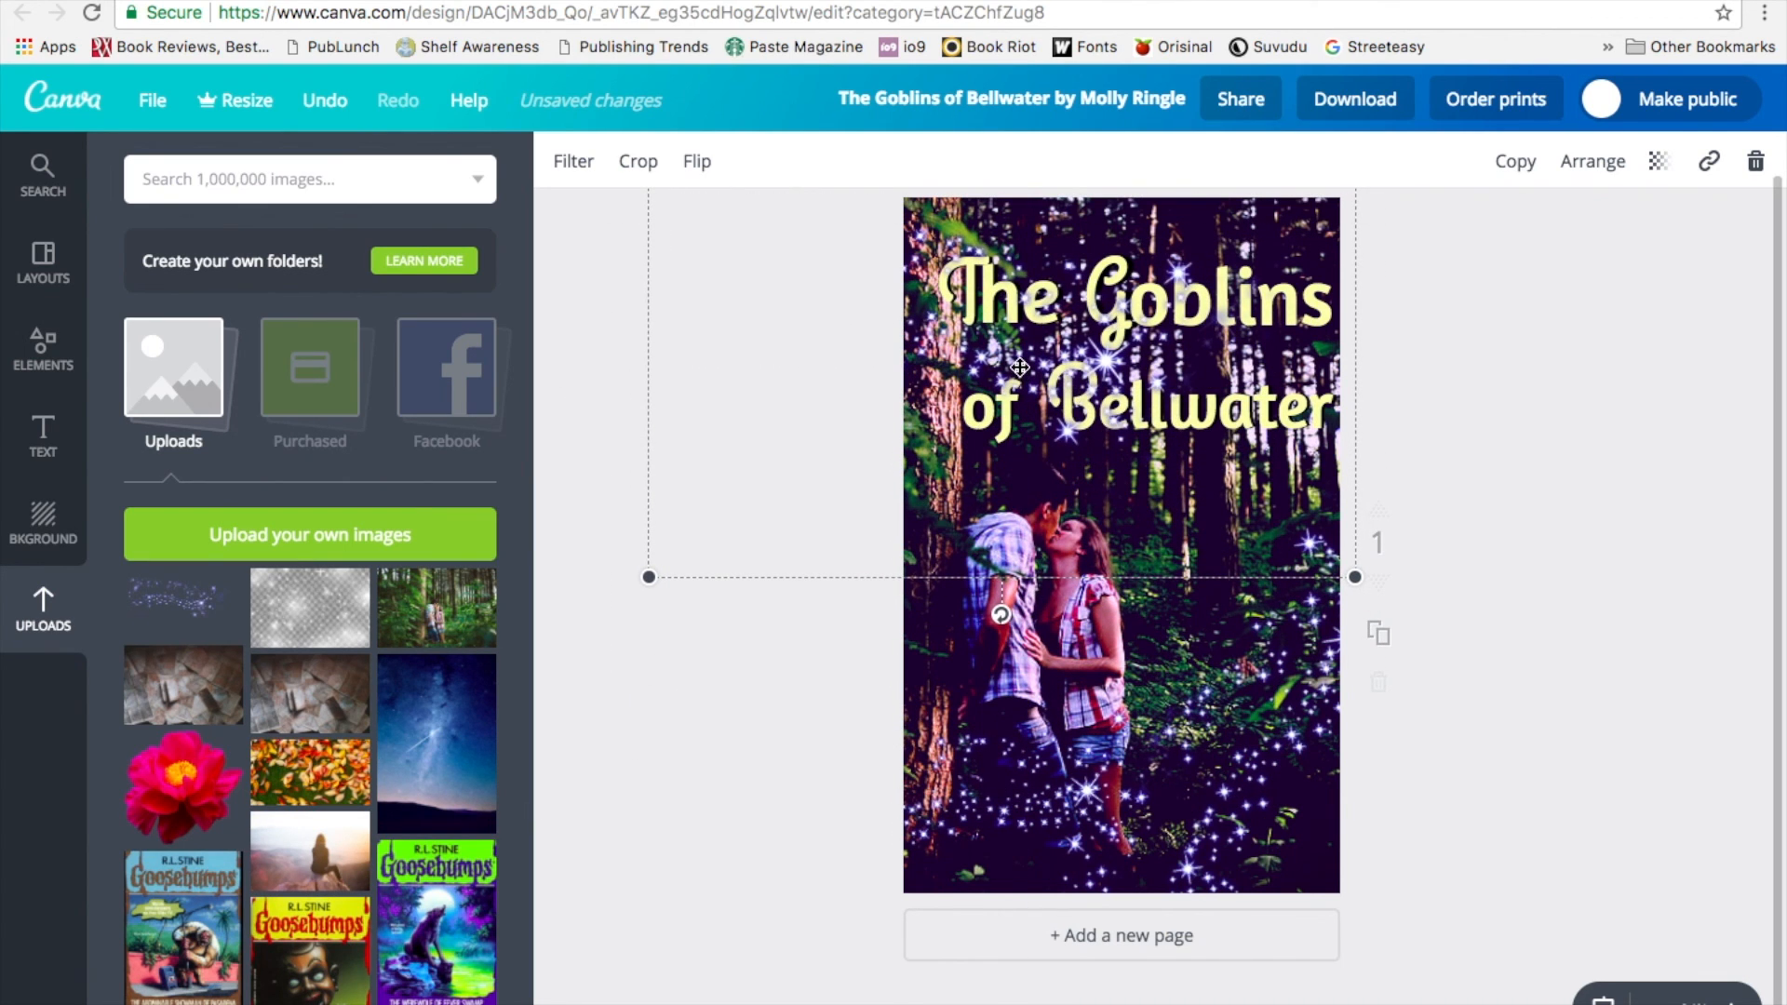
Step: Send the upper sparkle image back several layers so it sits behind the yellow title text, and deselect it
{"action": "left_click", "coordinate": [1589, 162]}
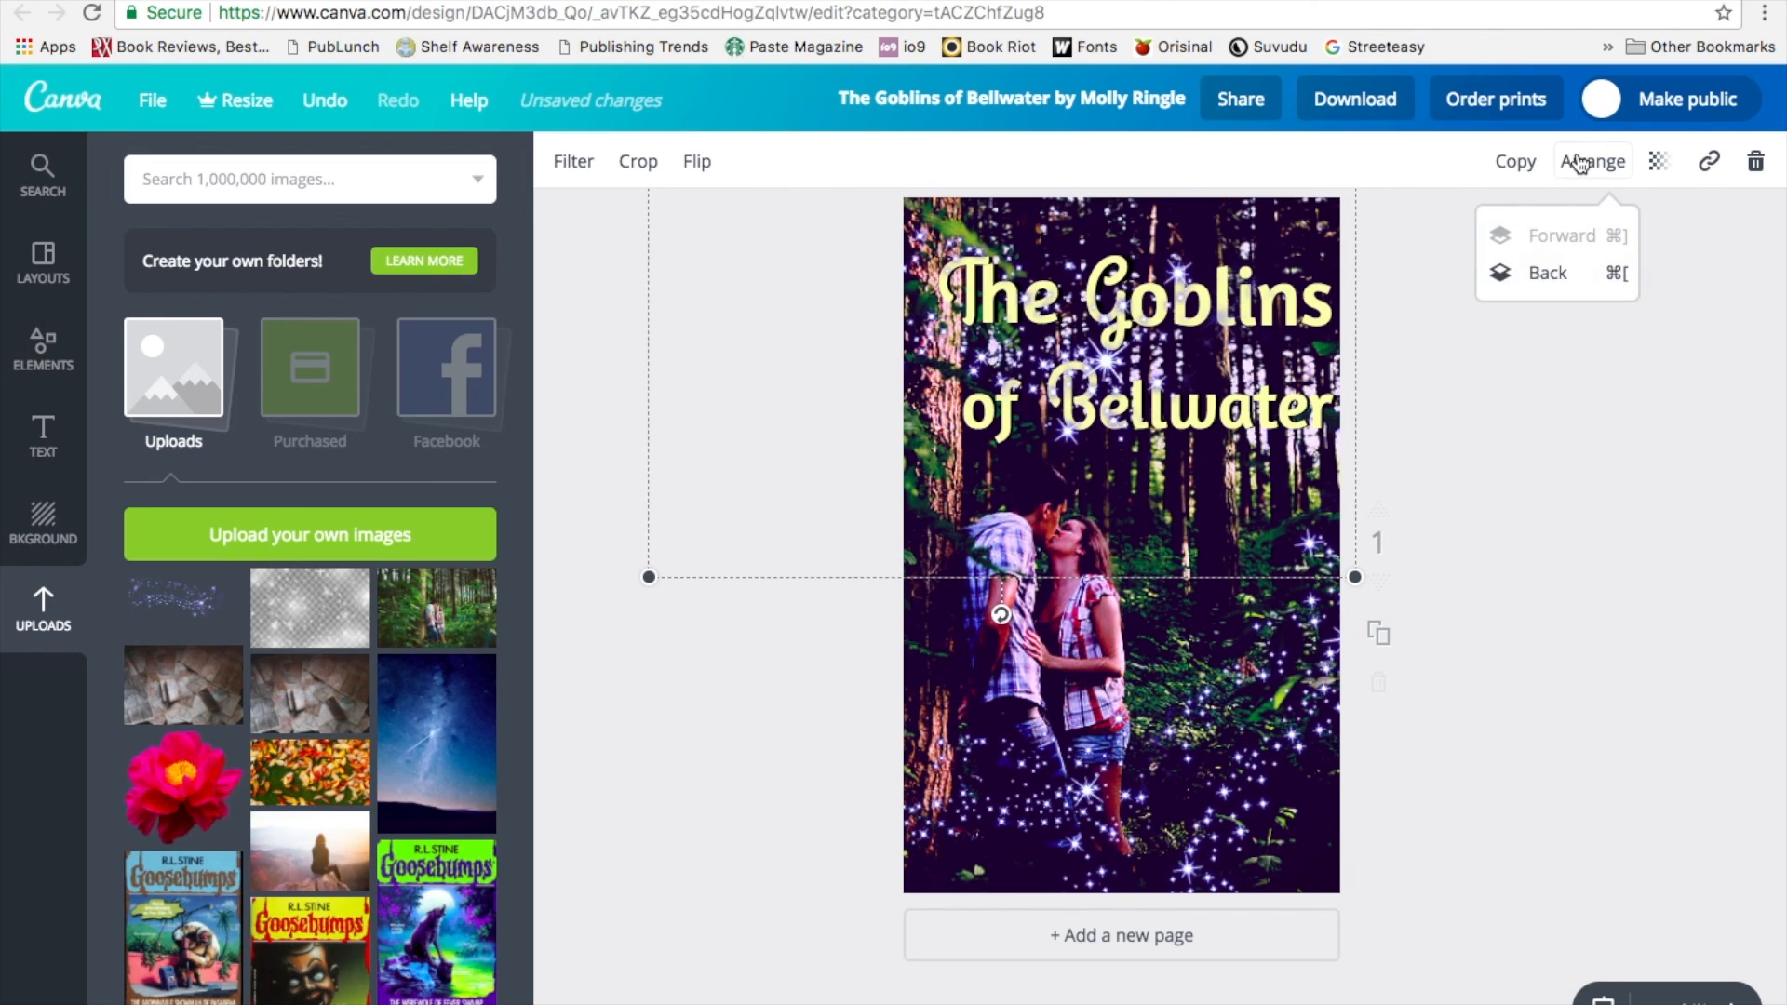
{"action": "left_click", "coordinate": [1548, 275]}
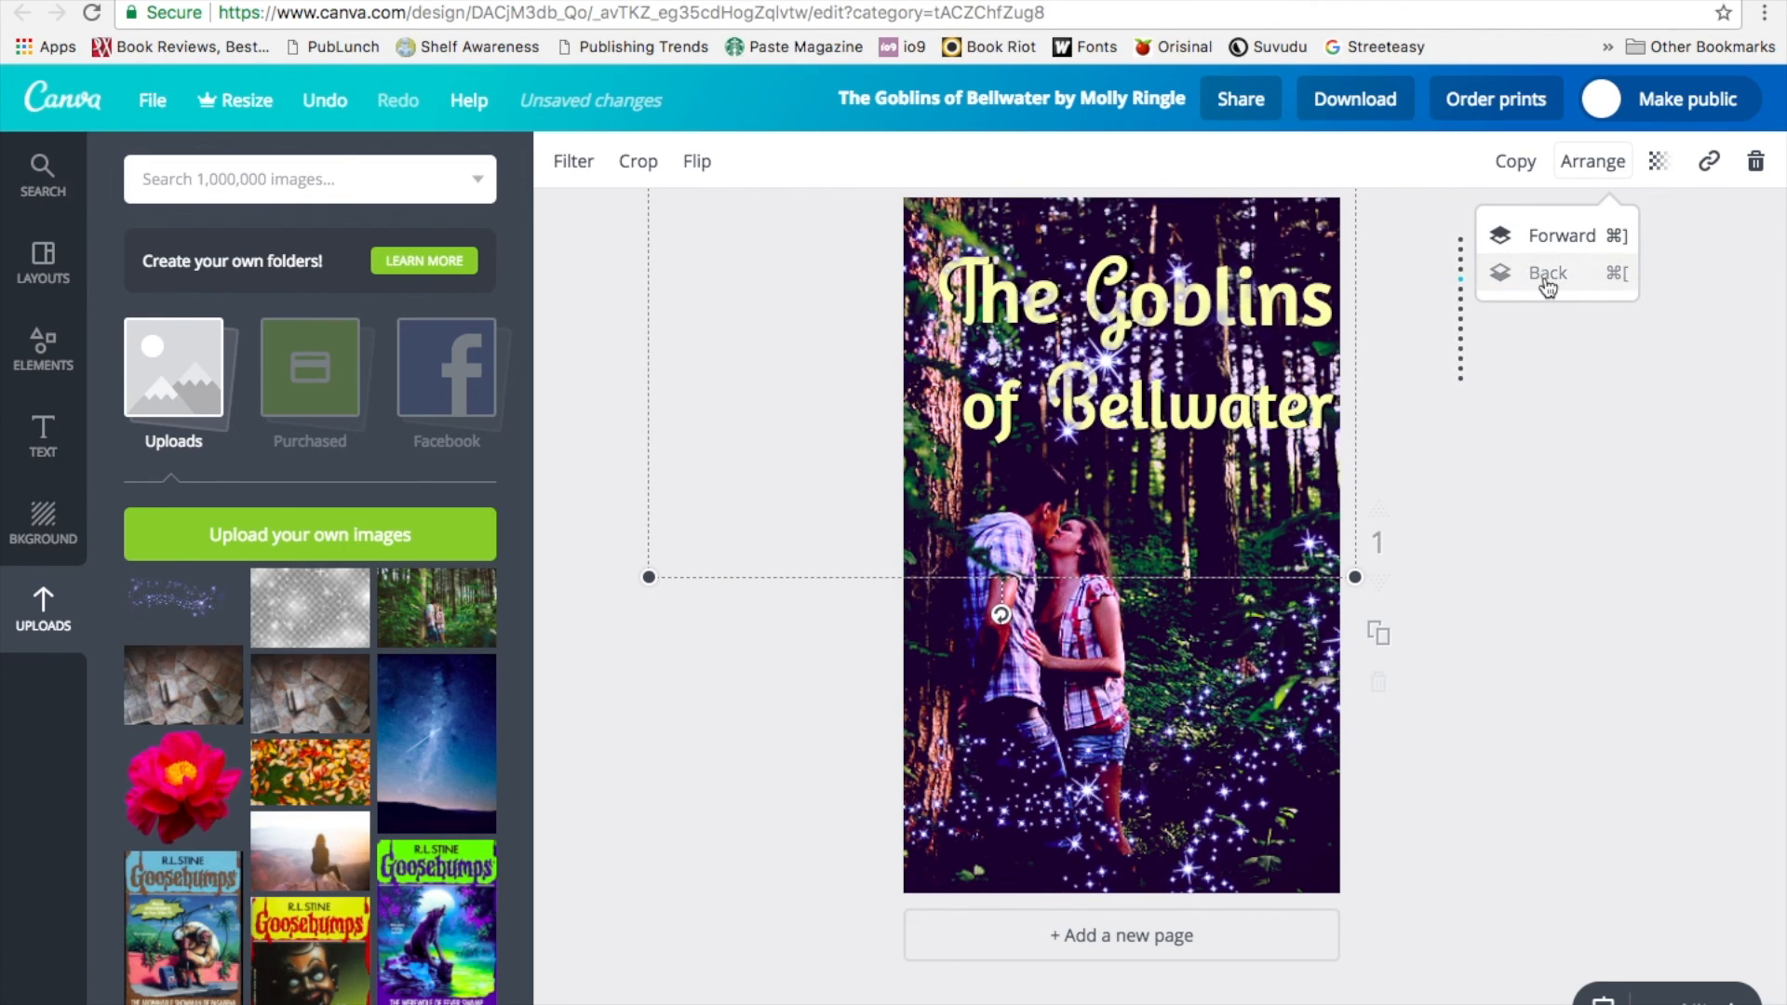
{"action": "left_click", "coordinate": [1548, 279]}
{"action": "left_click", "coordinate": [1548, 279]}
{"action": "left_click", "coordinate": [1548, 279]}
{"action": "left_click", "coordinate": [1547, 279]}
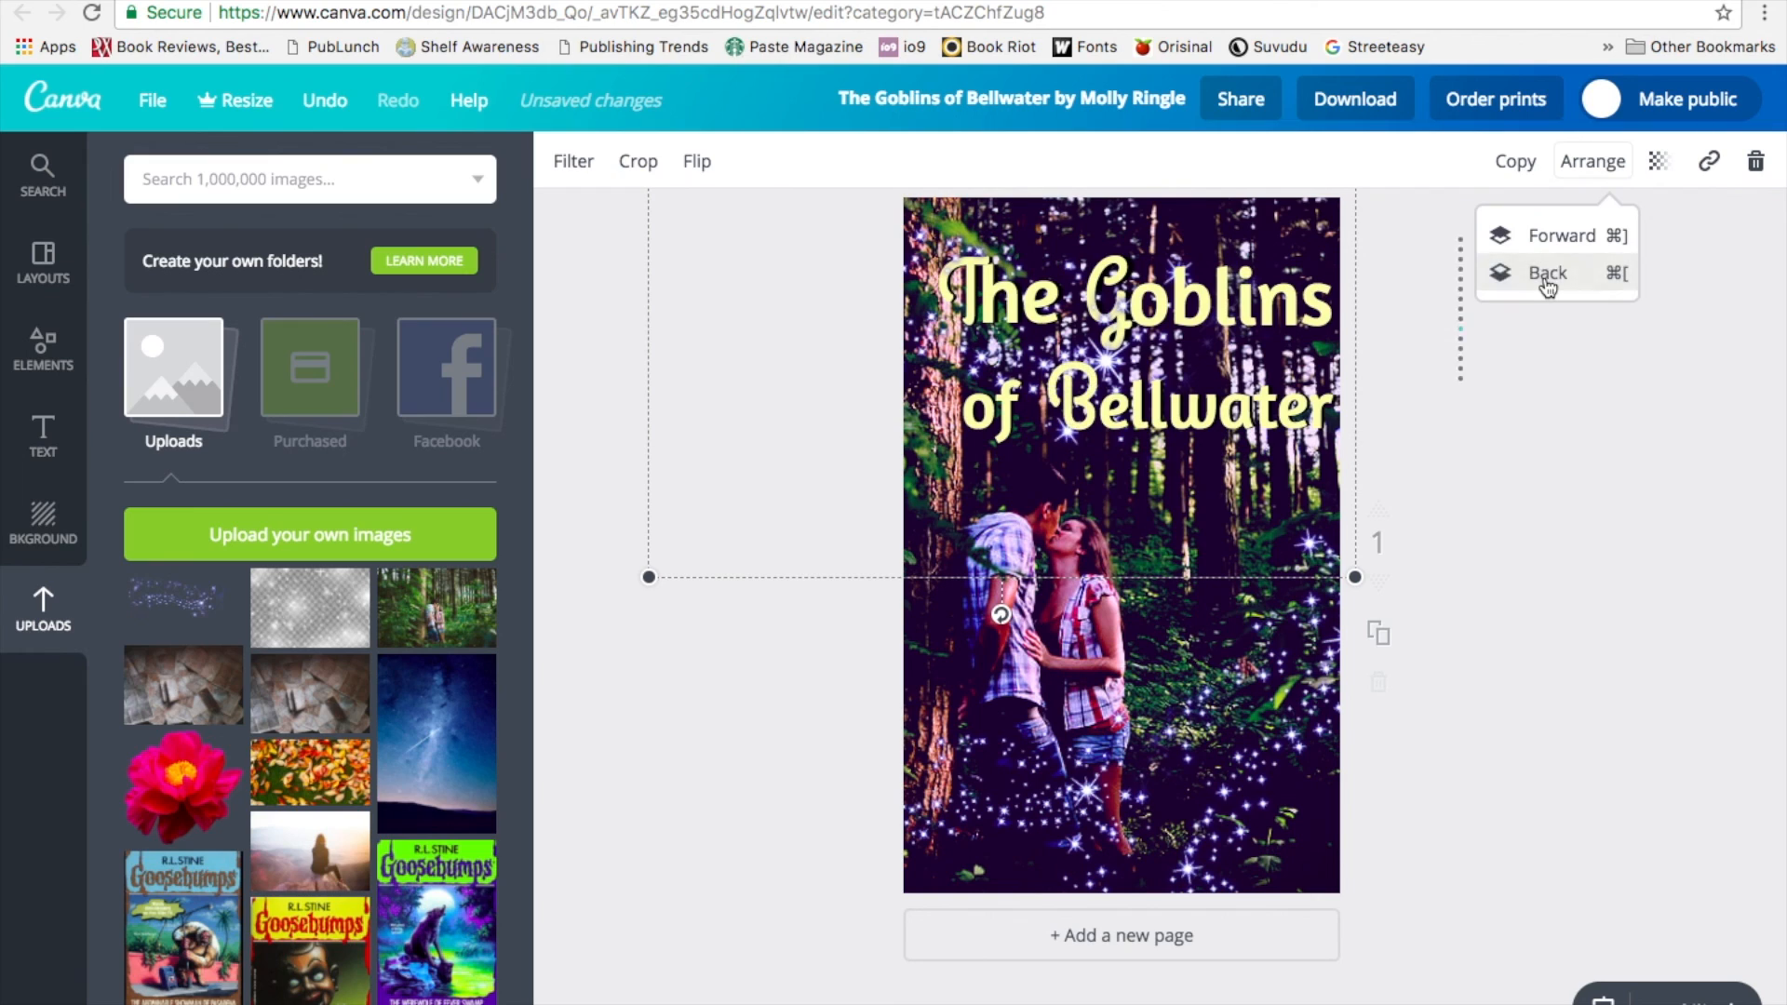
{"action": "left_click", "coordinate": [1638, 437]}
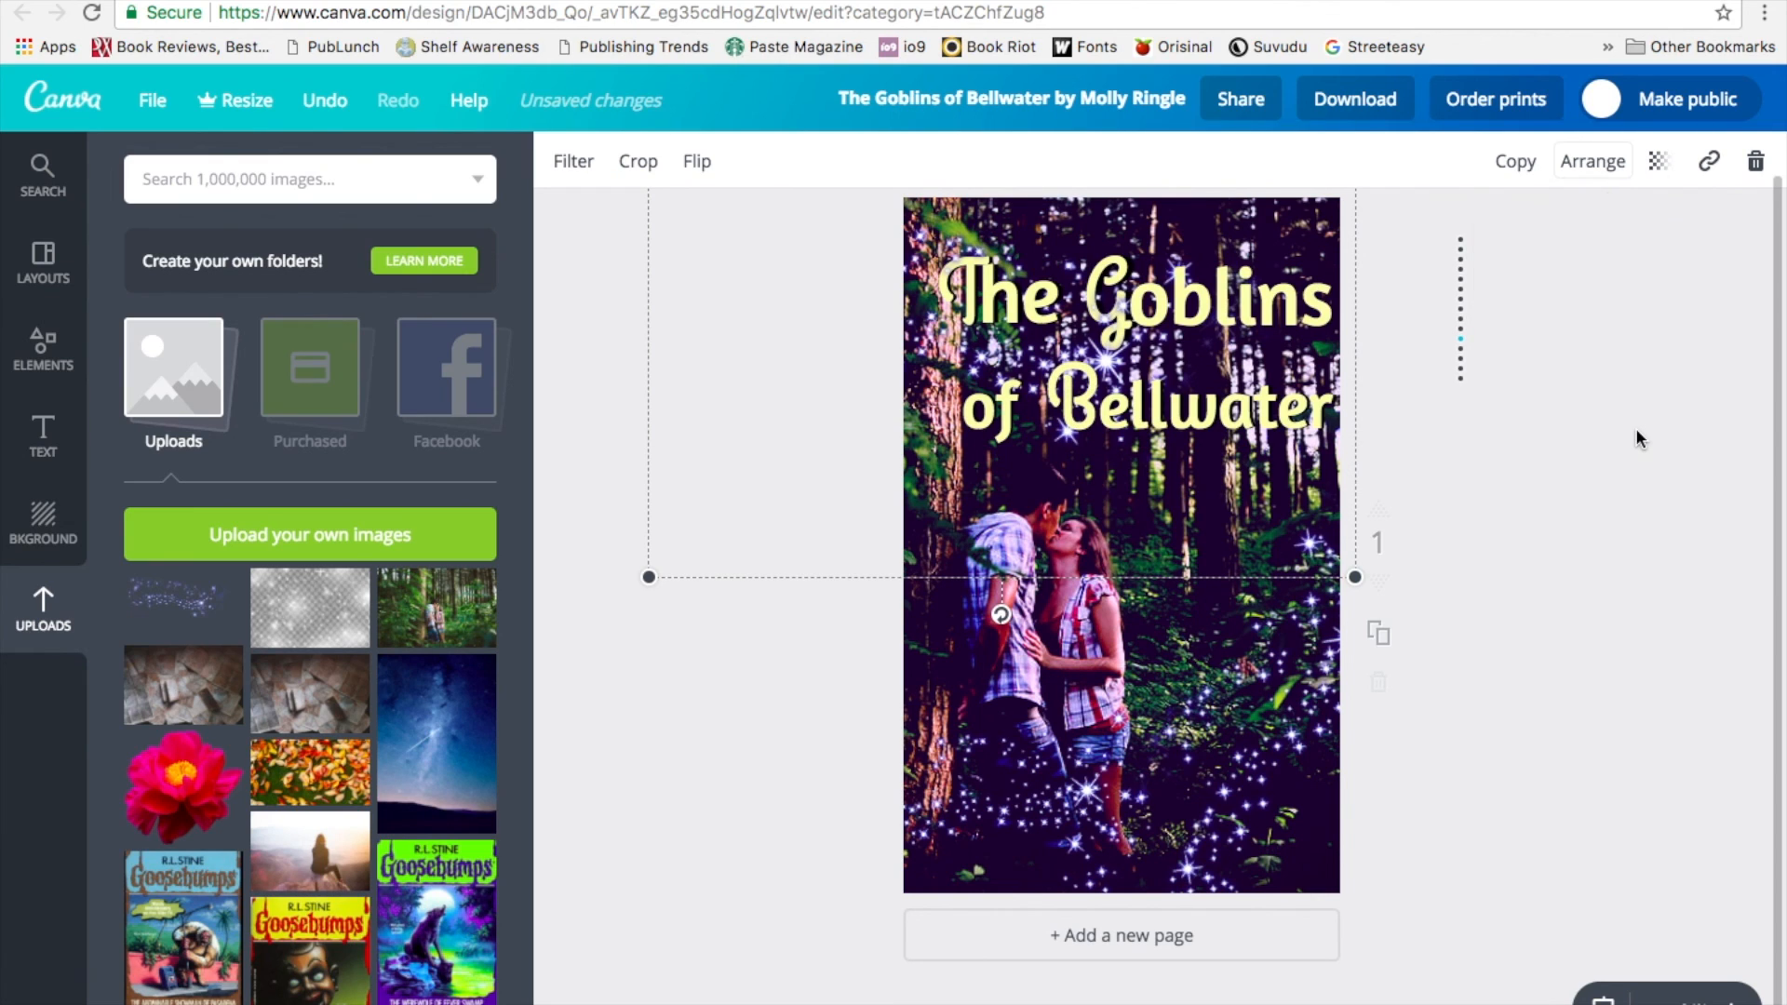
{"action": "left_click", "coordinate": [1532, 232]}
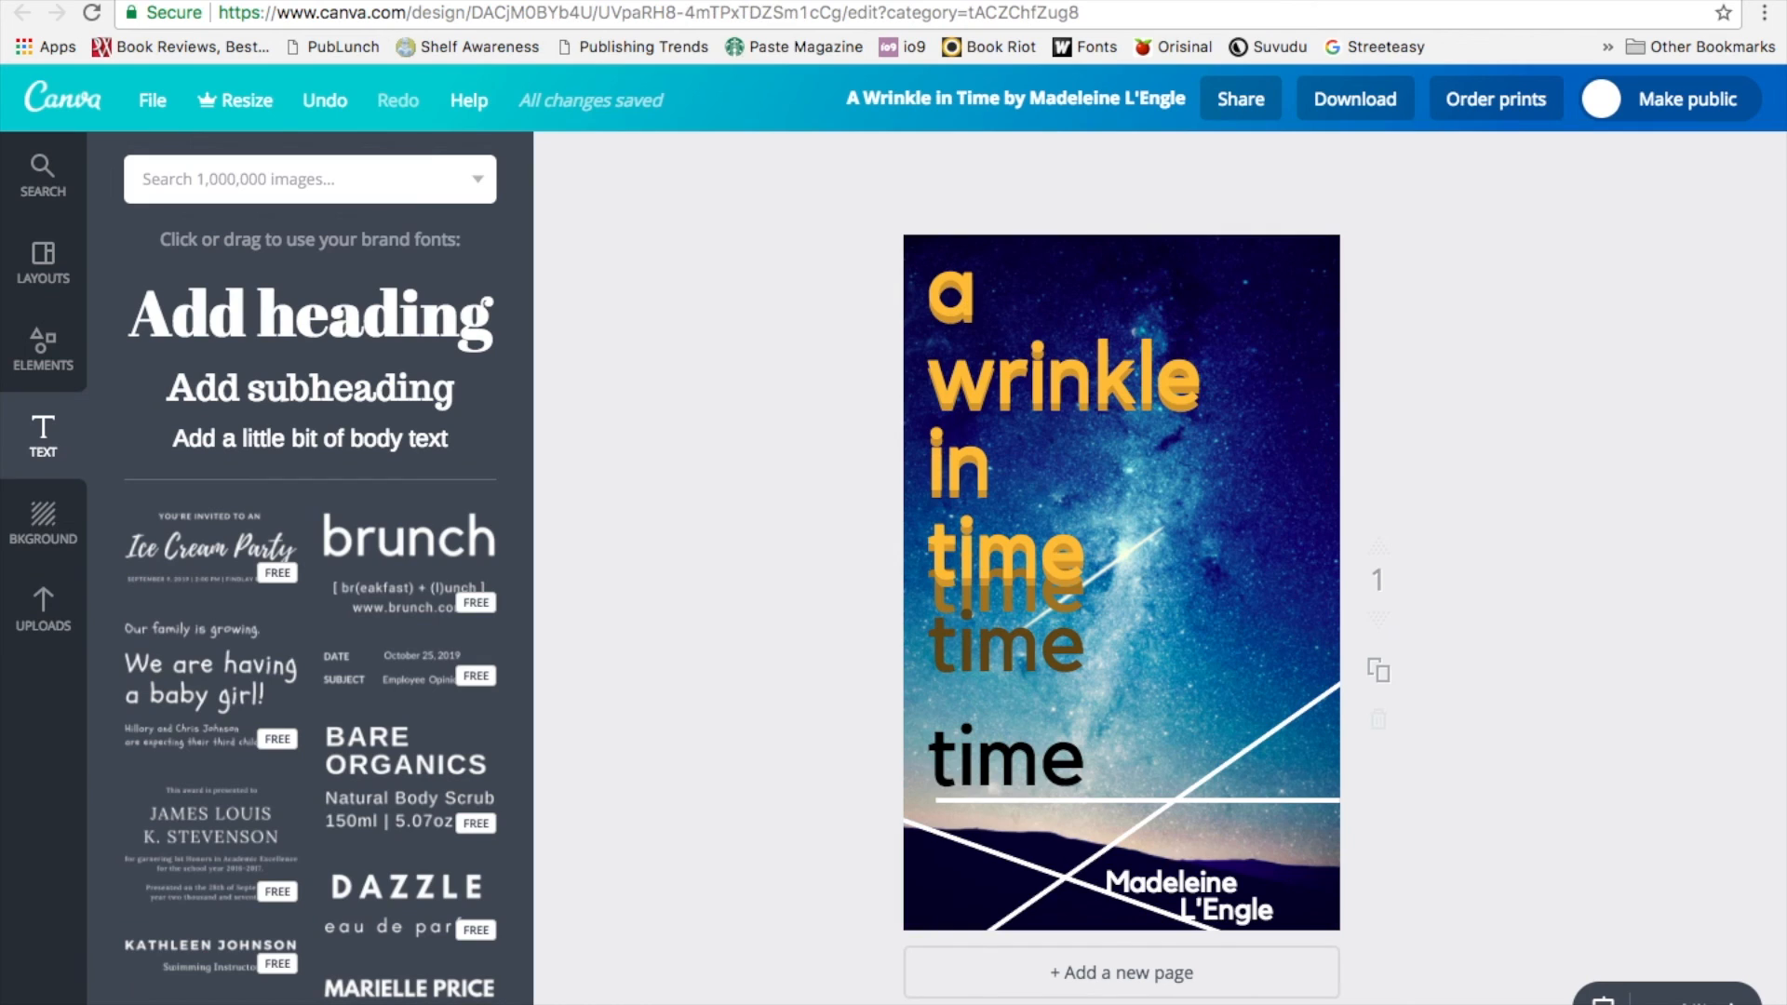
Step: Compare The Goblins of Bellwater cover with the A Wrinkle in Time cover by switching between the two designs
{"action": "mouse_move", "coordinate": [490, 1]}
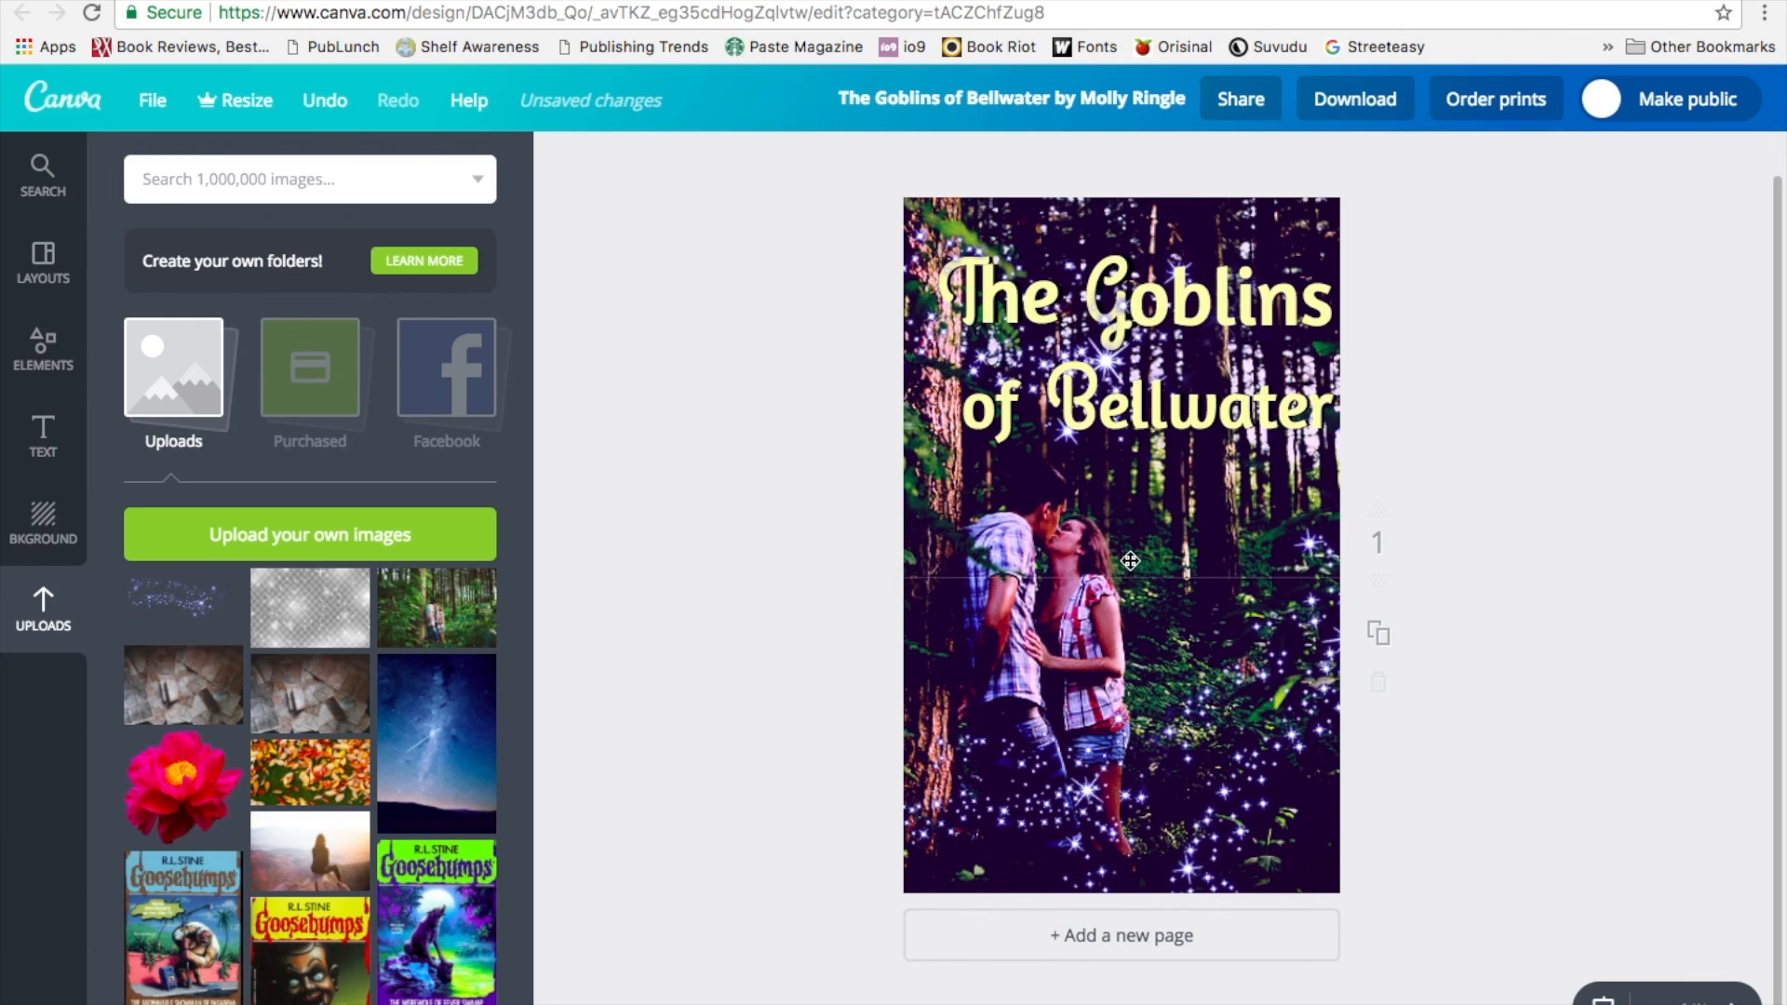
{"action": "left_click", "coordinate": [1096, 633]}
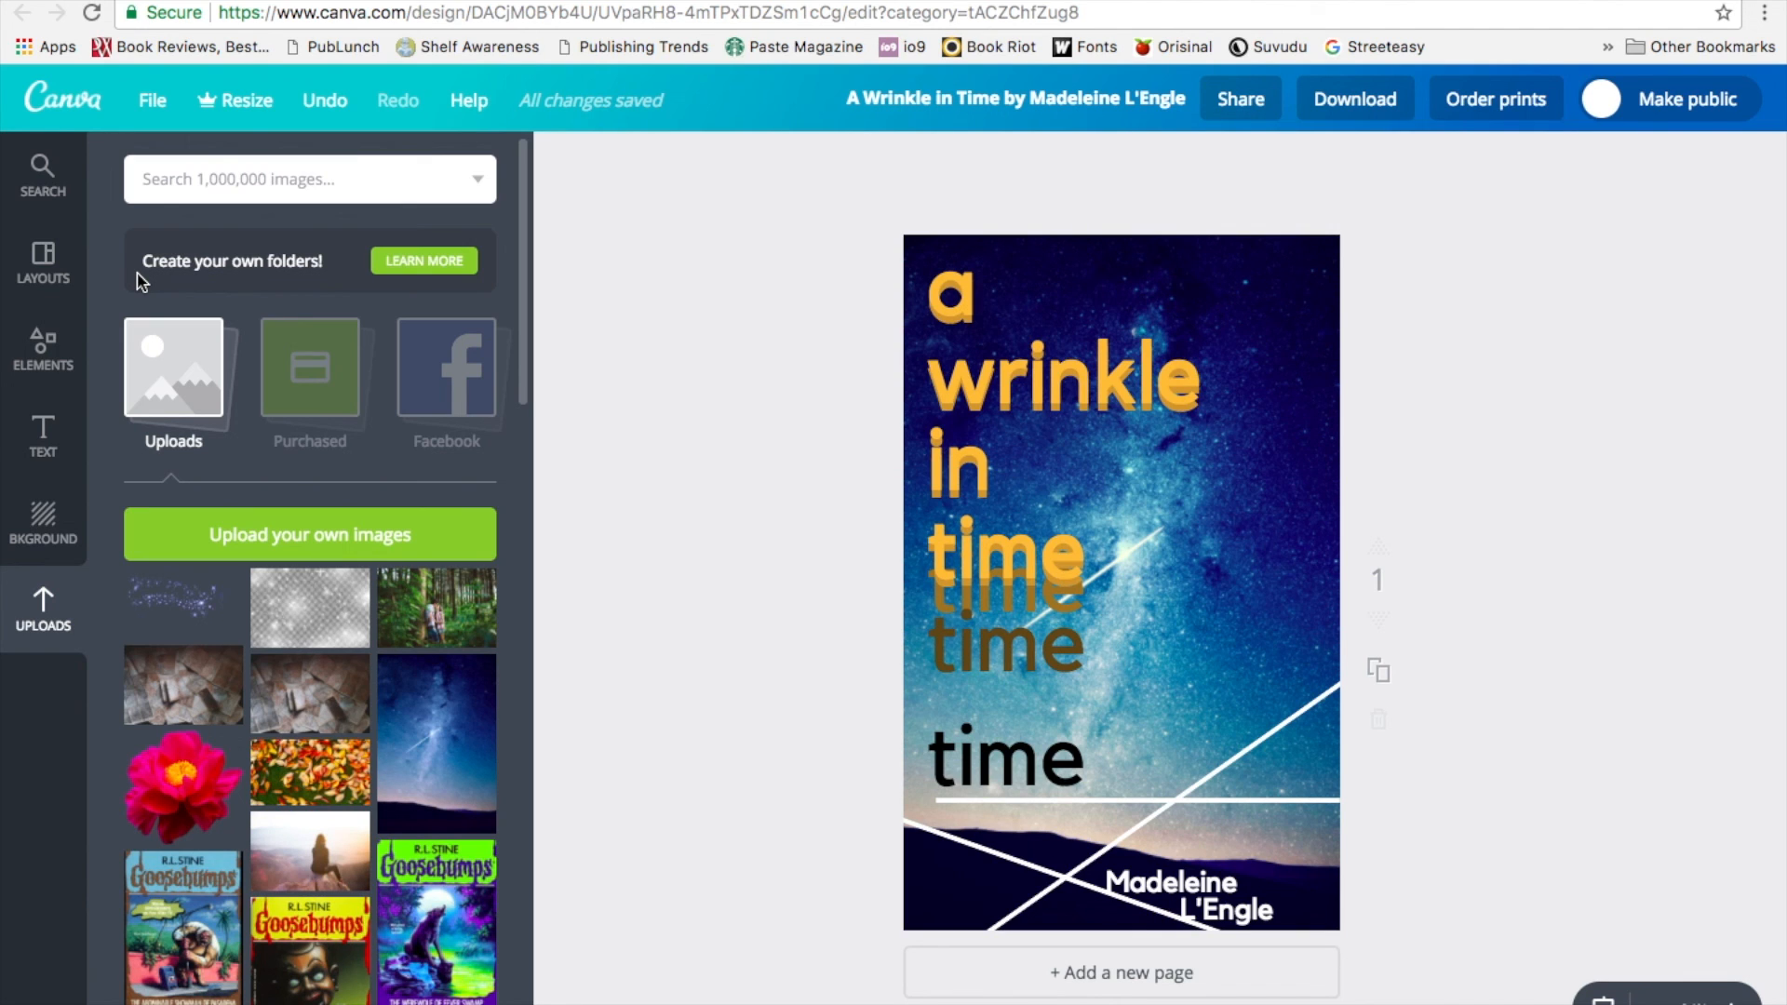
{"action": "scroll", "coordinate": [139, 281], "scroll_direction": "down", "scroll_amount": 2}
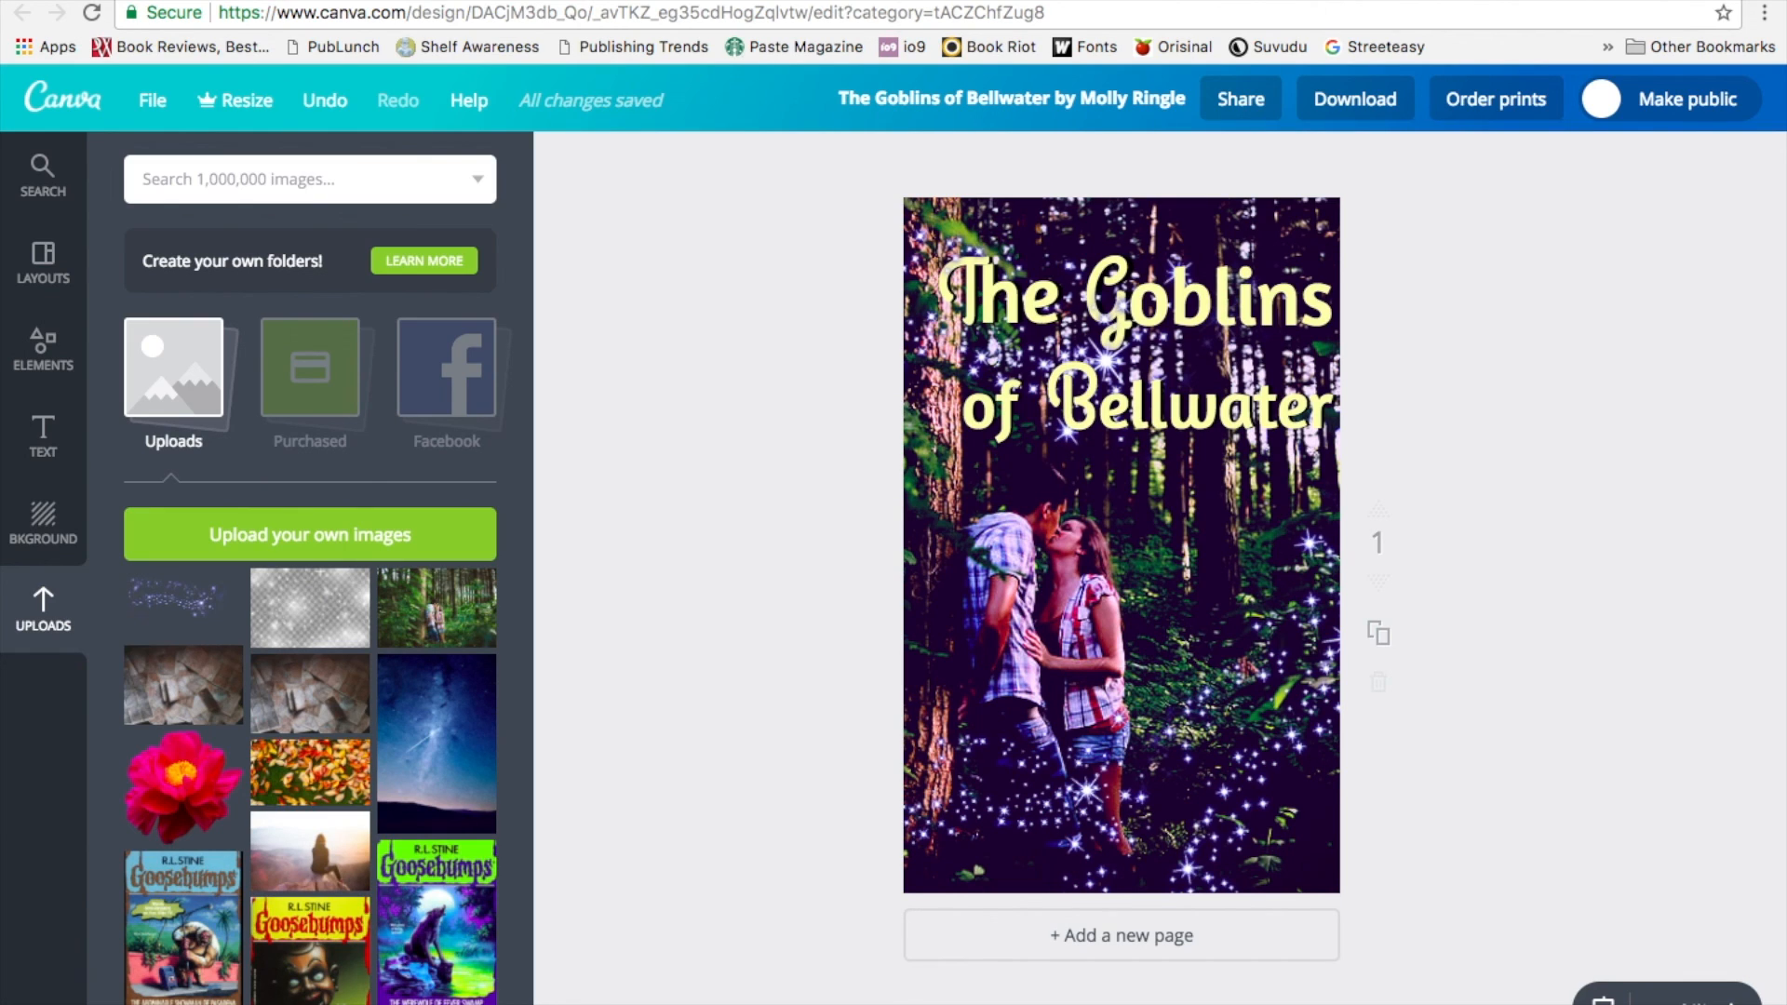
{"action": "left_click", "coordinate": [288, 2]}
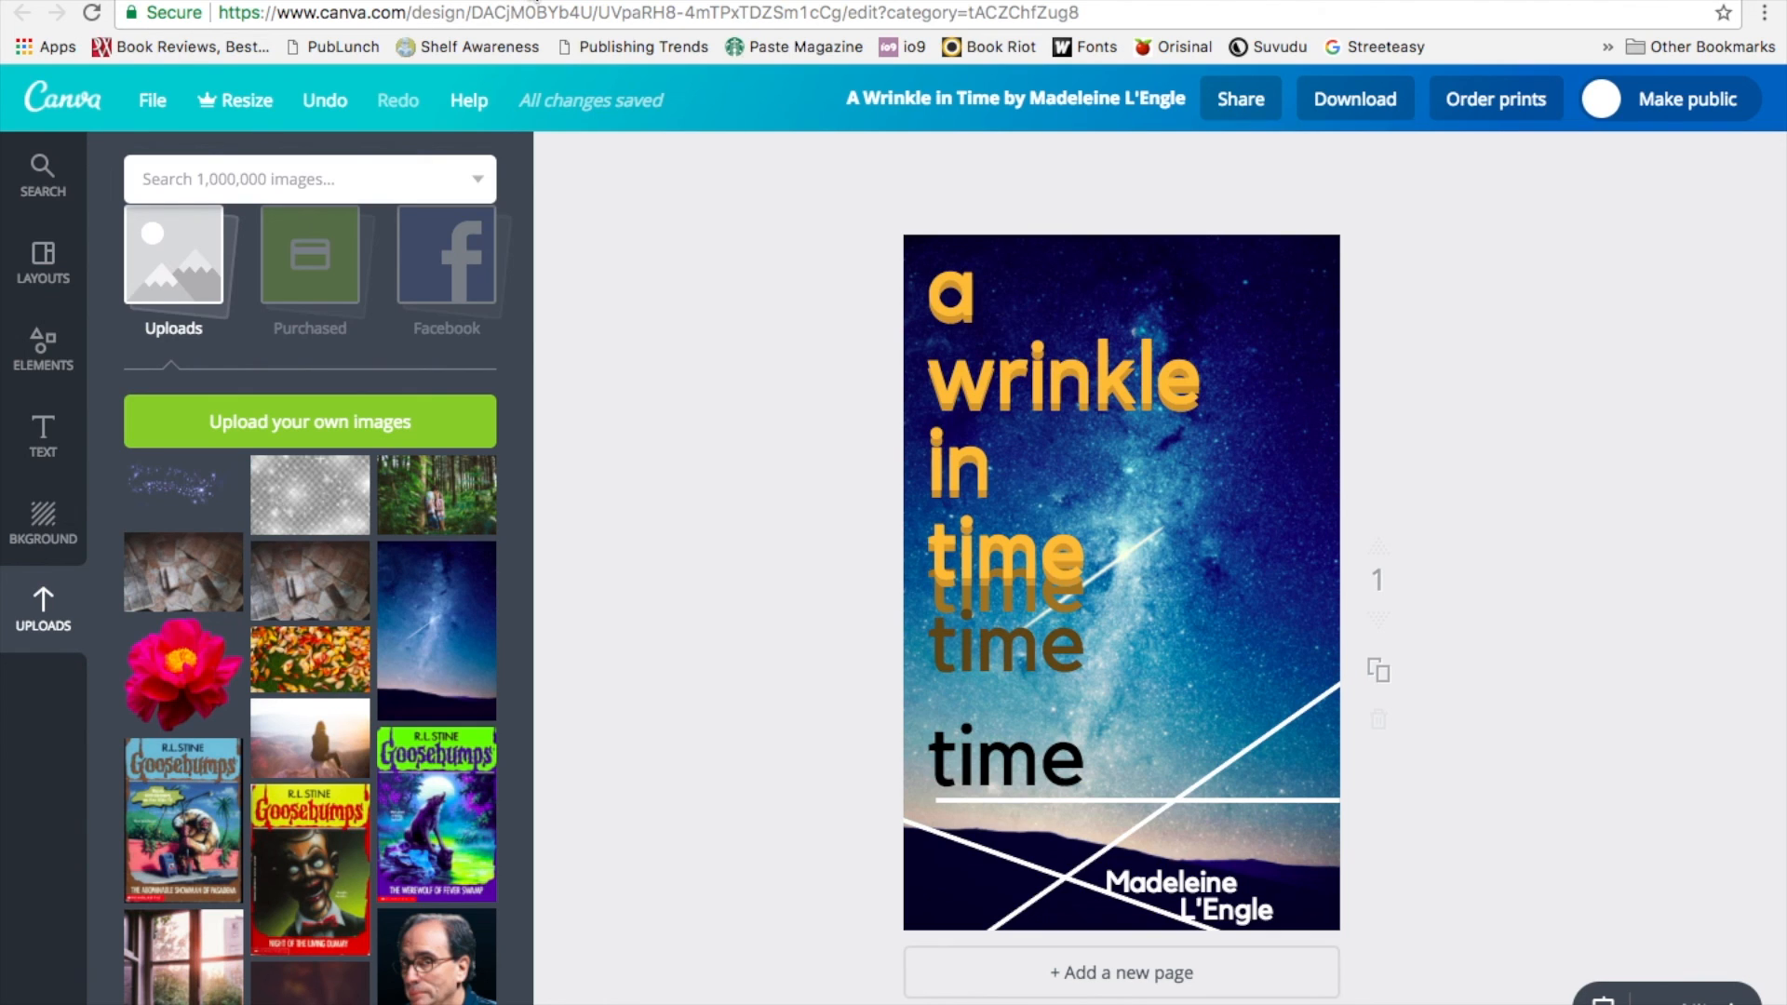
{"action": "left_click", "coordinate": [538, 2]}
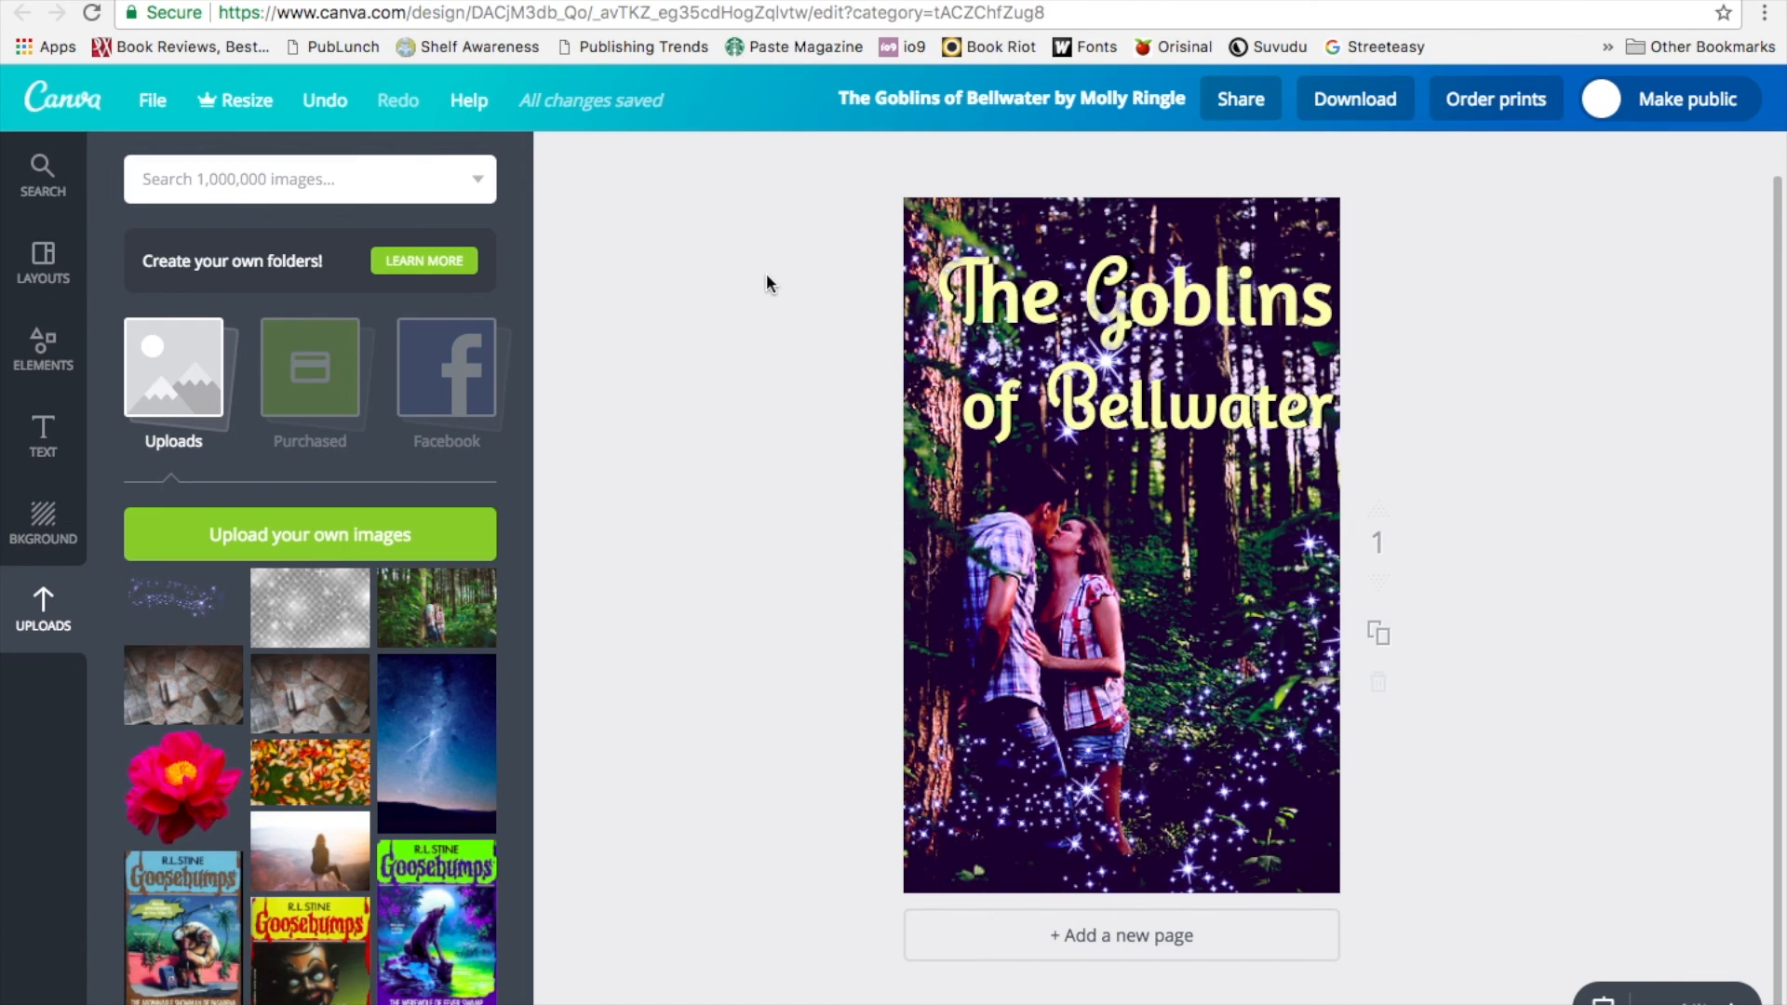
{"action": "left_click", "coordinate": [299, 5]}
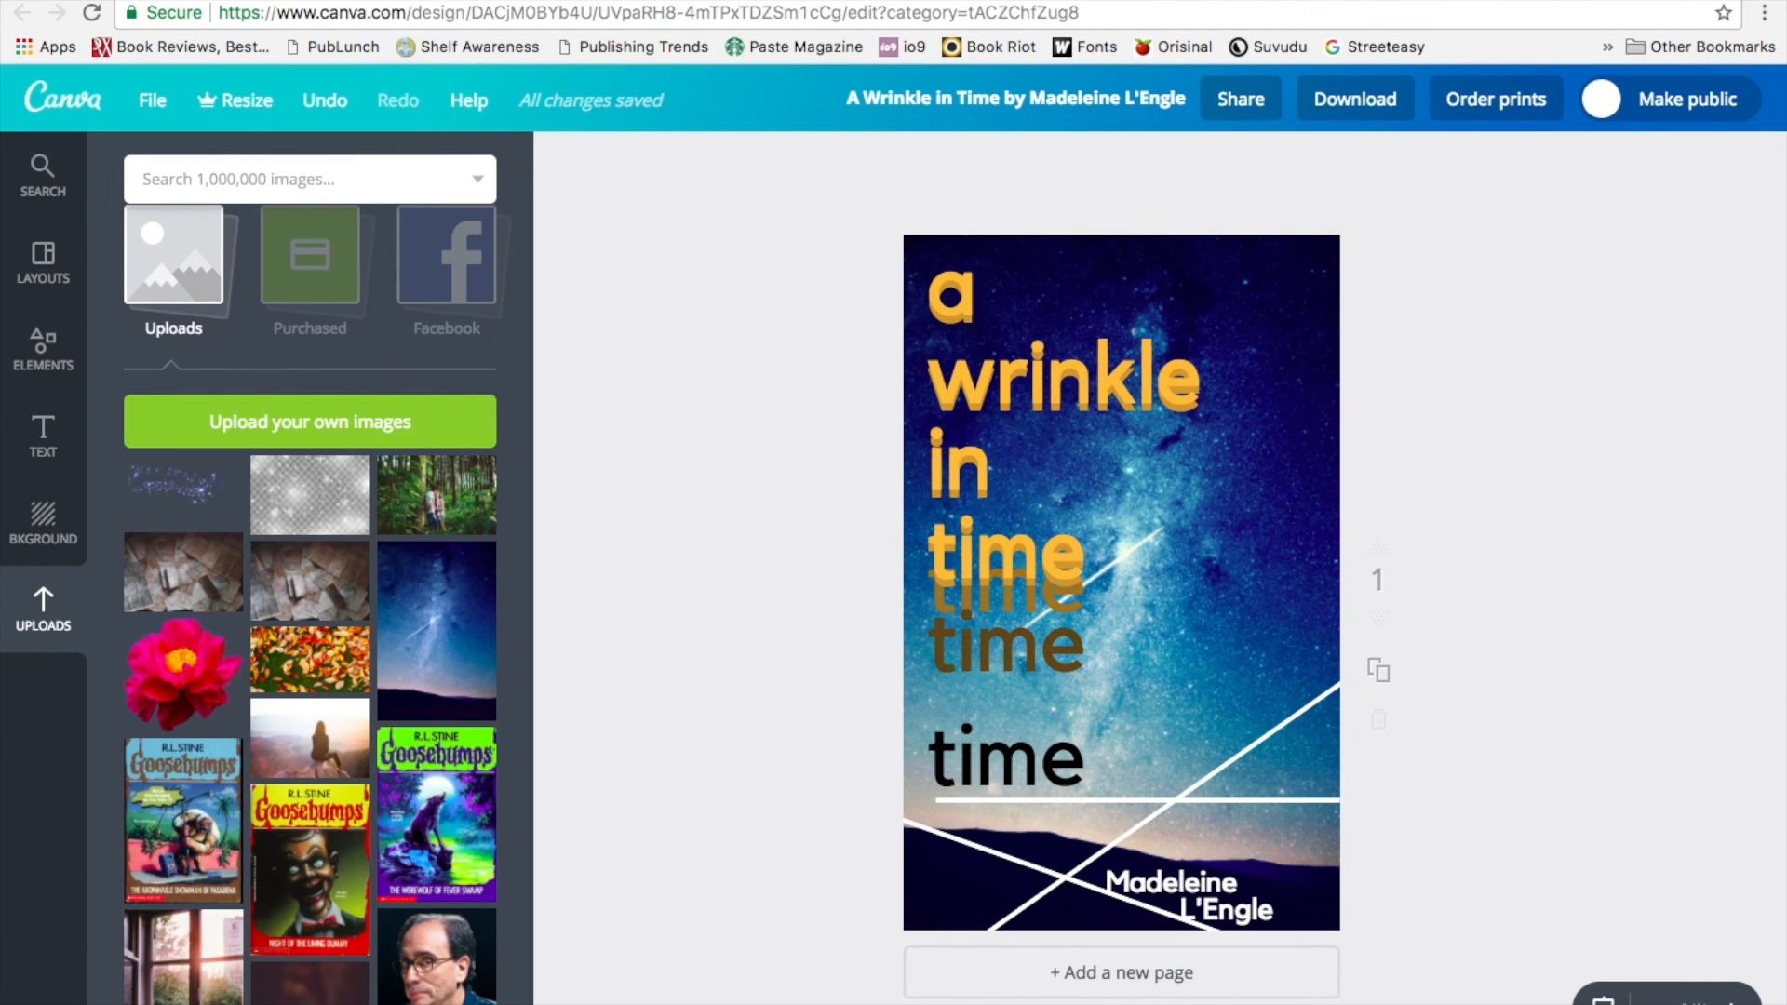
{"action": "key", "text": "ctrl+Tab"}
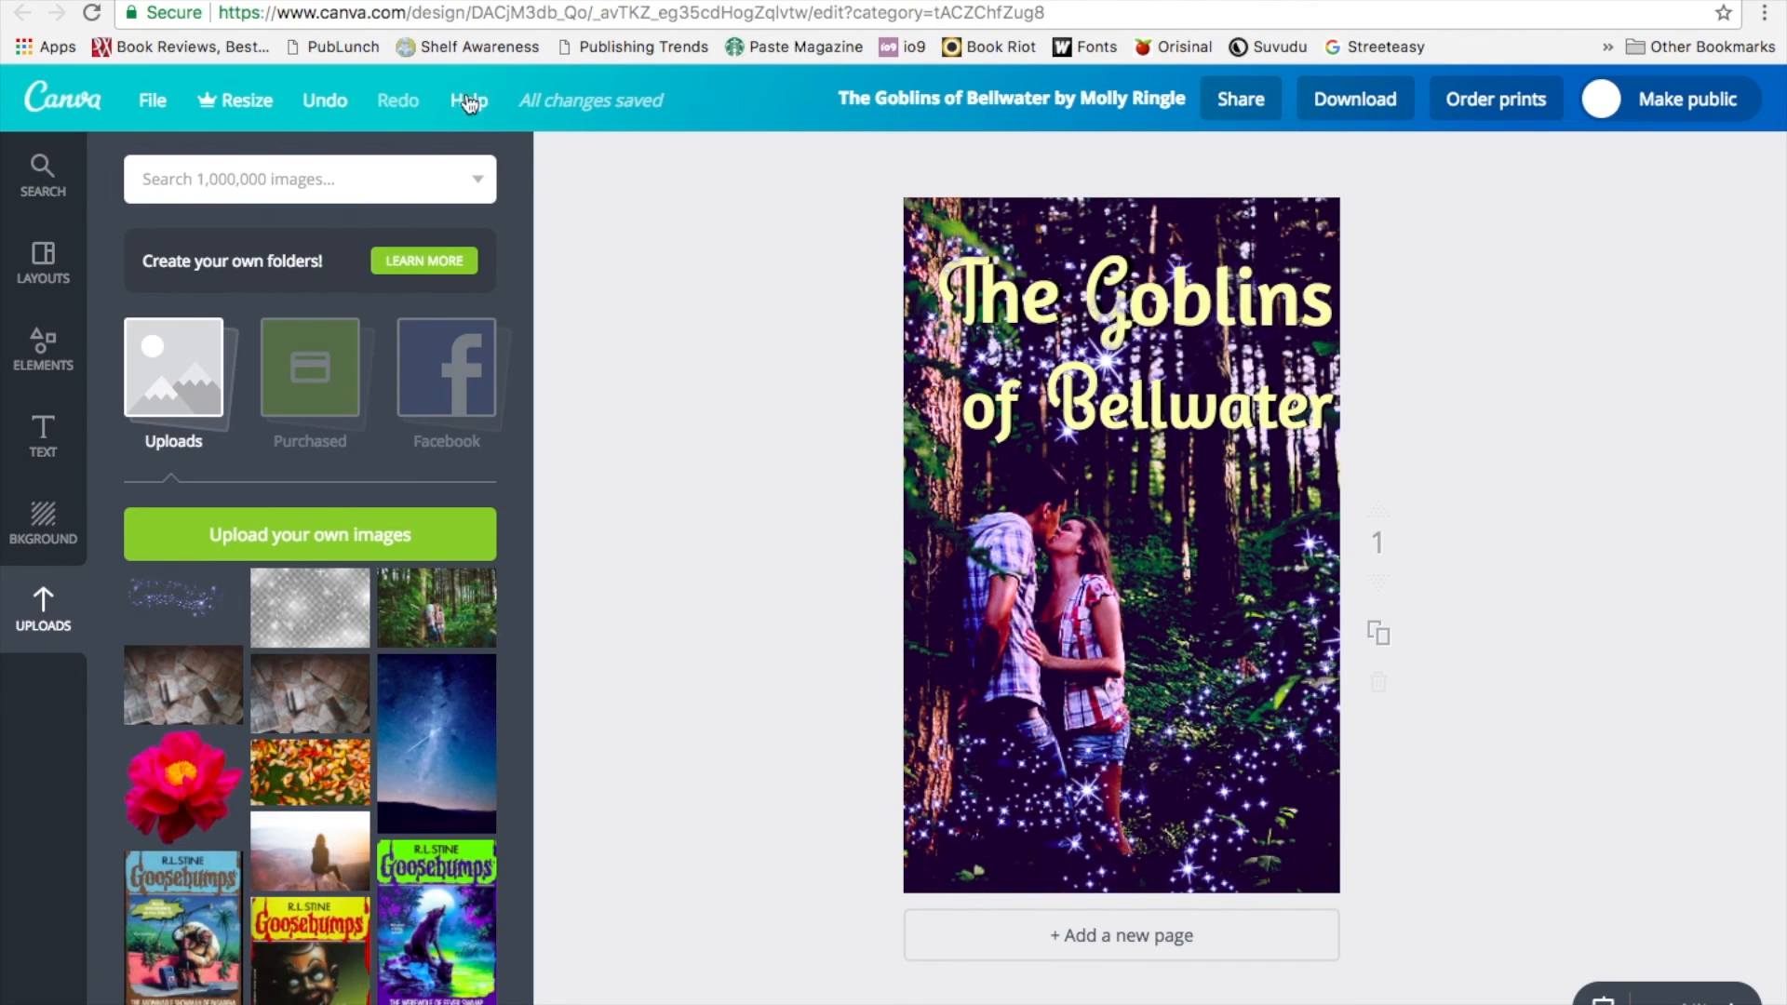